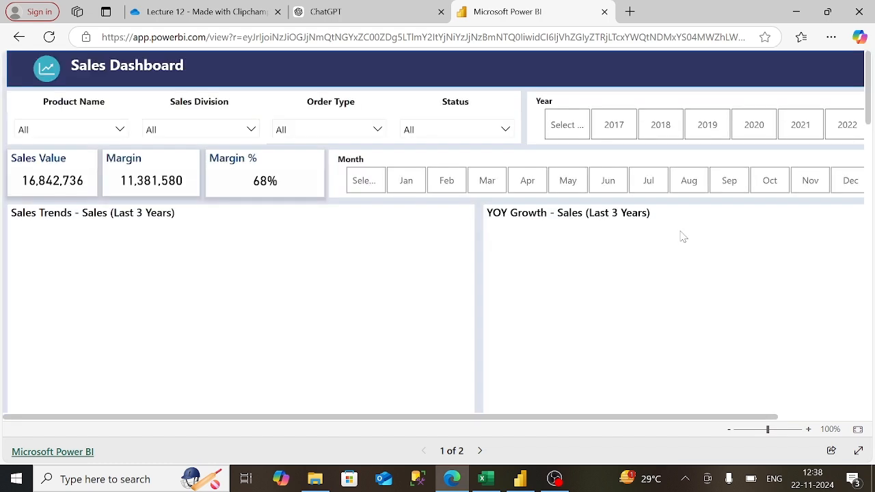
- Page down through the Sales Dashboard report to its bottom
{"action": "left_click", "coordinate": [868, 152]}
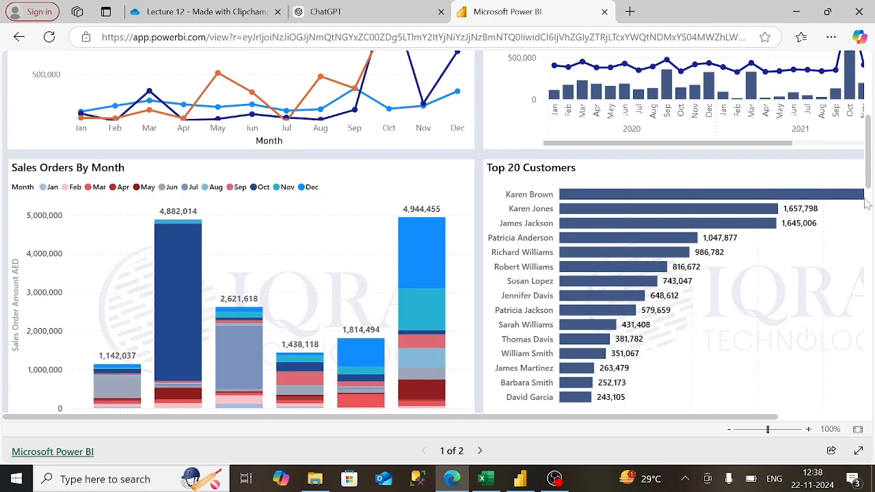
{"action": "left_click", "coordinate": [868, 208]}
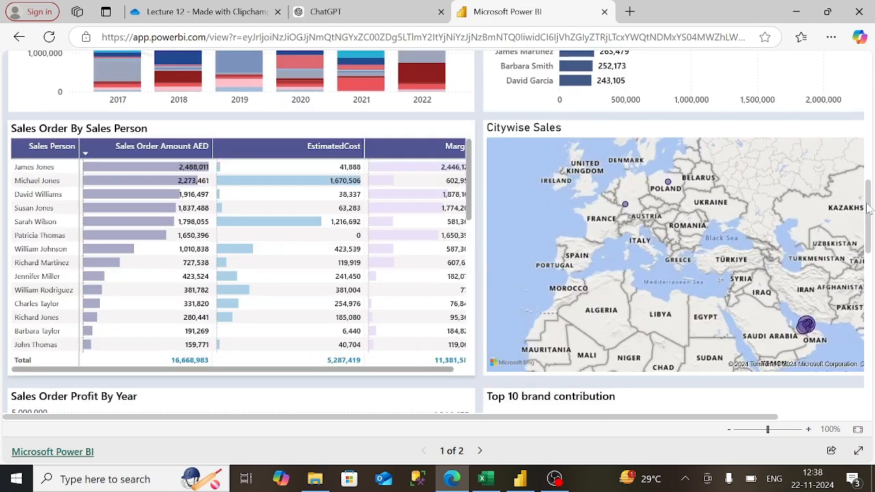
{"action": "left_click", "coordinate": [869, 275]}
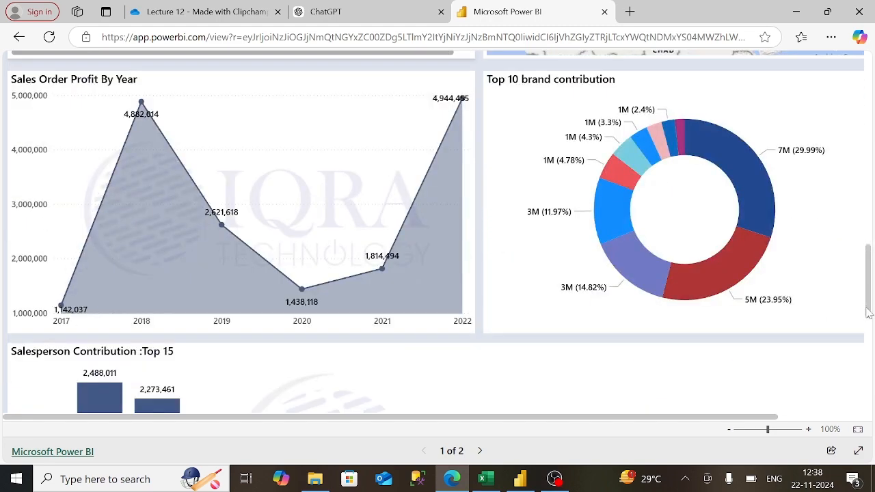
{"action": "left_click", "coordinate": [868, 330]}
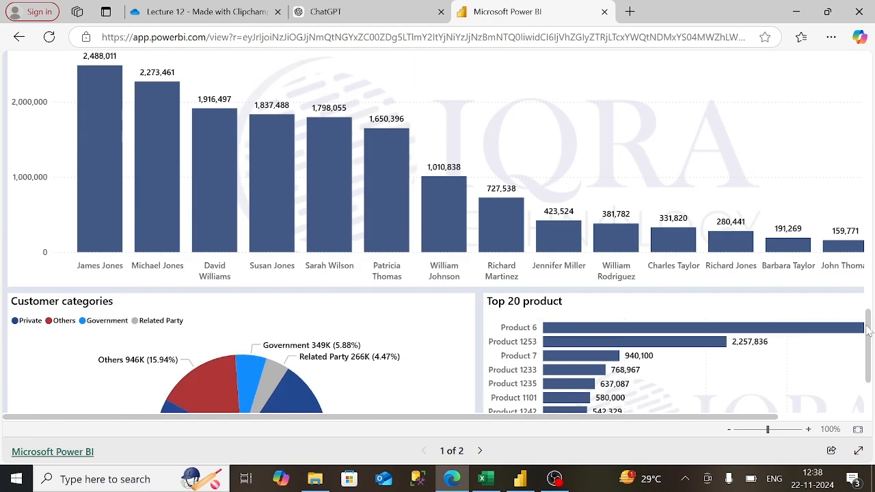
{"action": "left_click", "coordinate": [868, 404]}
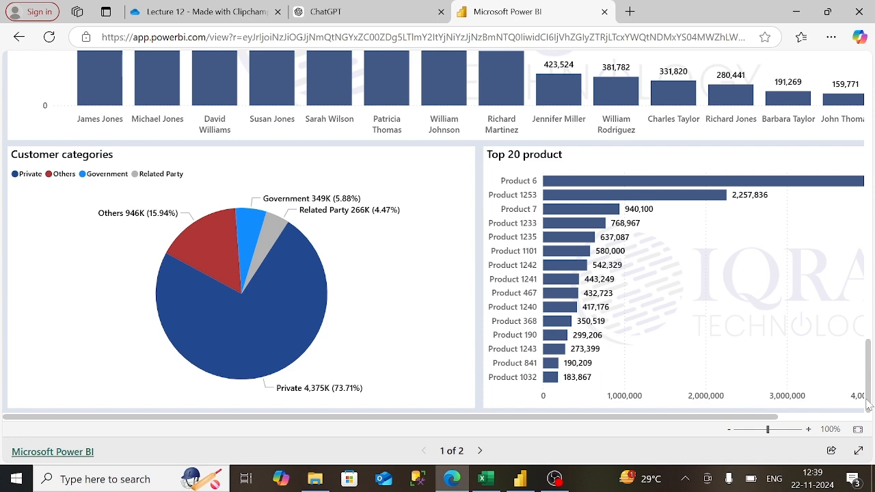
- Return to the report's top, then bring up the Sales Dataset workbook's order-type sheet in Excel
{"action": "left_click", "coordinate": [867, 321]}
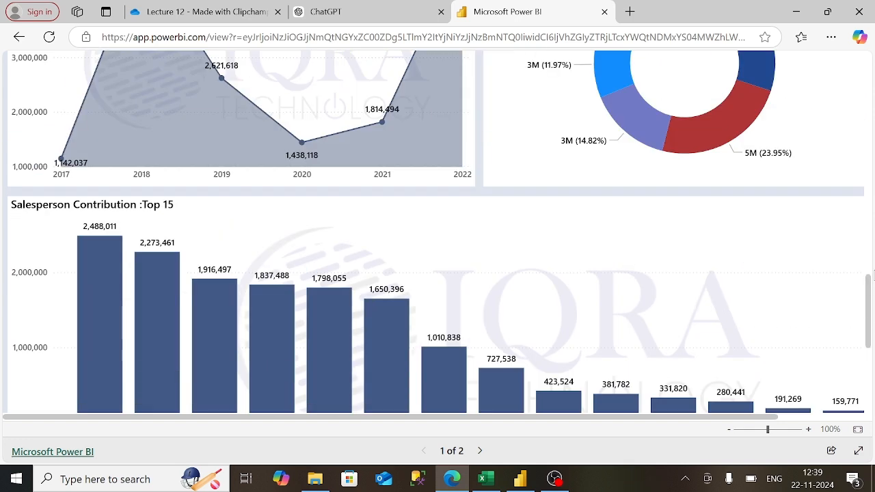
{"action": "left_click", "coordinate": [868, 171]}
{"action": "left_click", "coordinate": [870, 149]}
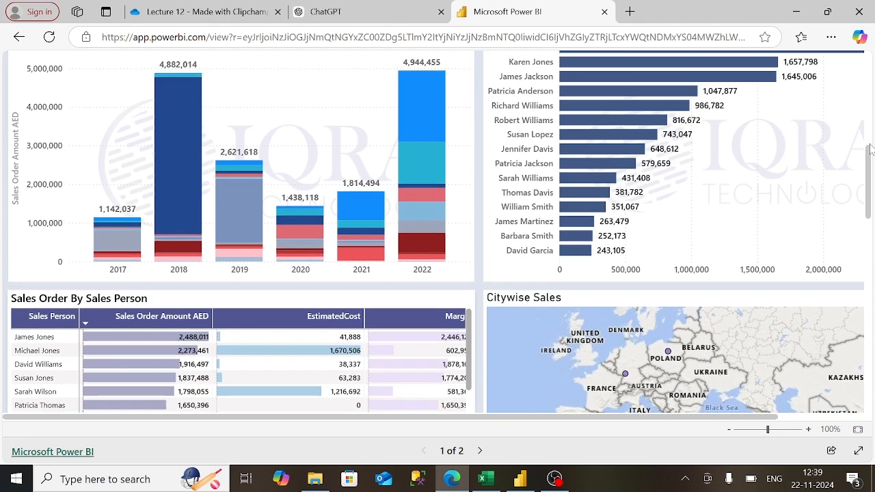
{"action": "left_click", "coordinate": [867, 106]}
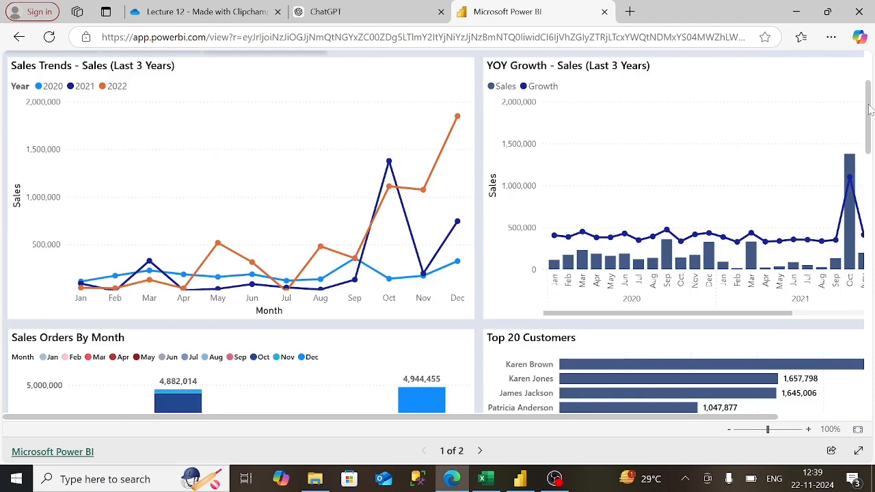
{"action": "left_click", "coordinate": [870, 74]}
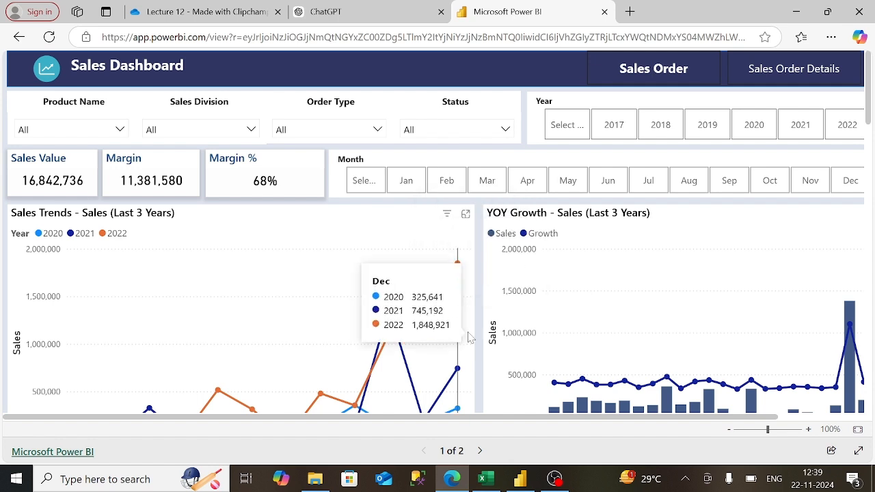
{"action": "left_click", "coordinate": [484, 478]}
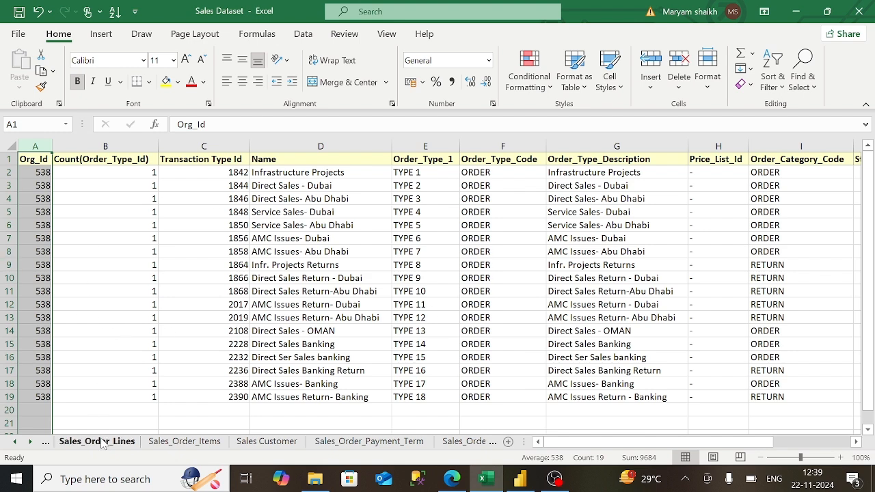
- Flip between the Sales Order and Sales_Order_Lines sheets of the Sales Dataset workbook
{"action": "left_click", "coordinate": [15, 444]}
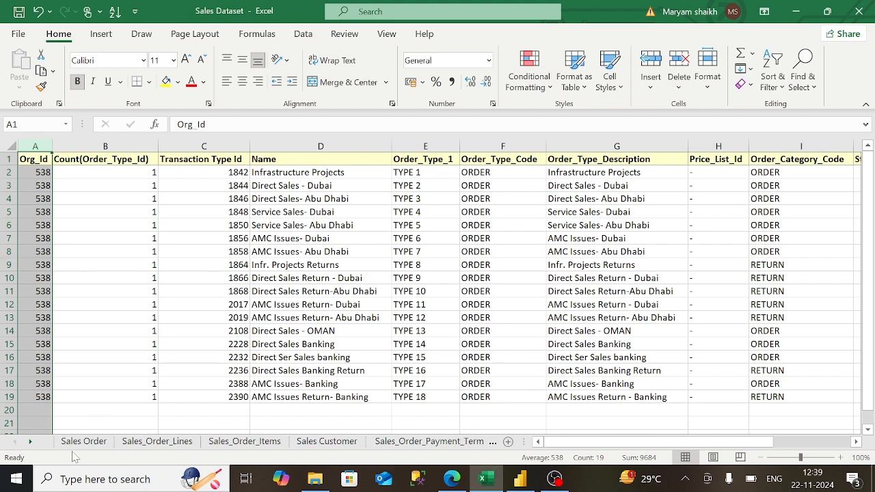
{"action": "left_click", "coordinate": [137, 443]}
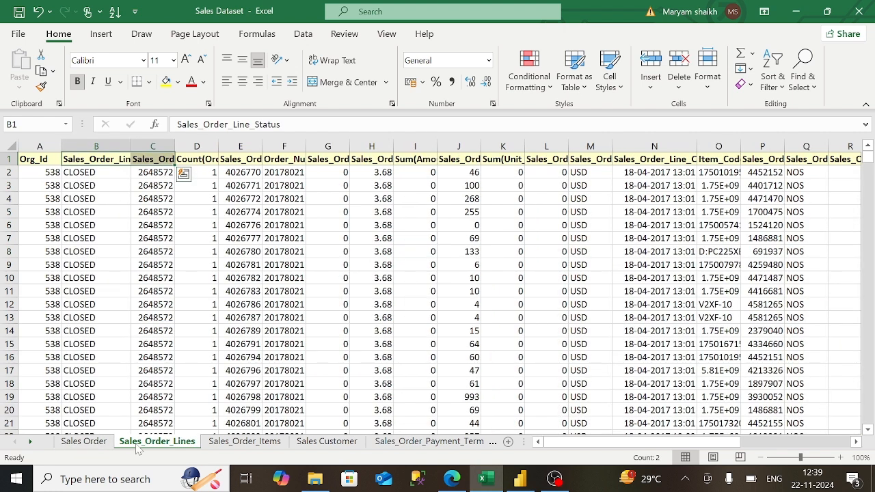
{"action": "left_click", "coordinate": [96, 446]}
{"action": "left_click", "coordinate": [137, 445]}
{"action": "left_click", "coordinate": [97, 445]}
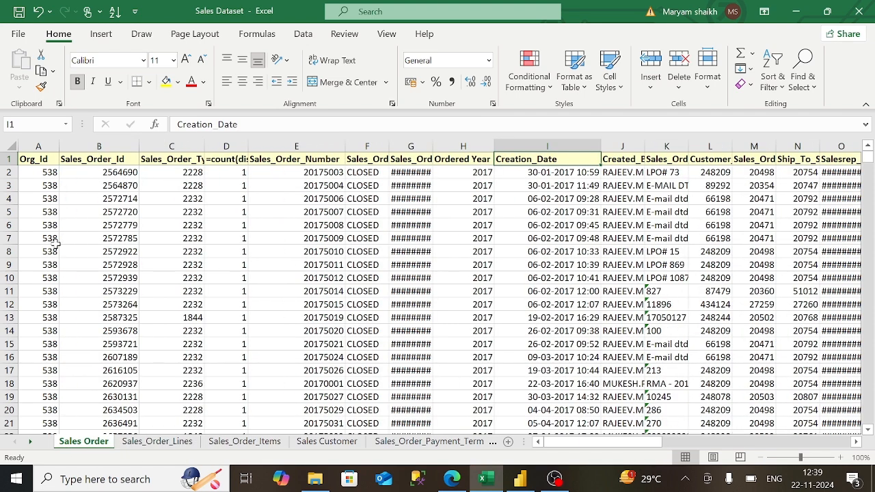
- Check Sales Order cells B1, C2 and E1, then view the Sales_Order_Lines and Sales_Order_Items sheets
{"action": "left_click", "coordinate": [86, 164]}
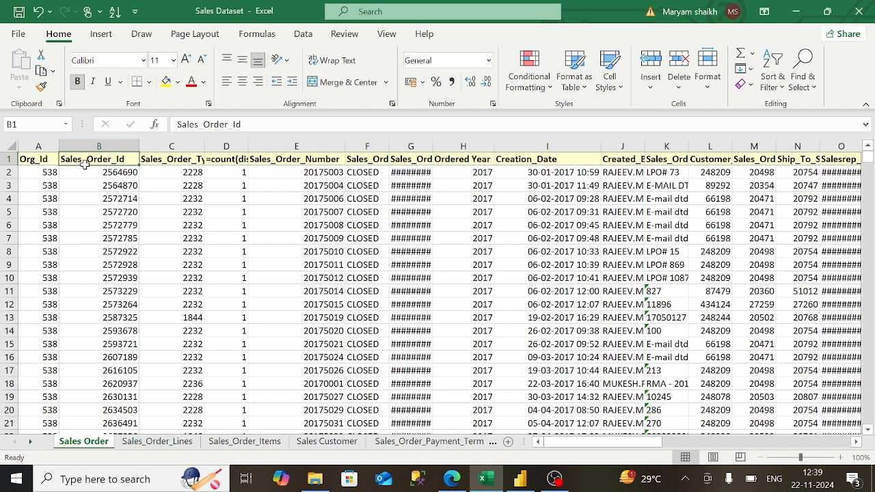
{"action": "left_click", "coordinate": [168, 168]}
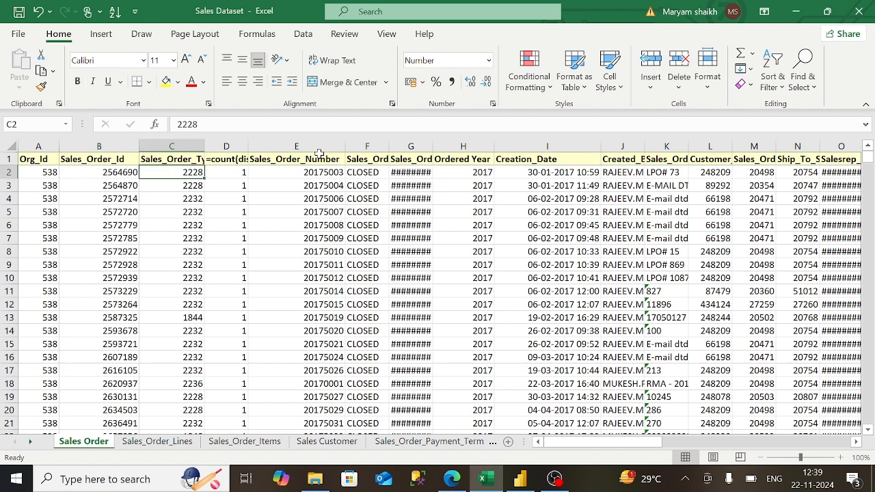
{"action": "left_click", "coordinate": [318, 157]}
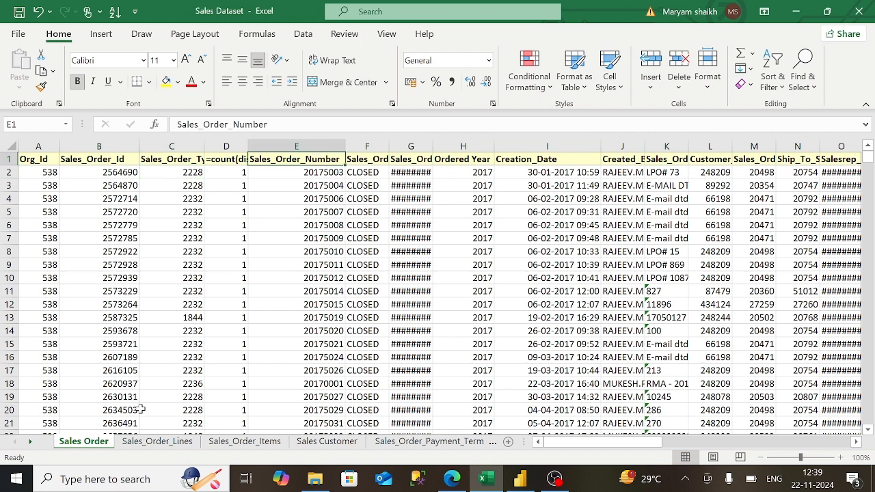
{"action": "left_click", "coordinate": [156, 443]}
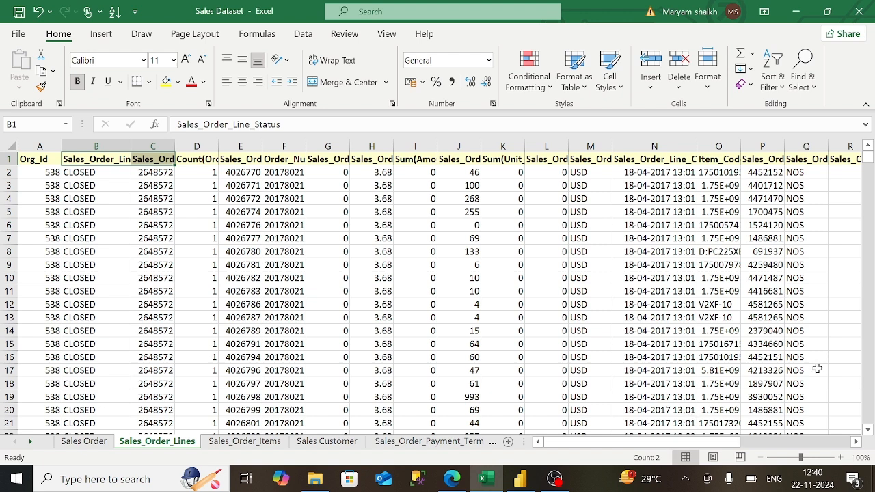
{"action": "left_click", "coordinate": [262, 442]}
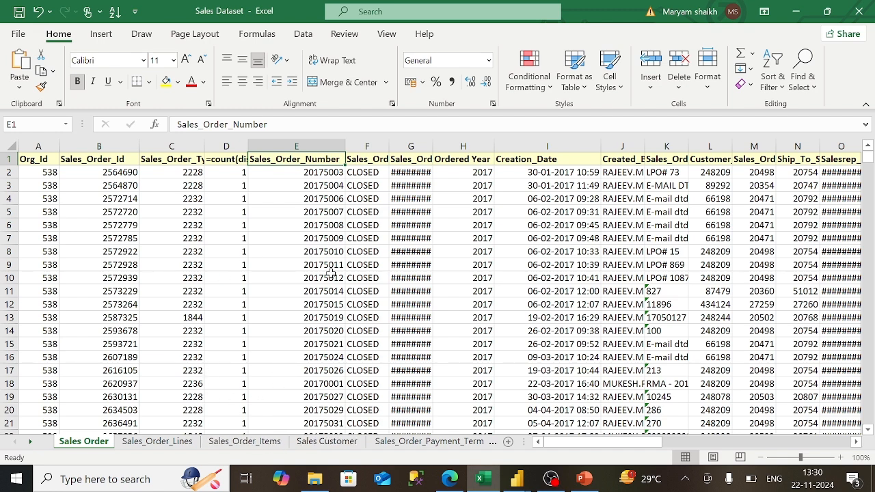
- Switch to the sales dashboard demo Power BI file and glance at the Get data source list
{"action": "mouse_move", "coordinate": [514, 479]}
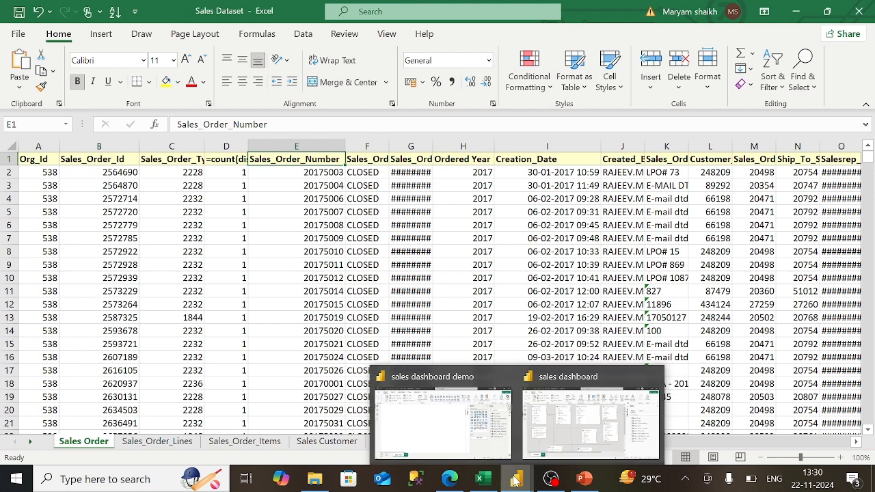
{"action": "left_click", "coordinate": [443, 421]}
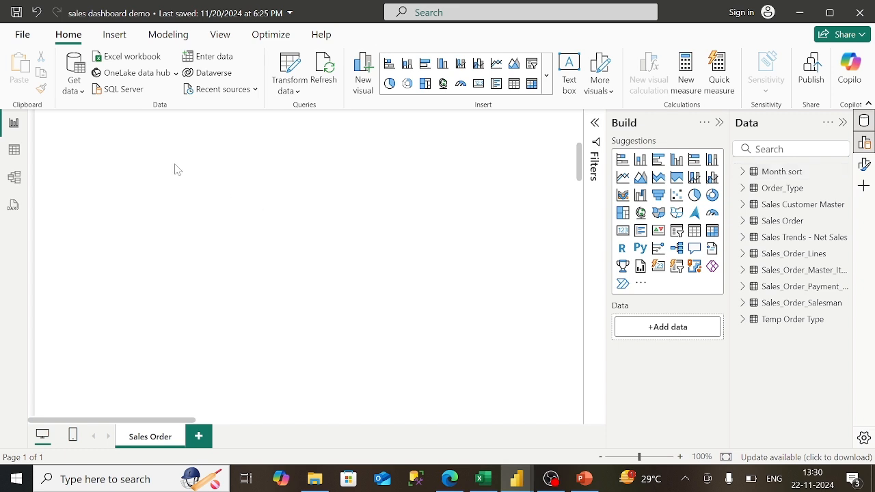
{"action": "left_click", "coordinate": [75, 86]}
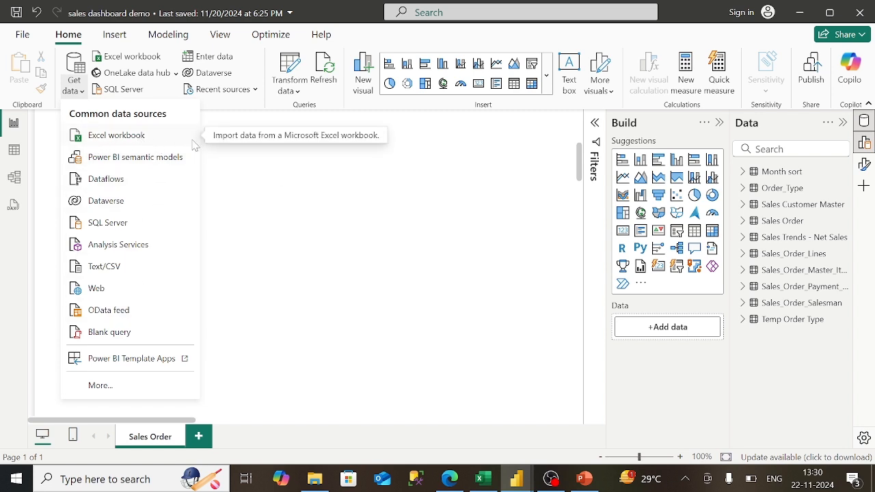
{"action": "left_click", "coordinate": [274, 197]}
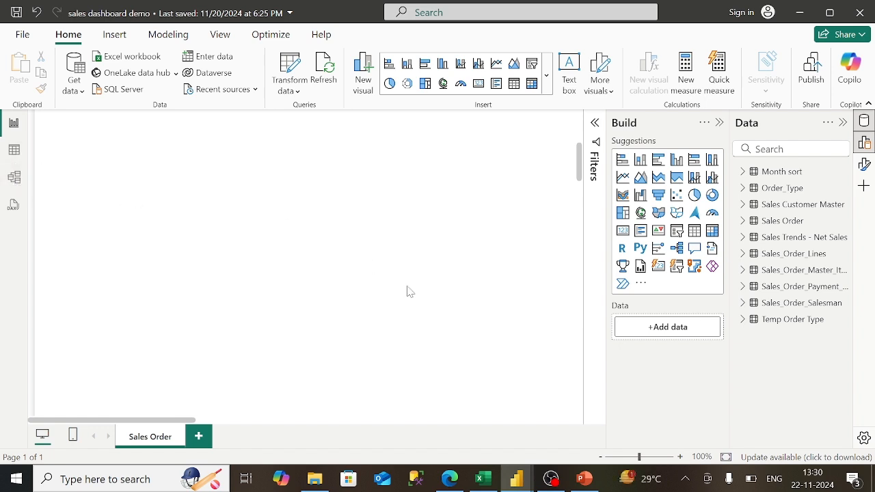
- View the sales dashboard's Model diagram linking Sales Order, Sales_Order_Lines, Order_Type and other tables
{"action": "mouse_move", "coordinate": [518, 478]}
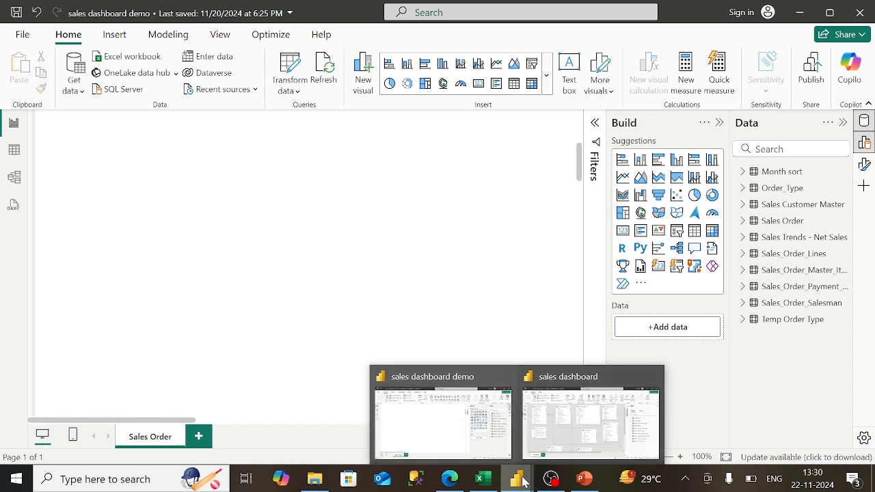
{"action": "left_click", "coordinate": [557, 433]}
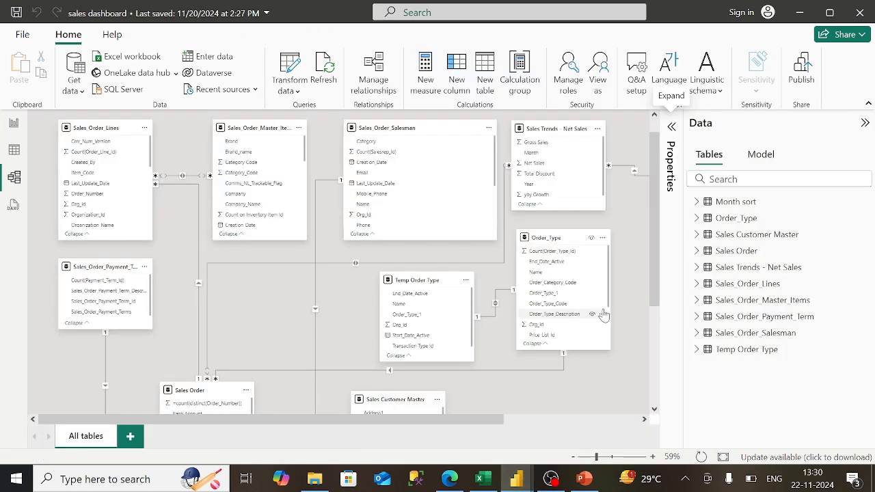
{"action": "scroll", "coordinate": [652, 327], "scroll_direction": "down", "scroll_amount": 5}
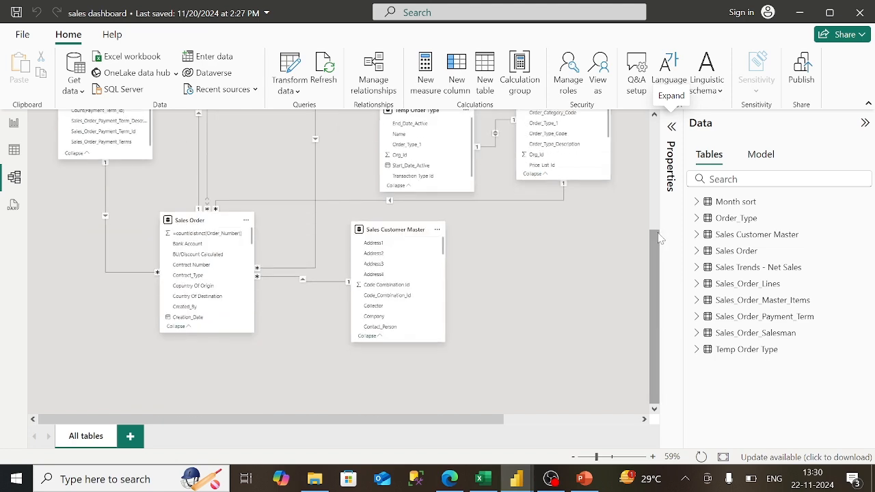
{"action": "scroll", "coordinate": [659, 212], "scroll_direction": "up", "scroll_amount": 6}
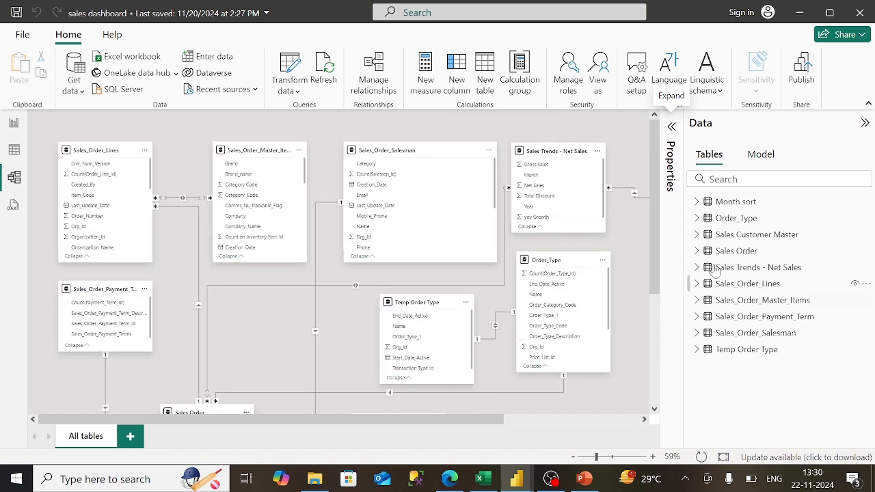
- Show the 'sales joins' PowerPoint slide linking Sales order to Order type, salesman and other tables
{"action": "left_click", "coordinate": [581, 482]}
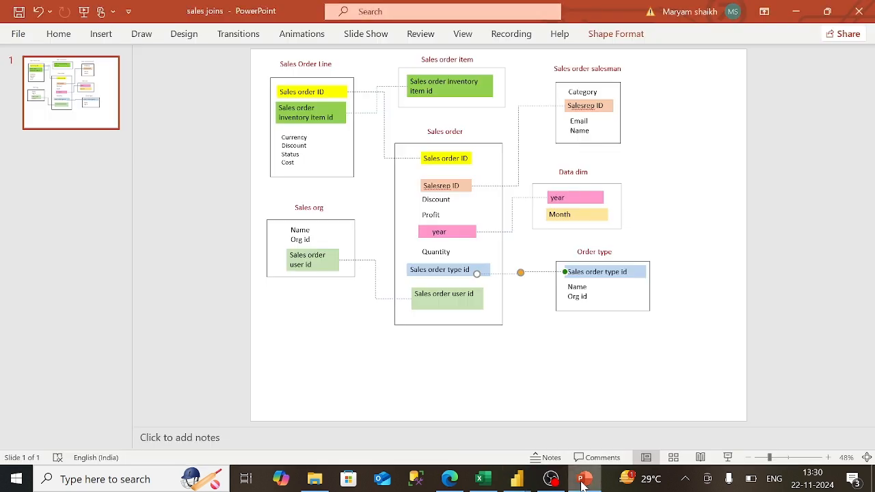
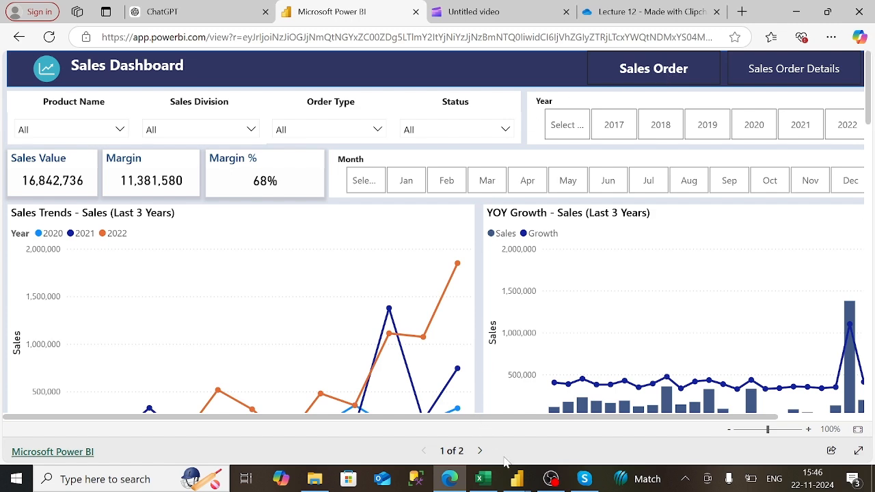
- Switch to the 'sales dashboard demo' file in Power BI Desktop from the taskbar preview
{"action": "mouse_move", "coordinate": [516, 482]}
{"action": "left_click", "coordinate": [445, 413]}
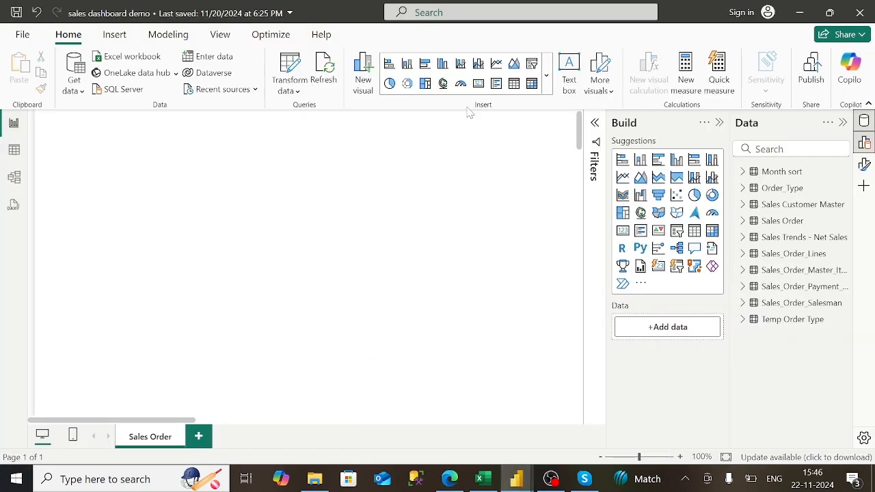
- Insert a text box and drag it to the top of the Sales Order page
{"action": "left_click", "coordinate": [567, 95]}
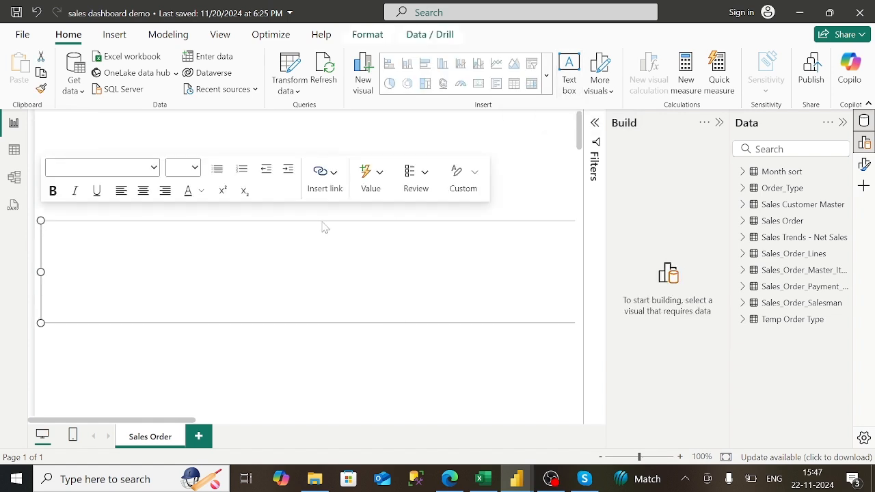
{"action": "left_click_drag", "start_coordinate": [325, 227], "coordinate": [324, 123]}
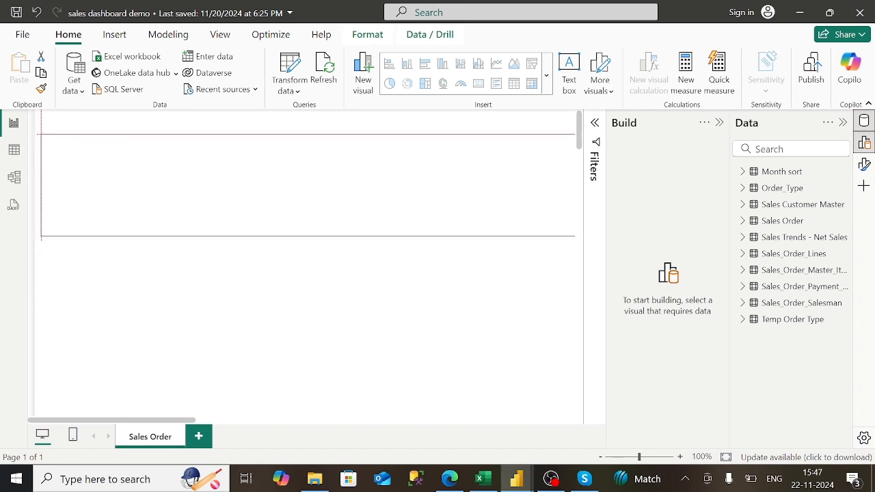
{"action": "left_click", "coordinate": [865, 171]}
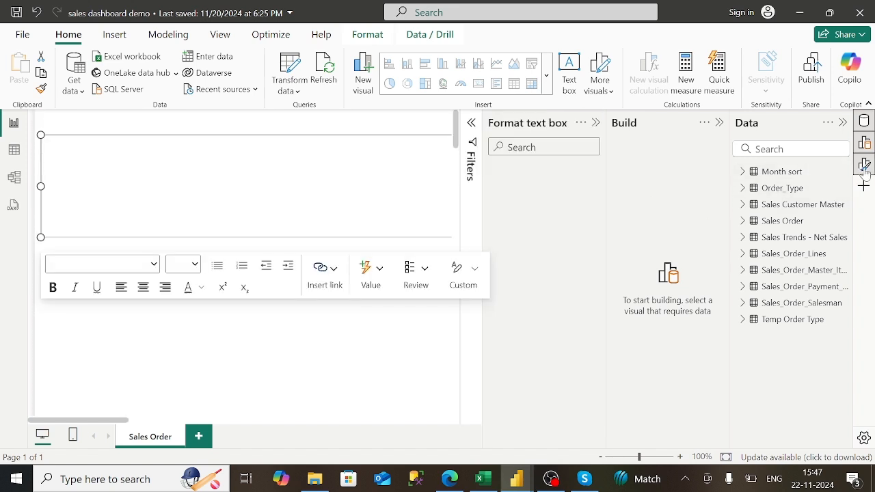
{"action": "left_click", "coordinate": [595, 122]}
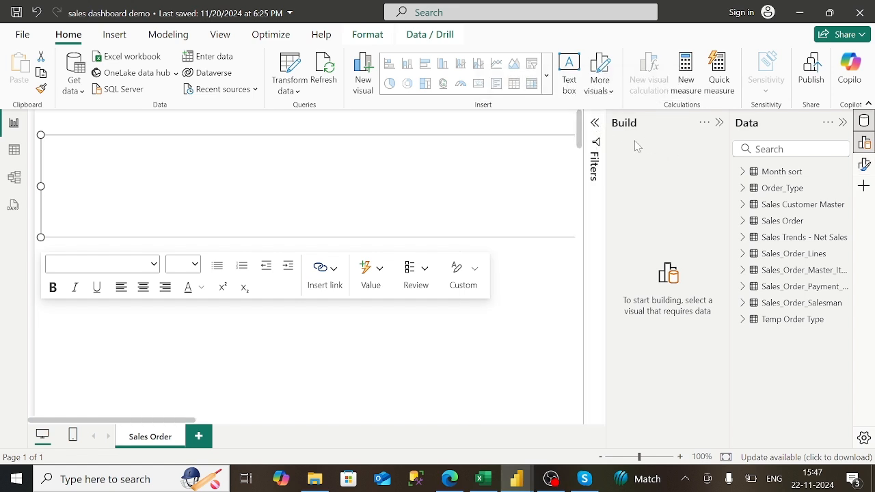
{"action": "left_click", "coordinate": [719, 123]}
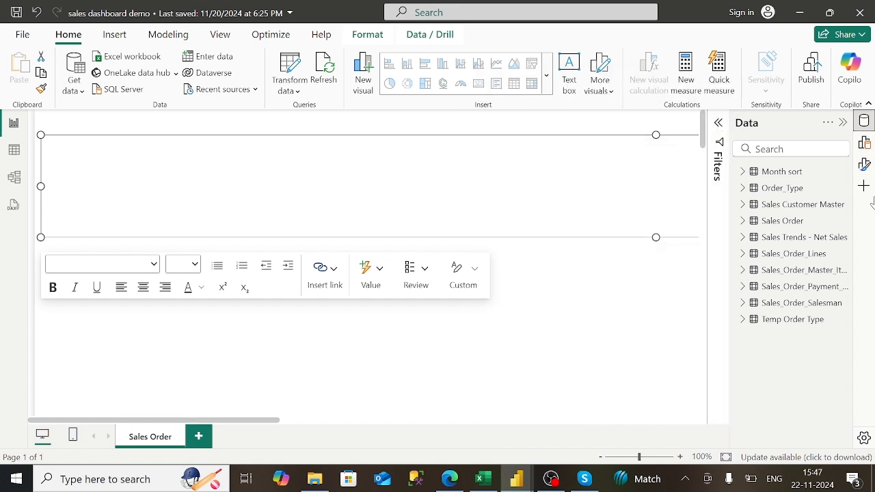
{"action": "left_click", "coordinate": [864, 170]}
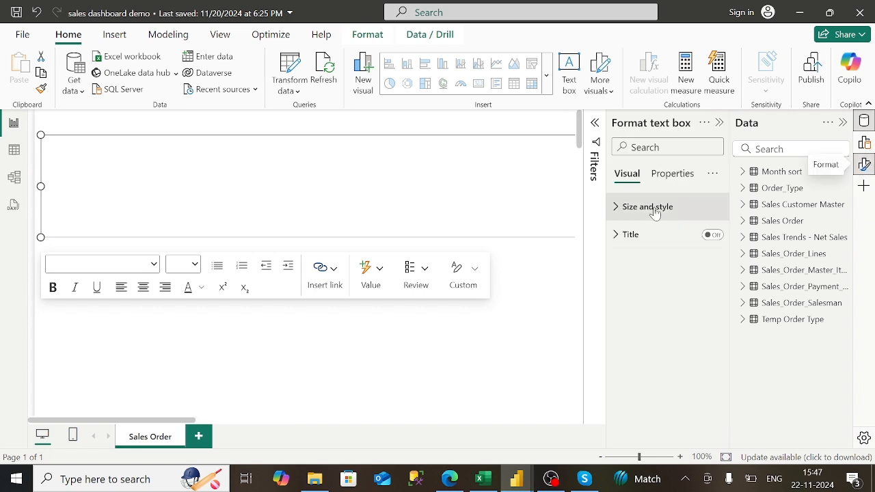
- Set the text box size to height 75 and width 2000
{"action": "left_click", "coordinate": [654, 211]}
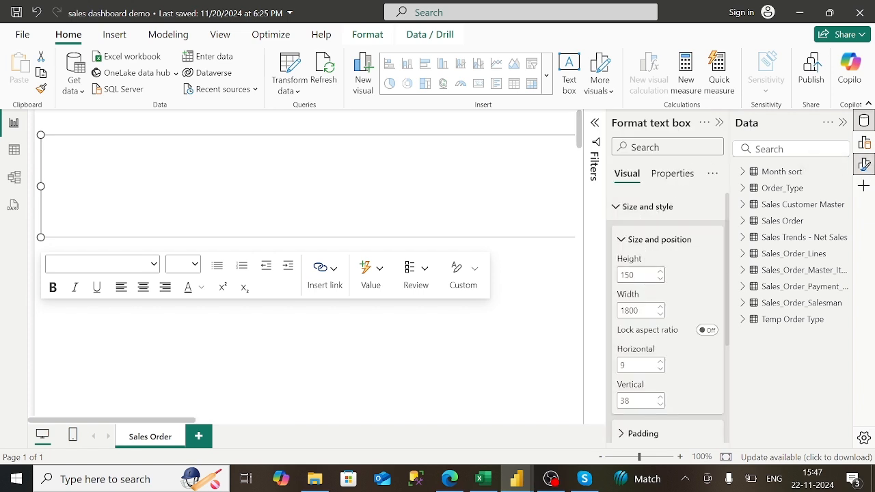
{"action": "double_click", "coordinate": [626, 275]}
{"action": "type", "text": "75"}
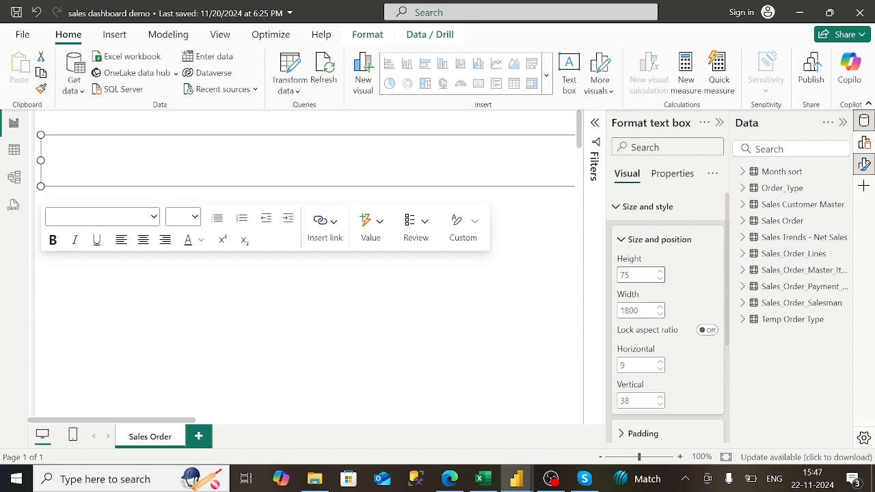
{"action": "key", "text": "Tab"}
{"action": "key", "text": "BackSpace"}
{"action": "type", "text": "200"}
{"action": "key", "text": "Return"}
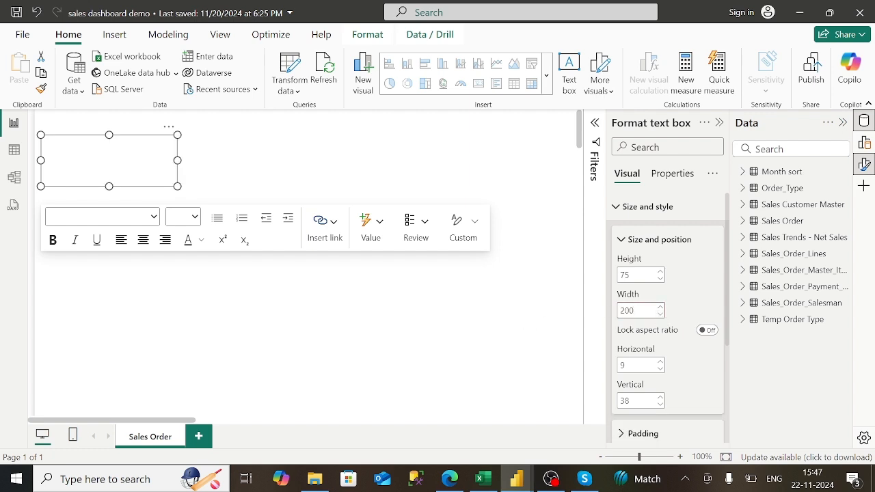
{"action": "type", "text": "0"}
{"action": "key", "text": "Return"}
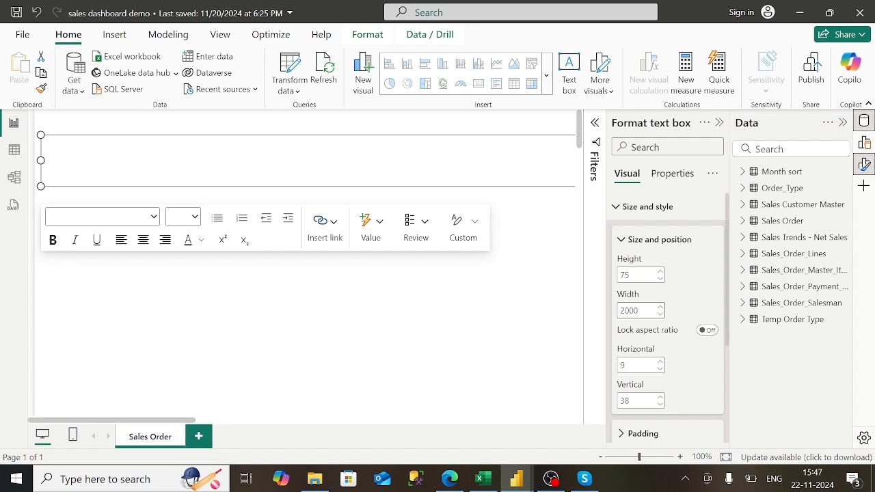
- Give the text box a dark blue background
{"action": "left_click", "coordinate": [618, 241]}
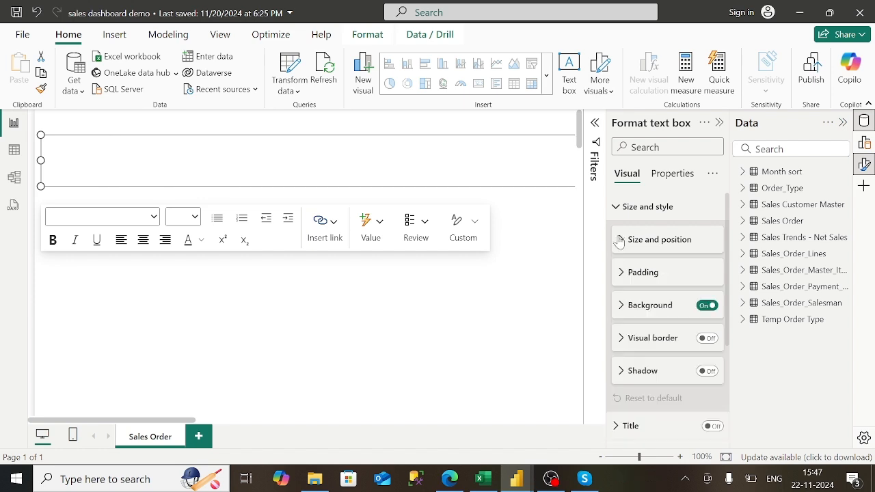
{"action": "left_click", "coordinate": [623, 307]}
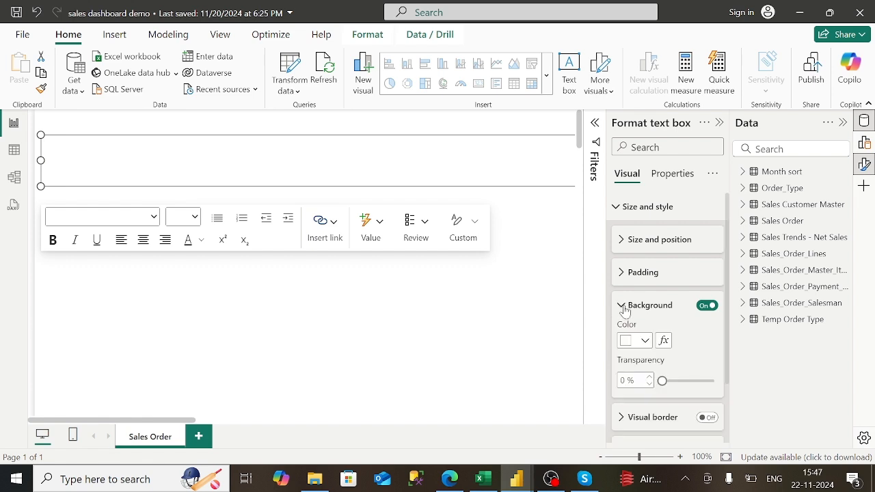
{"action": "left_click", "coordinate": [649, 342]}
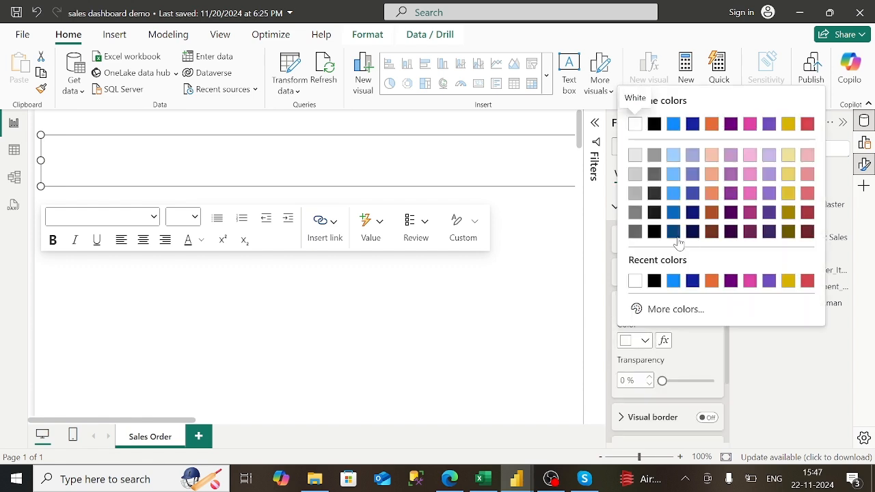
{"action": "left_click", "coordinate": [675, 232]}
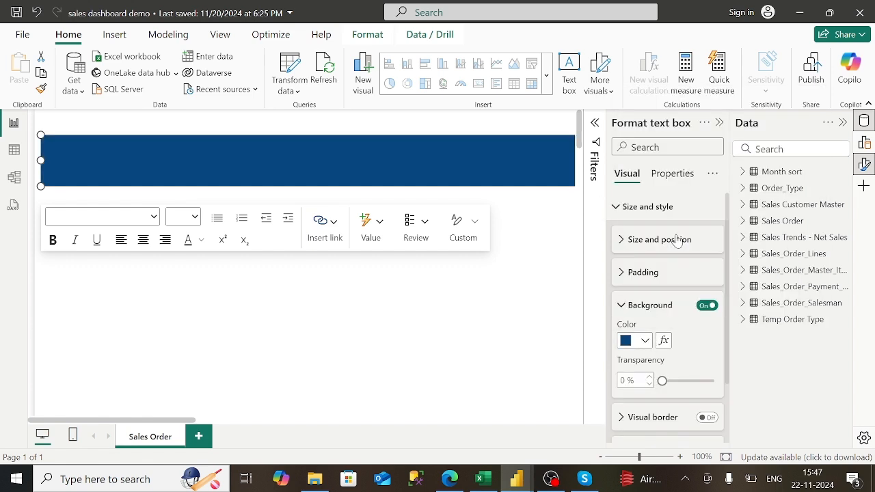
{"action": "left_click", "coordinate": [625, 308]}
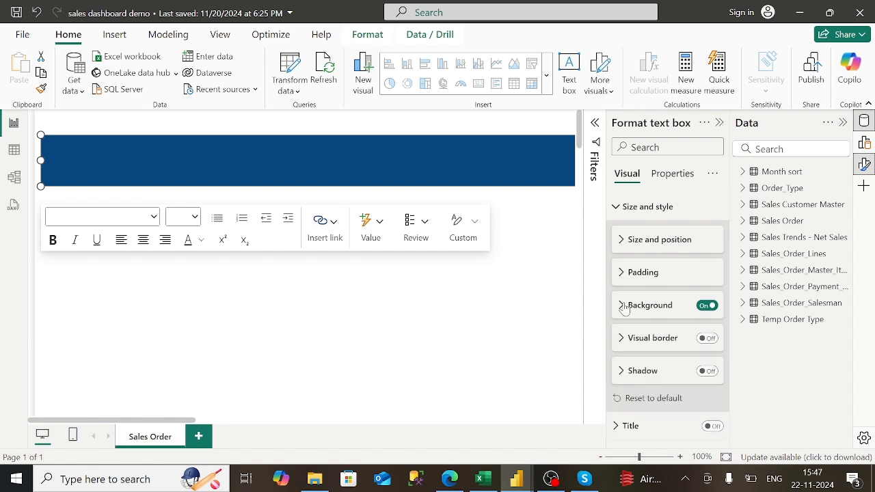
{"action": "left_click", "coordinate": [616, 212]}
- Turn on the title 'Sales Dashboard' in bold white text
{"action": "left_click", "coordinate": [713, 239]}
{"action": "left_click", "coordinate": [625, 240]}
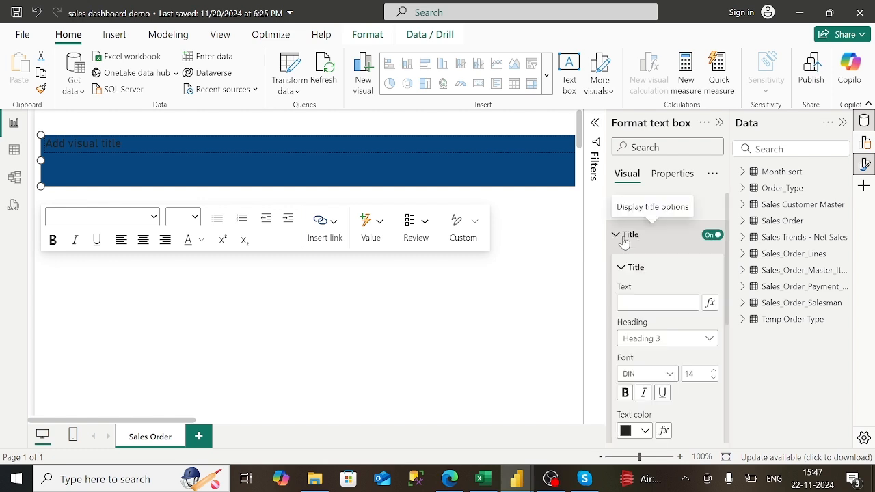
{"action": "left_click", "coordinate": [646, 303]}
{"action": "type", "text": "Sales Dashboard"}
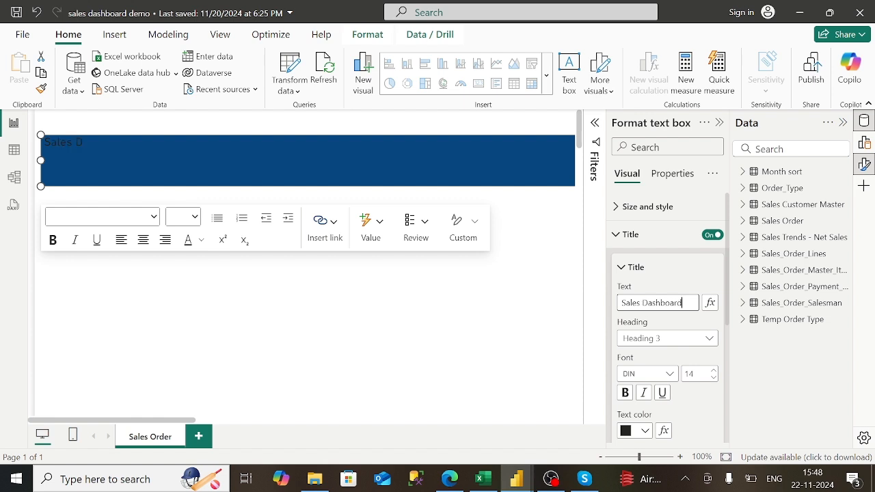
{"action": "left_click", "coordinate": [625, 392]}
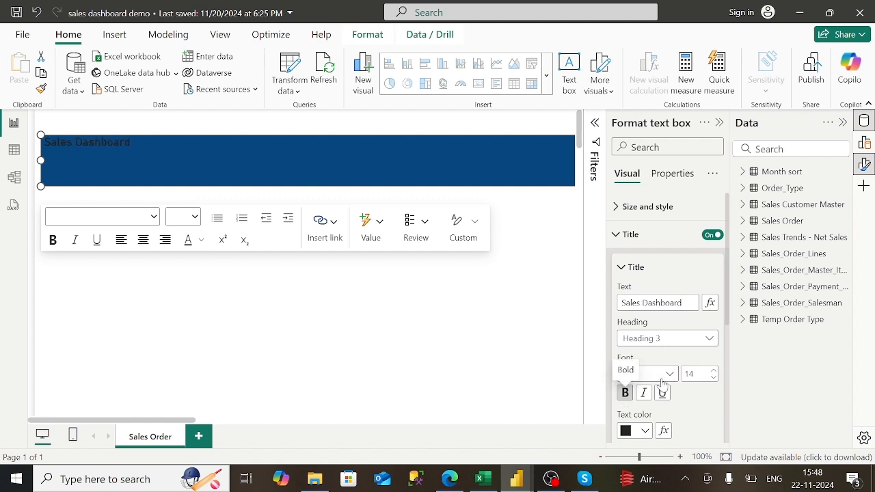
{"action": "left_click", "coordinate": [642, 431]}
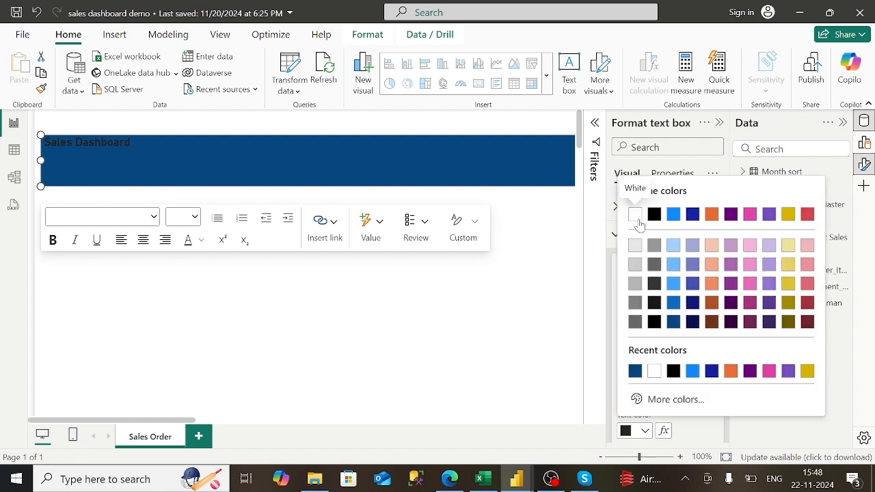
{"action": "left_click", "coordinate": [635, 214]}
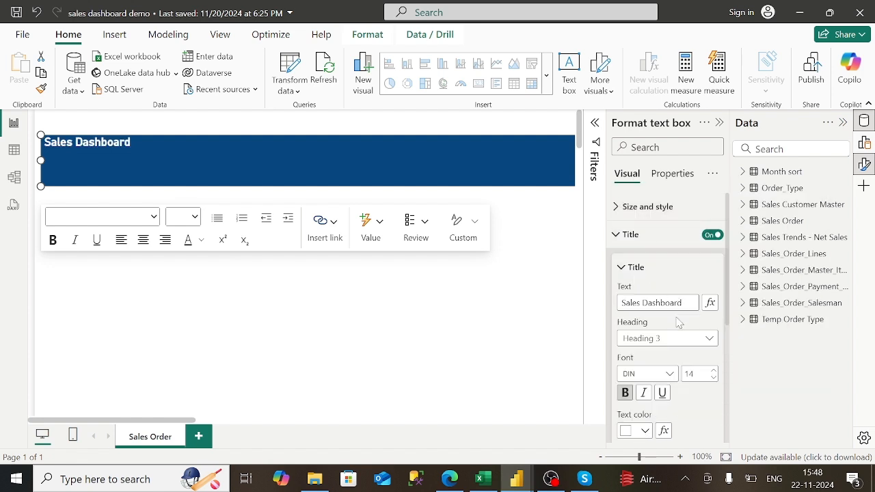
- Set the title to Heading 4, Constantia font, size 37
{"action": "scroll", "coordinate": [693, 418], "scroll_direction": "down", "scroll_amount": 2}
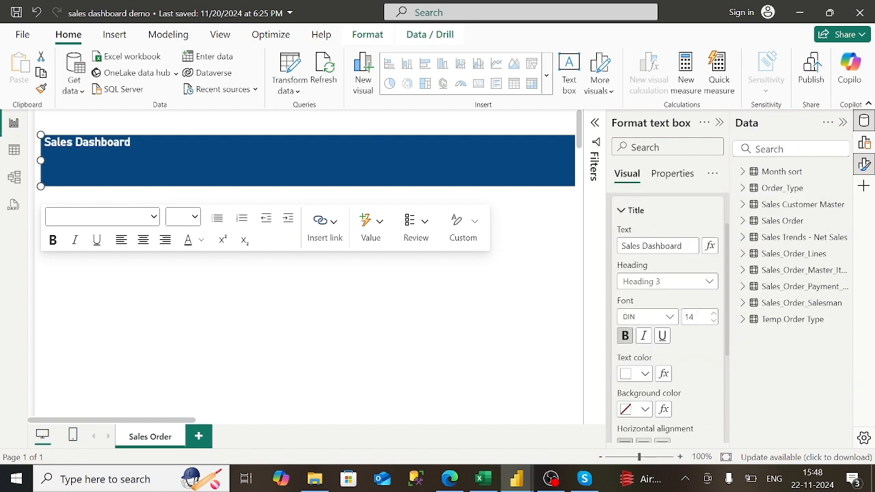
{"action": "left_click", "coordinate": [674, 281]}
{"action": "left_click", "coordinate": [653, 351]}
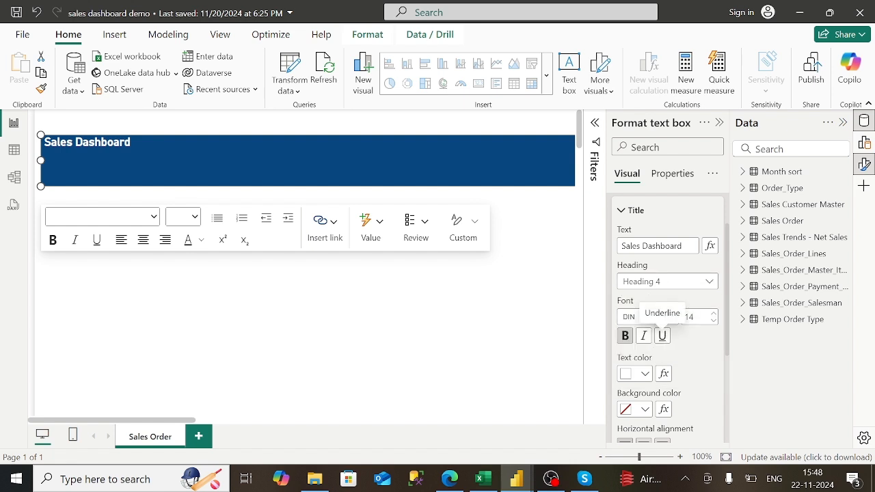
{"action": "left_click", "coordinate": [670, 317]}
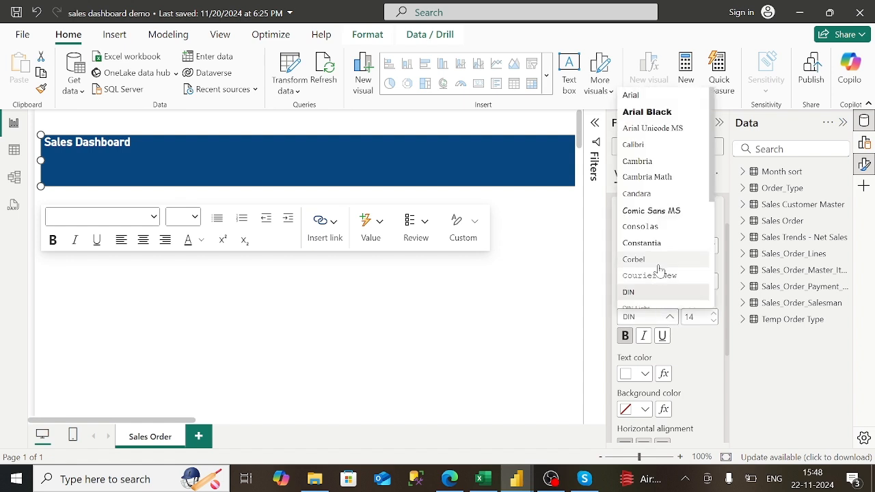
{"action": "left_click", "coordinate": [660, 243]}
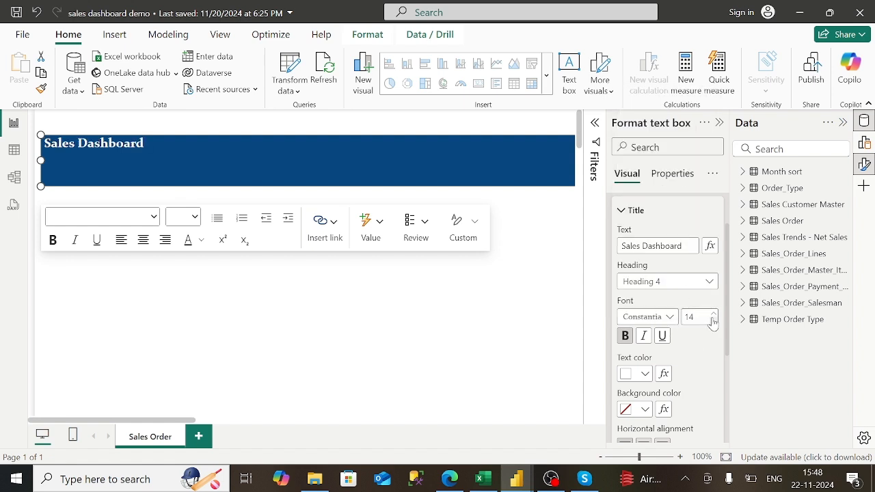
{"action": "key", "text": "BackSpace"}
{"action": "type", "text": "37"}
{"action": "key", "text": "Return"}
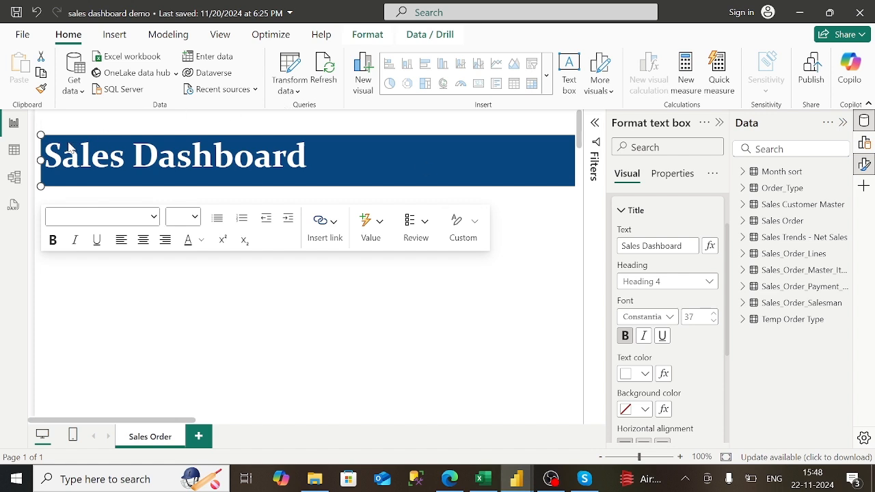
- Drag the Sales Dashboard banner flush into the page's top-left corner and collapse the Title settings
{"action": "left_click_drag", "start_coordinate": [64, 143], "coordinate": [58, 121]}
{"action": "left_click", "coordinate": [54, 122]}
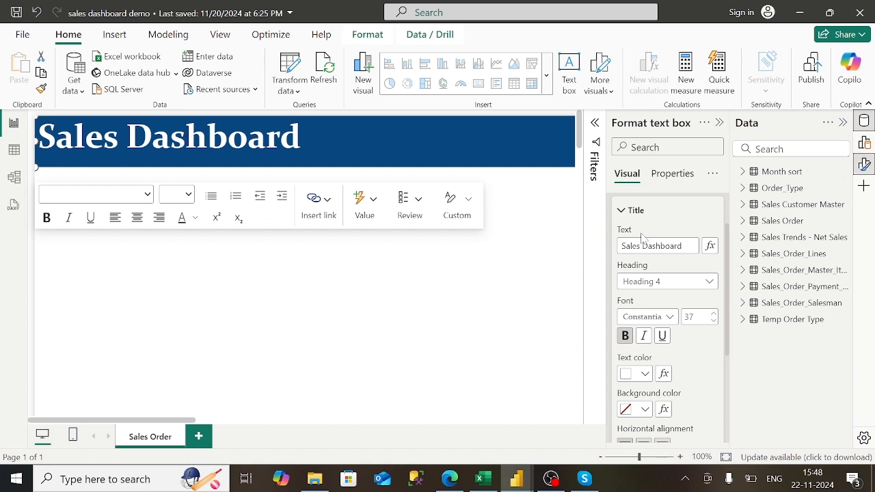
{"action": "left_click", "coordinate": [620, 211]}
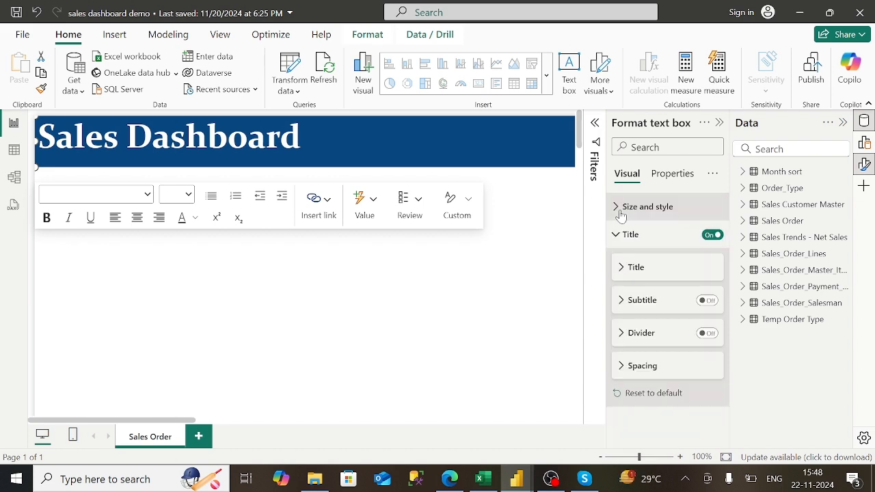
{"action": "left_click", "coordinate": [617, 240]}
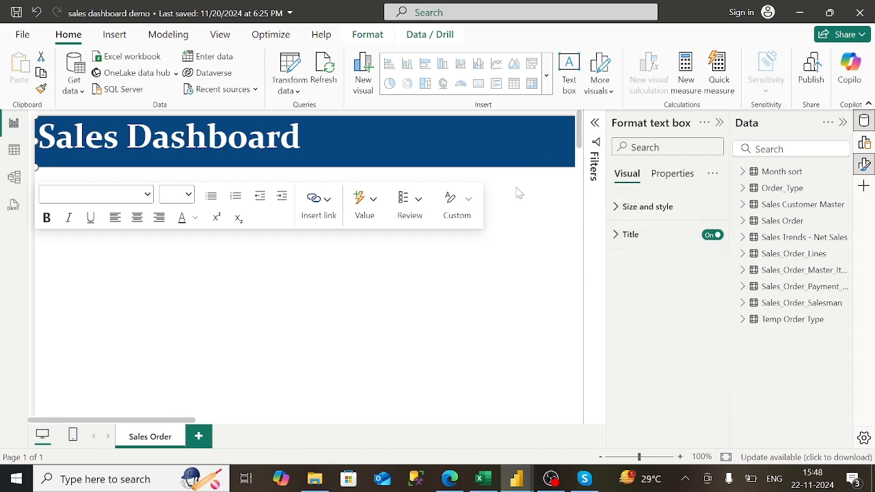
{"action": "left_click", "coordinate": [449, 479]}
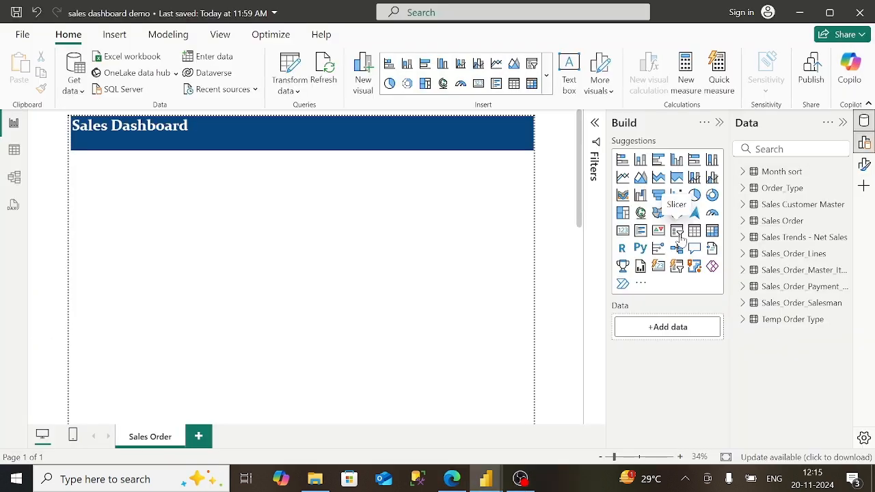
- Add a slicer and resize it narrower and taller with its handles
{"action": "left_click", "coordinate": [679, 233]}
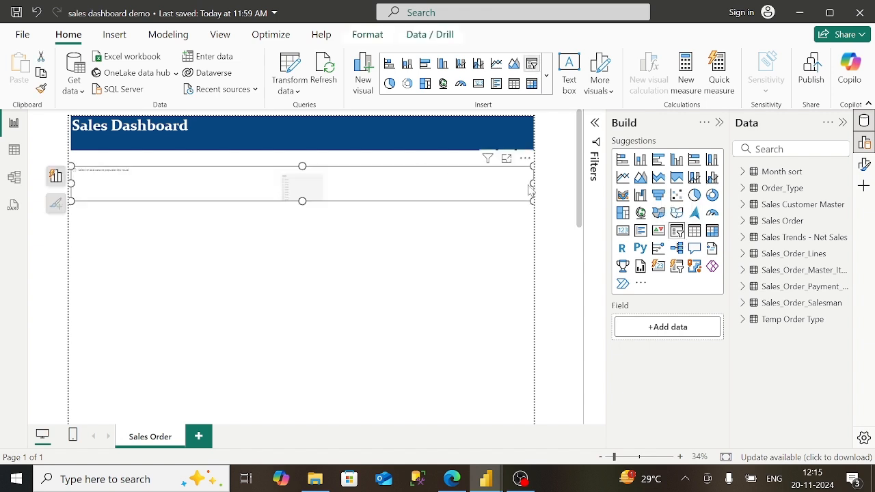
{"action": "left_click_drag", "start_coordinate": [533, 183], "coordinate": [317, 183]}
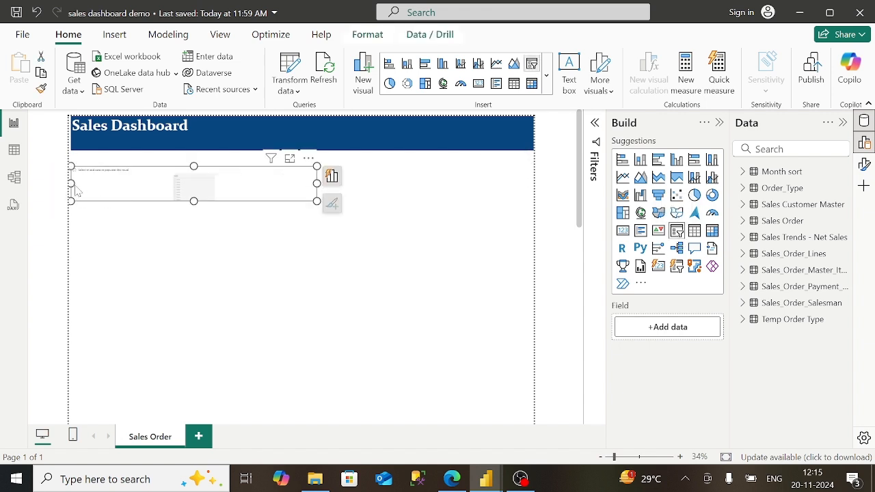
{"action": "left_click_drag", "start_coordinate": [72, 183], "coordinate": [147, 212]}
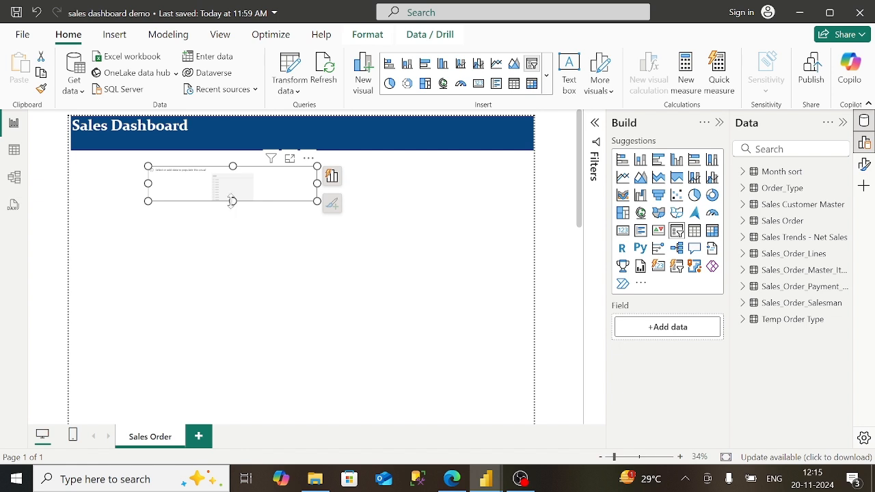
{"action": "left_click_drag", "start_coordinate": [232, 201], "coordinate": [233, 254]}
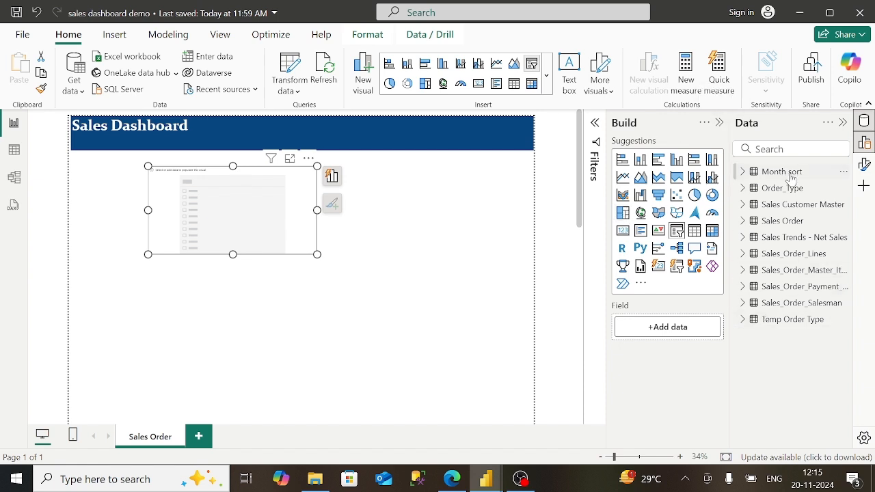
- Put Sales_Order_Item_Description from Sales_Order_Master_Items into the slicer's Field well
{"action": "left_click", "coordinate": [744, 271]}
{"action": "left_click", "coordinate": [744, 271]}
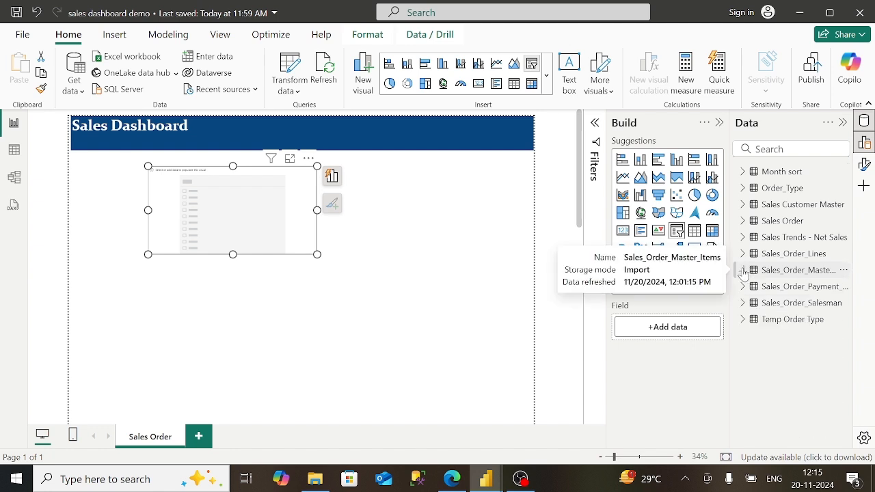
{"action": "left_click", "coordinate": [744, 271]}
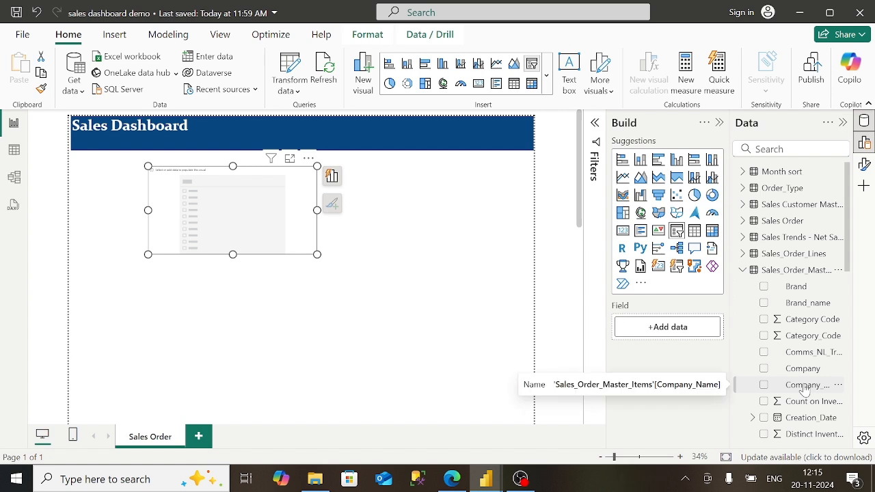
{"action": "left_click", "coordinate": [838, 384]}
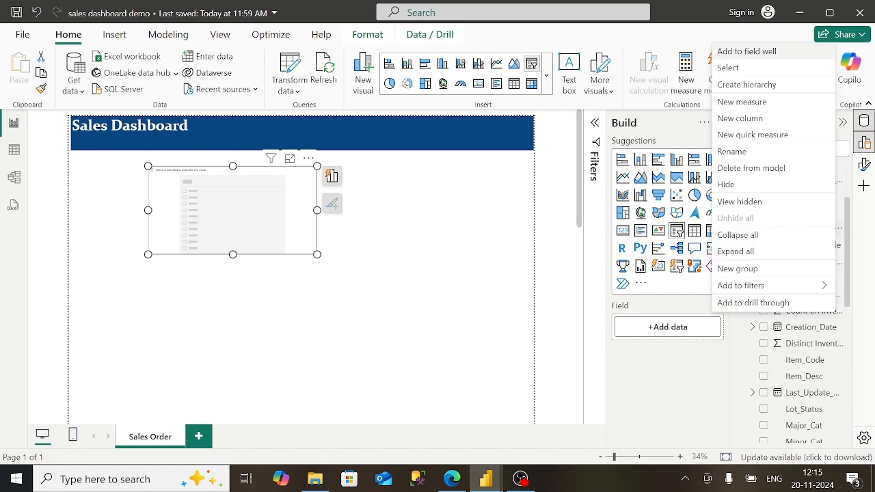
{"action": "left_click", "coordinate": [803, 388]}
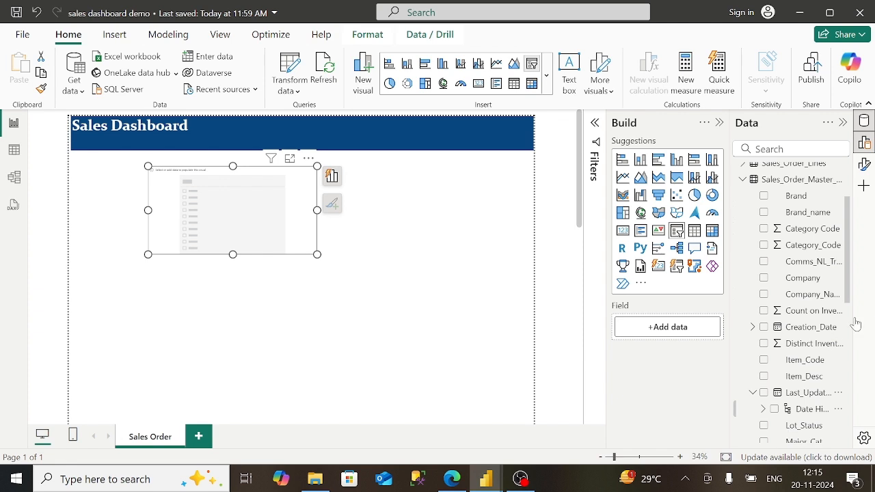
{"action": "scroll", "coordinate": [848, 322], "scroll_direction": "down", "scroll_amount": 5}
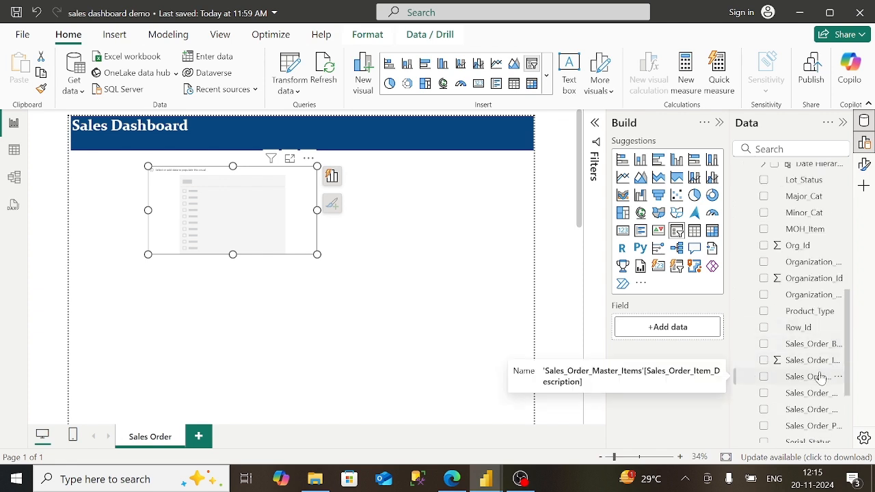
{"action": "left_click_drag", "start_coordinate": [822, 379], "coordinate": [686, 325]}
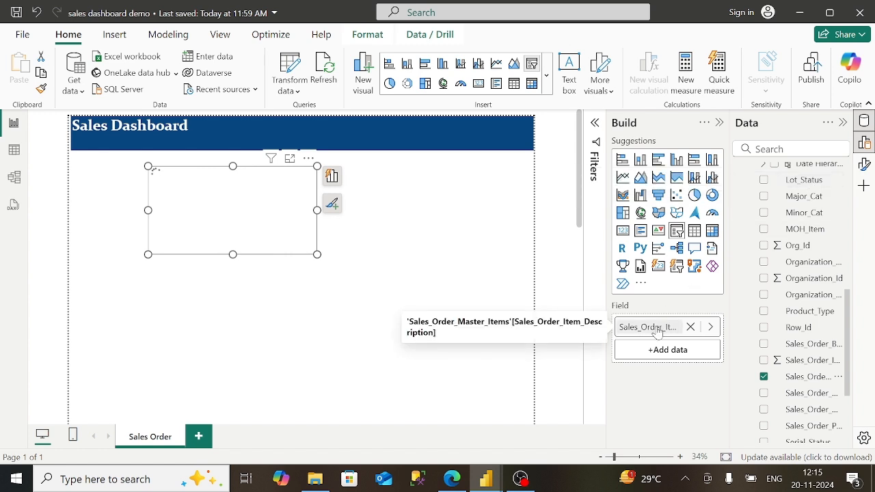
{"action": "left_click", "coordinate": [866, 171]}
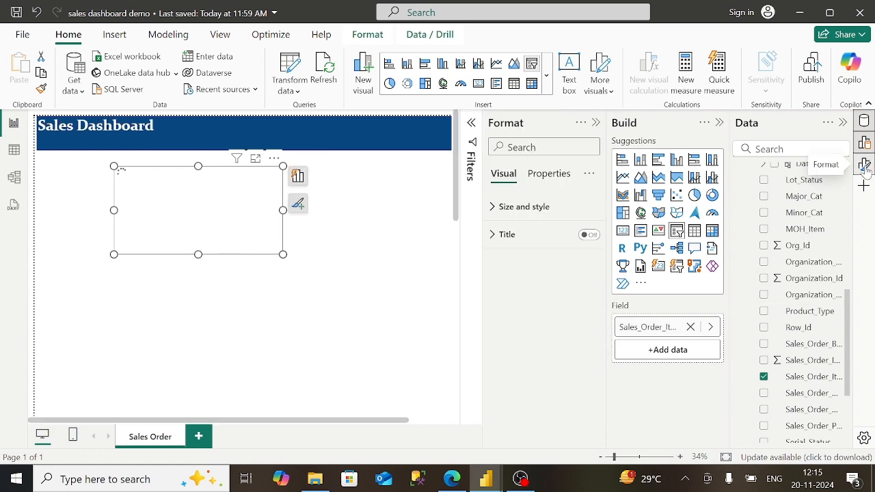
- Turn on the slicer title and set its size to height 88, width 224
{"action": "left_click", "coordinate": [588, 236]}
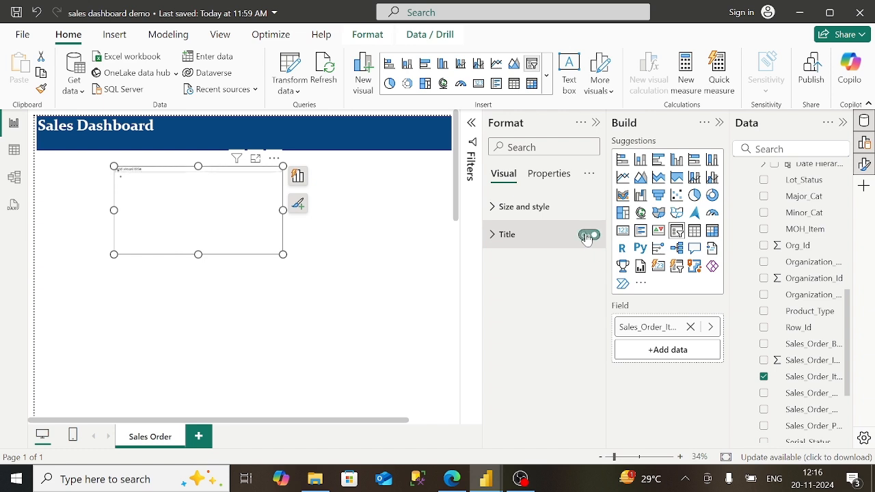
{"action": "left_click", "coordinate": [503, 241]}
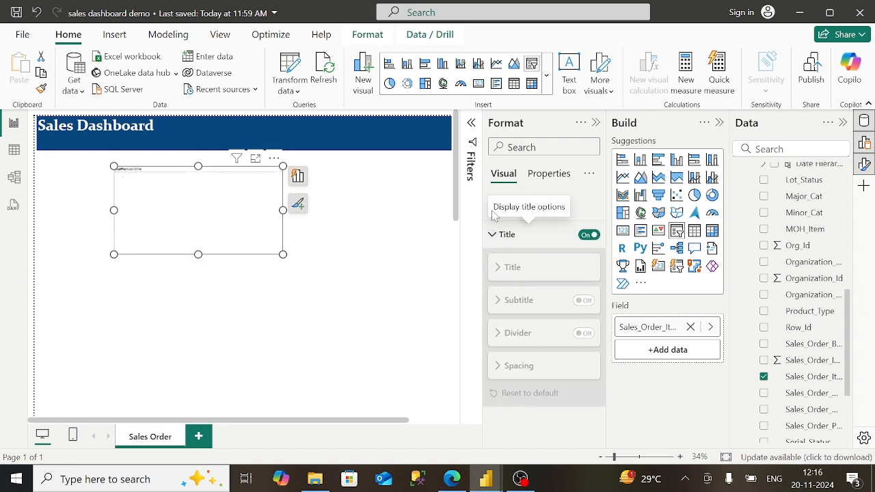
{"action": "left_click", "coordinate": [493, 209]}
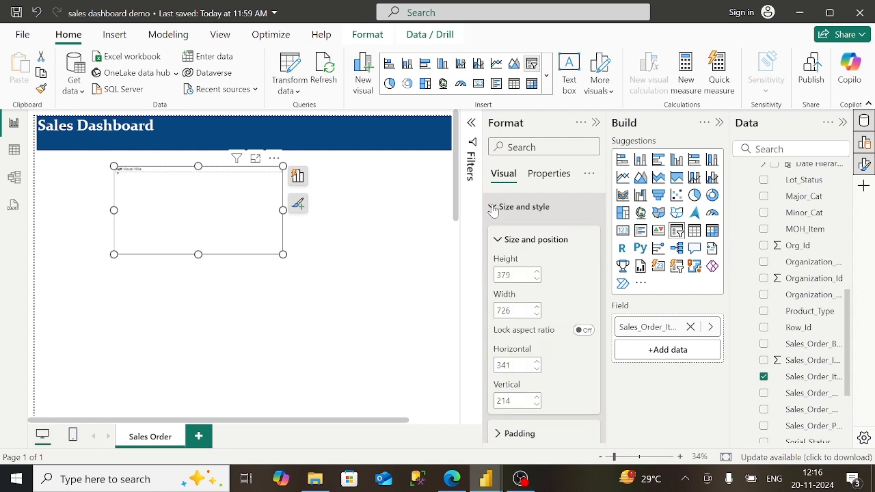
{"action": "double_click", "coordinate": [504, 275]}
{"action": "key", "text": "BackSpace"}
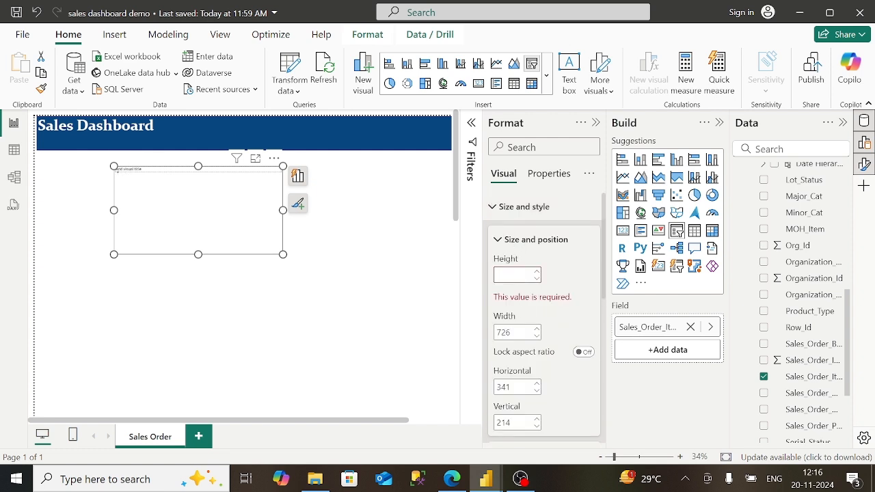
{"action": "type", "text": "88"}
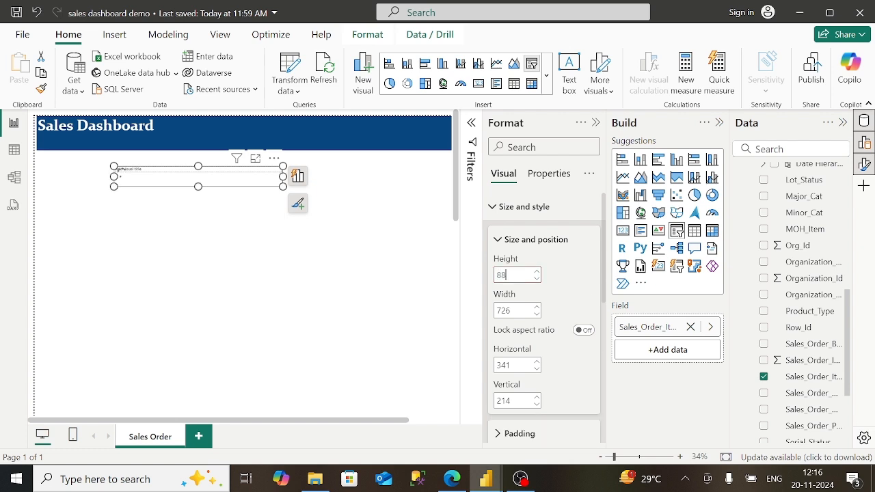
{"action": "key", "text": "Tab"}
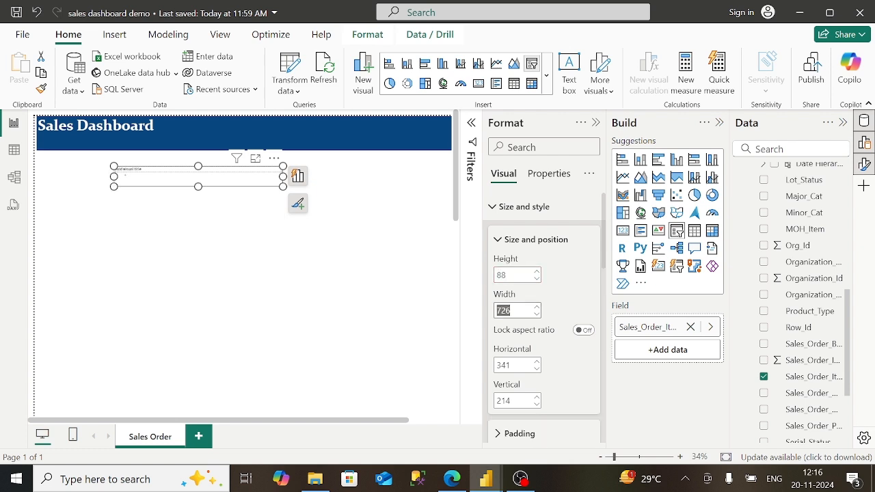
{"action": "key", "text": "BackSpace"}
{"action": "type", "text": "225"}
{"action": "key", "text": "BackSpace"}
{"action": "type", "text": "4"}
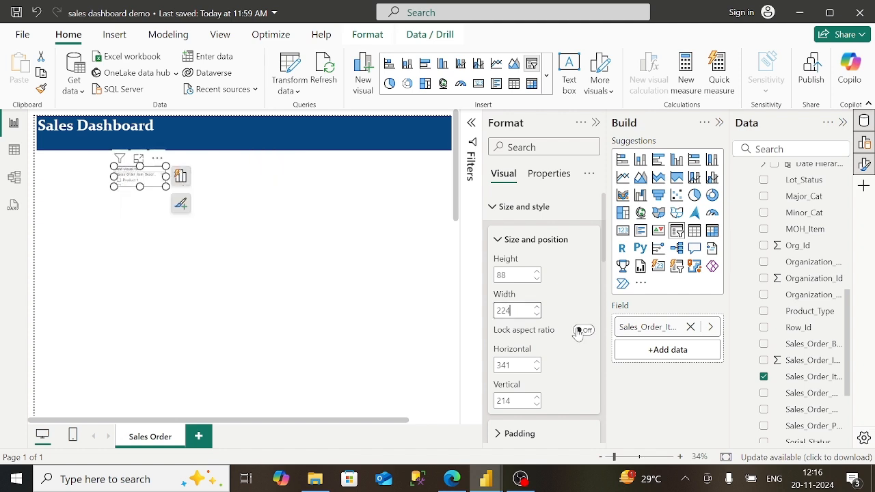
- Deselect the slicer and zoom the canvas to 53%
{"action": "left_click", "coordinate": [286, 283]}
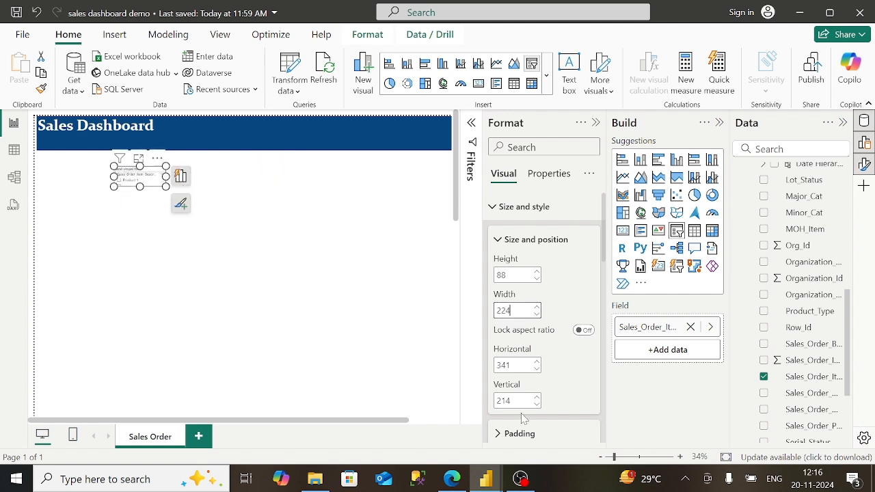
{"action": "left_click", "coordinate": [624, 458]}
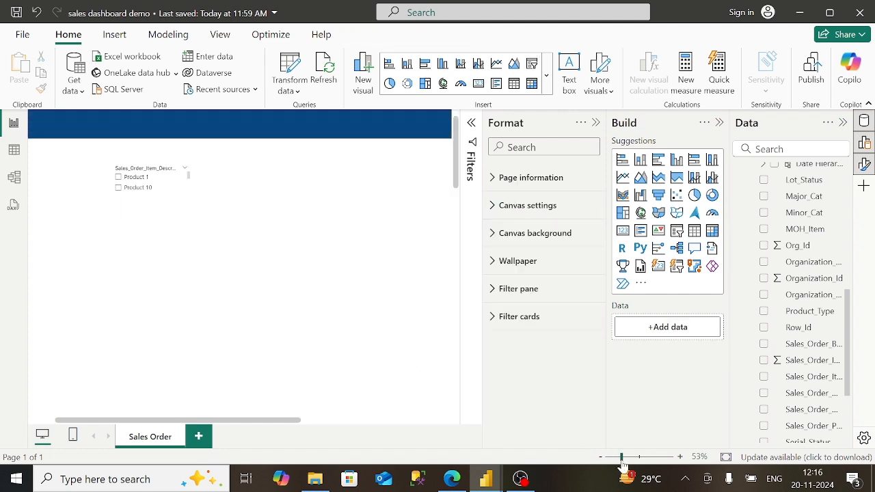
{"action": "left_click", "coordinate": [322, 421]}
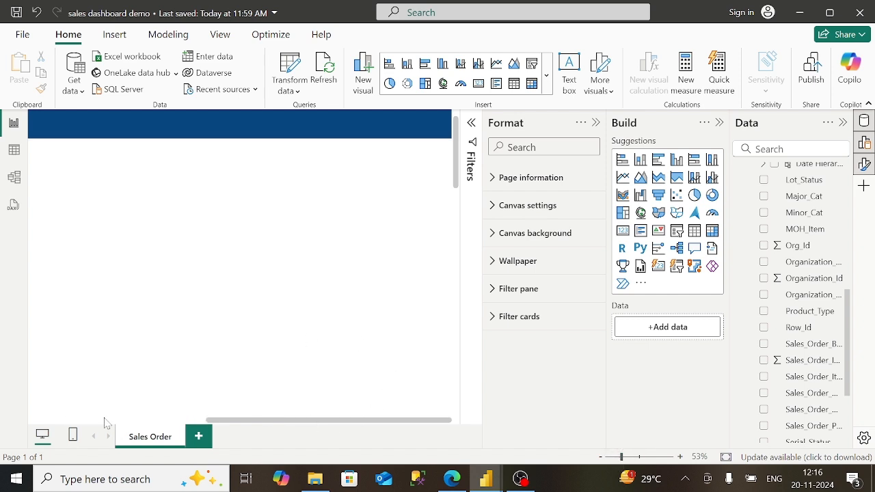
{"action": "left_click", "coordinate": [67, 421]}
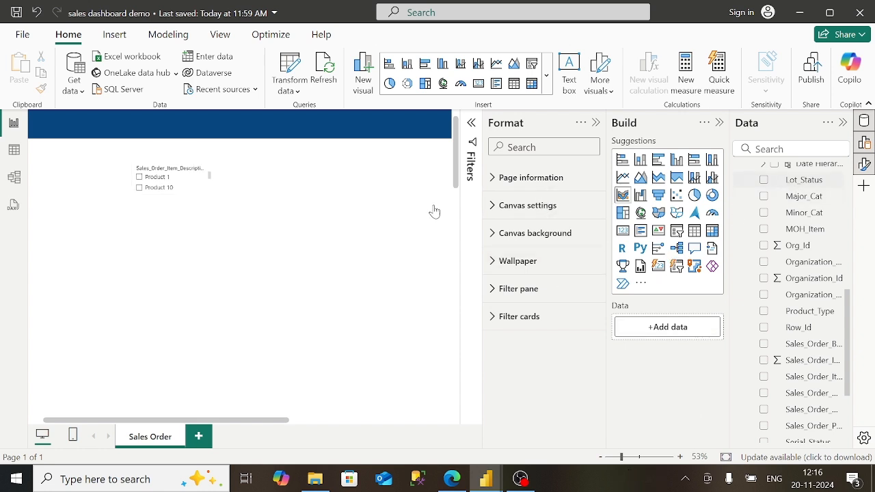
- Reposition the slicer below the blue header at horizontal 326, vertical 343
{"action": "left_click", "coordinate": [205, 192]}
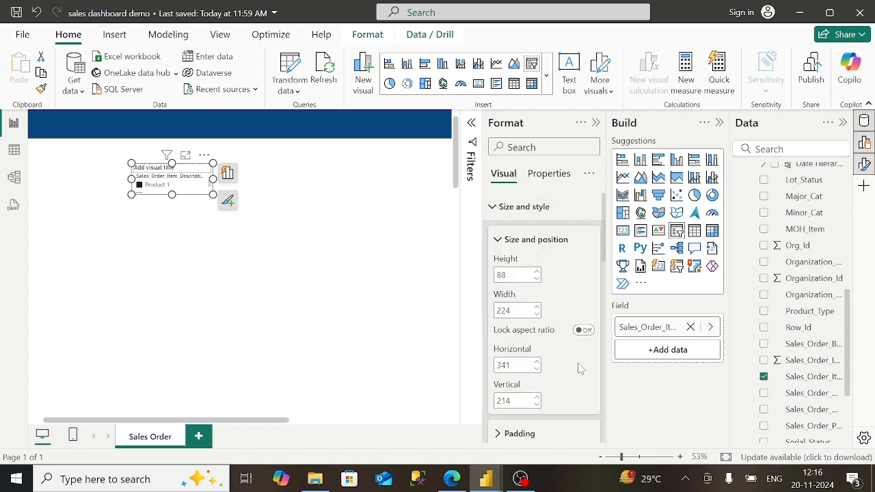
{"action": "scroll", "coordinate": [578, 383], "scroll_direction": "down", "scroll_amount": 3}
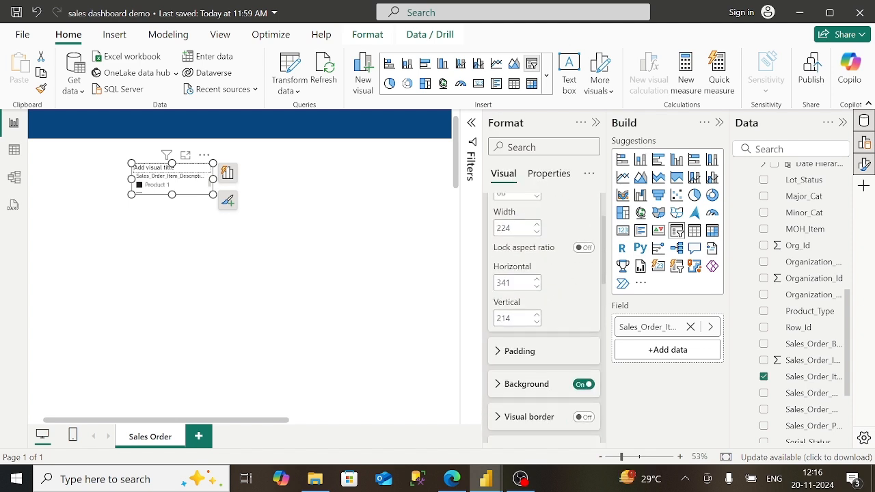
{"action": "left_click", "coordinate": [526, 318]}
{"action": "key", "text": "BackSpace"}
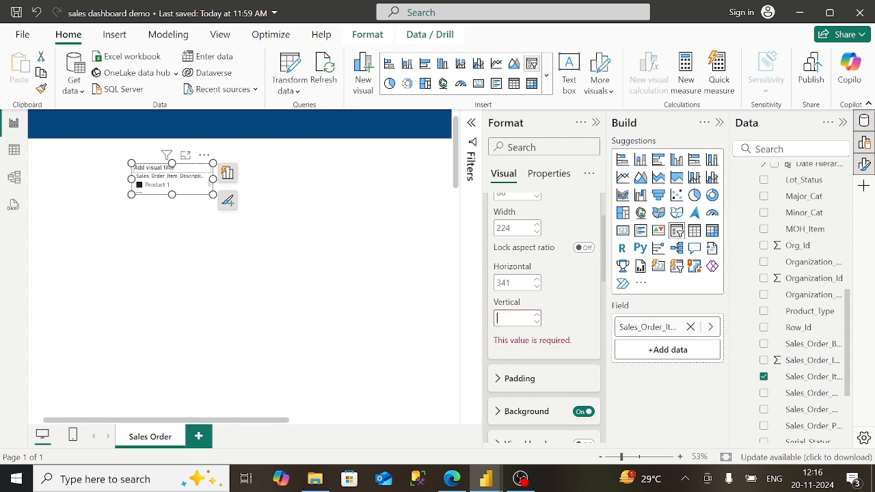
{"action": "type", "text": "85"}
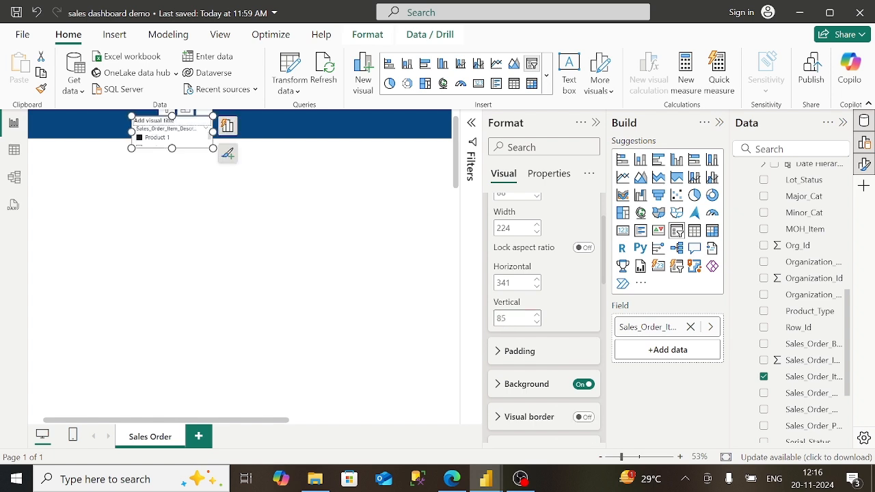
{"action": "left_click_drag", "start_coordinate": [182, 139], "coordinate": [179, 242]}
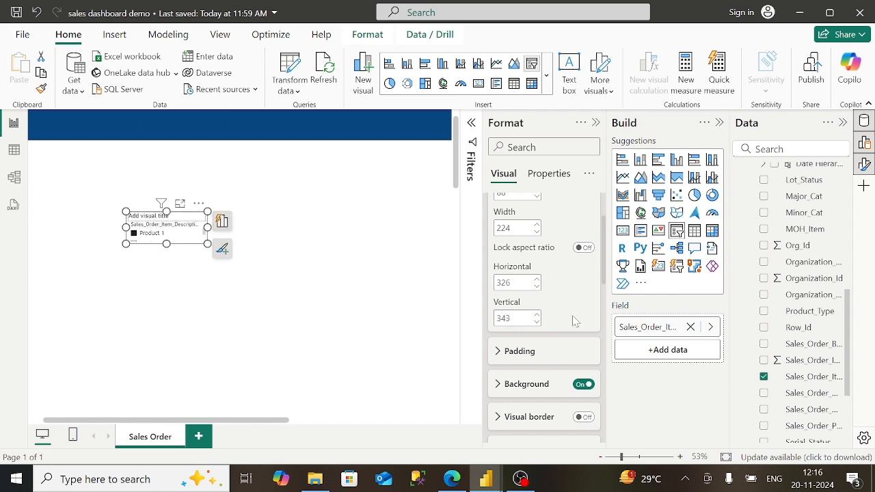
{"action": "scroll", "coordinate": [599, 325], "scroll_direction": "down", "scroll_amount": 3}
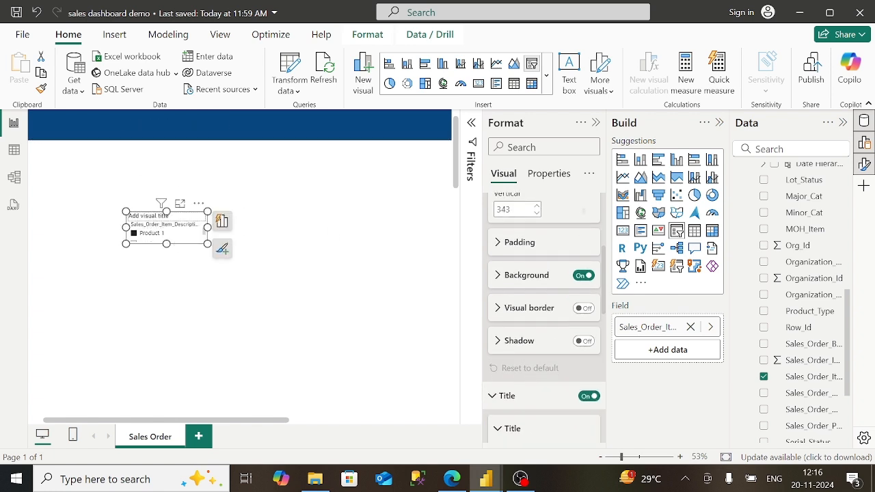
{"action": "scroll", "coordinate": [544, 318], "scroll_direction": "down", "scroll_amount": 4}
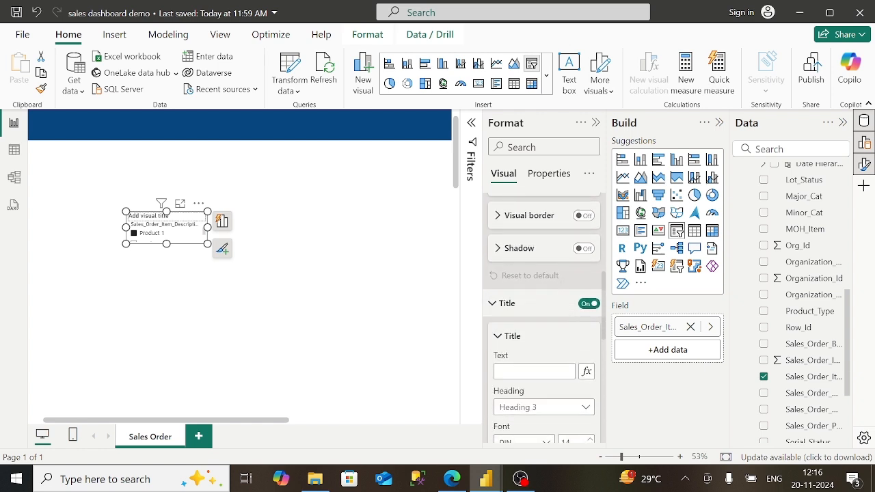
{"action": "scroll", "coordinate": [545, 318], "scroll_direction": "down", "scroll_amount": 2}
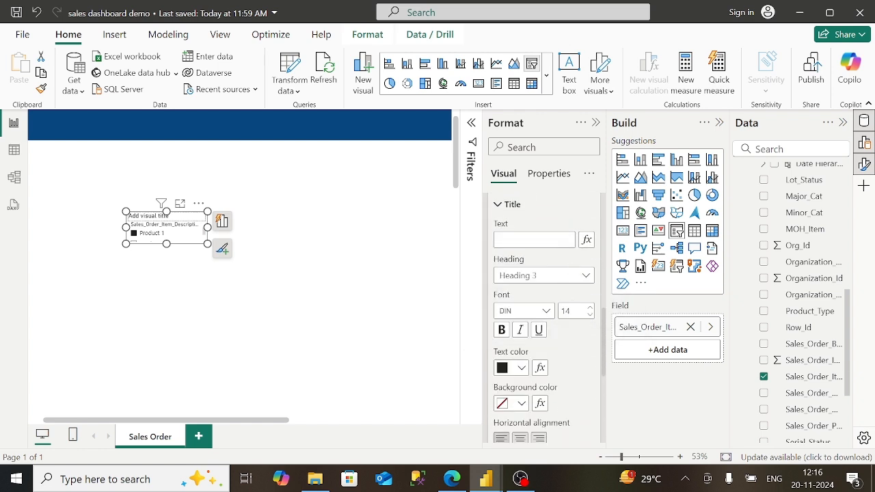
- Replace the slicer header text with 'Product Name' and format it bold Constantia
{"action": "left_click", "coordinate": [504, 207]}
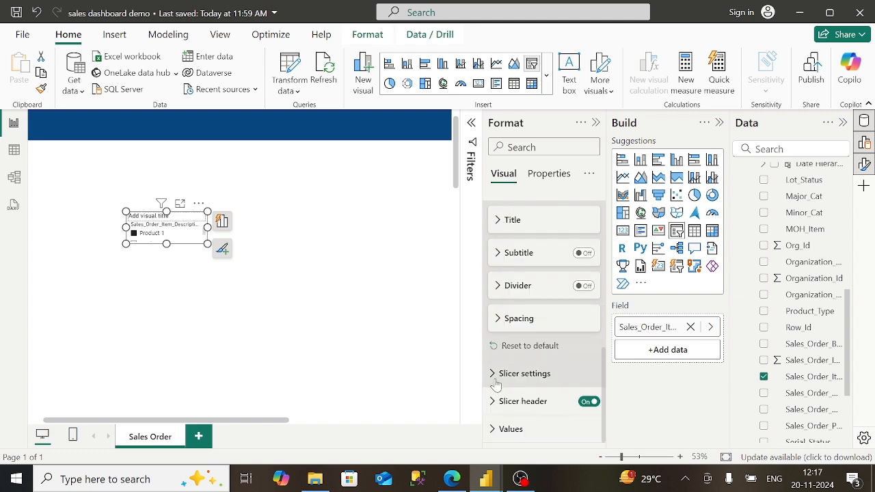
{"action": "left_click", "coordinate": [497, 403]}
{"action": "scroll", "coordinate": [553, 402], "scroll_direction": "down", "scroll_amount": 3}
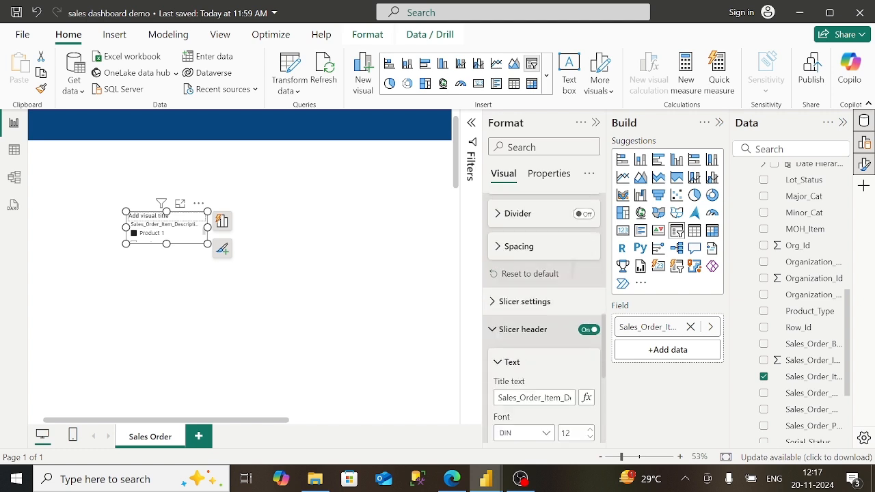
{"action": "scroll", "coordinate": [544, 328], "scroll_direction": "down", "scroll_amount": 1}
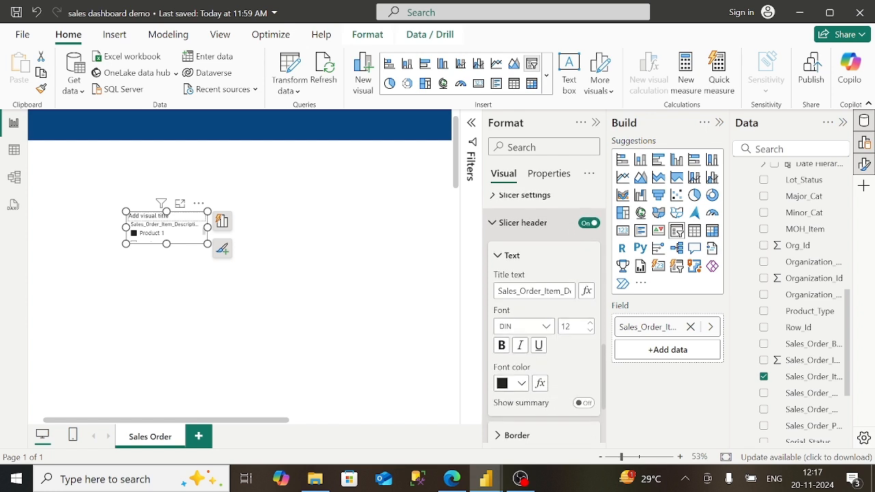
{"action": "left_click", "coordinate": [553, 291]}
{"action": "key", "text": "Right"}
{"action": "key", "text": "Right"}
{"action": "key", "text": "Right"}
{"action": "key", "text": "Right"}
{"action": "key", "text": "Right"}
{"action": "key", "text": "Right"}
{"action": "key", "text": "Right"}
{"action": "key", "text": "Right"}
{"action": "key", "text": "Right"}
{"action": "key", "text": "Right"}
{"action": "key", "text": "Right"}
{"action": "key", "text": "Right"}
{"action": "key", "text": "Right"}
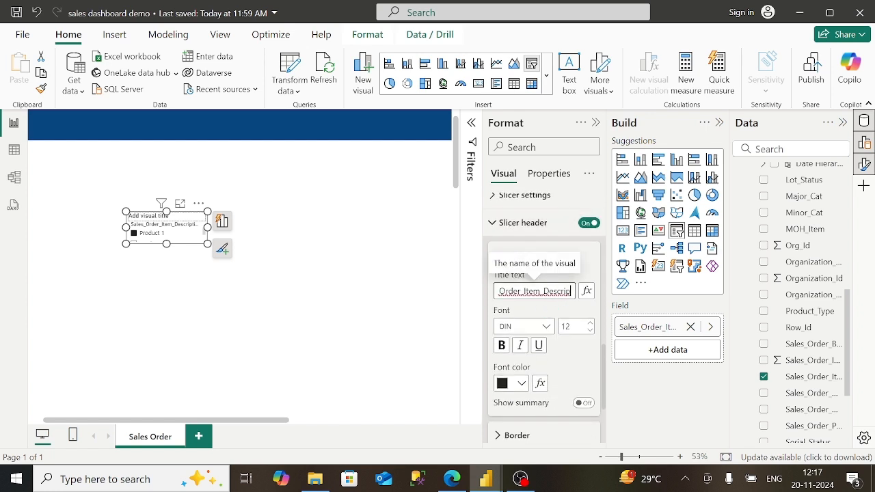
{"action": "key", "text": "BackSpace"}
{"action": "key", "text": "BackSpace"}
{"action": "key", "text": "BackSpace"}
{"action": "key", "text": "BackSpace"}
{"action": "key", "text": "BackSpace"}
{"action": "key", "text": "BackSpace"}
{"action": "key", "text": "BackSpace"}
{"action": "key", "text": "BackSpace"}
{"action": "key", "text": "BackSpace"}
{"action": "key", "text": "BackSpace"}
{"action": "key", "text": "BackSpace"}
{"action": "key", "text": "BackSpace"}
{"action": "key", "text": "BackSpace"}
{"action": "key", "text": "BackSpace"}
{"action": "key", "text": "BackSpace"}
{"action": "key", "text": "BackSpace"}
{"action": "key", "text": "BackSpace"}
{"action": "key", "text": "BackSpace"}
{"action": "key", "text": "BackSpace"}
{"action": "key", "text": "BackSpace"}
{"action": "key", "text": "BackSpace"}
{"action": "key", "text": "BackSpace"}
{"action": "key", "text": "BackSpace"}
{"action": "key", "text": "BackSpace"}
{"action": "key", "text": "BackSpace"}
{"action": "key", "text": "BackSpace"}
{"action": "key", "text": "BackSpace"}
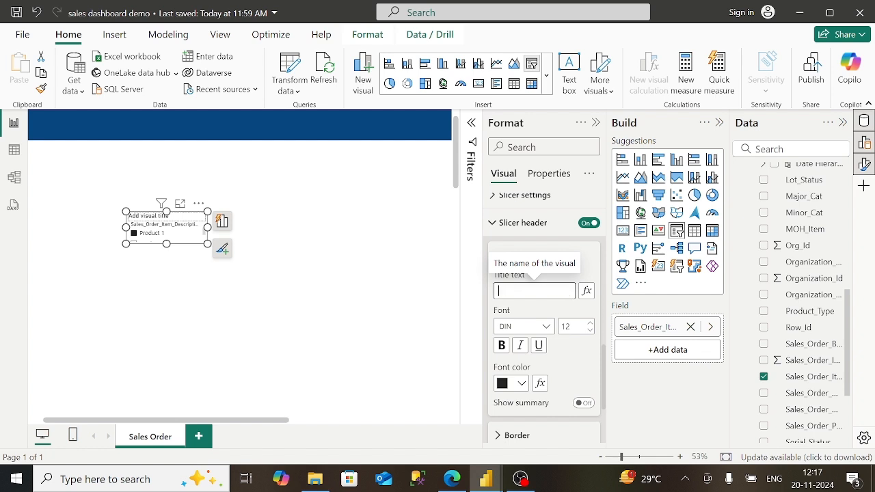
{"action": "type", "text": "PR"}
{"action": "type", "text": "Pro"}
{"action": "type", "text": "duct Name"}
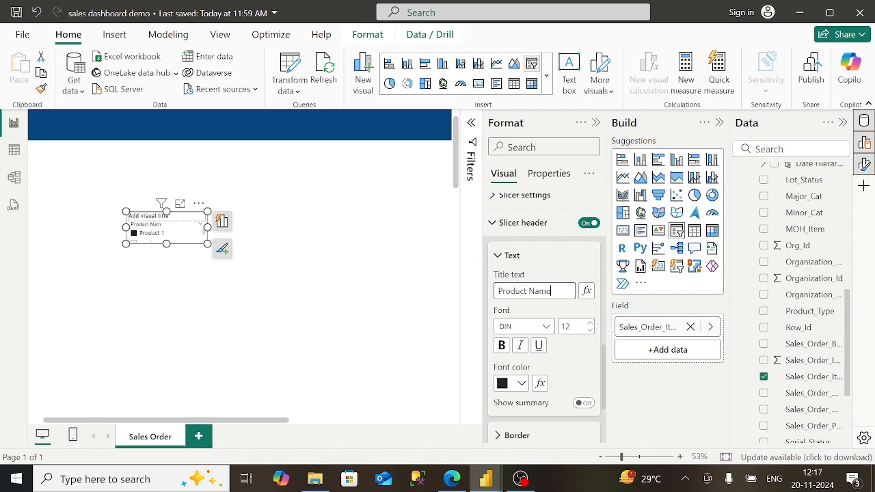
{"action": "left_click", "coordinate": [545, 328]}
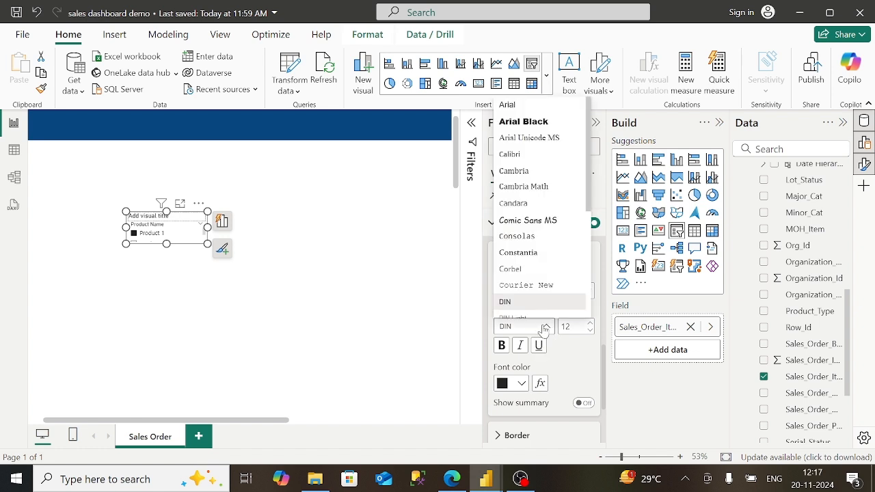
{"action": "left_click", "coordinate": [543, 254]}
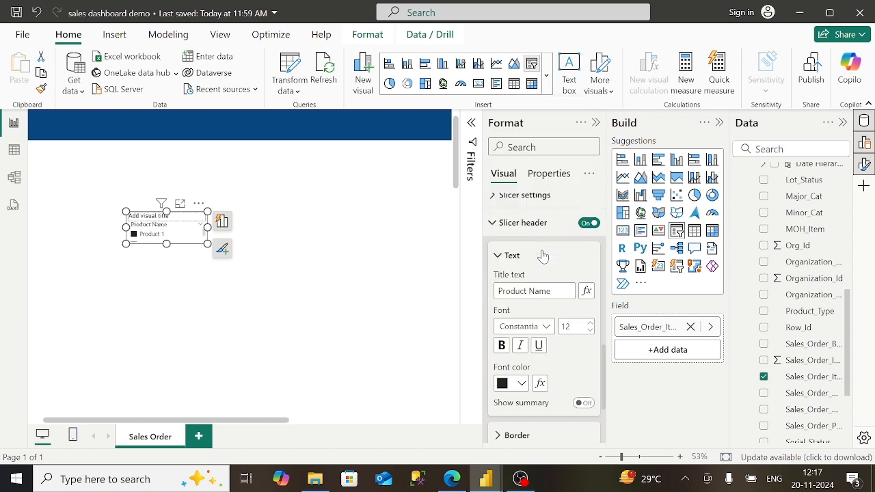
{"action": "left_click", "coordinate": [503, 355]}
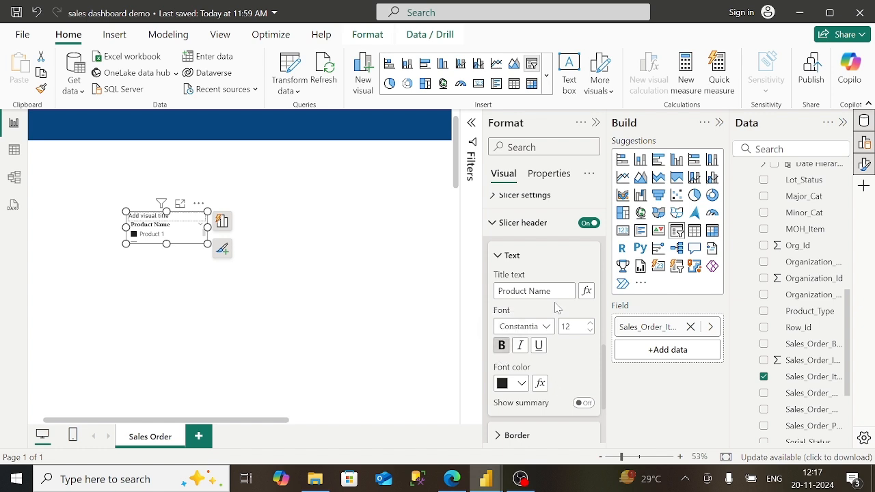
{"action": "left_click", "coordinate": [501, 256]}
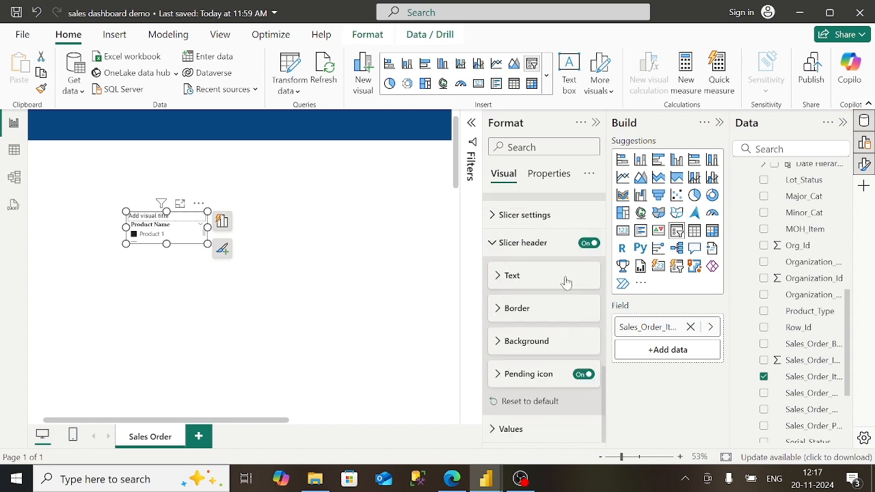
- Switch the slicer style to Dropdown and turn on the Select all option
{"action": "left_click", "coordinate": [491, 216]}
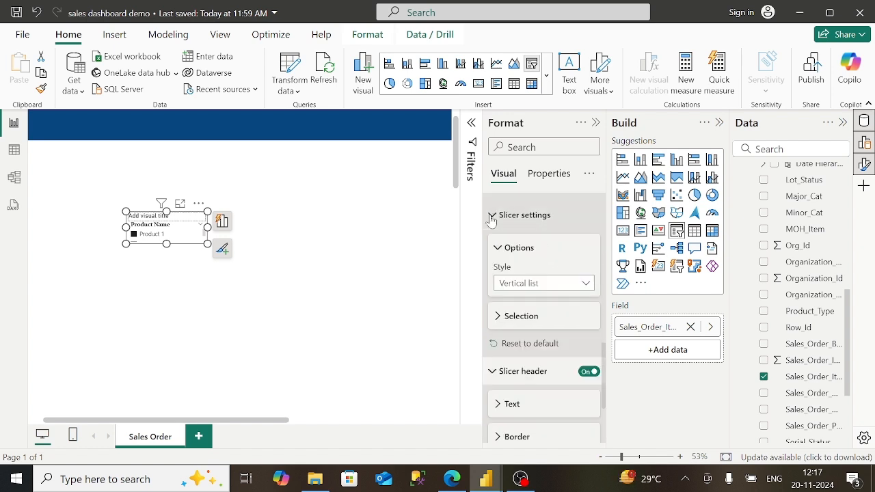
{"action": "left_click", "coordinate": [584, 284]}
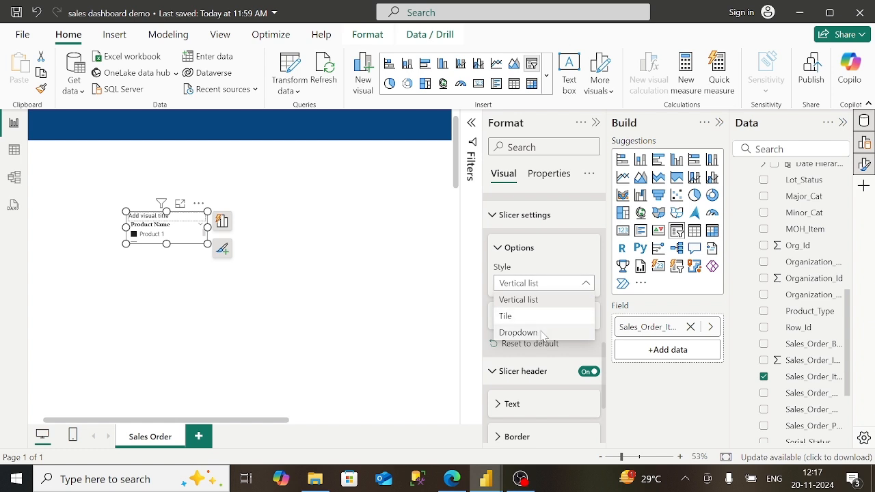
{"action": "left_click", "coordinate": [542, 333]}
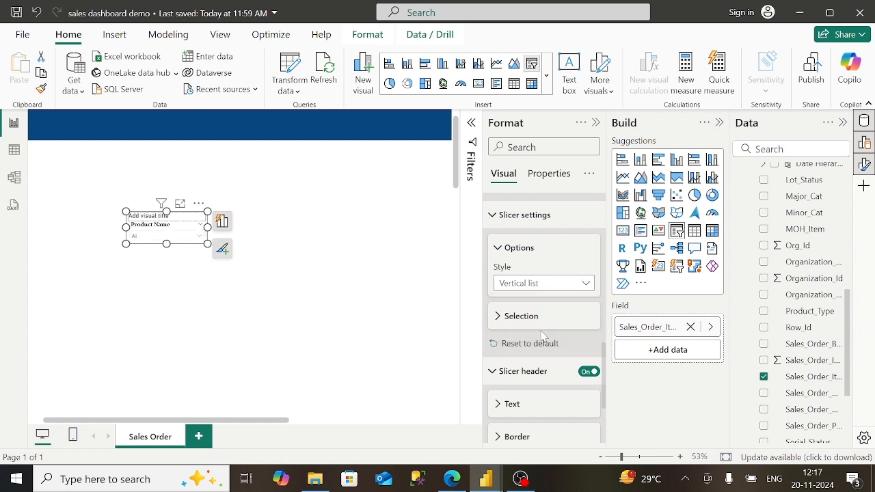
{"action": "left_click", "coordinate": [498, 316]}
{"action": "left_click", "coordinate": [582, 375]}
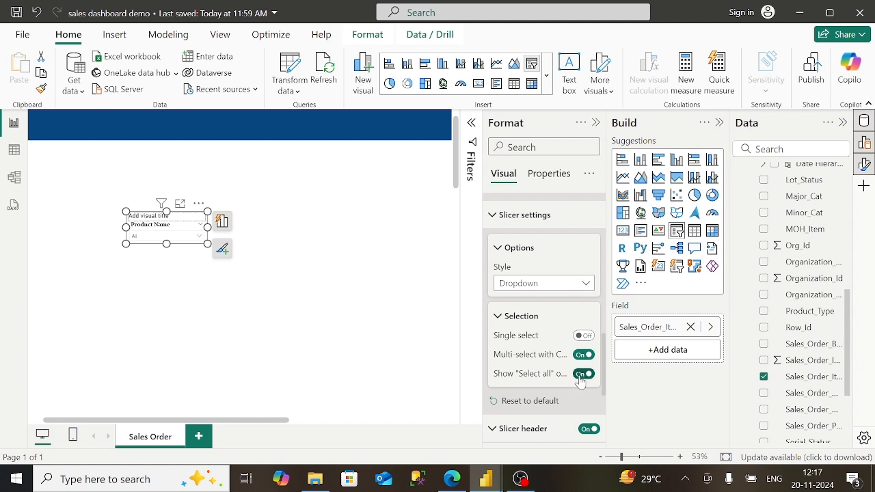
{"action": "left_click", "coordinate": [501, 317]}
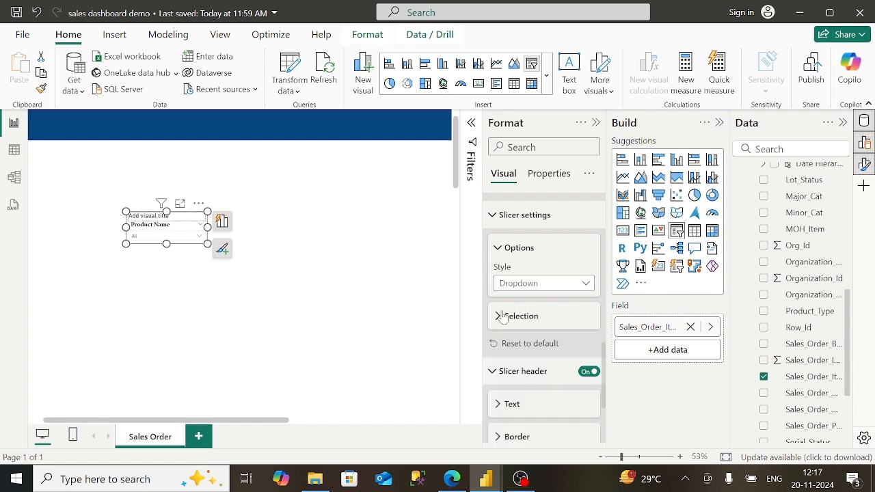
{"action": "left_click", "coordinate": [588, 373]}
{"action": "left_click", "coordinate": [588, 373]}
- Turn off the slicer's visual title and move it to the top-left under the banner
{"action": "scroll", "coordinate": [589, 261], "scroll_direction": "up", "scroll_amount": 3}
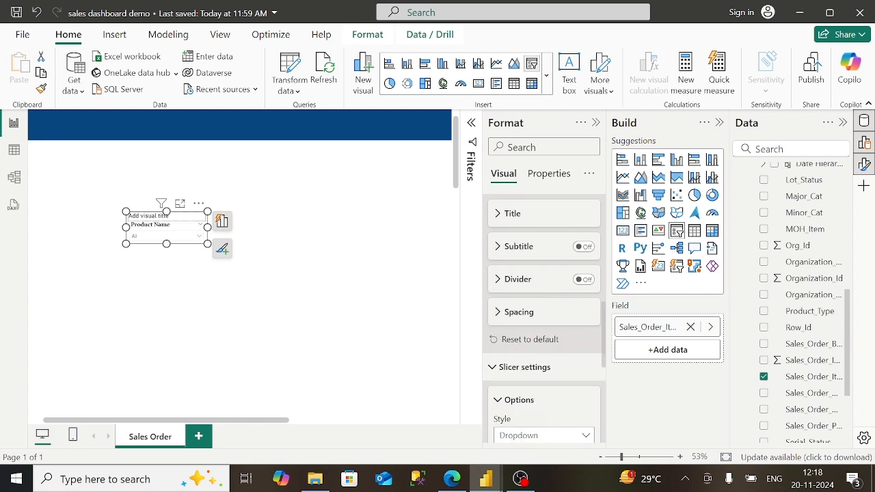
{"action": "left_click", "coordinate": [588, 257]}
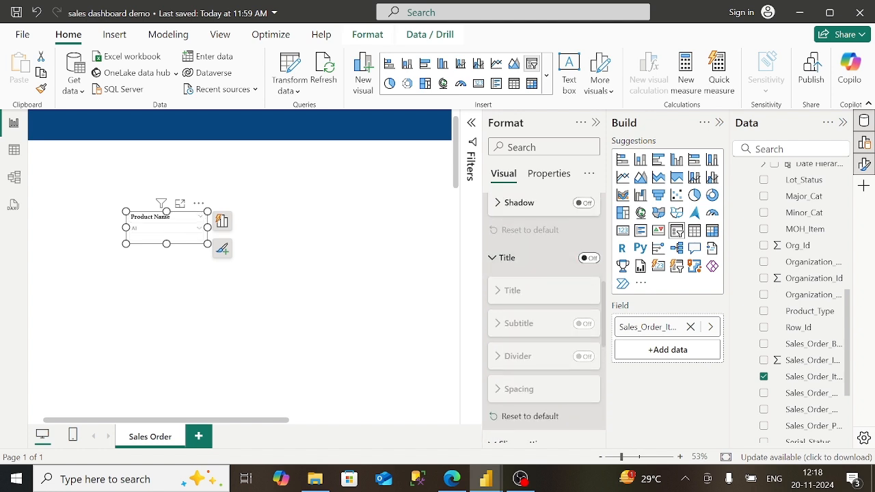
{"action": "left_click_drag", "start_coordinate": [183, 224], "coordinate": [95, 184]}
{"action": "left_click_drag", "start_coordinate": [45, 422], "coordinate": [31, 422]}
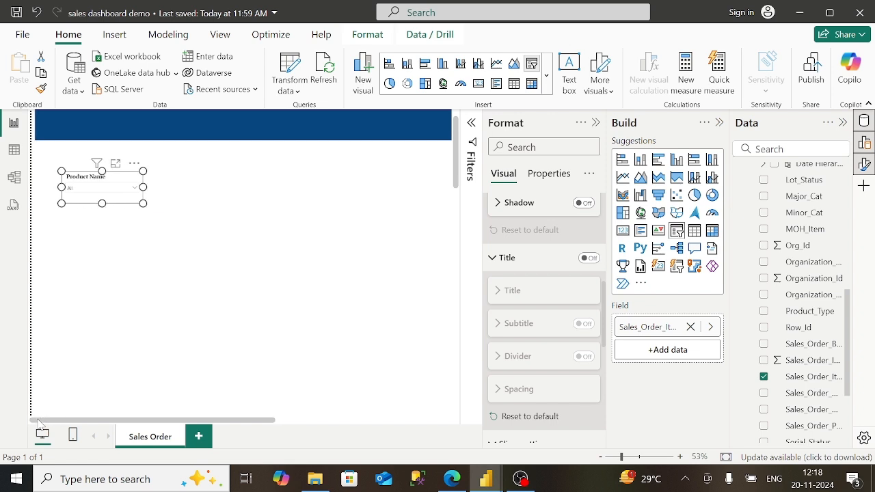
{"action": "left_click_drag", "start_coordinate": [111, 180], "coordinate": [86, 159]}
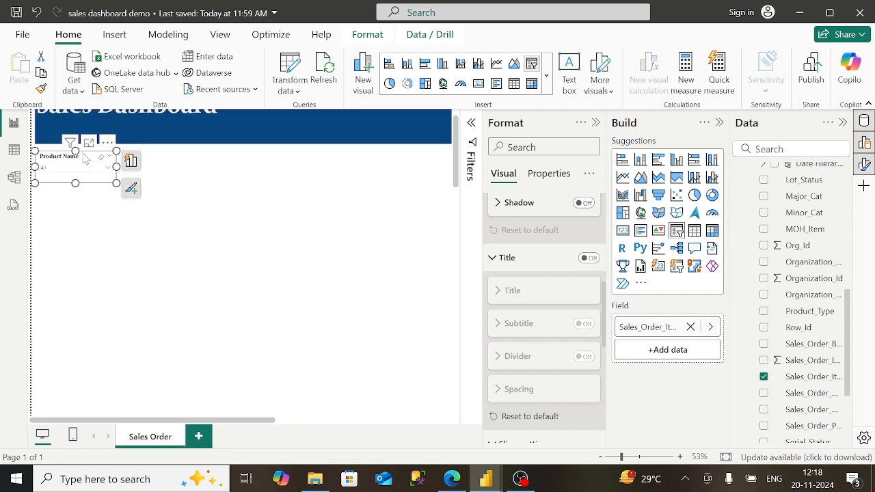
- Add a new slicer and fill it with the Sales_Division field found by searching 'order'
{"action": "left_click", "coordinate": [258, 172]}
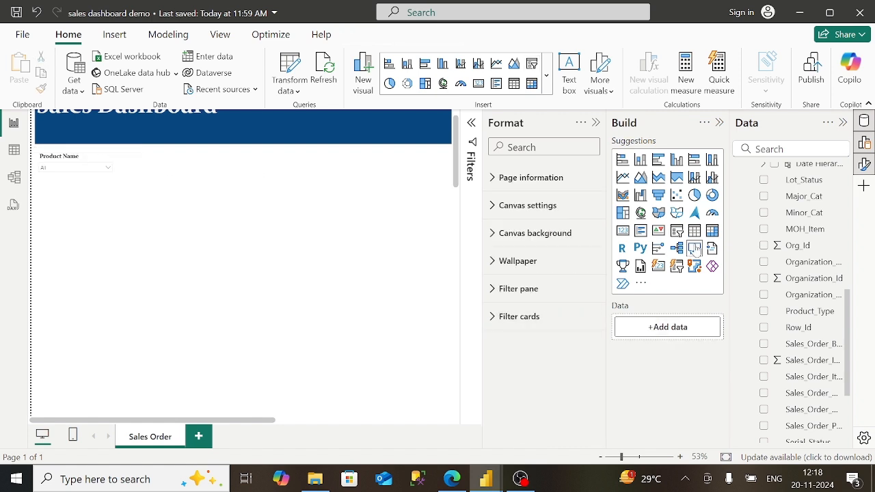
{"action": "left_click", "coordinate": [675, 233]}
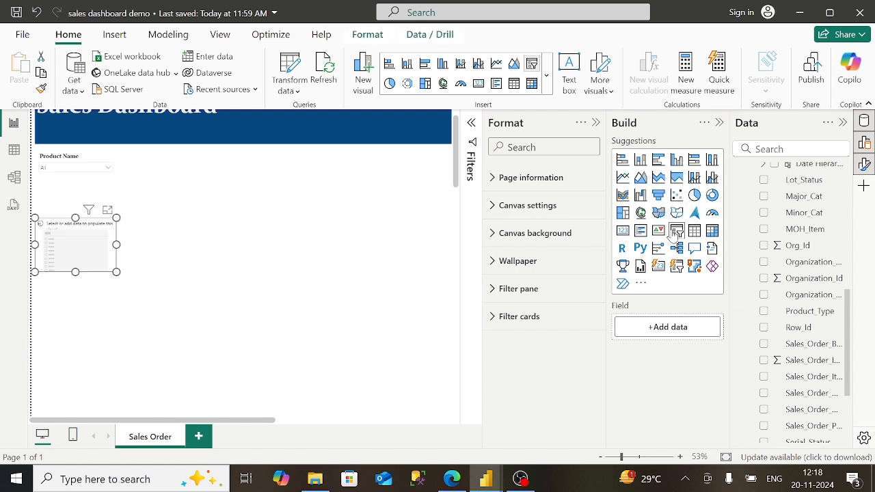
{"action": "left_click_drag", "start_coordinate": [73, 264], "coordinate": [208, 252]}
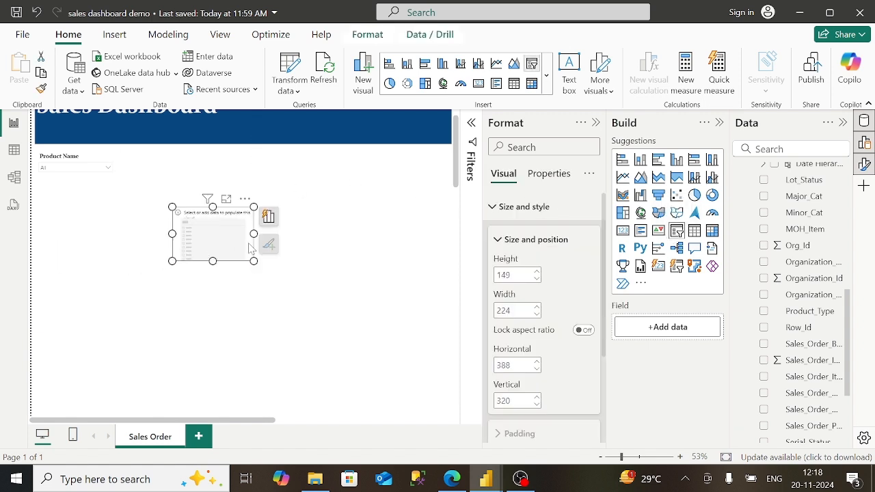
{"action": "left_click", "coordinate": [772, 149]}
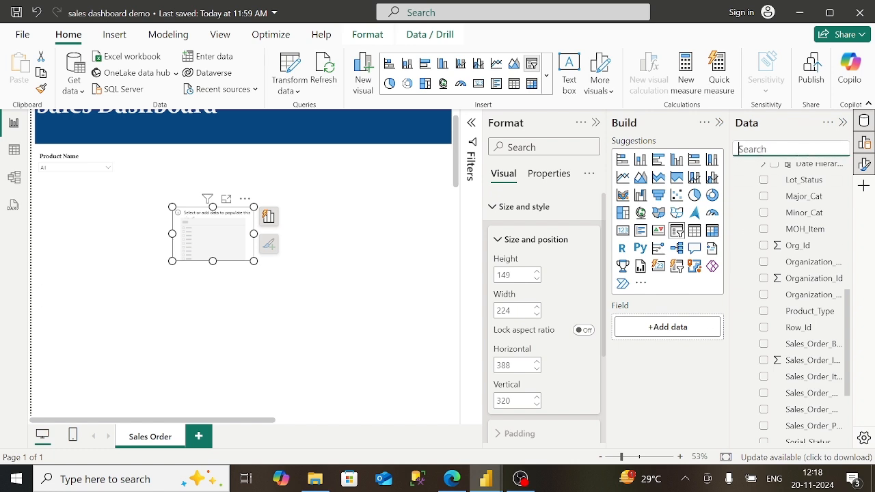
{"action": "type", "text": "order"}
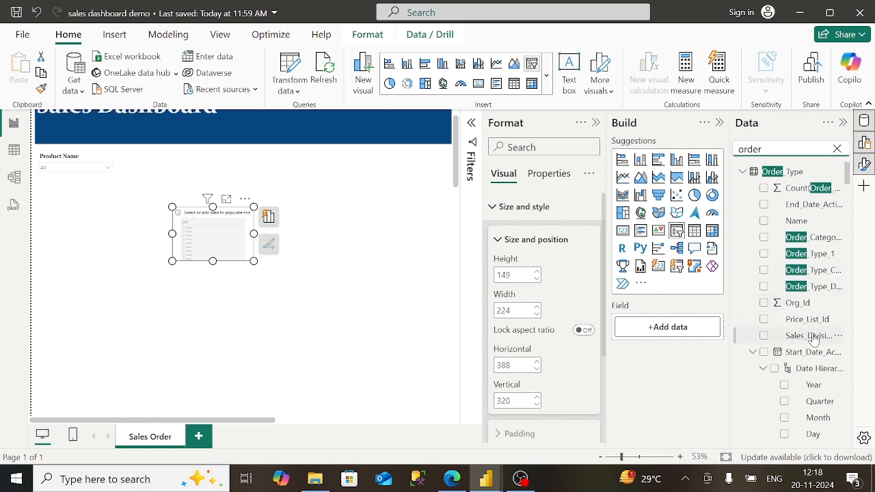
{"action": "left_click_drag", "start_coordinate": [811, 337], "coordinate": [697, 329]}
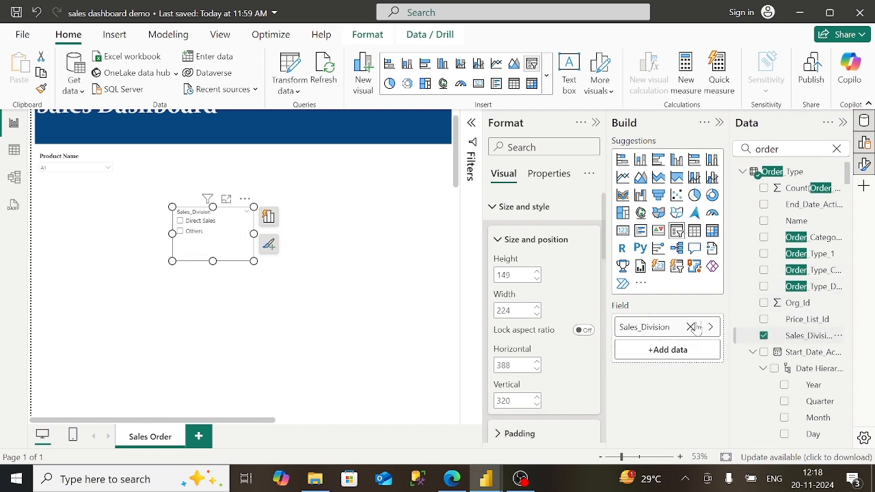
- Set the Sales_Division slicer height to 88 and move it down below the banner
{"action": "left_click", "coordinate": [500, 243]}
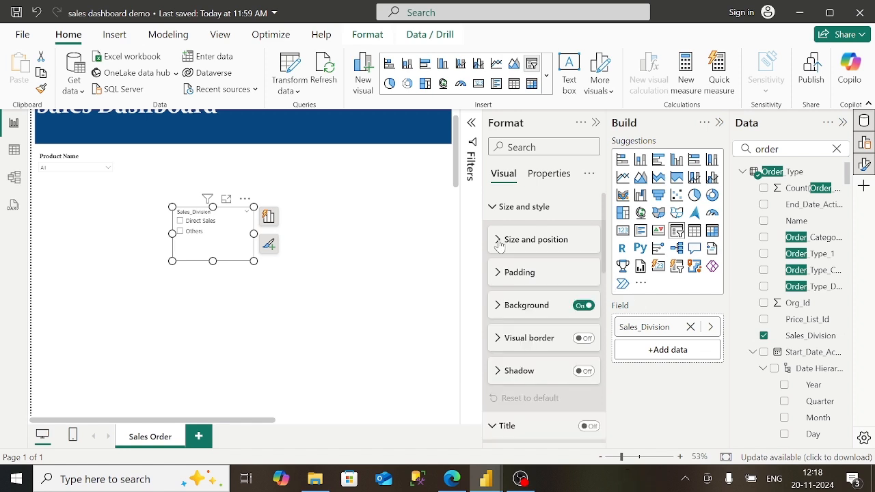
{"action": "left_click", "coordinate": [500, 244]}
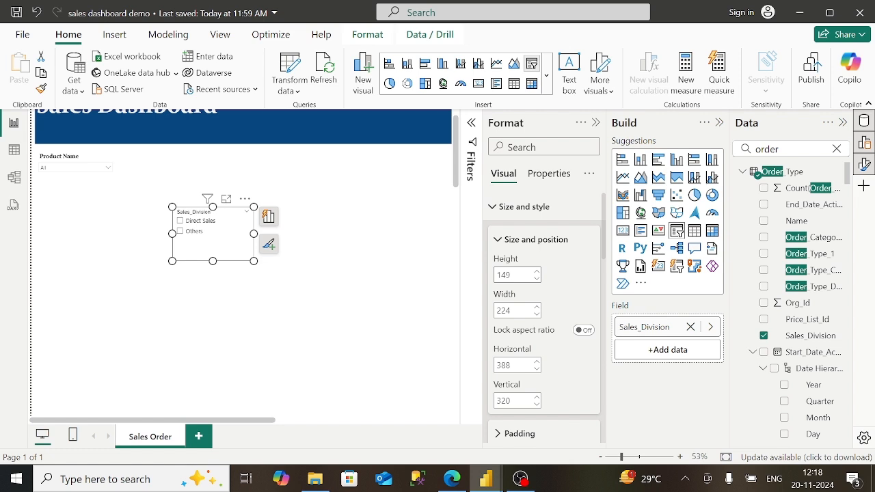
{"action": "key", "text": "BackSpace"}
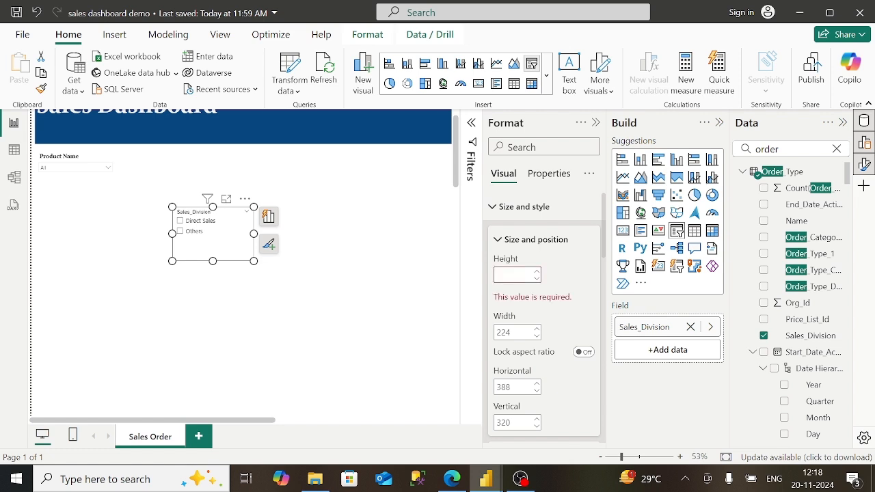
{"action": "type", "text": "88"}
{"action": "key", "text": "Tab"}
{"action": "double_click", "coordinate": [505, 400]}
{"action": "key", "text": "BackSpace"}
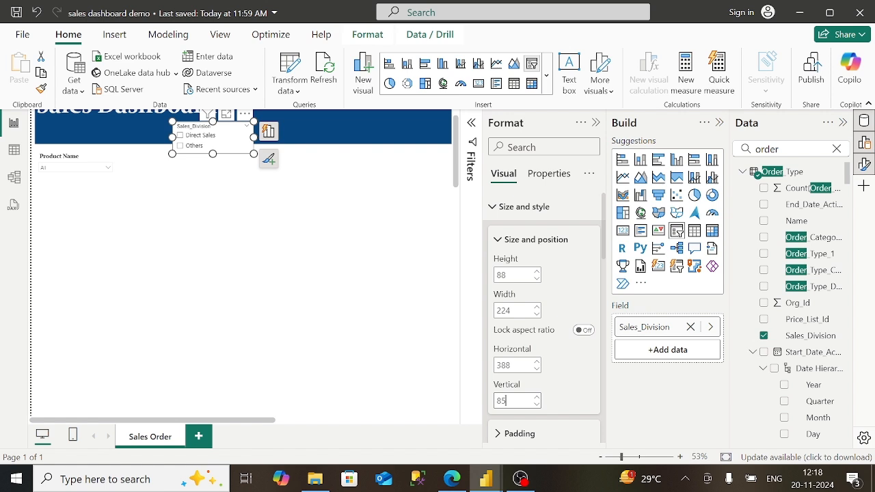
{"action": "left_click", "coordinate": [497, 240]}
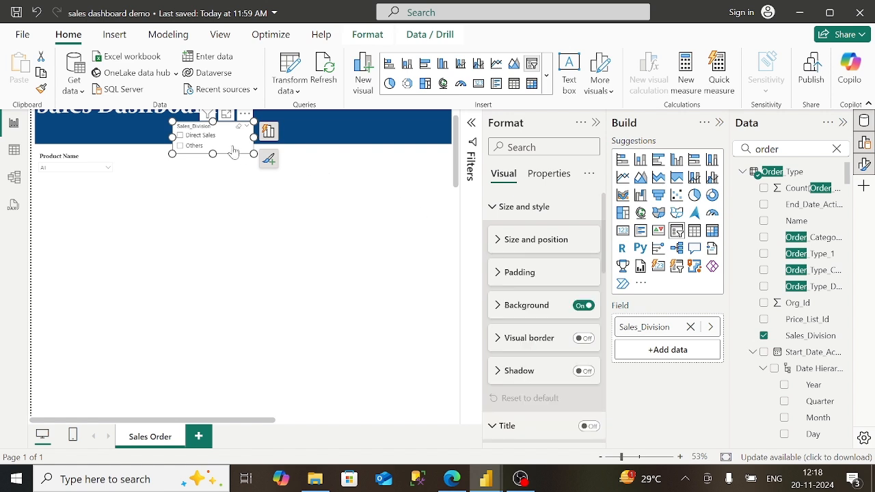
{"action": "left_click_drag", "start_coordinate": [234, 152], "coordinate": [234, 220]}
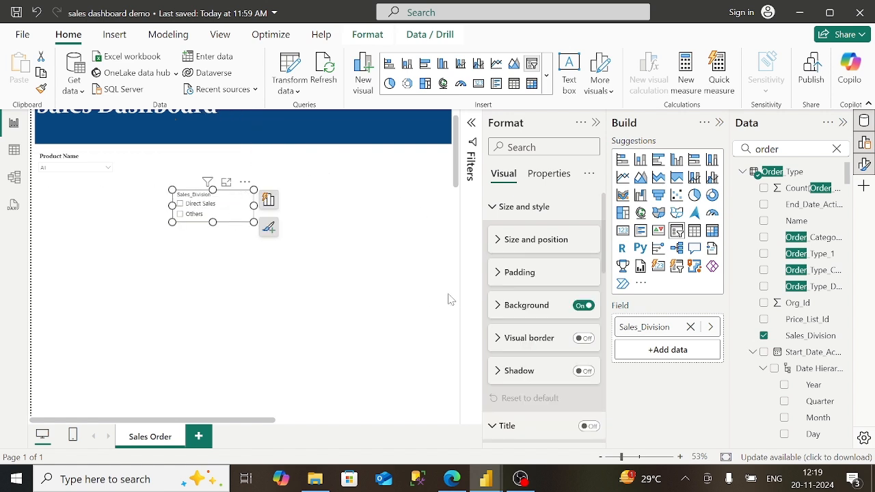
- Make the Sales_Division slicer a dropdown with the Select all option turned on
{"action": "left_click", "coordinate": [491, 213]}
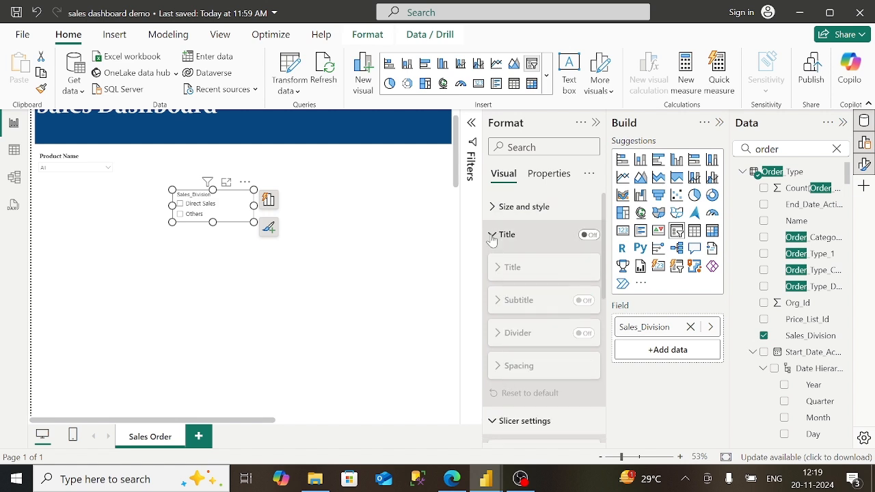
{"action": "left_click", "coordinate": [493, 240]}
{"action": "left_click", "coordinate": [493, 262]}
{"action": "left_click", "coordinate": [493, 262]}
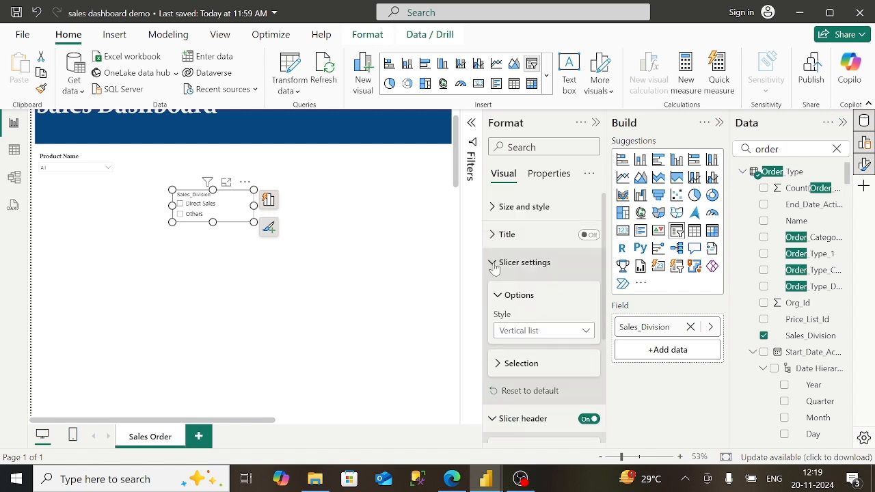
{"action": "left_click", "coordinate": [557, 331]}
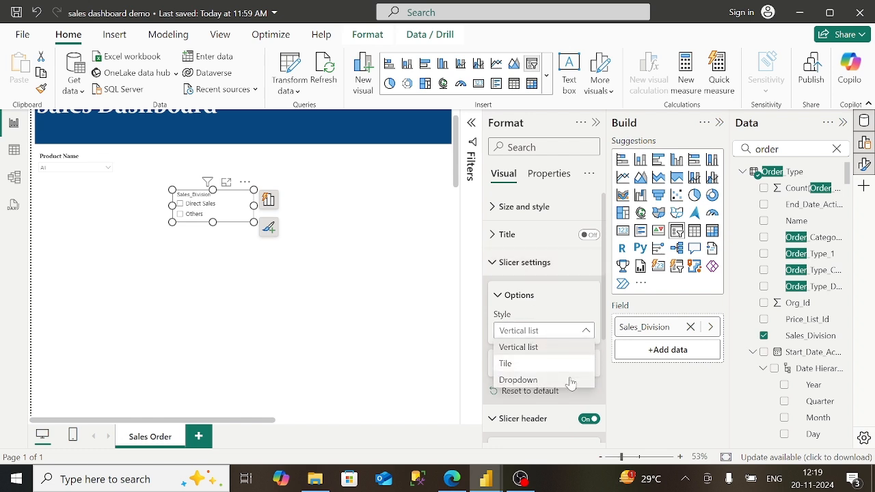
{"action": "left_click", "coordinate": [570, 378]}
{"action": "left_click", "coordinate": [572, 370]}
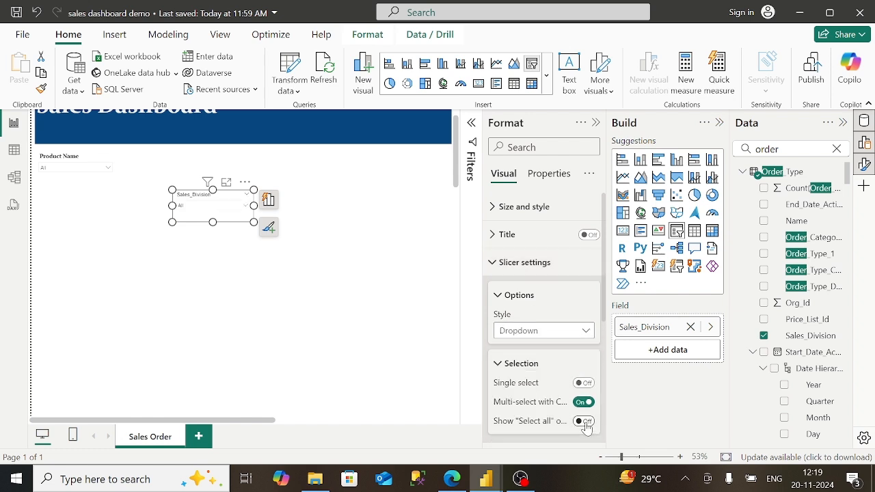
{"action": "left_click", "coordinate": [586, 424]}
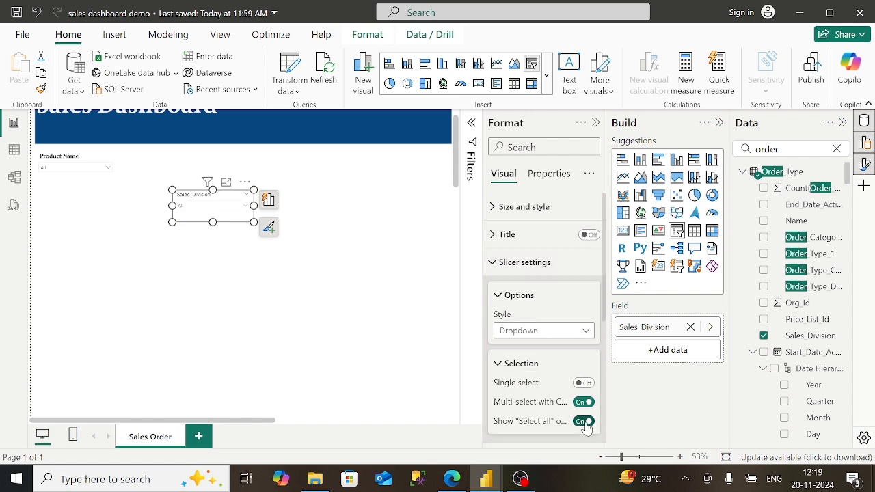
{"action": "left_click", "coordinate": [502, 305]}
{"action": "left_click", "coordinate": [499, 329]}
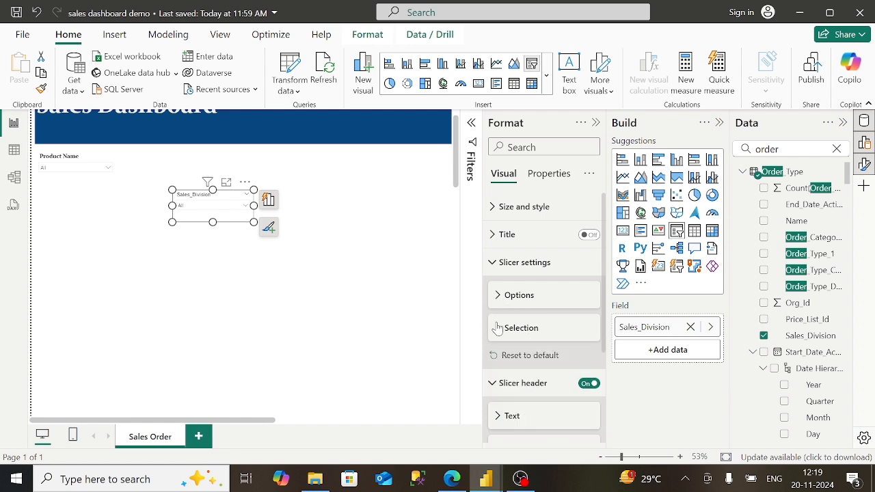
- Give the slicer a bold Constantia 'Sales Division' header and place it beside Product Name
{"action": "left_click", "coordinate": [496, 385]}
{"action": "left_click", "coordinate": [496, 385]}
{"action": "scroll", "coordinate": [520, 356], "scroll_direction": "down", "scroll_amount": 2}
{"action": "left_click", "coordinate": [498, 275]}
{"action": "left_click", "coordinate": [525, 311]}
{"action": "key", "text": "BackSpace"}
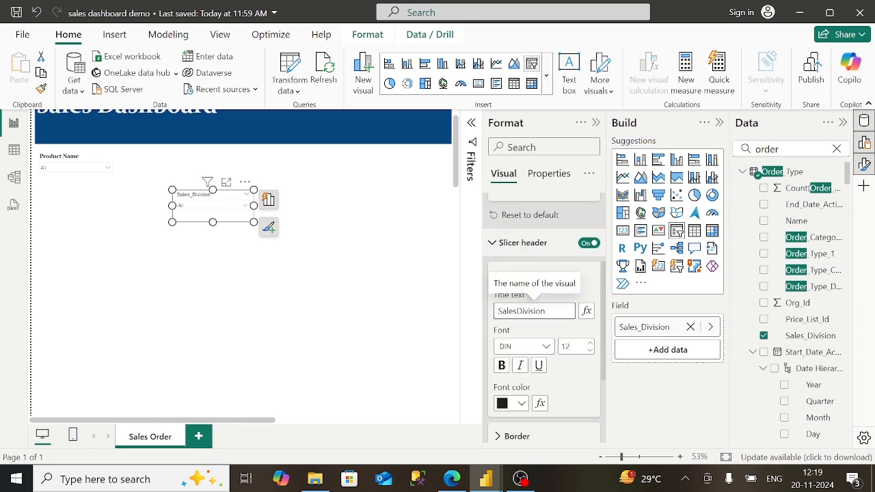
{"action": "left_click", "coordinate": [502, 366]}
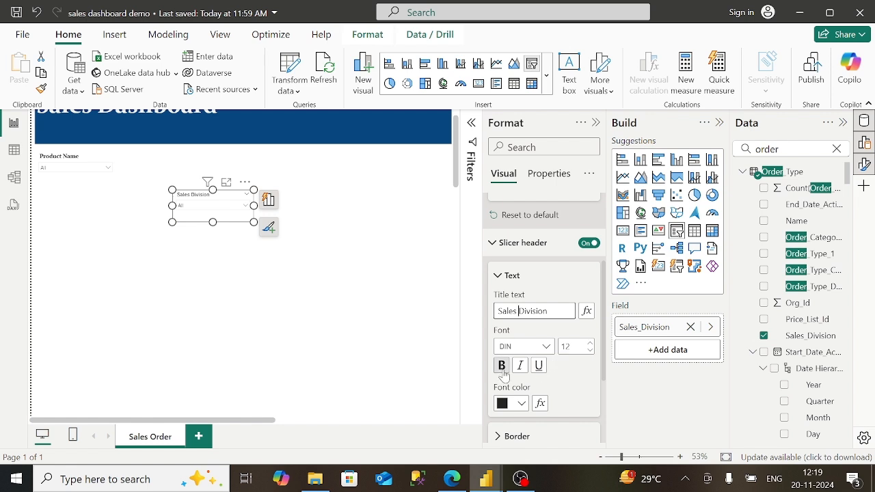
{"action": "left_click", "coordinate": [545, 347]}
{"action": "left_click", "coordinate": [545, 279]}
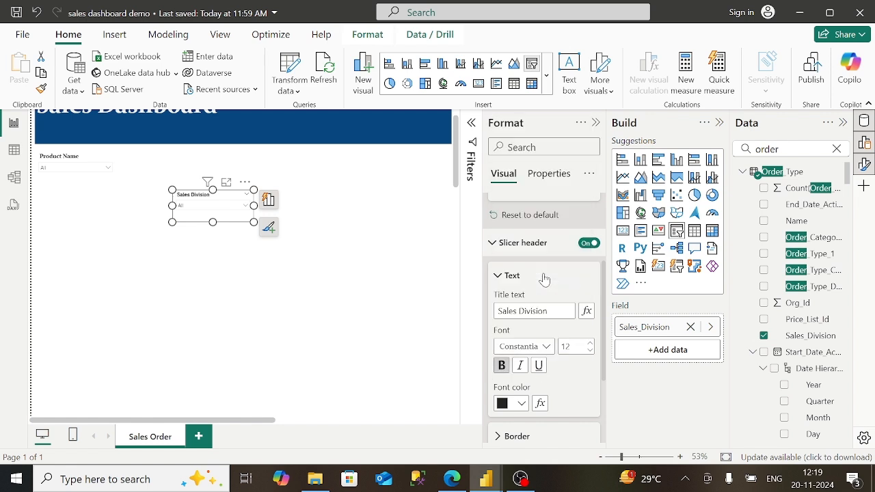
{"action": "left_click", "coordinate": [502, 277]}
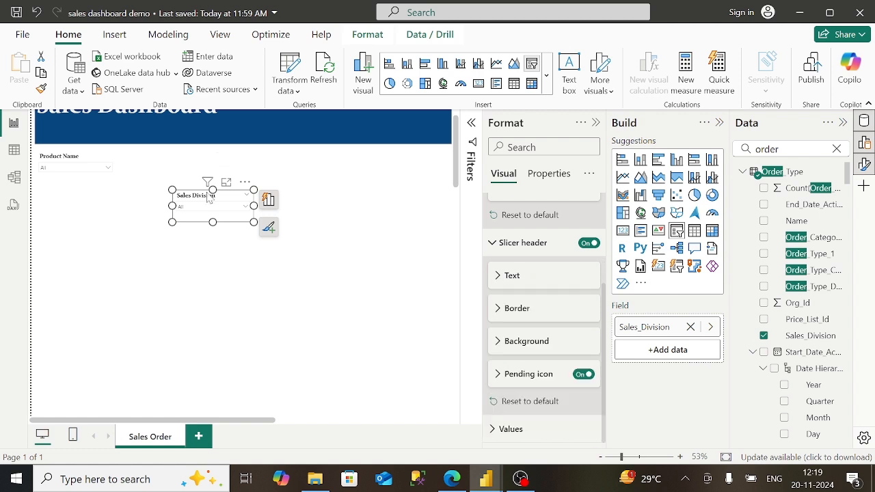
{"action": "left_click_drag", "start_coordinate": [220, 201], "coordinate": [165, 162]}
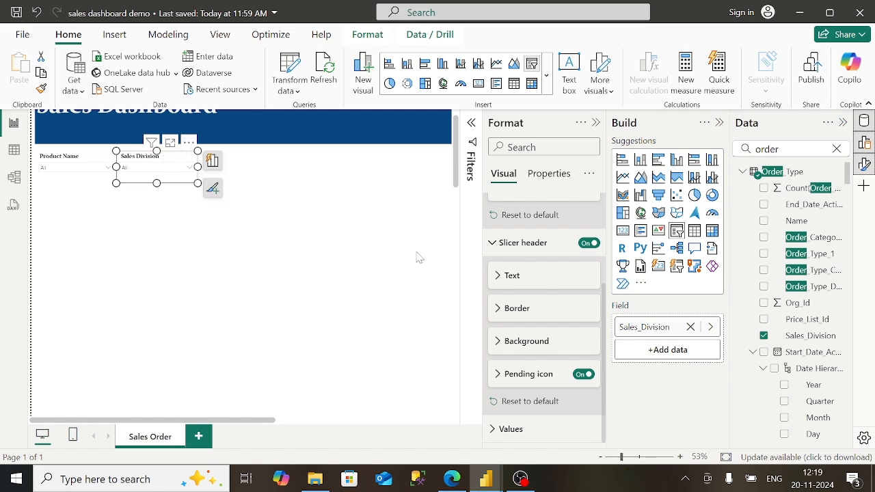
{"action": "left_click", "coordinate": [452, 478]}
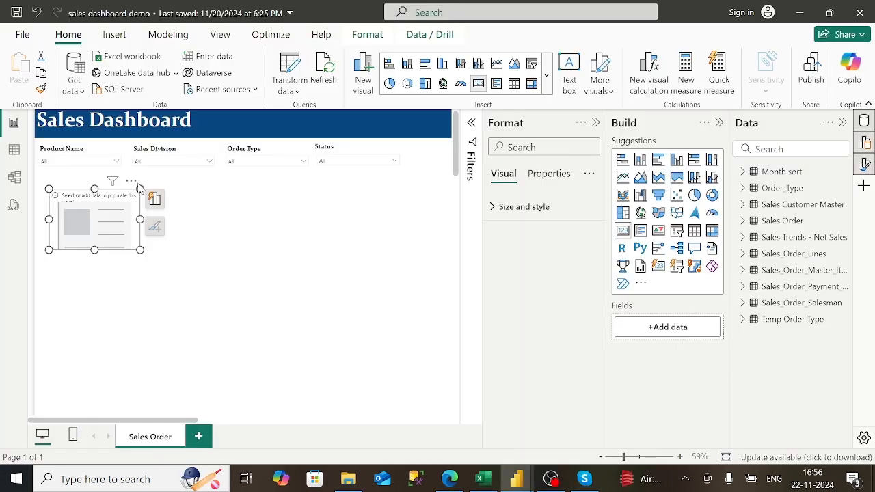
{"action": "left_click", "coordinate": [157, 179]}
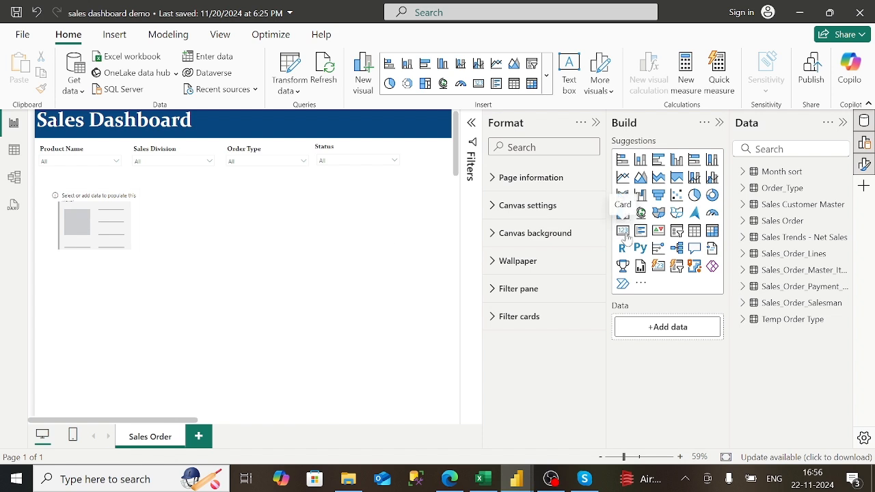
{"action": "left_click", "coordinate": [624, 231]}
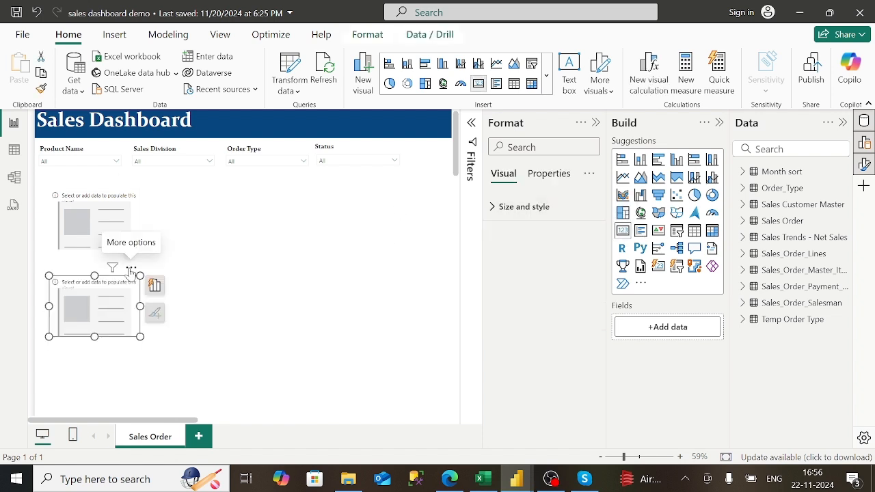
{"action": "left_click", "coordinate": [132, 267]}
{"action": "left_click", "coordinate": [172, 301]}
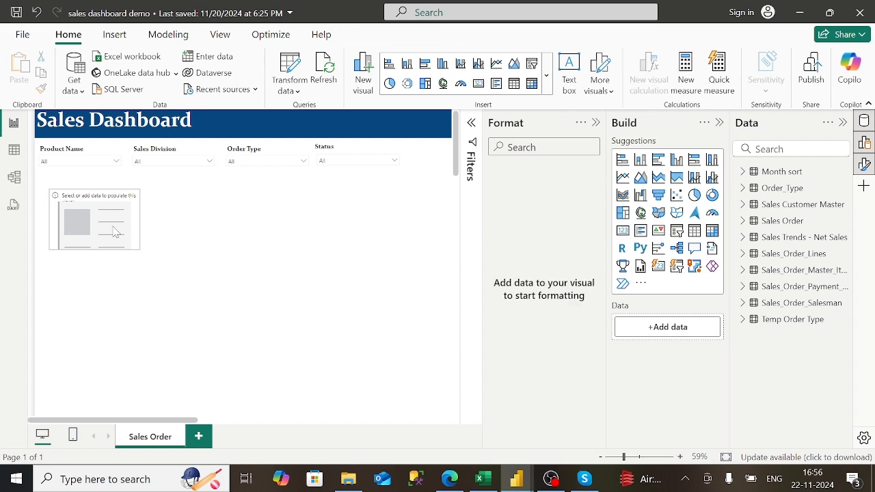
{"action": "left_click", "coordinate": [450, 479]}
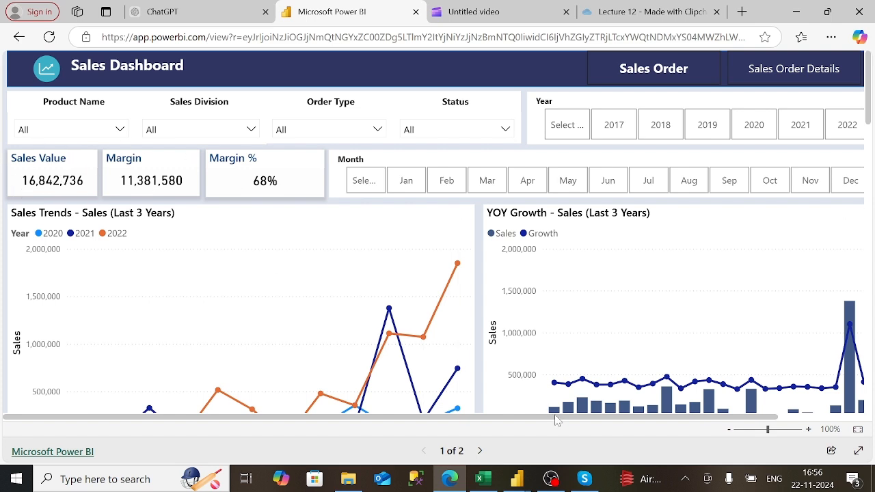
{"action": "left_click", "coordinate": [517, 478]}
{"action": "left_click", "coordinate": [464, 414]}
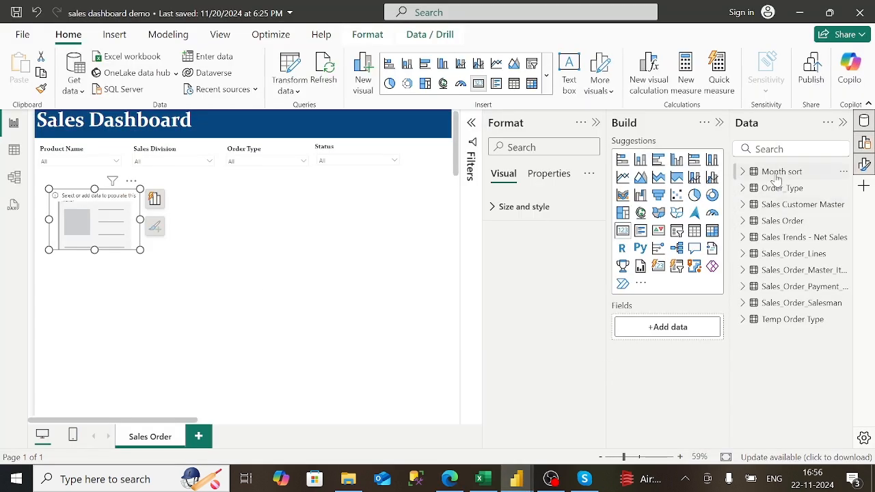
- Drag Sales_Order_Line_Amount from Sales_Order_Lines into the card to show its sum
{"action": "left_click", "coordinate": [742, 254]}
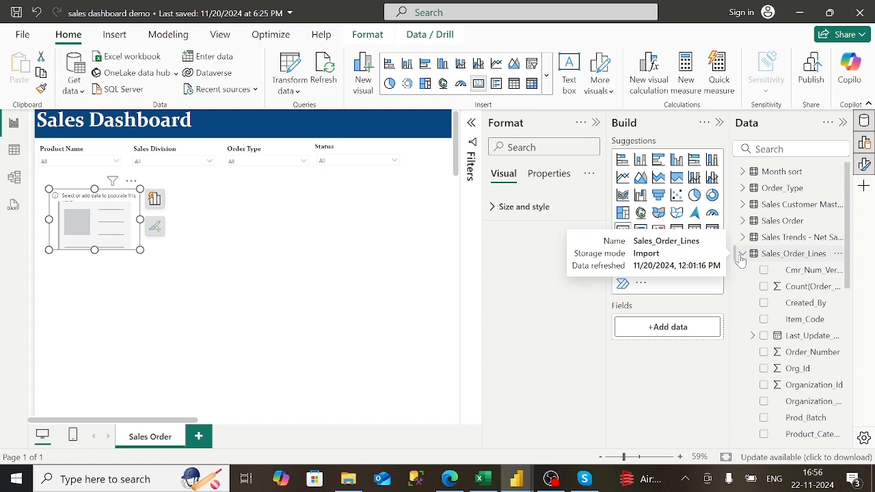
{"action": "scroll", "coordinate": [752, 369], "scroll_direction": "down", "scroll_amount": 5}
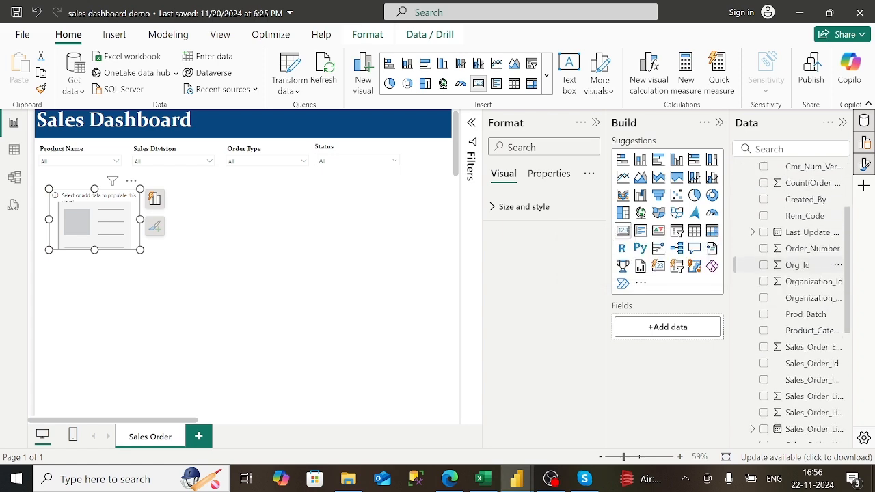
{"action": "scroll", "coordinate": [792, 302], "scroll_direction": "down", "scroll_amount": 2}
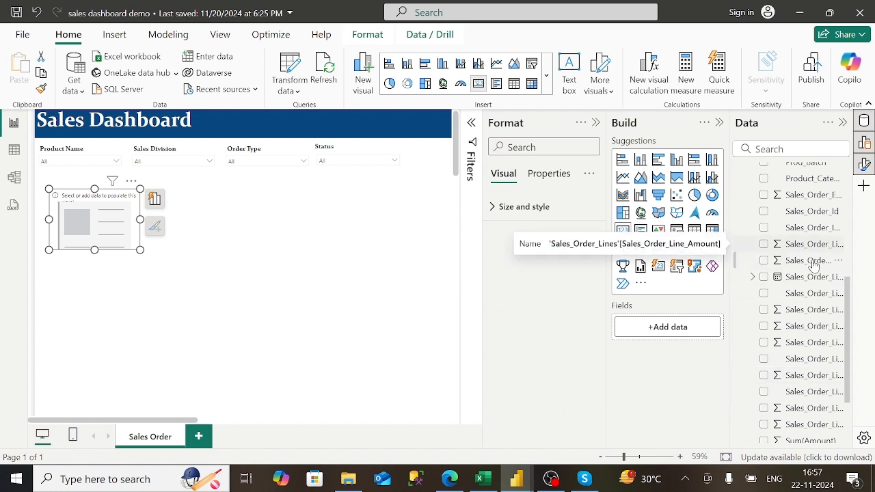
{"action": "left_click_drag", "start_coordinate": [811, 262], "coordinate": [696, 338]}
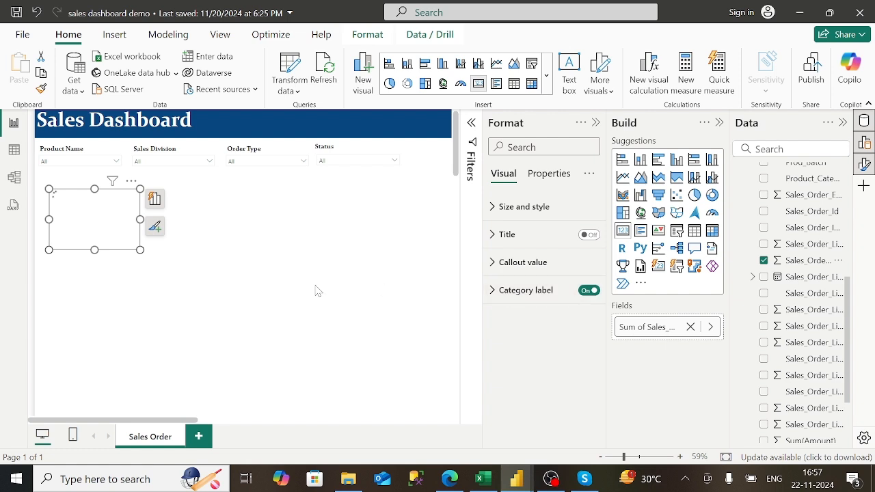
- Turn on the card's title and move the card below the slicers
{"action": "left_click", "coordinate": [587, 243]}
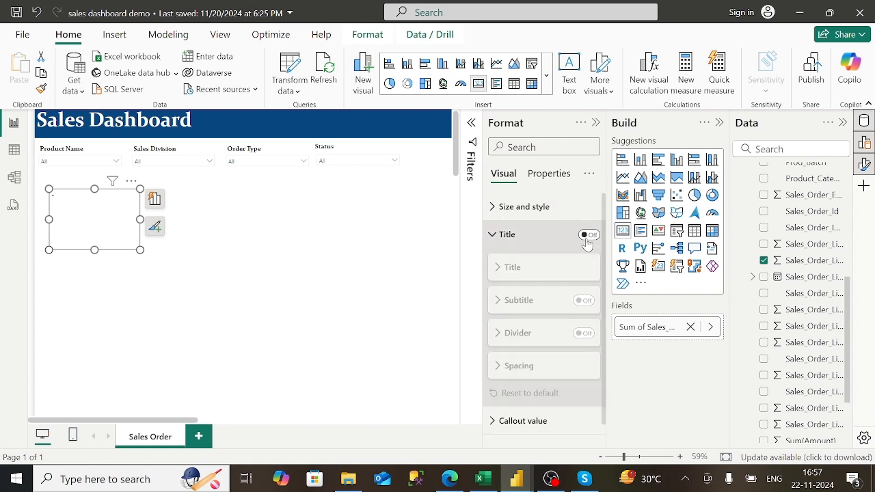
{"action": "left_click", "coordinate": [586, 235]}
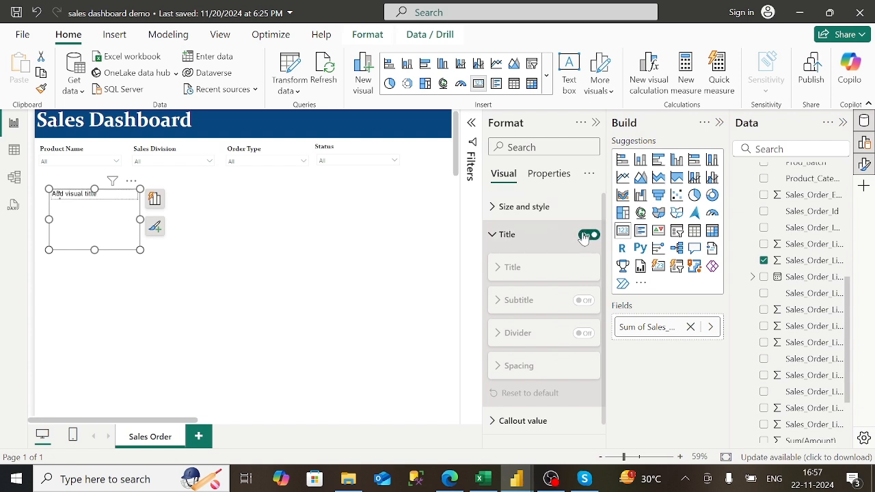
{"action": "left_click", "coordinate": [490, 243]}
{"action": "left_click", "coordinate": [491, 243]}
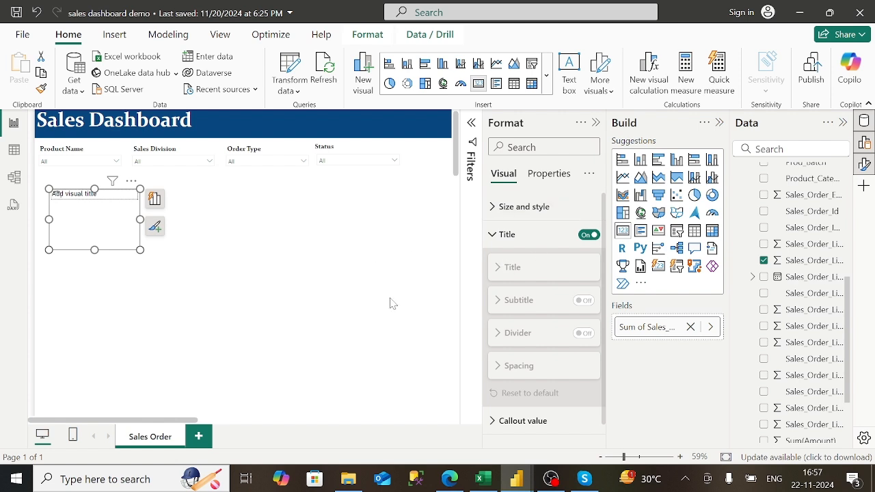
{"action": "left_click_drag", "start_coordinate": [97, 227], "coordinate": [233, 255]}
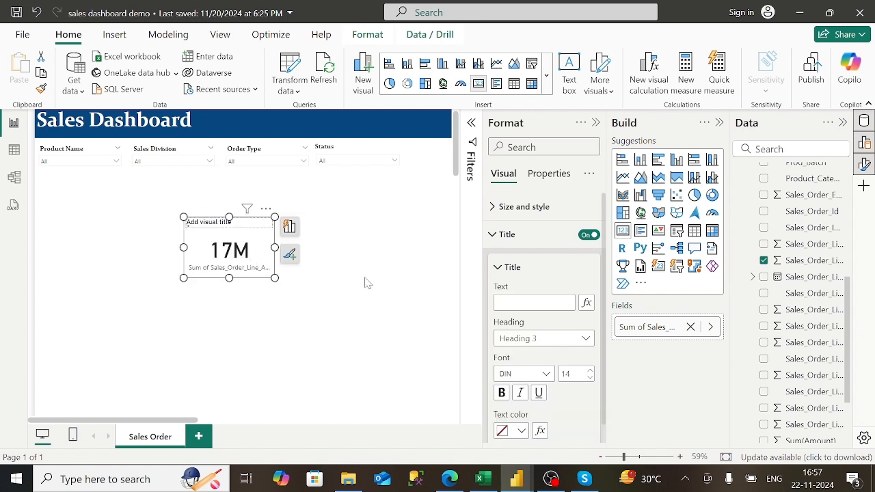
- Title the card 'Sales Value' in bold Heading 4
{"action": "left_click", "coordinate": [510, 303]}
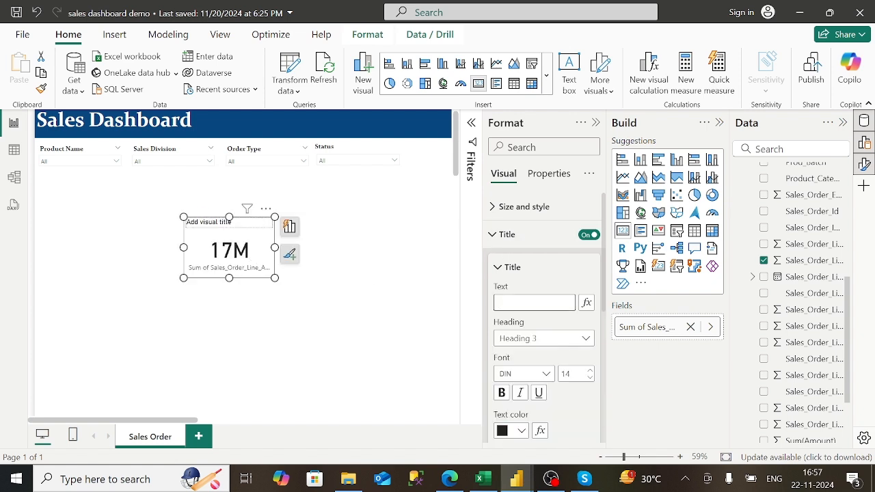
{"action": "type", "text": "Sales Value"}
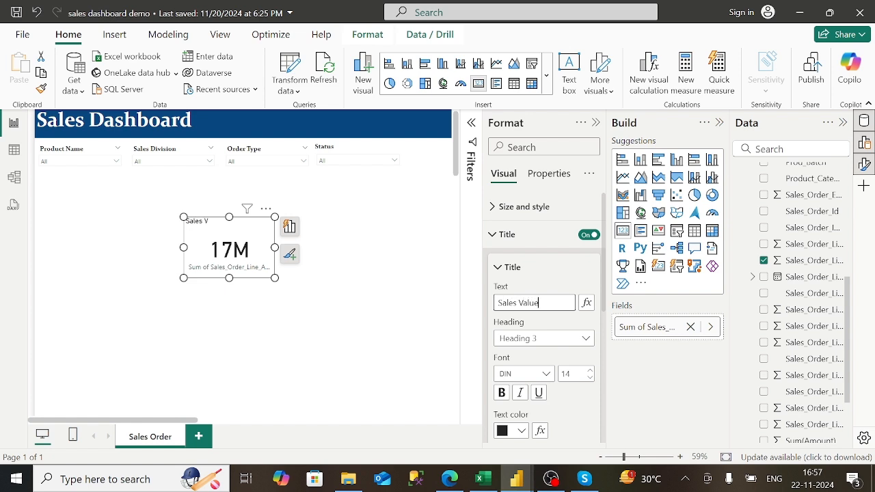
{"action": "left_click", "coordinate": [537, 338]}
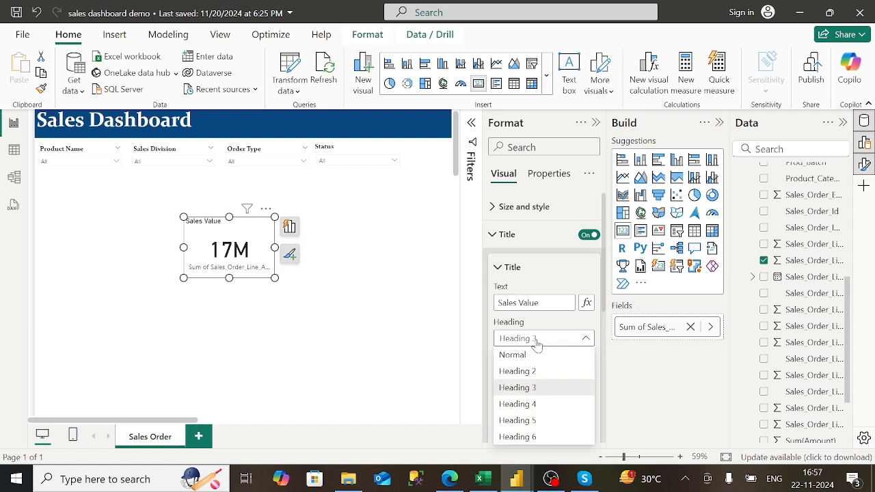
{"action": "left_click", "coordinate": [538, 406]}
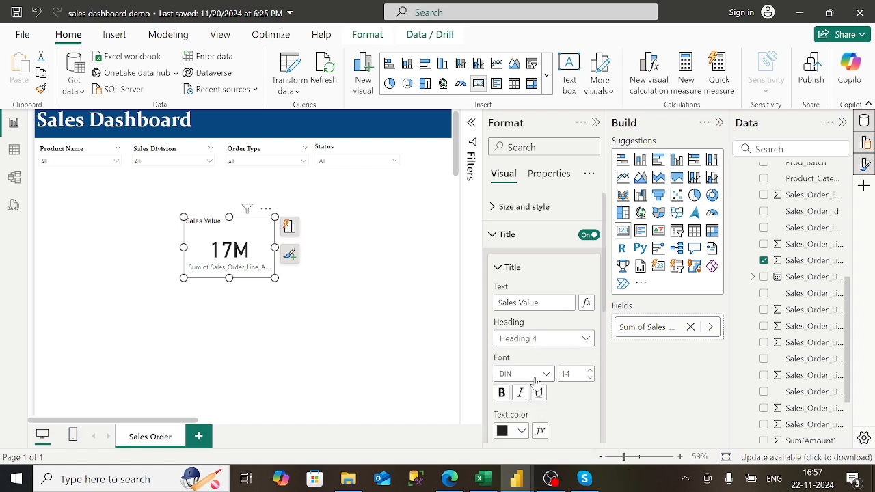
{"action": "left_click", "coordinate": [502, 393]}
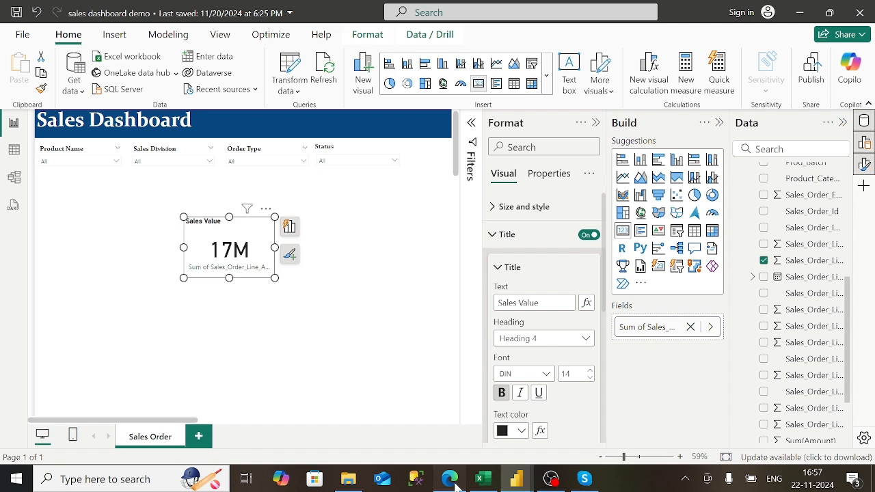
{"action": "left_click", "coordinate": [450, 480]}
{"action": "left_click", "coordinate": [520, 481]}
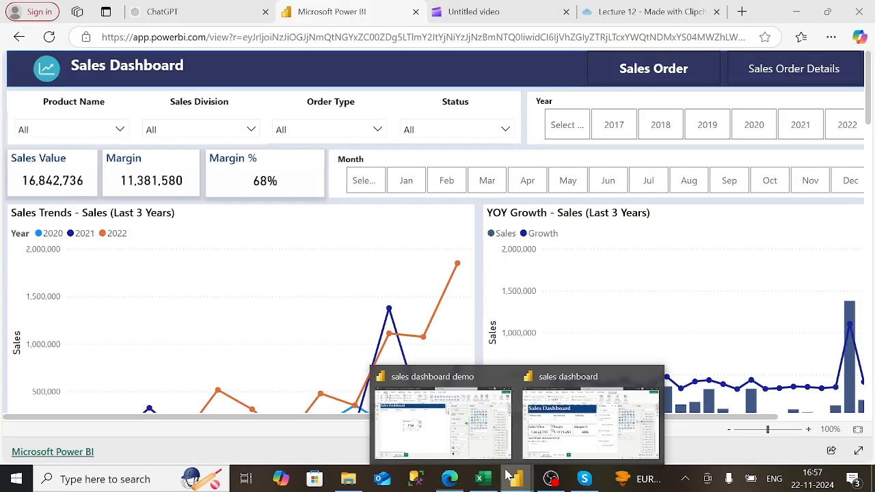
{"action": "left_click", "coordinate": [490, 451]}
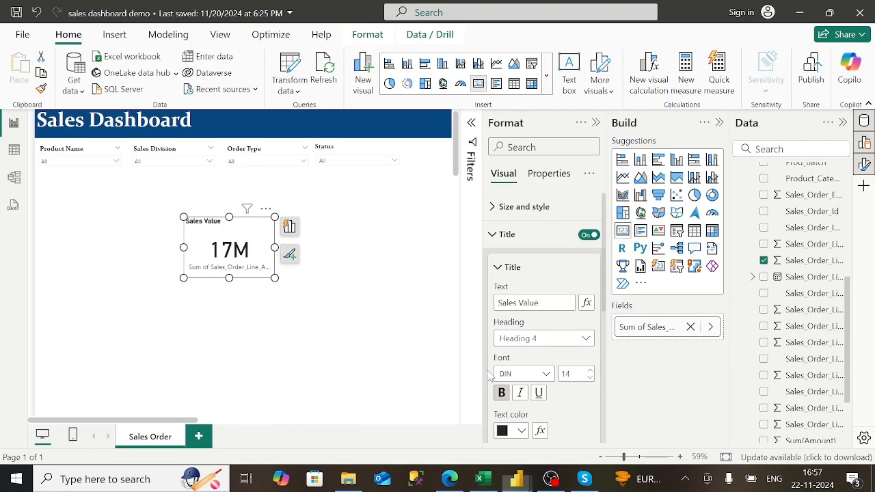
{"action": "left_click", "coordinate": [514, 440]}
- Make the title dark blue and set the callout value's display units to None
{"action": "left_click", "coordinate": [555, 327]}
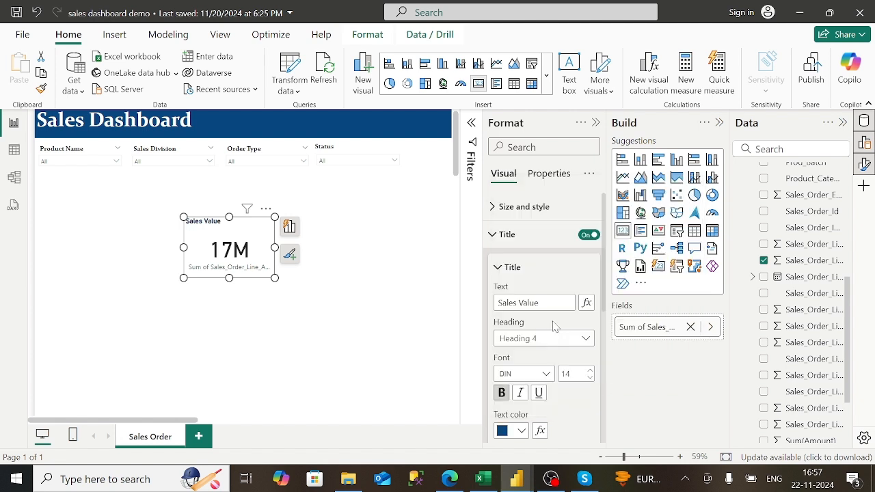
{"action": "left_click", "coordinate": [497, 268]}
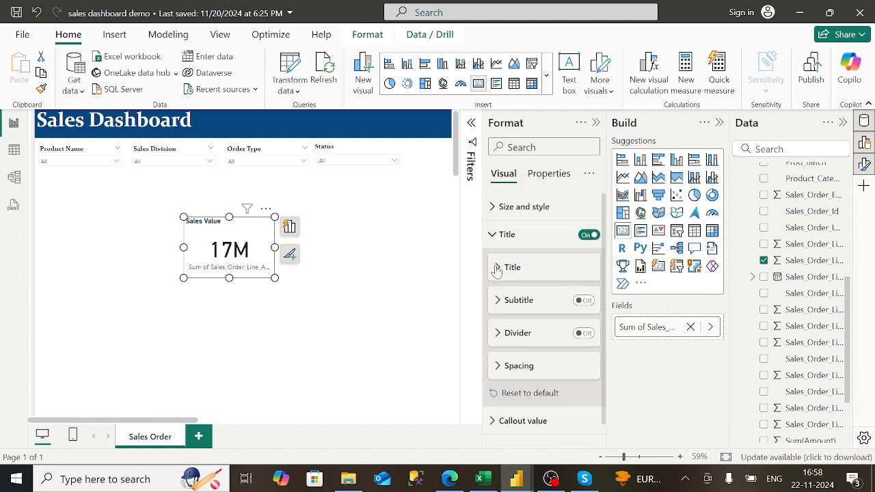
{"action": "left_click", "coordinate": [497, 268]}
{"action": "left_click", "coordinate": [495, 235]}
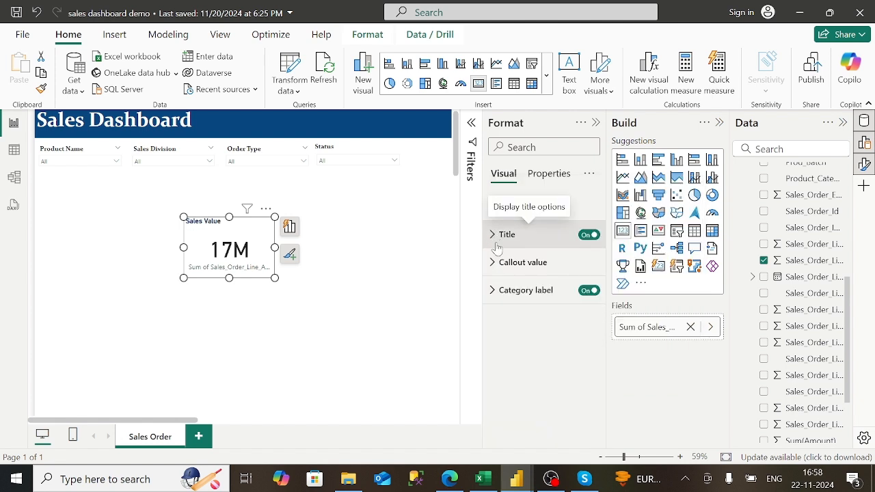
{"action": "left_click", "coordinate": [499, 263]}
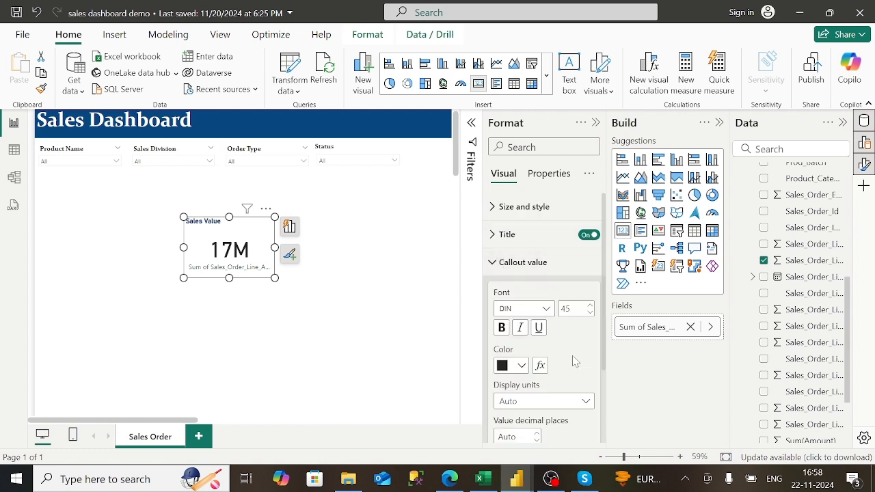
{"action": "left_click", "coordinate": [578, 402]}
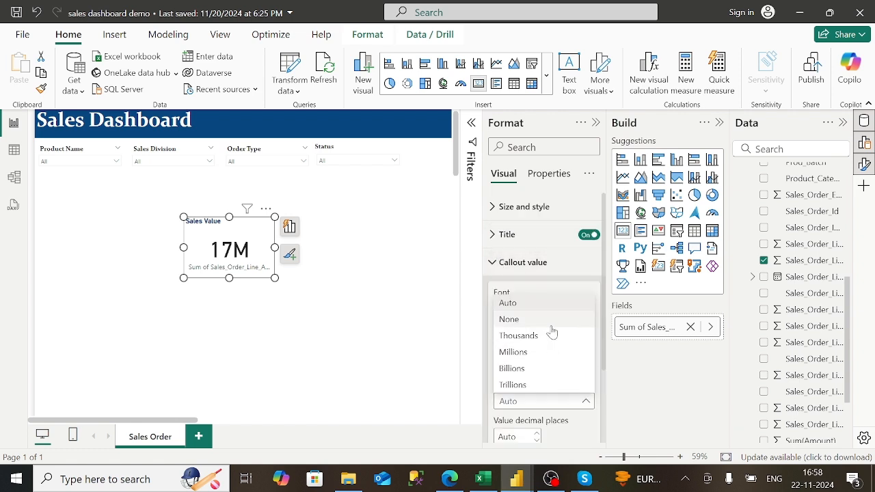
{"action": "left_click", "coordinate": [553, 320]}
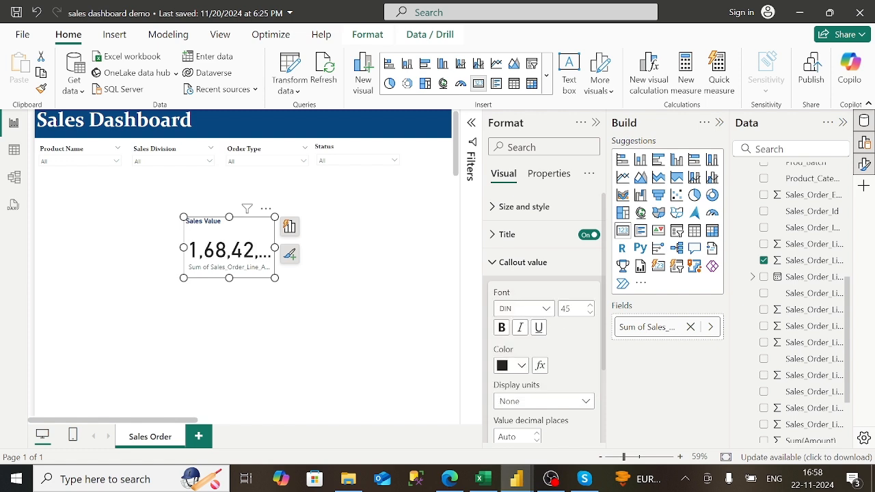
{"action": "left_click", "coordinate": [491, 265]}
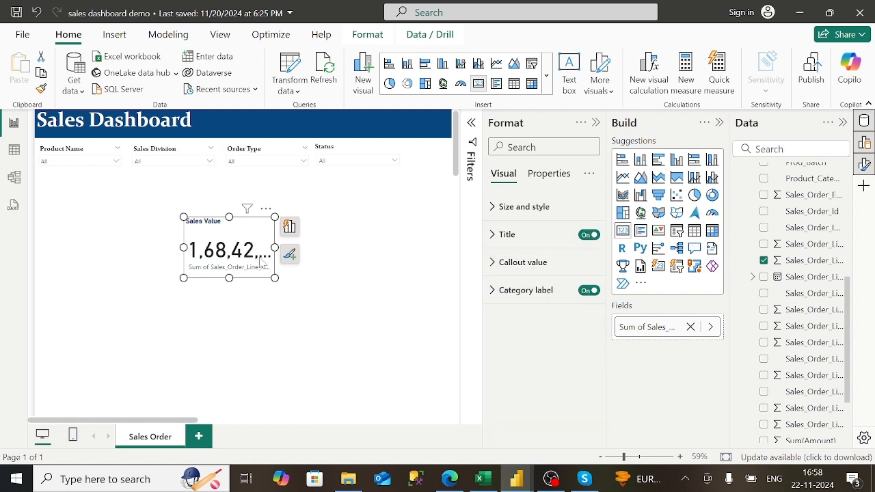
- Widen the Sales Value card and turn off its category label
{"action": "left_click_drag", "start_coordinate": [274, 247], "coordinate": [322, 254]}
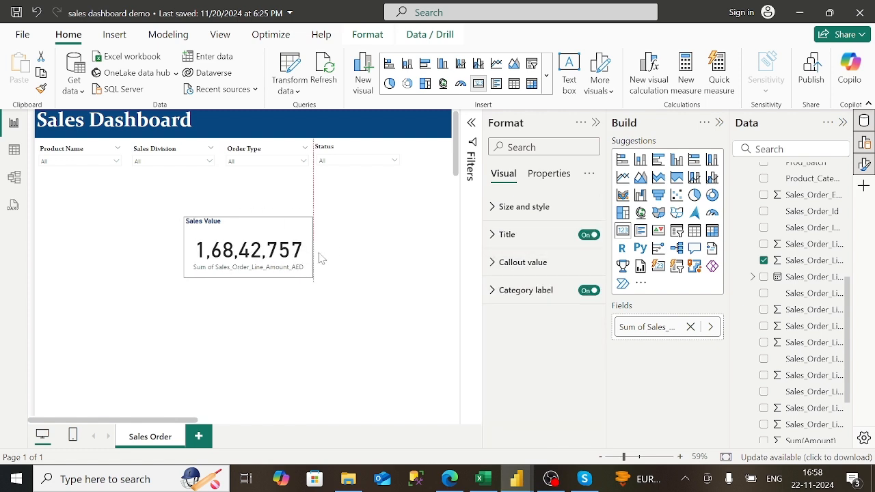
{"action": "left_click", "coordinate": [493, 290]}
{"action": "left_click", "coordinate": [588, 291]}
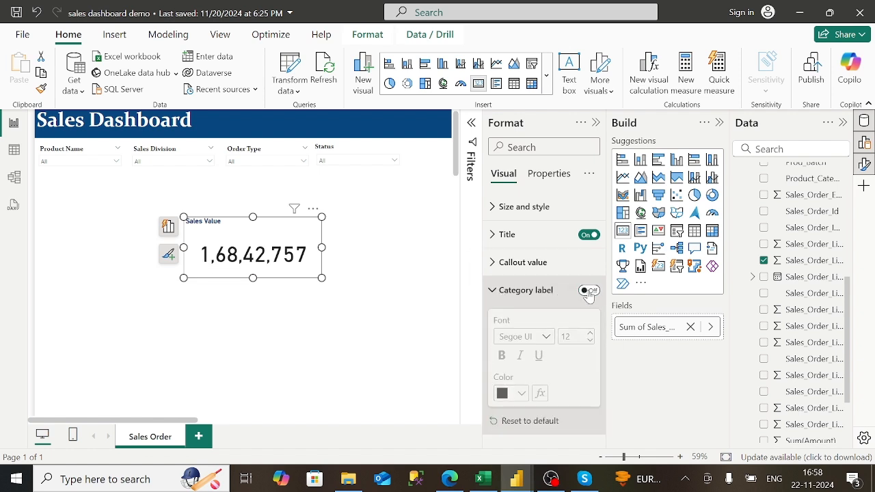
{"action": "left_click", "coordinate": [495, 301]}
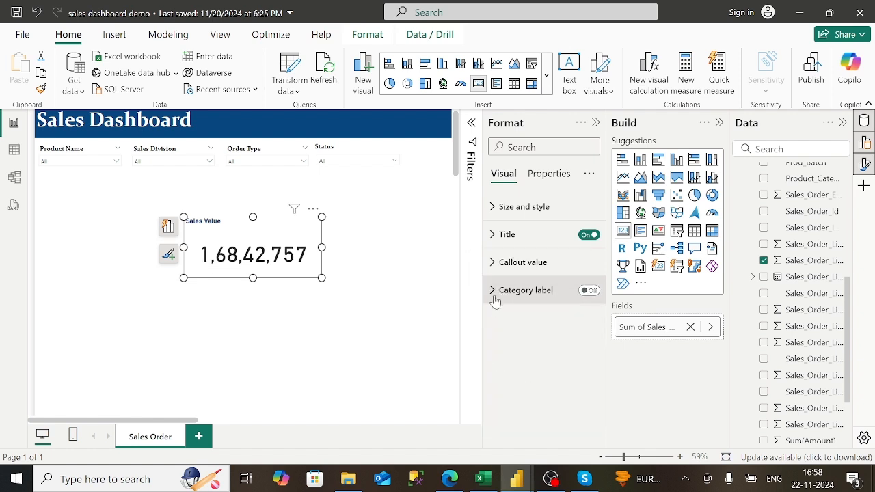
- Set the title font to Constantia size 27 and move the card top-left below the slicers
{"action": "left_click", "coordinate": [504, 234]}
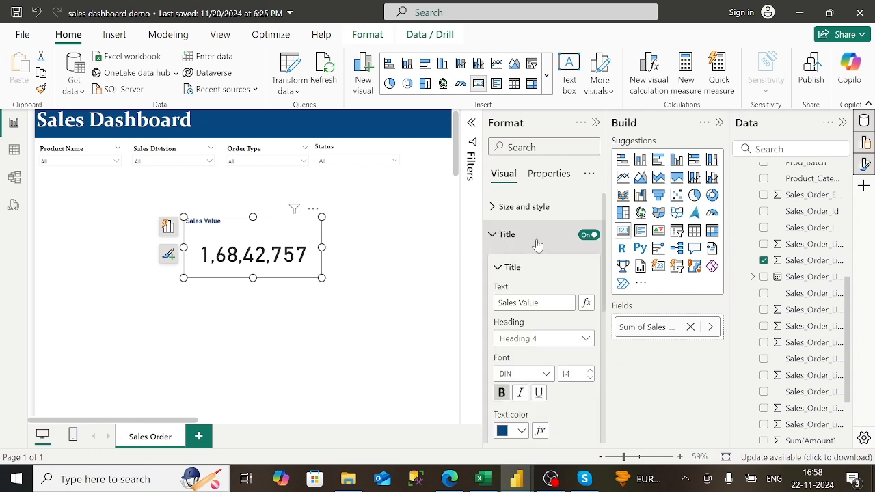
{"action": "left_click", "coordinate": [546, 374]}
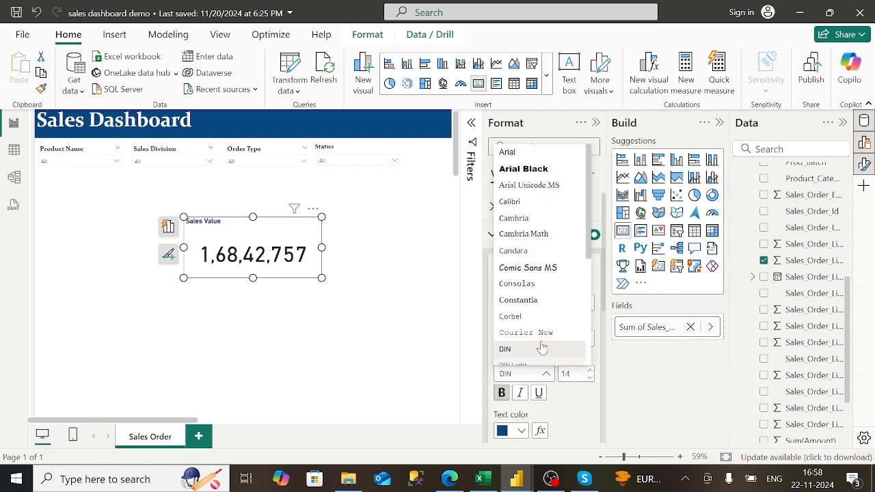
{"action": "left_click", "coordinate": [531, 300]}
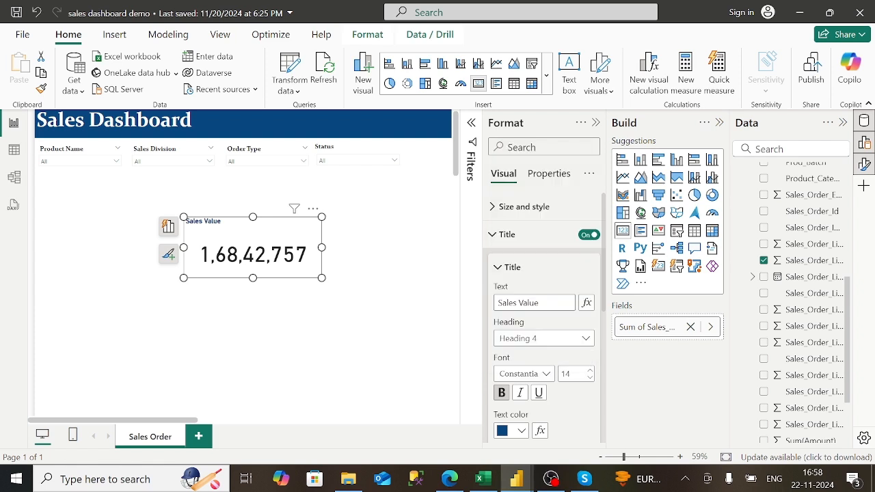
{"action": "left_click", "coordinate": [589, 375]}
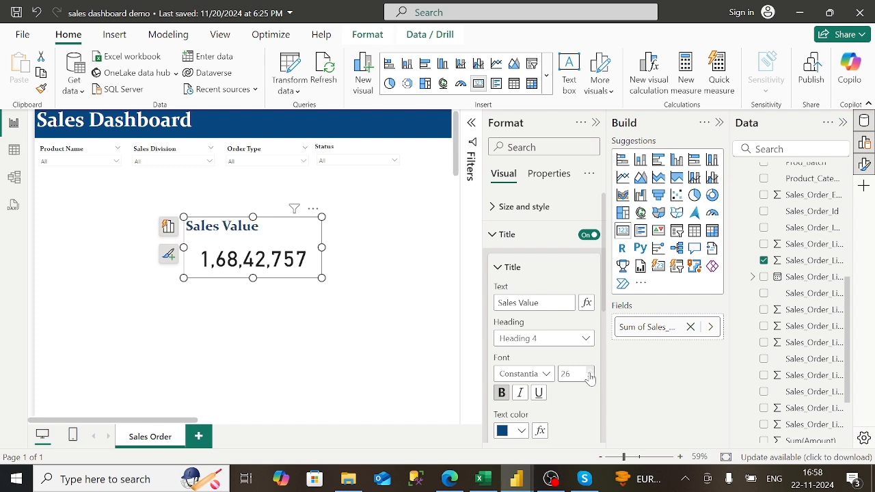
{"action": "left_click_drag", "start_coordinate": [242, 247], "coordinate": [99, 199]}
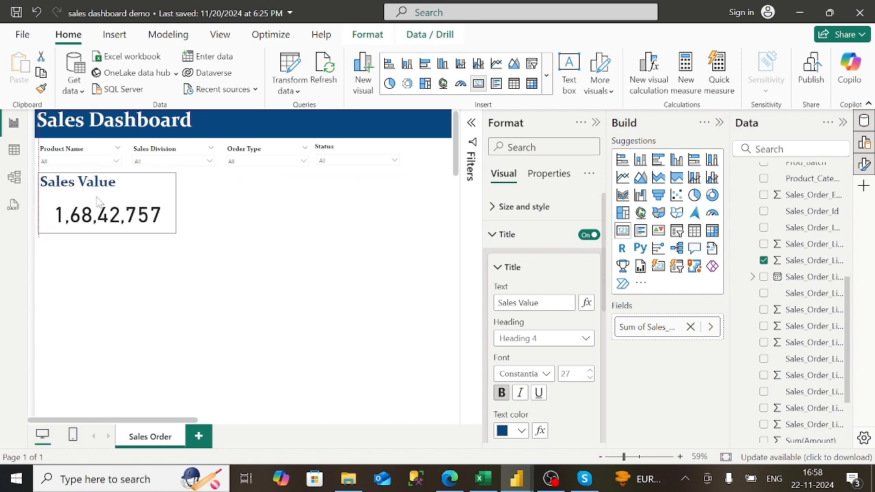
{"action": "left_click", "coordinate": [326, 246]}
- Set the canvas background colour to 'White, 10% darker'
{"action": "left_click", "coordinate": [499, 234]}
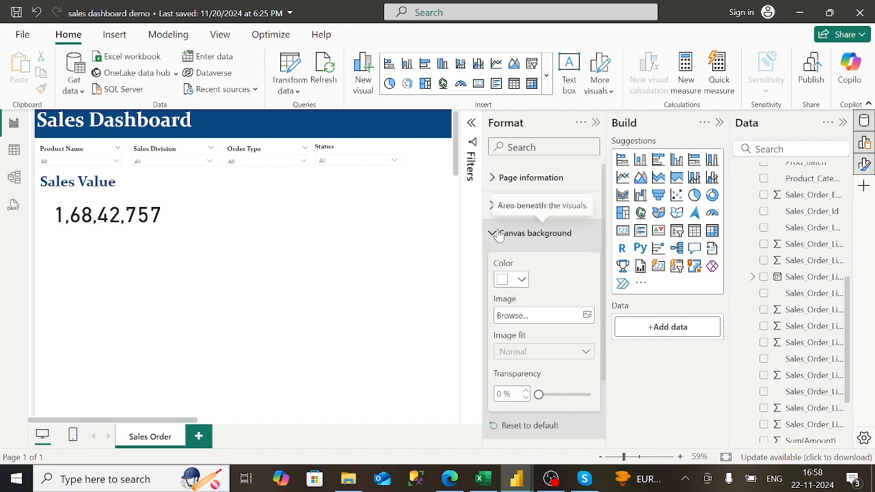
{"action": "left_click", "coordinate": [521, 280]}
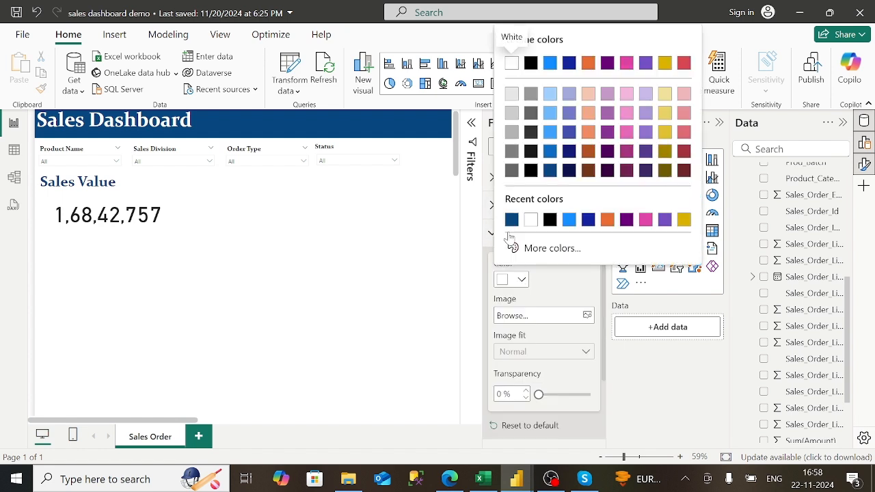
{"action": "left_click", "coordinate": [513, 94]}
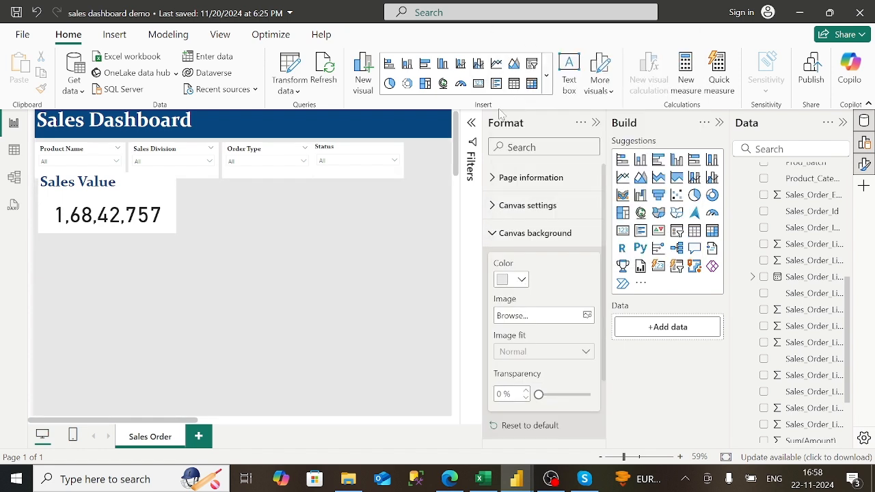
- Nudge the Sales Value card slightly left into alignment
{"action": "left_click", "coordinate": [155, 224]}
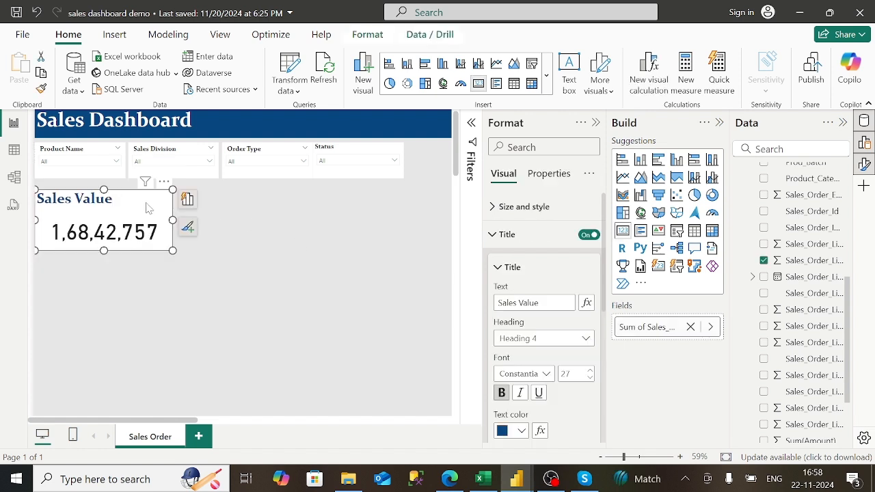
{"action": "left_click_drag", "start_coordinate": [151, 204], "coordinate": [147, 204]}
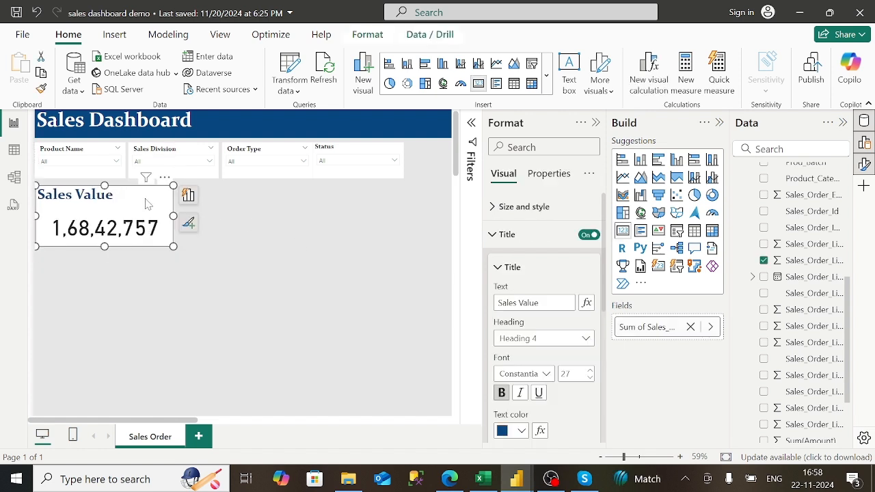
{"action": "left_click", "coordinate": [259, 213]}
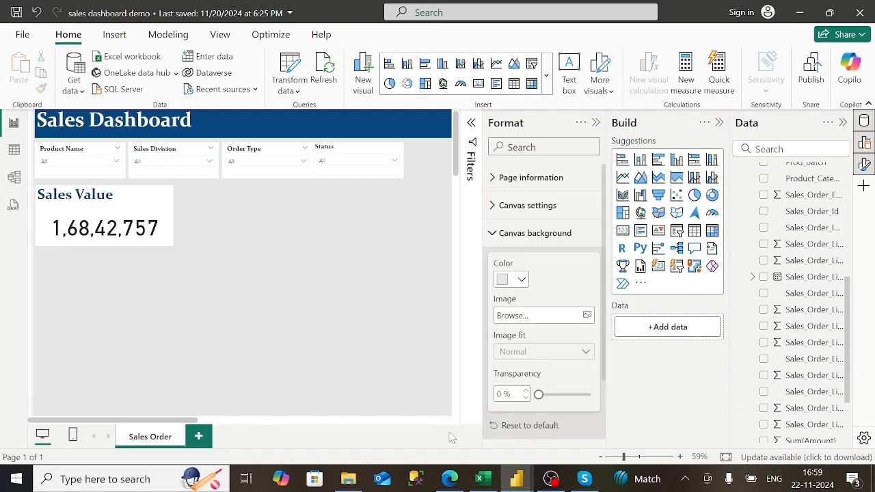
{"action": "left_click", "coordinate": [449, 481]}
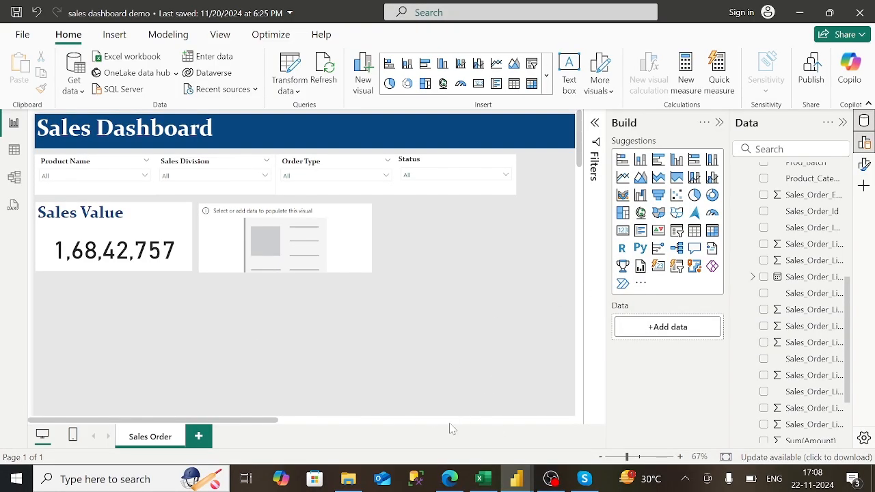
- Add a new slicer from the visual gallery and place it just below the blue header
{"action": "scroll", "coordinate": [450, 429], "scroll_direction": "right", "scroll_amount": 5}
{"action": "scroll", "coordinate": [232, 427], "scroll_direction": "left", "scroll_amount": 5}
{"action": "scroll", "coordinate": [351, 426], "scroll_direction": "right", "scroll_amount": 5}
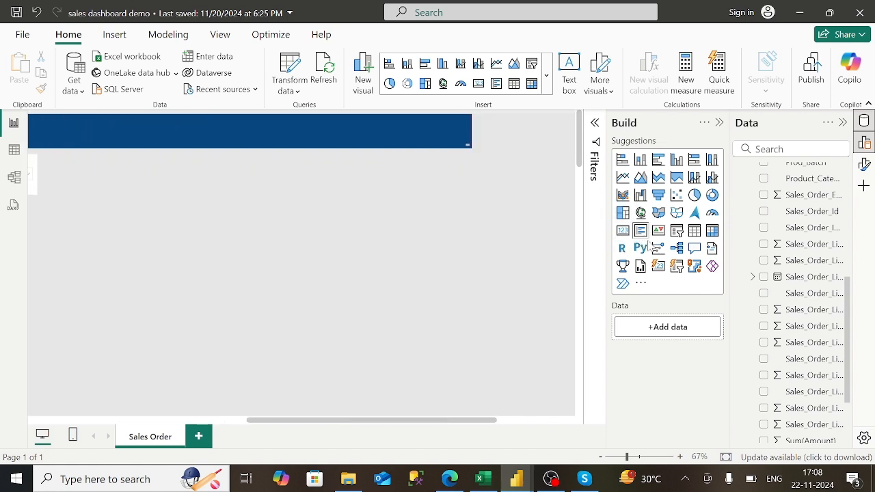
{"action": "left_click", "coordinate": [677, 232]}
{"action": "left_click_drag", "start_coordinate": [106, 313], "coordinate": [507, 236]}
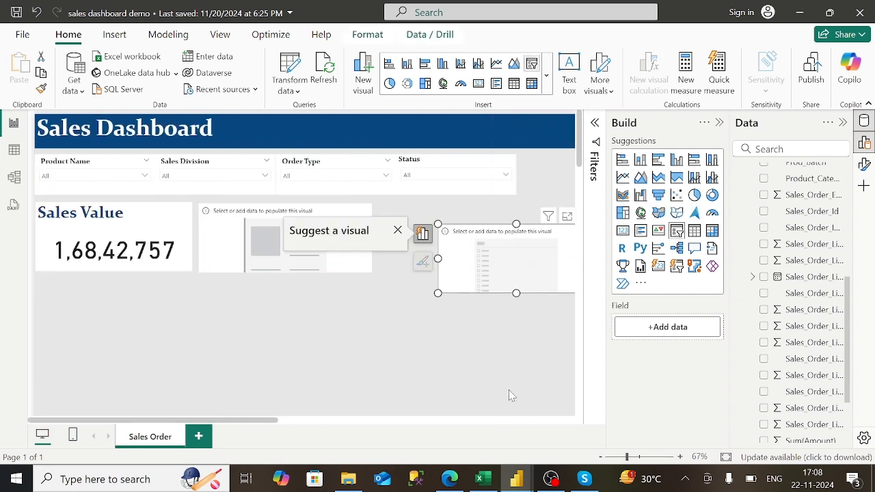
{"action": "left_click", "coordinate": [561, 419]}
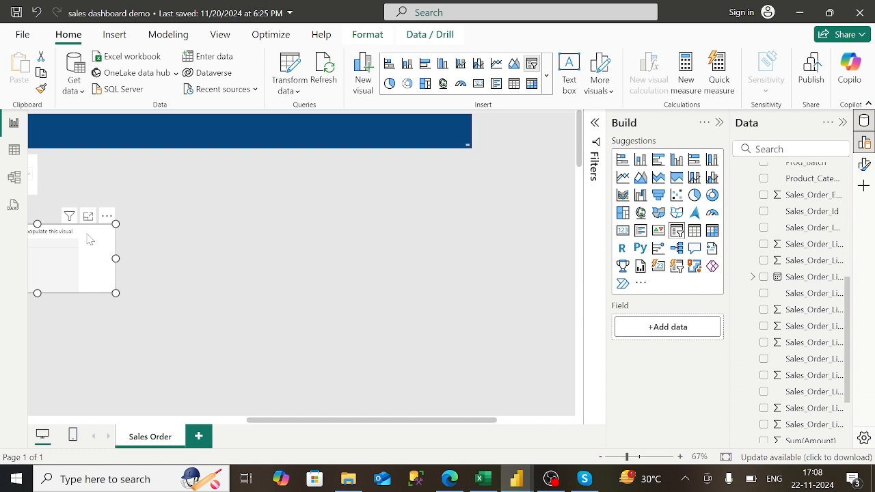
{"action": "left_click_drag", "start_coordinate": [104, 232], "coordinate": [233, 170]}
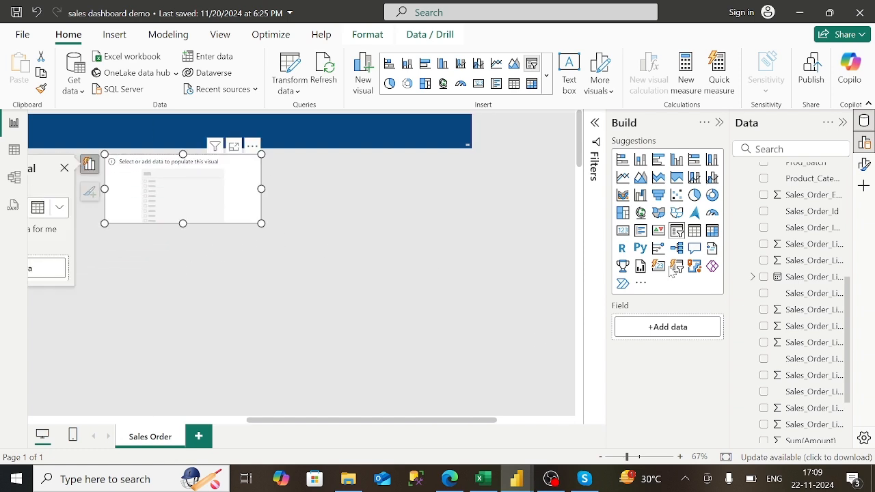
- Use Creation_Date from the Sales Customer Master table as the slicer's field
{"action": "scroll", "coordinate": [841, 361], "scroll_direction": "up", "scroll_amount": 4}
{"action": "left_click", "coordinate": [753, 299]}
{"action": "left_click", "coordinate": [743, 217]}
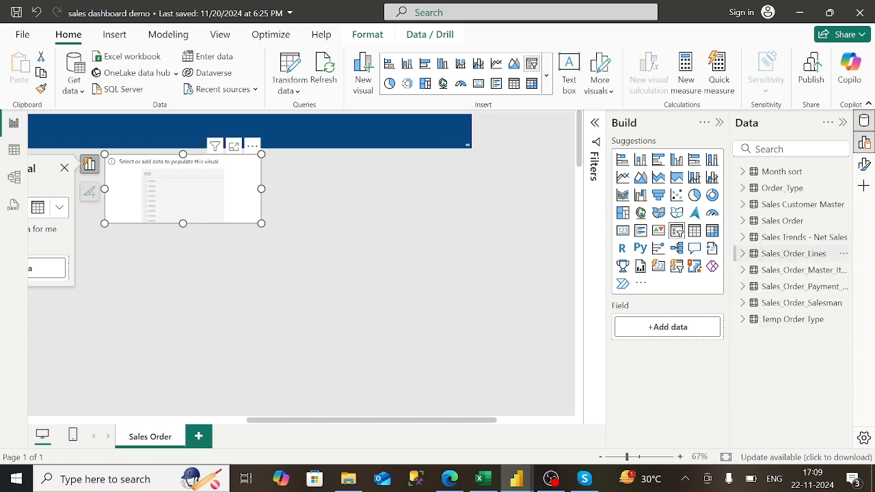
{"action": "left_click", "coordinate": [743, 205]}
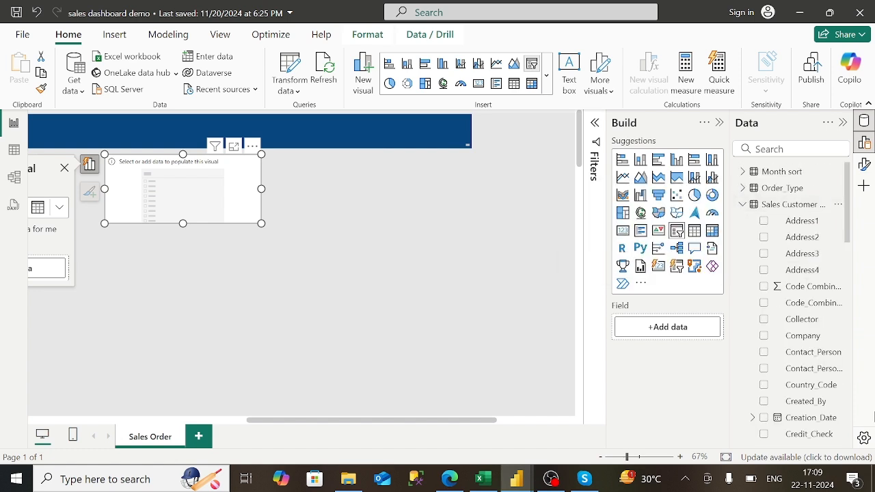
{"action": "left_click_drag", "start_coordinate": [796, 418], "coordinate": [680, 335]}
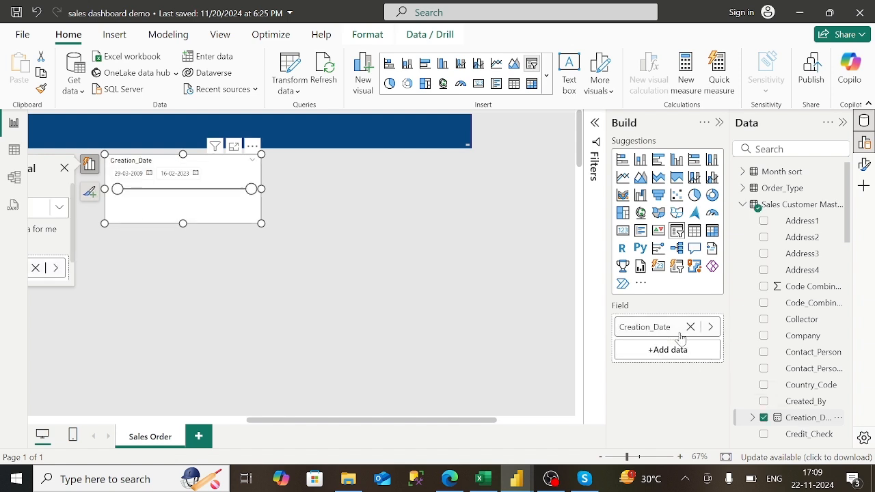
- Select the Creation_Date field in the Data pane to bring up its column tools
{"action": "left_click", "coordinate": [711, 326]}
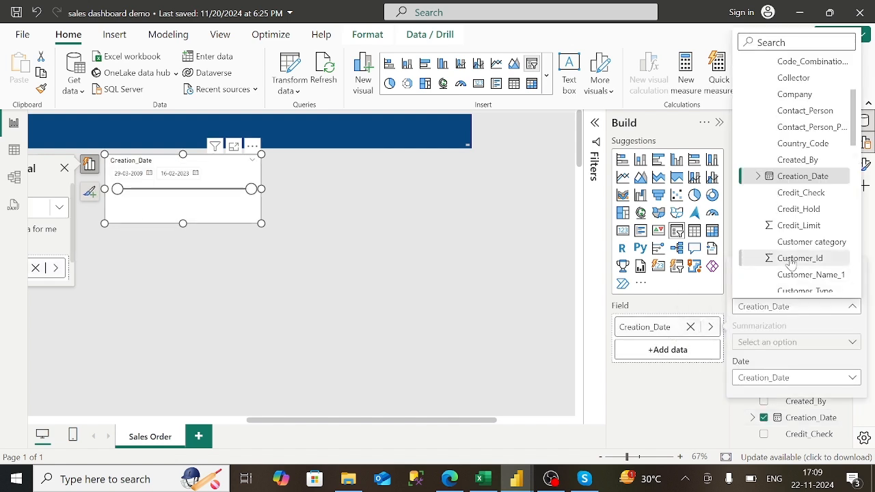
{"action": "left_click", "coordinate": [676, 337]}
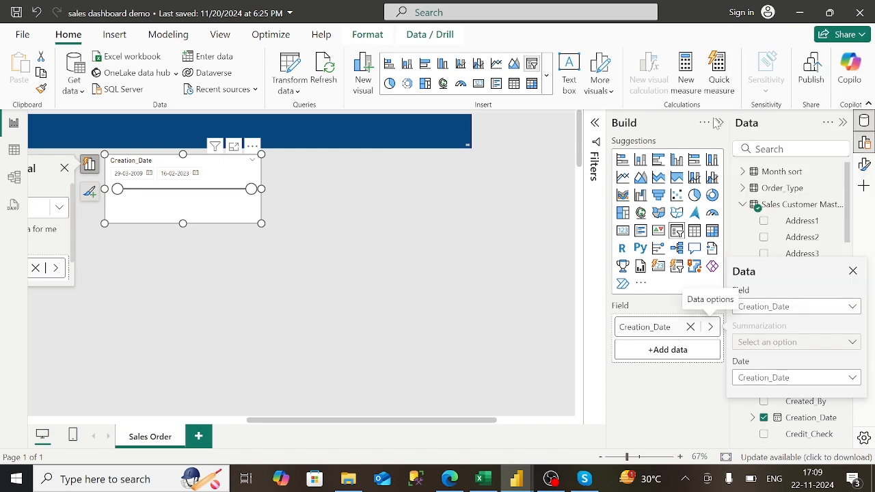
{"action": "double_click", "coordinate": [653, 328]}
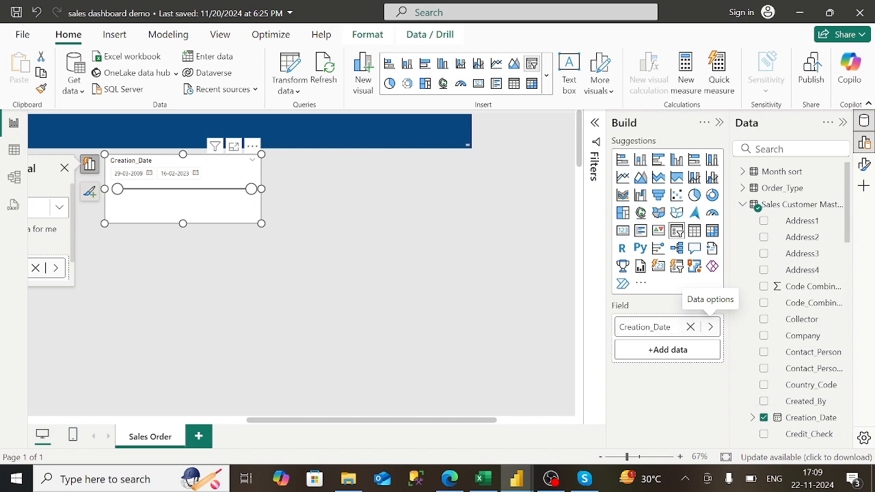
{"action": "scroll", "coordinate": [746, 415], "scroll_direction": "down", "scroll_amount": 2}
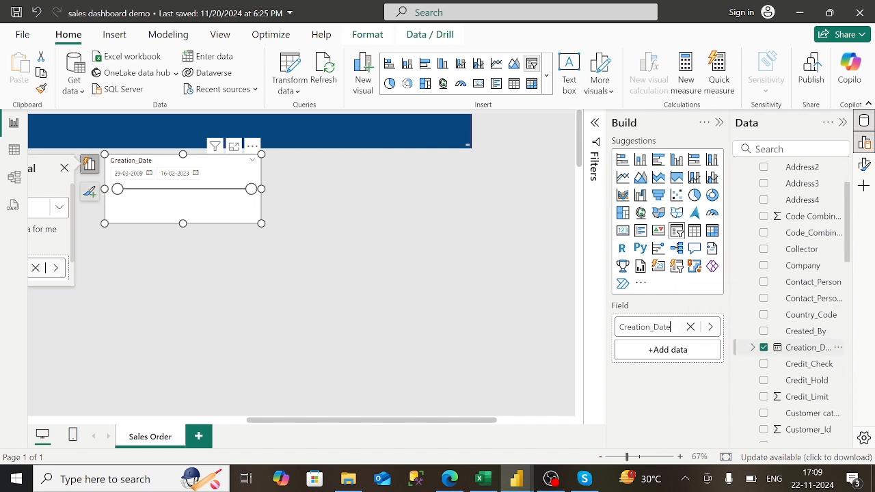
{"action": "left_click", "coordinate": [808, 347]}
{"action": "scroll", "coordinate": [808, 348], "scroll_direction": "down", "scroll_amount": 1}
{"action": "scroll", "coordinate": [823, 385], "scroll_direction": "up", "scroll_amount": 1}
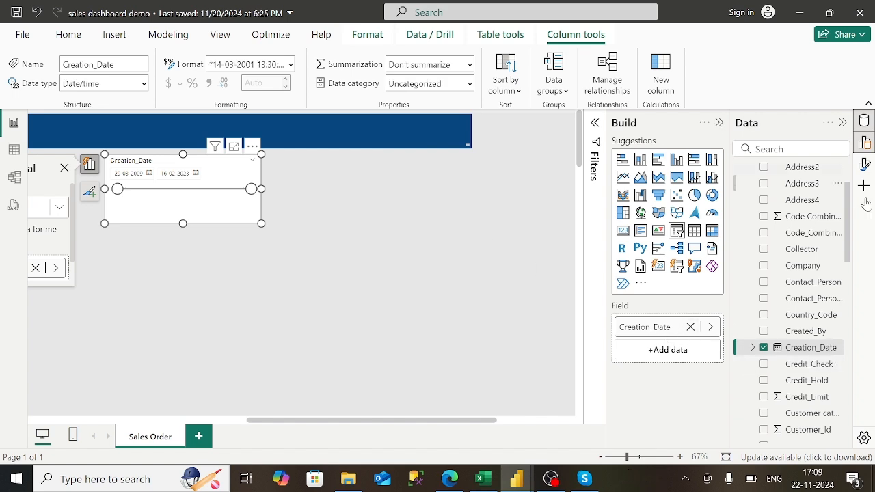
- Resize the Creation_Date slicer to height 87 and width 1006
{"action": "left_click", "coordinate": [864, 166]}
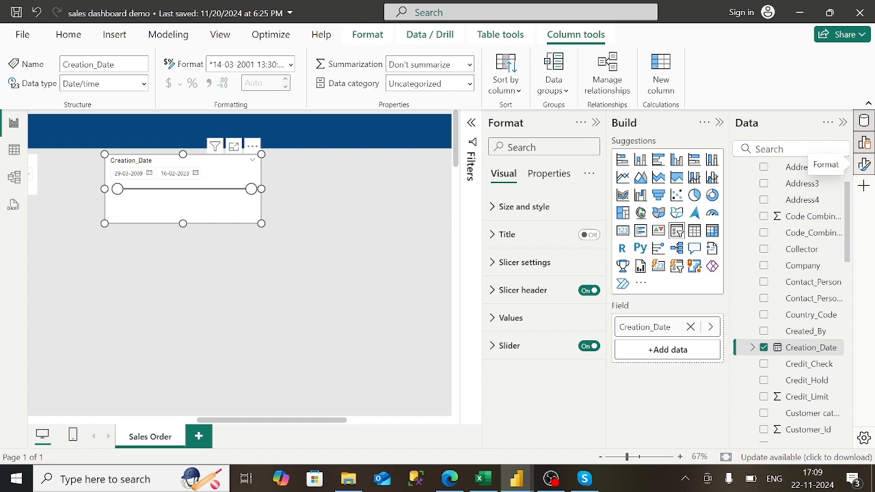
{"action": "left_click", "coordinate": [214, 180]}
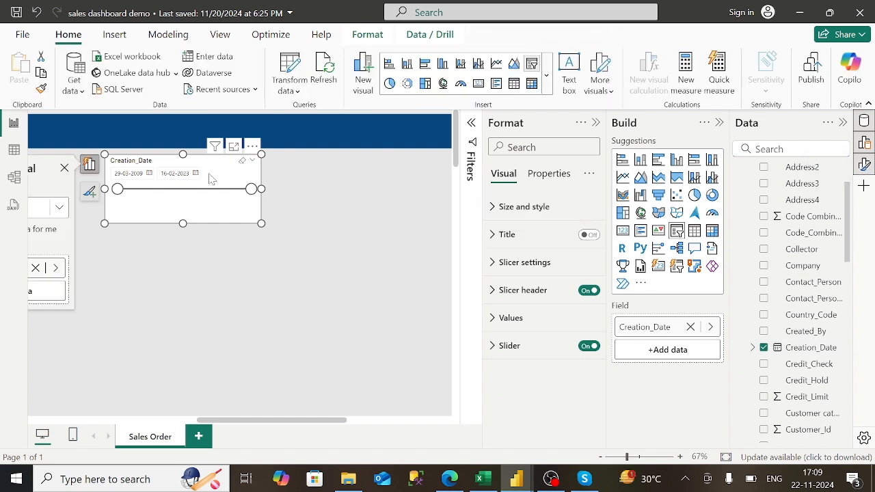
{"action": "left_click", "coordinate": [491, 208]}
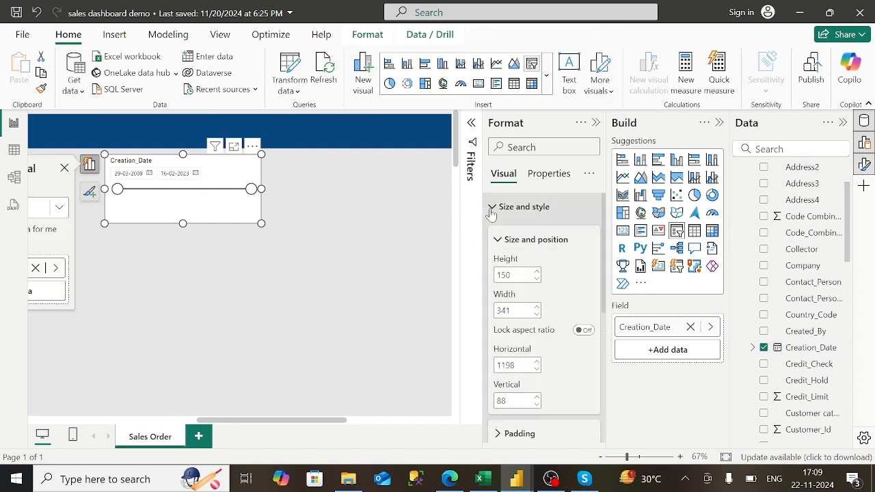
{"action": "left_click", "coordinate": [509, 275]}
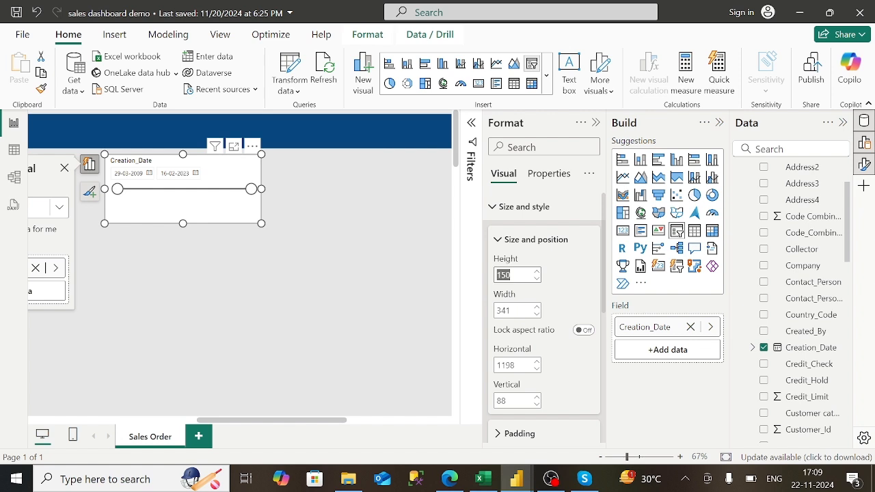
{"action": "key", "text": "BackSpace"}
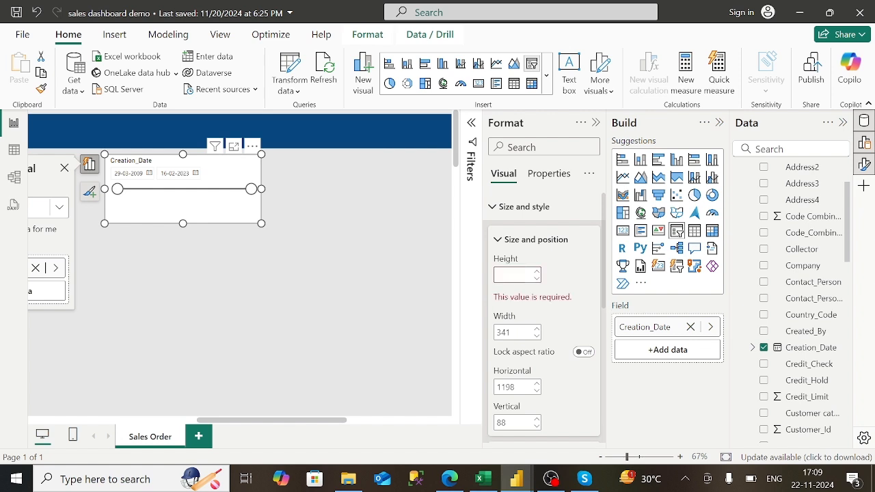
{"action": "type", "text": "87"}
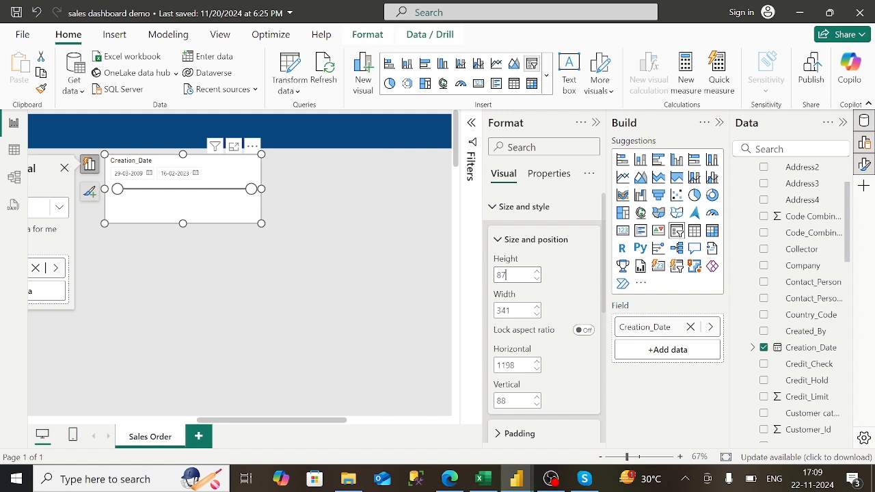
{"action": "key", "text": "Tab"}
{"action": "key", "text": "BackSpace"}
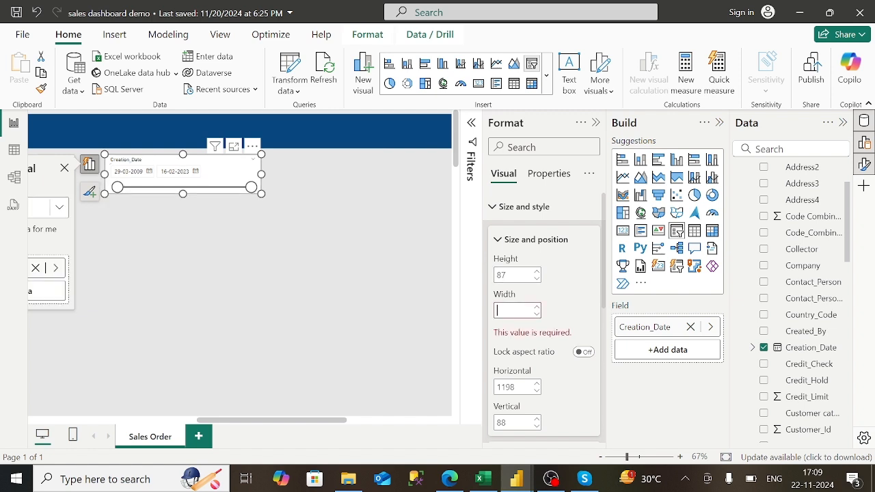
{"action": "type", "text": "100"}
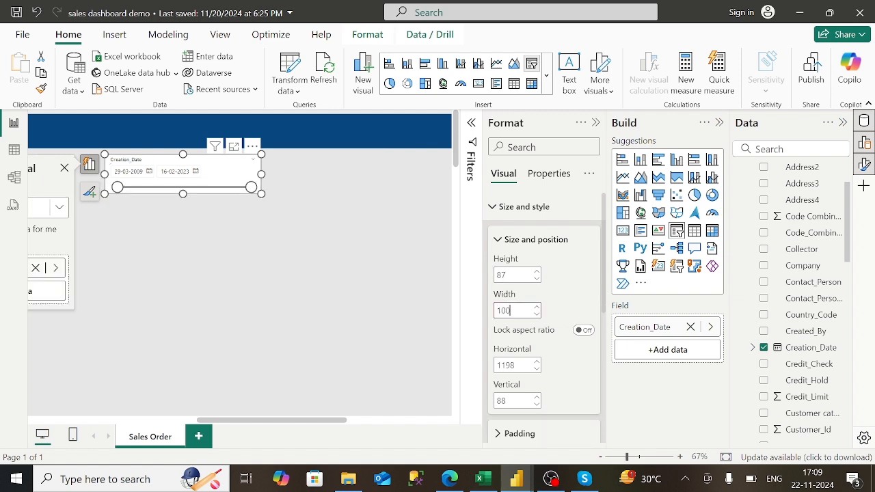
{"action": "type", "text": "6"}
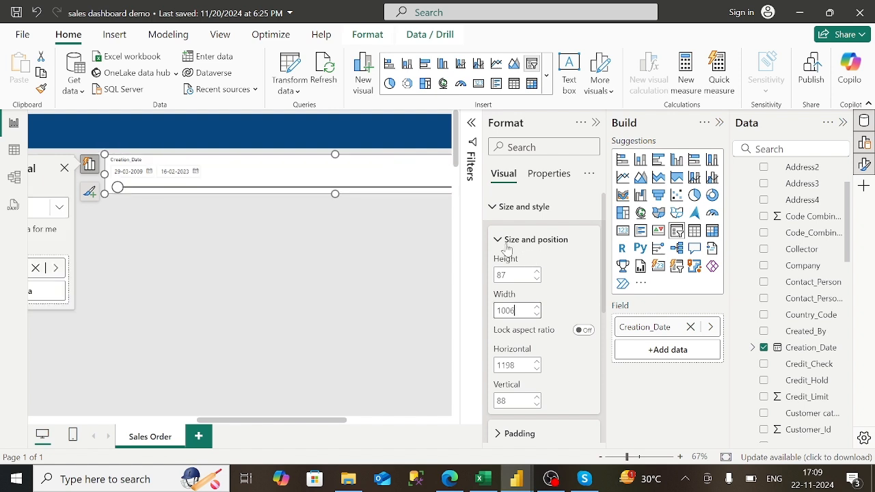
{"action": "left_click", "coordinate": [493, 206]}
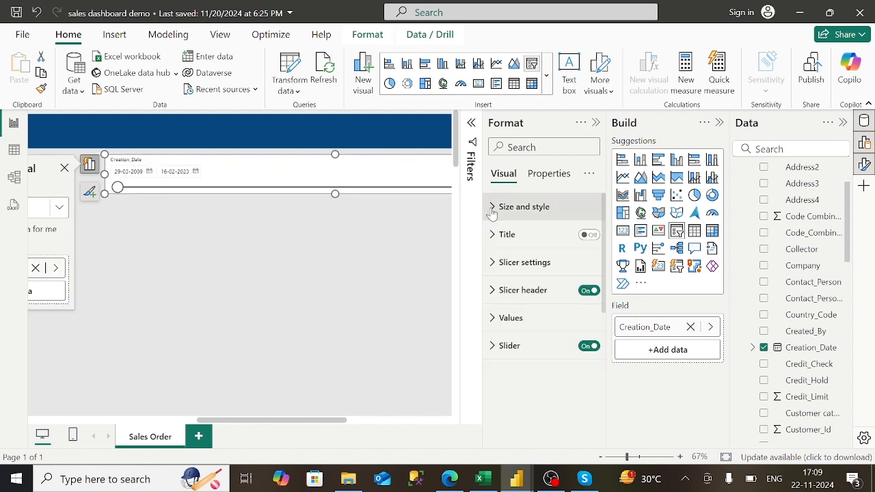
- Switch the Creation_Date slicer to Tile style with a Select all tile shown
{"action": "left_click", "coordinate": [494, 272]}
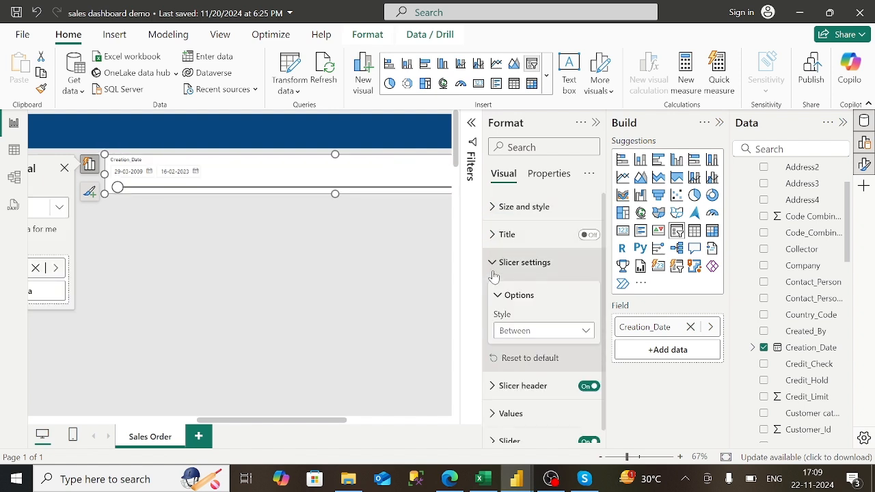
{"action": "left_click", "coordinate": [580, 332]}
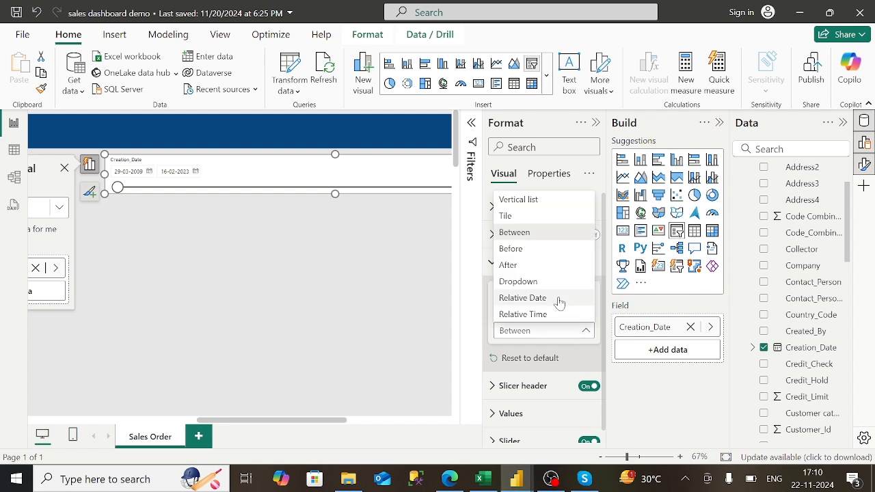
{"action": "left_click", "coordinate": [552, 216]}
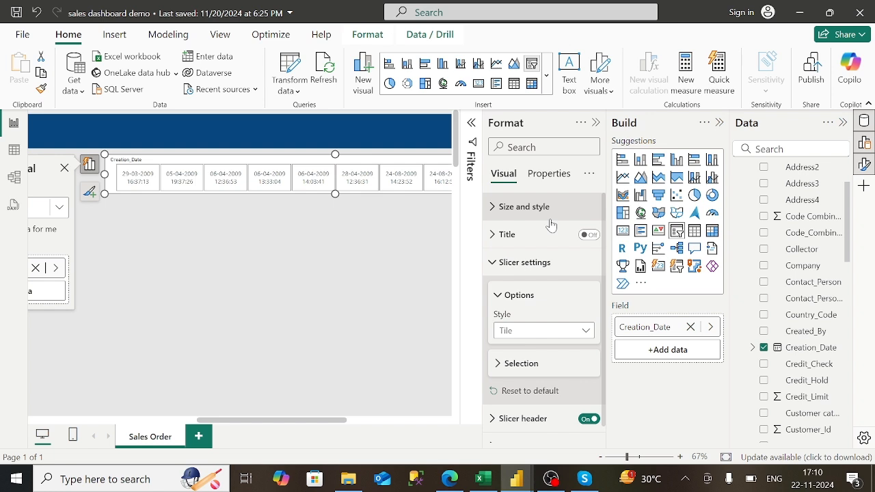
{"action": "left_click", "coordinate": [519, 295]}
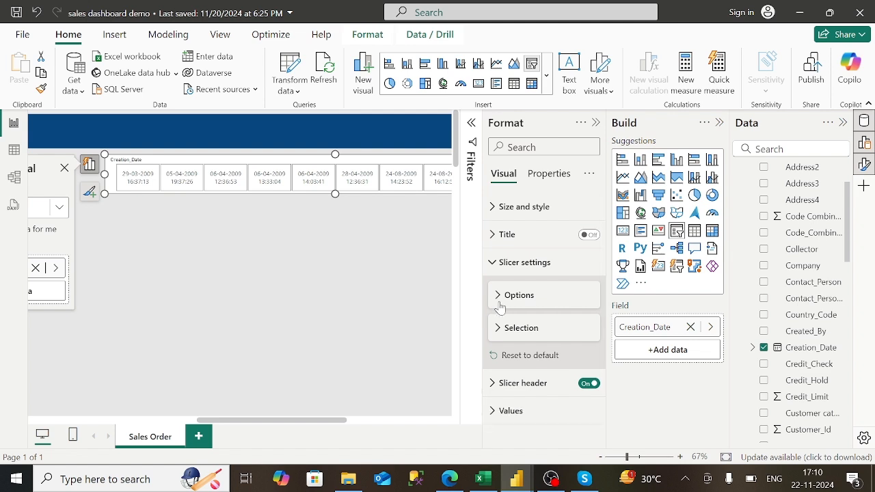
{"action": "left_click", "coordinate": [499, 263]}
{"action": "left_click", "coordinate": [498, 266]}
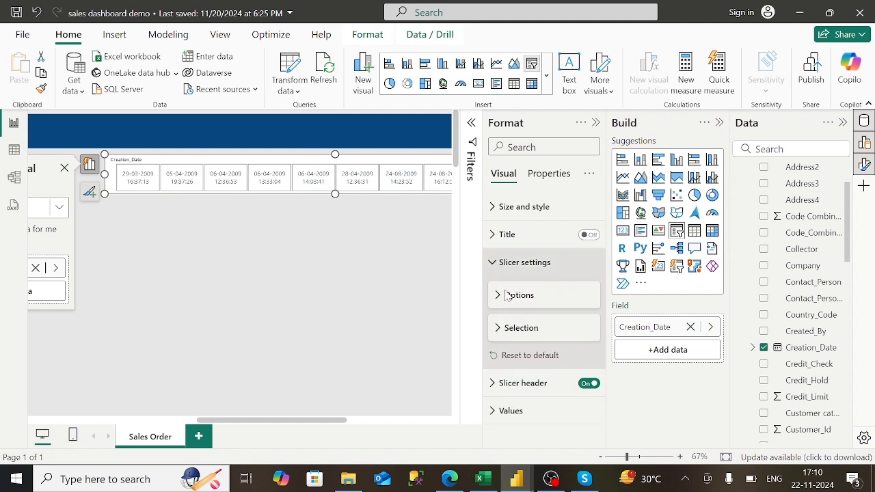
{"action": "left_click", "coordinate": [496, 333]}
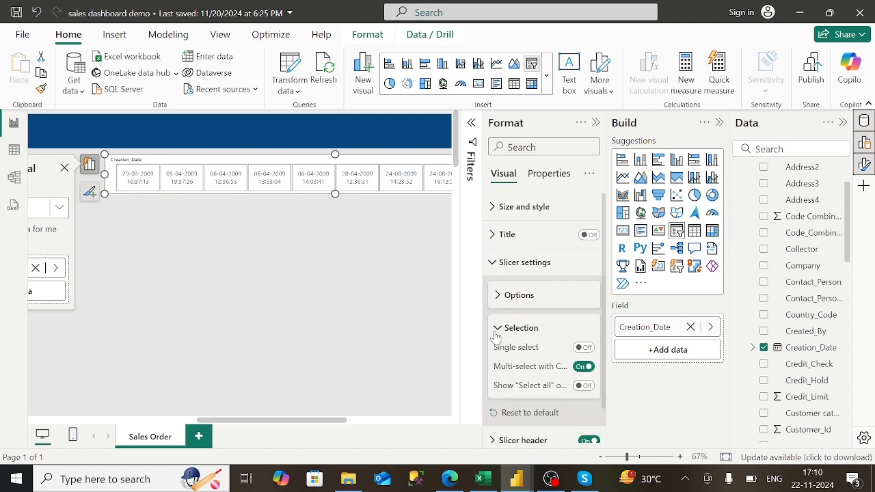
{"action": "left_click", "coordinate": [585, 387]}
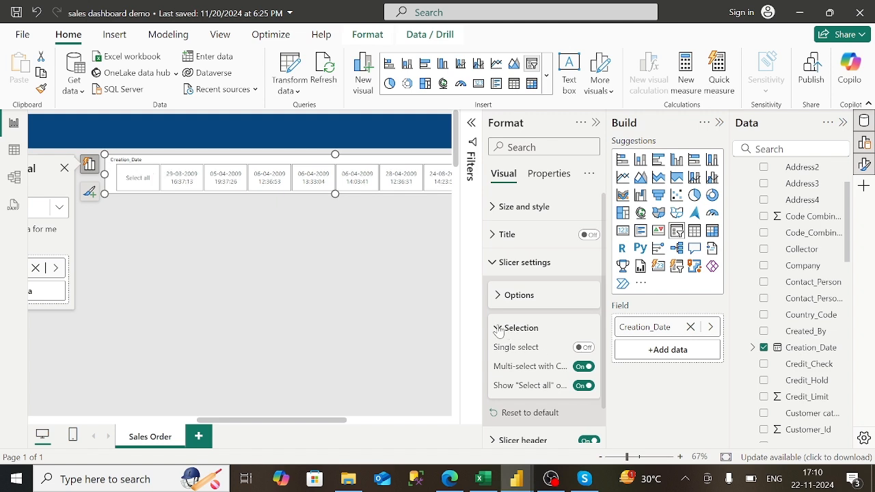
{"action": "left_click", "coordinate": [499, 330]}
- Change the slicer header title from Creation_Date to 'Year'
{"action": "left_click", "coordinate": [494, 384]}
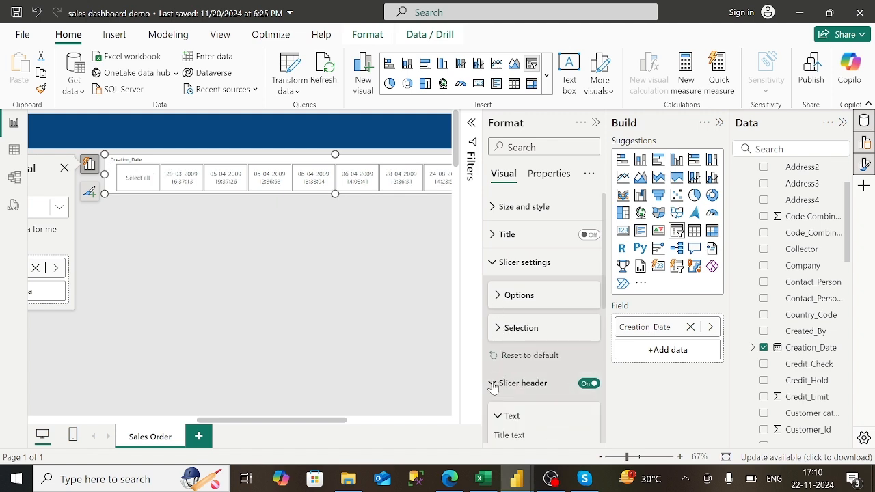
{"action": "scroll", "coordinate": [554, 391], "scroll_direction": "down", "scroll_amount": 2}
{"action": "left_click", "coordinate": [553, 315]}
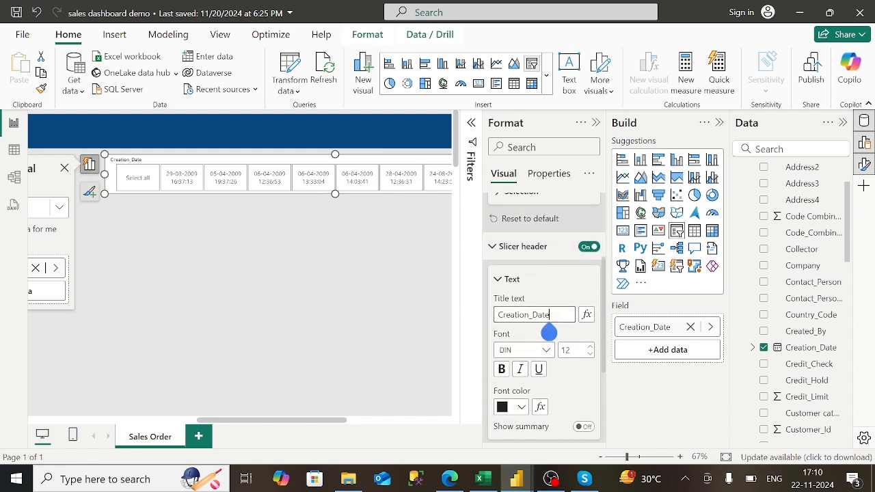
{"action": "key", "text": "BackSpace"}
{"action": "key", "text": "BackSpace"}
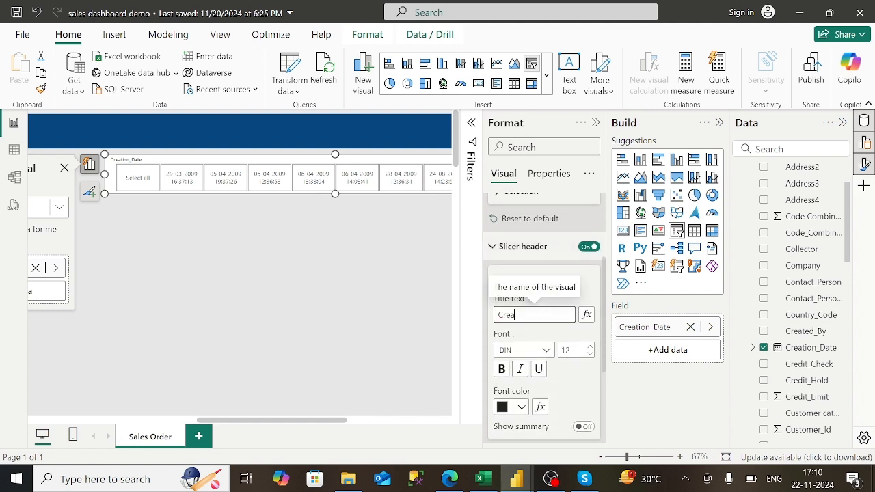
{"action": "type", "text": "Ye"}
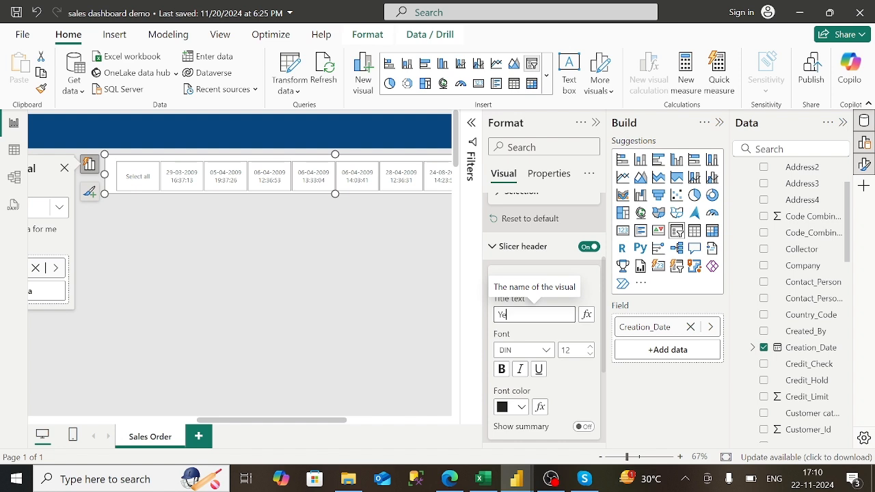
{"action": "type", "text": "ar"}
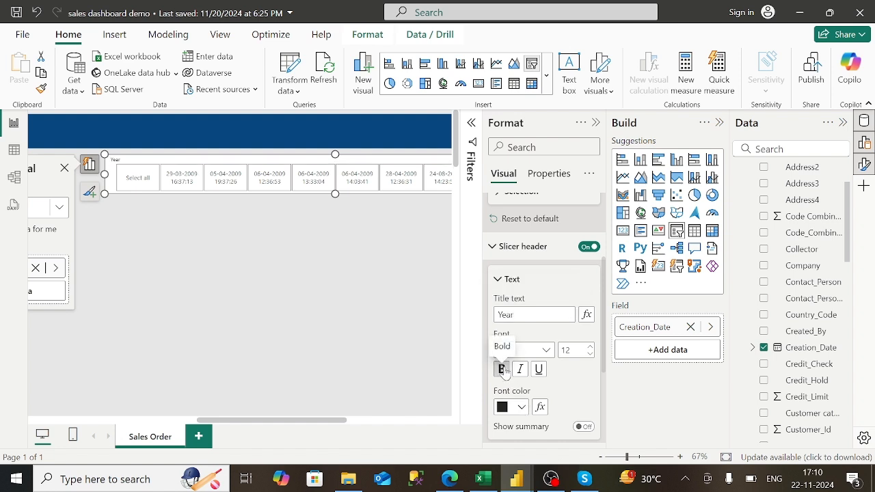
{"action": "left_click", "coordinate": [503, 281]}
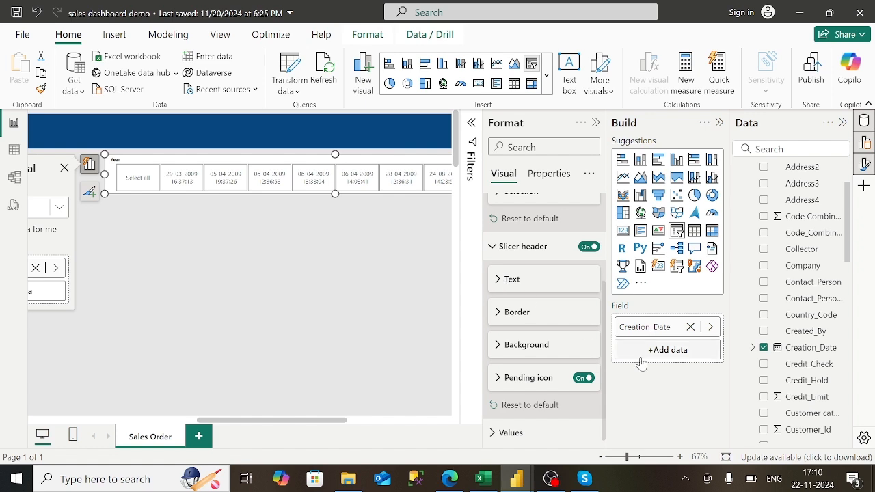
- Switch Creation_Date to its date hierarchy, keeping only Year by removing Day, Month and Quarter
{"action": "right_click", "coordinate": [671, 327]}
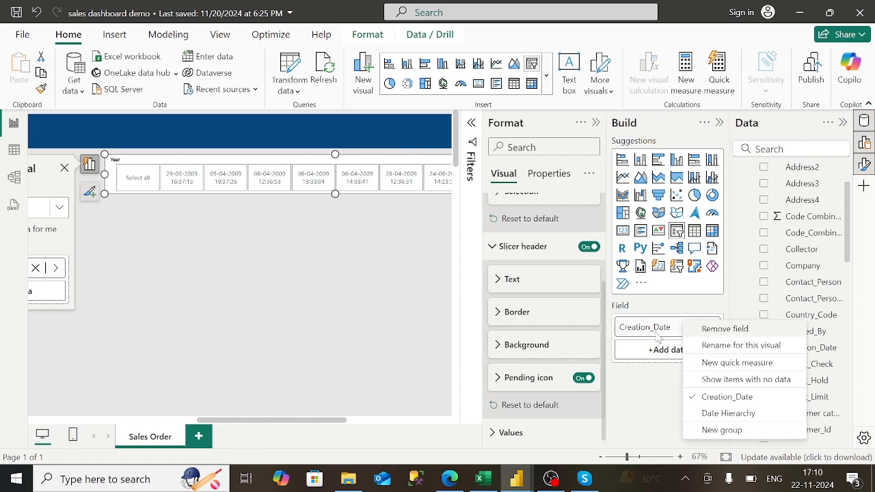
{"action": "left_click", "coordinate": [711, 415]}
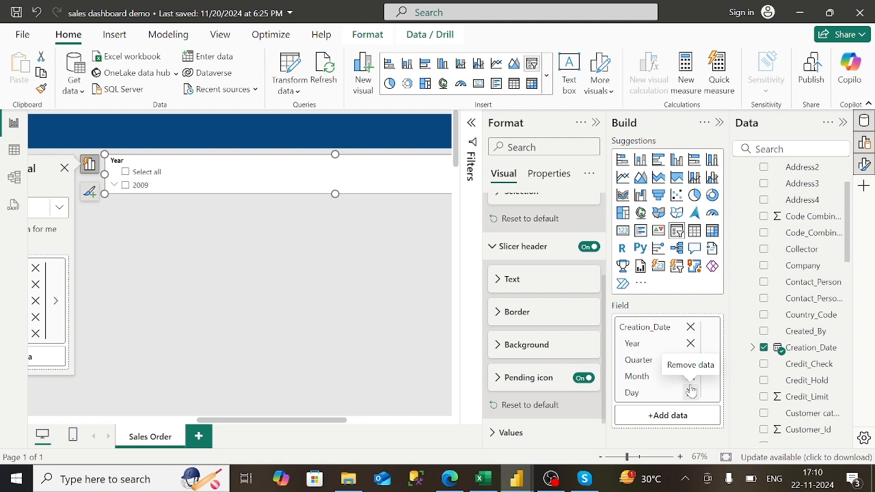
{"action": "left_click", "coordinate": [690, 392]}
{"action": "left_click", "coordinate": [691, 377]}
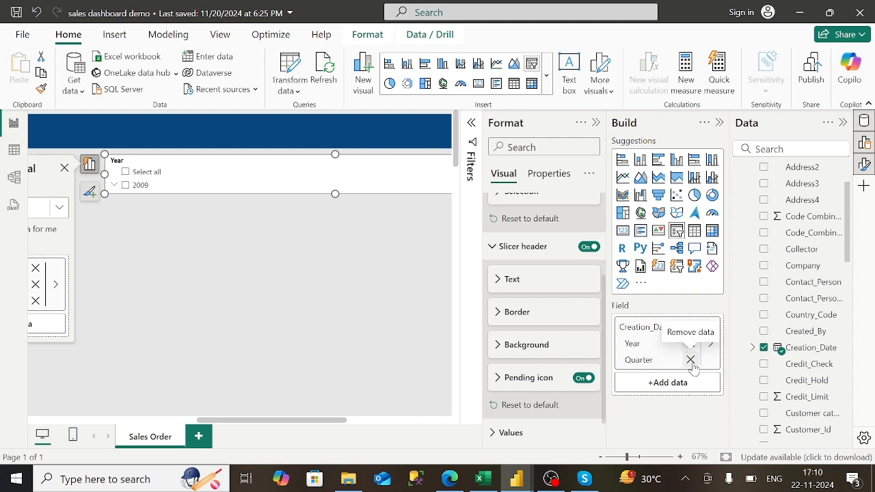
{"action": "left_click", "coordinate": [692, 359]}
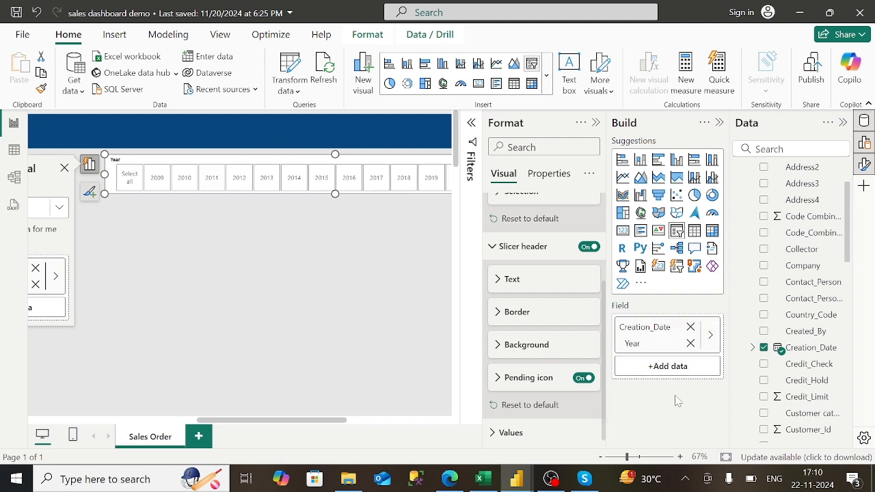
{"action": "left_click", "coordinate": [443, 273]}
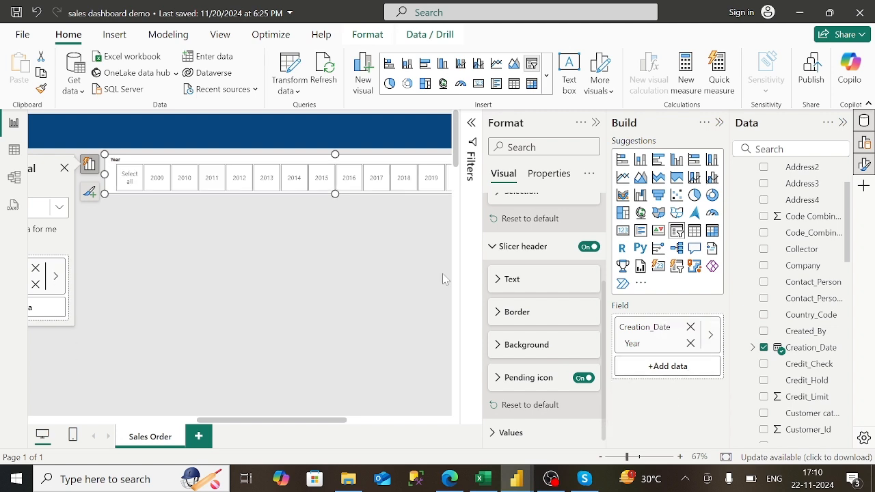
- Reselect the Year slicer, collapse the Format pane and show its Filters pane
{"action": "left_click", "coordinate": [106, 179]}
{"action": "left_click", "coordinate": [89, 165]}
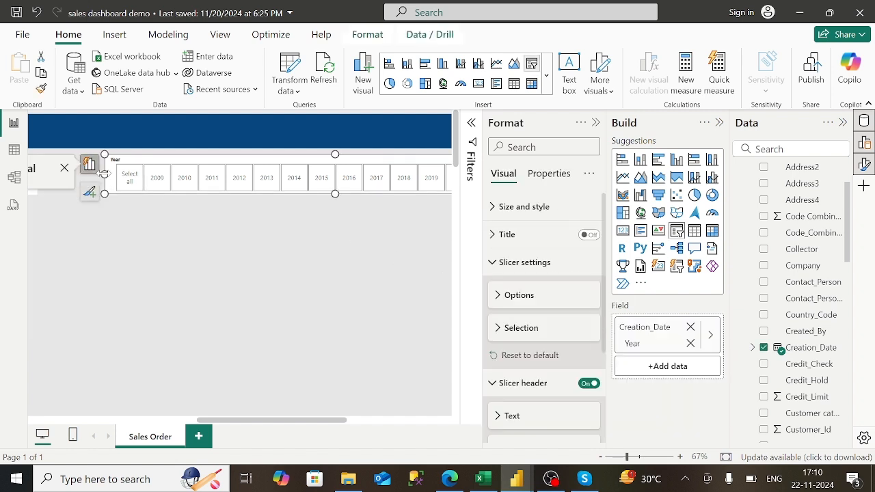
{"action": "left_click", "coordinate": [88, 176]}
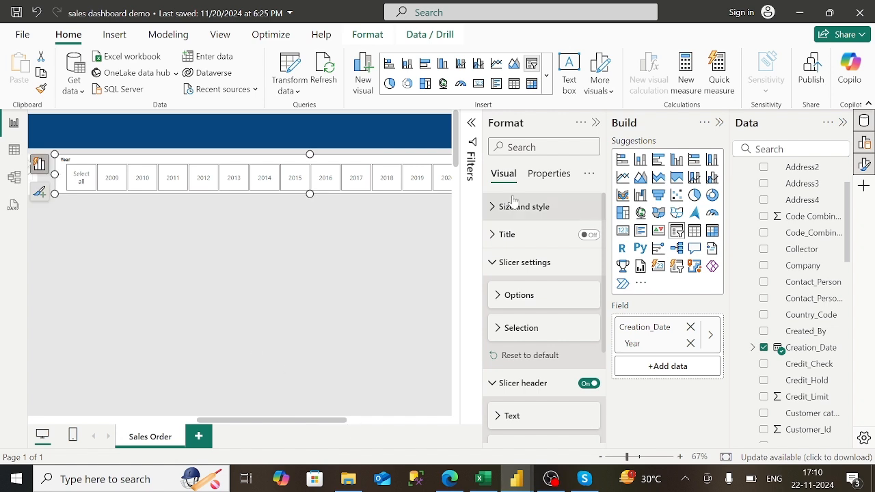
{"action": "left_click", "coordinate": [594, 124]}
{"action": "left_click", "coordinate": [590, 124]}
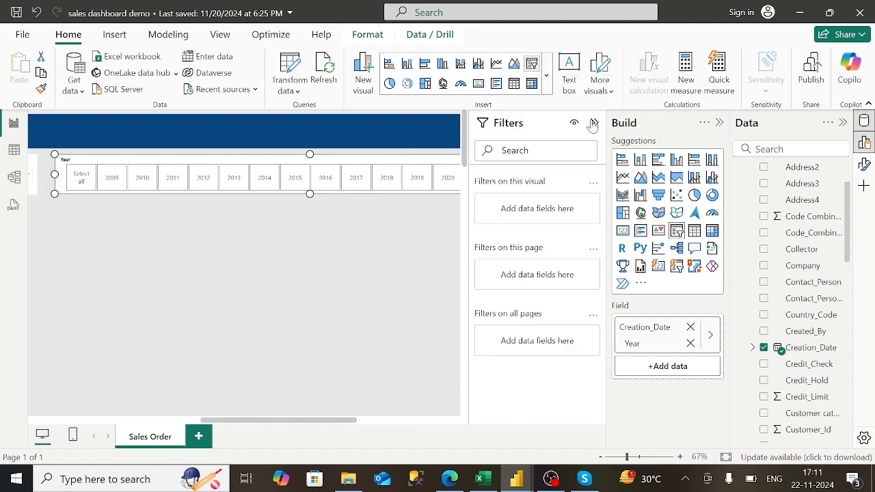
{"action": "left_click", "coordinate": [449, 481]}
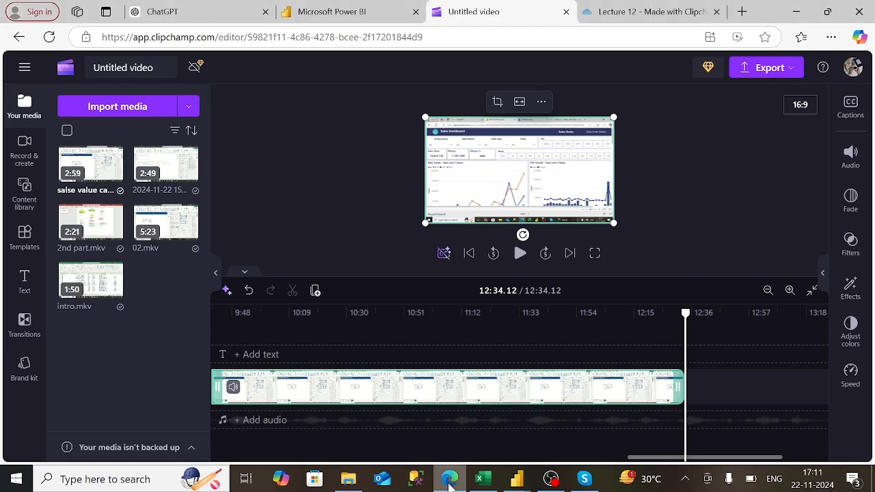
{"action": "left_click", "coordinate": [335, 14]}
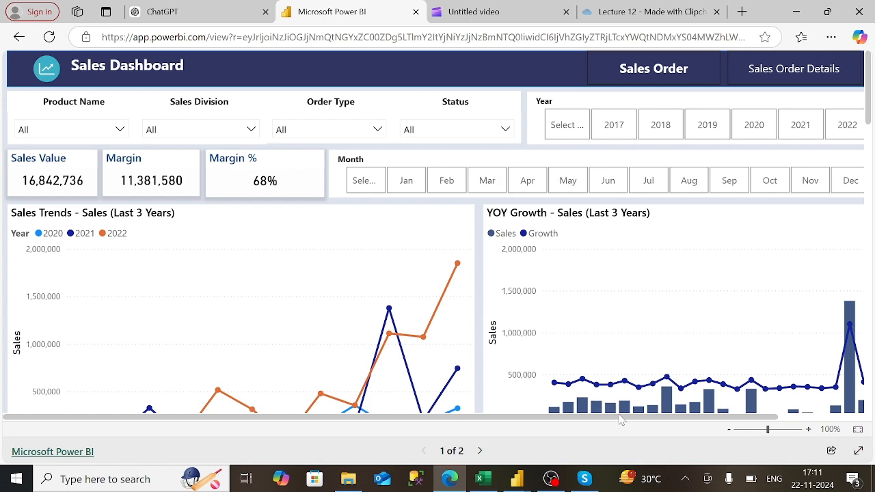
{"action": "left_click_drag", "start_coordinate": [621, 418], "coordinate": [752, 417]}
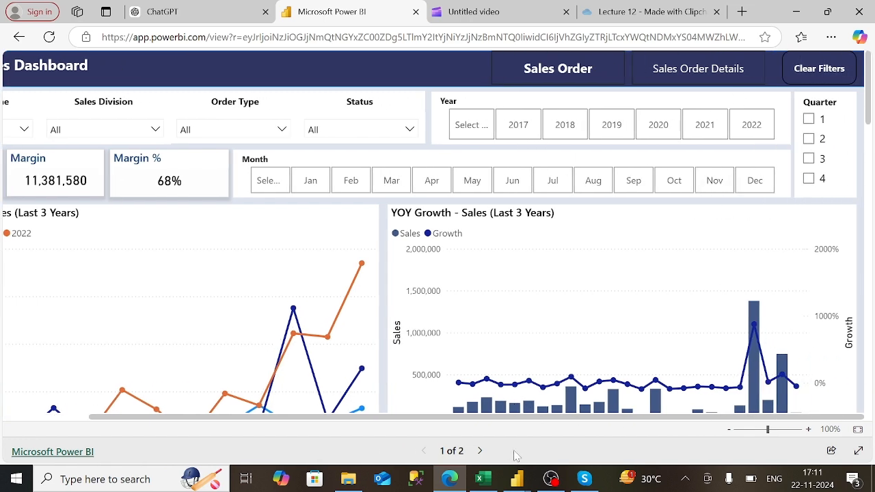
{"action": "left_click", "coordinate": [516, 478]}
{"action": "left_click", "coordinate": [487, 446]}
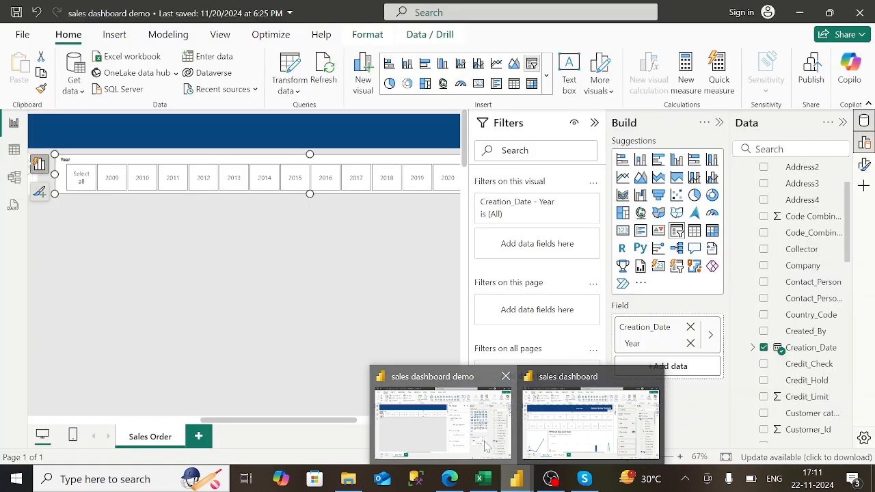
- Expand the Creation_Date Year filter card and switch it to Basic filtering
{"action": "left_click", "coordinate": [572, 205]}
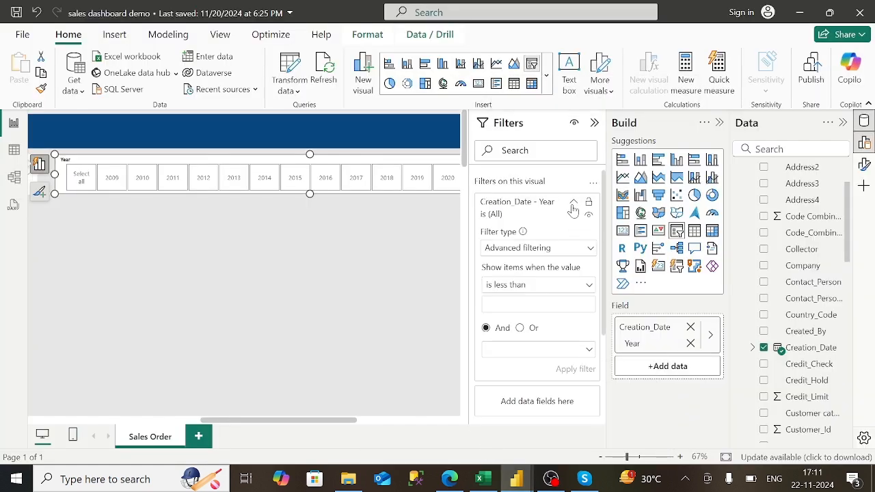
{"action": "left_click", "coordinate": [572, 250]}
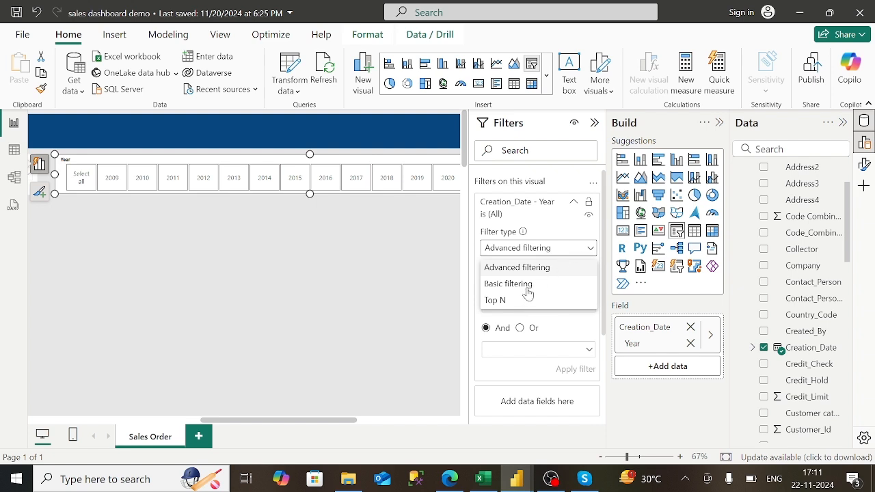
{"action": "left_click", "coordinate": [528, 286]}
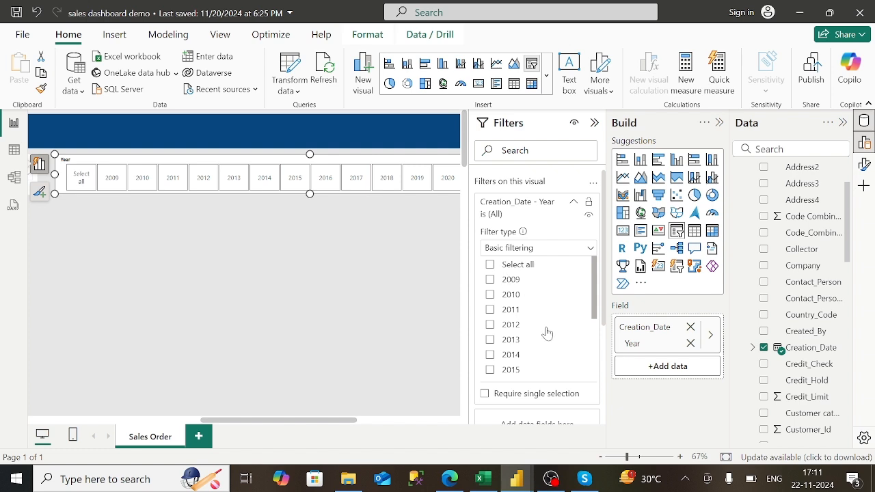
- Check years 2017 through 2022, then collapse the filter card and Filters pane
{"action": "scroll", "coordinate": [547, 333], "scroll_direction": "down", "scroll_amount": 1}
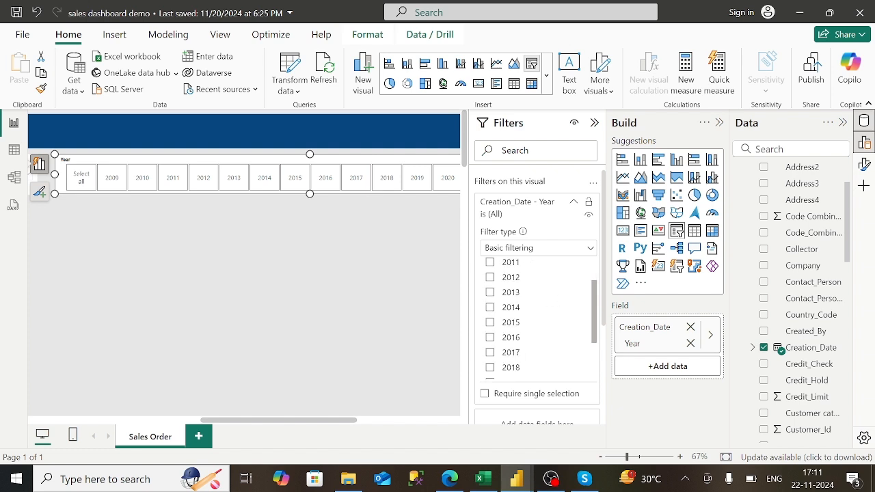
{"action": "left_click", "coordinate": [490, 352]}
{"action": "left_click", "coordinate": [491, 368]}
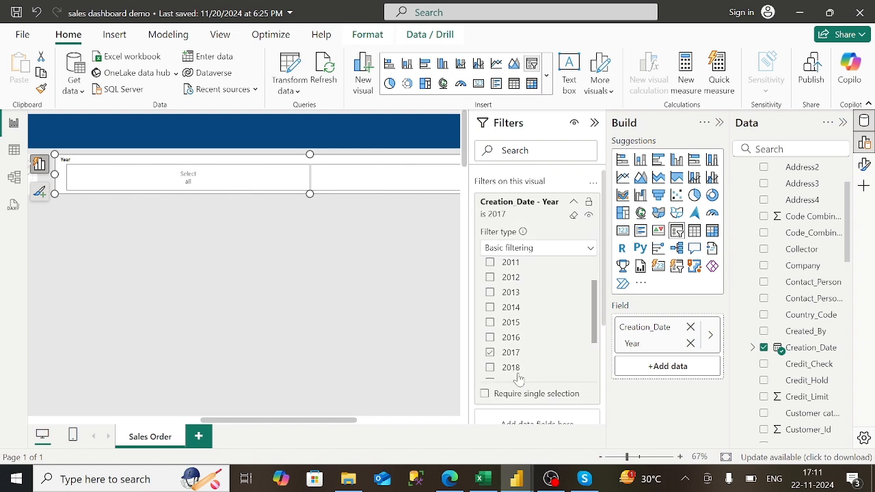
{"action": "scroll", "coordinate": [527, 376], "scroll_direction": "down", "scroll_amount": 2}
{"action": "left_click", "coordinate": [491, 305]}
{"action": "left_click", "coordinate": [490, 321]}
{"action": "left_click", "coordinate": [490, 336]}
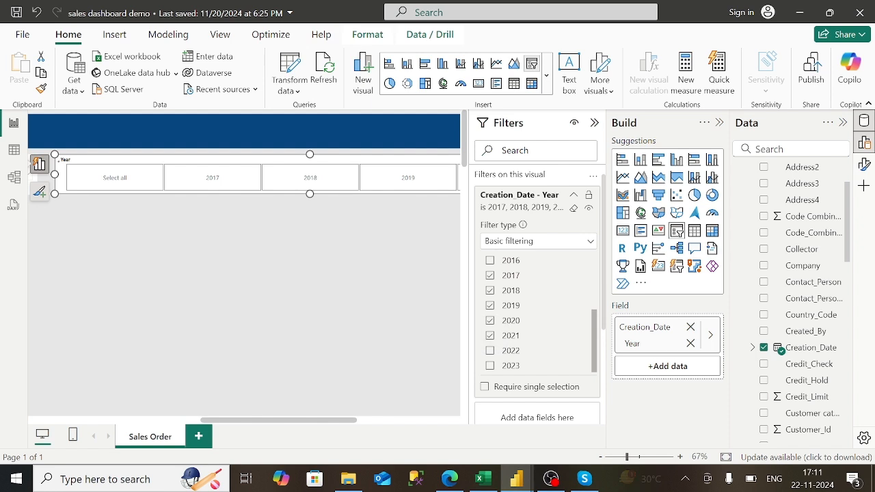
{"action": "left_click", "coordinate": [490, 366]}
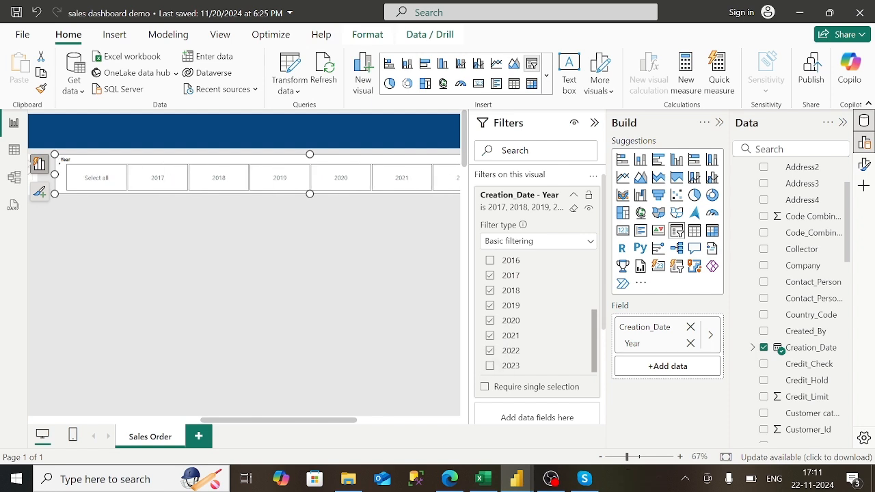
{"action": "left_click", "coordinate": [574, 199]}
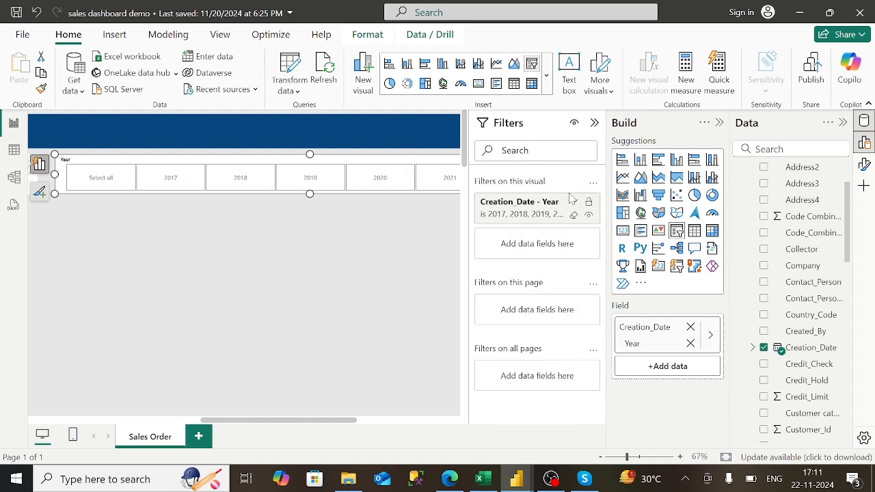
{"action": "left_click", "coordinate": [592, 125]}
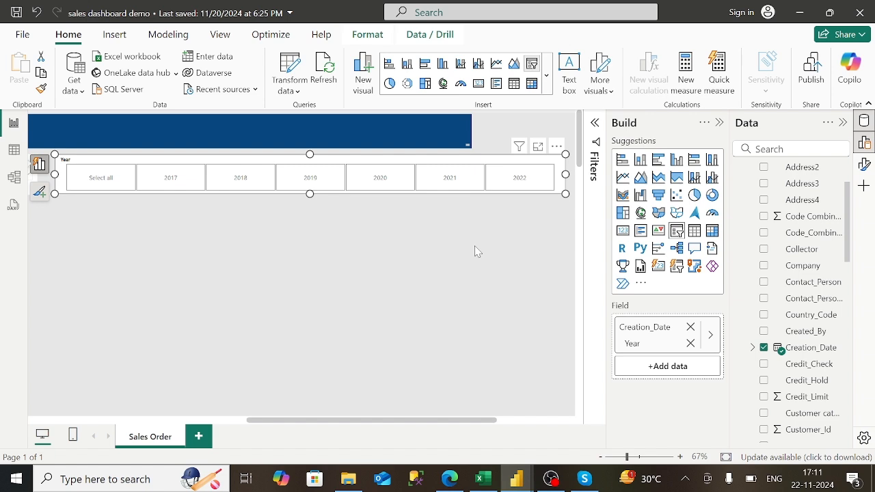
- Deselect the Year slicer, collapse the Build pane and scroll across the canvas
{"action": "left_click", "coordinate": [561, 268]}
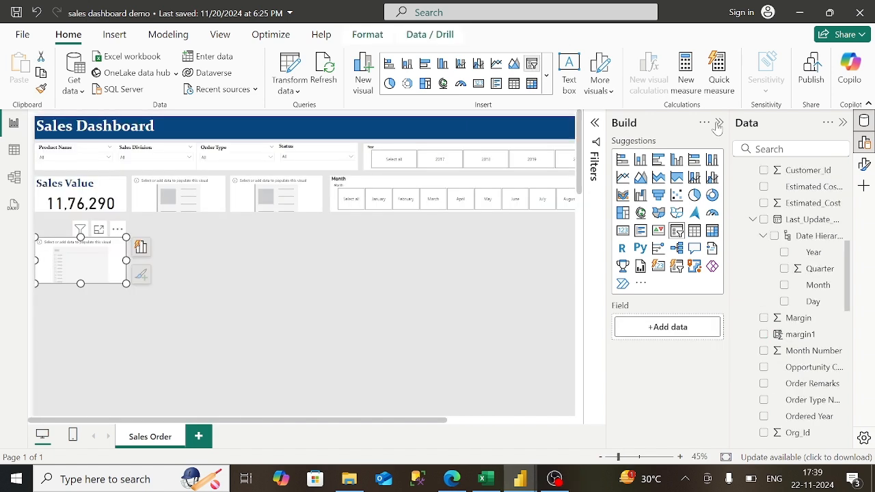
{"action": "left_click", "coordinate": [718, 125]}
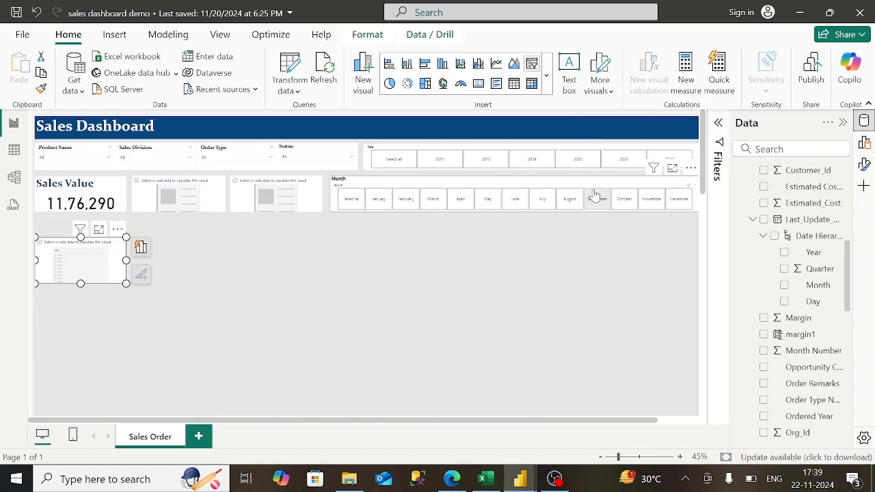
{"action": "left_click_drag", "start_coordinate": [629, 422], "coordinate": [697, 421]}
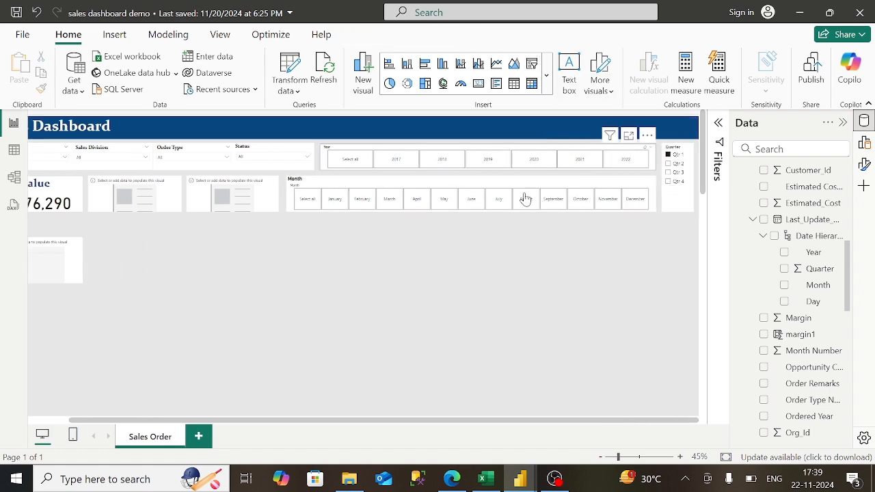
{"action": "left_click_drag", "start_coordinate": [319, 421], "coordinate": [150, 427]}
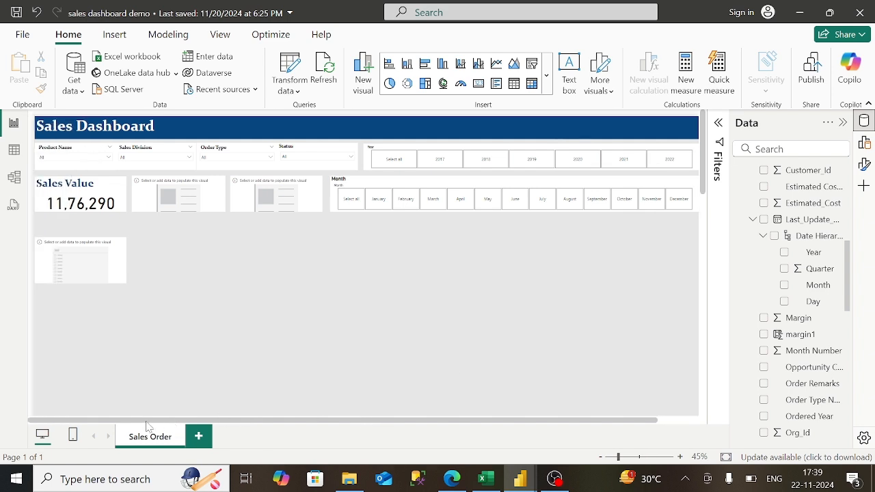
- Select the empty card beside Sales Value and glance at the published report in Edge
{"action": "left_click", "coordinate": [208, 212]}
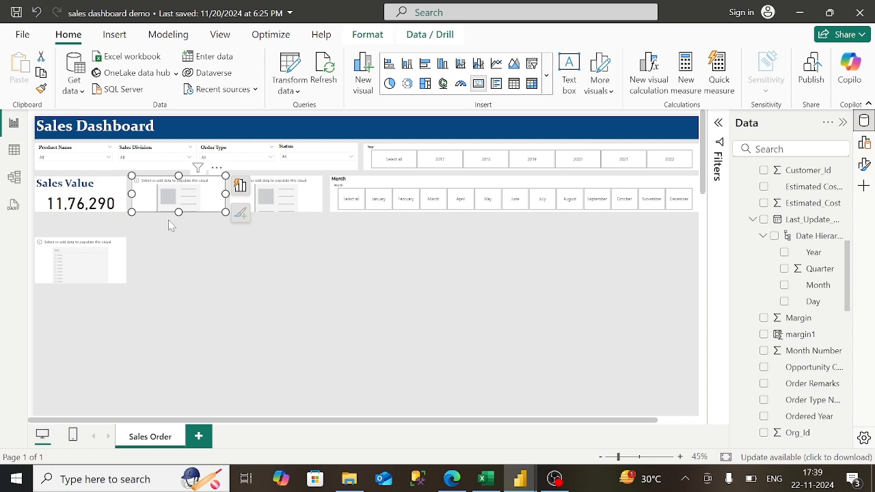
{"action": "left_click", "coordinate": [452, 478]}
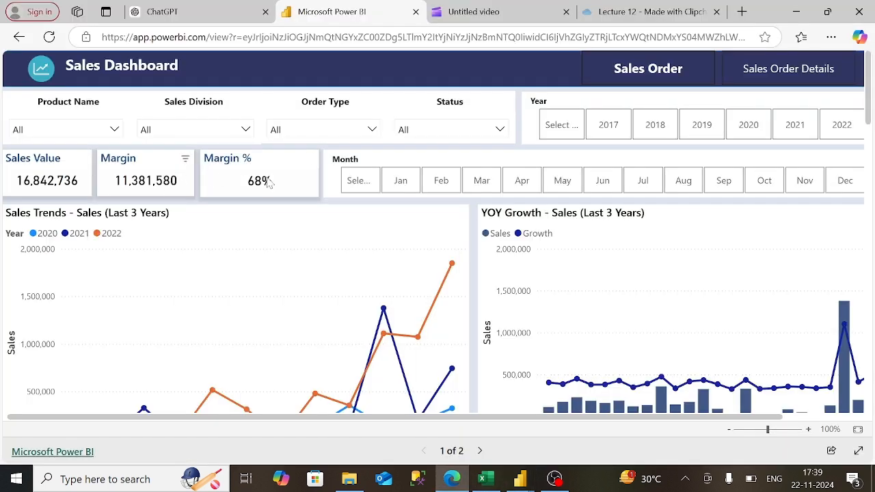
{"action": "left_click", "coordinate": [520, 479]}
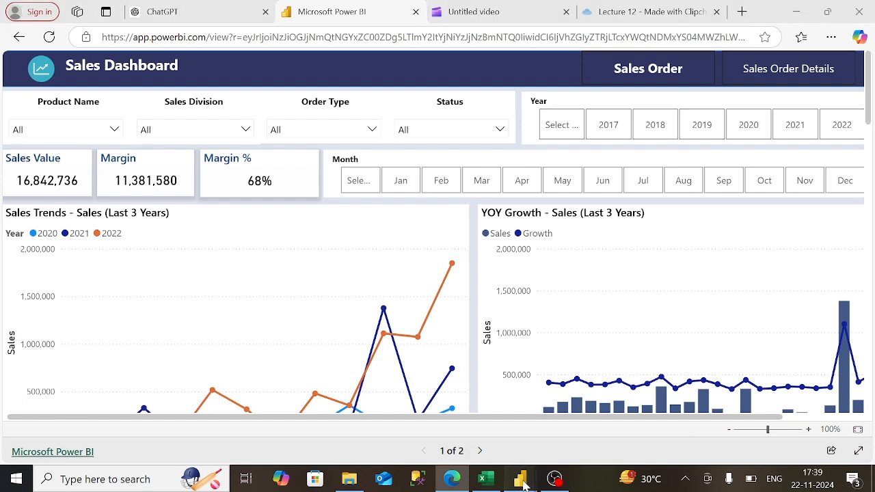
{"action": "left_click", "coordinate": [466, 432]}
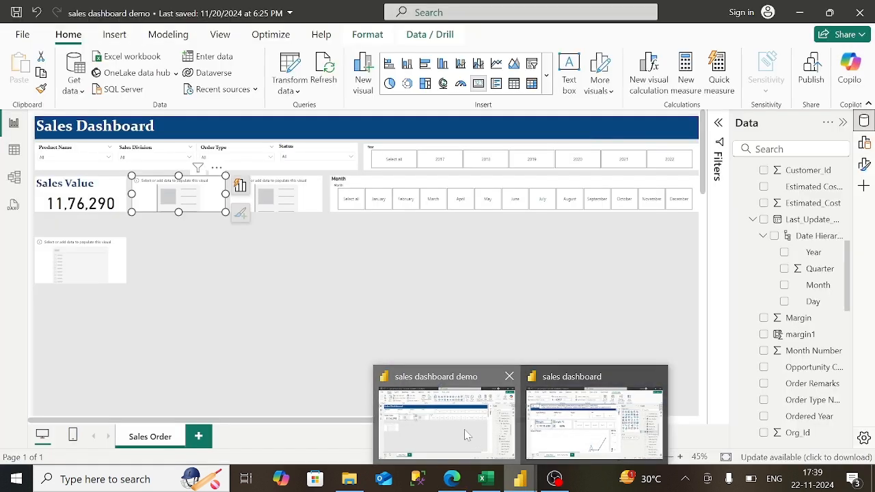
- After checking margin1's formula, drop margin1 into the empty card so it shows 782.49K
{"action": "left_click", "coordinate": [793, 335]}
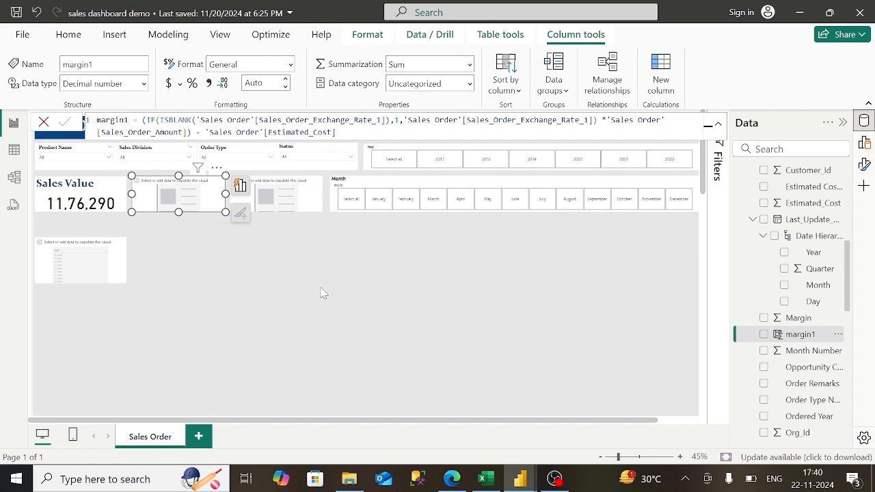
{"action": "left_click", "coordinate": [441, 231]}
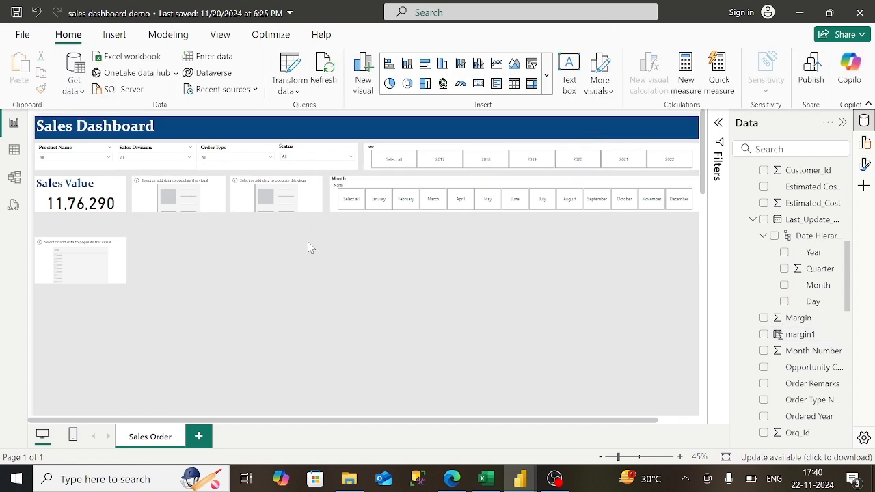
{"action": "left_click", "coordinate": [199, 201]}
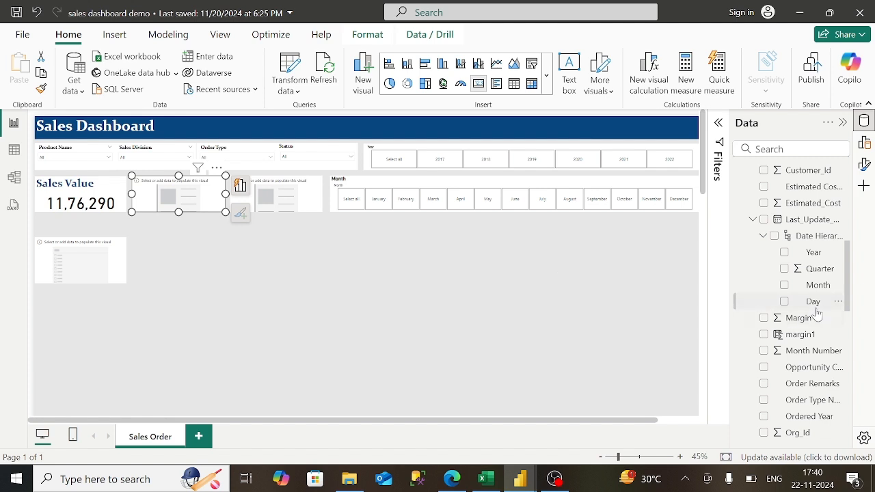
{"action": "left_click_drag", "start_coordinate": [814, 324], "coordinate": [205, 190]}
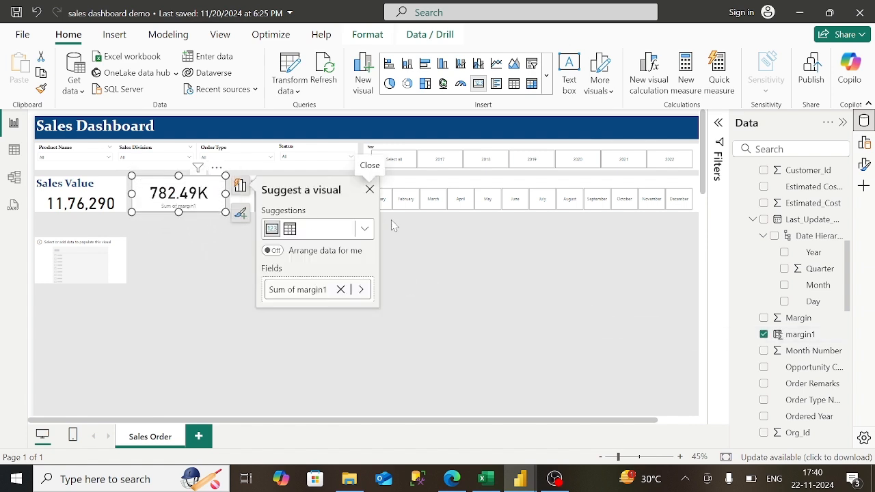
{"action": "left_click", "coordinate": [361, 290]}
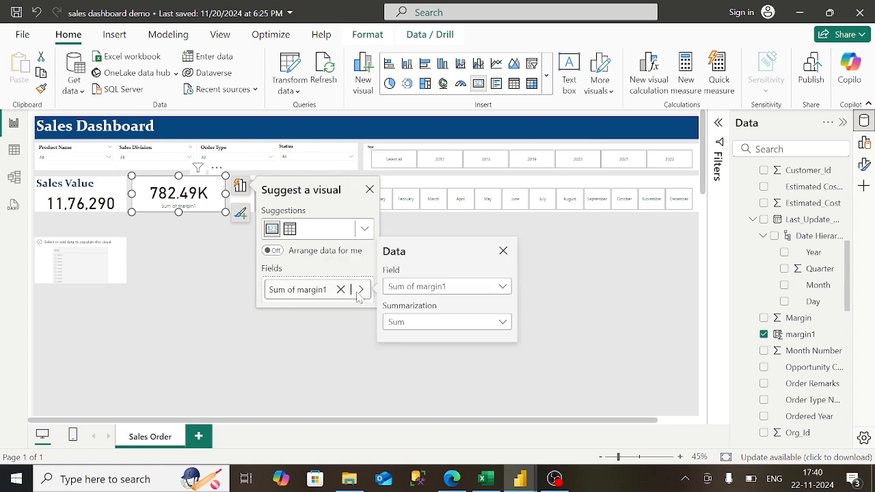
{"action": "left_click", "coordinate": [602, 264]}
{"action": "left_click", "coordinate": [864, 165]}
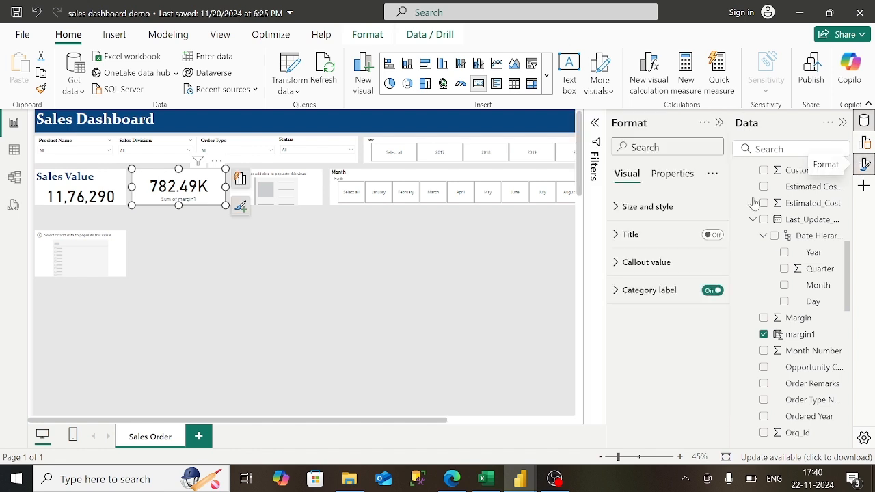
- Turn on the Margin card's title, enter 'Mar' and keep the Heading 3 style
{"action": "left_click", "coordinate": [711, 235]}
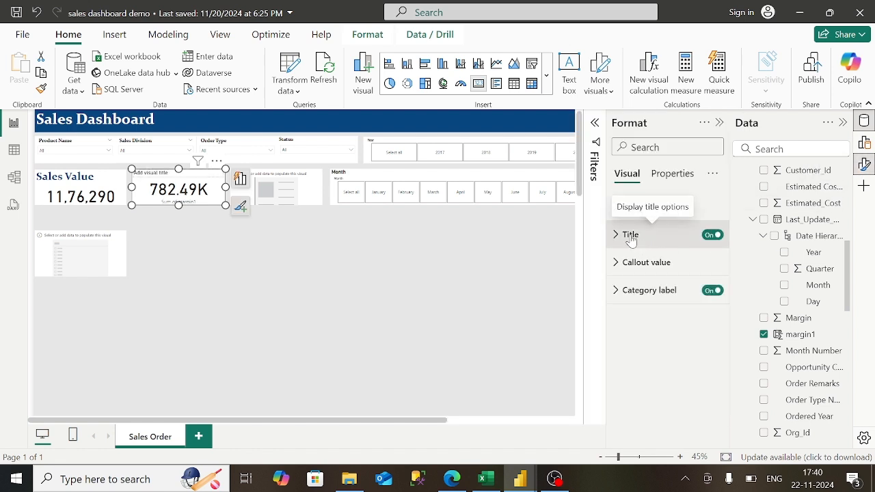
{"action": "left_click", "coordinate": [631, 236]}
{"action": "left_click", "coordinate": [650, 302]}
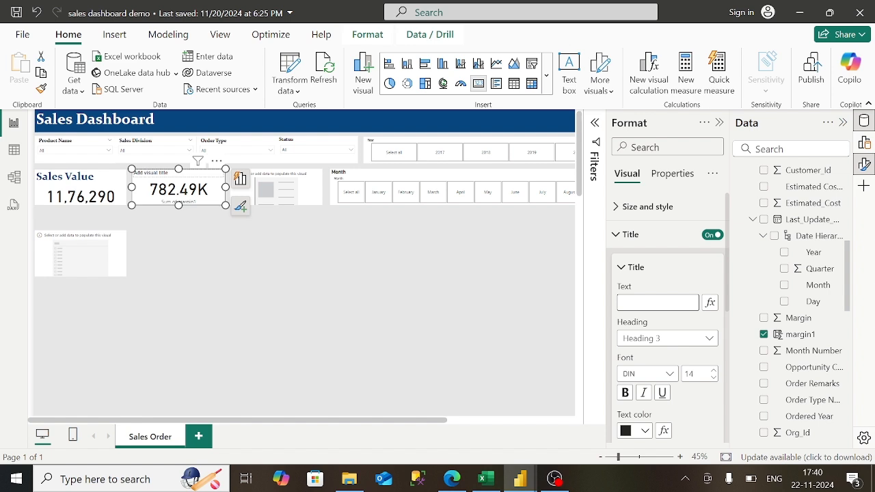
{"action": "type", "text": "Margin"}
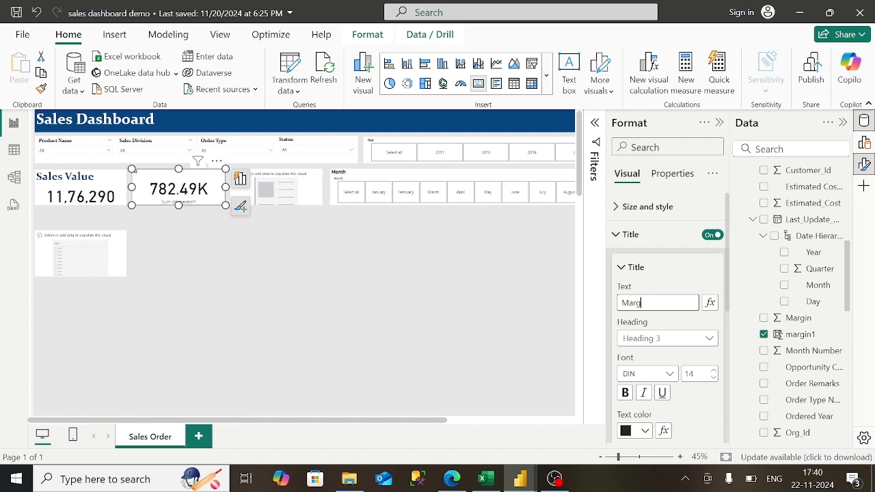
{"action": "left_click", "coordinate": [683, 338]}
{"action": "left_click", "coordinate": [661, 388]}
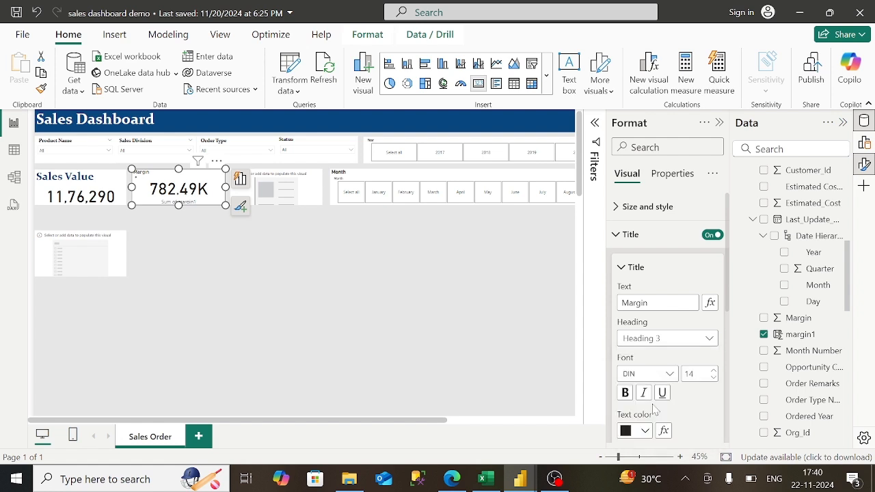
- Set the title font to Constantia in dark blue and turn off the category label
{"action": "left_click", "coordinate": [670, 376]}
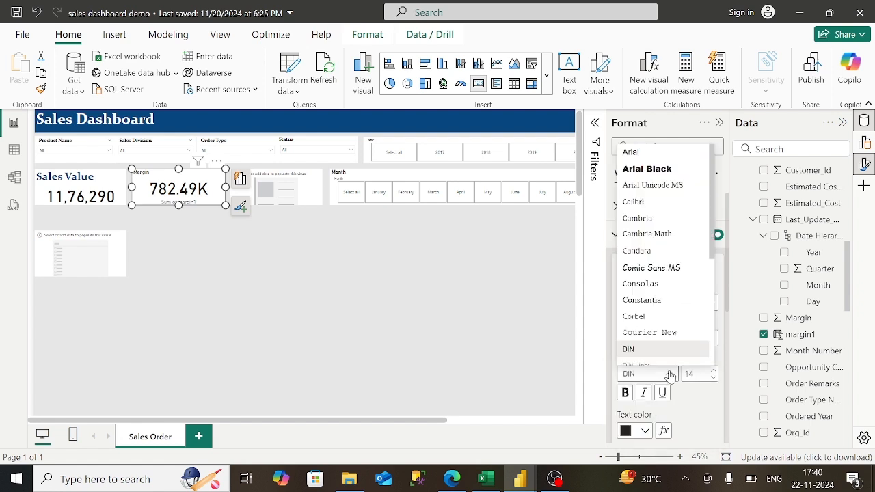
{"action": "left_click", "coordinate": [670, 305]}
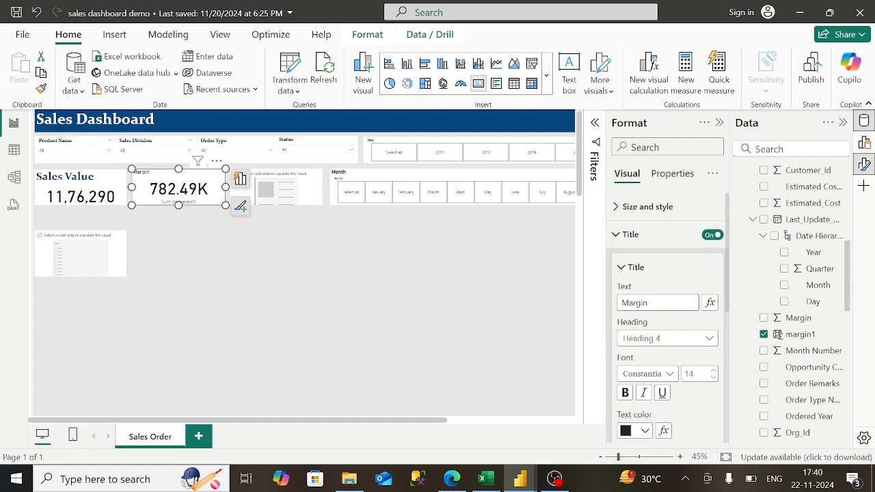
{"action": "left_click", "coordinate": [645, 432]}
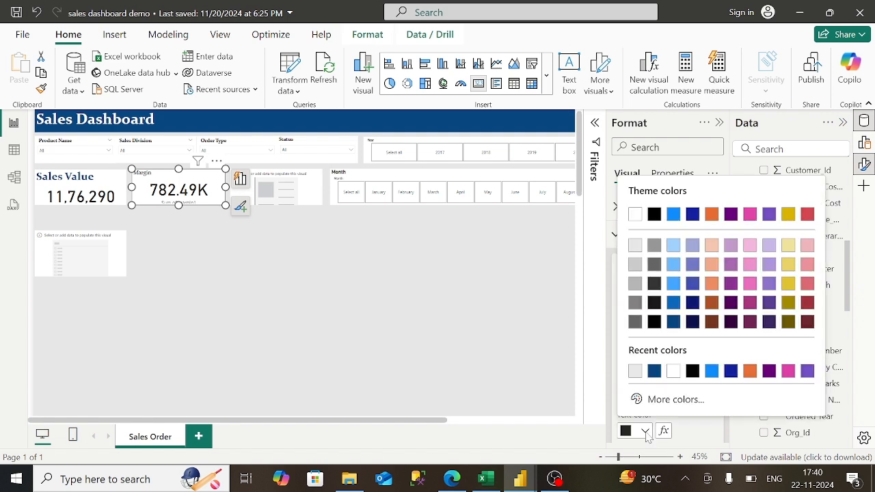
{"action": "left_click", "coordinate": [673, 327]}
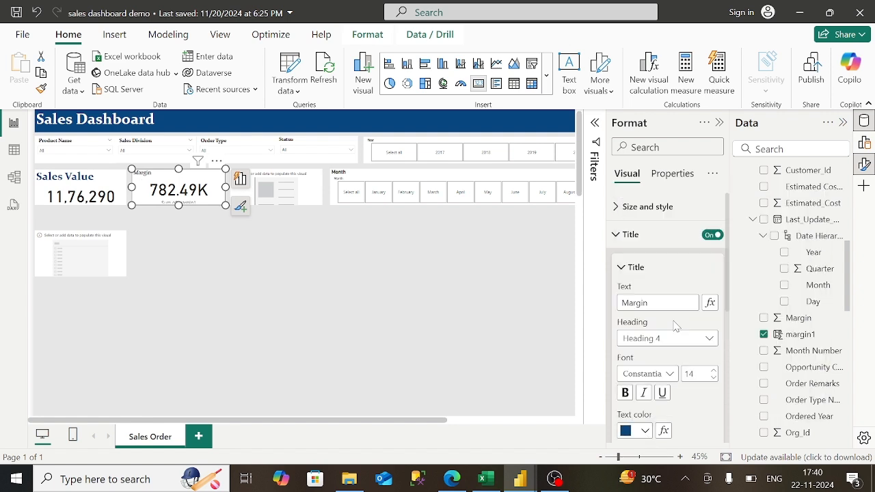
{"action": "left_click", "coordinate": [618, 235]}
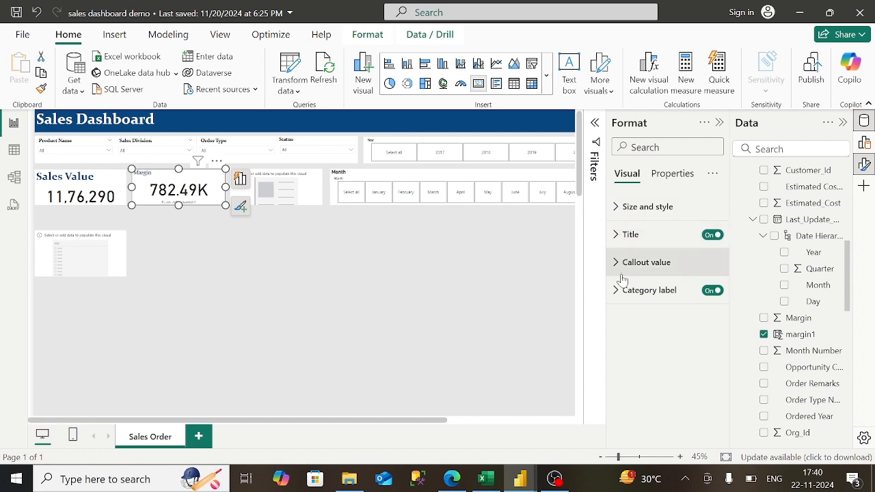
{"action": "left_click", "coordinate": [713, 292]}
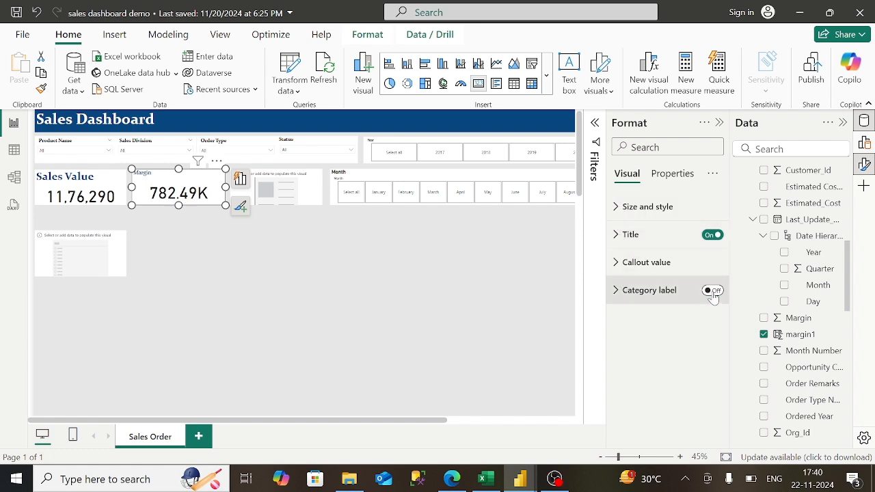
- Compare with the published Sales Dashboard in Edge, then return to the demo file
{"action": "left_click", "coordinate": [451, 481]}
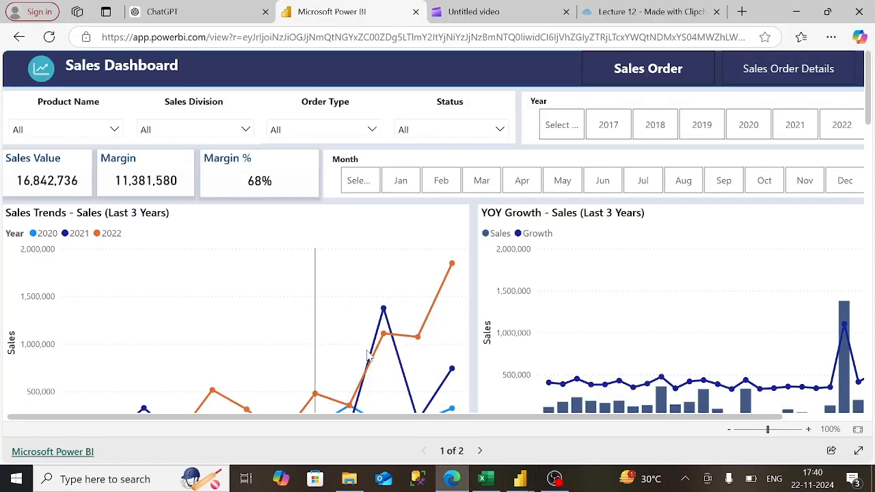
{"action": "mouse_move", "coordinate": [522, 483]}
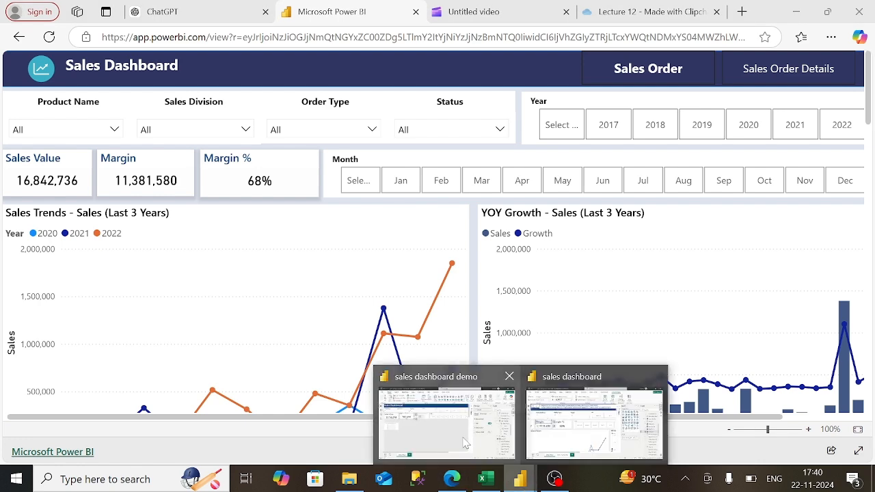
{"action": "left_click", "coordinate": [451, 410]}
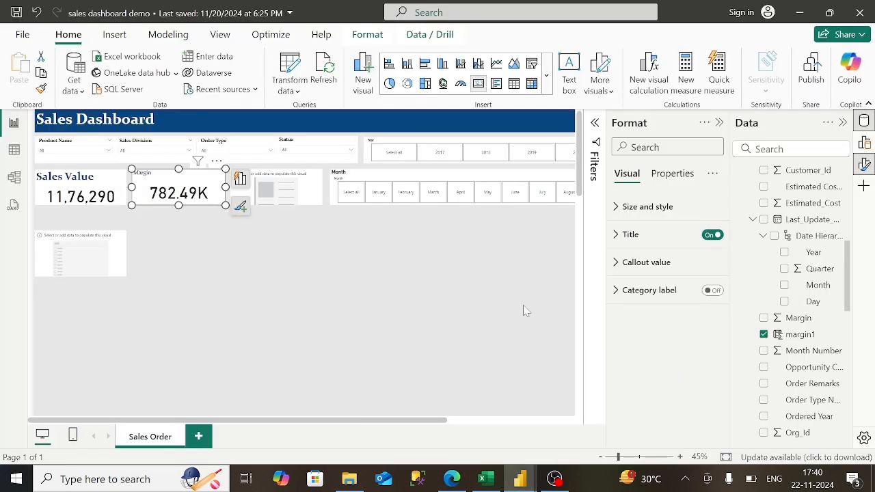
- Set the Margin card's callout Display units to None, then deselect the card
{"action": "left_click", "coordinate": [620, 268]}
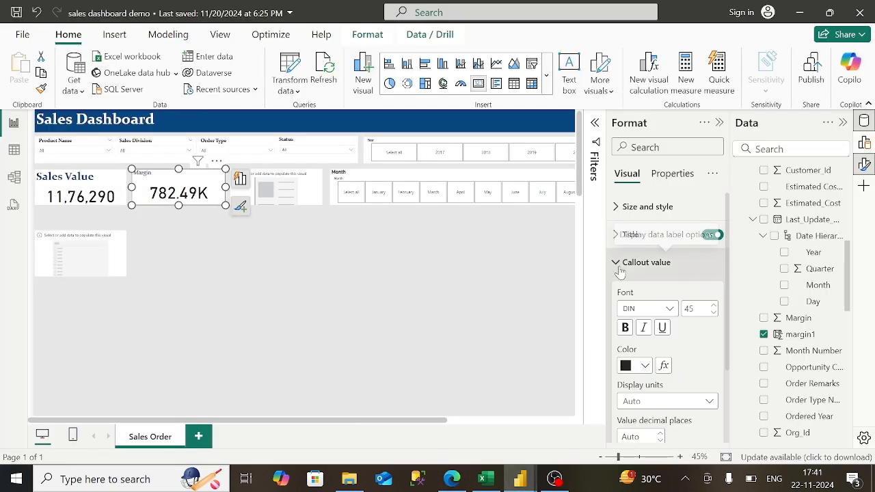
{"action": "left_click", "coordinate": [666, 402]}
{"action": "left_click", "coordinate": [672, 324]}
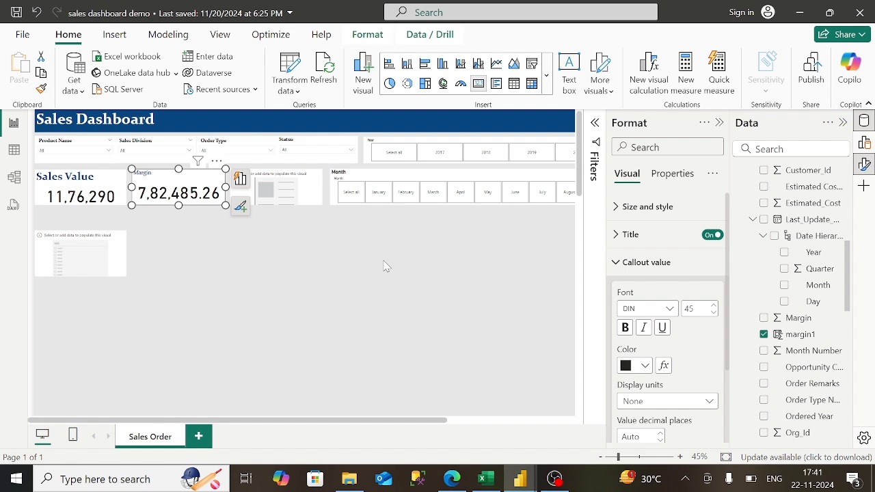
{"action": "left_click", "coordinate": [292, 210]}
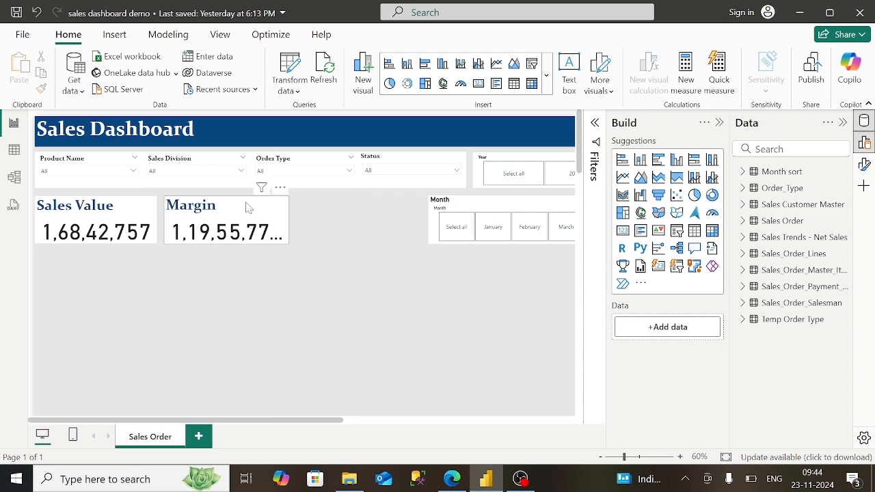
- Add a new Card visual beside the Margin card and browse the Sales Customer Master and Sales Order tables
{"action": "left_click", "coordinate": [623, 232]}
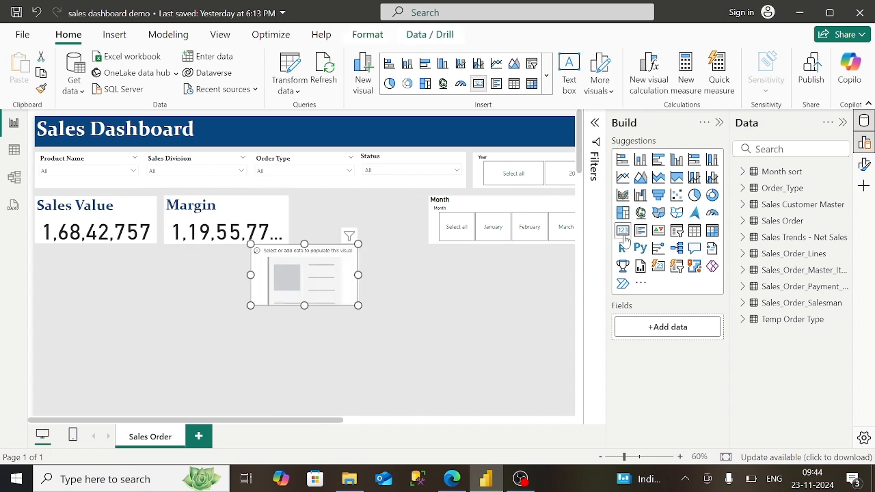
{"action": "left_click_drag", "start_coordinate": [305, 277], "coordinate": [350, 232]}
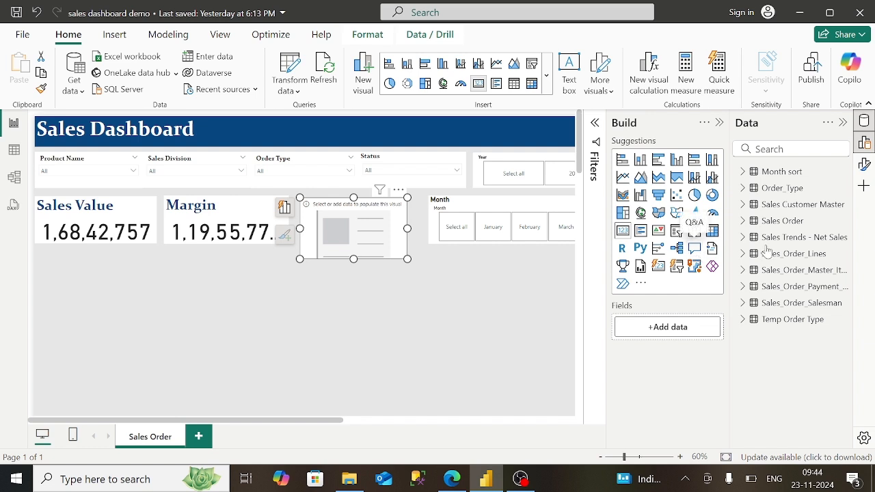
{"action": "left_click", "coordinate": [742, 207]}
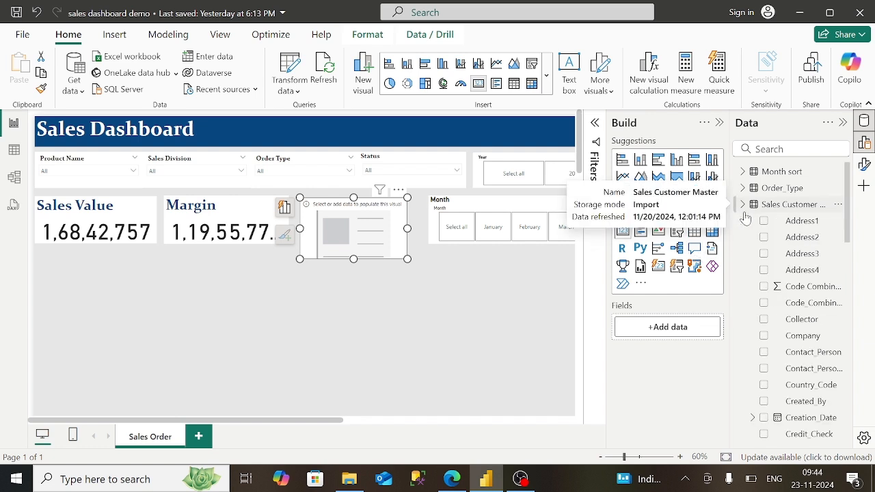
{"action": "left_click", "coordinate": [742, 207]}
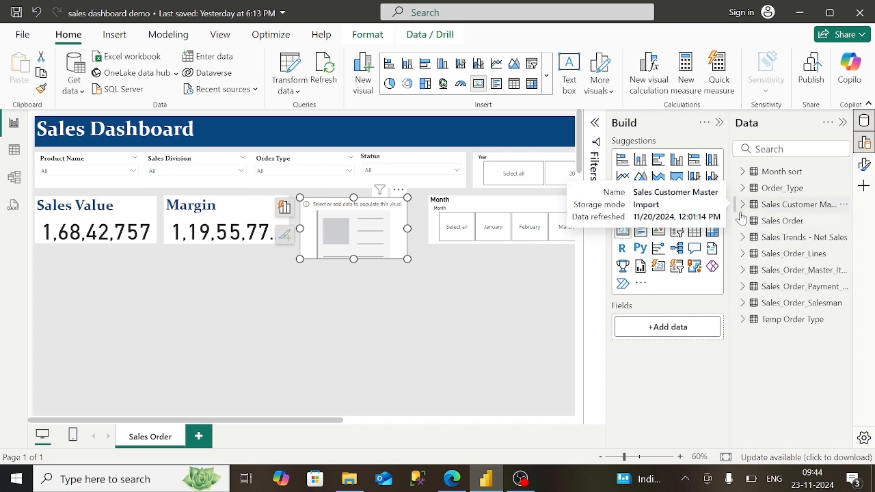
{"action": "left_click", "coordinate": [742, 222]}
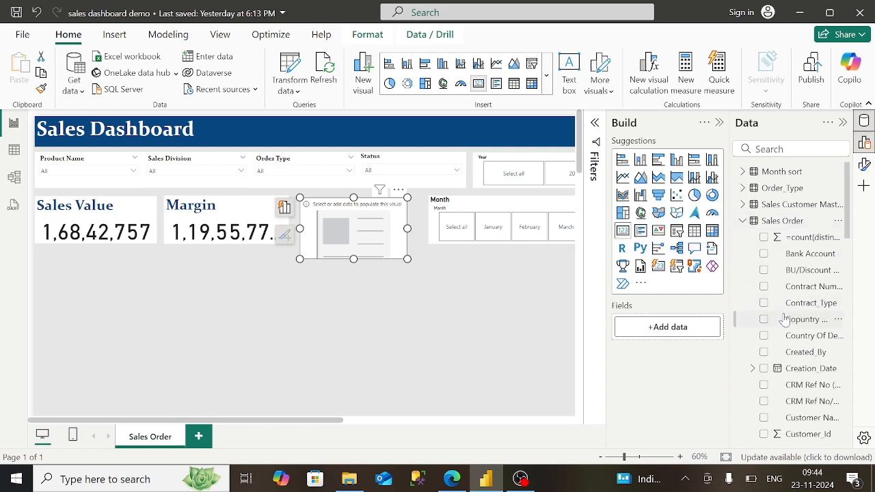
{"action": "left_click", "coordinate": [744, 222]}
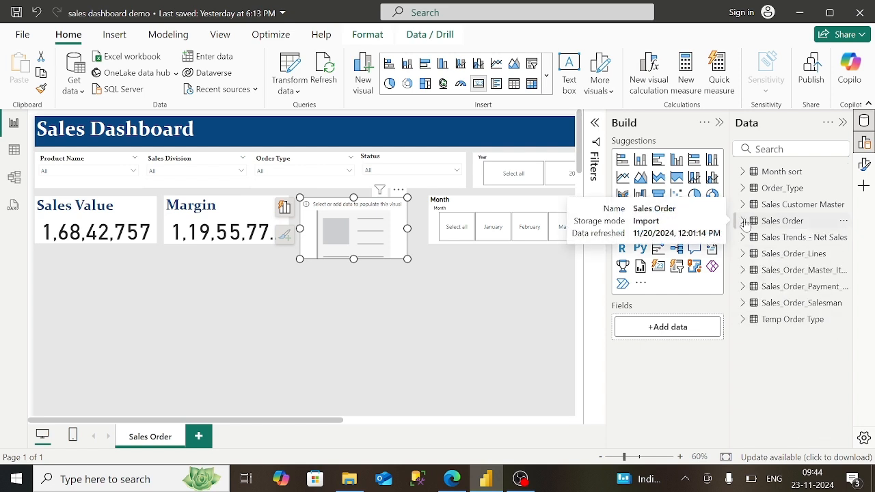
- Browse Sales_Order_Lines fields, then search the Data pane for 'mar' and select a matching result
{"action": "left_click", "coordinate": [743, 255]}
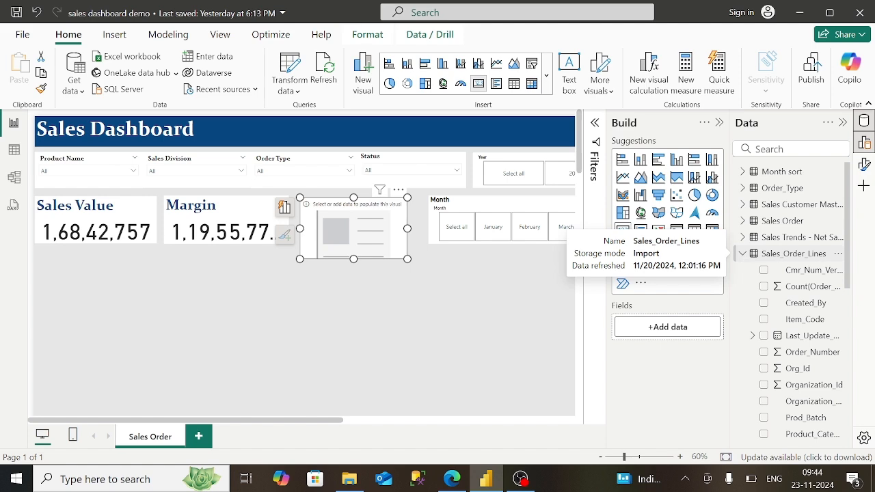
{"action": "scroll", "coordinate": [744, 259], "scroll_direction": "down", "scroll_amount": 10}
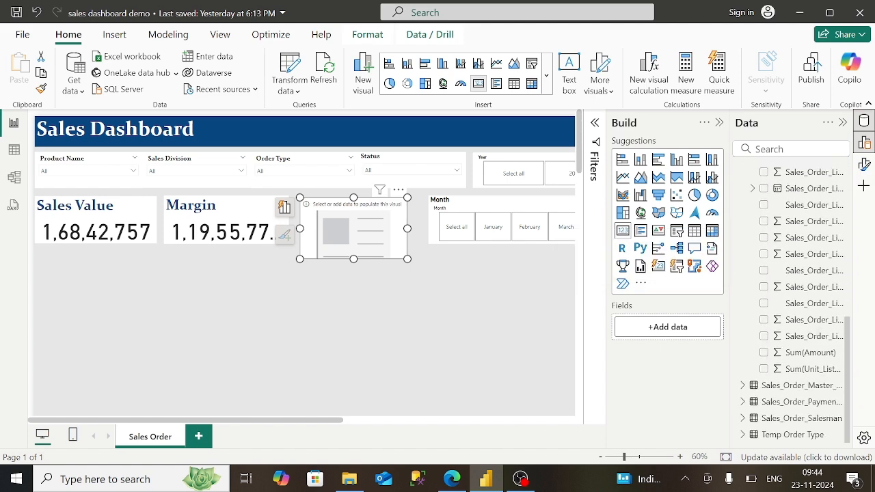
{"action": "scroll", "coordinate": [792, 301], "scroll_direction": "up", "scroll_amount": 12}
{"action": "scroll", "coordinate": [792, 301], "scroll_direction": "down", "scroll_amount": 4}
{"action": "scroll", "coordinate": [792, 301], "scroll_direction": "down", "scroll_amount": 5}
{"action": "scroll", "coordinate": [792, 301], "scroll_direction": "up", "scroll_amount": 6}
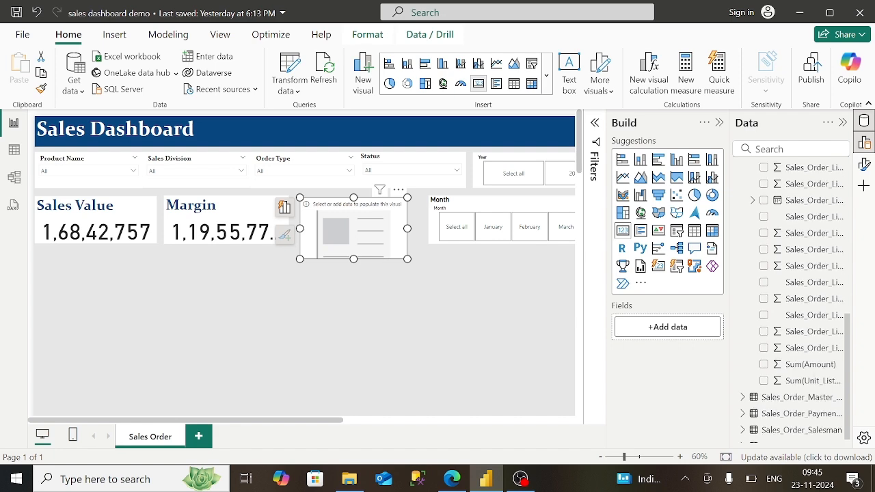
{"action": "scroll", "coordinate": [792, 301], "scroll_direction": "up", "scroll_amount": 3}
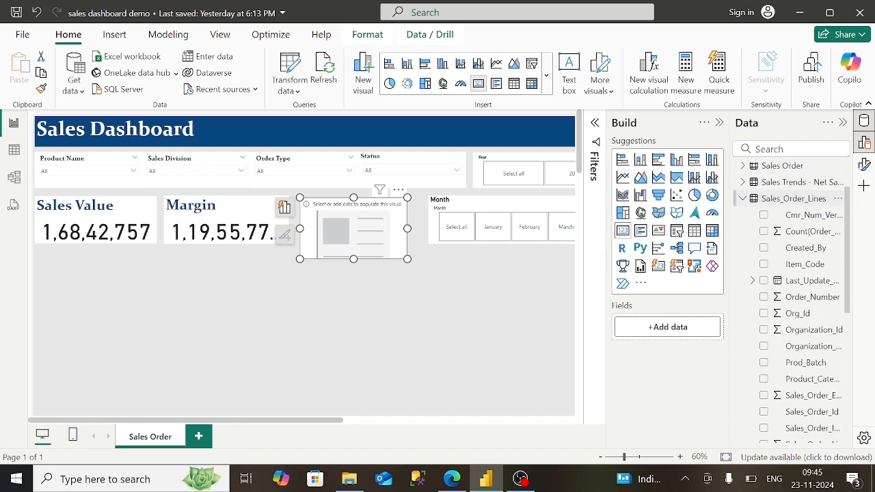
{"action": "left_click", "coordinate": [743, 253]}
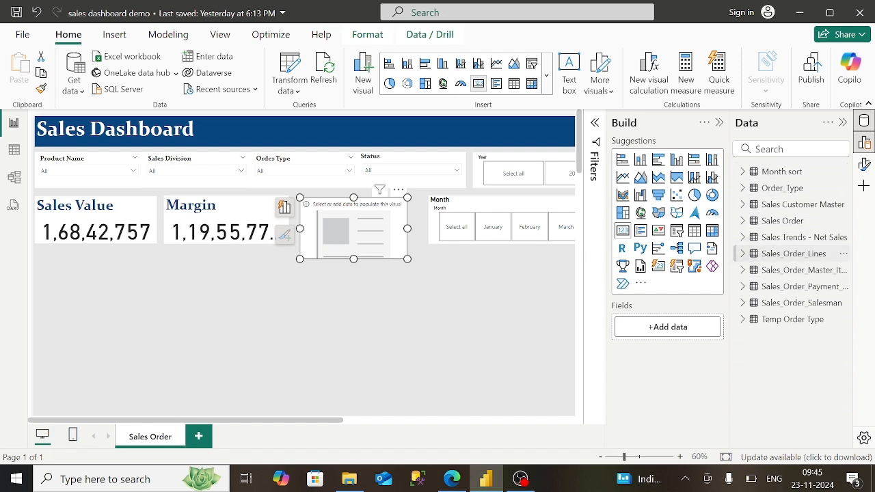
{"action": "left_click", "coordinate": [793, 270]}
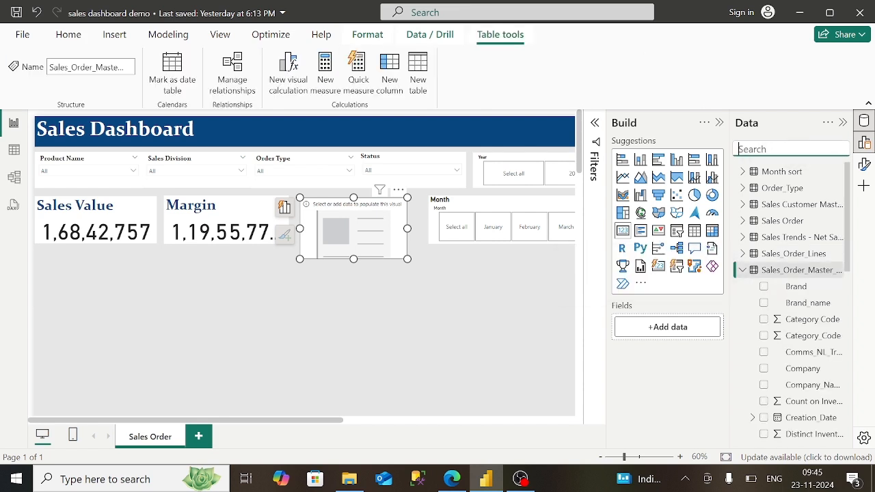
{"action": "type", "text": "mar"}
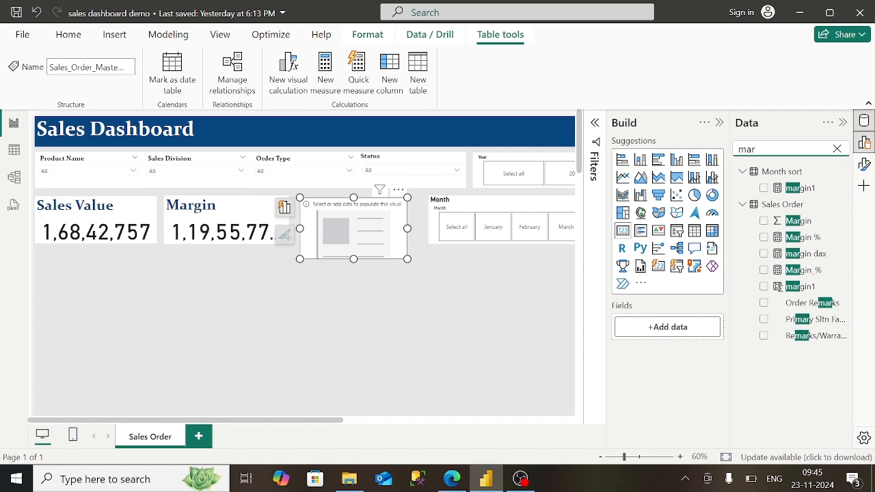
{"action": "left_click", "coordinate": [748, 176]}
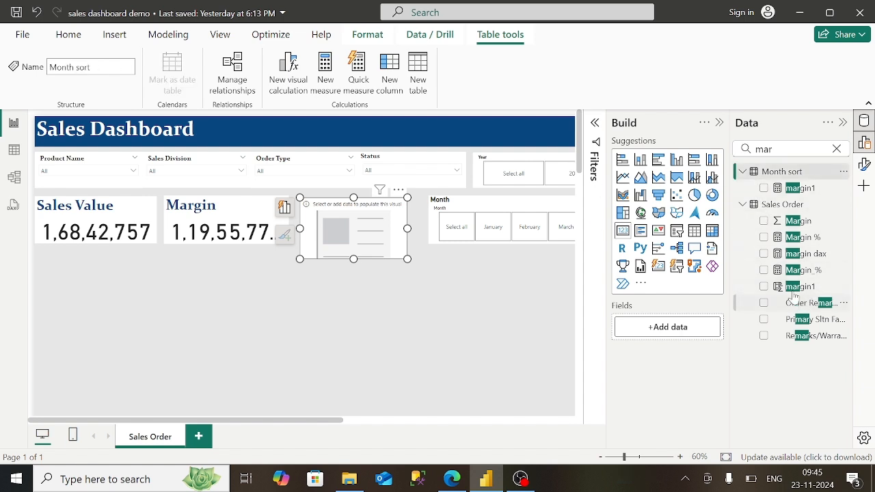
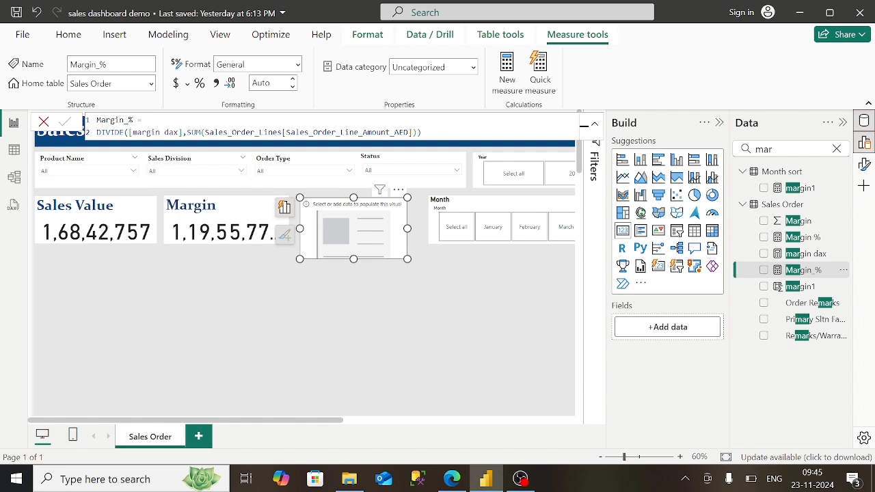
- Inspect the margin dax and Margin % measure formulas, then clear the Data pane search
{"action": "left_click", "coordinate": [790, 262]}
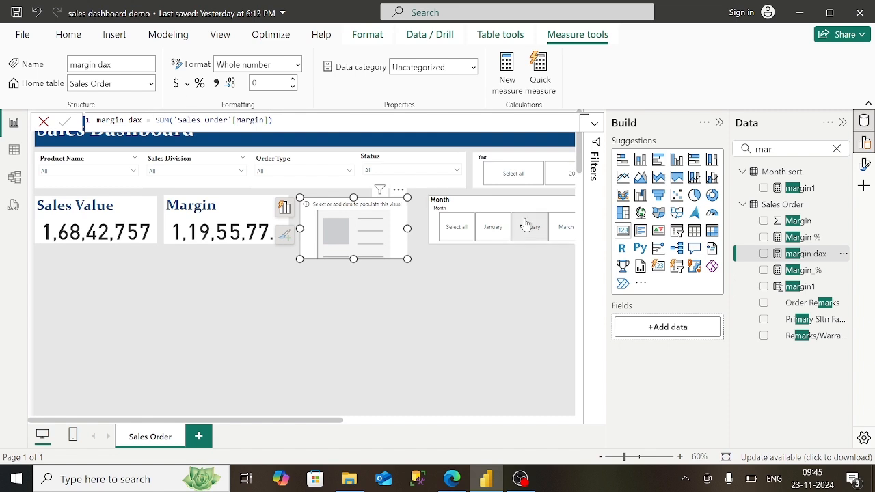
{"action": "left_click", "coordinate": [812, 240]}
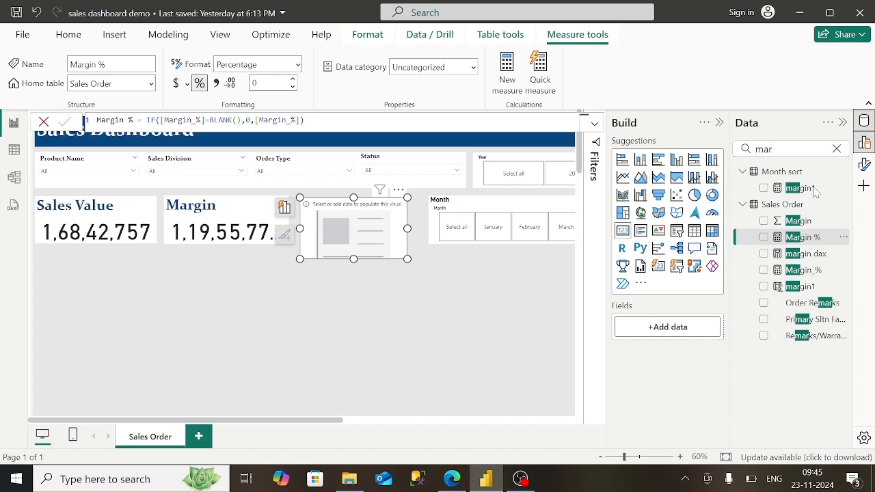
{"action": "left_click", "coordinate": [837, 148]}
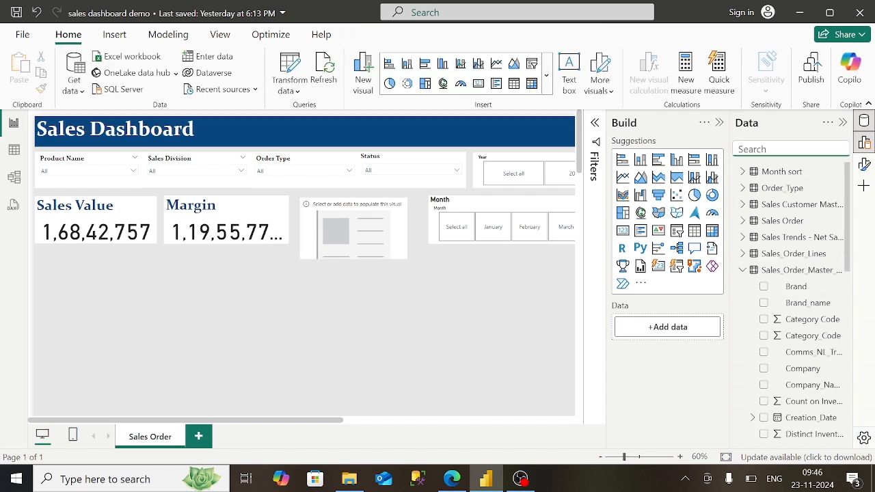
- Search 'marg' and try adding Margin % to the empty placeholder visual
{"action": "type", "text": "marg"}
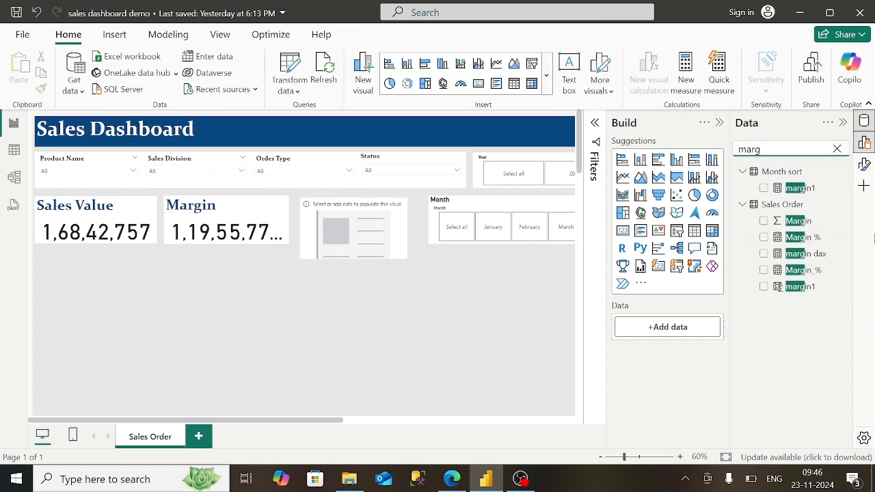
{"action": "left_click_drag", "start_coordinate": [812, 238], "coordinate": [693, 367]}
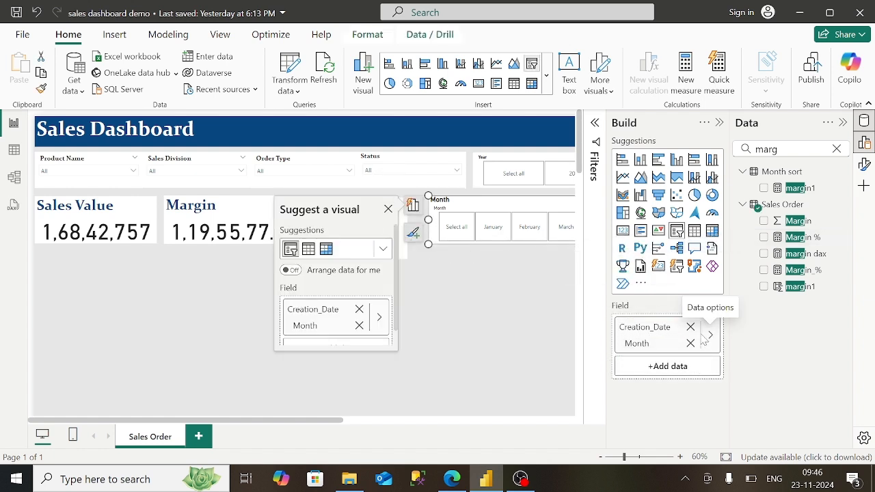
{"action": "left_click", "coordinate": [692, 332]}
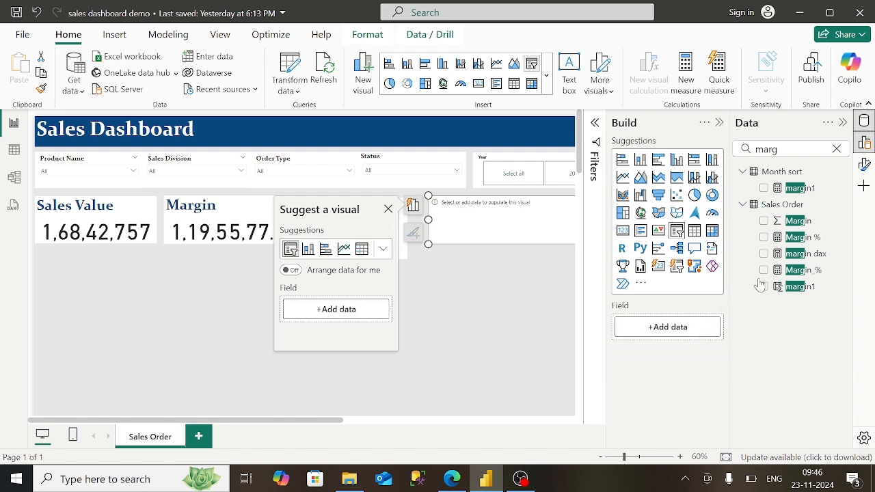
{"action": "left_click_drag", "start_coordinate": [794, 242], "coordinate": [697, 334]}
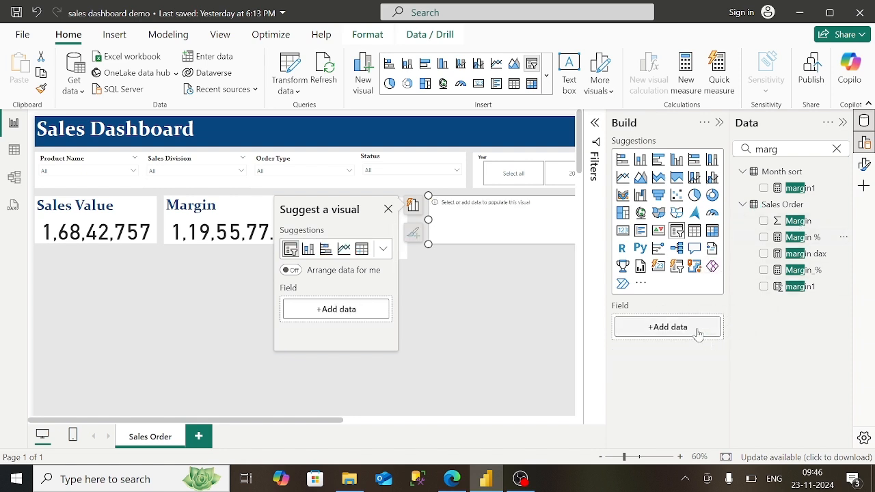
{"action": "left_click_drag", "start_coordinate": [795, 238], "coordinate": [684, 337]}
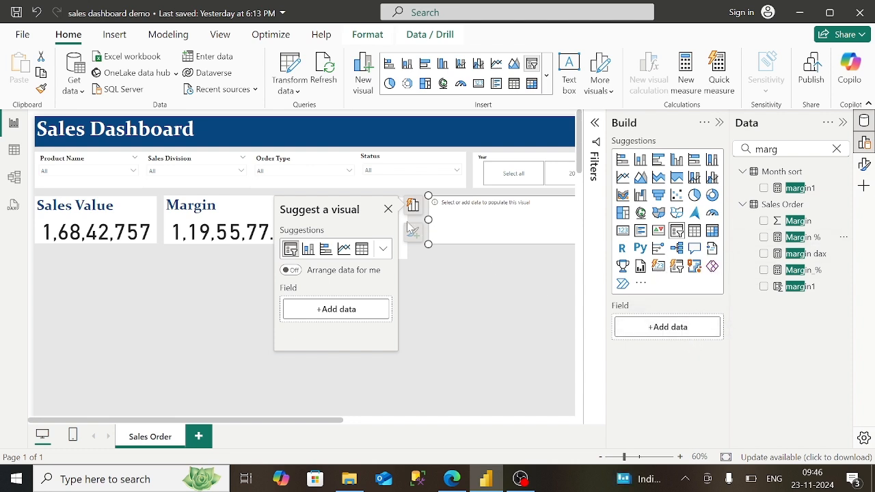
{"action": "left_click", "coordinate": [387, 209]}
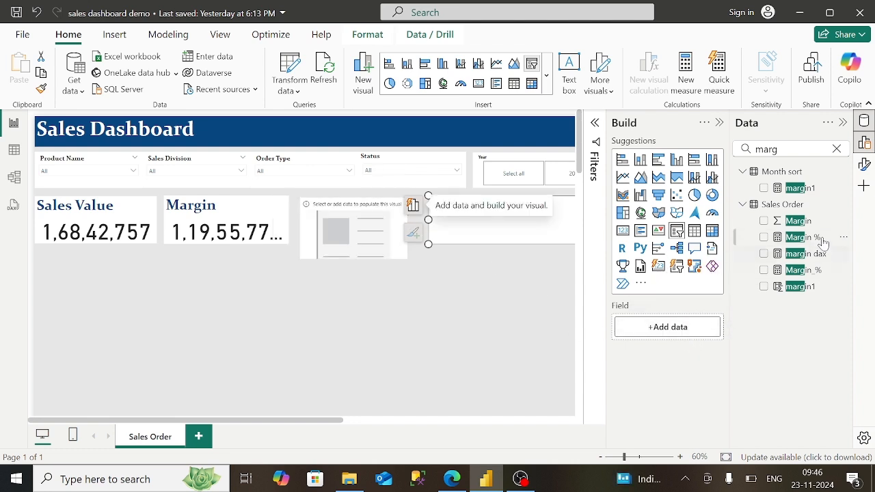
{"action": "left_click_drag", "start_coordinate": [819, 240], "coordinate": [694, 338]}
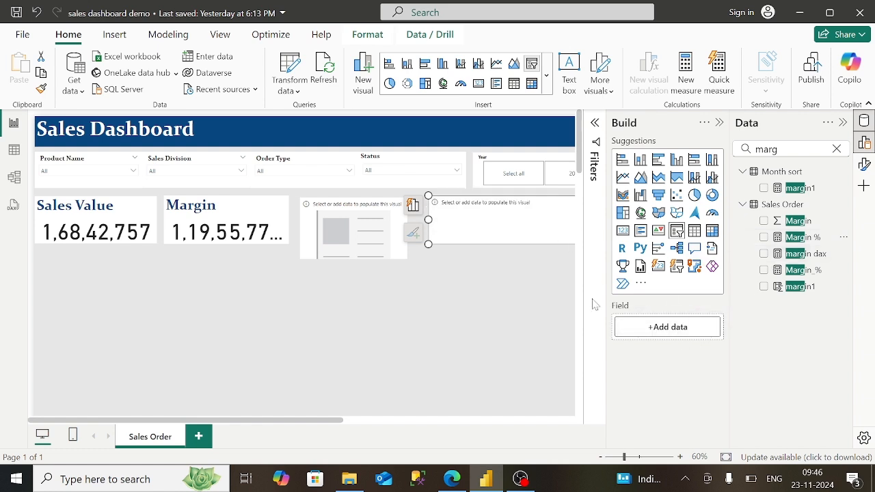
- Undo the Month slicer's removed date fields and move the placeholder below the Margin card
{"action": "left_click", "coordinate": [39, 15]}
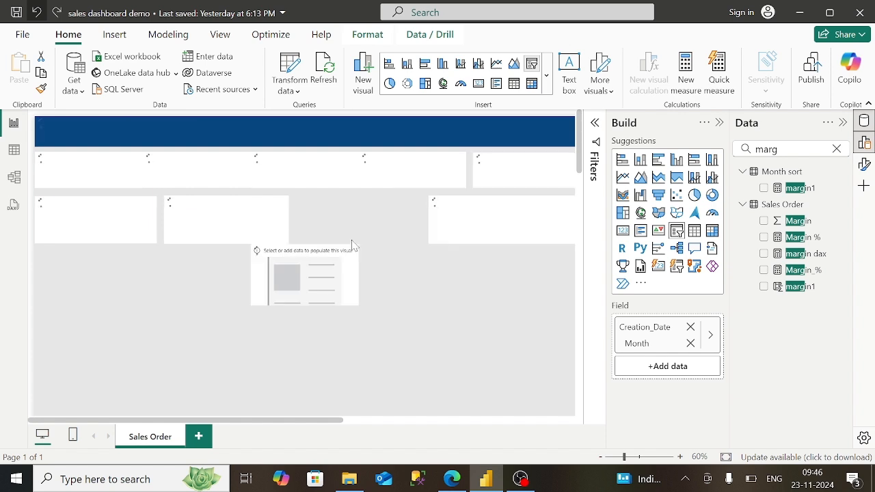
{"action": "left_click", "coordinate": [327, 266]}
{"action": "left_click_drag", "start_coordinate": [328, 266], "coordinate": [557, 281]}
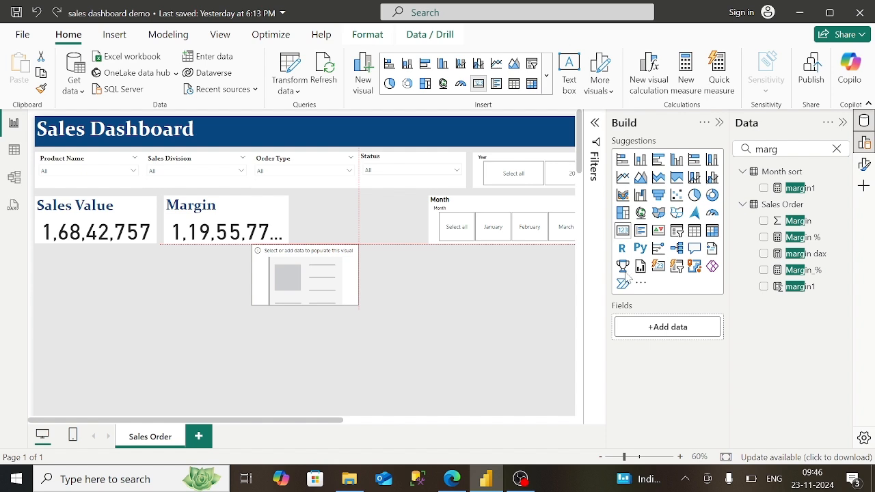
- Turn the placeholder into a Margin % card placed beside the Margin card
{"action": "left_click_drag", "start_coordinate": [793, 237], "coordinate": [683, 328]}
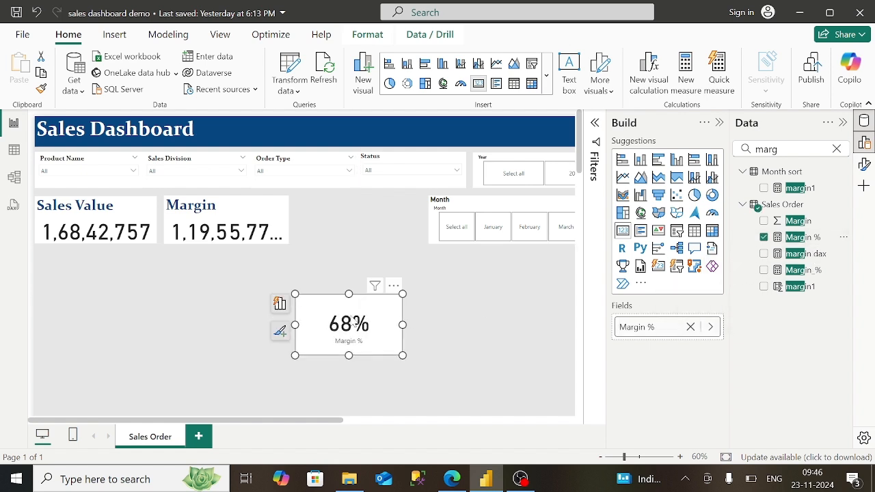
{"action": "left_click_drag", "start_coordinate": [354, 324], "coordinate": [363, 228]}
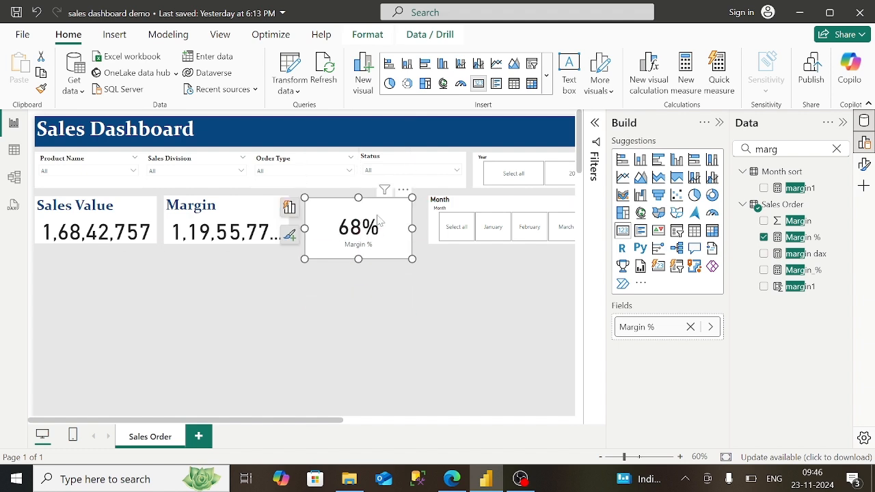
{"action": "left_click", "coordinate": [719, 122]}
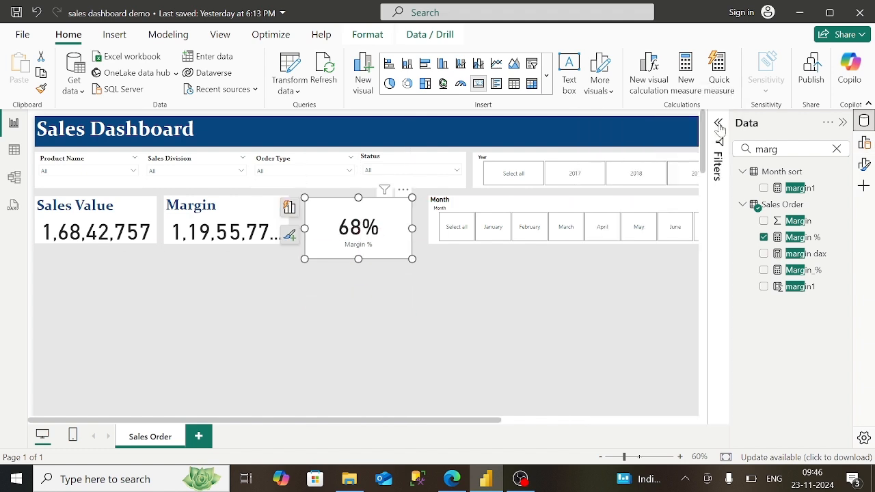
{"action": "left_click", "coordinate": [864, 164]}
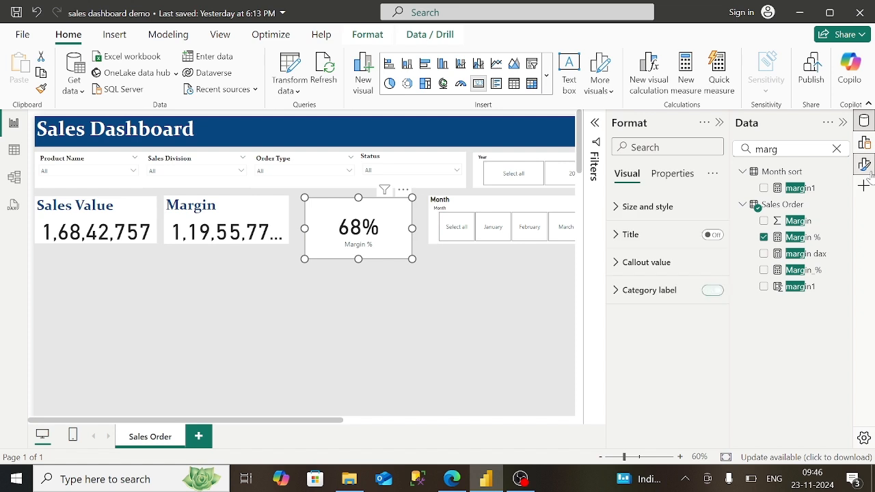
- Give the card a 'Margin %' title in bold dark-blue Constantia, size 26
{"action": "left_click", "coordinate": [711, 235]}
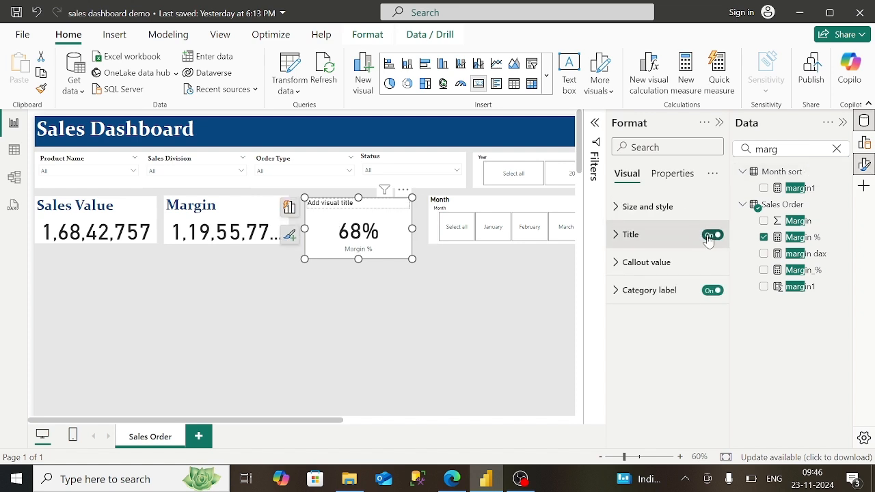
{"action": "left_click", "coordinate": [657, 236]}
{"action": "left_click", "coordinate": [622, 303]}
{"action": "type", "text": "Margin %"}
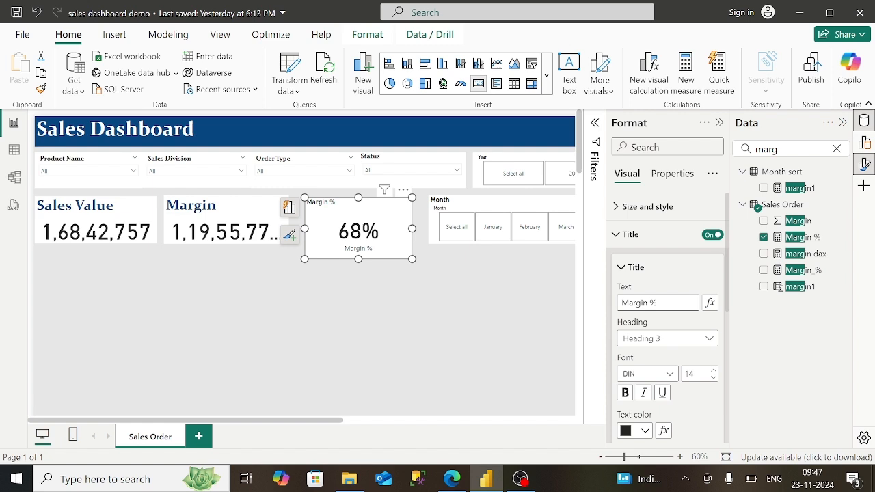
{"action": "left_click", "coordinate": [625, 393]}
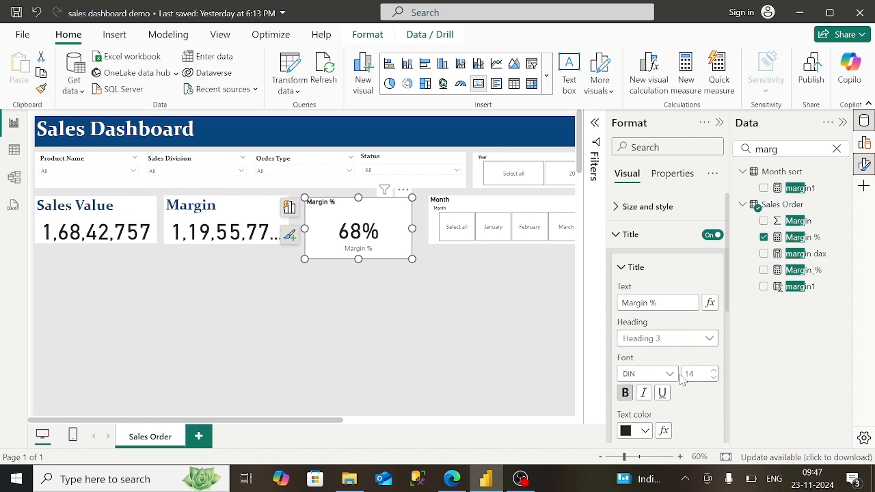
{"action": "left_click", "coordinate": [669, 374]}
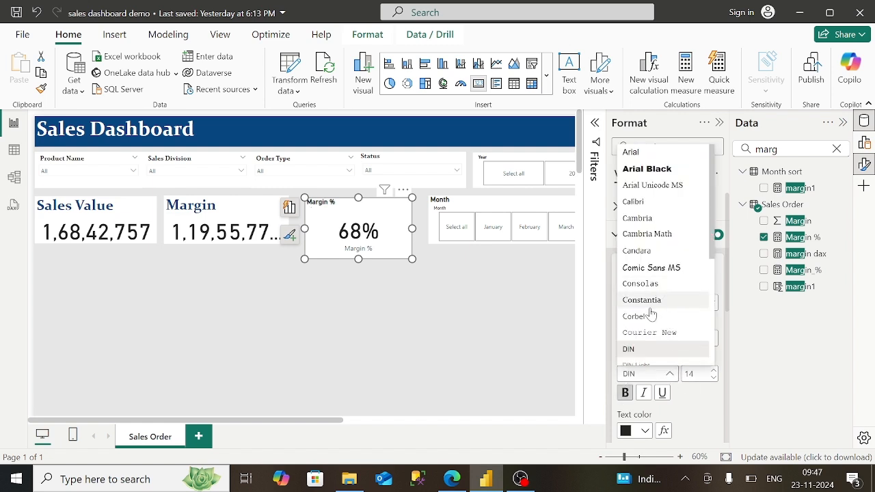
{"action": "left_click", "coordinate": [641, 300]}
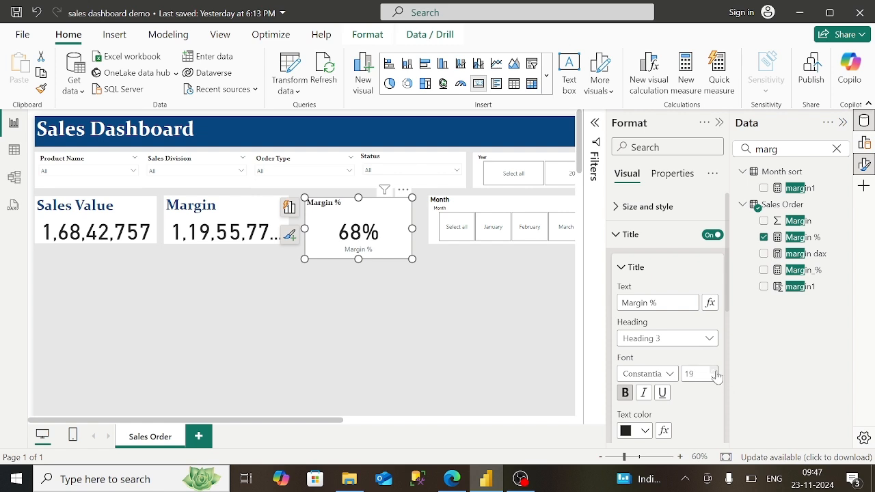
{"action": "left_click", "coordinate": [715, 373]}
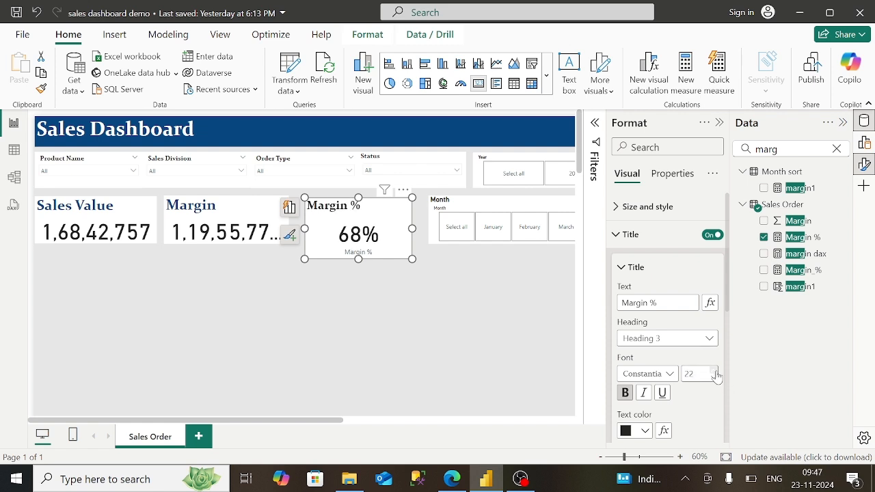
{"action": "left_click", "coordinate": [715, 373]}
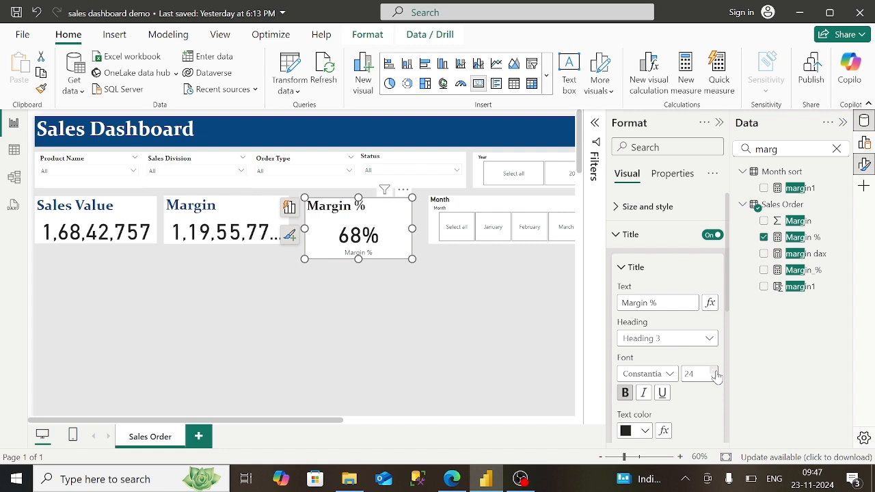
{"action": "left_click", "coordinate": [715, 373]}
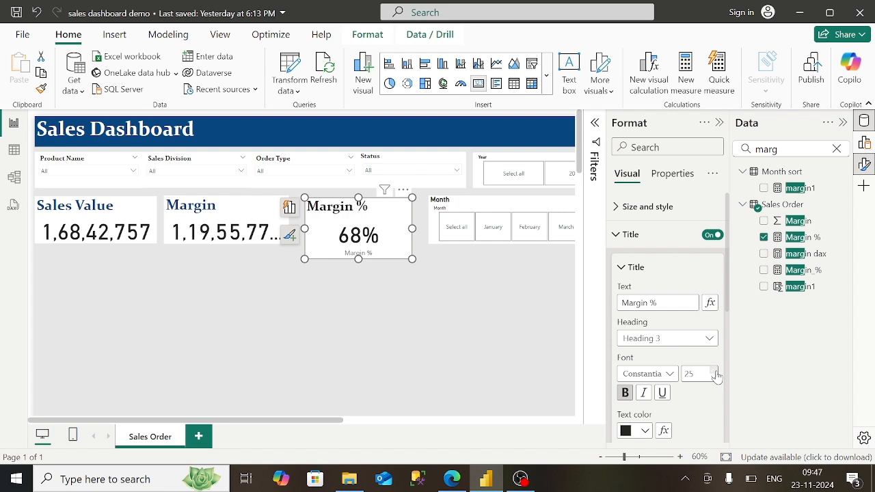
{"action": "left_click", "coordinate": [647, 435]}
{"action": "left_click", "coordinate": [672, 329]}
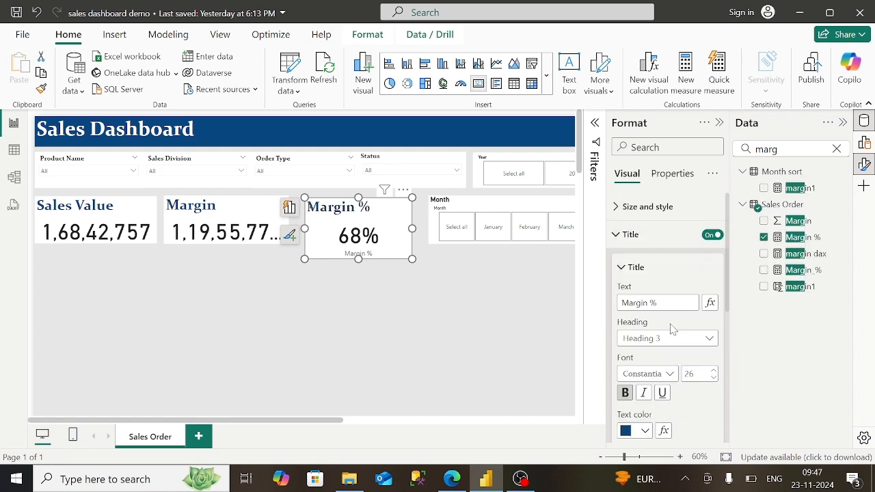
- Turn off the Margin % card's category label and resize it shorter and wider
{"action": "left_click", "coordinate": [612, 239]}
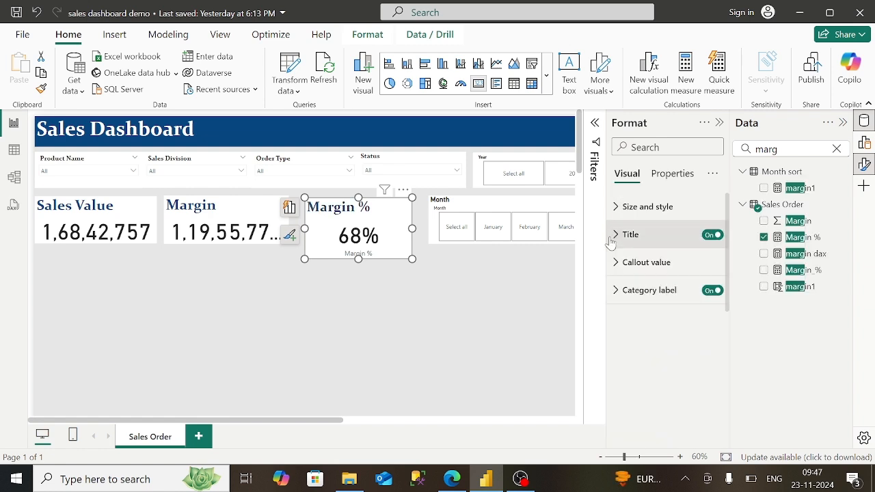
{"action": "left_click", "coordinate": [710, 295]}
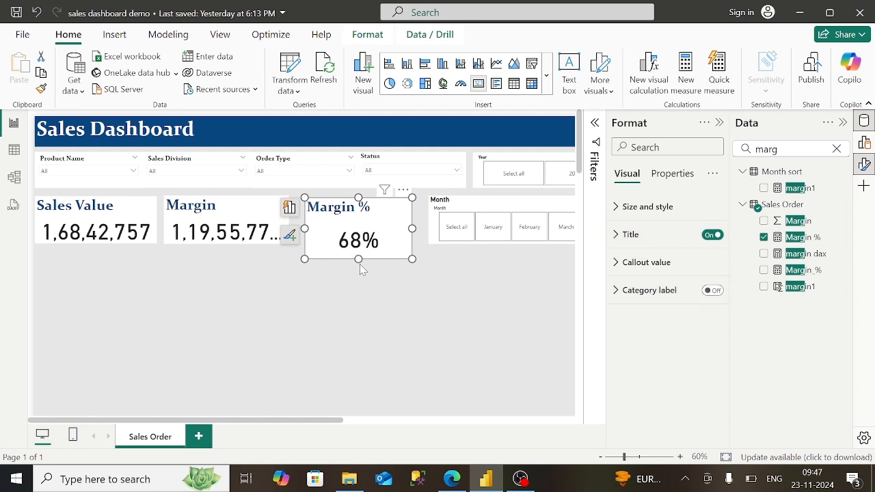
{"action": "left_click_drag", "start_coordinate": [359, 266], "coordinate": [361, 257]}
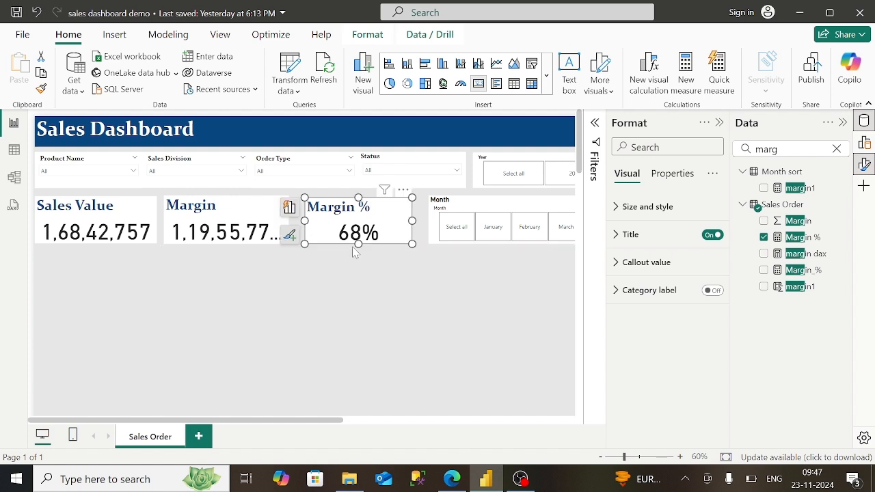
{"action": "left_click_drag", "start_coordinate": [304, 221], "coordinate": [295, 220]}
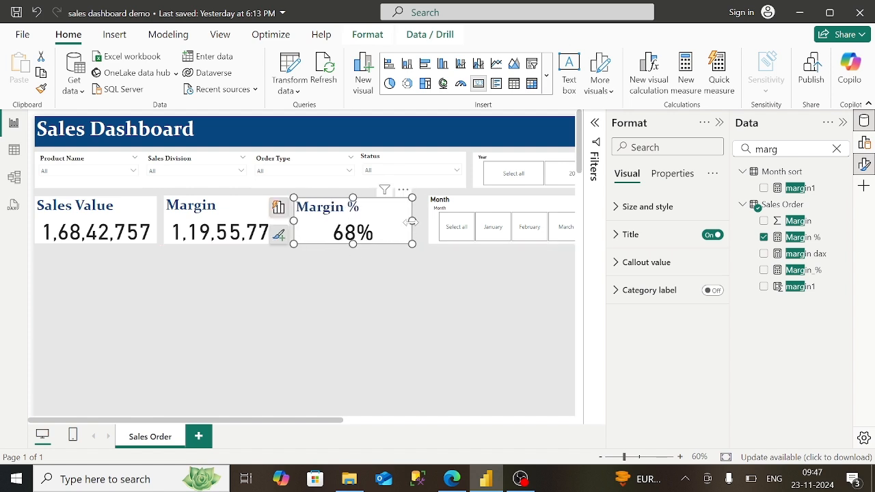
{"action": "left_click_drag", "start_coordinate": [412, 221], "coordinate": [421, 220]}
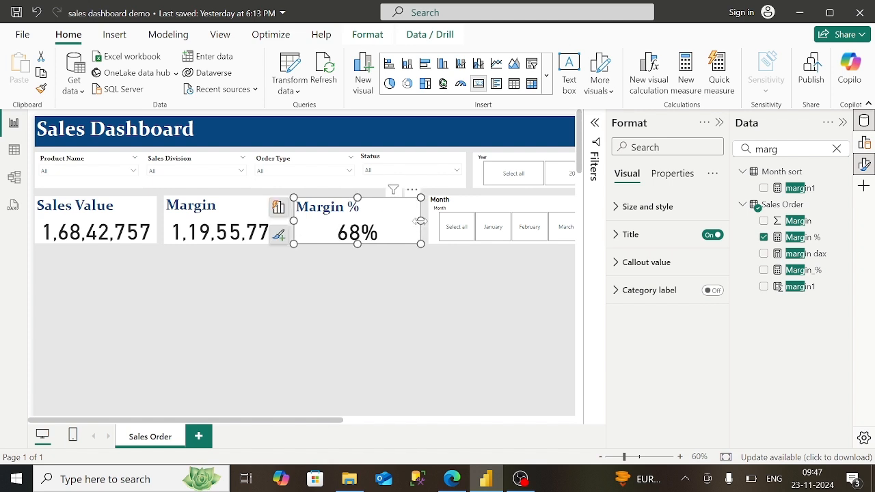
{"action": "left_click", "coordinate": [578, 305]}
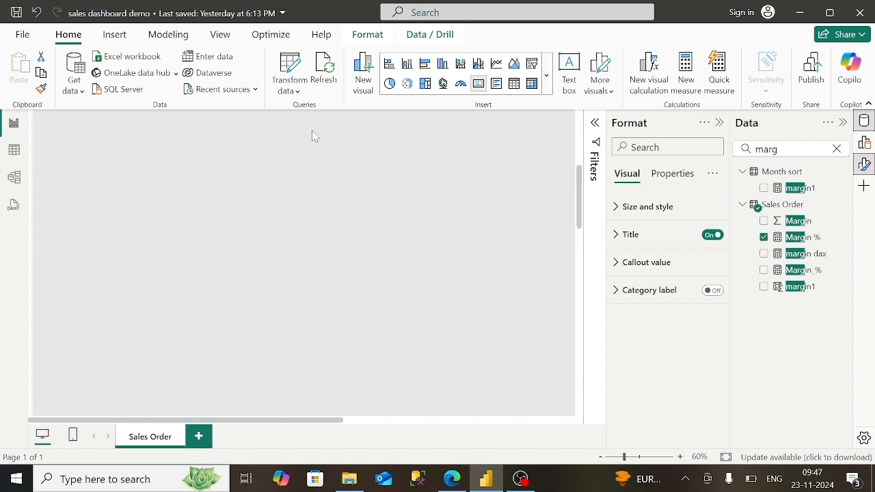
- Review the published Sales Trends chart in the browser and insert an empty line chart
{"action": "left_click", "coordinate": [452, 479]}
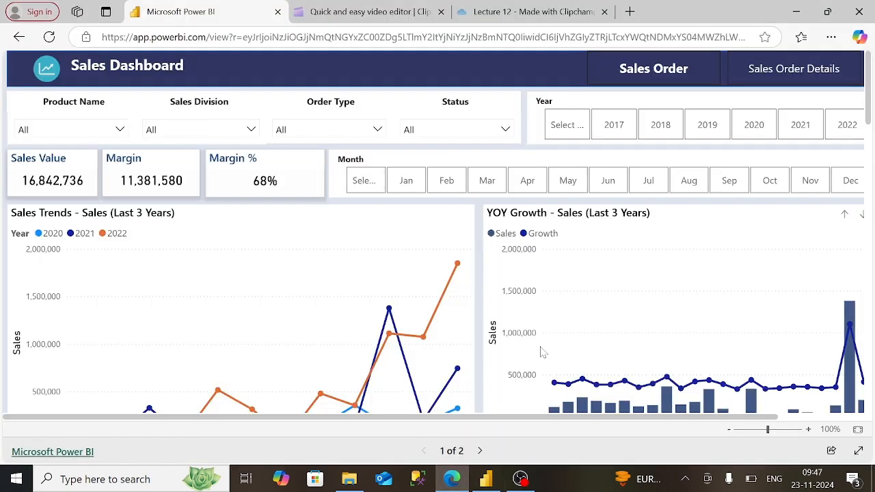
{"action": "scroll", "coordinate": [438, 232], "scroll_direction": "down", "scroll_amount": 10}
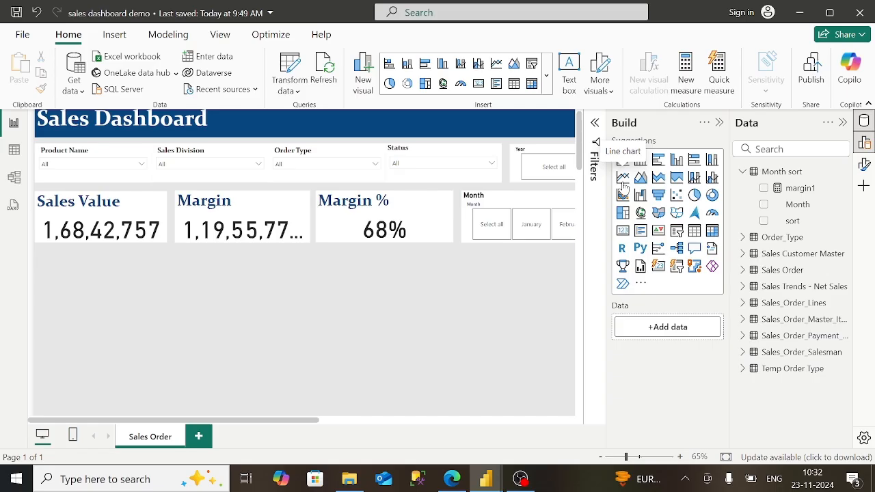
{"action": "left_click", "coordinate": [623, 186]}
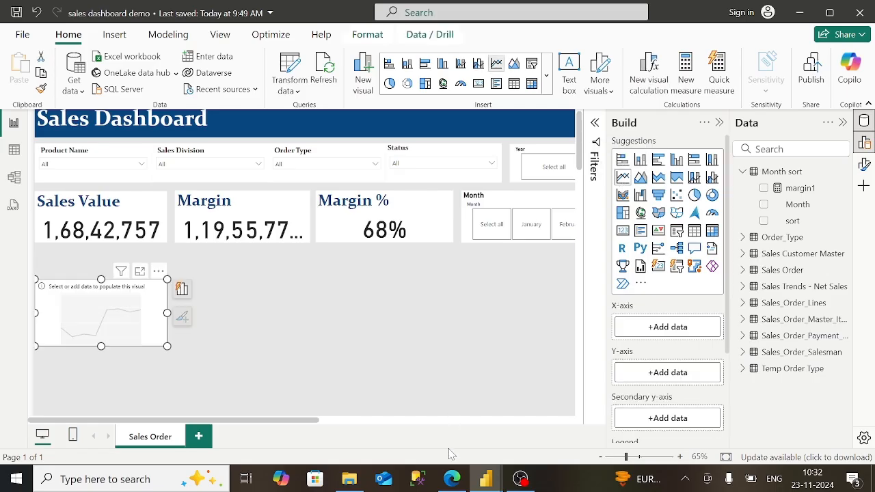
{"action": "left_click", "coordinate": [451, 480]}
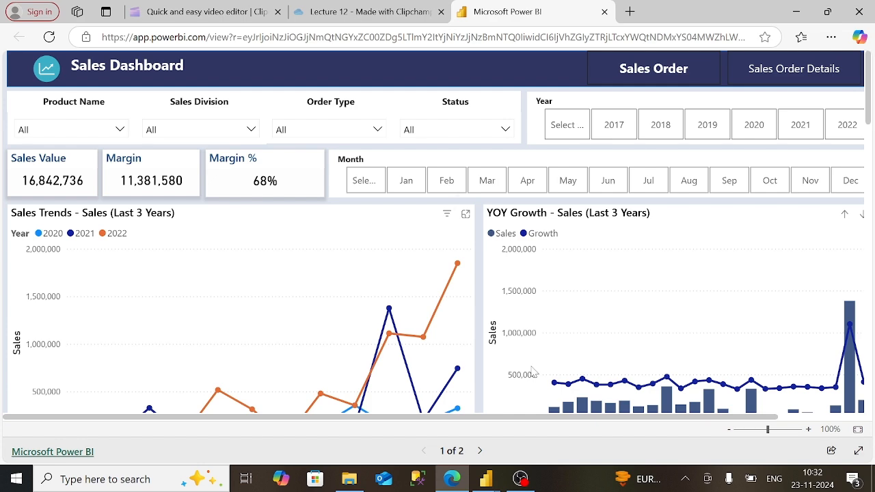
{"action": "scroll", "coordinate": [532, 371], "scroll_direction": "down", "scroll_amount": 2}
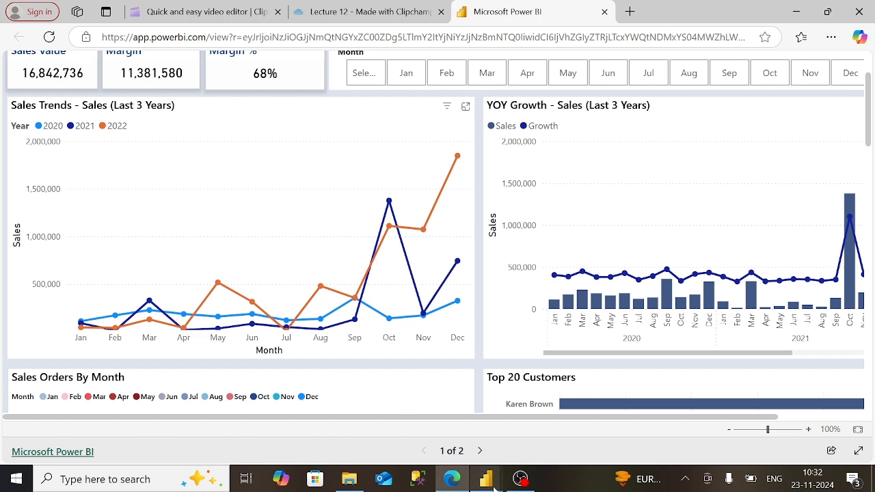
{"action": "mouse_move", "coordinate": [495, 485]}
{"action": "left_click", "coordinate": [561, 419]}
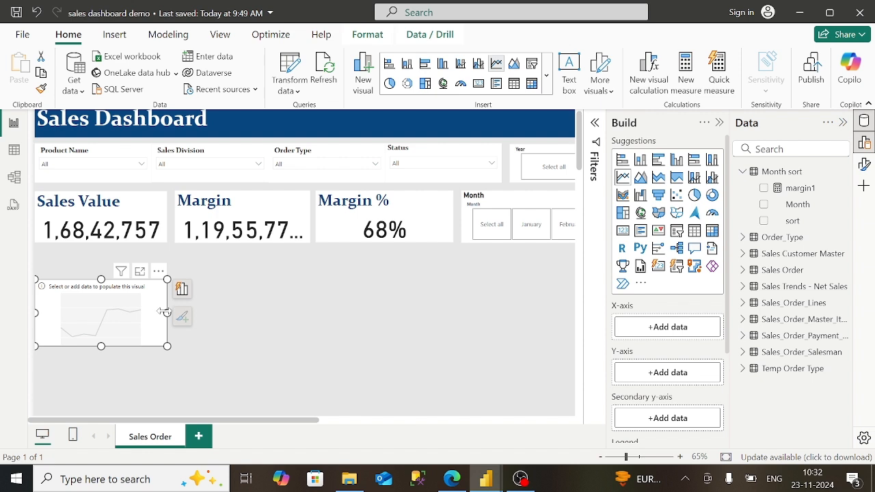
- Enlarge and centre the line chart with Month on the x-axis, sorted by its sort column
{"action": "left_click_drag", "start_coordinate": [165, 313], "coordinate": [405, 312]}
{"action": "left_click_drag", "start_coordinate": [220, 347], "coordinate": [284, 395]}
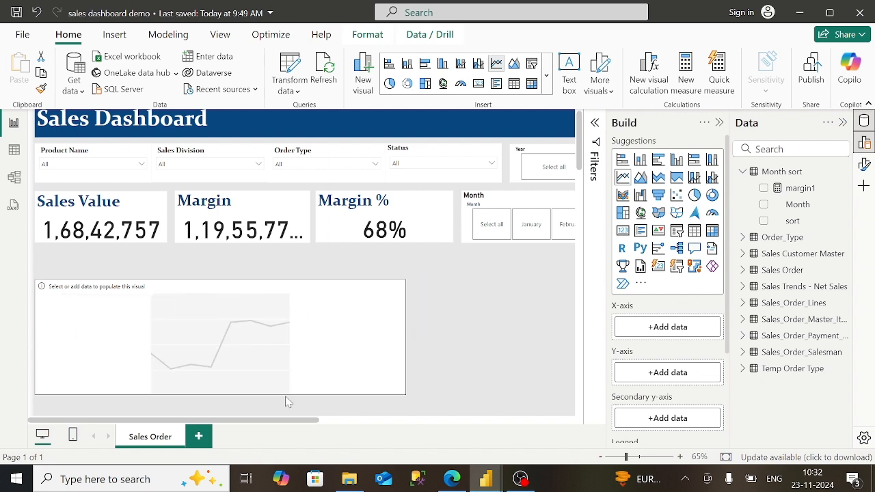
{"action": "left_click_drag", "start_coordinate": [275, 358], "coordinate": [337, 313]}
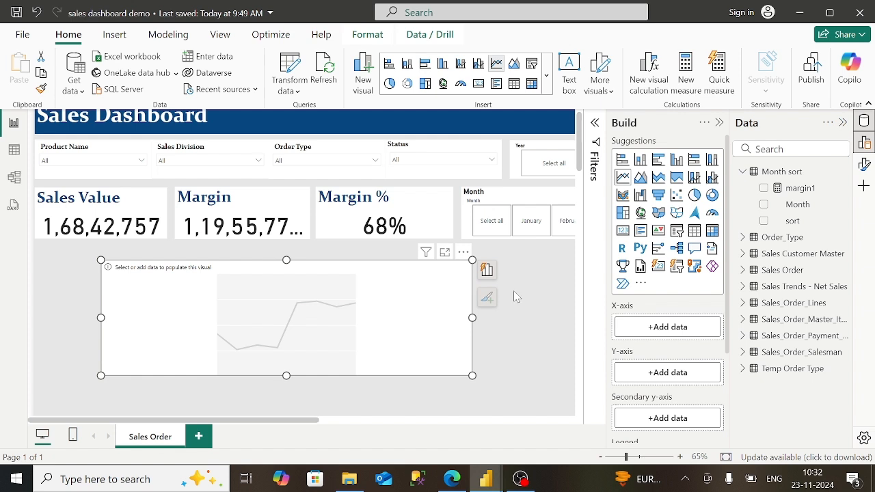
{"action": "left_click", "coordinate": [793, 205]}
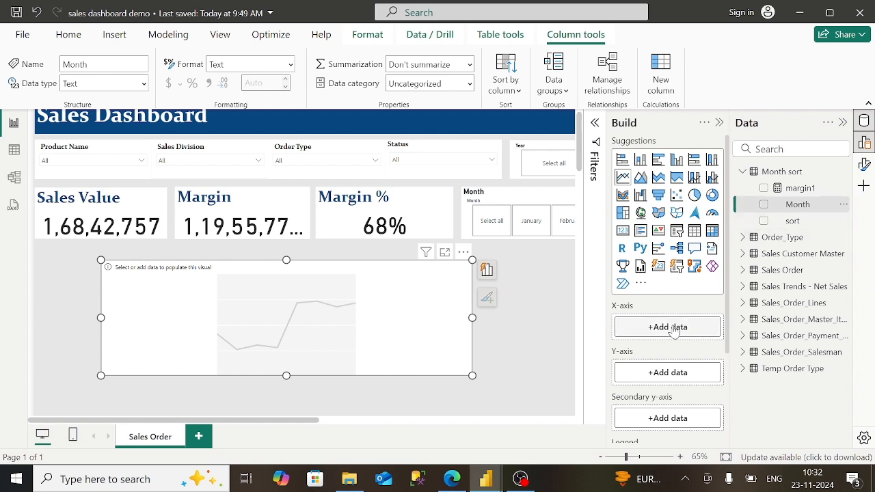
{"action": "left_click_drag", "start_coordinate": [799, 212], "coordinate": [678, 342]}
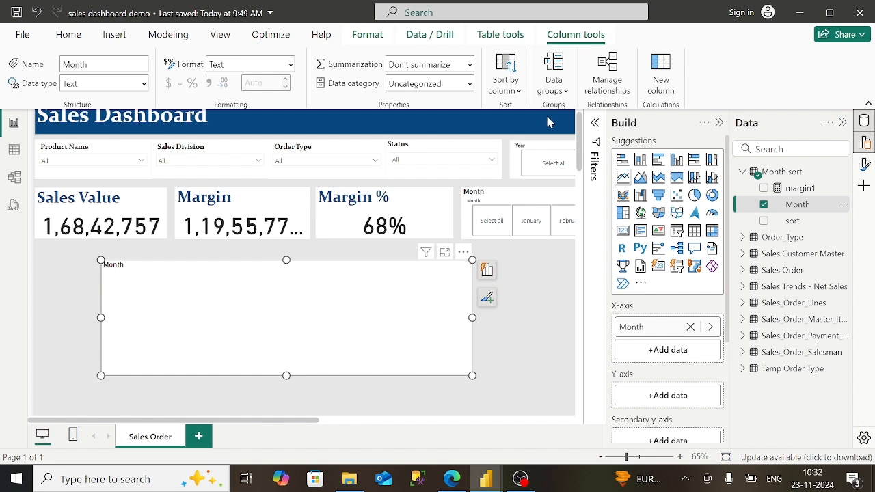
{"action": "left_click", "coordinate": [516, 95]}
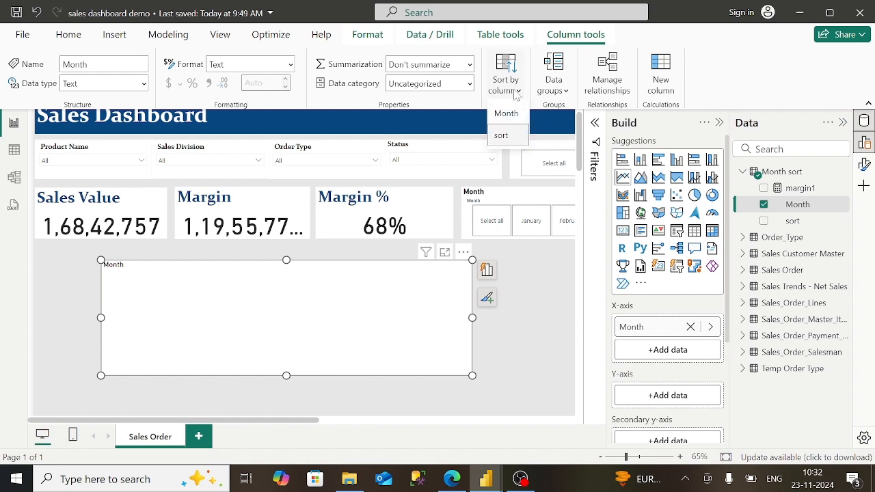
{"action": "left_click", "coordinate": [507, 135]}
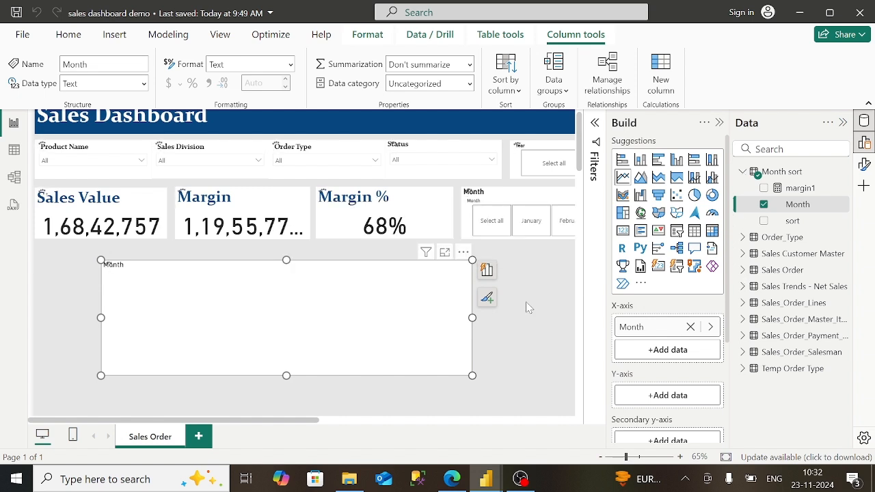
- Plot Gross Sales on the y-axis with Year as the legend
{"action": "left_click", "coordinate": [742, 287]}
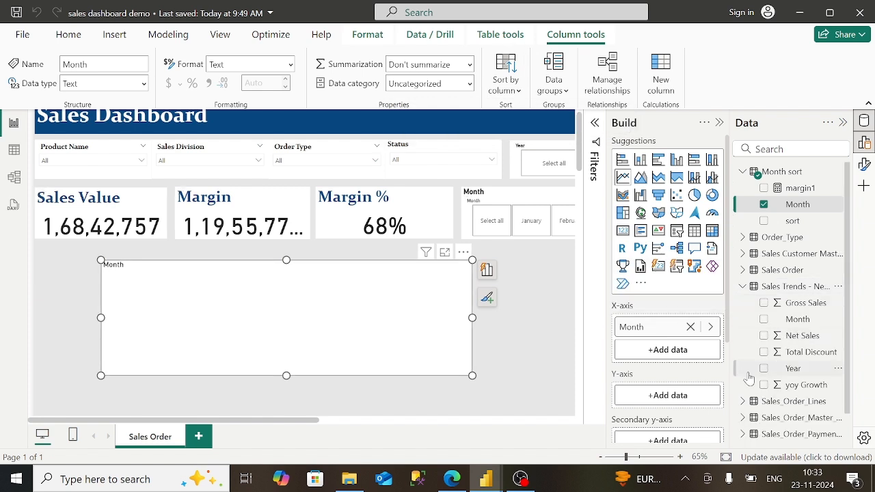
{"action": "left_click_drag", "start_coordinate": [801, 304], "coordinate": [711, 402]}
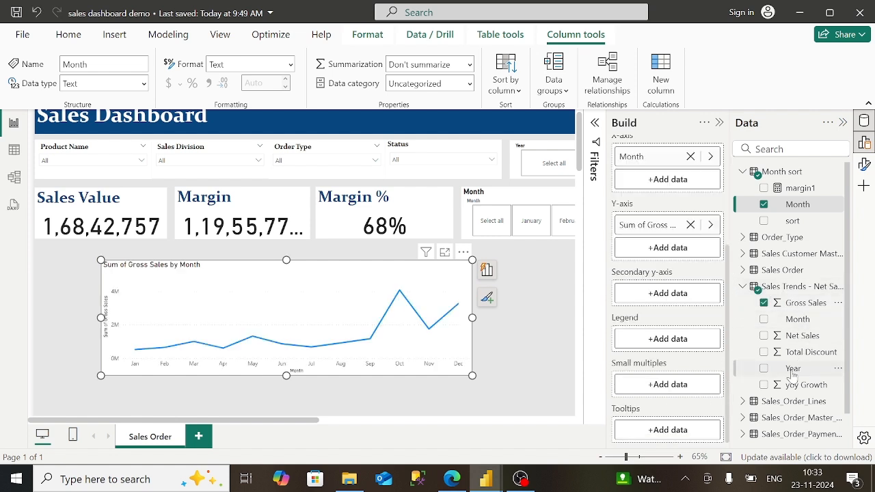
{"action": "left_click_drag", "start_coordinate": [792, 376], "coordinate": [684, 340]}
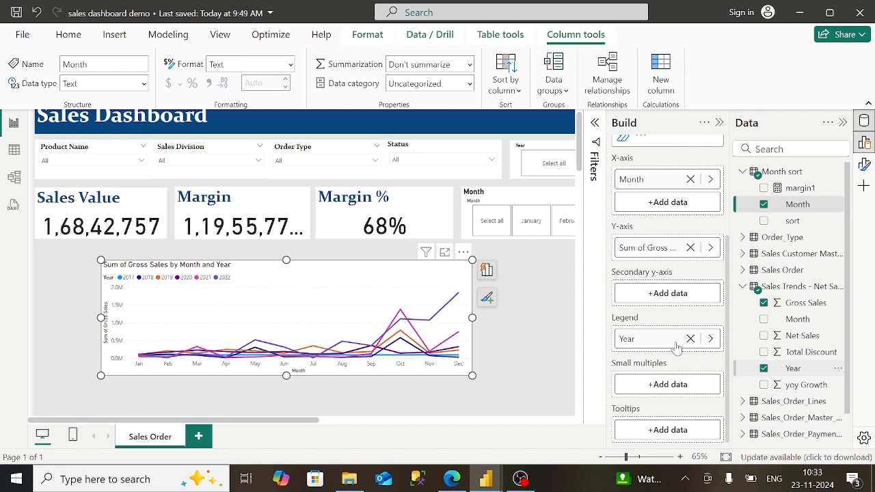
- Apply a basic Year filter to the line chart keeping 2020, 2021 and 2022
{"action": "left_click", "coordinate": [719, 123]}
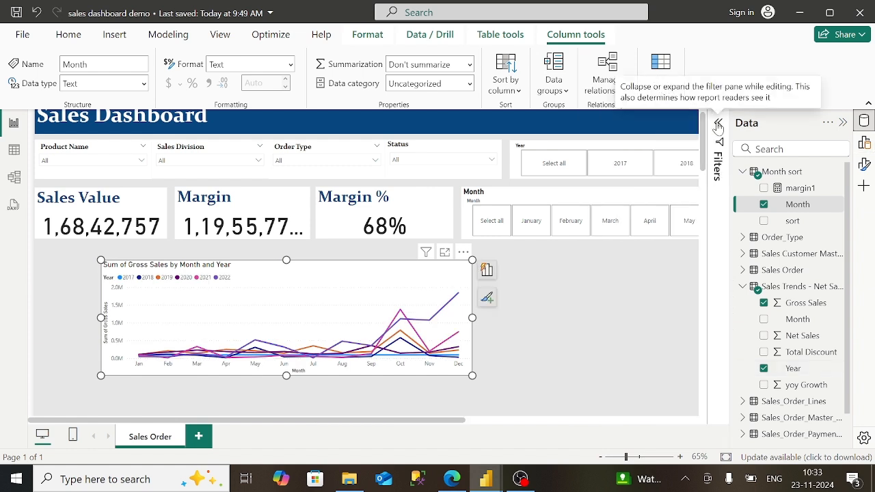
{"action": "left_click", "coordinate": [718, 124]}
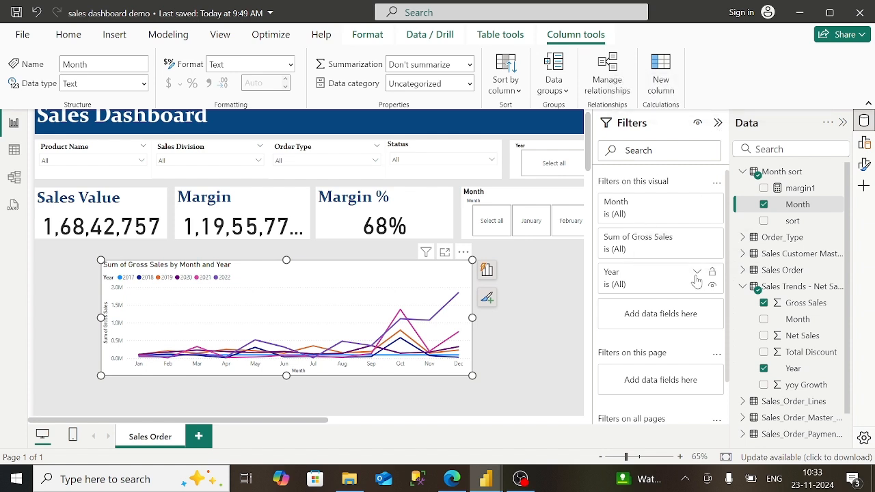
{"action": "left_click", "coordinate": [697, 277]}
{"action": "left_click", "coordinate": [679, 322]}
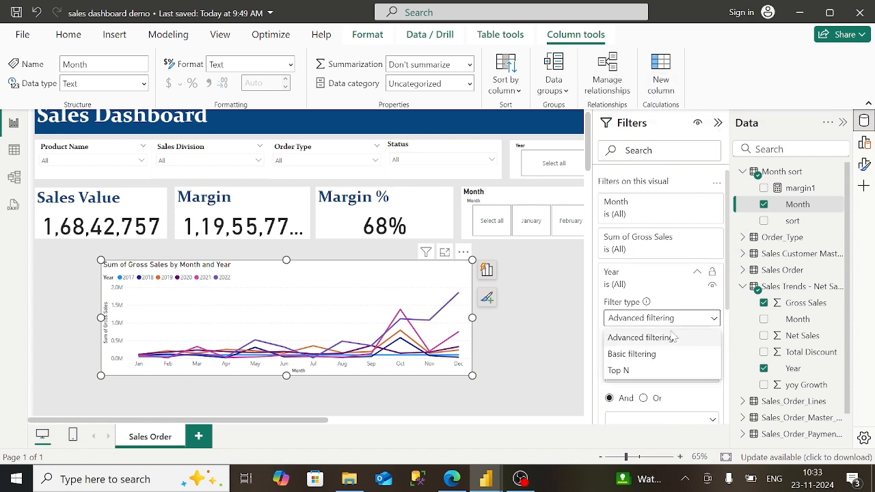
{"action": "left_click", "coordinate": [655, 354]}
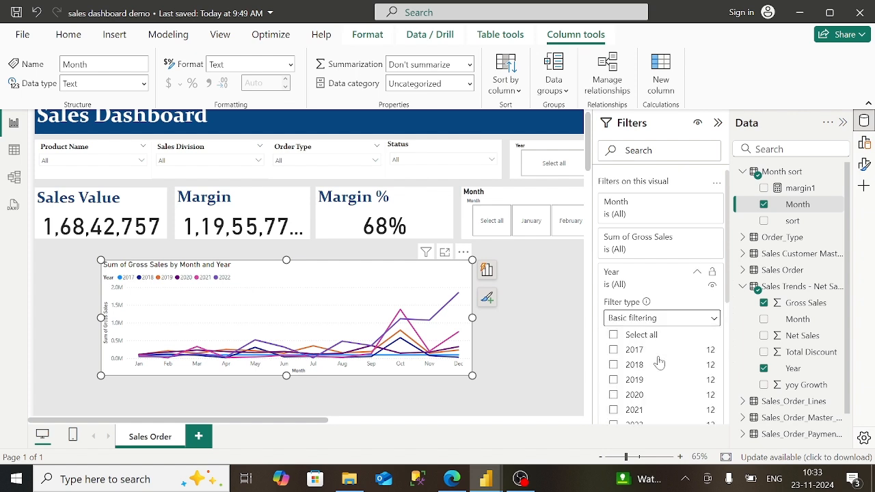
{"action": "scroll", "coordinate": [670, 363], "scroll_direction": "down", "scroll_amount": 3}
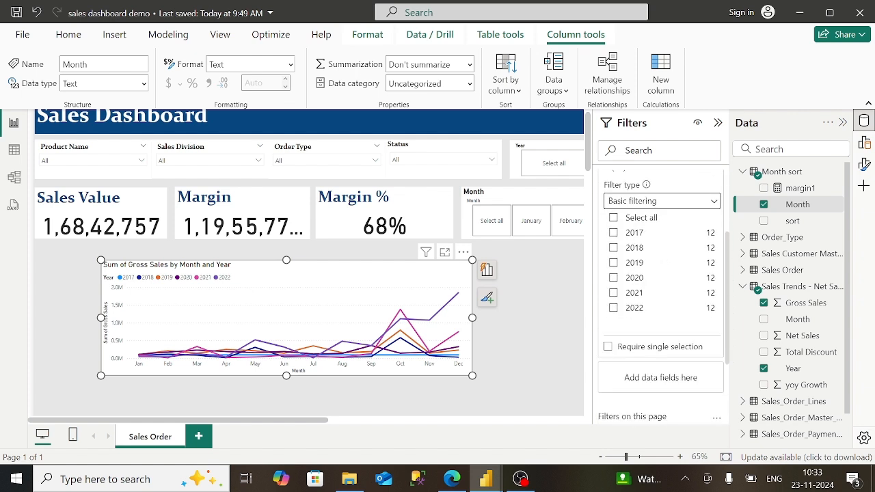
{"action": "left_click", "coordinate": [613, 278]}
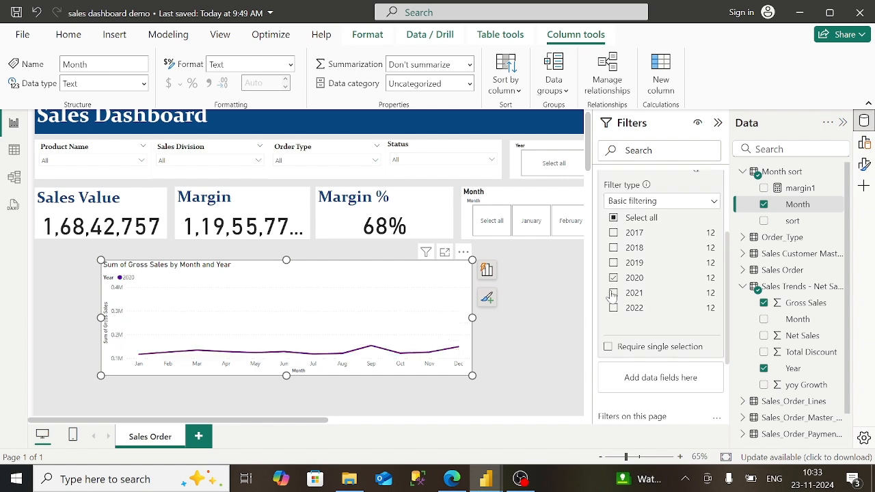
{"action": "left_click", "coordinate": [614, 293]}
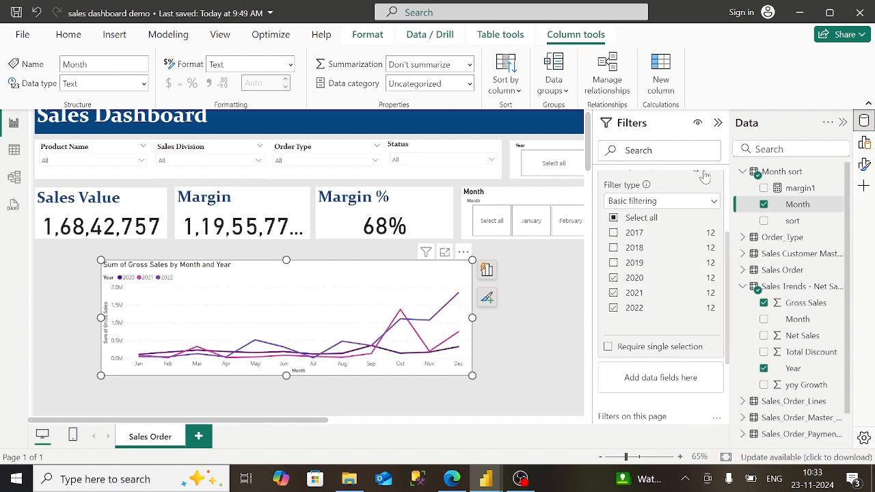
{"action": "scroll", "coordinate": [660, 294], "scroll_direction": "up", "scroll_amount": 3}
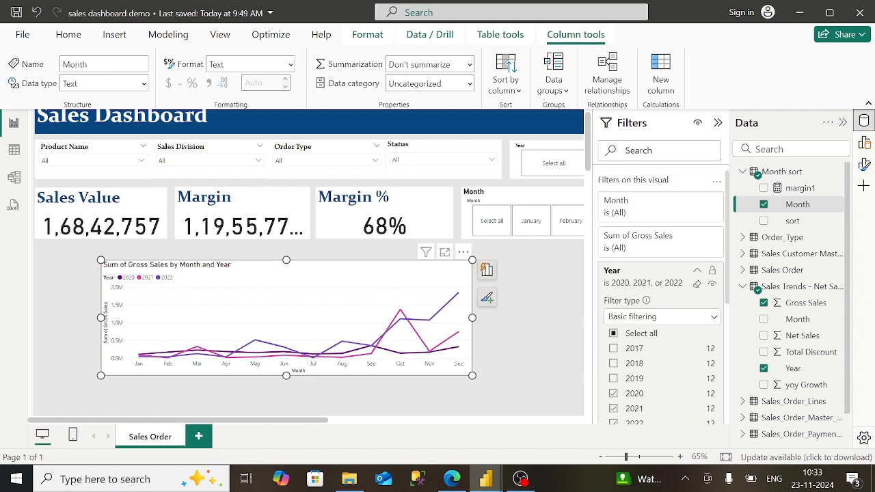
{"action": "left_click", "coordinate": [718, 125]}
- Retitle the line chart 'Sales Trend- Sales (Last 3 years)'
{"action": "left_click", "coordinate": [866, 165]}
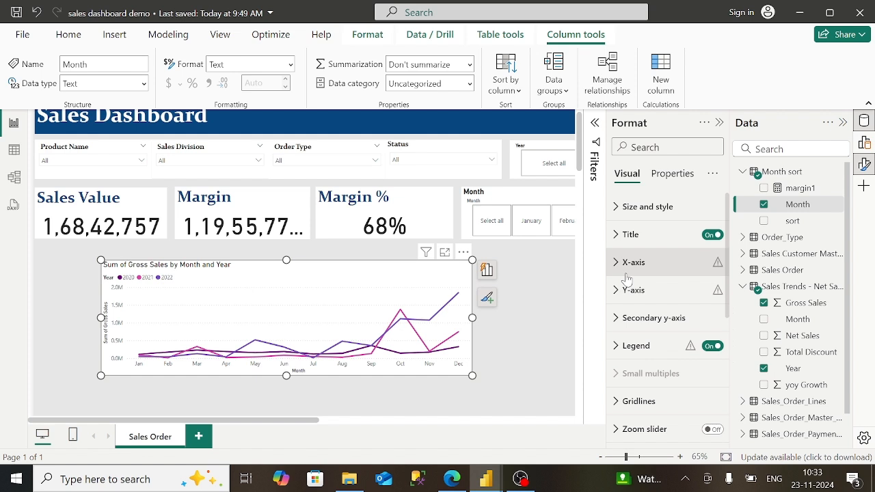
{"action": "left_click", "coordinate": [633, 235]}
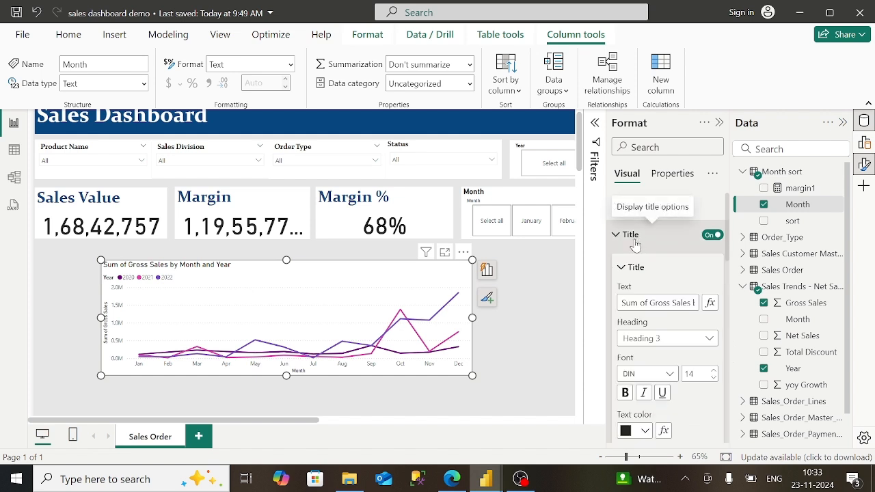
{"action": "left_click", "coordinate": [671, 302]}
{"action": "key", "text": "BackSpace"}
{"action": "key", "text": "BackSpace"}
{"action": "key", "text": "BackSpace"}
{"action": "key", "text": "BackSpace"}
{"action": "key", "text": "BackSpace"}
{"action": "key", "text": "BackSpace"}
{"action": "key", "text": "BackSpace"}
{"action": "key", "text": "BackSpace"}
{"action": "key", "text": "BackSpace"}
{"action": "key", "text": "BackSpace"}
{"action": "key", "text": "BackSpace"}
{"action": "key", "text": "BackSpace"}
{"action": "key", "text": "BackSpace"}
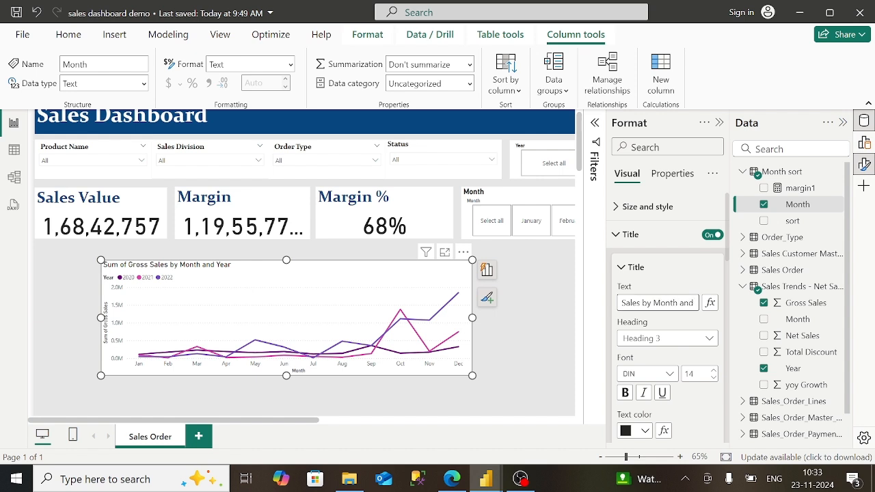
{"action": "key", "text": "Right"}
{"action": "key", "text": "Right"}
{"action": "key", "text": "Right"}
{"action": "key", "text": "Right"}
{"action": "key", "text": "Right"}
{"action": "key", "text": "Right"}
{"action": "key", "text": "Right"}
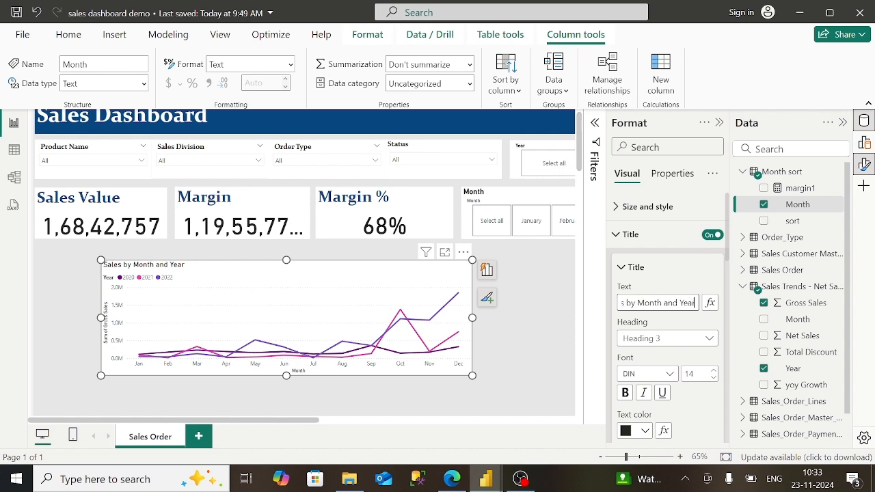
{"action": "key", "text": "BackSpace"}
{"action": "key", "text": "BackSpace"}
{"action": "key", "text": "BackSpace"}
{"action": "key", "text": "BackSpace"}
{"action": "key", "text": "BackSpace"}
{"action": "key", "text": "BackSpace"}
{"action": "key", "text": "BackSpace"}
{"action": "key", "text": "BackSpace"}
{"action": "key", "text": "BackSpace"}
{"action": "key", "text": "BackSpace"}
{"action": "key", "text": "BackSpace"}
{"action": "key", "text": "BackSpace"}
{"action": "key", "text": "BackSpace"}
{"action": "key", "text": "BackSpace"}
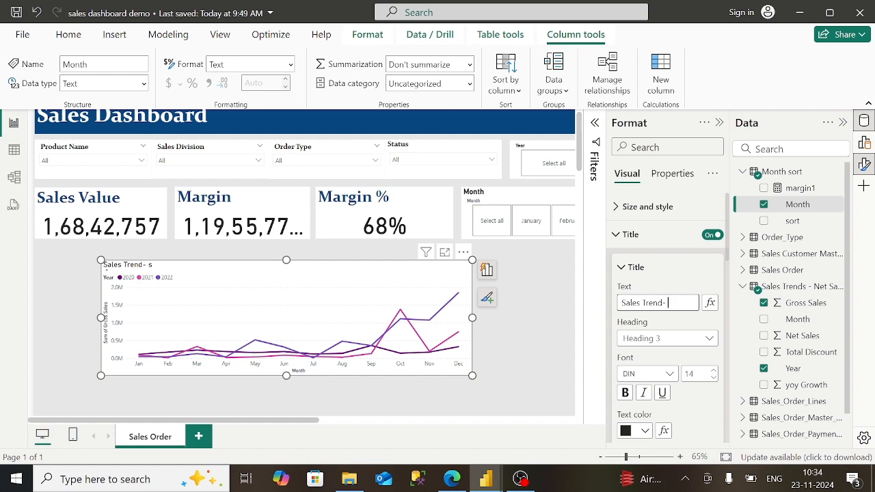
{"action": "type", "text": "Sales (last"}
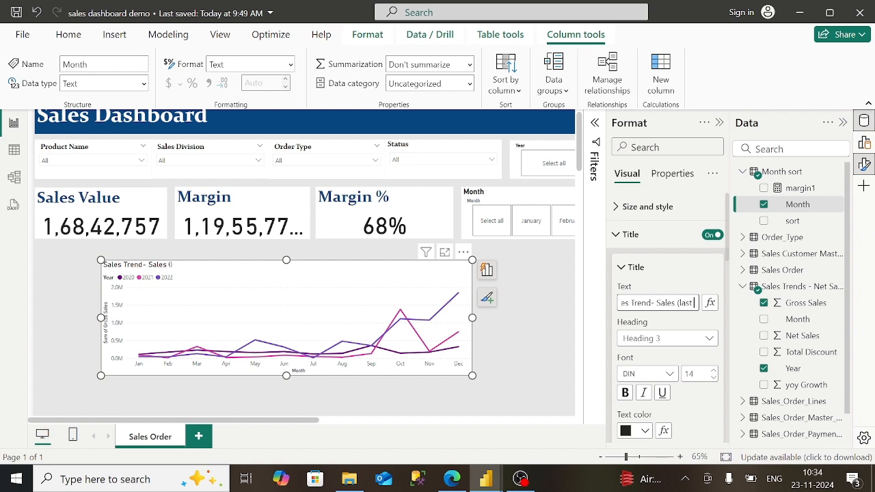
{"action": "type", "text": " 3 years"}
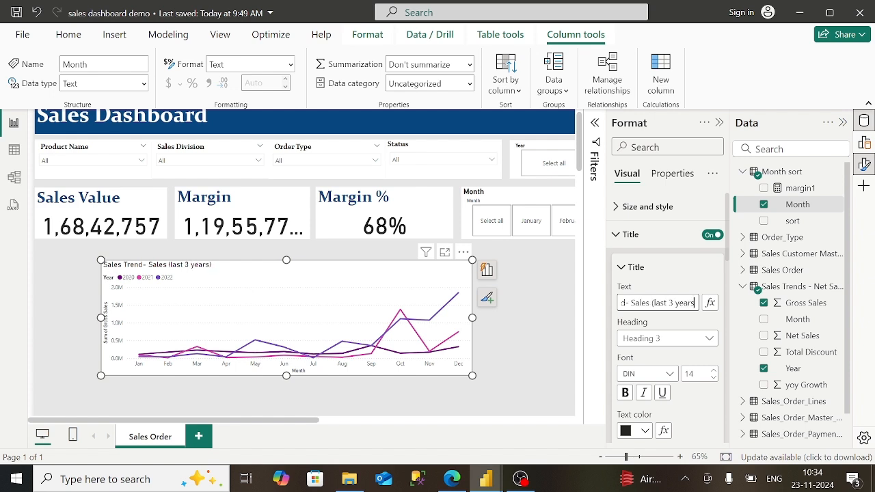
{"action": "key", "text": "BackSpace"}
{"action": "key", "text": "BackSpace"}
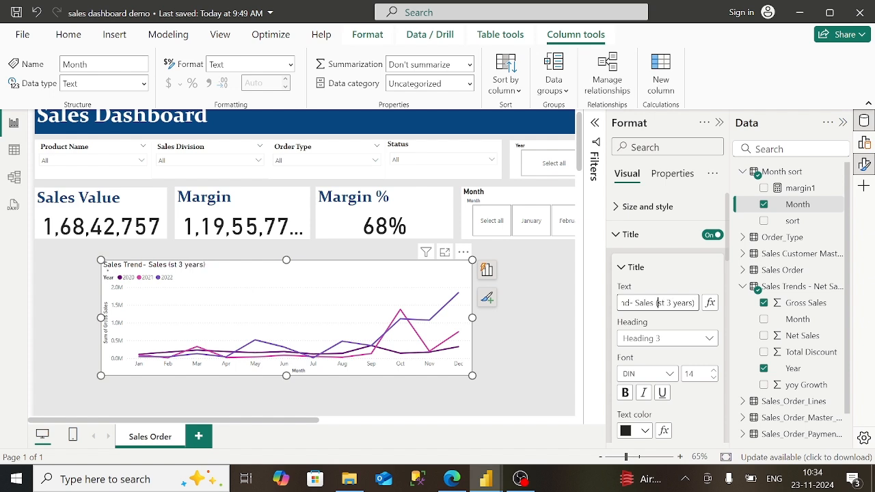
{"action": "type", "text": "La"}
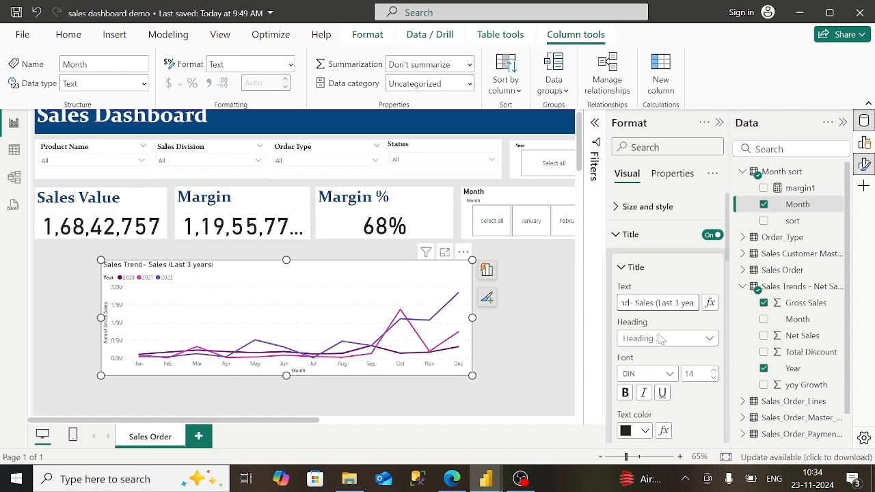
- Make the chart title bold Constantia and compare it with the published report
{"action": "left_click", "coordinate": [663, 379]}
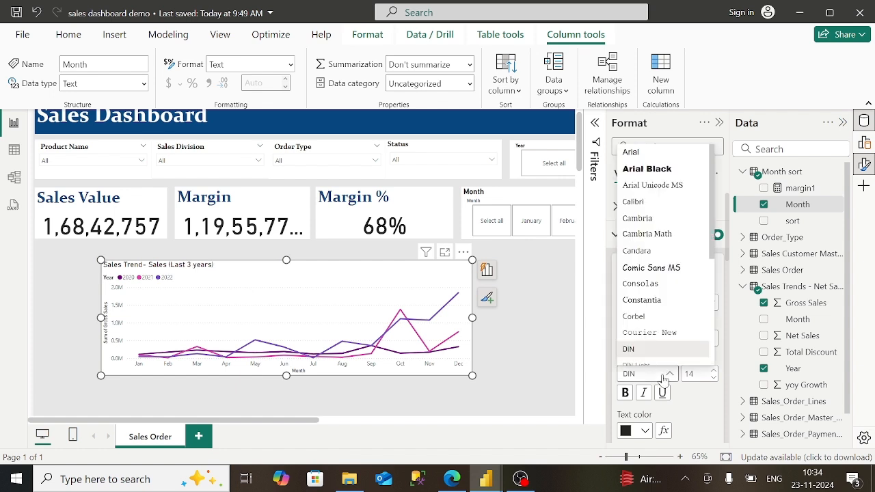
{"action": "left_click", "coordinate": [662, 302]}
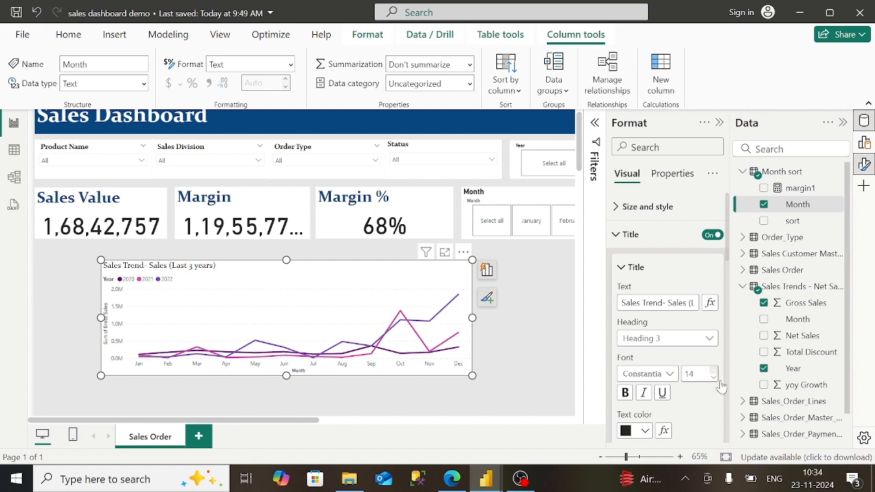
{"action": "left_click", "coordinate": [627, 395]}
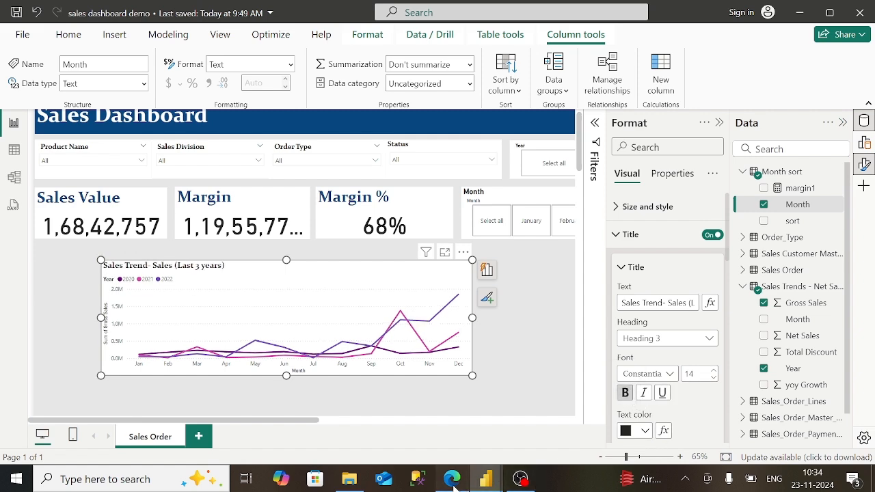
{"action": "left_click", "coordinate": [453, 482]}
{"action": "mouse_move", "coordinate": [470, 489]}
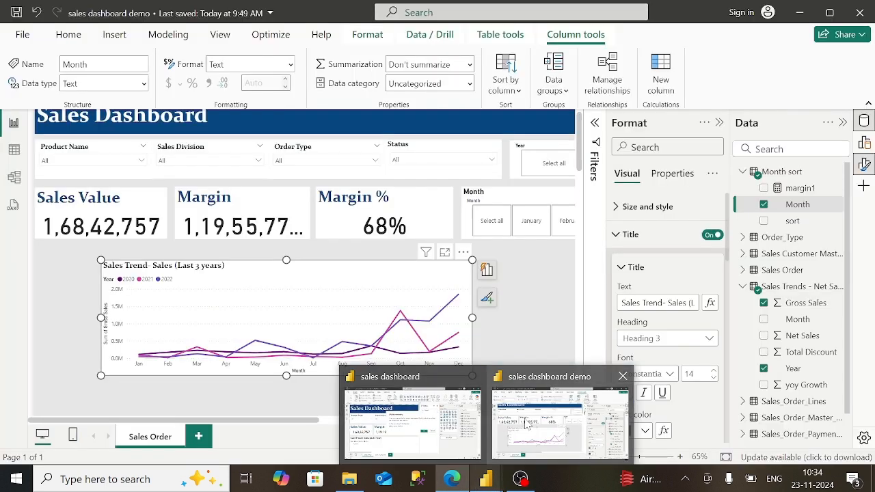
{"action": "left_click", "coordinate": [528, 424]}
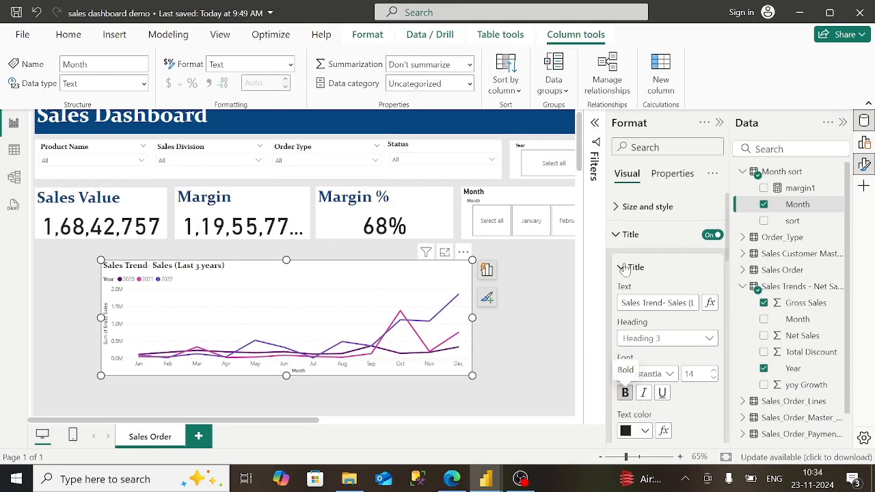
- Hide the Year title on the line chart's legend
{"action": "left_click", "coordinate": [620, 234]}
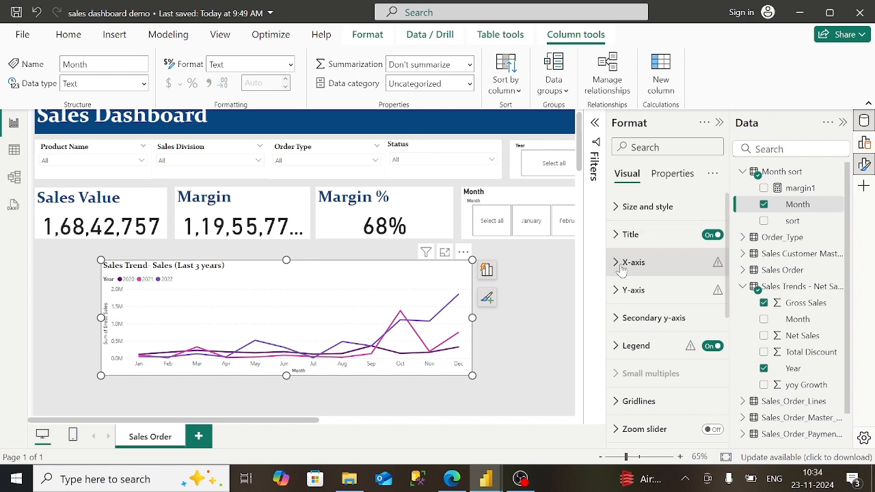
{"action": "left_click", "coordinate": [616, 293]}
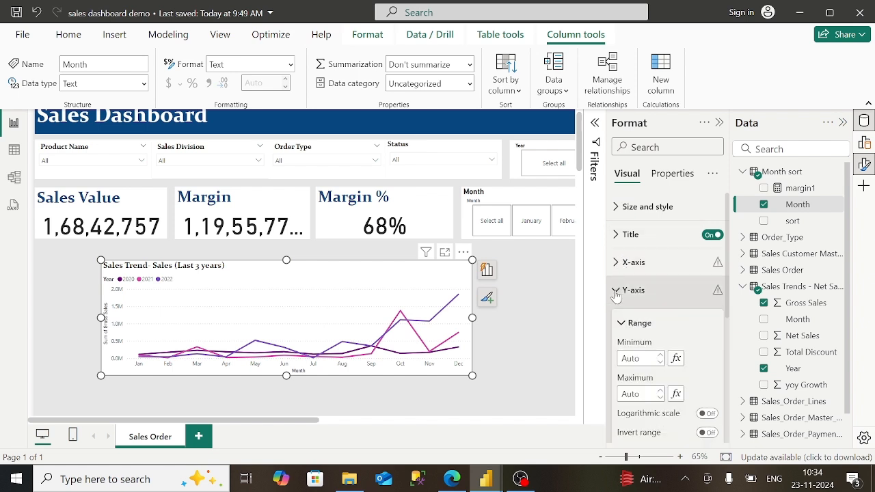
{"action": "left_click", "coordinate": [616, 291]}
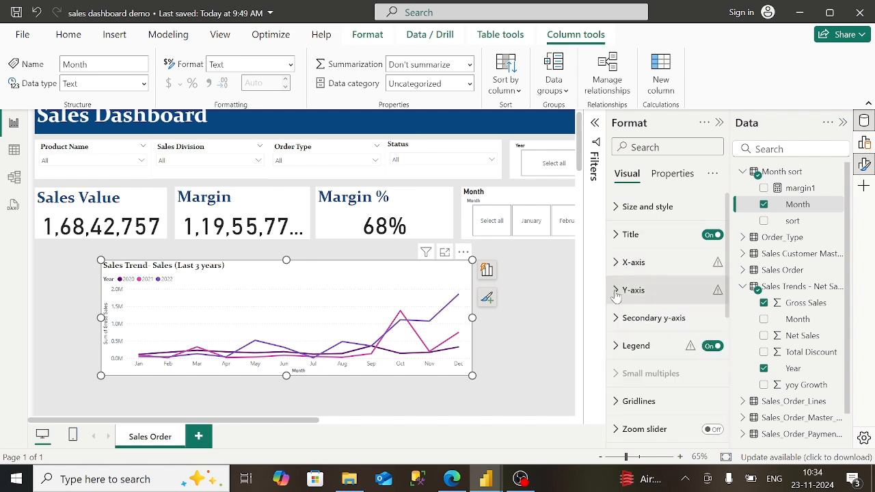
{"action": "left_click", "coordinate": [614, 346]}
{"action": "scroll", "coordinate": [668, 308], "scroll_direction": "down", "scroll_amount": 3}
{"action": "scroll", "coordinate": [668, 321], "scroll_direction": "down", "scroll_amount": 4}
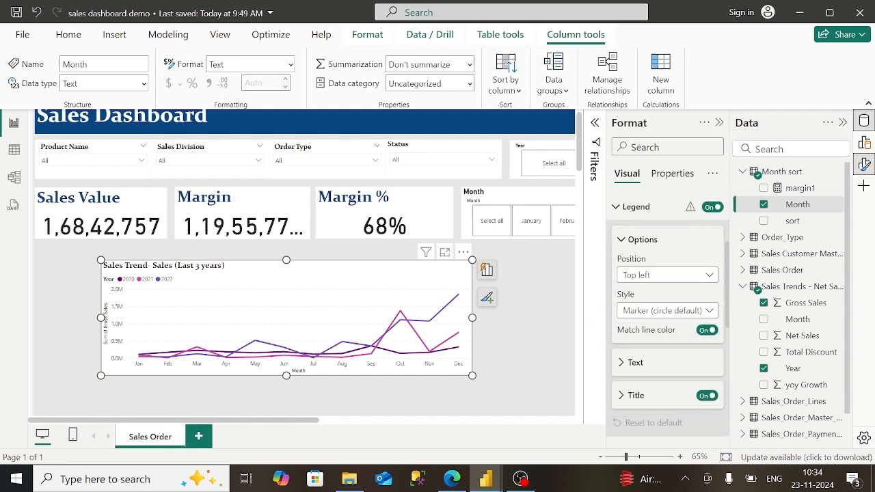
{"action": "left_click", "coordinate": [706, 335]}
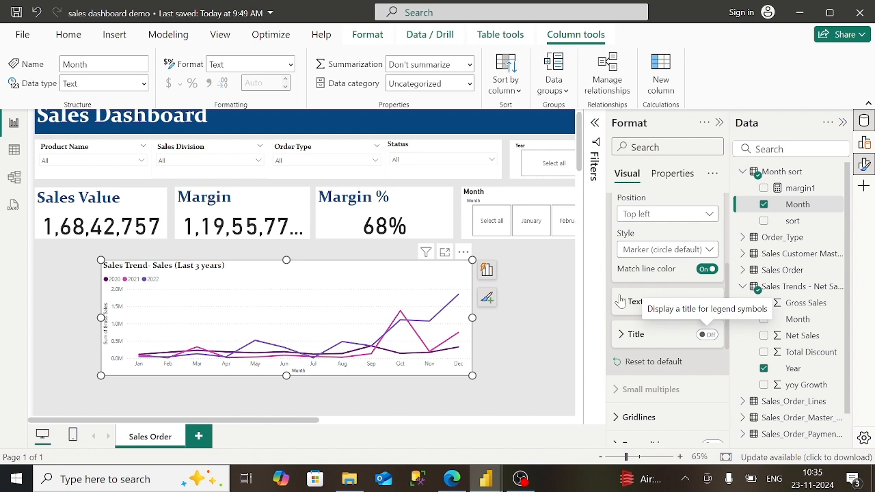
{"action": "scroll", "coordinate": [627, 295], "scroll_direction": "up", "scroll_amount": 5}
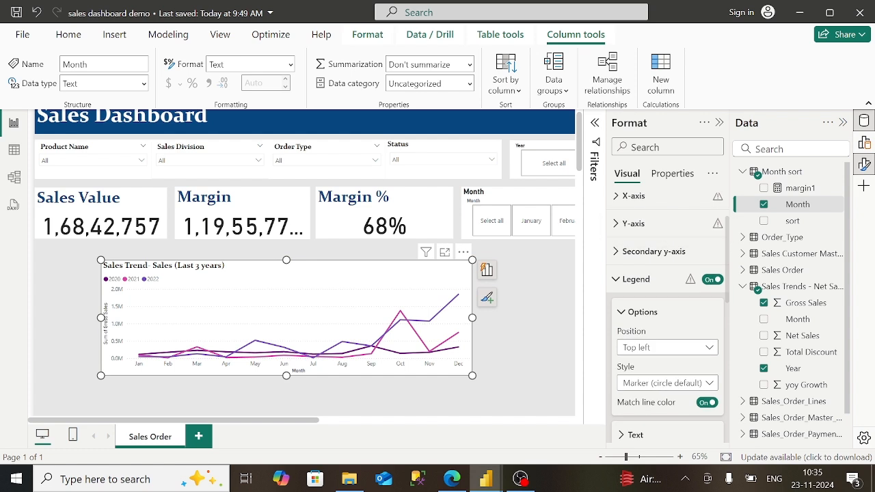
- Set the secondary y-axis values to Thousands display units with its axis title on
{"action": "left_click", "coordinate": [627, 292]}
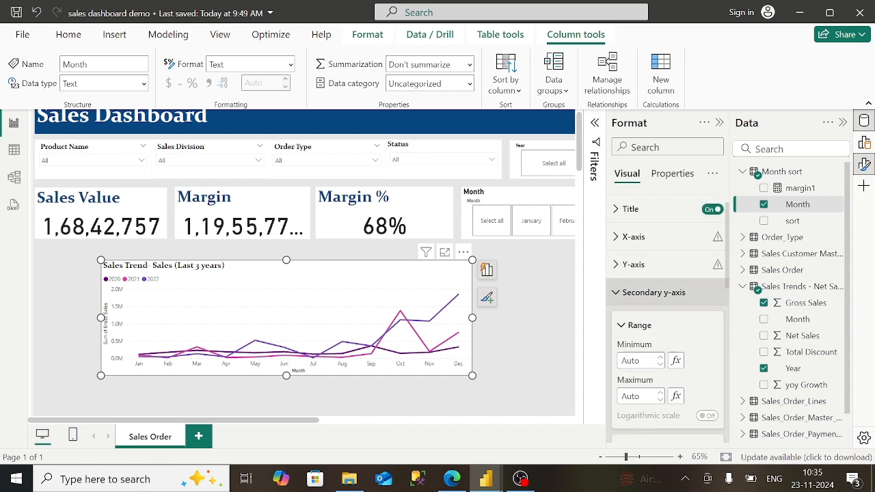
{"action": "scroll", "coordinate": [668, 315], "scroll_direction": "down", "scroll_amount": 5}
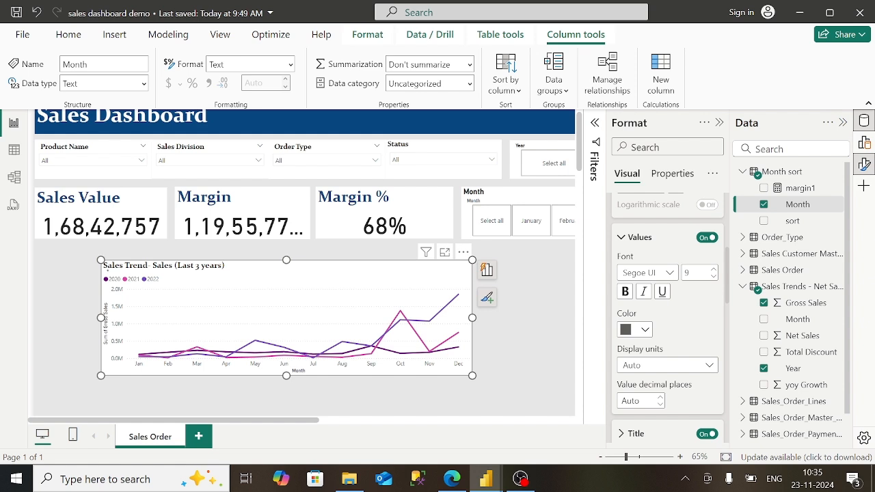
{"action": "left_click", "coordinate": [667, 365]}
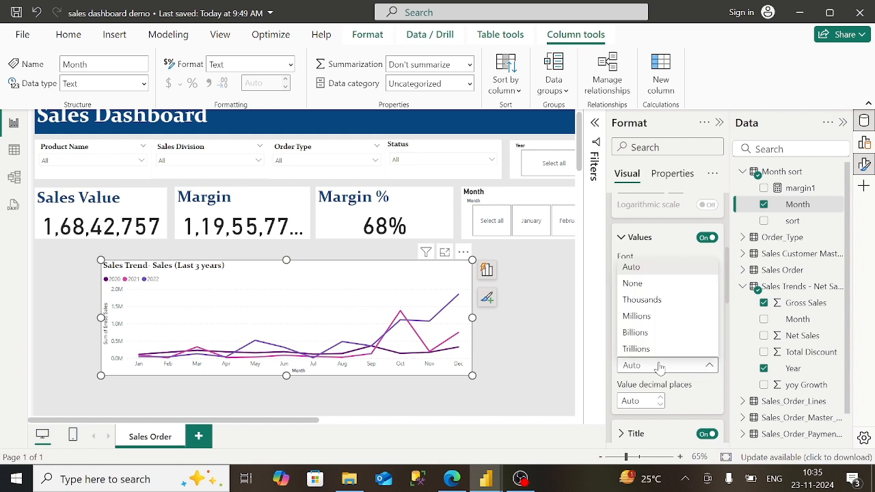
{"action": "left_click", "coordinate": [649, 284]}
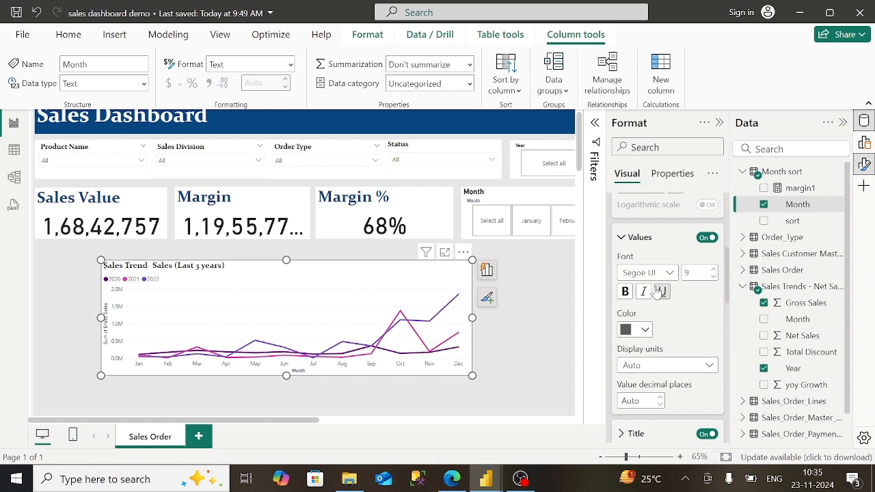
{"action": "left_click", "coordinate": [622, 239]}
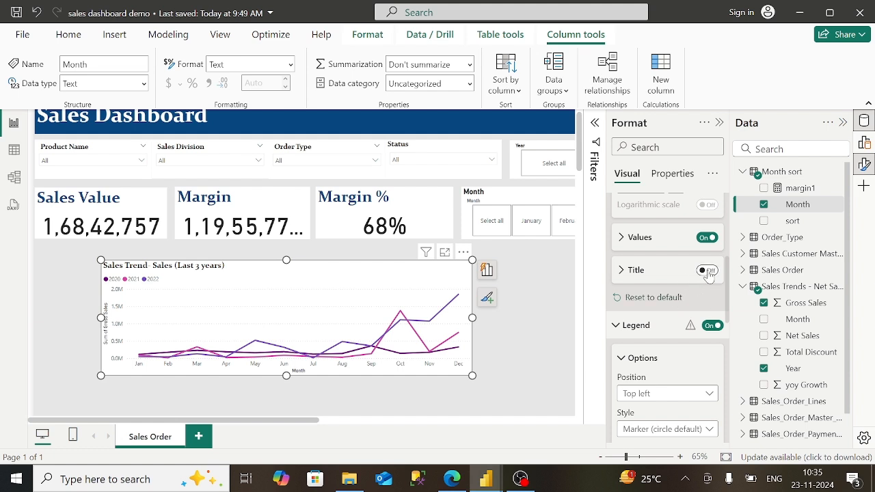
{"action": "left_click", "coordinate": [708, 271]}
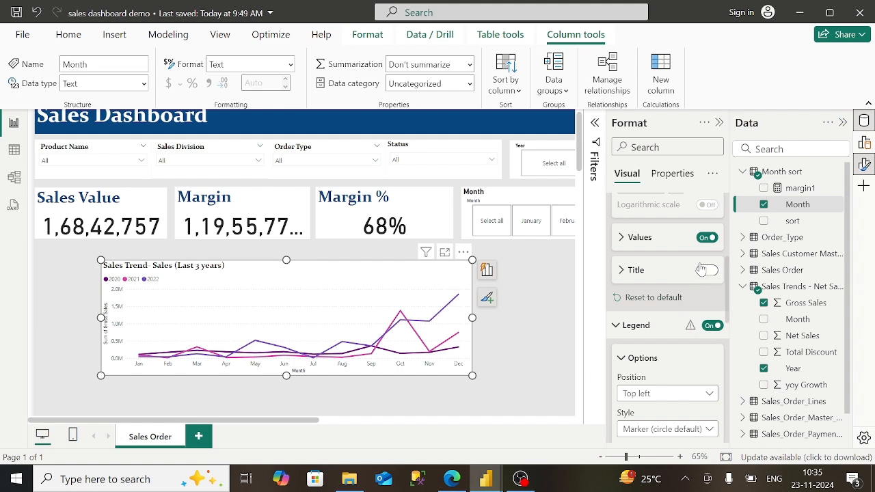
{"action": "left_click", "coordinate": [670, 239]}
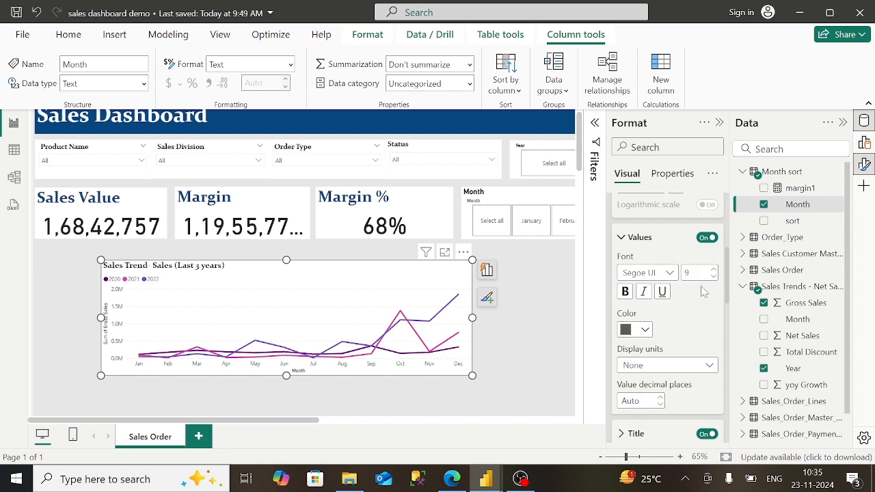
{"action": "left_click", "coordinate": [644, 364]}
{"action": "left_click", "coordinate": [658, 268]}
{"action": "left_click", "coordinate": [644, 370]}
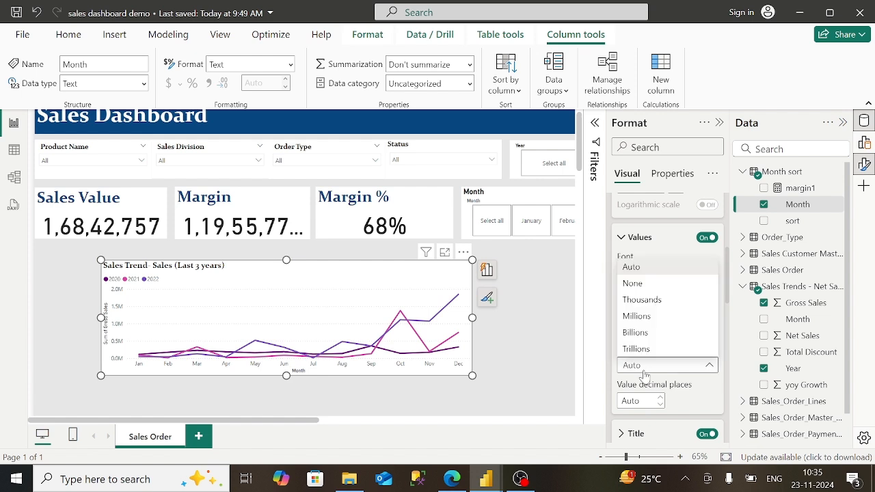
{"action": "left_click", "coordinate": [674, 299]}
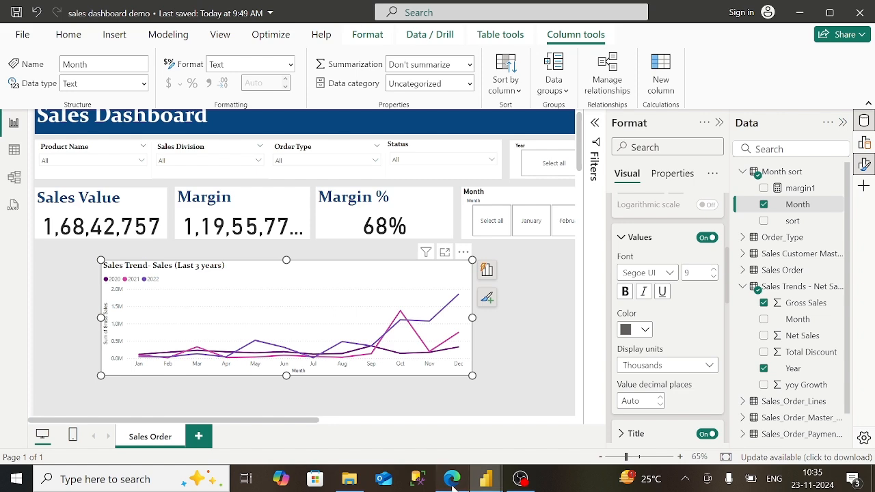
- Compare with the published report and show the Year title on the legend again
{"action": "left_click", "coordinate": [452, 479]}
{"action": "mouse_move", "coordinate": [486, 479]}
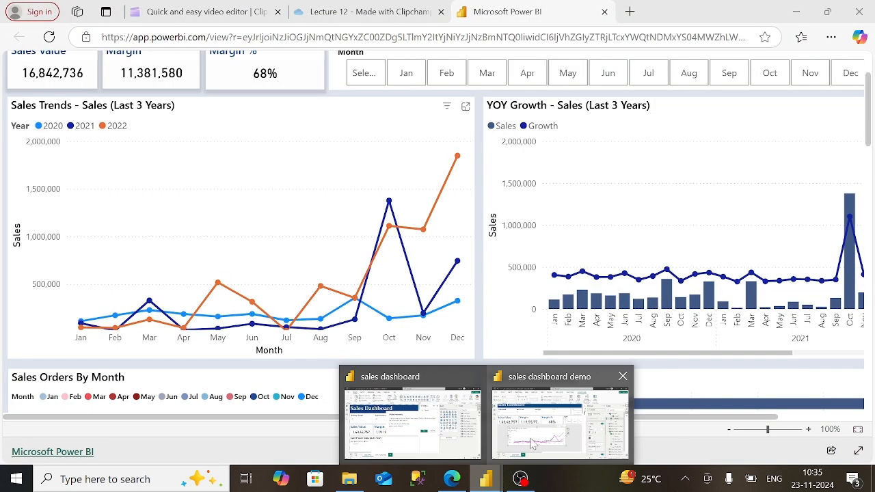
{"action": "left_click", "coordinate": [565, 413]}
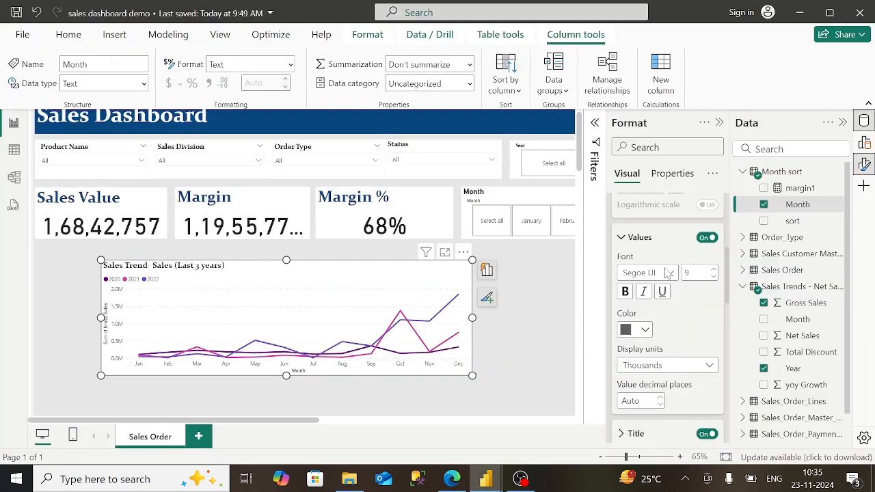
{"action": "left_click", "coordinate": [638, 240]}
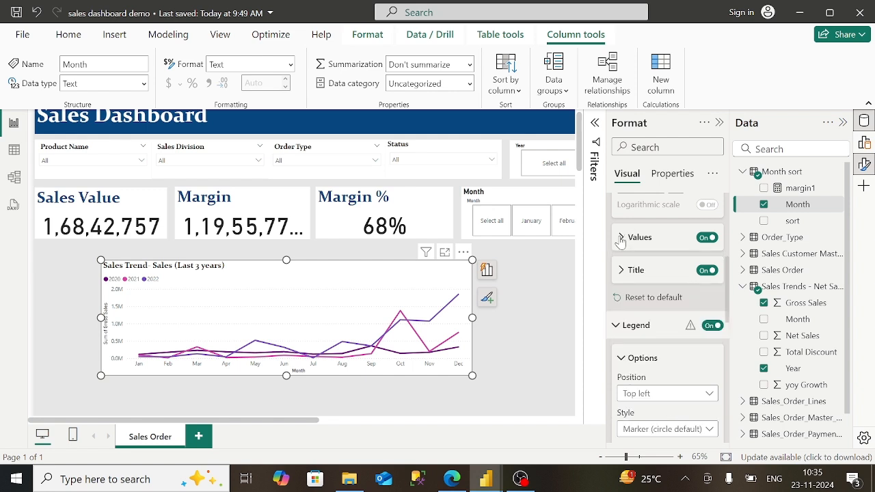
{"action": "left_click", "coordinate": [642, 327]}
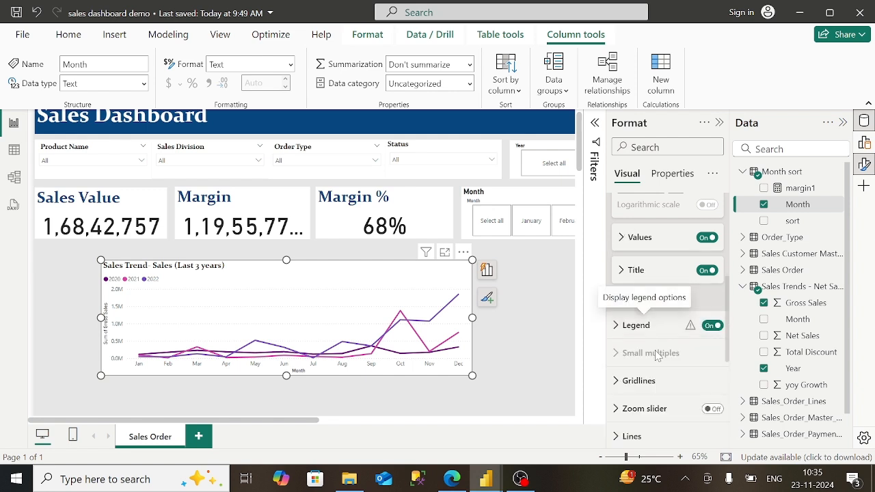
{"action": "left_click", "coordinate": [636, 328]}
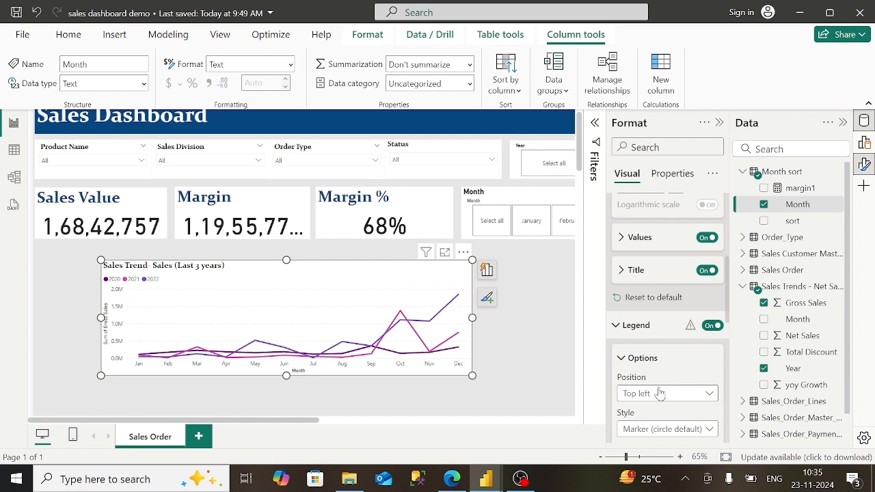
{"action": "scroll", "coordinate": [660, 393], "scroll_direction": "down", "scroll_amount": 3}
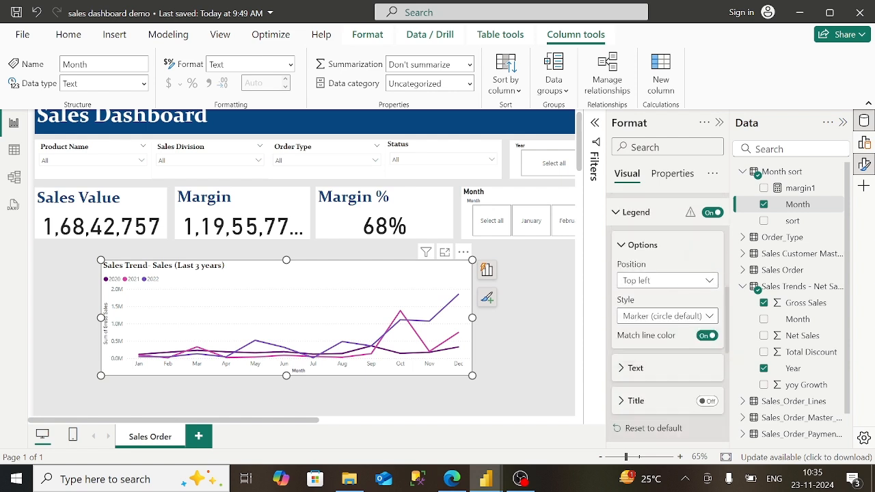
{"action": "left_click", "coordinate": [634, 333]}
{"action": "scroll", "coordinate": [667, 315], "scroll_direction": "down", "scroll_amount": 2}
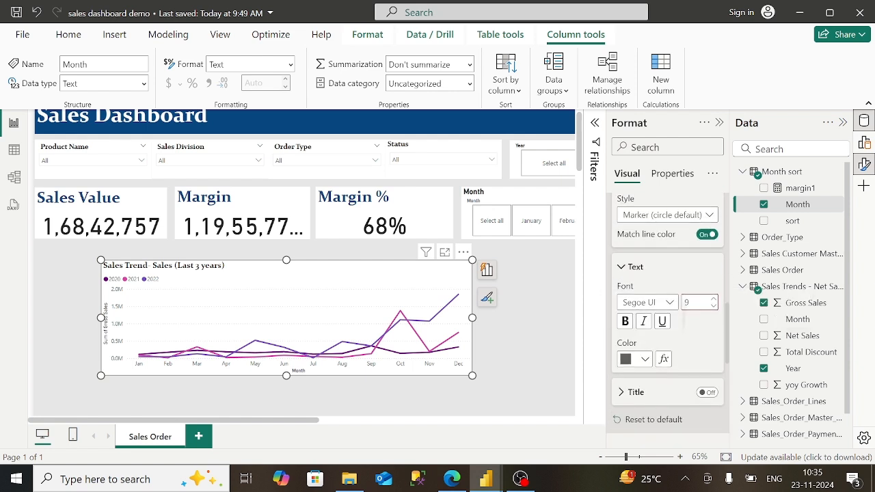
{"action": "scroll", "coordinate": [668, 315], "scroll_direction": "down", "scroll_amount": 1}
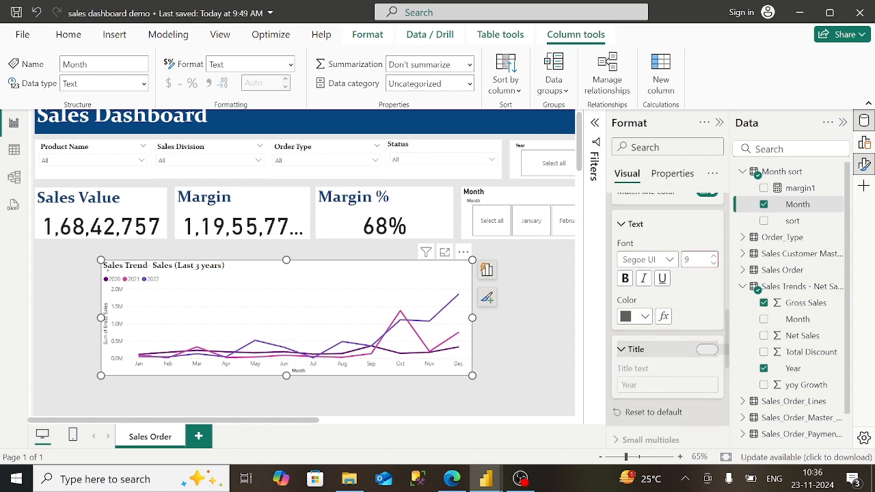
{"action": "left_click", "coordinate": [707, 350]}
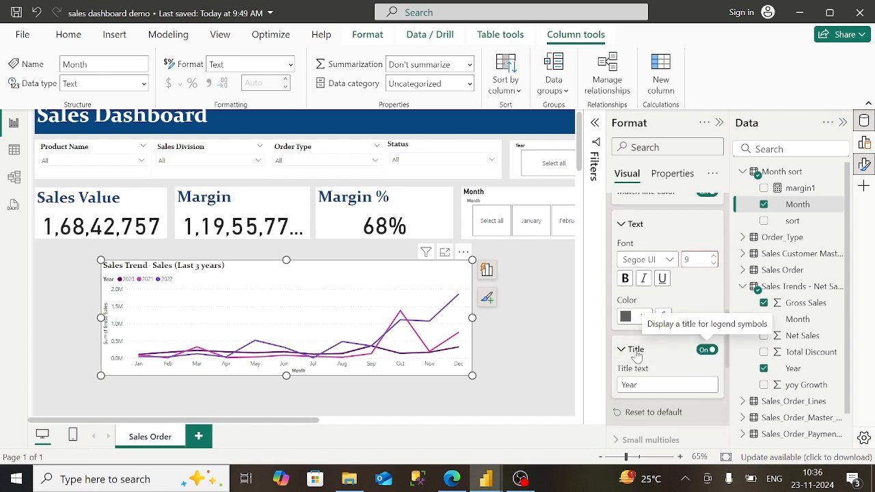
- Turn on point markers for the chart lines
{"action": "scroll", "coordinate": [668, 315], "scroll_direction": "down", "scroll_amount": 3}
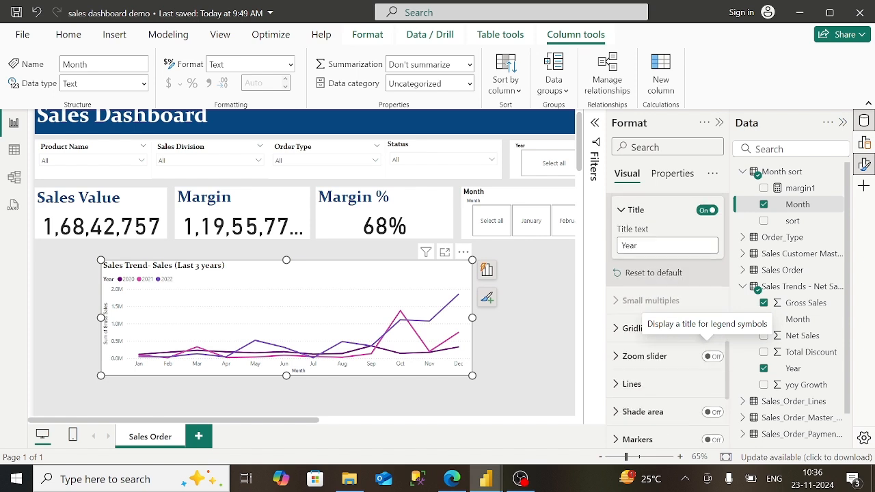
{"action": "scroll", "coordinate": [706, 337], "scroll_direction": "down", "scroll_amount": 1}
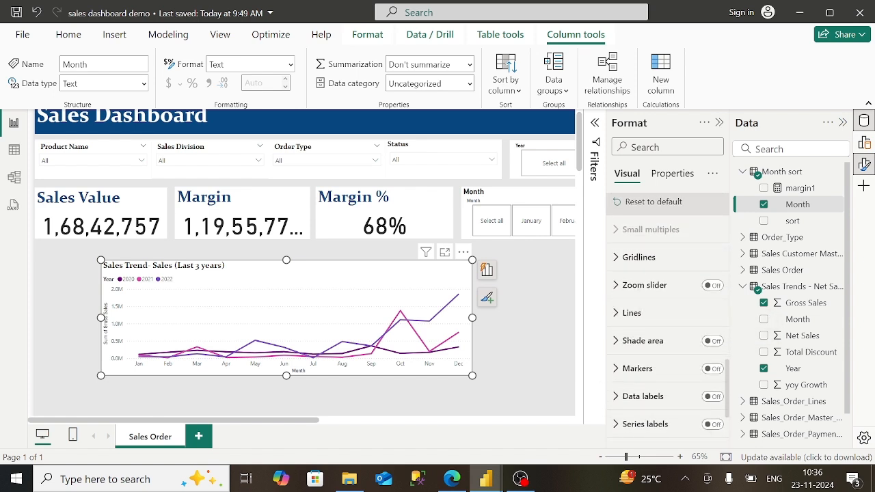
{"action": "left_click", "coordinate": [712, 368]}
{"action": "scroll", "coordinate": [668, 317], "scroll_direction": "down", "scroll_amount": 1}
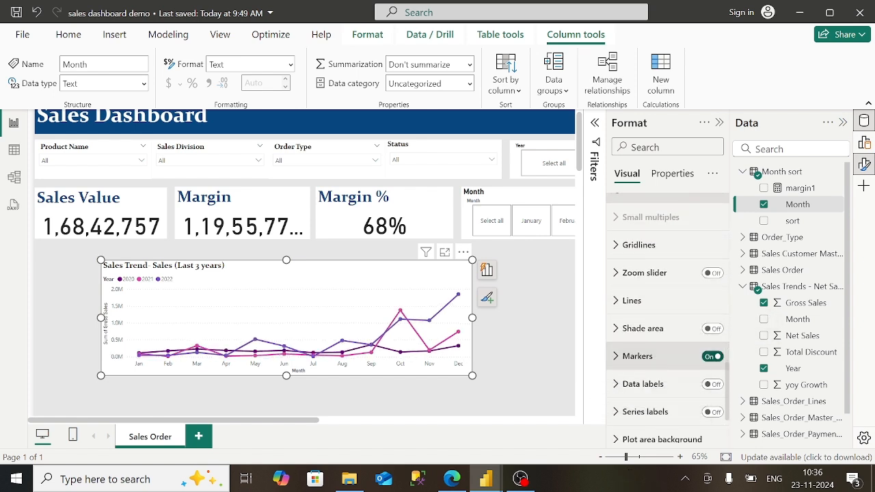
{"action": "scroll", "coordinate": [668, 318], "scroll_direction": "up", "scroll_amount": 10}
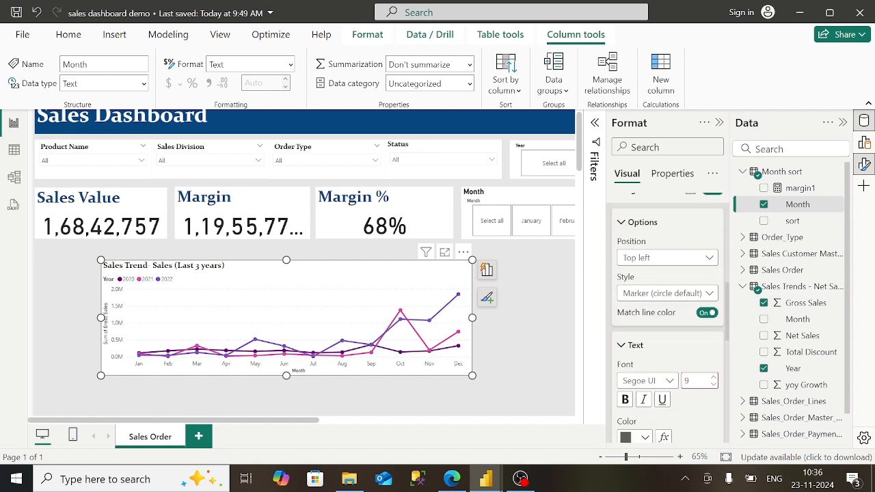
{"action": "scroll", "coordinate": [668, 318], "scroll_direction": "up", "scroll_amount": 3}
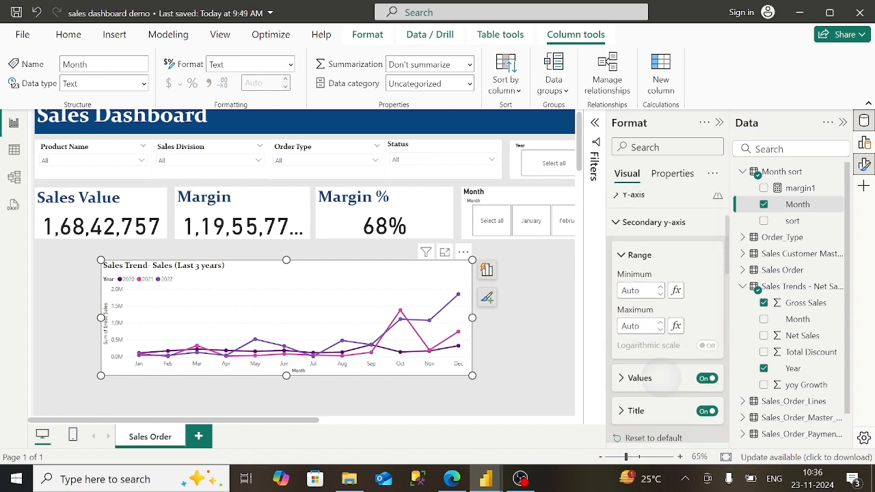
{"action": "scroll", "coordinate": [667, 318], "scroll_direction": "down", "scroll_amount": 3}
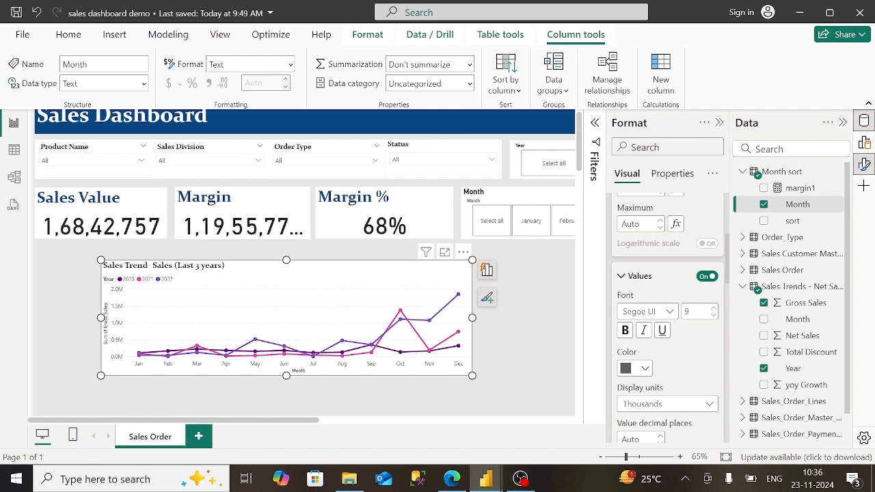
- Set the values' display units to None after briefly trying Billions
{"action": "left_click", "coordinate": [668, 382]}
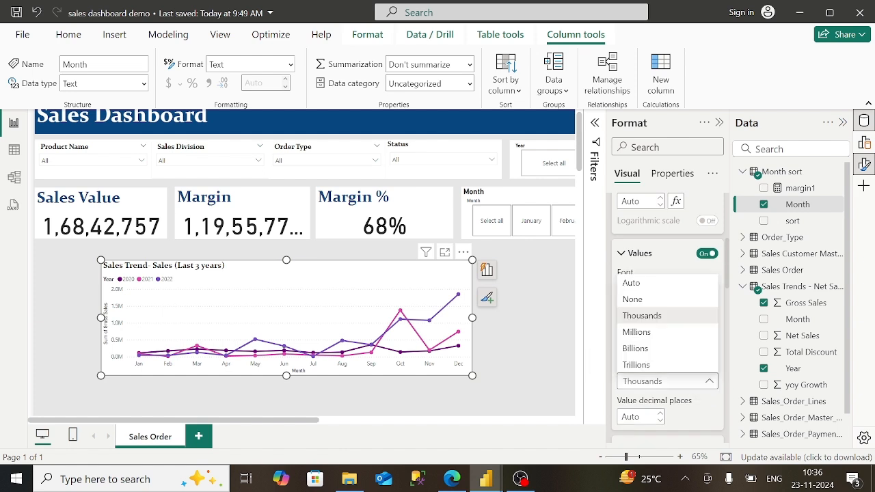
{"action": "left_click", "coordinate": [632, 299]}
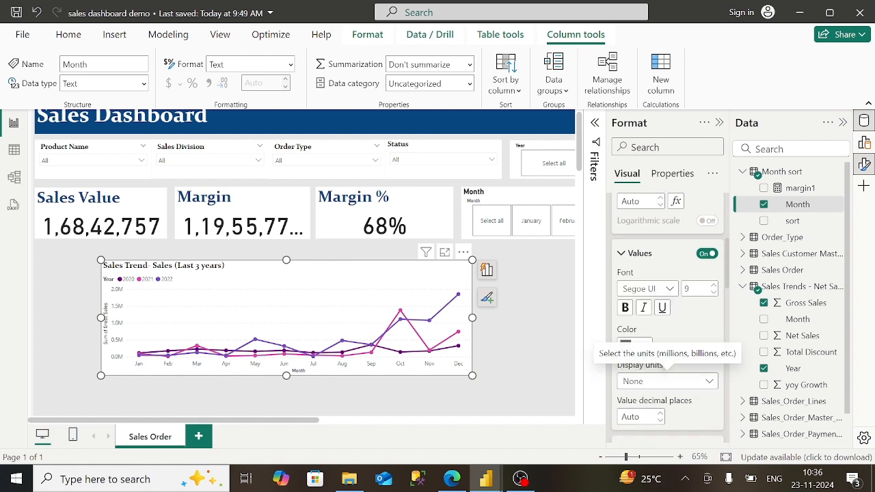
{"action": "left_click", "coordinate": [668, 381]}
{"action": "left_click", "coordinate": [636, 346]}
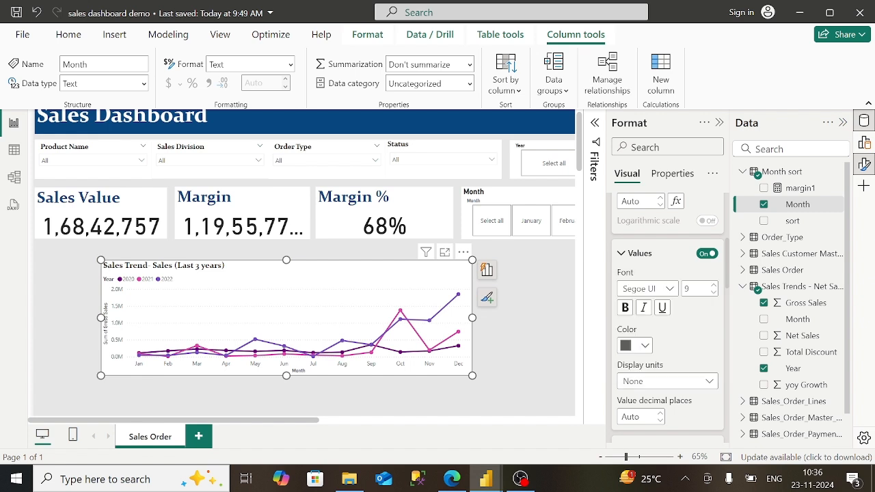
{"action": "left_click", "coordinate": [667, 382]}
{"action": "left_click", "coordinate": [680, 300]}
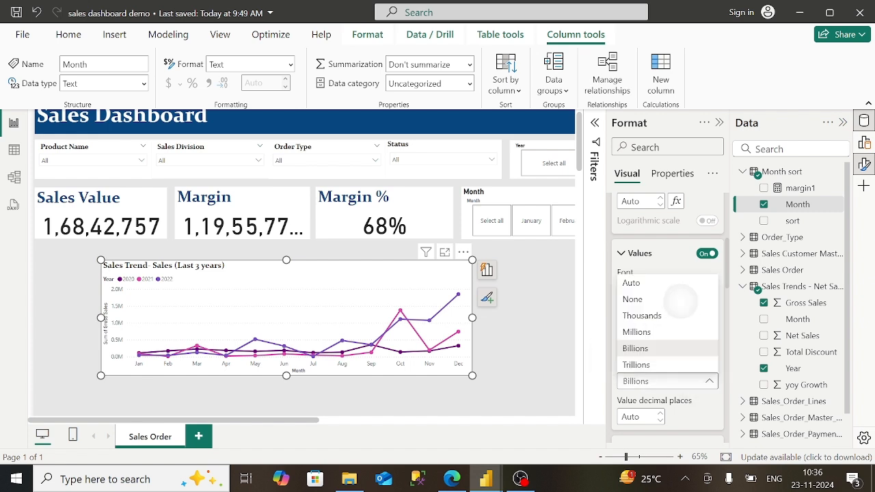
{"action": "left_click", "coordinate": [621, 254]}
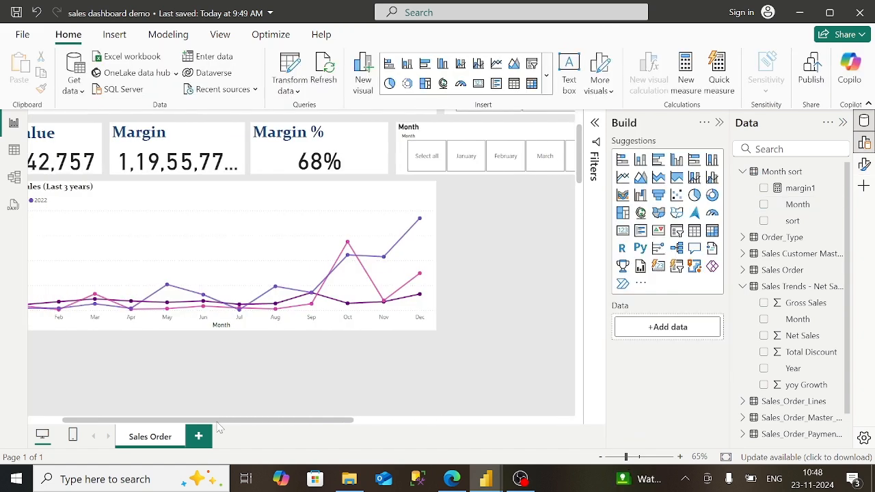
- Insert a new Line and stacked column chart visual on the page
{"action": "left_click_drag", "start_coordinate": [218, 422], "coordinate": [430, 421]}
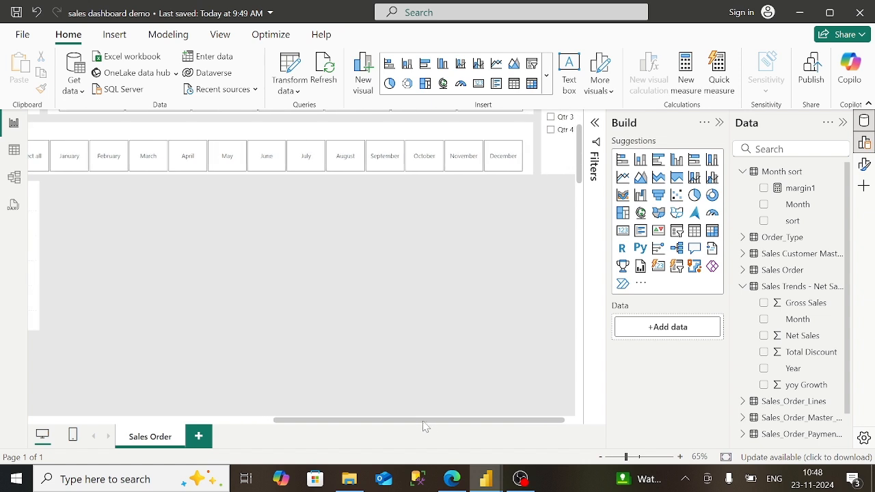
{"action": "left_click", "coordinate": [696, 179]}
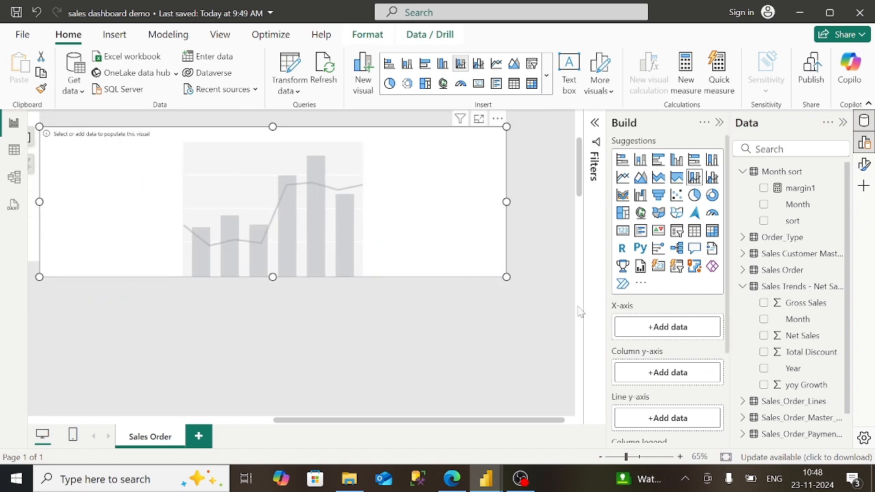
{"action": "scroll", "coordinate": [580, 140], "scroll_direction": "up", "scroll_amount": 1}
{"action": "scroll", "coordinate": [583, 139], "scroll_direction": "up", "scroll_amount": 2}
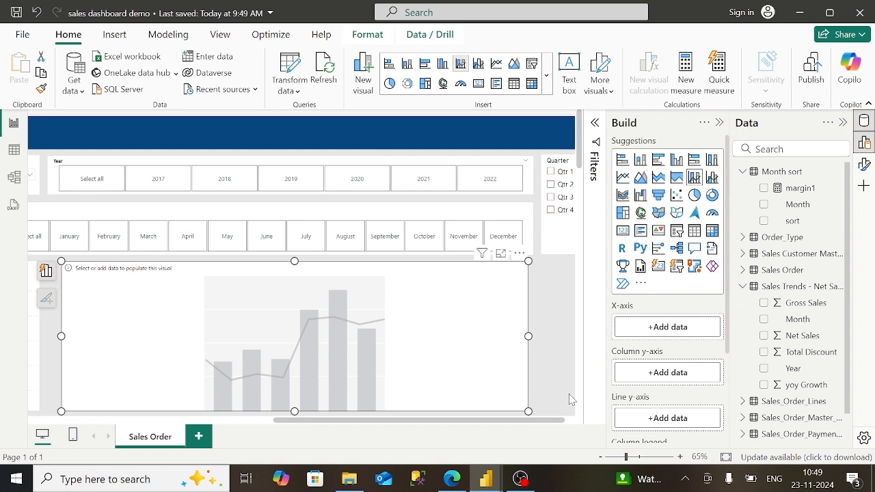
{"action": "scroll", "coordinate": [572, 400], "scroll_direction": "down", "scroll_amount": 2}
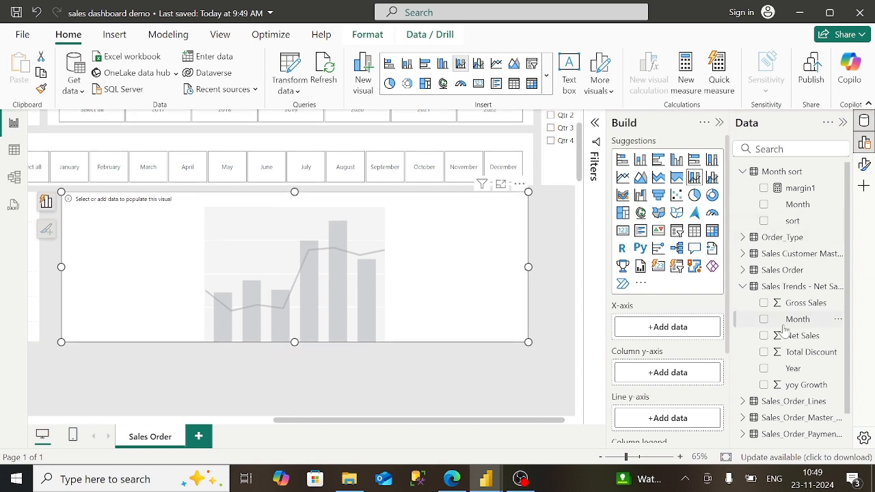
- Plot Gross Sales columns and a yoy Growth line by Year and Month, then widen the chart
{"action": "left_click_drag", "start_coordinate": [796, 369], "coordinate": [668, 327]}
{"action": "left_click_drag", "start_coordinate": [785, 210], "coordinate": [661, 349]}
{"action": "left_click_drag", "start_coordinate": [661, 347], "coordinate": [660, 346]}
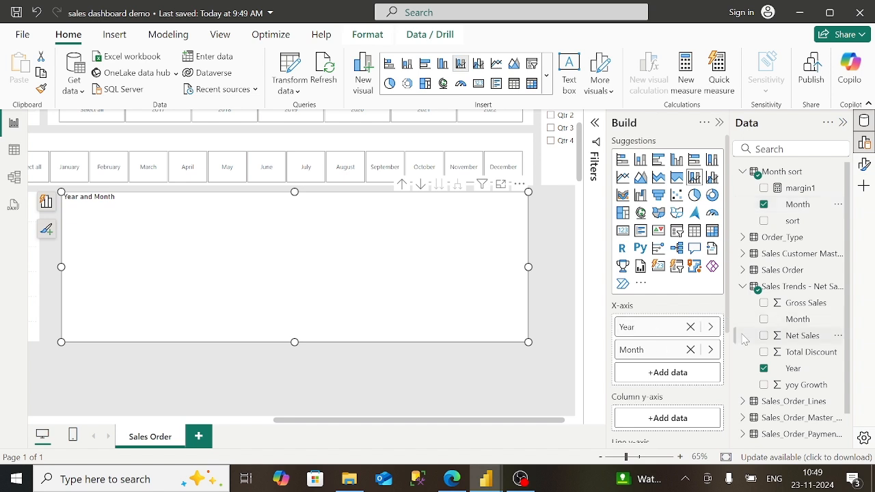
{"action": "left_click_drag", "start_coordinate": [807, 305], "coordinate": [687, 416]}
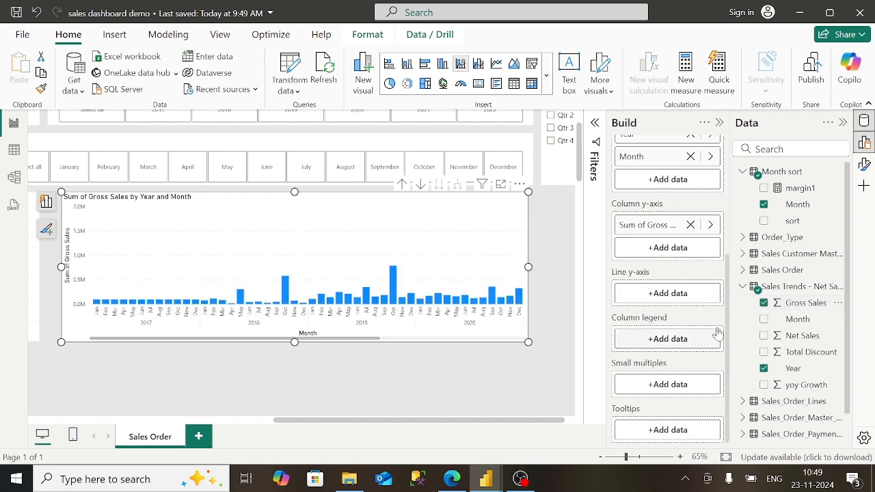
{"action": "left_click_drag", "start_coordinate": [807, 385], "coordinate": [667, 294]}
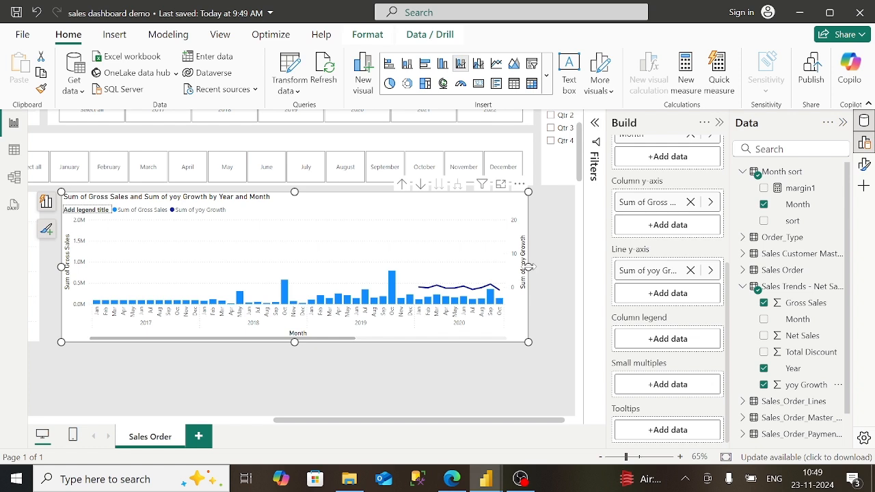
{"action": "left_click_drag", "start_coordinate": [530, 266], "coordinate": [565, 267]}
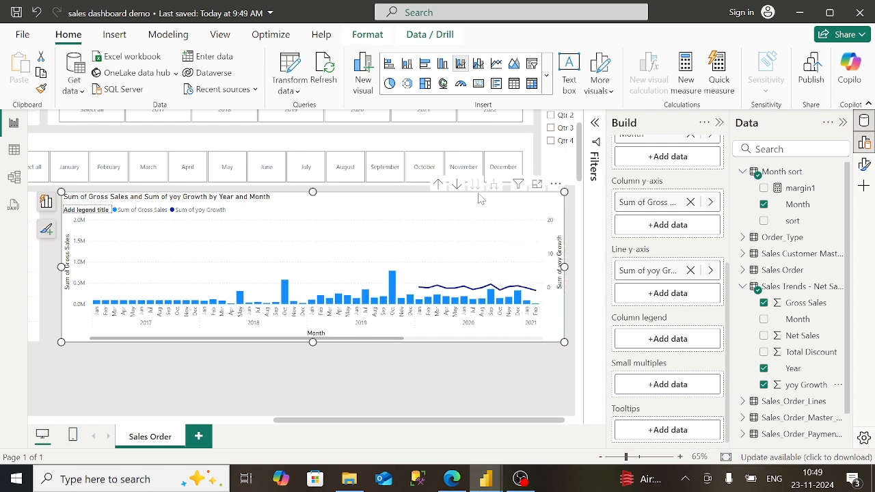
- Turn on drill mode and switch the chart's Year filter to Basic filtering
{"action": "left_click", "coordinate": [458, 186]}
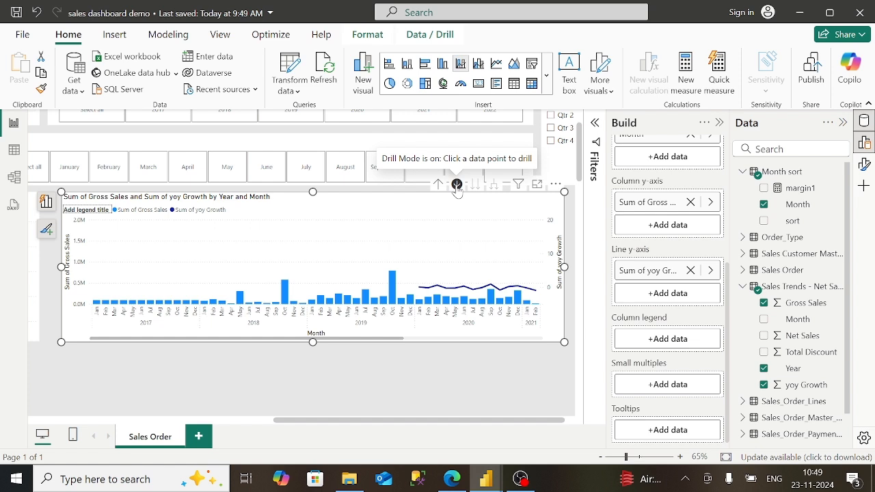
{"action": "left_click", "coordinate": [597, 122]}
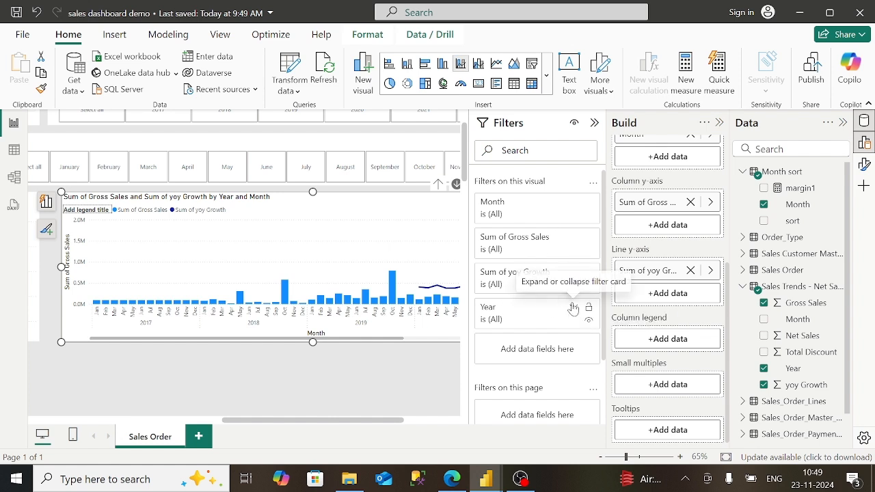
{"action": "left_click", "coordinate": [573, 308]}
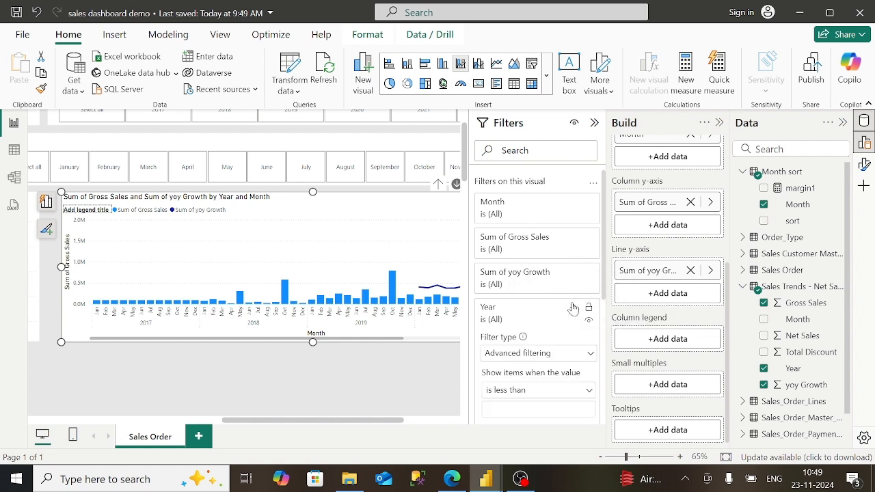
{"action": "left_click", "coordinate": [550, 358]}
{"action": "left_click", "coordinate": [527, 389]}
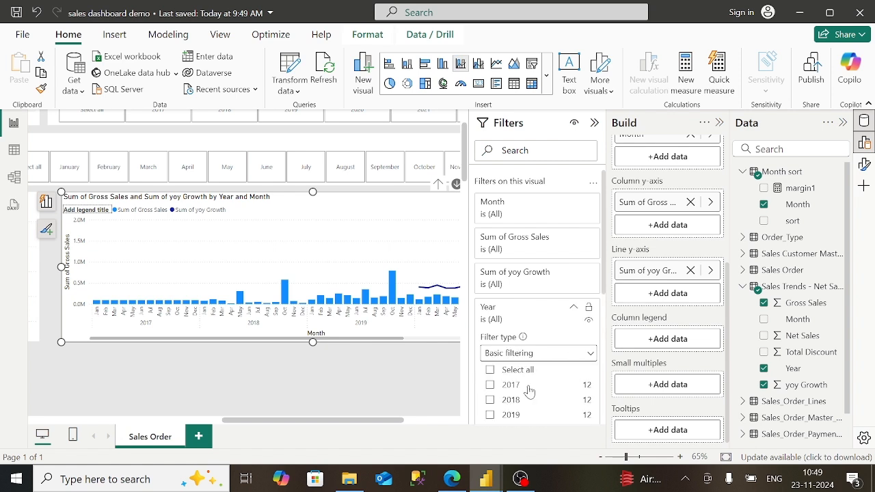
- Check 2020, 2021 and 2022 in the Year filter and hide the Filters pane
{"action": "scroll", "coordinate": [529, 390], "scroll_direction": "down", "scroll_amount": 3}
{"action": "left_click", "coordinate": [490, 326]}
{"action": "left_click", "coordinate": [490, 342]}
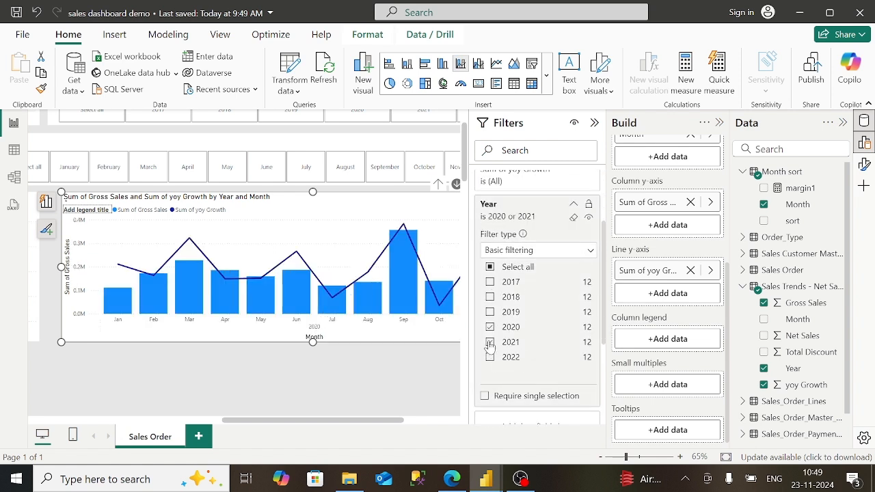
{"action": "left_click", "coordinate": [490, 357]}
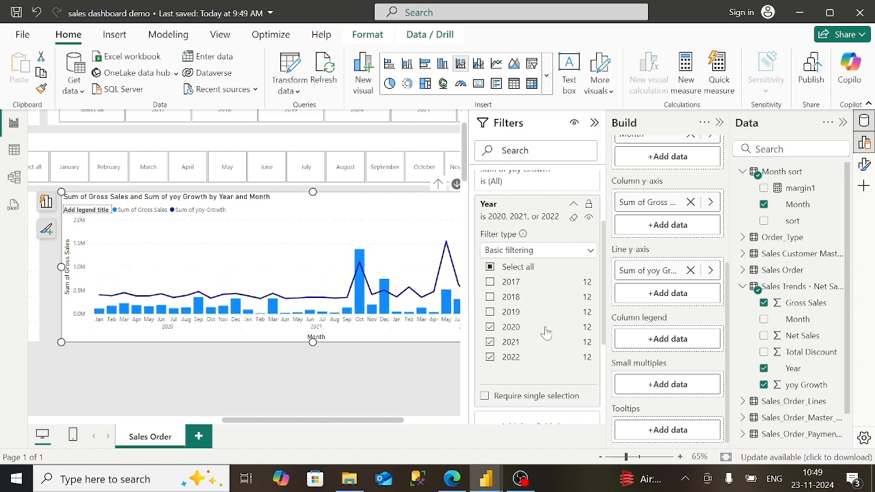
{"action": "left_click", "coordinate": [575, 206]}
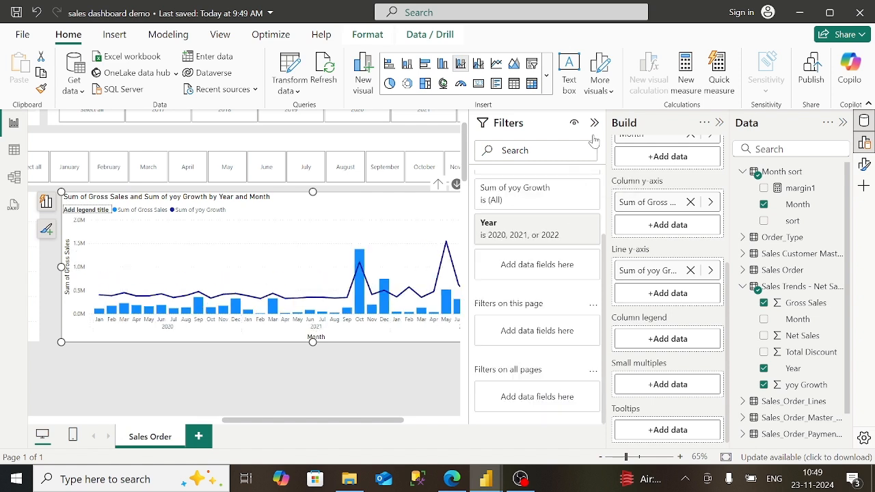
{"action": "left_click", "coordinate": [594, 123]}
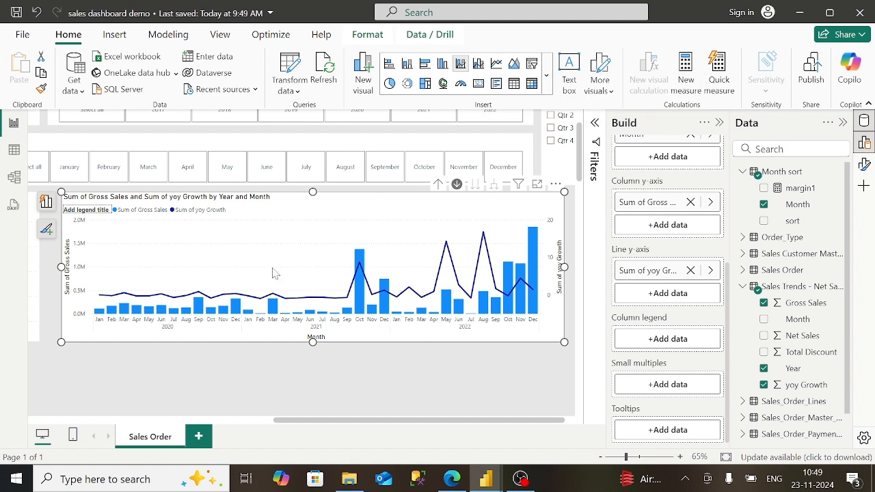
{"action": "mouse_move", "coordinate": [357, 265]}
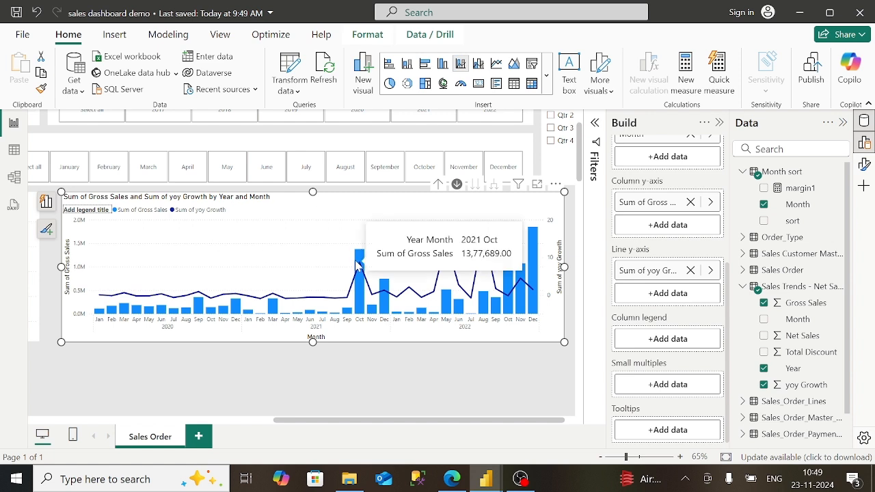
- Change the combo chart title text to 'YOY Growth sales (last 3 years)'
{"action": "left_click", "coordinate": [864, 164]}
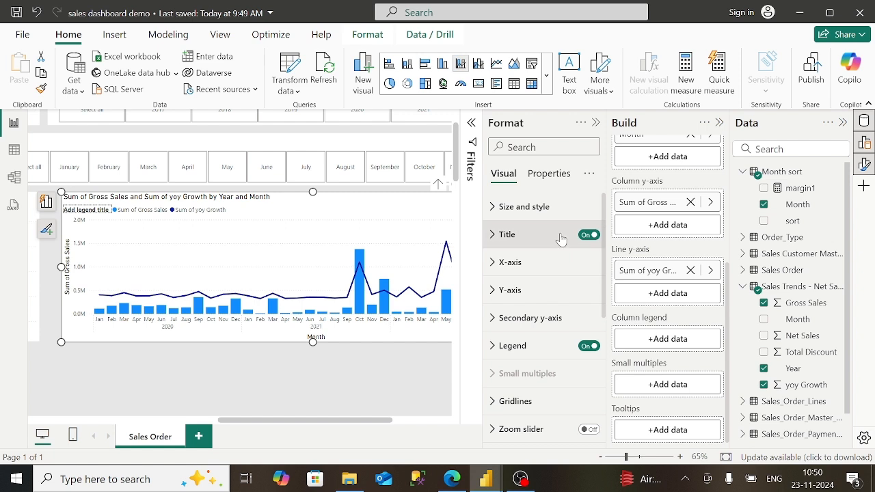
{"action": "left_click", "coordinate": [540, 235]}
{"action": "left_click", "coordinate": [543, 303]}
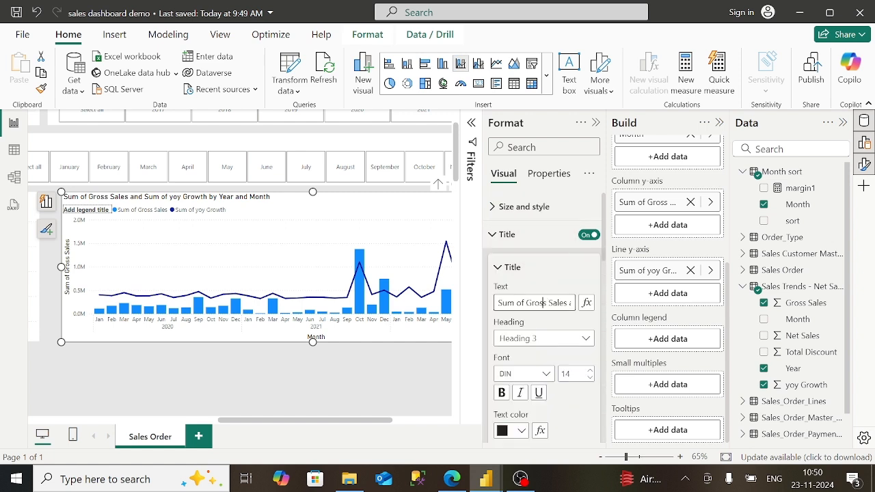
{"action": "key", "text": "Right"}
{"action": "key", "text": "Right"}
{"action": "key", "text": "Right"}
{"action": "key", "text": "Right"}
{"action": "key", "text": "Right"}
{"action": "key", "text": "Right"}
{"action": "key", "text": "Right"}
{"action": "key", "text": "Right"}
{"action": "key", "text": "Right"}
{"action": "key", "text": "Right"}
{"action": "key", "text": "Right"}
{"action": "key", "text": "Right"}
{"action": "key", "text": "Right"}
{"action": "key", "text": "Right"}
{"action": "key", "text": "Right"}
{"action": "key", "text": "Right"}
{"action": "key", "text": "Right"}
{"action": "key", "text": "Right"}
{"action": "key", "text": "Right"}
{"action": "key", "text": "Right"}
{"action": "key", "text": "Right"}
{"action": "key", "text": "Right"}
{"action": "key", "text": "Left"}
{"action": "key", "text": "Left"}
{"action": "key", "text": "Left"}
{"action": "key", "text": "Left"}
{"action": "key", "text": "Left"}
{"action": "key", "text": "Left"}
{"action": "key", "text": "Left"}
{"action": "key", "text": "Left"}
{"action": "key", "text": "Left"}
{"action": "key", "text": "Left"}
{"action": "key", "text": "Left"}
{"action": "key", "text": "Left"}
{"action": "key", "text": "Left"}
{"action": "key", "text": "Left"}
{"action": "key", "text": "Left"}
{"action": "key", "text": "Left"}
{"action": "key", "text": "Left"}
{"action": "key", "text": "Left"}
{"action": "key", "text": "Left"}
{"action": "key", "text": "Left"}
{"action": "key", "text": "ctrl+a"}
{"action": "type", "text": "Su"}
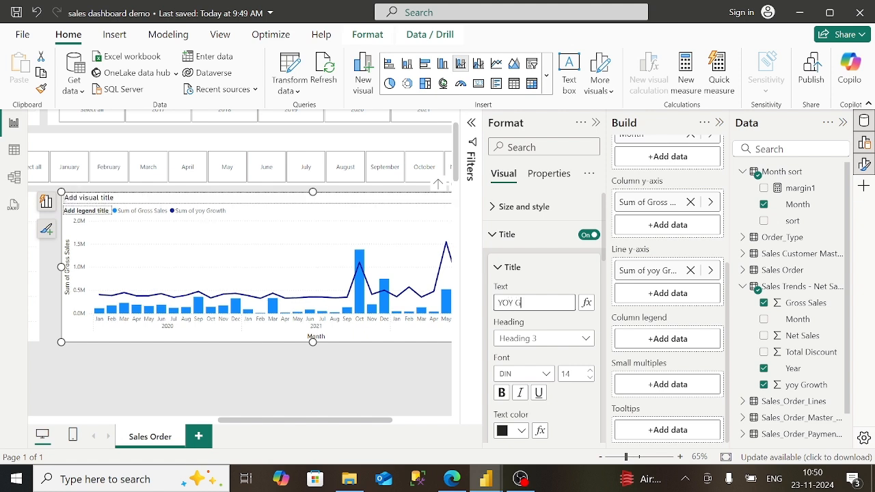
{"action": "type", "text": "YOY Growth"}
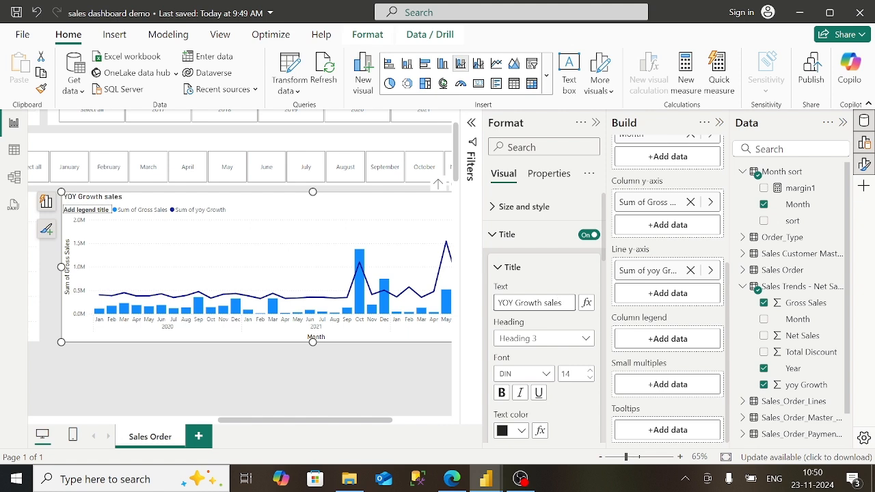
{"action": "type", "text": " sales"}
{"action": "type", "text": " ()"}
{"action": "type", "text": "last 3"}
{"action": "type", "text": " year"}
{"action": "type", "text": "s"}
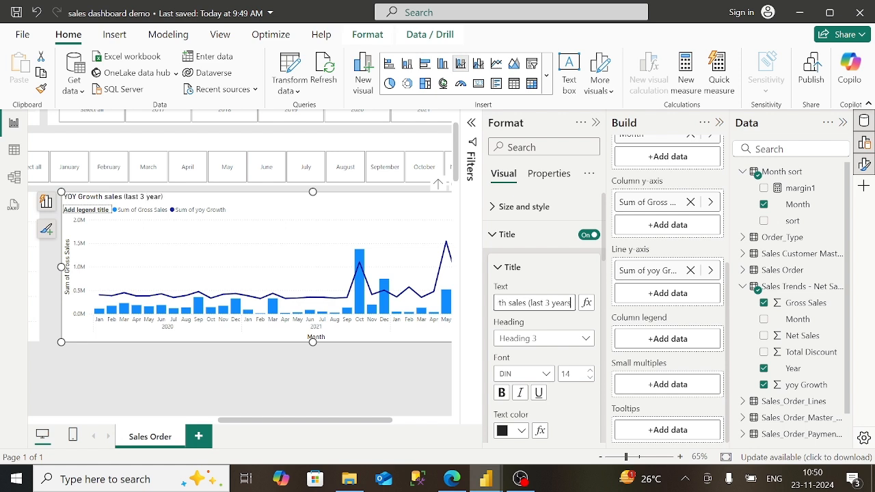
{"action": "key", "text": "Right"}
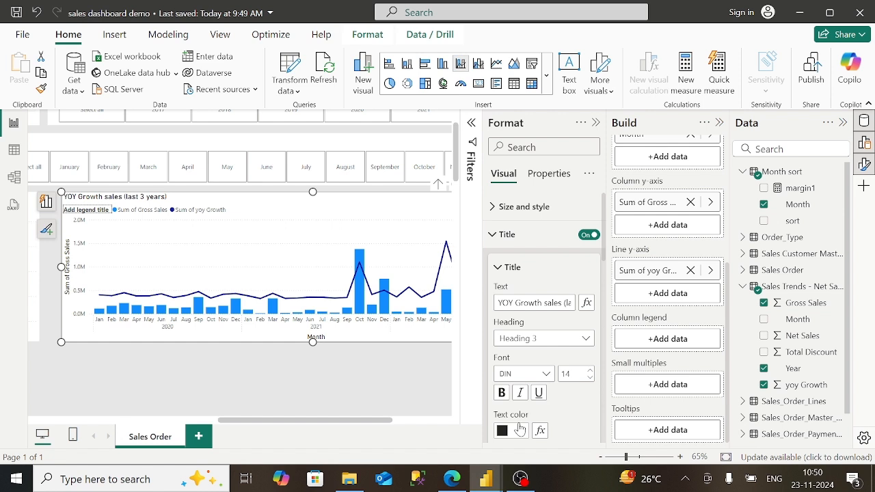
- Make the chart title bold in Constantia font
{"action": "left_click", "coordinate": [501, 392]}
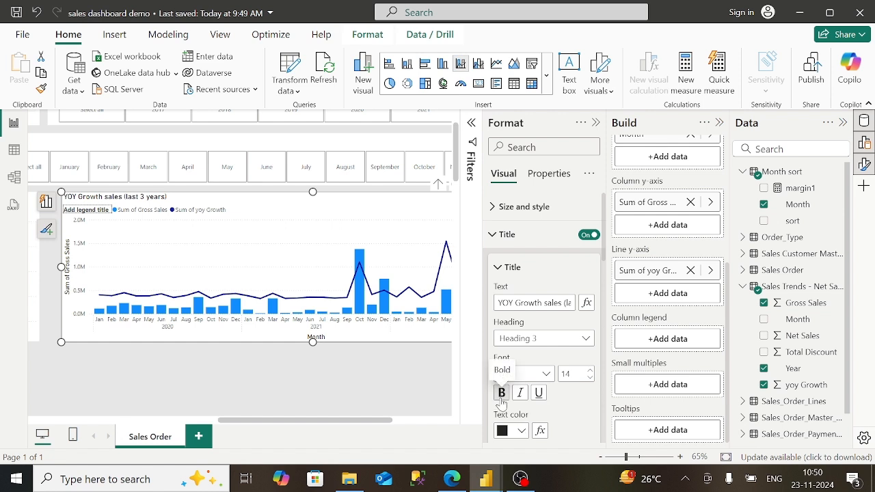
{"action": "left_click", "coordinate": [546, 375]}
{"action": "left_click", "coordinate": [538, 301]}
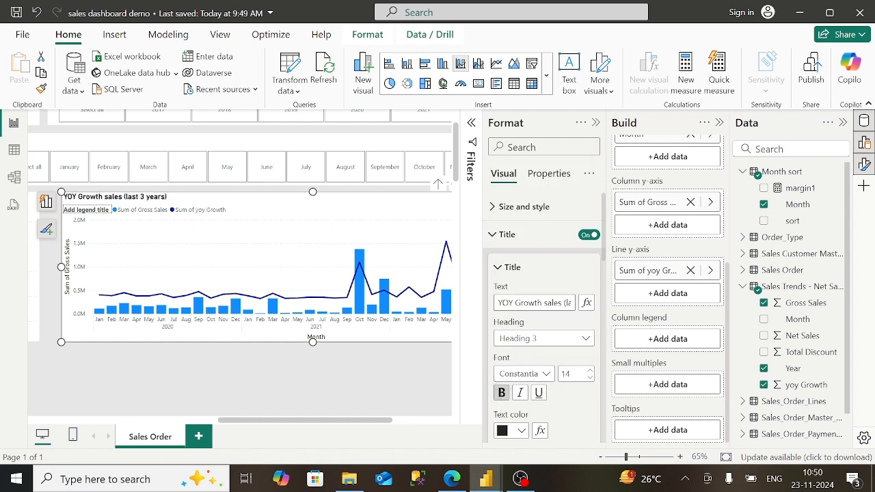
{"action": "left_click", "coordinate": [498, 269]}
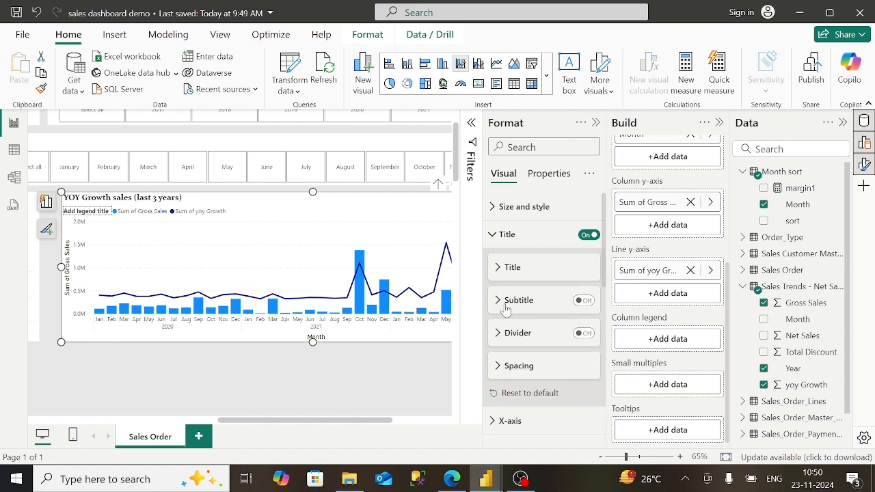
{"action": "left_click", "coordinate": [494, 234]}
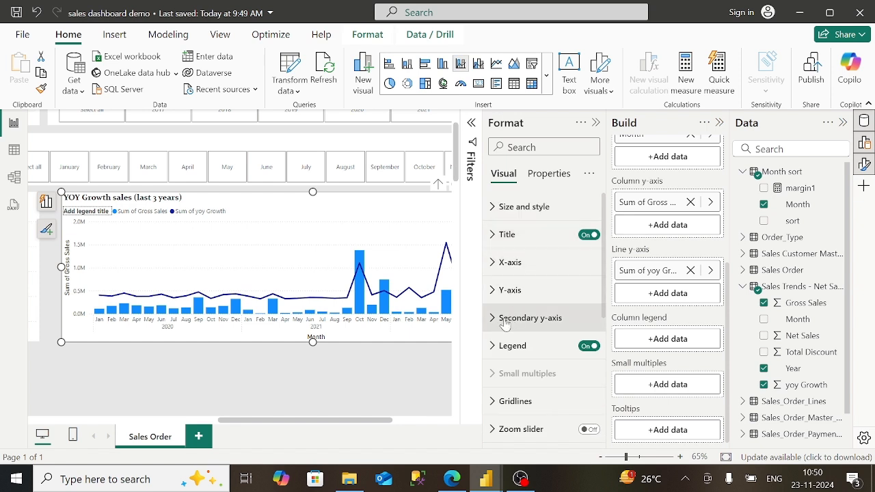
- Toggle the chart legend off and back on, then expand its options
{"action": "left_click", "coordinate": [586, 347]}
{"action": "left_click", "coordinate": [586, 349]}
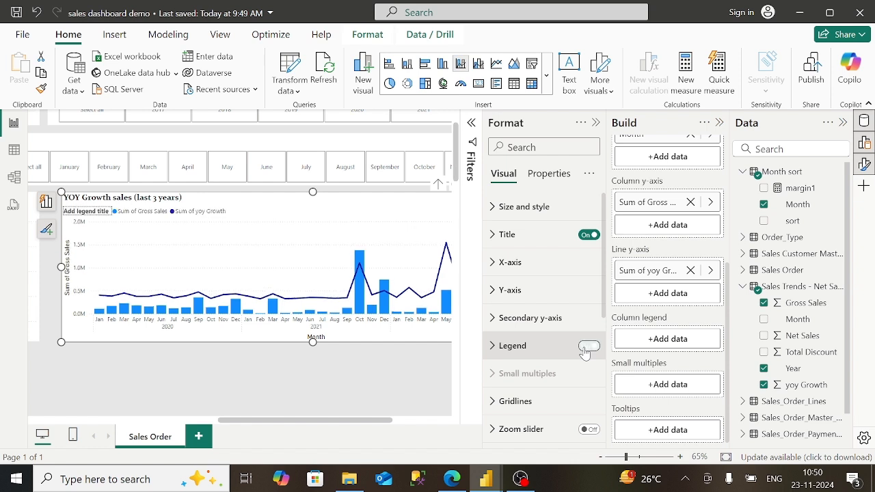
{"action": "left_click", "coordinate": [511, 354]}
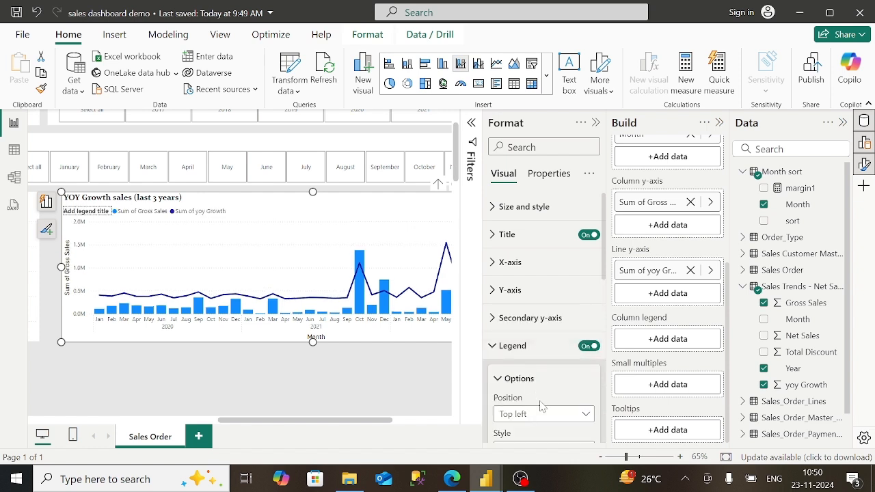
{"action": "scroll", "coordinate": [540, 406], "scroll_direction": "down", "scroll_amount": 5}
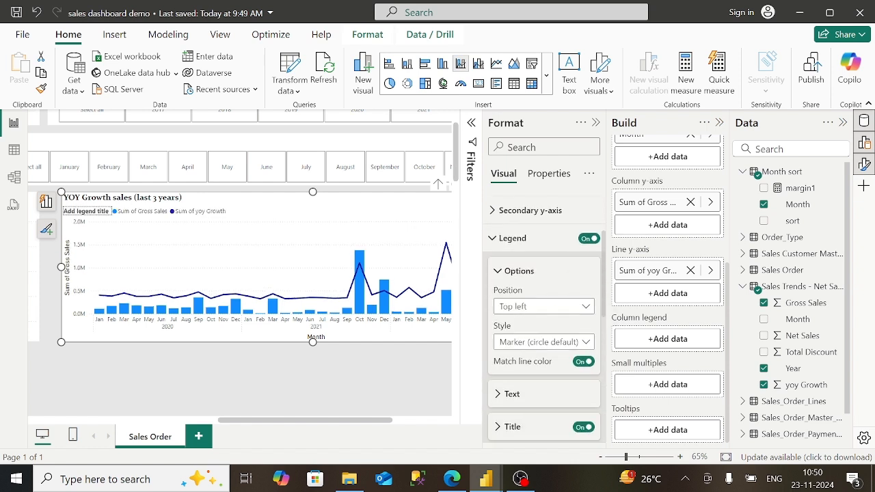
{"action": "scroll", "coordinate": [544, 314], "scroll_direction": "down", "scroll_amount": 5}
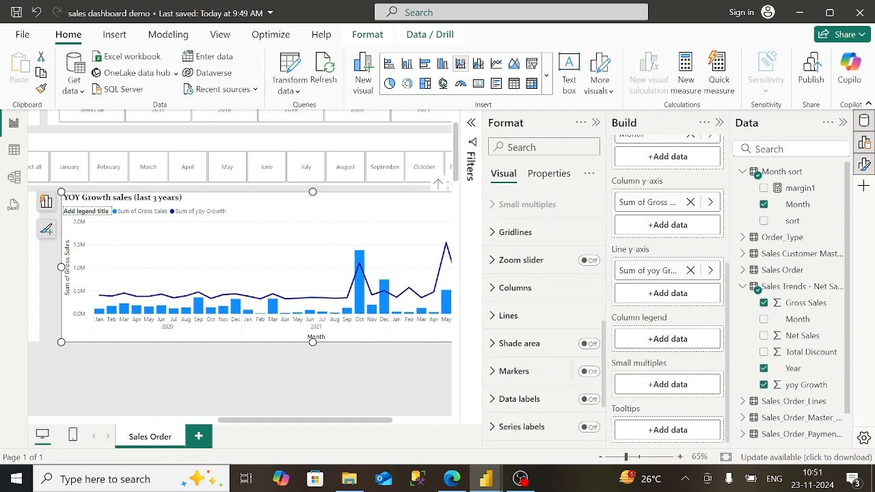
- Turn on point markers for the yoy Growth line
{"action": "left_click", "coordinate": [588, 347]}
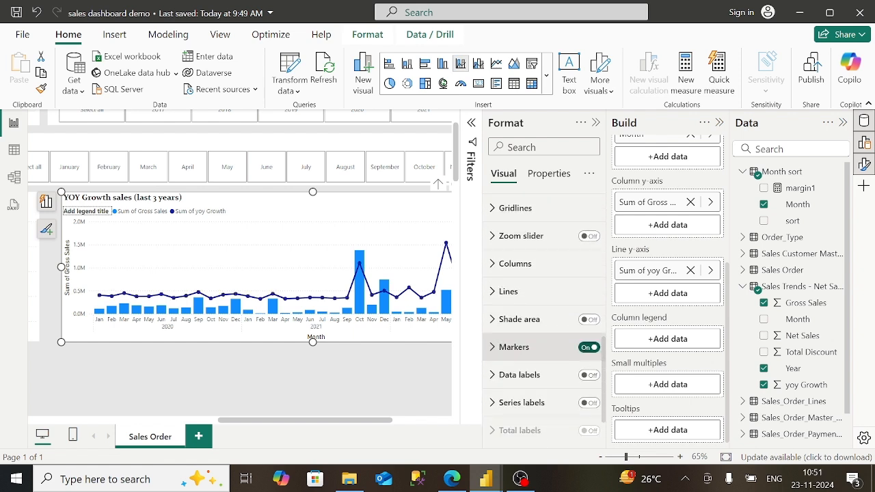
{"action": "scroll", "coordinate": [544, 318], "scroll_direction": "up", "scroll_amount": 6}
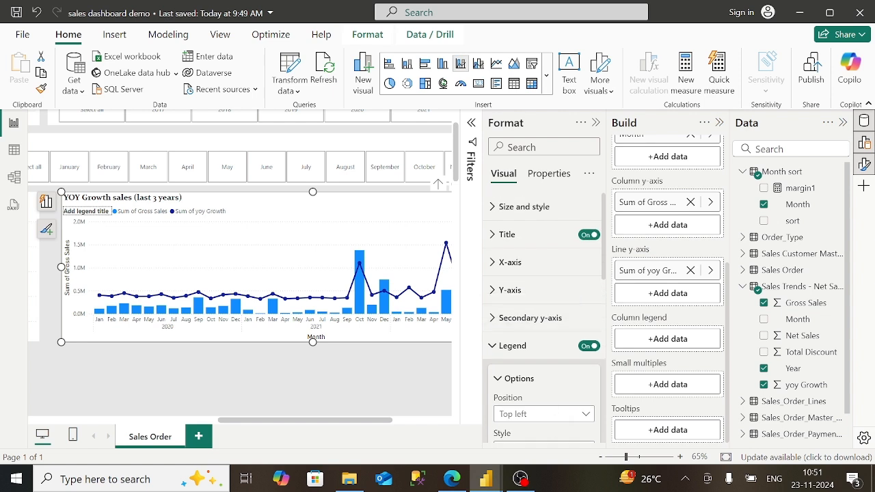
{"action": "left_click", "coordinate": [512, 345]}
- Set the y-axis value display units to None
{"action": "left_click", "coordinate": [509, 290]}
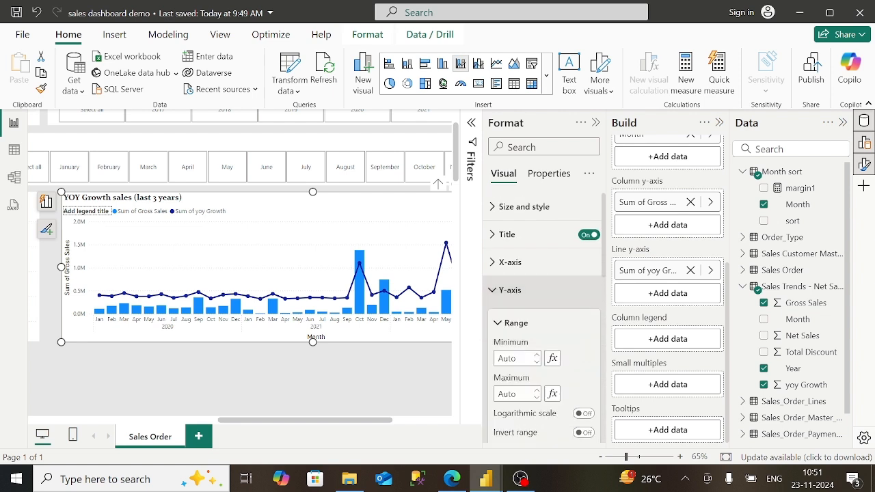
{"action": "scroll", "coordinate": [509, 290], "scroll_direction": "down", "scroll_amount": 2}
{"action": "scroll", "coordinate": [545, 318], "scroll_direction": "down", "scroll_amount": 2}
{"action": "left_click", "coordinate": [516, 271]}
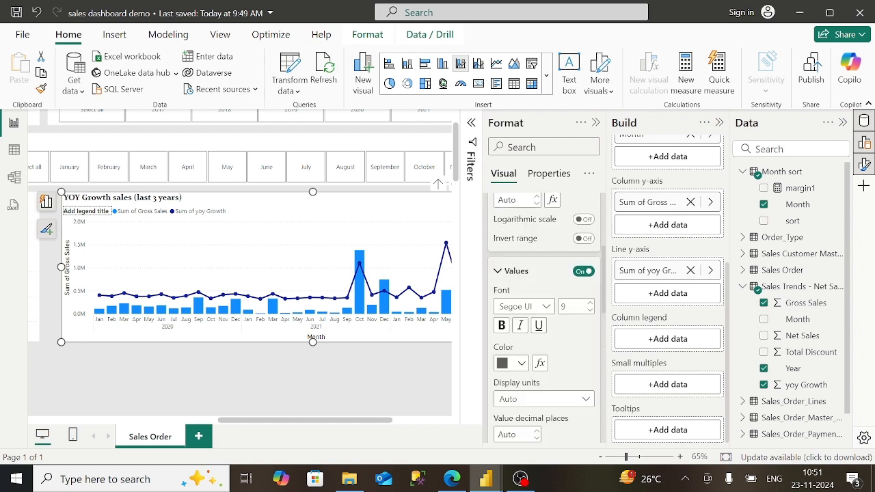
{"action": "left_click", "coordinate": [574, 399]}
{"action": "left_click", "coordinate": [530, 318]}
- Title the column y-axis 'Sales' instead of 'Sum of Gross Sales'
{"action": "scroll", "coordinate": [544, 383], "scroll_direction": "down", "scroll_amount": 5}
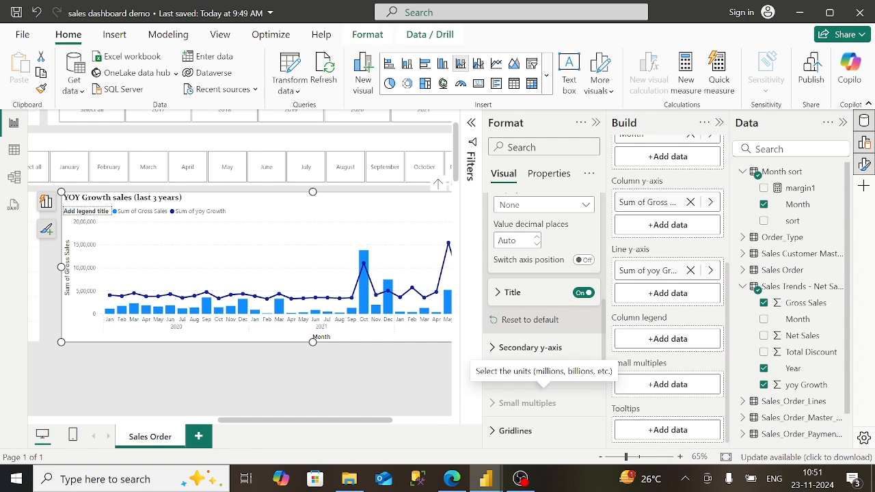
{"action": "left_click", "coordinate": [513, 292]}
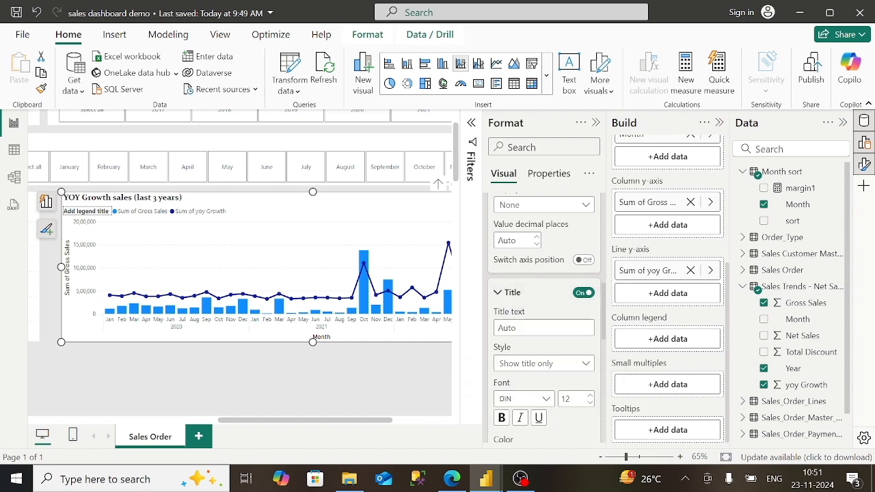
{"action": "left_click", "coordinate": [452, 479]}
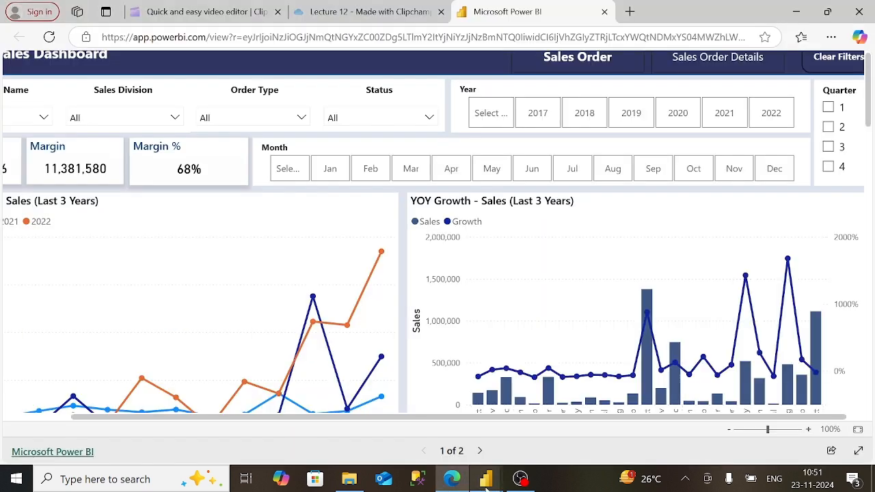
{"action": "mouse_move", "coordinate": [486, 482]}
{"action": "left_click", "coordinate": [532, 438]}
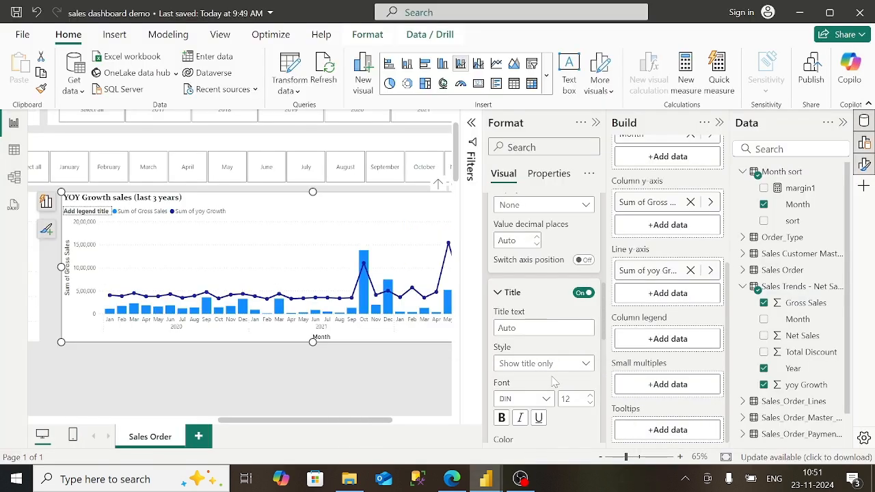
{"action": "left_click", "coordinate": [544, 328]}
{"action": "type", "text": "Sales"}
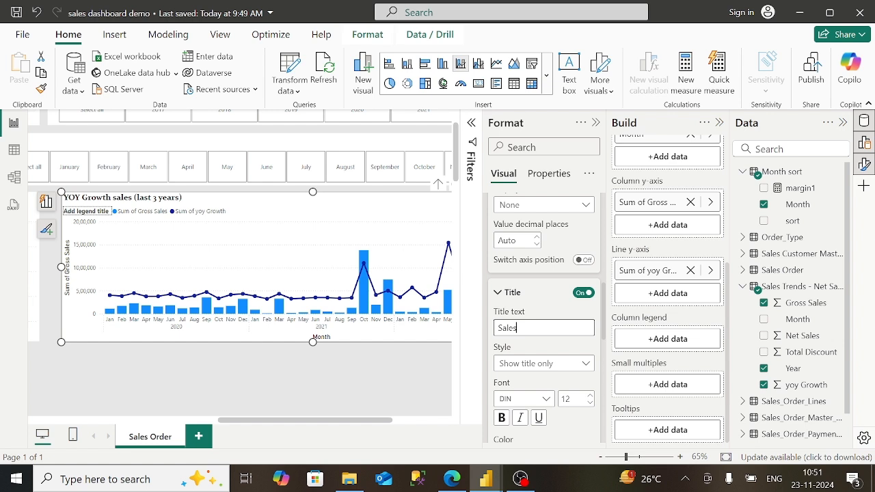
{"action": "left_click", "coordinate": [497, 294]}
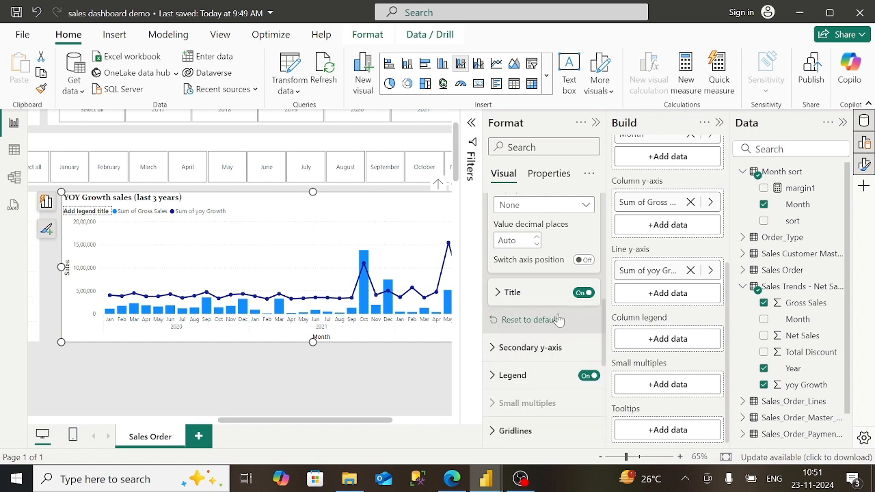
{"action": "scroll", "coordinate": [558, 322], "scroll_direction": "up", "scroll_amount": 5}
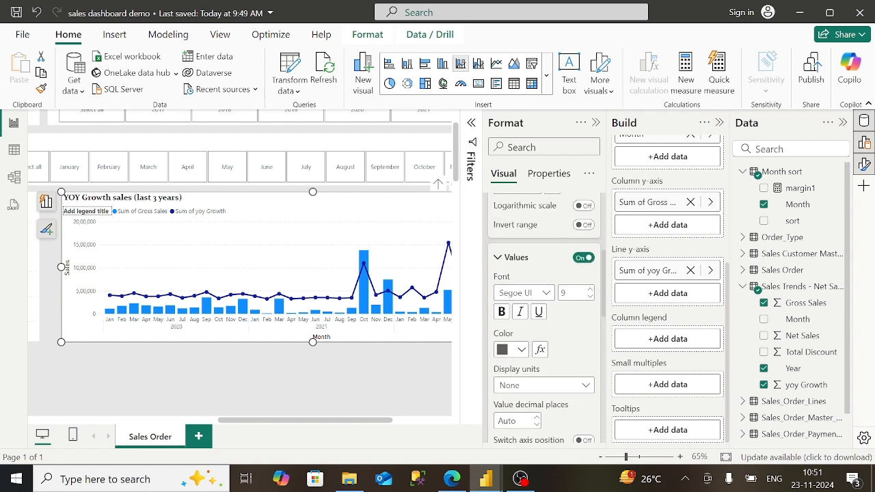
{"action": "scroll", "coordinate": [547, 318], "scroll_direction": "up", "scroll_amount": 3}
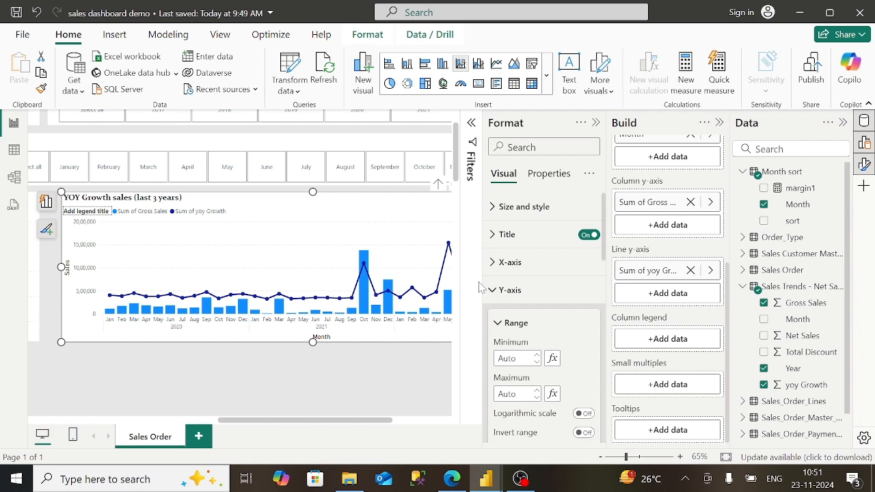
{"action": "left_click", "coordinate": [492, 291]}
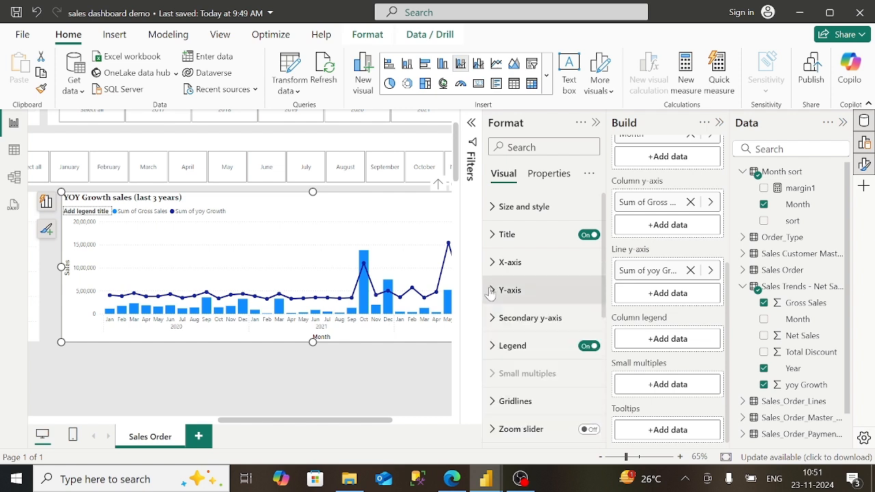
- Stretch the combo chart's left and right edges outward to nearly full page width
{"action": "left_click", "coordinate": [596, 123]}
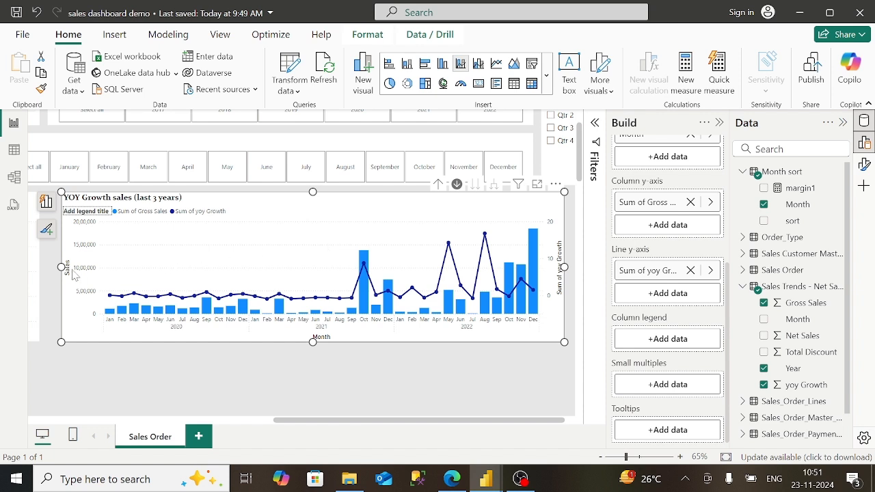
{"action": "left_click_drag", "start_coordinate": [61, 268], "coordinate": [48, 270]}
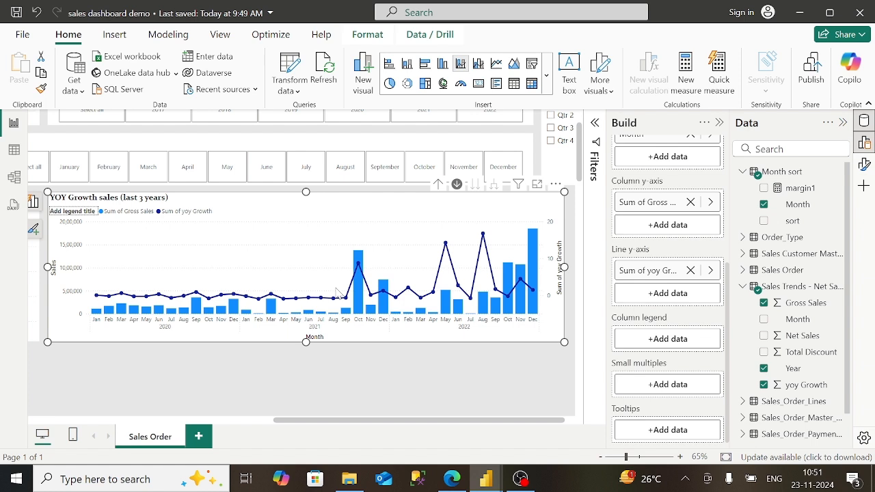
{"action": "left_click_drag", "start_coordinate": [564, 267], "coordinate": [570, 268]}
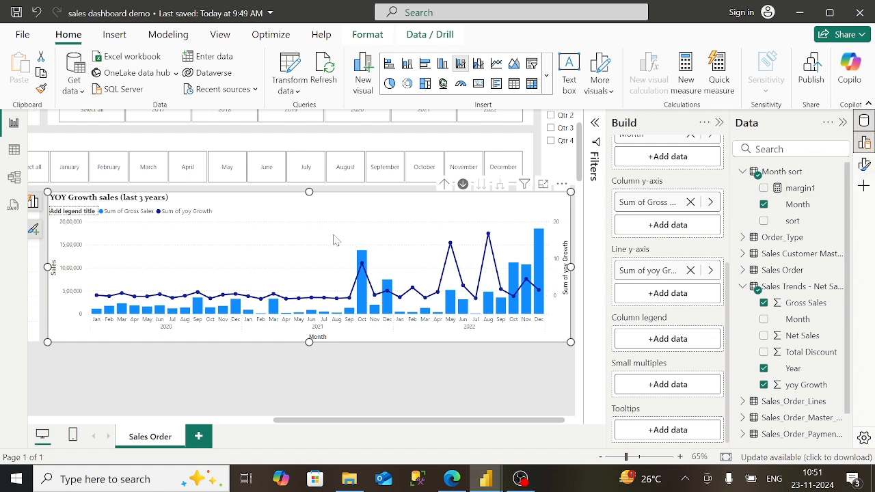
{"action": "left_click", "coordinate": [345, 378]}
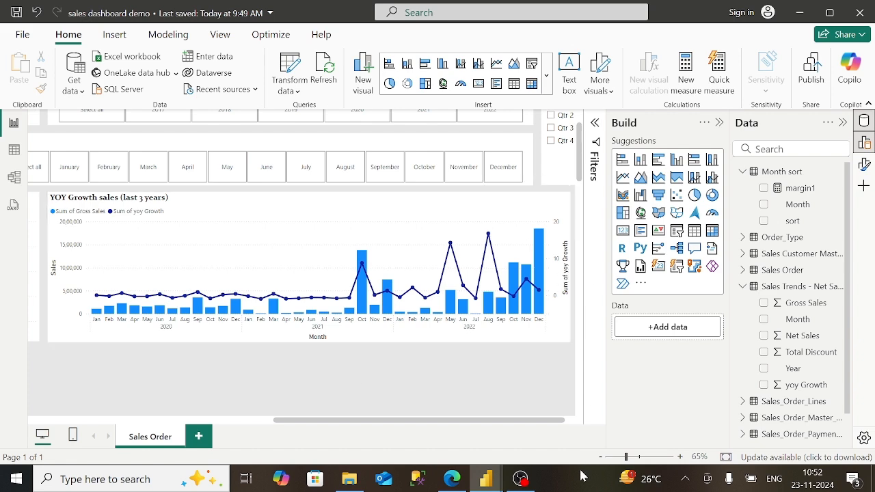
- Insert an empty stacked column chart below the Sales Trend line chart and make it taller
{"action": "left_click", "coordinate": [521, 479]}
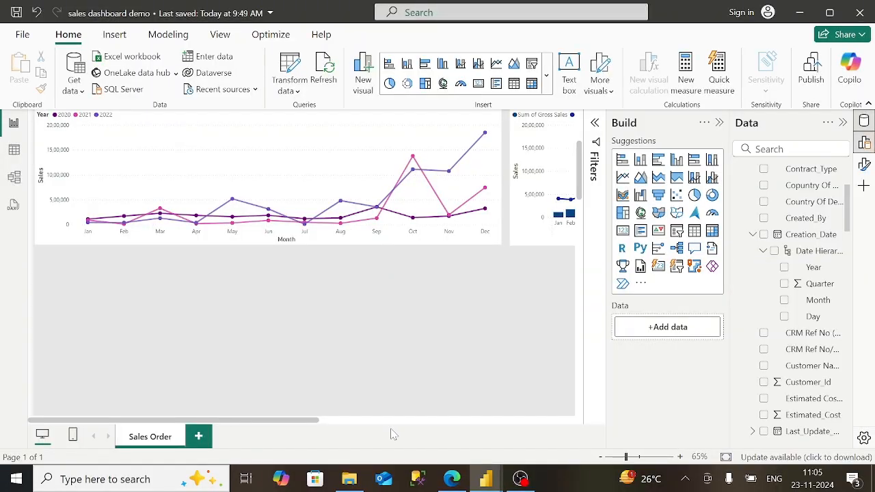
{"action": "left_click", "coordinate": [395, 420]}
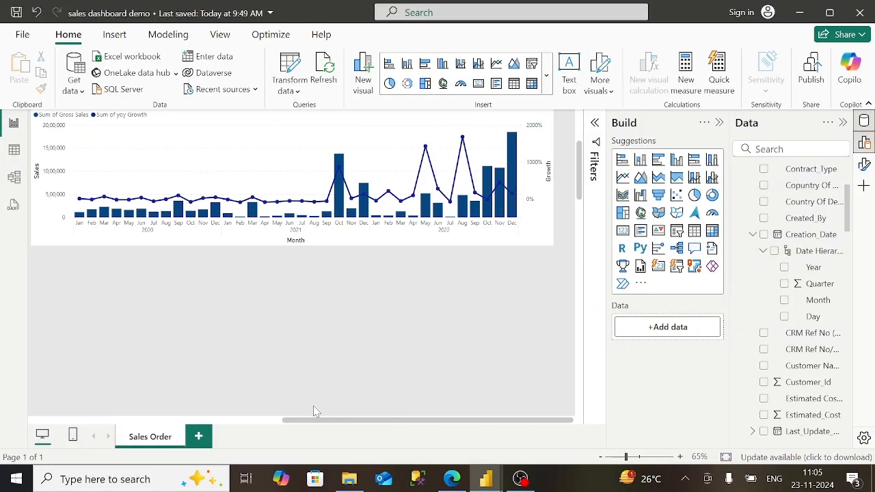
{"action": "left_click", "coordinate": [260, 421]}
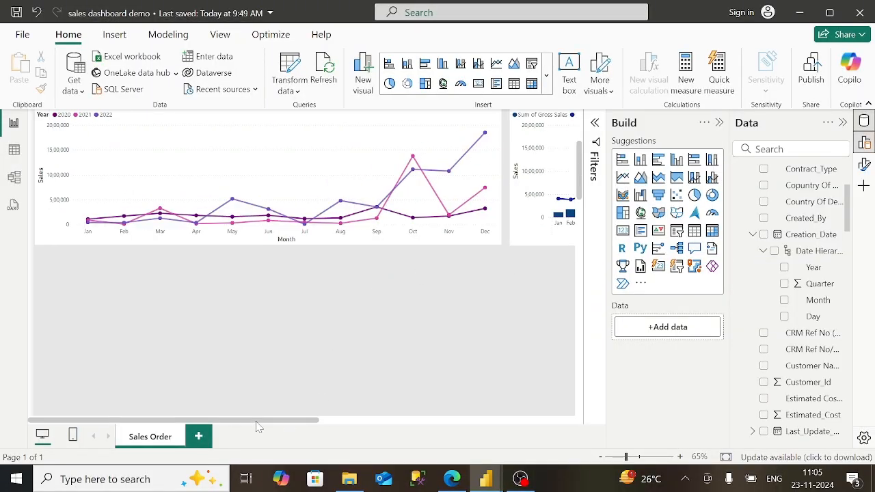
{"action": "left_click", "coordinate": [643, 166]}
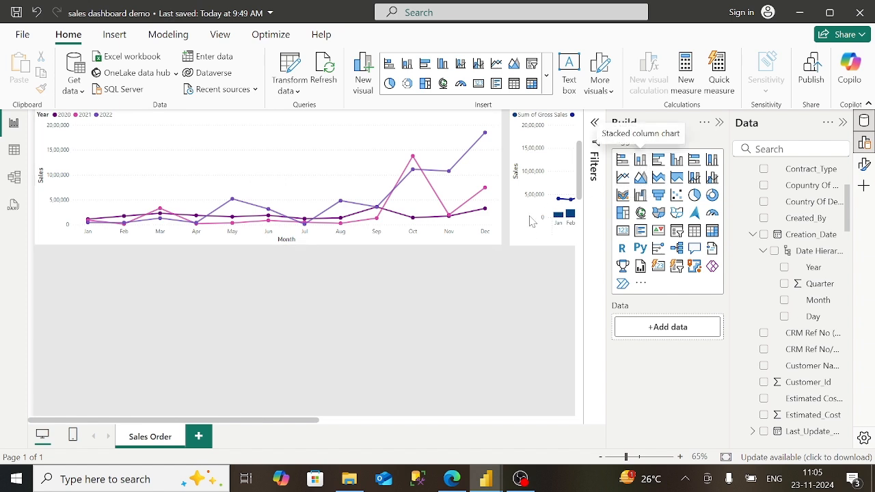
{"action": "left_click", "coordinate": [452, 479]}
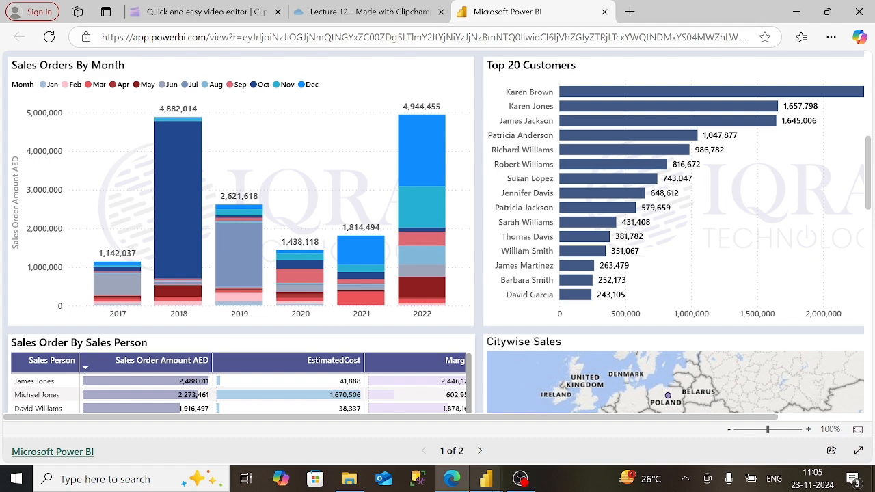
{"action": "mouse_move", "coordinate": [488, 480]}
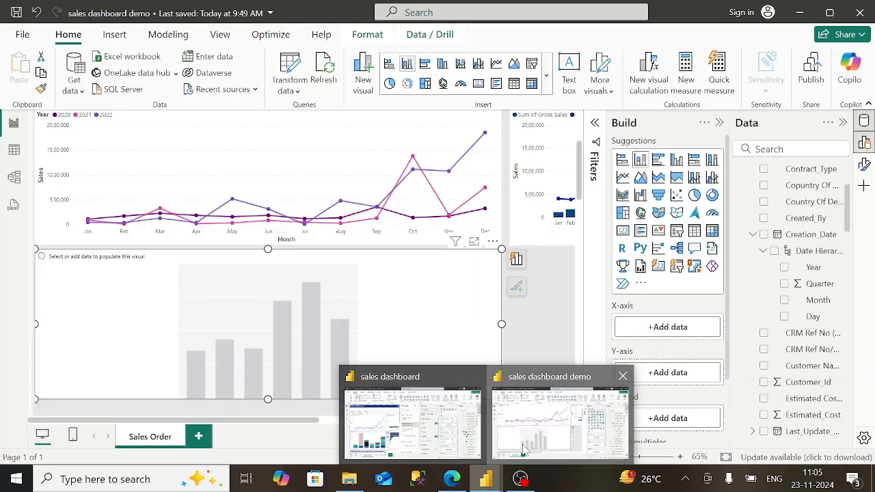
{"action": "left_click", "coordinate": [504, 370]}
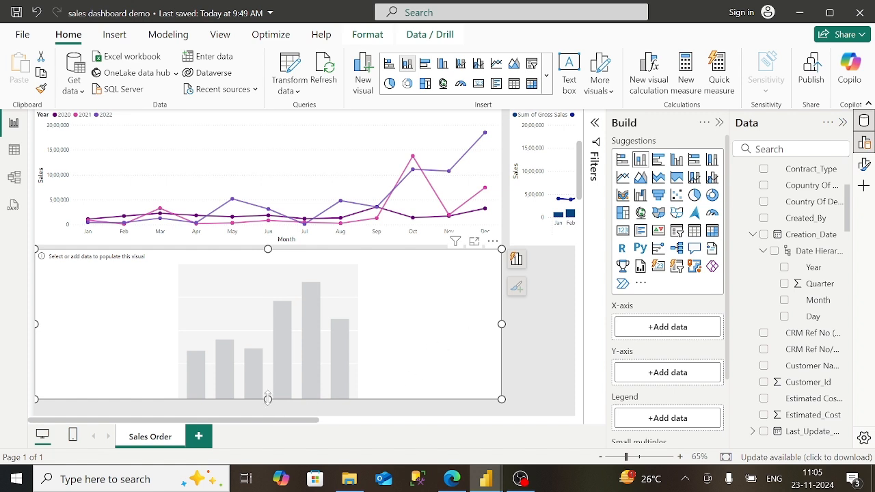
{"action": "left_click_drag", "start_coordinate": [267, 401], "coordinate": [267, 408]}
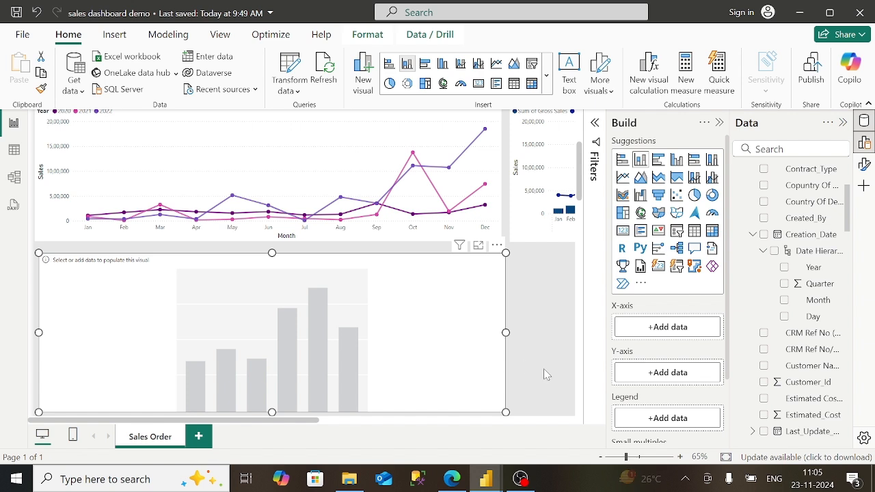
- Plot Sum of Sales_Order_Line_Amount_AED by Creation_Date Year on the x-axis, with Month as legend
{"action": "scroll", "coordinate": [544, 369], "scroll_direction": "down", "scroll_amount": 3}
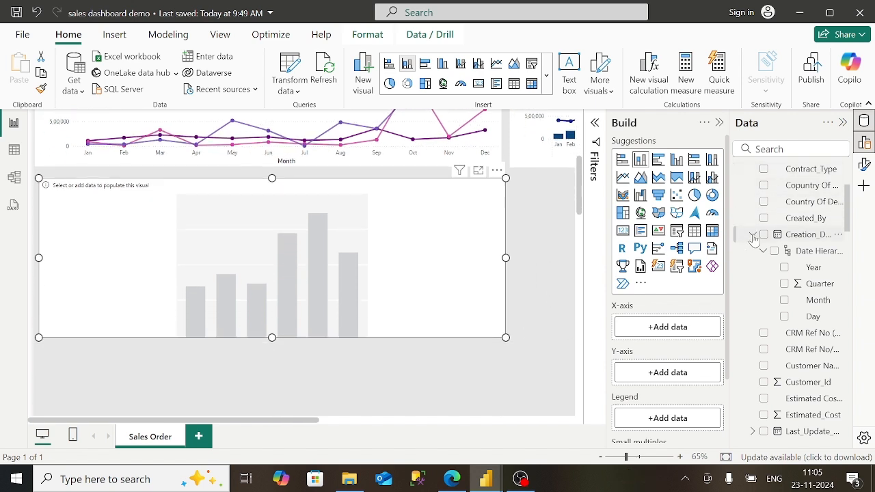
{"action": "left_click_drag", "start_coordinate": [810, 268], "coordinate": [694, 329]}
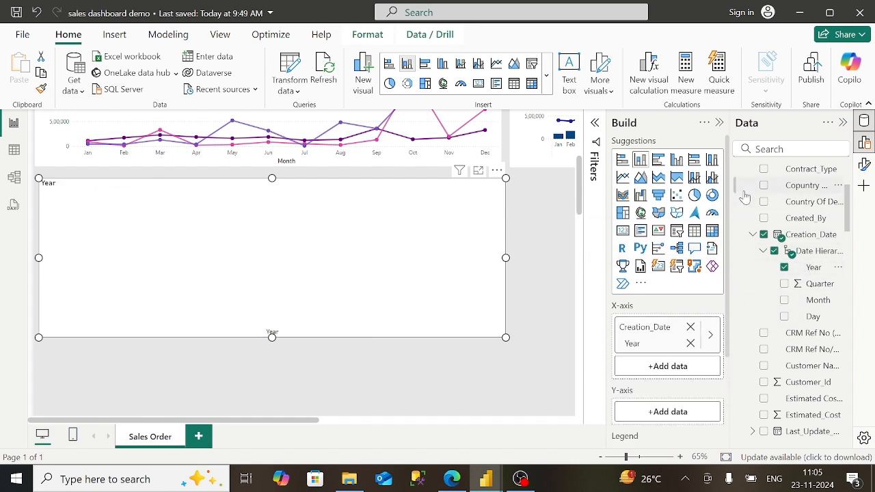
{"action": "scroll", "coordinate": [849, 177], "scroll_direction": "up", "scroll_amount": 3}
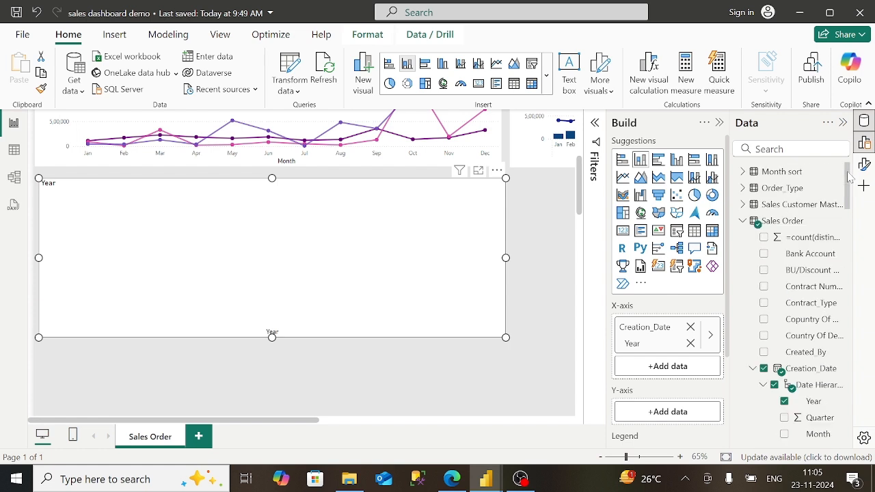
{"action": "scroll", "coordinate": [846, 294], "scroll_direction": "down", "scroll_amount": 5}
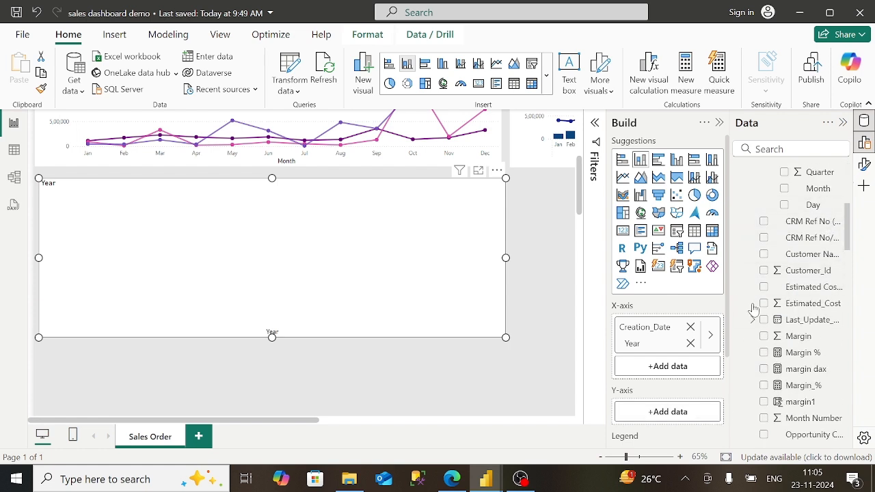
{"action": "left_click_drag", "start_coordinate": [818, 189], "coordinate": [750, 417]}
{"action": "scroll", "coordinate": [656, 344], "scroll_direction": "down", "scroll_amount": 1}
{"action": "left_click_drag", "start_coordinate": [830, 196], "coordinate": [711, 402]}
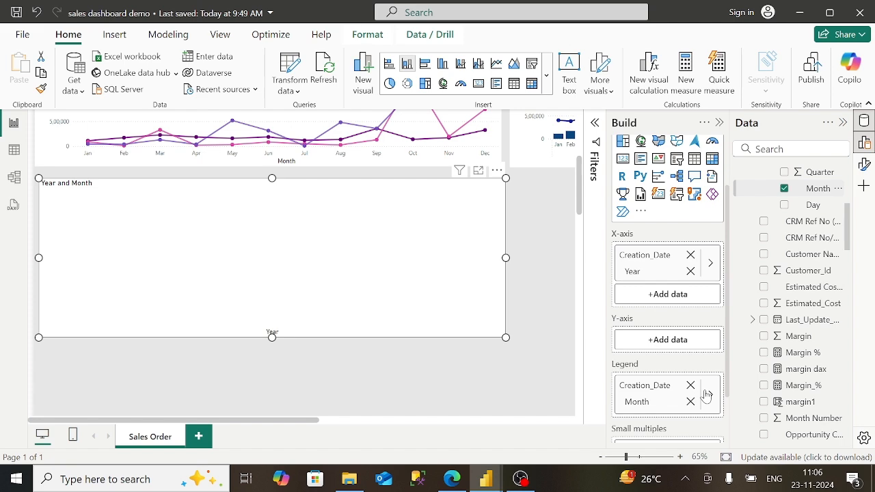
{"action": "scroll", "coordinate": [850, 373], "scroll_direction": "down", "scroll_amount": 3}
{"action": "scroll", "coordinate": [850, 373], "scroll_direction": "down", "scroll_amount": 5}
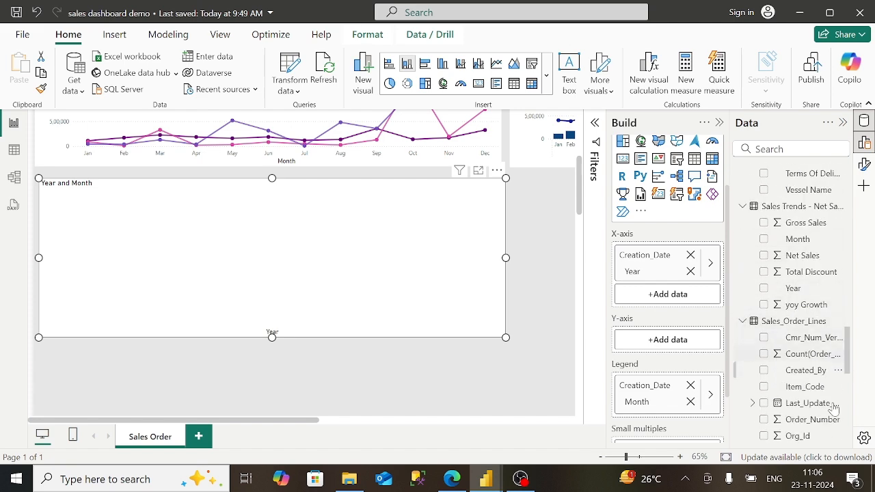
{"action": "scroll", "coordinate": [839, 419], "scroll_direction": "down", "scroll_amount": 3}
{"action": "scroll", "coordinate": [831, 335], "scroll_direction": "down", "scroll_amount": 7}
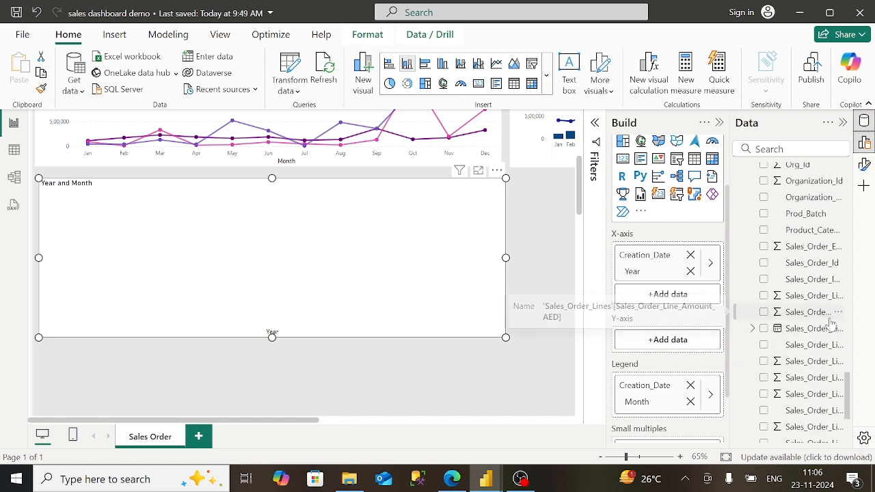
{"action": "left_click_drag", "start_coordinate": [830, 317], "coordinate": [714, 355]}
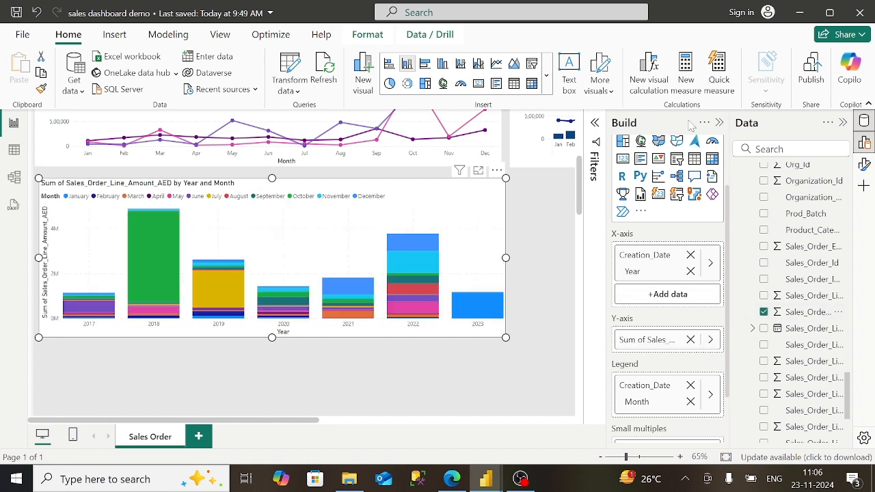
- Uncheck 2023 in the Creation_Date - Year basic filter so only 2017–2022 remain
{"action": "left_click", "coordinate": [596, 123]}
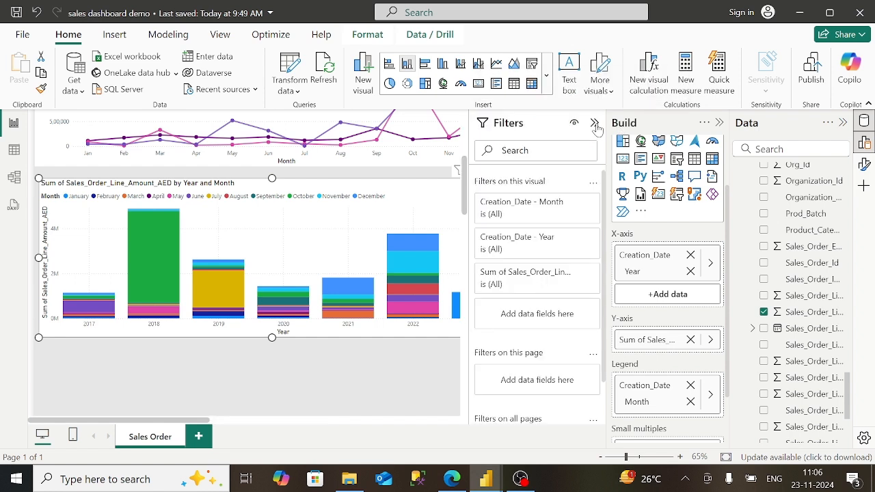
{"action": "left_click", "coordinate": [576, 273]}
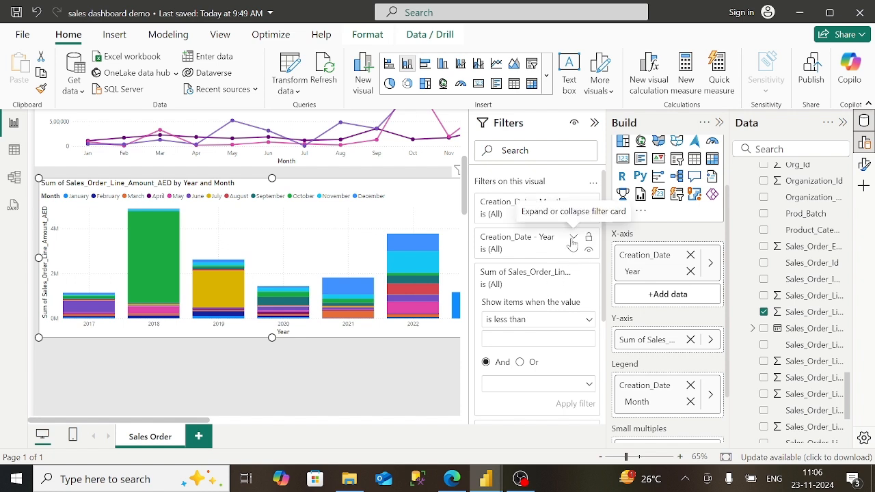
{"action": "left_click", "coordinate": [573, 239]}
{"action": "left_click", "coordinate": [538, 284]}
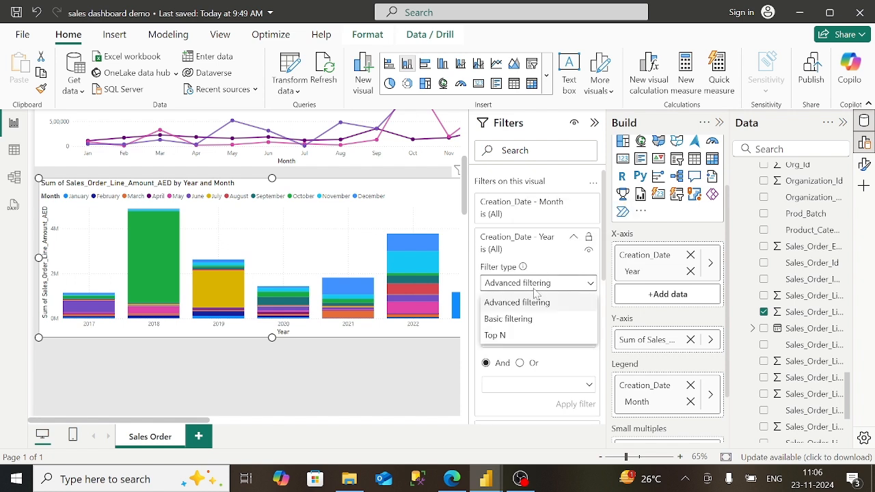
{"action": "left_click", "coordinate": [523, 320]}
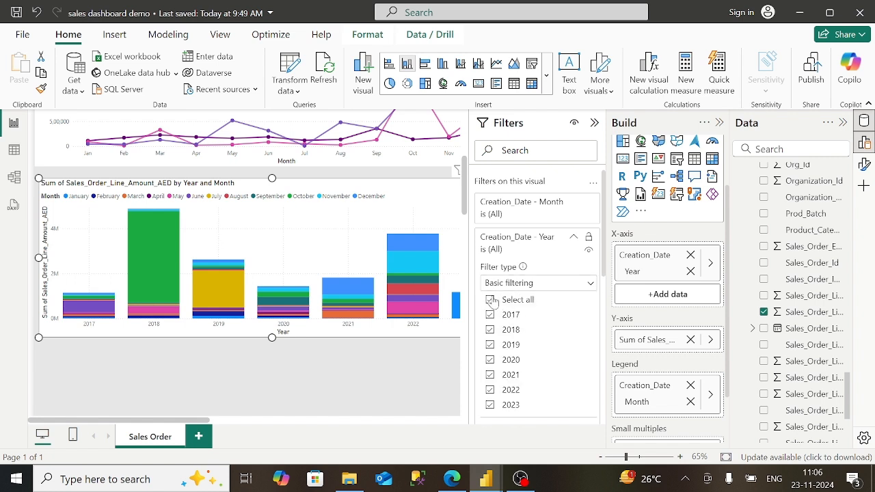
{"action": "left_click", "coordinate": [491, 406]}
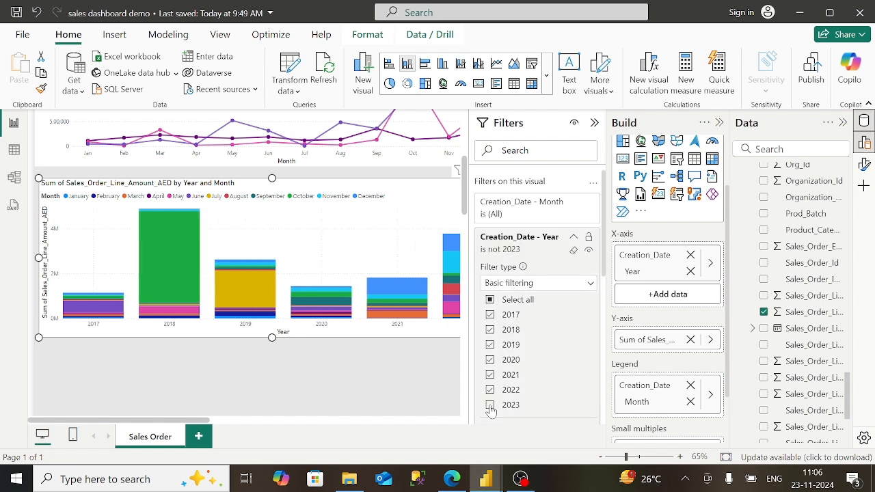
{"action": "left_click", "coordinate": [574, 238]}
{"action": "left_click", "coordinate": [594, 123]}
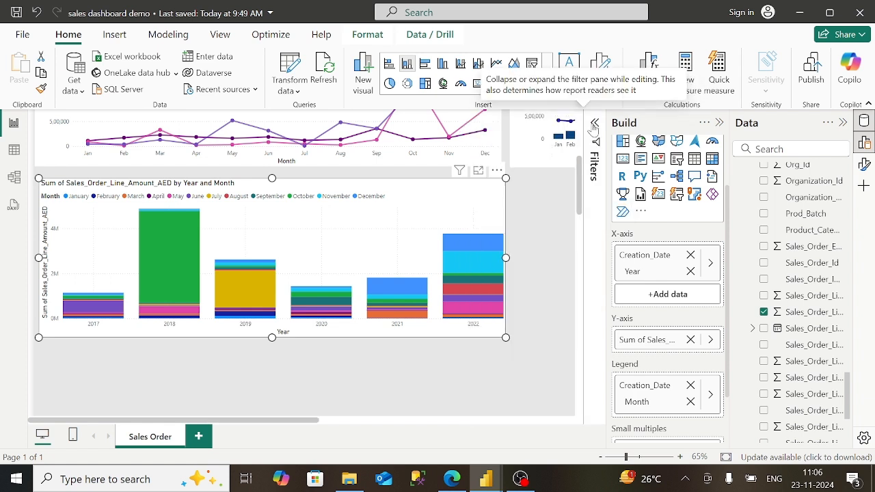
- Align the stacked chart's right edge with the chart above and make it slightly taller
{"action": "left_click_drag", "start_coordinate": [502, 262], "coordinate": [498, 263]}
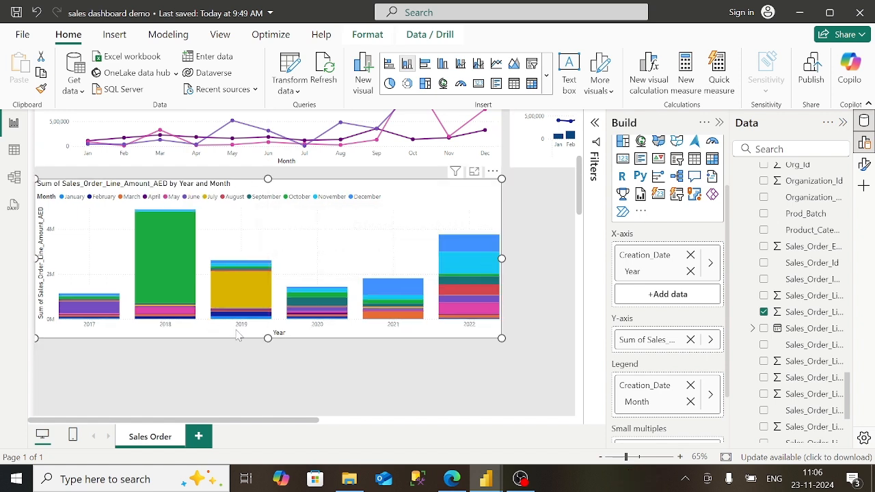
{"action": "left_click_drag", "start_coordinate": [267, 339], "coordinate": [270, 351]}
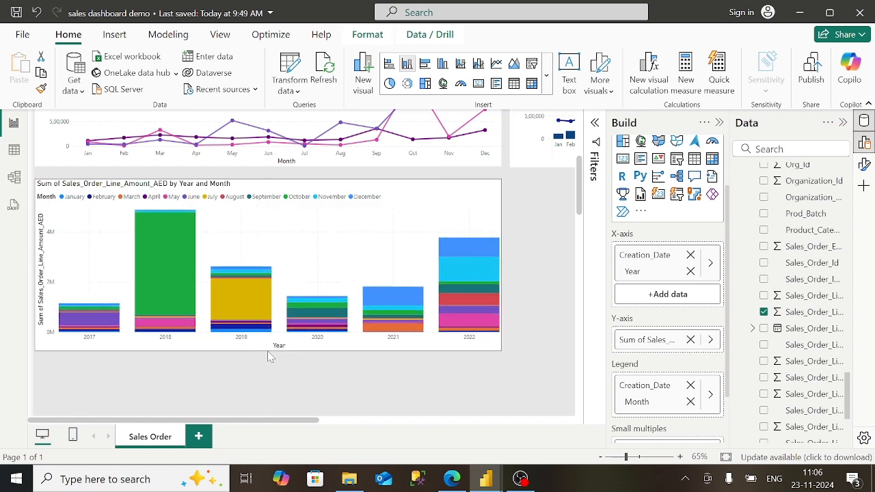
{"action": "left_click", "coordinate": [719, 123]}
- Replace the stacked chart's title text with 'Order Sales By Month'
{"action": "left_click", "coordinate": [865, 164]}
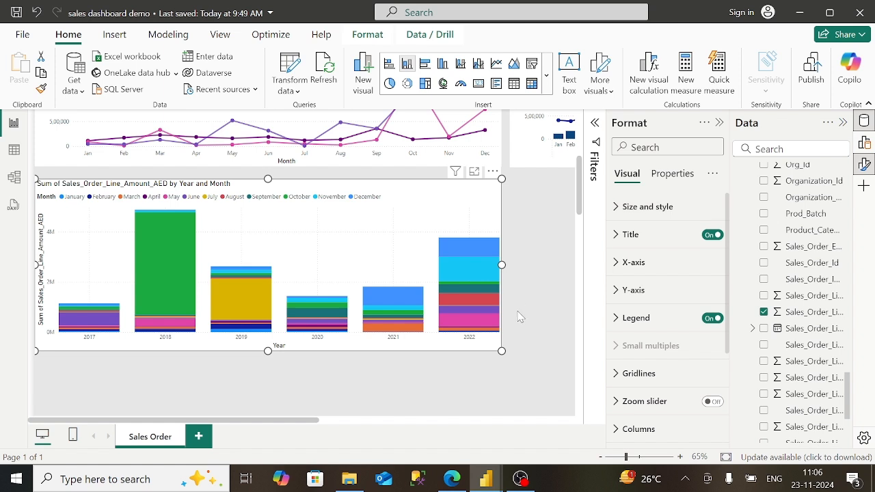
{"action": "left_click", "coordinate": [637, 235]}
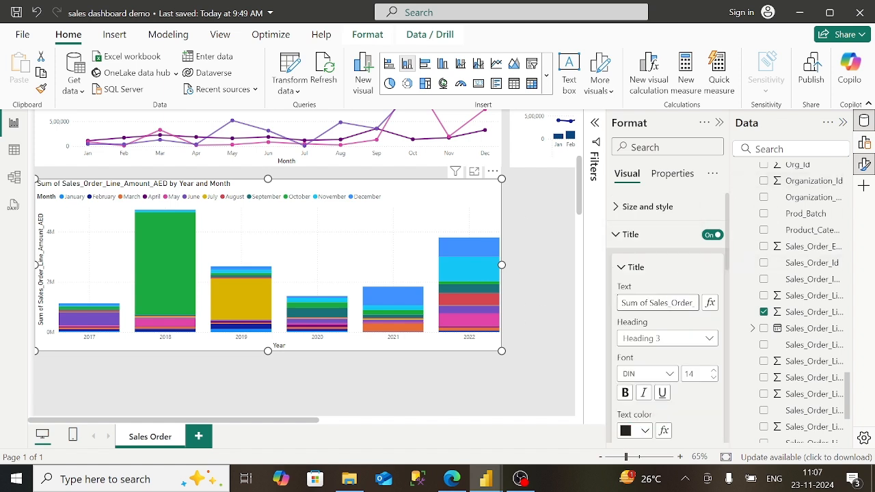
{"action": "key", "text": "Right"}
{"action": "key", "text": "Right"}
{"action": "key", "text": "Right"}
{"action": "key", "text": "Right"}
{"action": "key", "text": "Right"}
{"action": "key", "text": "Right"}
{"action": "key", "text": "Right"}
{"action": "key", "text": "Right"}
{"action": "key", "text": "Right"}
{"action": "key", "text": "Right"}
{"action": "key", "text": "Right"}
{"action": "key", "text": "Right"}
{"action": "key", "text": "Right"}
{"action": "key", "text": "Right"}
{"action": "key", "text": "Right"}
{"action": "key", "text": "Right"}
{"action": "key", "text": "Right"}
{"action": "key", "text": "Right"}
{"action": "key", "text": "Right"}
{"action": "key", "text": "Right"}
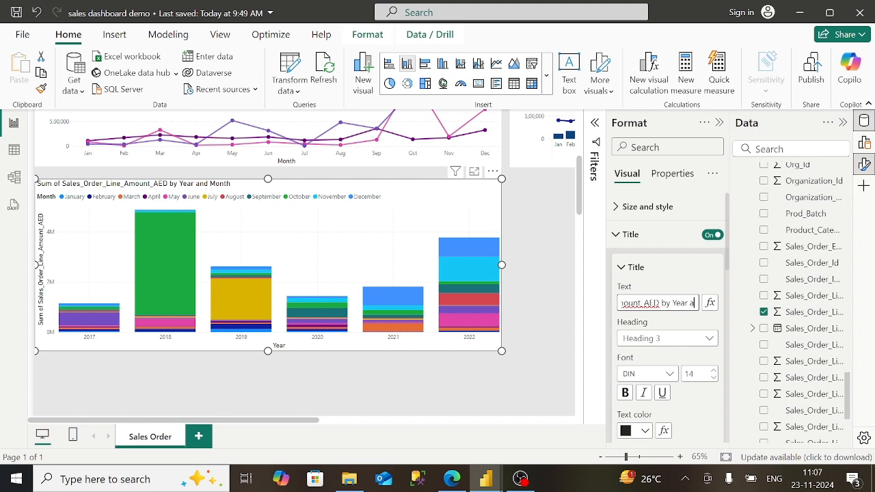
{"action": "key", "text": "BackSpace"}
{"action": "key", "text": "BackSpace"}
{"action": "key", "text": "BackSpace"}
{"action": "key", "text": "BackSpace"}
{"action": "key", "text": "BackSpace"}
{"action": "key", "text": "BackSpace"}
{"action": "key", "text": "BackSpace"}
{"action": "key", "text": "BackSpace"}
{"action": "key", "text": "BackSpace"}
{"action": "key", "text": "BackSpace"}
{"action": "key", "text": "BackSpace"}
{"action": "key", "text": "BackSpace"}
{"action": "key", "text": "BackSpace"}
{"action": "key", "text": "BackSpace"}
{"action": "key", "text": "BackSpace"}
{"action": "key", "text": "BackSpace"}
{"action": "key", "text": "BackSpace"}
{"action": "key", "text": "BackSpace"}
{"action": "key", "text": "BackSpace"}
{"action": "key", "text": "BackSpace"}
{"action": "key", "text": "BackSpace"}
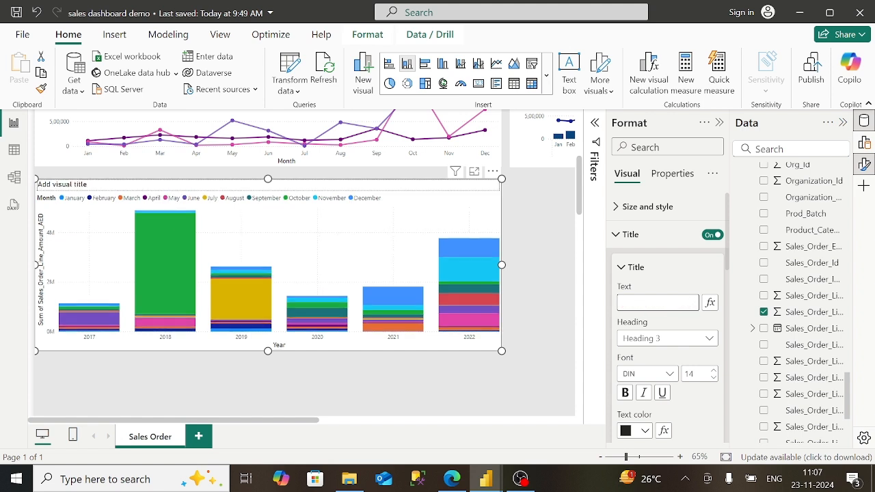
{"action": "left_click", "coordinate": [452, 479]}
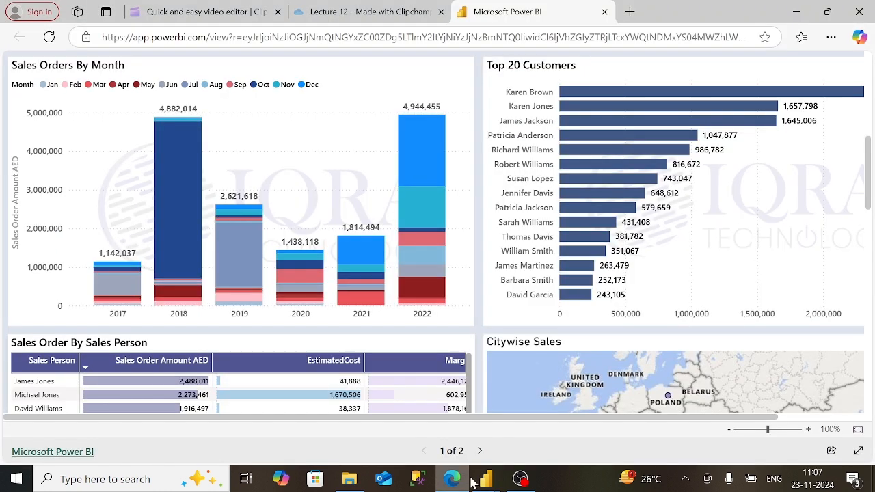
{"action": "mouse_move", "coordinate": [486, 479]}
{"action": "left_click", "coordinate": [550, 429]}
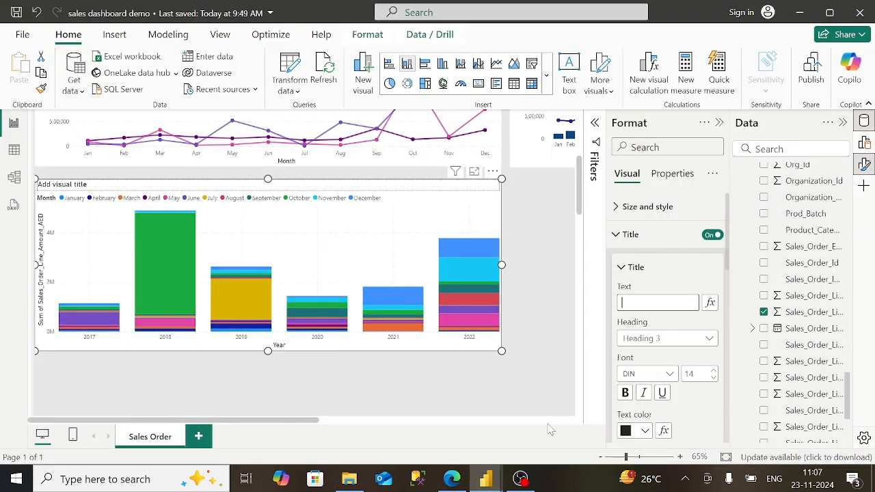
{"action": "type", "text": "Order Sales By Mo"}
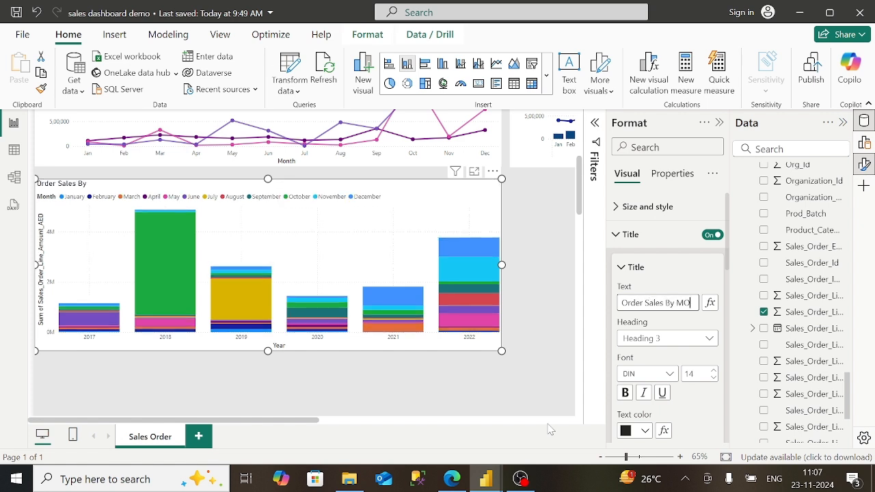
{"action": "type", "text": "nth"}
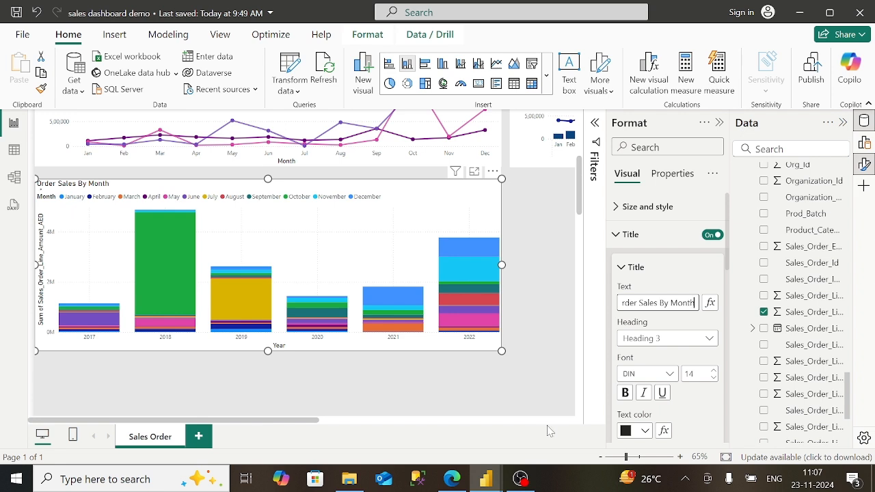
- Make the 'Order Sales By Month' title bold in Constantia font
{"action": "left_click", "coordinate": [625, 393]}
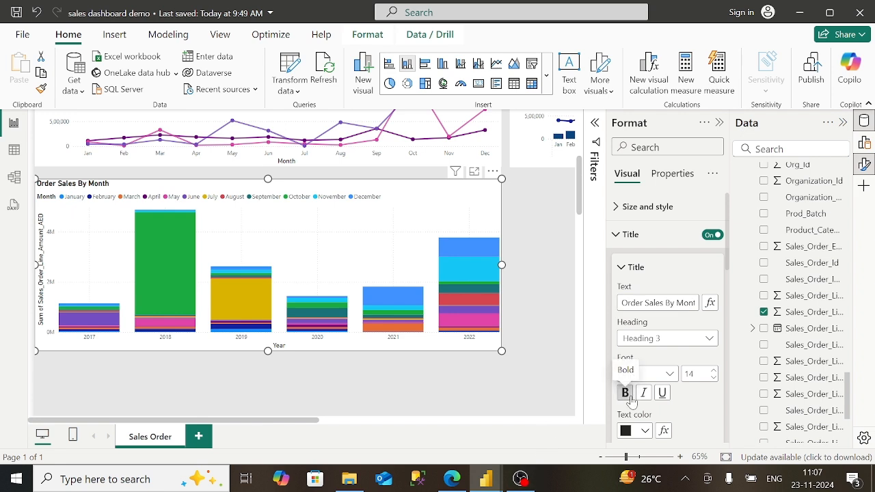
{"action": "left_click", "coordinate": [669, 374]}
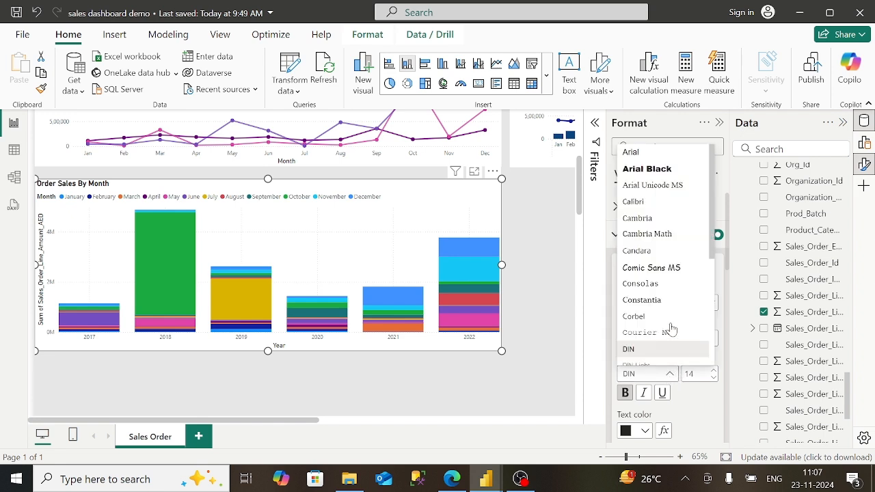
{"action": "left_click", "coordinate": [661, 302]}
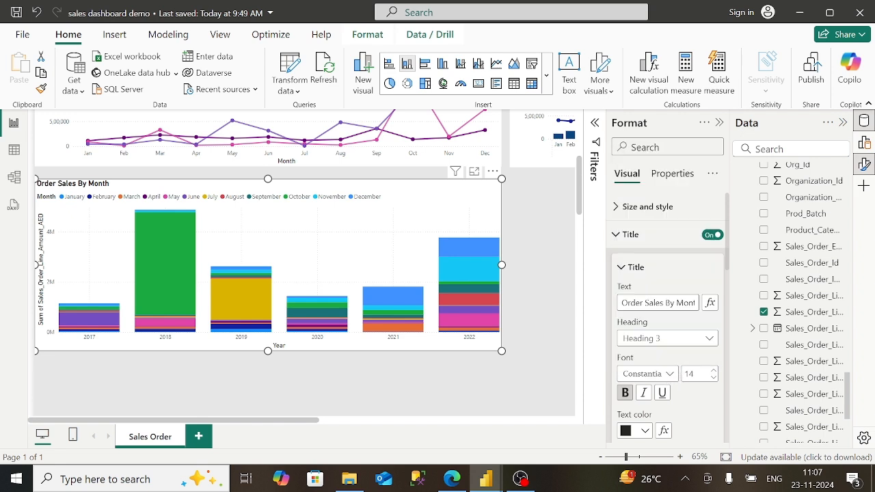
{"action": "left_click", "coordinate": [614, 242]}
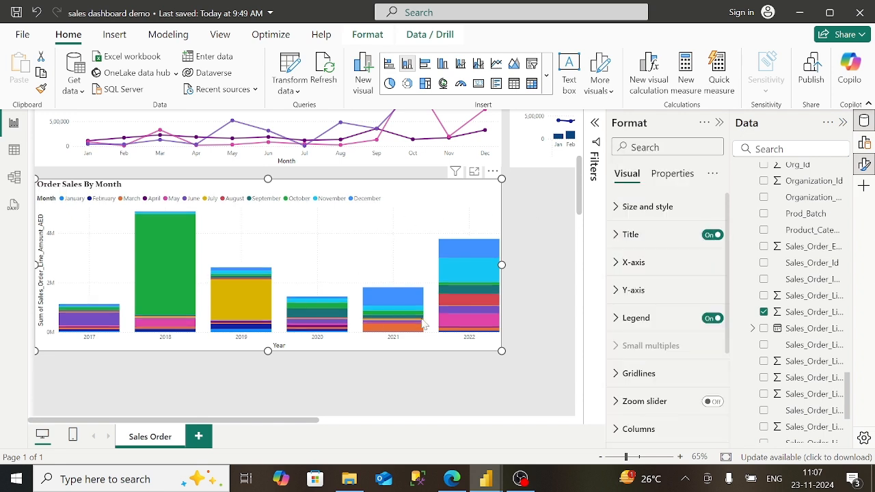
- Set the y-axis value display units to None to show full numbers
{"action": "left_click", "coordinate": [641, 287]}
{"action": "scroll", "coordinate": [667, 318], "scroll_direction": "down", "scroll_amount": 3}
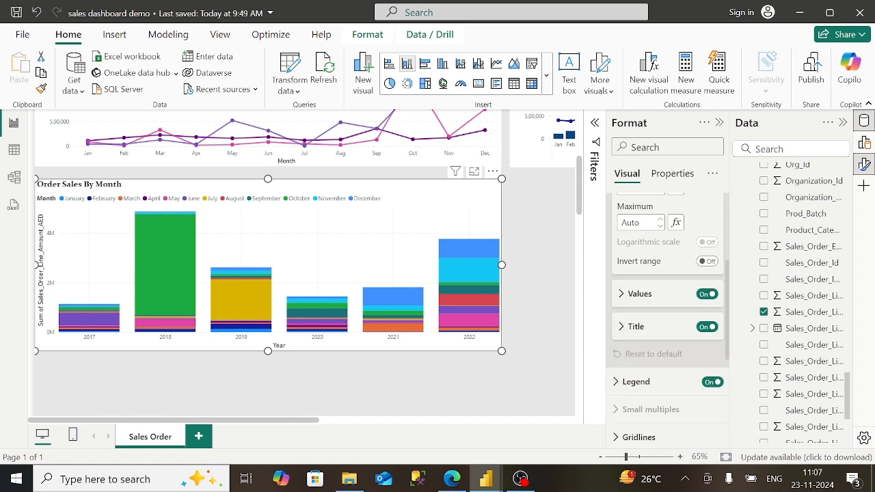
{"action": "left_click", "coordinate": [653, 306]}
{"action": "scroll", "coordinate": [655, 308], "scroll_direction": "down", "scroll_amount": 1}
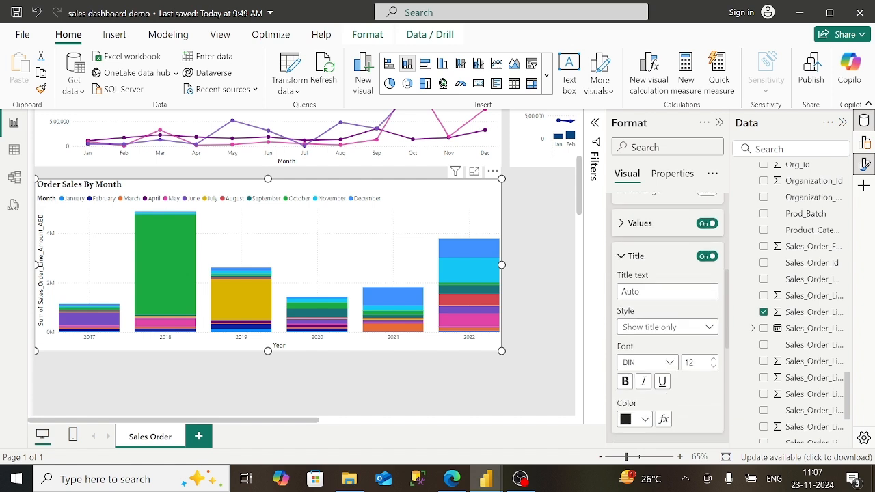
{"action": "left_click", "coordinate": [657, 229]}
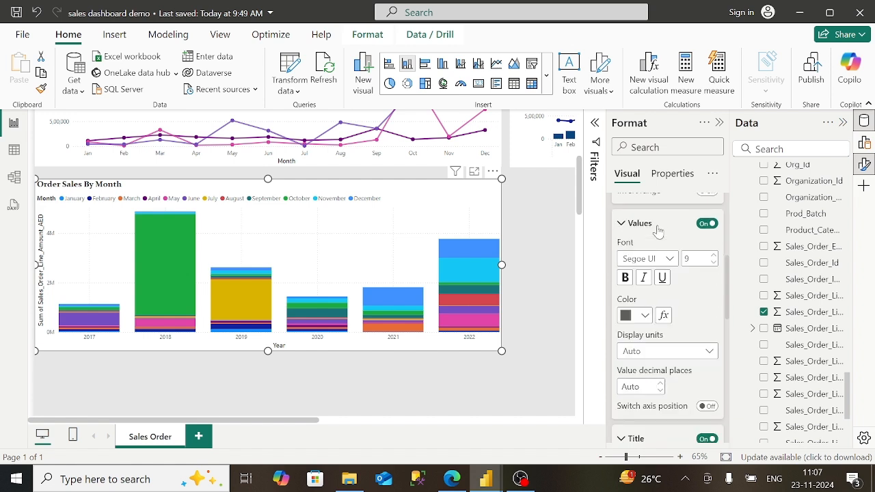
{"action": "left_click", "coordinate": [652, 351]}
{"action": "left_click", "coordinate": [651, 389]}
- Start typing the new y-axis title 'Sales O', toward 'Sales Order Amount AED'
{"action": "left_click", "coordinate": [454, 479]}
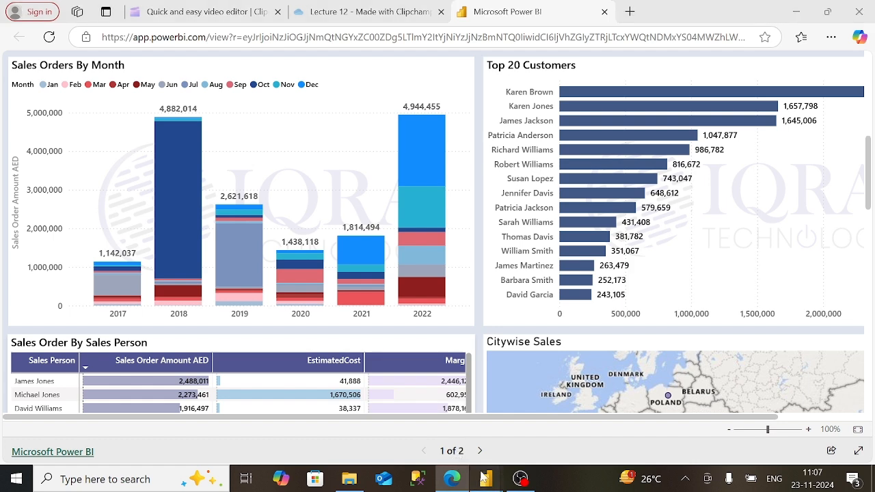
{"action": "mouse_move", "coordinate": [488, 481]}
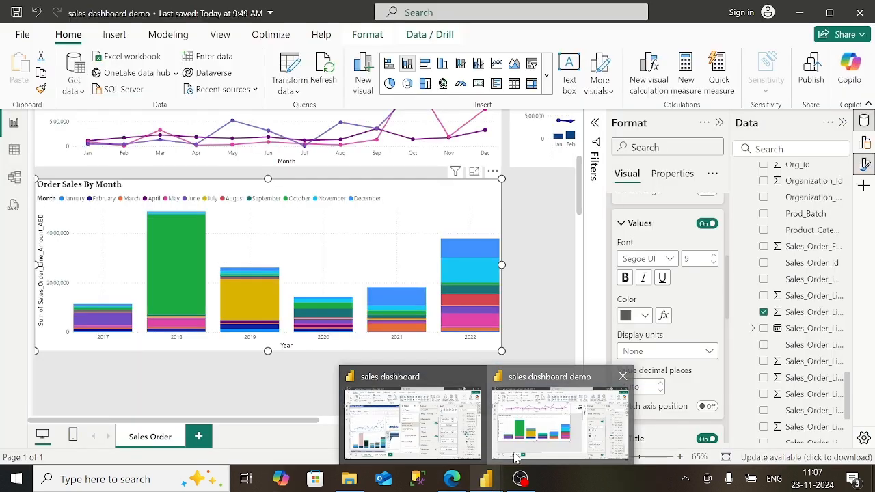
{"action": "left_click", "coordinate": [557, 417]}
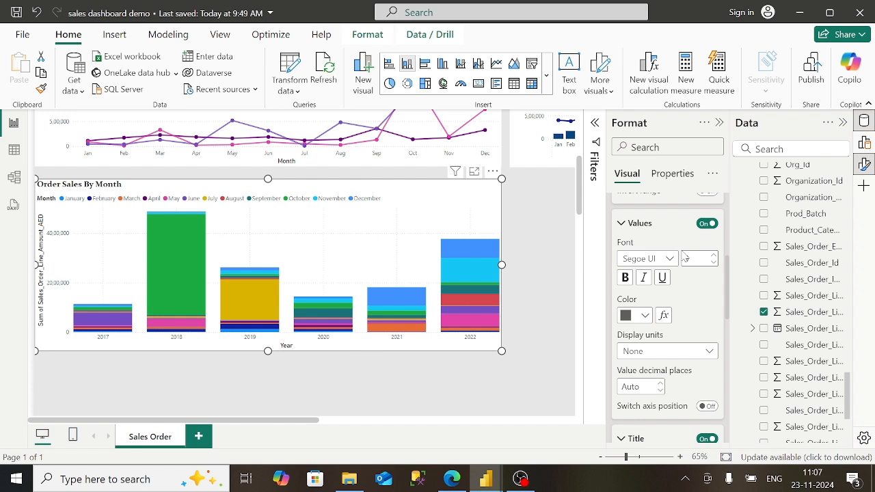
{"action": "left_click", "coordinate": [621, 223]}
{"action": "left_click", "coordinate": [656, 291]}
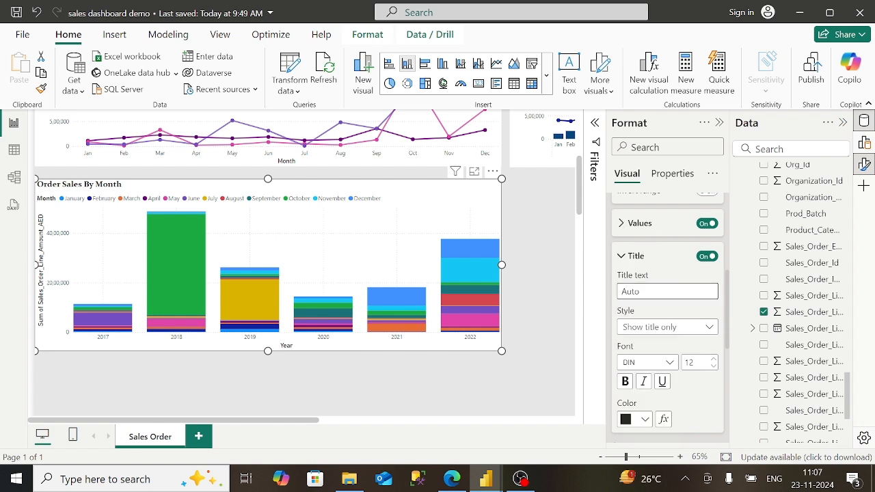
{"action": "type", "text": "Sales OrderAmount"}
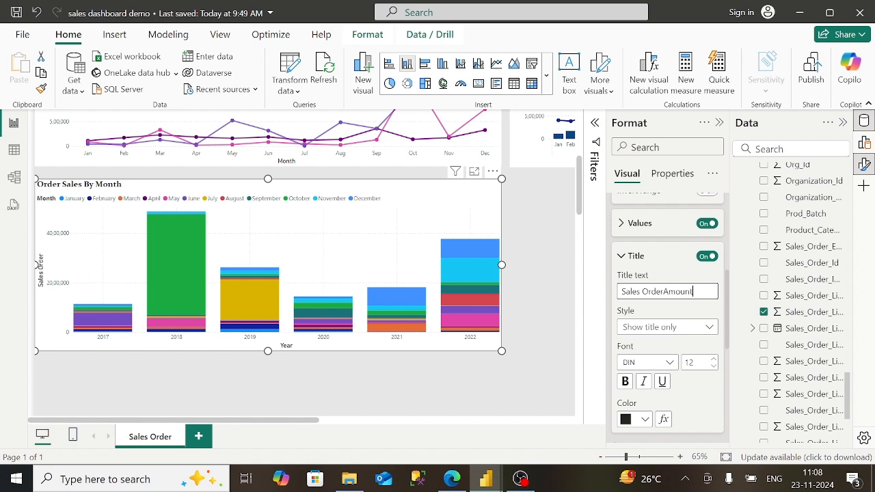
- Correct the value axis title to 'Sales Order Amount AED' and colour it dark grey
{"action": "type", "text": "ED"}
{"action": "left_click", "coordinate": [662, 291]}
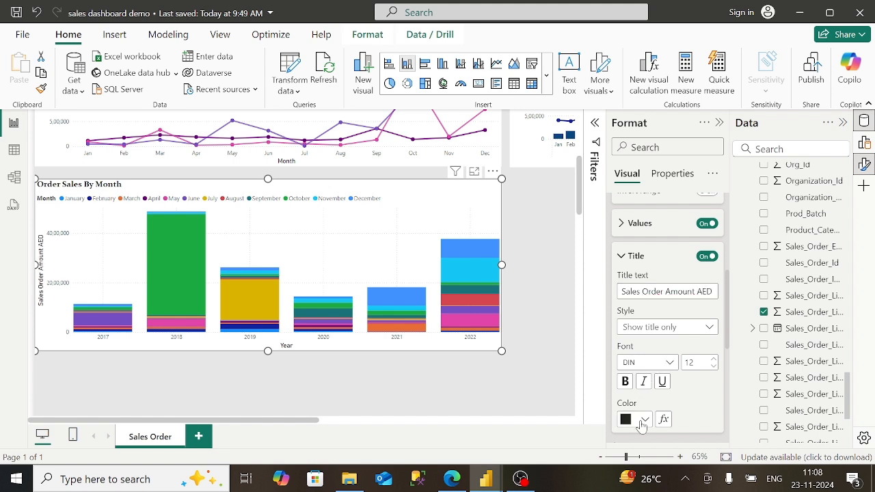
{"action": "left_click", "coordinate": [644, 420]}
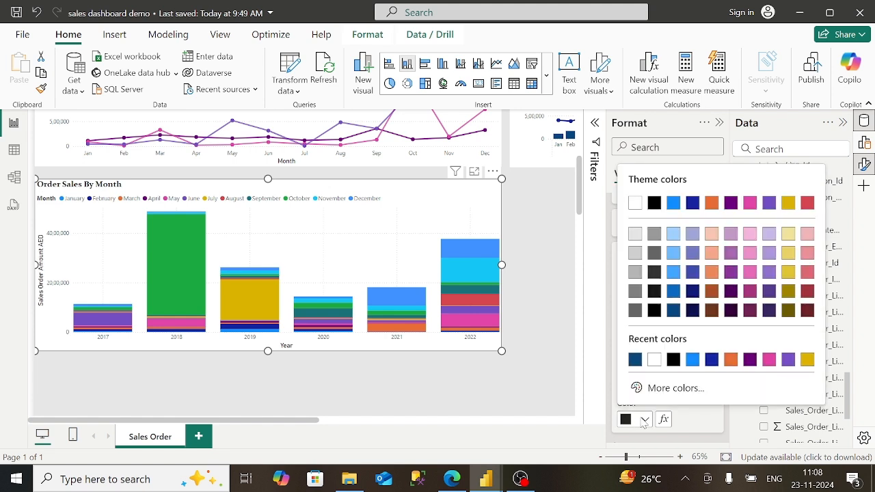
{"action": "left_click", "coordinate": [636, 254]}
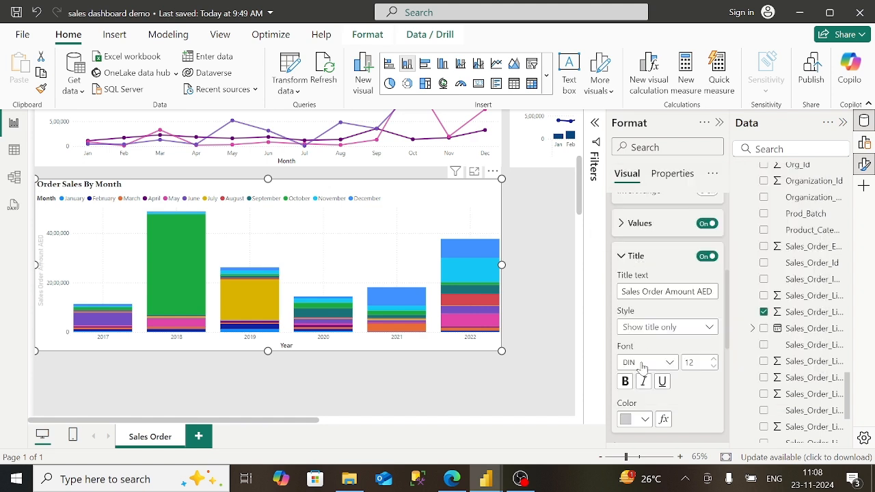
{"action": "left_click", "coordinate": [646, 419]}
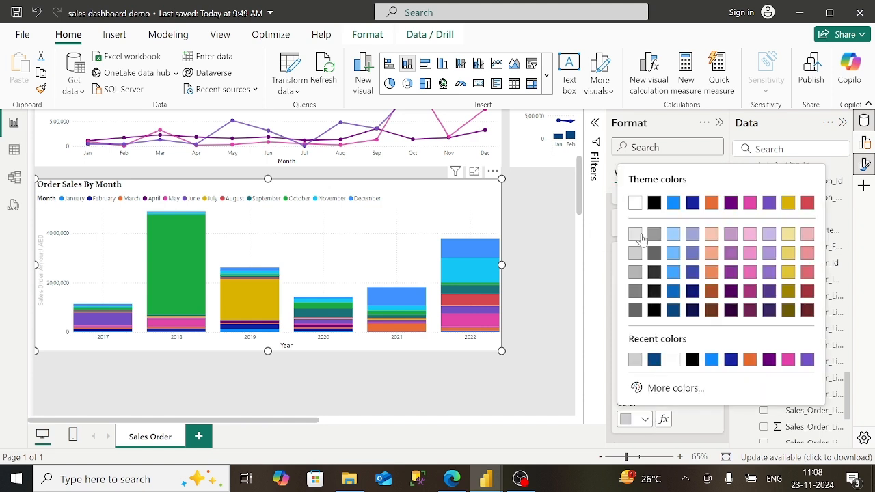
{"action": "left_click", "coordinate": [635, 291]}
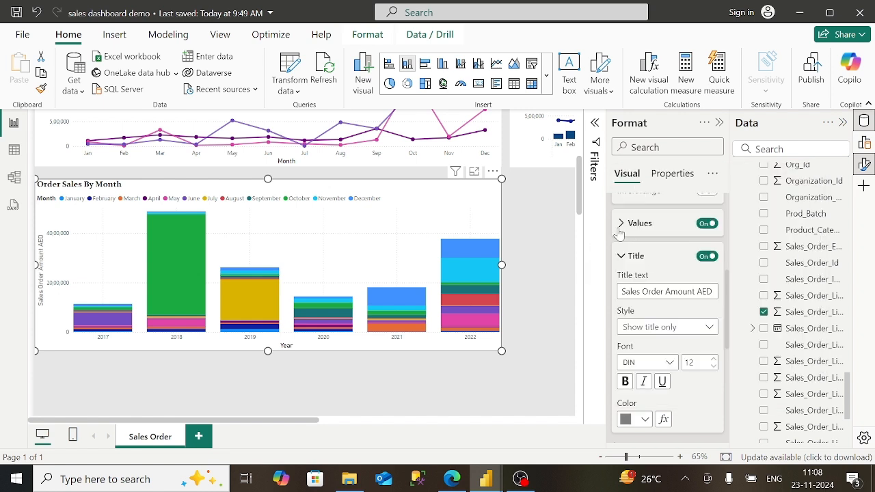
- Check the Legend position options, then bring up the published report in Edge for reference
{"action": "left_click", "coordinate": [621, 256]}
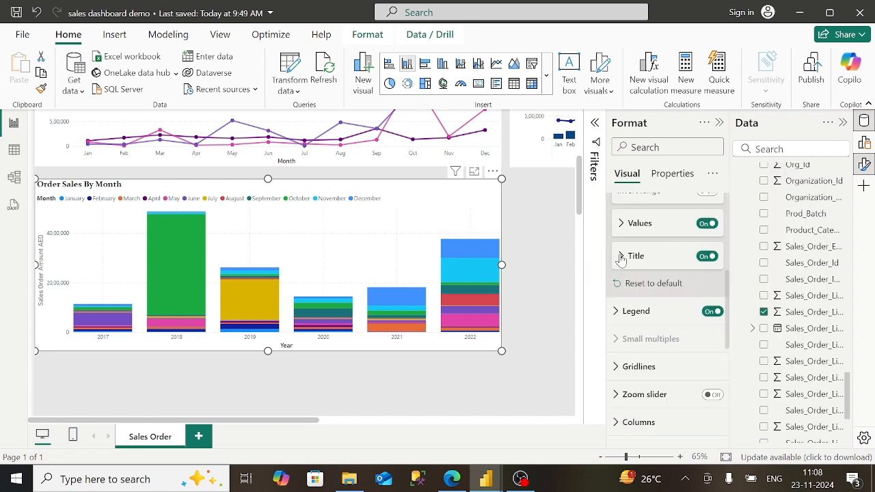
{"action": "left_click", "coordinate": [619, 312]}
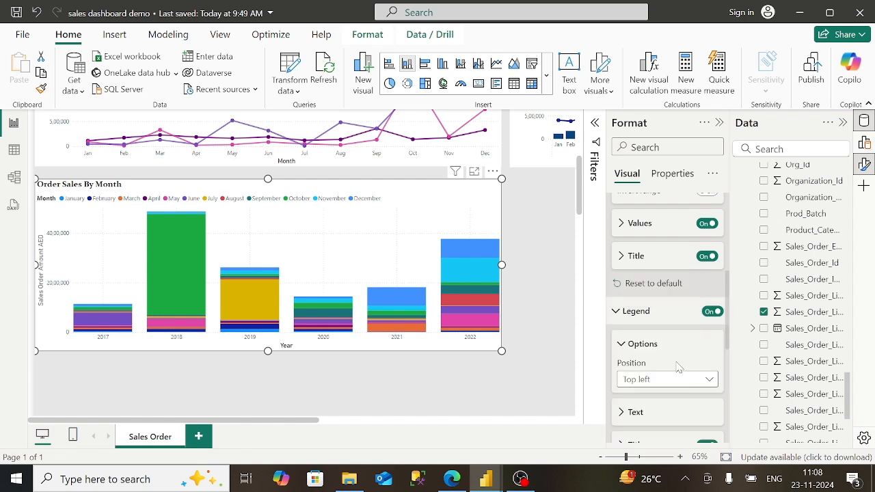
{"action": "left_click", "coordinate": [629, 316]}
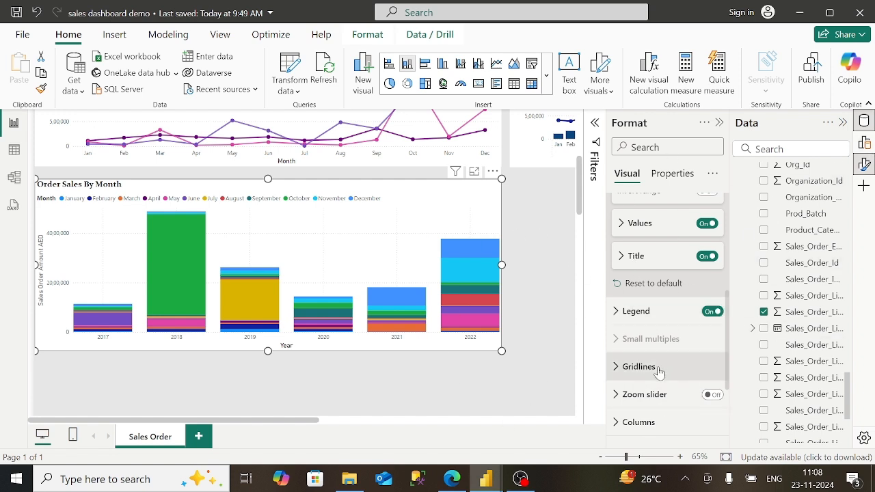
{"action": "left_click", "coordinate": [620, 316]}
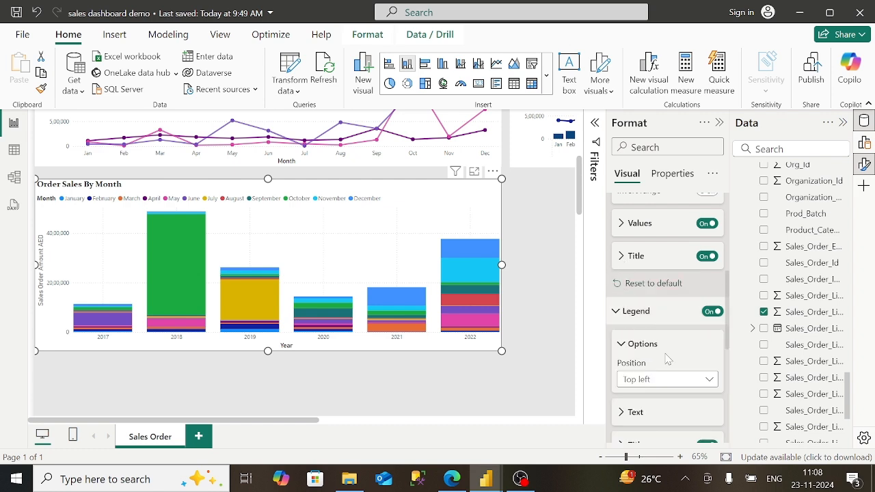
{"action": "scroll", "coordinate": [669, 360], "scroll_direction": "down", "scroll_amount": 2}
{"action": "scroll", "coordinate": [670, 359], "scroll_direction": "down", "scroll_amount": 5}
{"action": "scroll", "coordinate": [669, 360], "scroll_direction": "up", "scroll_amount": 5}
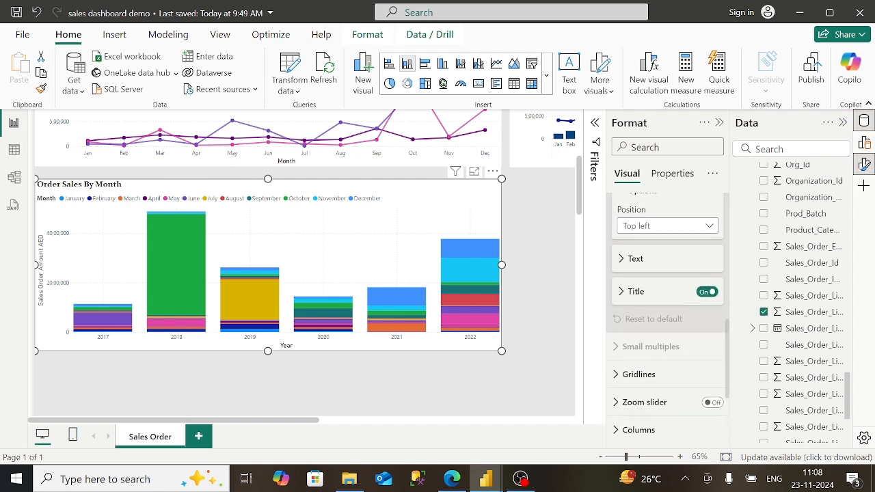
{"action": "scroll", "coordinate": [669, 360], "scroll_direction": "down", "scroll_amount": 4}
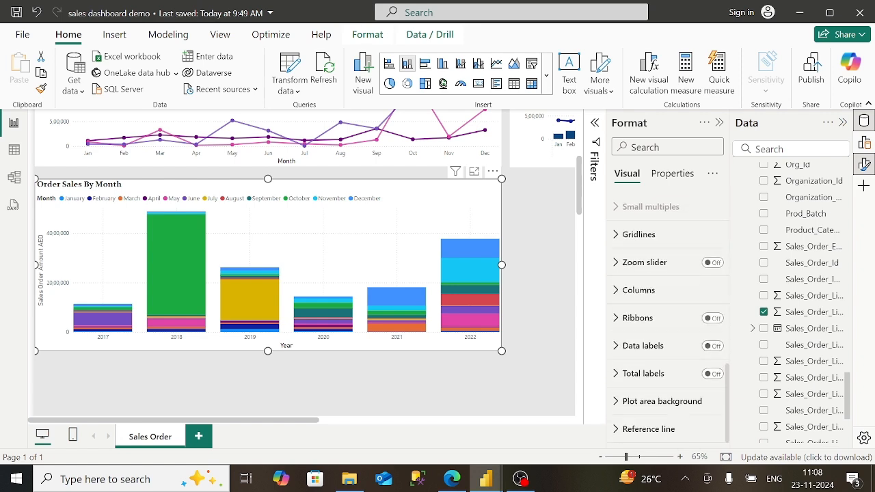
{"action": "left_click", "coordinate": [445, 482]}
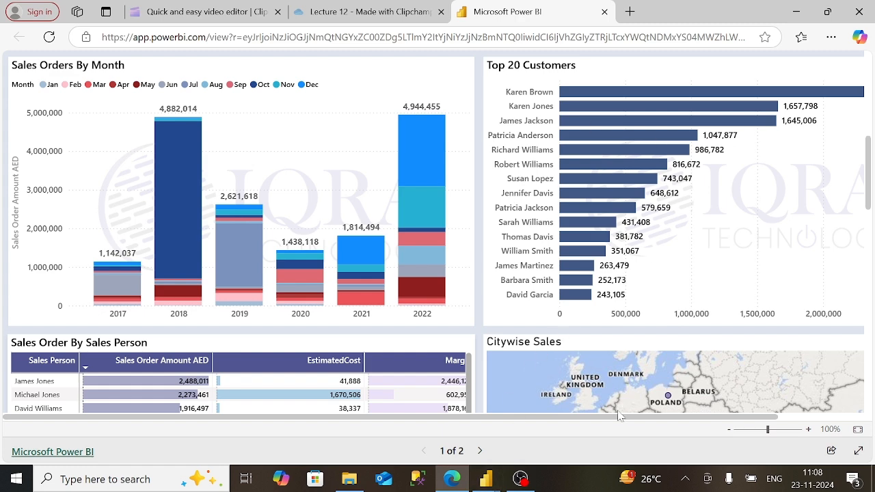
- Scroll across the published report to review its charts
{"action": "scroll", "coordinate": [662, 420], "scroll_direction": "right", "scroll_amount": 3}
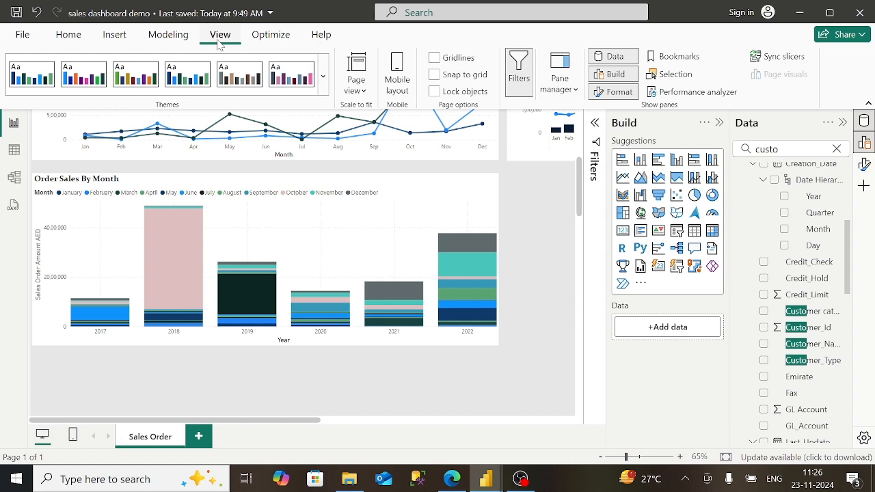
- Browse the View > Themes gallery and close it without choosing a theme
{"action": "left_click", "coordinate": [324, 91]}
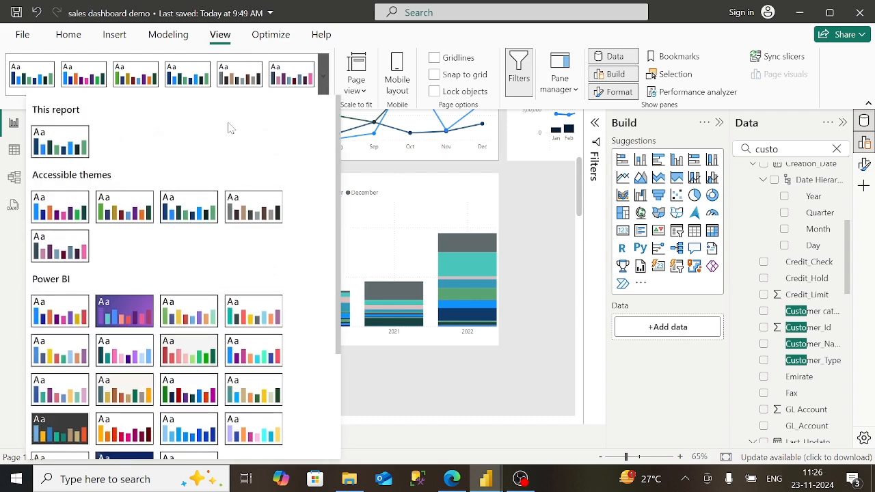
{"action": "left_click", "coordinate": [545, 209]}
{"action": "left_click", "coordinate": [471, 420]}
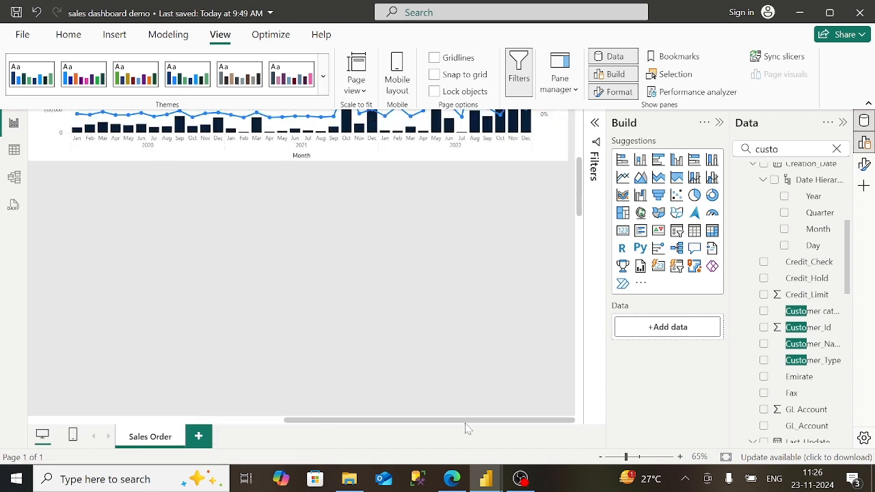
- Add a stacked bar chart and position it to the right of the monthly chart
{"action": "left_click", "coordinate": [621, 161]}
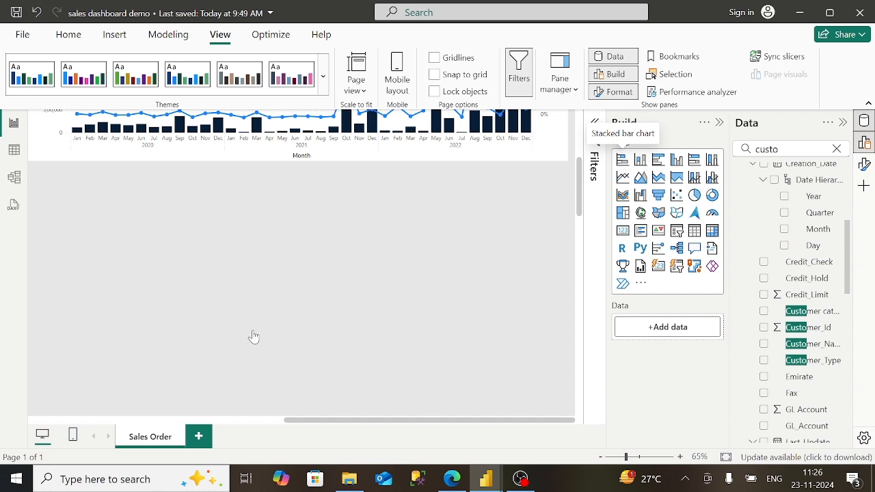
{"action": "left_click_drag", "start_coordinate": [462, 285], "coordinate": [691, 169]}
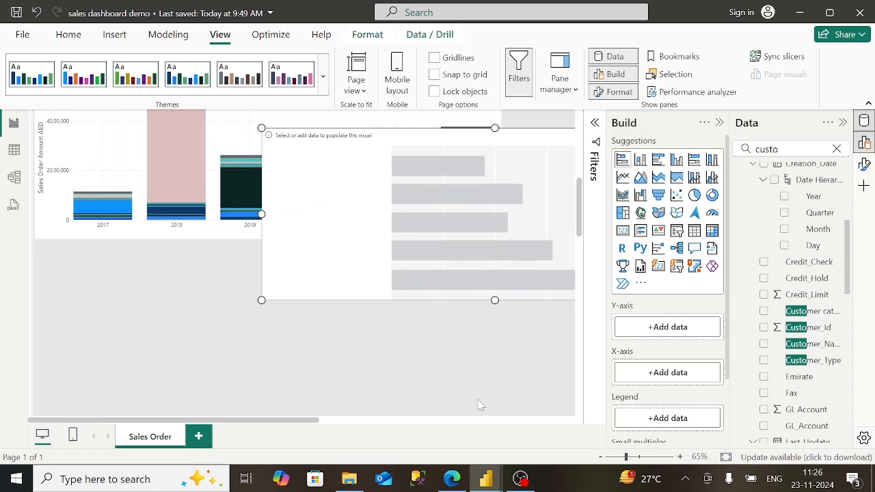
{"action": "left_click", "coordinate": [454, 420]}
{"action": "left_click_drag", "start_coordinate": [196, 204], "coordinate": [462, 209]}
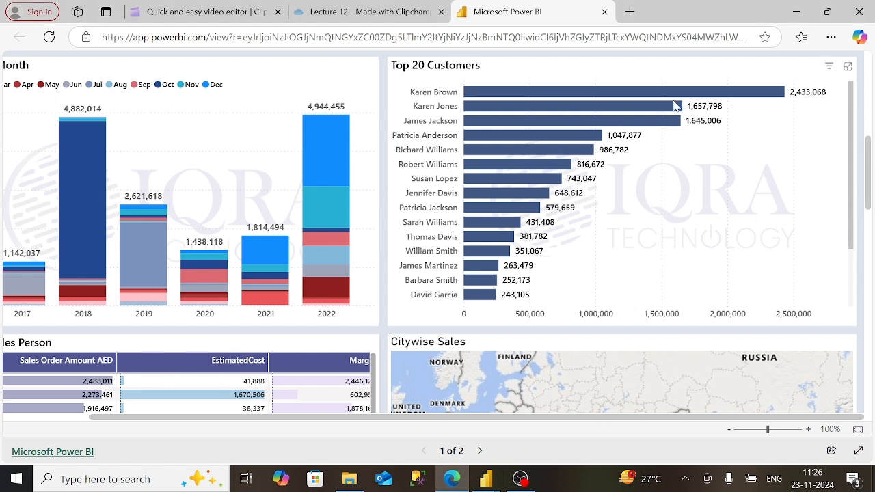
{"action": "mouse_move", "coordinate": [653, 124]}
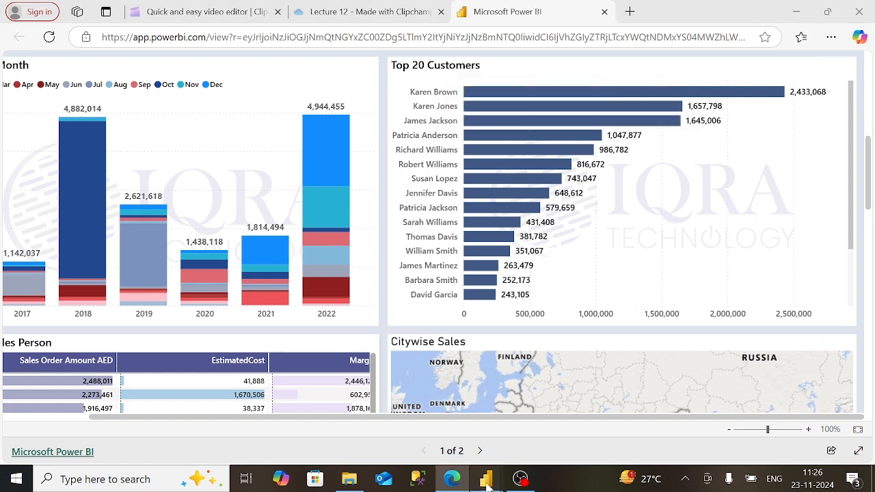
{"action": "mouse_move", "coordinate": [486, 478]}
{"action": "mouse_move", "coordinate": [547, 428]}
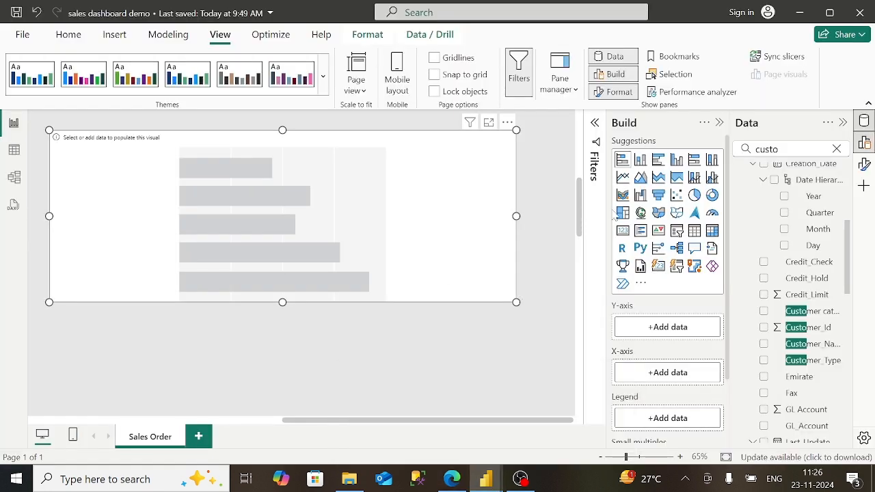
- Put Customer_Name_1 on the bar chart's Y-axis and filter the Data pane by 'sales'
{"action": "left_click_drag", "start_coordinate": [813, 352], "coordinate": [690, 335]}
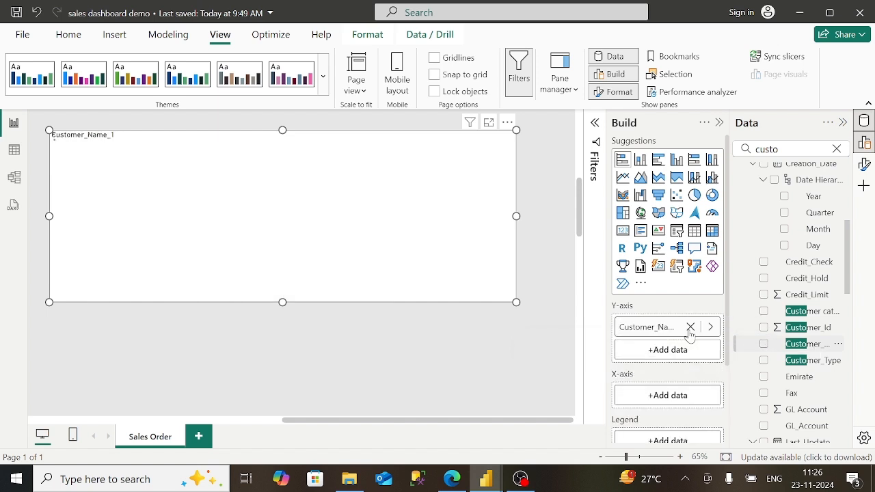
{"action": "left_click", "coordinate": [838, 149]}
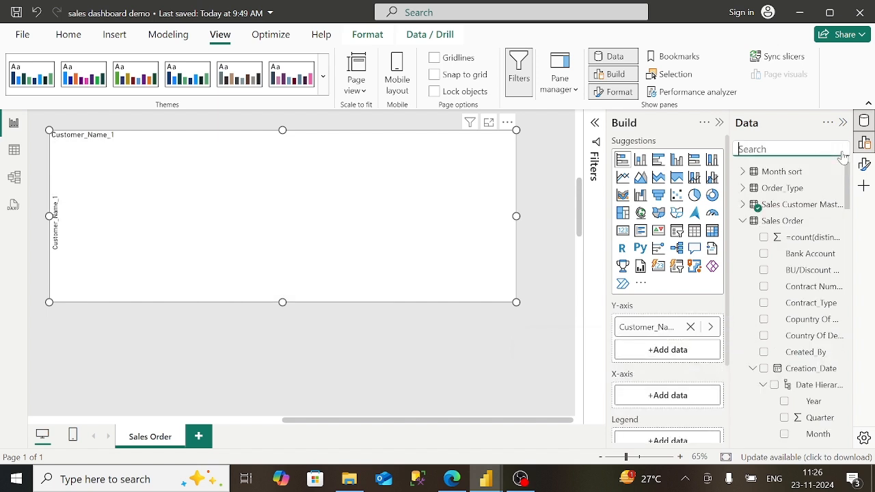
{"action": "type", "text": "sales"}
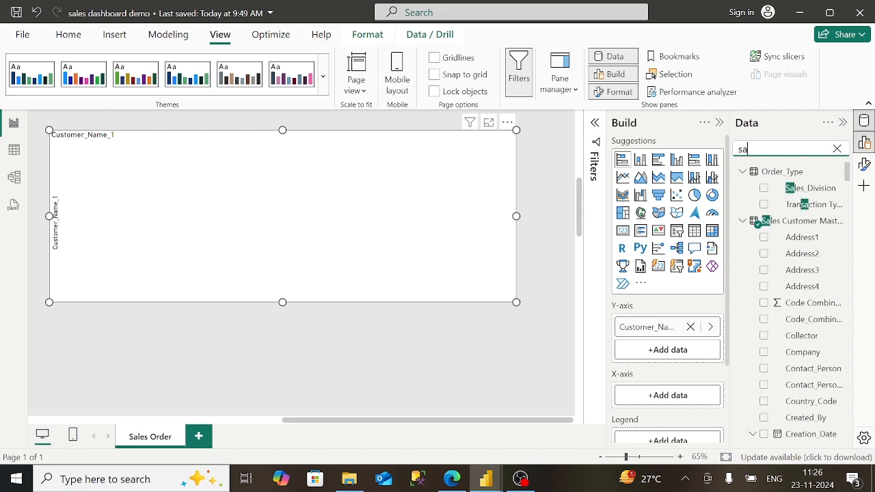
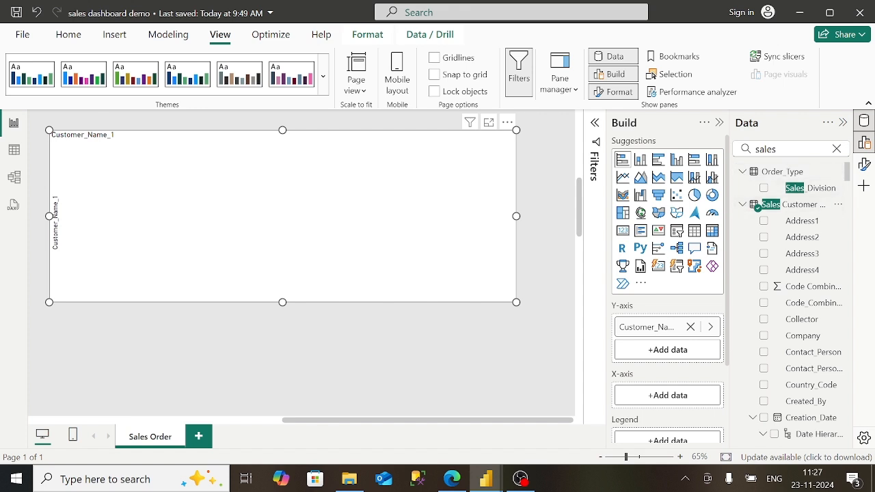
- Clear the 'sales' field search and put Sales_Order_Line_Amount_AED on the bar chart's X-axis
{"action": "left_click", "coordinate": [782, 149]}
{"action": "key", "text": "BackSpace"}
{"action": "key", "text": "BackSpace"}
{"action": "key", "text": "BackSpace"}
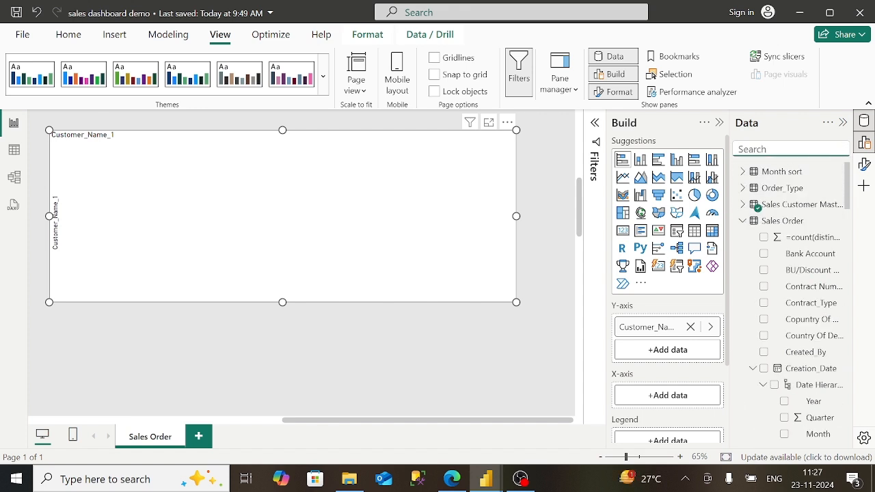
{"action": "left_click", "coordinate": [744, 221]}
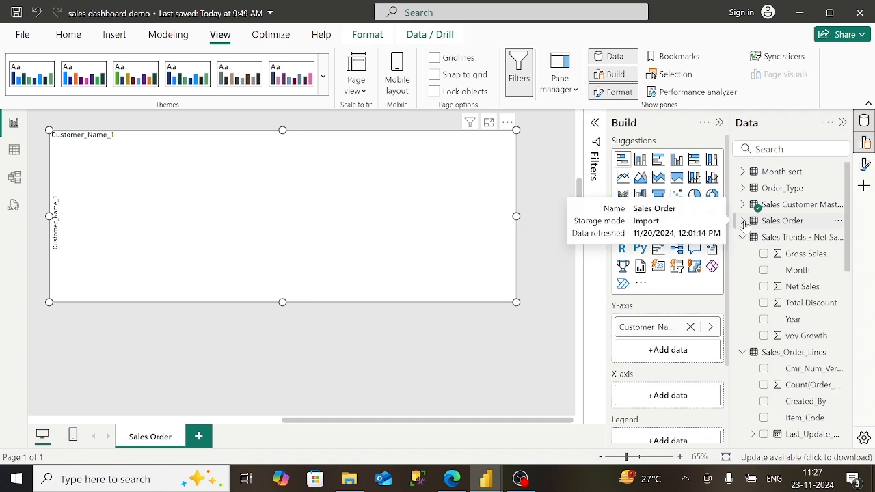
{"action": "left_click", "coordinate": [742, 237]}
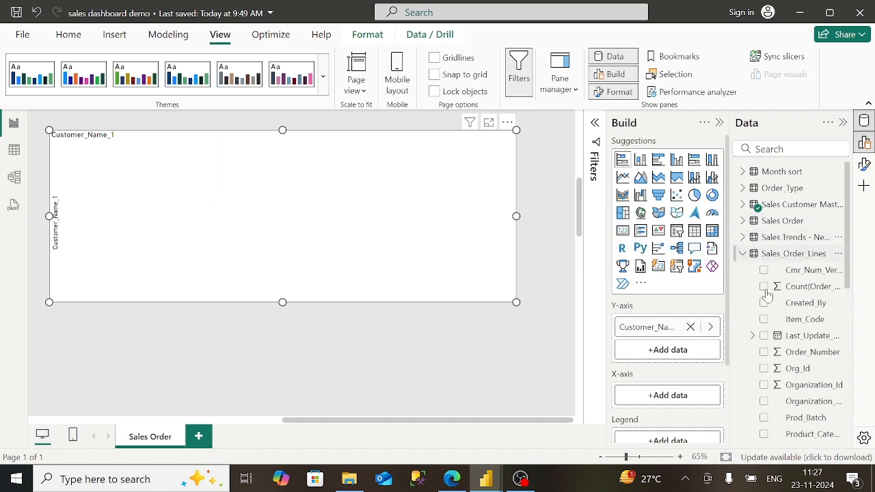
{"action": "scroll", "coordinate": [806, 369], "scroll_direction": "down", "scroll_amount": 5}
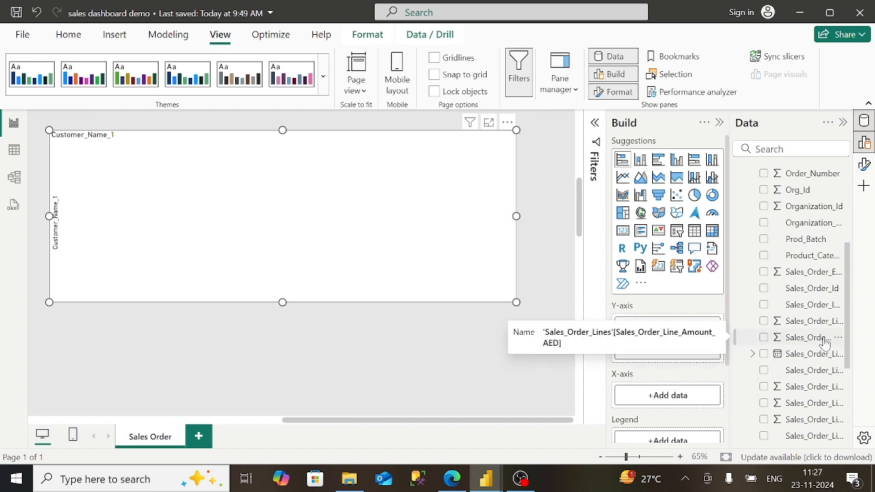
{"action": "left_click_drag", "start_coordinate": [824, 344], "coordinate": [667, 396]}
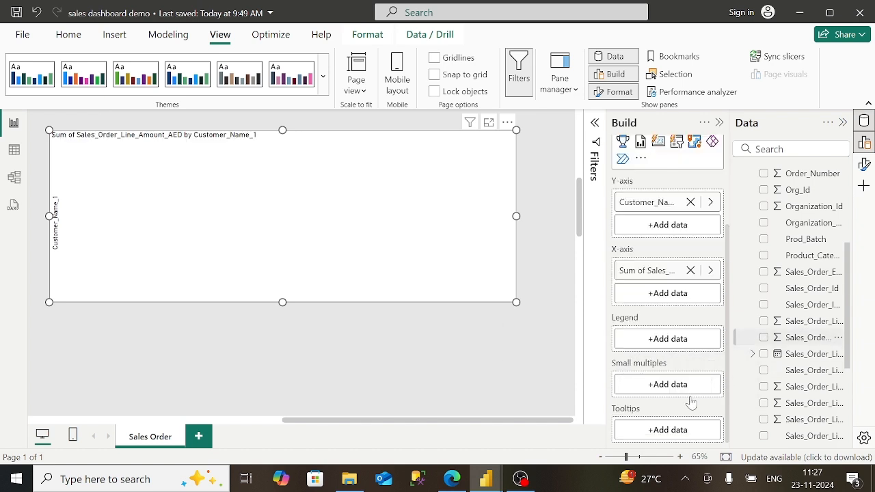
- Apply a Top N filter showing the top 20 Customer_Name_1 values, ranked by Customer_Name_1
{"action": "left_click", "coordinate": [596, 124]}
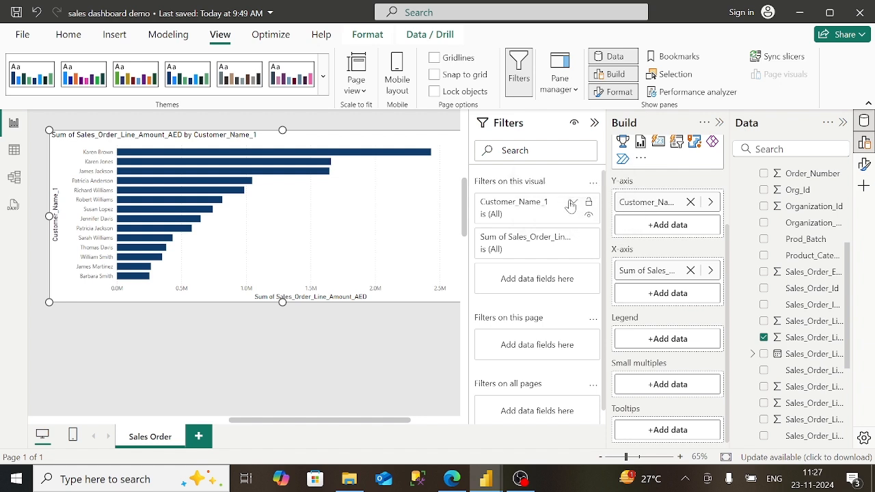
{"action": "left_click", "coordinate": [572, 202]}
{"action": "left_click", "coordinate": [548, 249]}
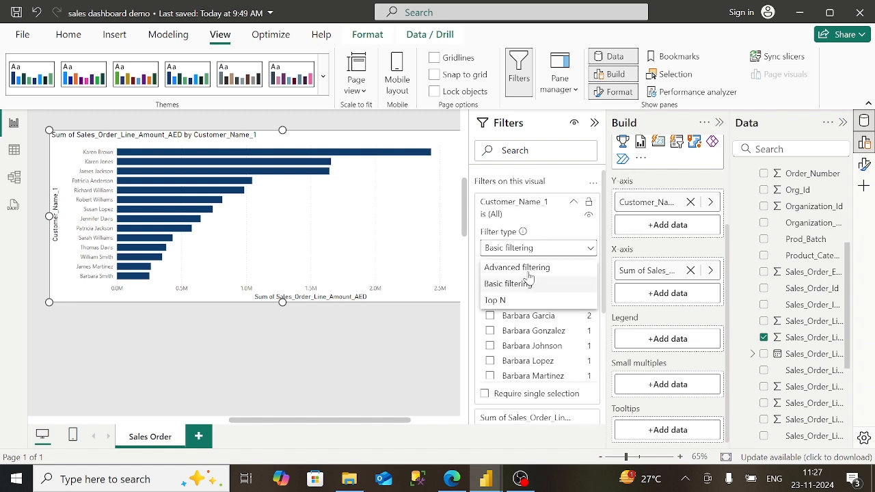
{"action": "left_click", "coordinate": [512, 304]}
{"action": "left_click", "coordinate": [545, 284]}
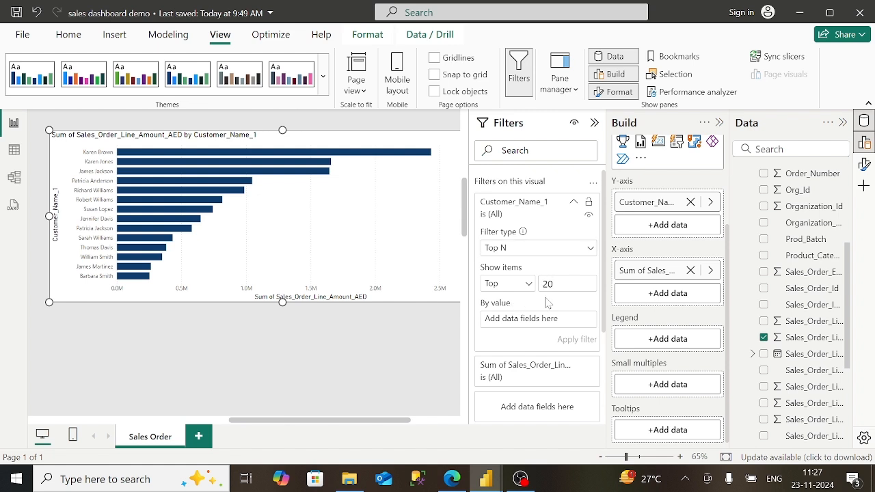
{"action": "type", "text": "20"}
{"action": "scroll", "coordinate": [821, 210], "scroll_direction": "up", "scroll_amount": 5}
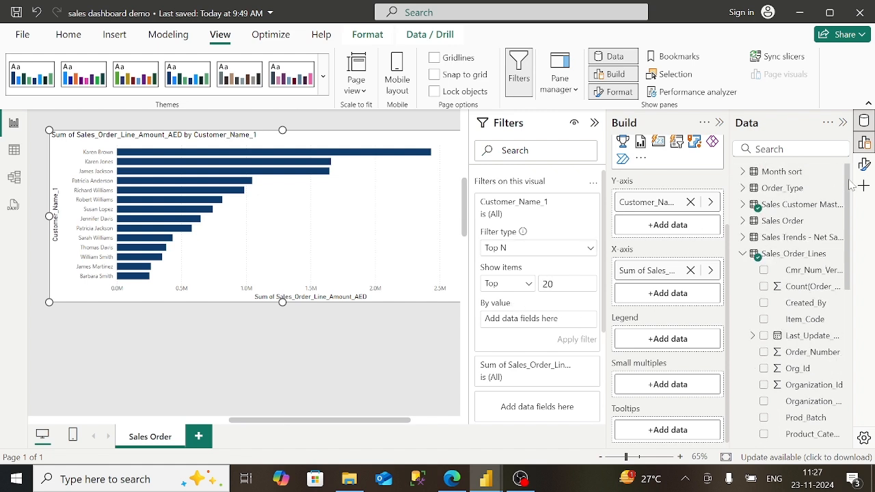
{"action": "left_click", "coordinate": [744, 204]}
{"action": "scroll", "coordinate": [799, 288], "scroll_direction": "down", "scroll_amount": 4}
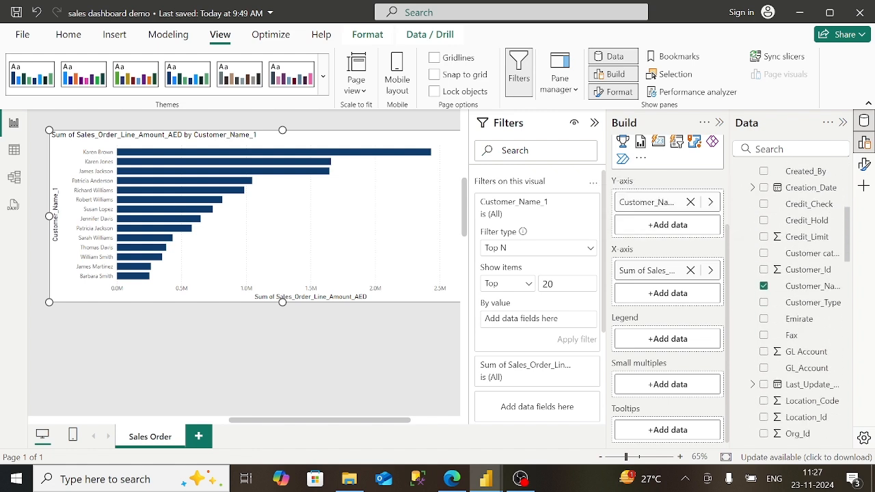
{"action": "left_click_drag", "start_coordinate": [835, 289], "coordinate": [582, 326]}
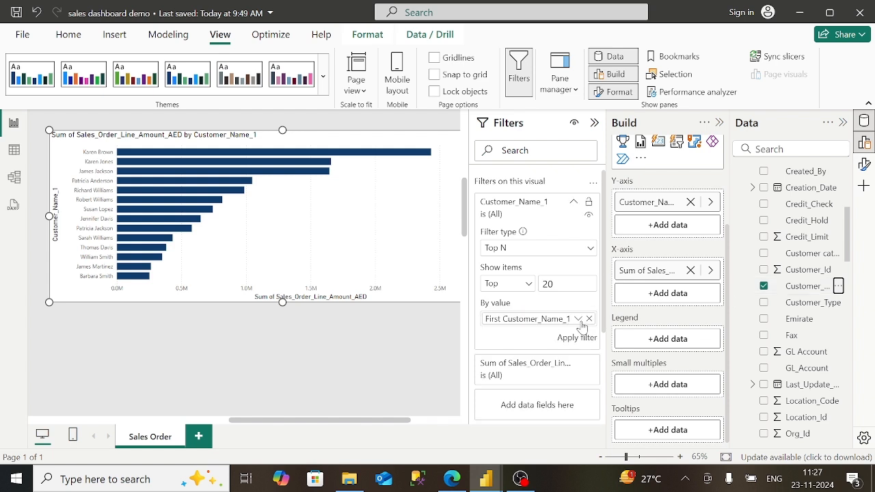
{"action": "left_click", "coordinate": [573, 339]}
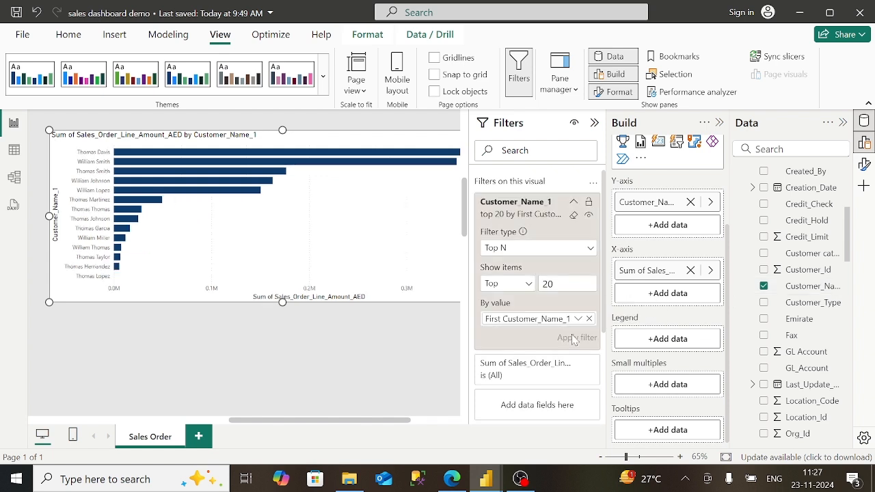
{"action": "left_click", "coordinate": [594, 123]}
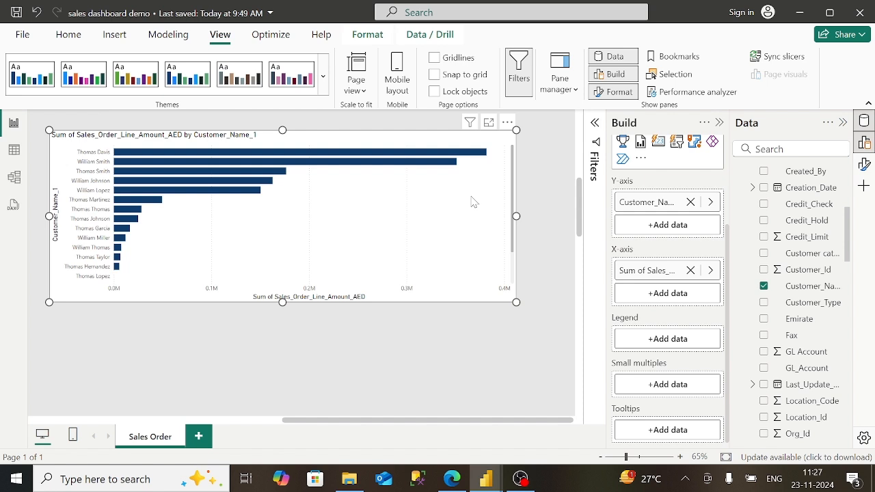
- Change the bar chart's title text to 'Top 20 Customer'
{"action": "left_click", "coordinate": [864, 165]}
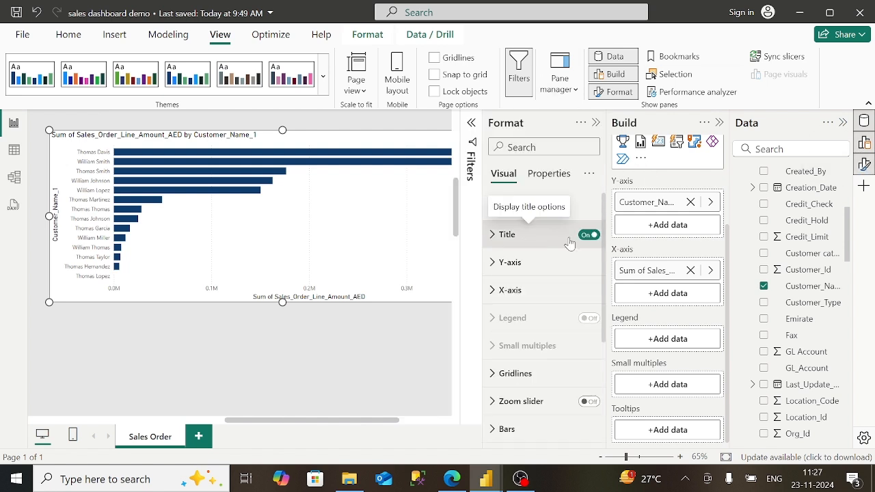
{"action": "left_click", "coordinate": [570, 243]}
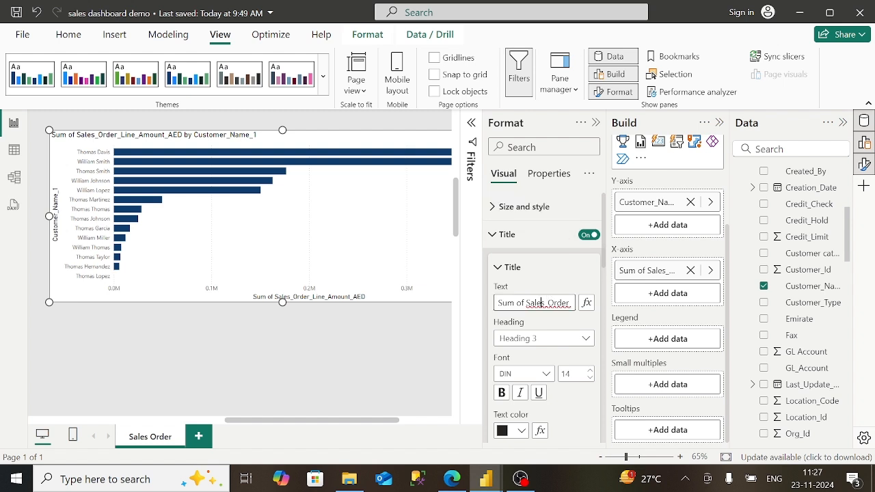
{"action": "key", "text": "Right"}
{"action": "key", "text": "Right"}
{"action": "key", "text": "Right"}
{"action": "key", "text": "Right"}
{"action": "key", "text": "Right"}
{"action": "key", "text": "Right"}
{"action": "key", "text": "Right"}
{"action": "key", "text": "Right"}
{"action": "key", "text": "Right"}
{"action": "key", "text": "Right"}
{"action": "key", "text": "Right"}
{"action": "key", "text": "Right"}
{"action": "key", "text": "Right"}
{"action": "key", "text": "Right"}
{"action": "key", "text": "Right"}
{"action": "key", "text": "Right"}
{"action": "key", "text": "Right"}
{"action": "key", "text": "Right"}
{"action": "key", "text": "Right"}
{"action": "key", "text": "Right"}
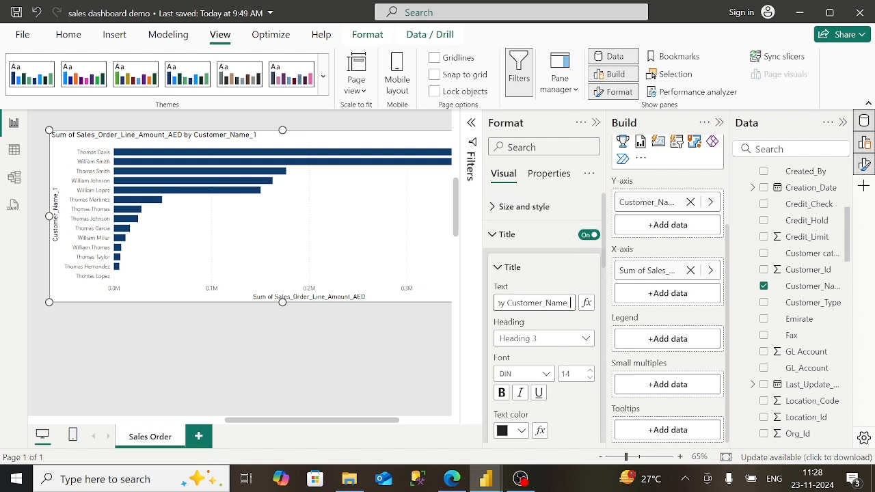
{"action": "key", "text": "BackSpace"}
{"action": "key", "text": "BackSpace"}
{"action": "key", "text": "BackSpace"}
{"action": "key", "text": "BackSpace"}
{"action": "key", "text": "BackSpace"}
{"action": "key", "text": "BackSpace"}
{"action": "key", "text": "BackSpace"}
{"action": "key", "text": "BackSpace"}
{"action": "key", "text": "BackSpace"}
{"action": "key", "text": "BackSpace"}
{"action": "key", "text": "BackSpace"}
{"action": "key", "text": "BackSpace"}
{"action": "key", "text": "BackSpace"}
{"action": "key", "text": "BackSpace"}
{"action": "key", "text": "BackSpace"}
{"action": "key", "text": "BackSpace"}
{"action": "key", "text": "BackSpace"}
{"action": "key", "text": "BackSpace"}
{"action": "key", "text": "BackSpace"}
{"action": "key", "text": "BackSpace"}
{"action": "key", "text": "BackSpace"}
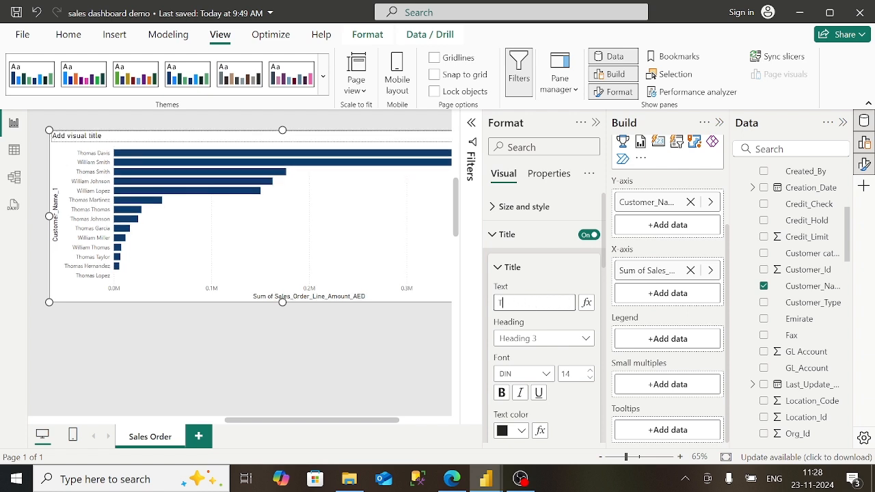
{"action": "type", "text": "Top 20 Cust"}
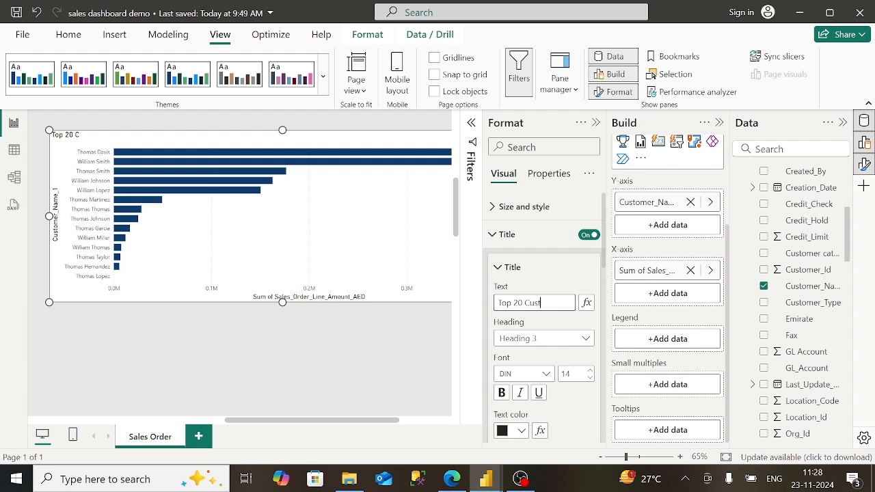
{"action": "type", "text": "omer"}
- Format the chart title in bold Constantia
{"action": "left_click", "coordinate": [524, 374]}
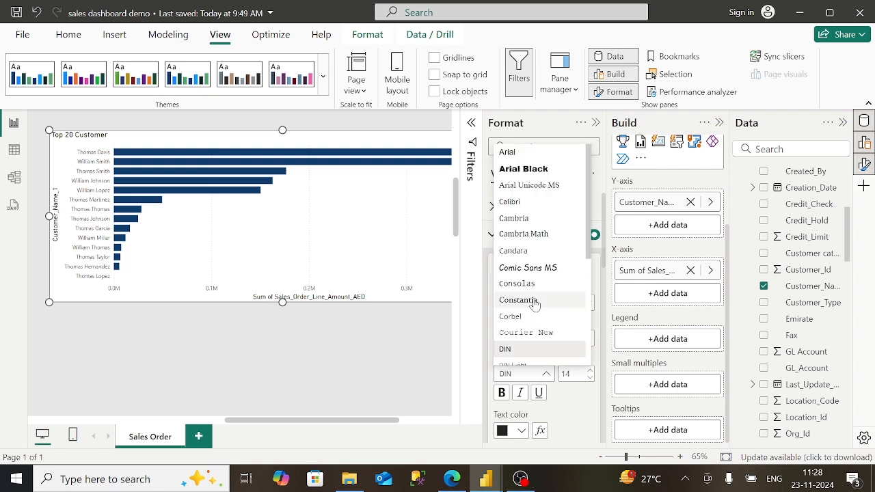
{"action": "left_click", "coordinate": [534, 305]}
{"action": "left_click", "coordinate": [502, 392]}
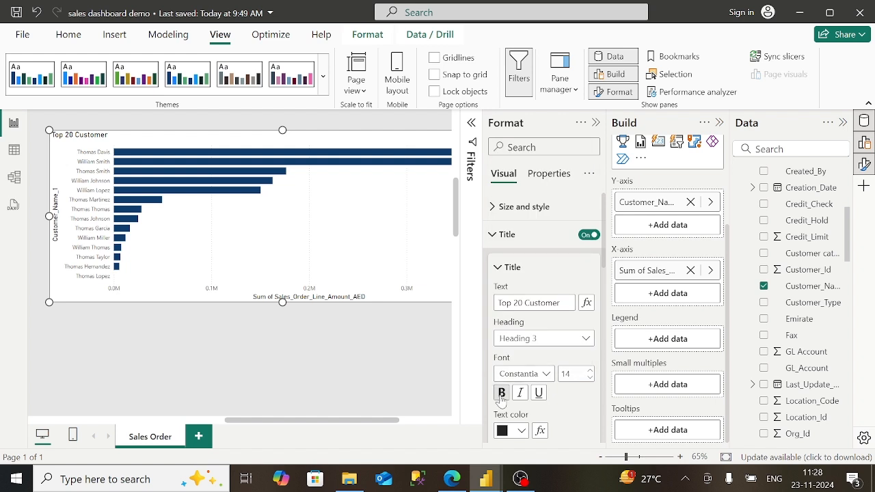
{"action": "left_click", "coordinate": [497, 241]}
{"action": "left_click", "coordinate": [501, 266]}
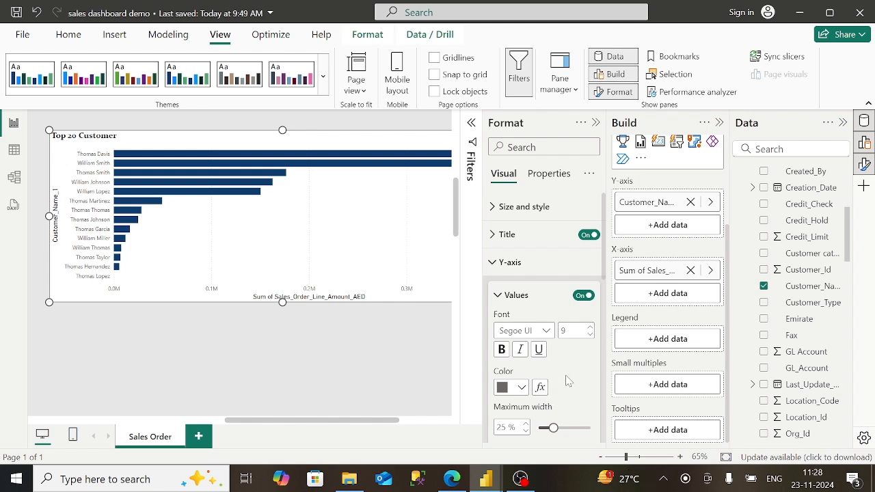
- Hide both axis titles and set the X-axis value display units to None
{"action": "scroll", "coordinate": [567, 381], "scroll_direction": "down", "scroll_amount": 3}
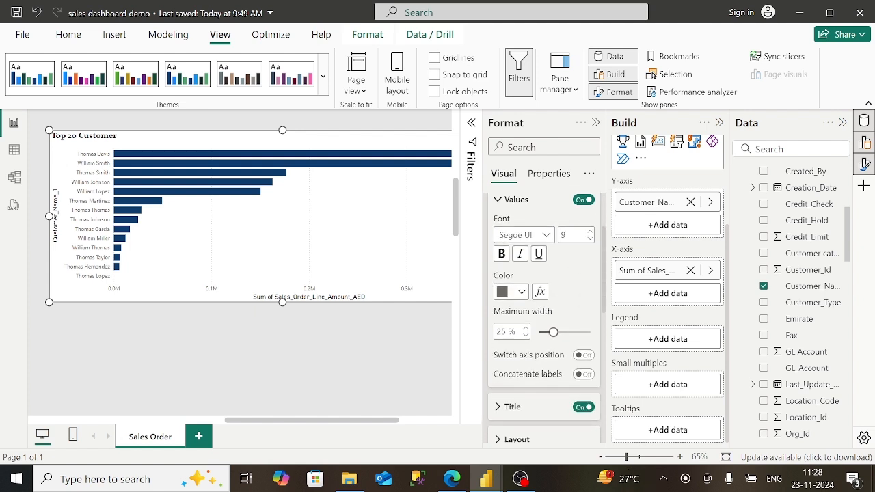
{"action": "scroll", "coordinate": [567, 381], "scroll_direction": "down", "scroll_amount": 1}
{"action": "left_click", "coordinate": [583, 364]}
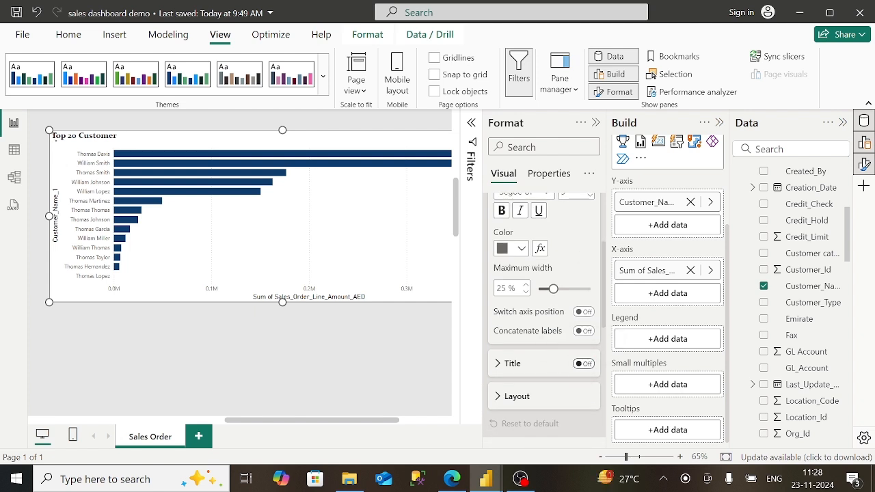
{"action": "scroll", "coordinate": [567, 328], "scroll_direction": "down", "scroll_amount": 3}
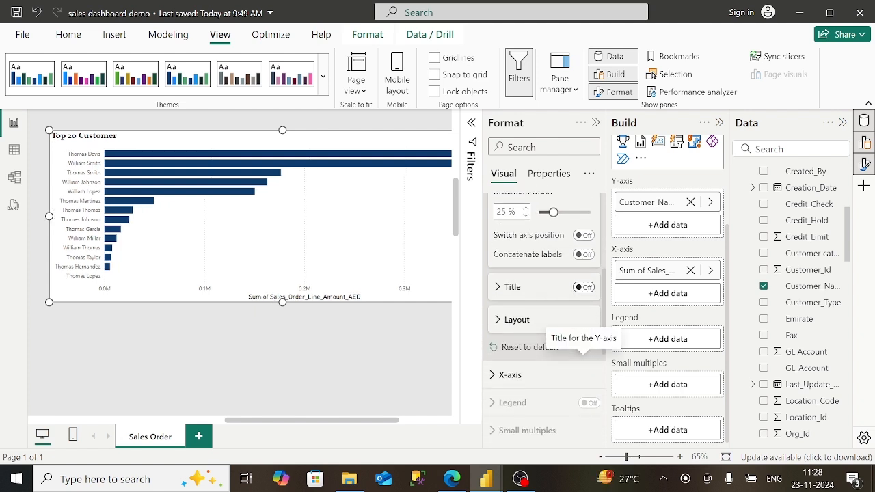
{"action": "left_click", "coordinate": [574, 345]}
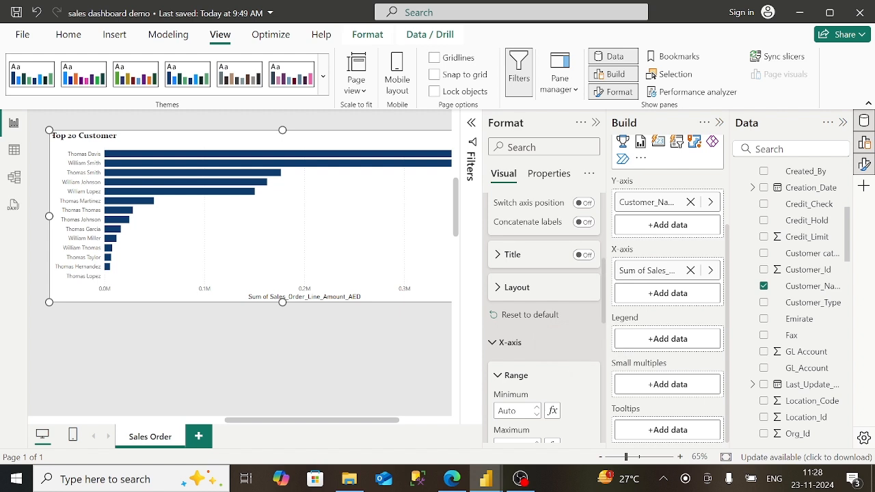
{"action": "scroll", "coordinate": [574, 345], "scroll_direction": "down", "scroll_amount": 4}
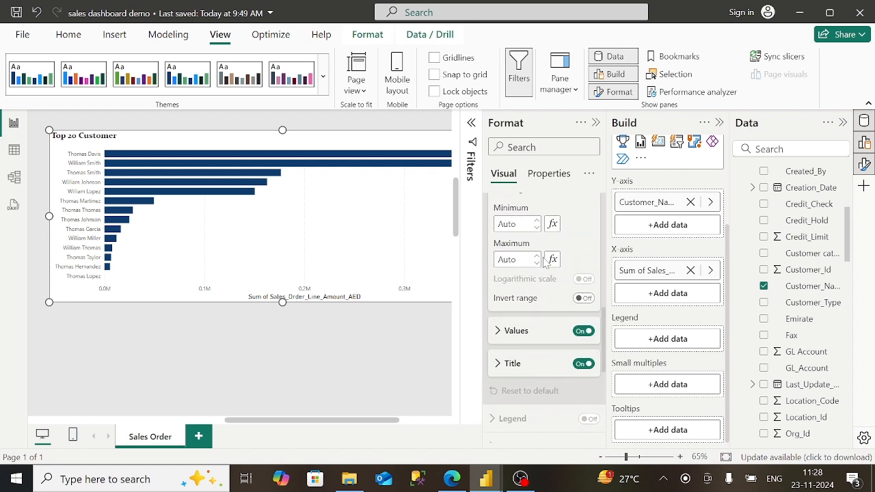
{"action": "left_click", "coordinate": [497, 337]}
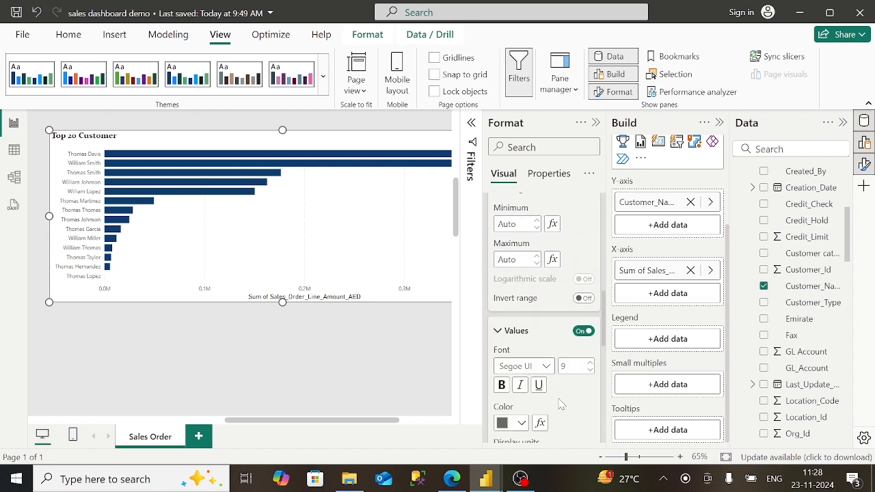
{"action": "scroll", "coordinate": [559, 401], "scroll_direction": "down", "scroll_amount": 1}
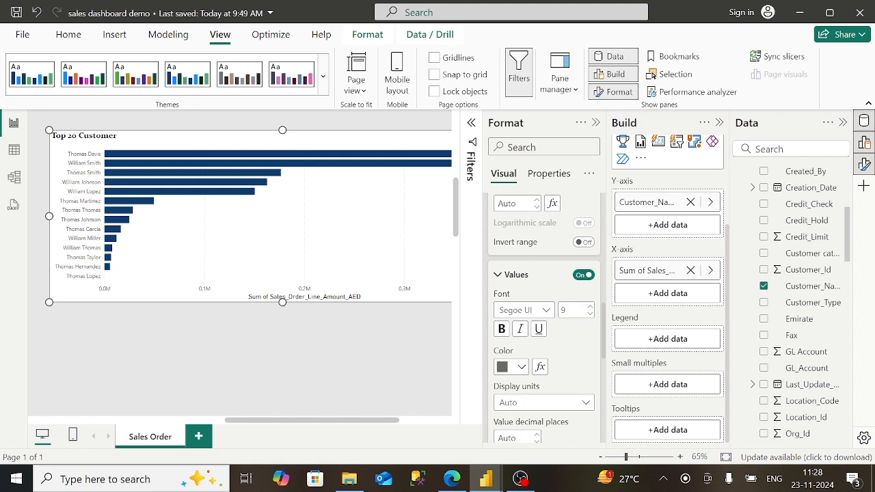
{"action": "left_click", "coordinate": [547, 405]}
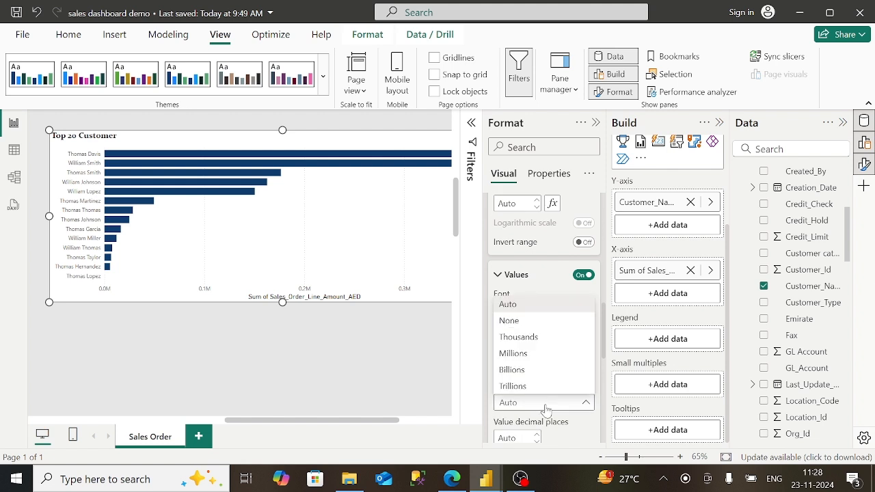
{"action": "left_click", "coordinate": [523, 306]}
{"action": "left_click", "coordinate": [497, 274]}
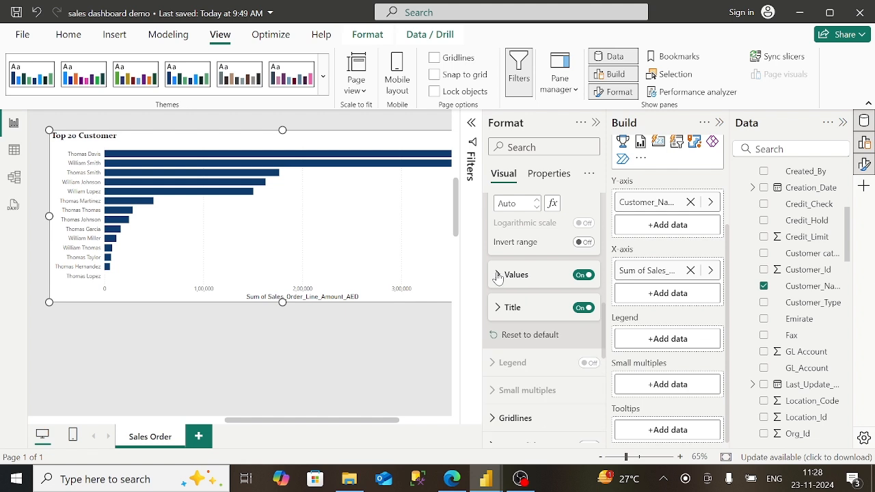
{"action": "left_click", "coordinate": [584, 311]}
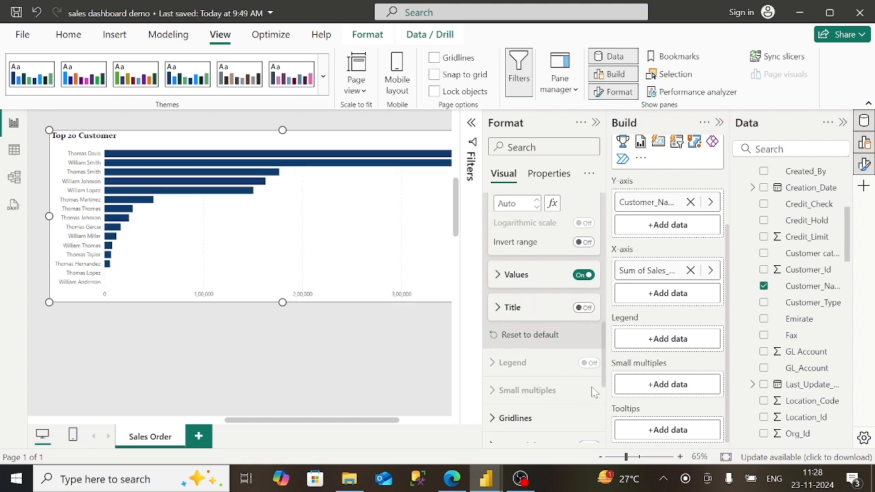
- Switch on data labels so each bar shows its sales amount
{"action": "scroll", "coordinate": [605, 400], "scroll_direction": "down", "scroll_amount": 3}
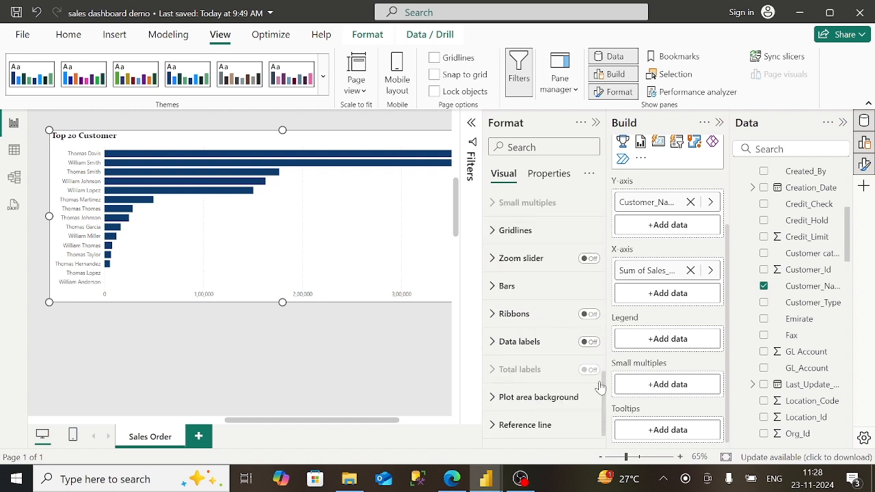
{"action": "left_click", "coordinate": [521, 295]}
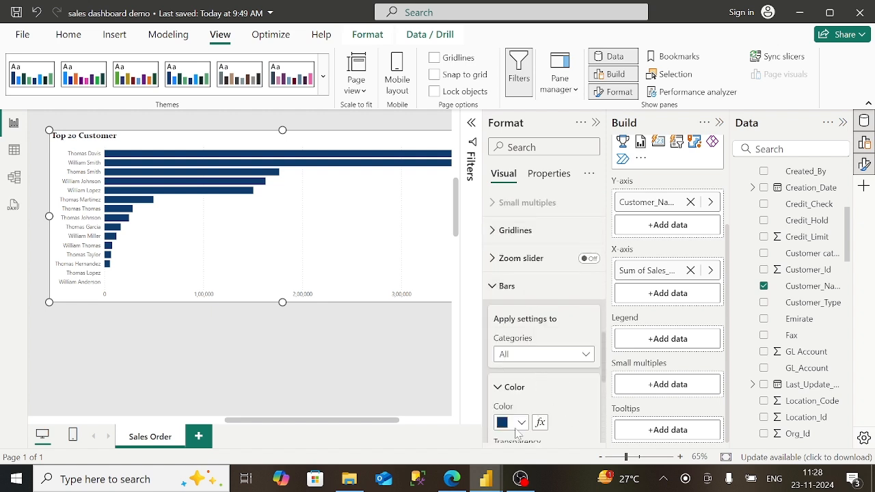
{"action": "left_click", "coordinate": [497, 289]}
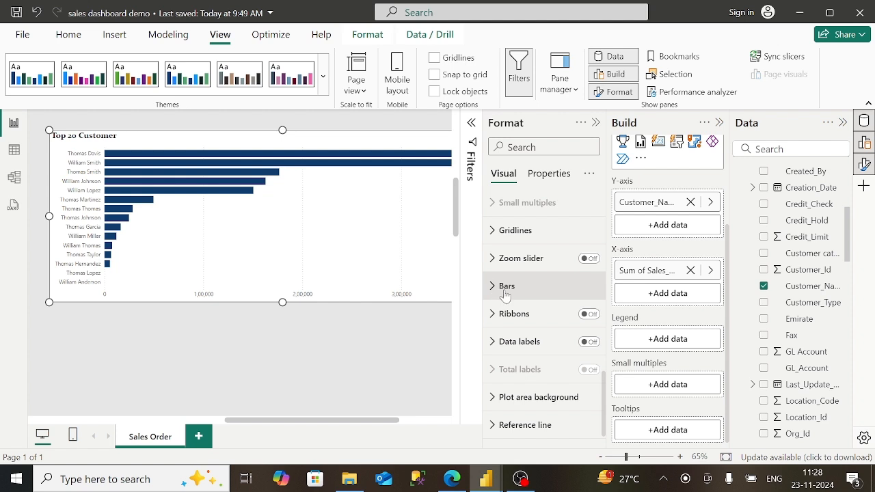
{"action": "left_click", "coordinate": [589, 343]}
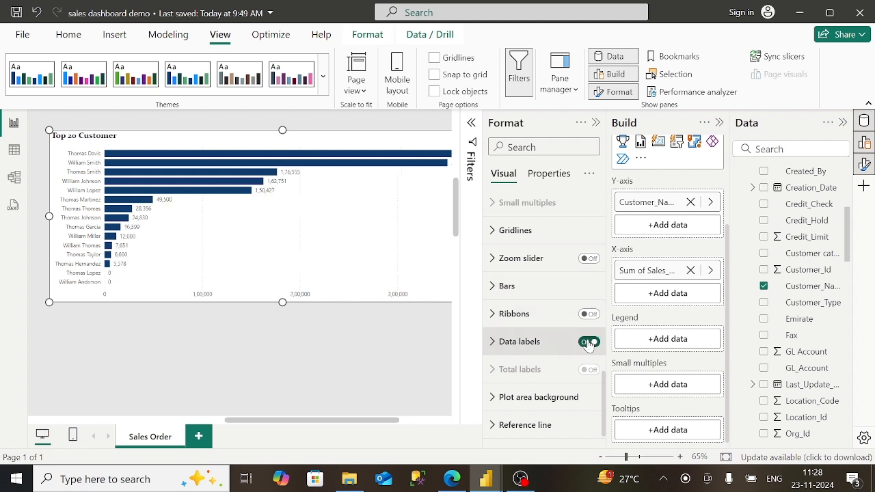
{"action": "left_click", "coordinate": [595, 123]}
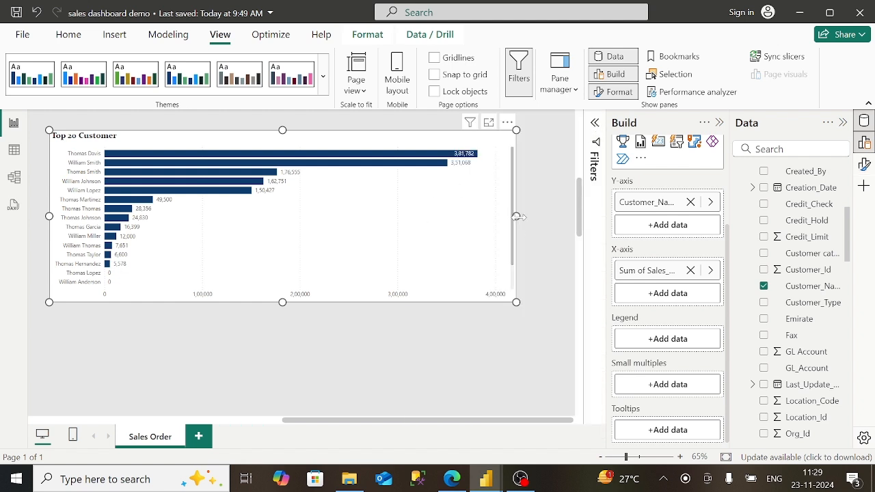
- Widen the Top 20 Customer chart, move it below the YOY Growth chart, and zoom the canvas to 54%
{"action": "left_click_drag", "start_coordinate": [568, 216], "coordinate": [577, 211]}
{"action": "left_click_drag", "start_coordinate": [309, 128], "coordinate": [244, 444]}
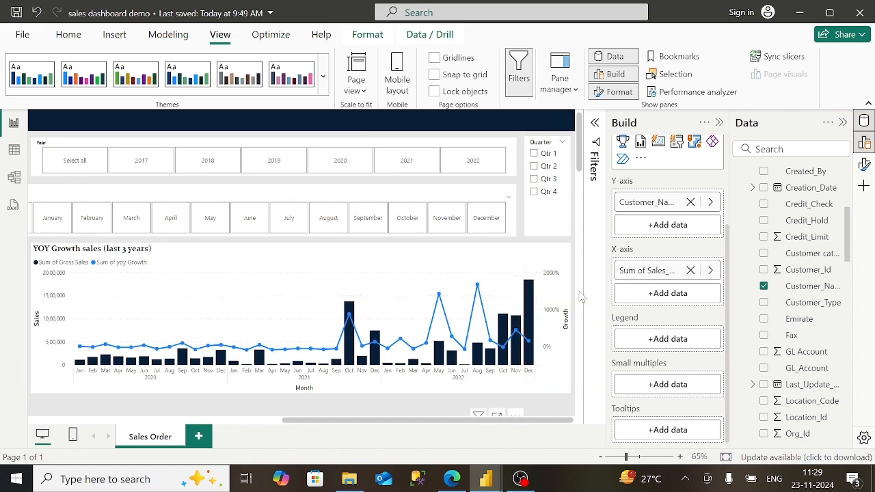
{"action": "scroll", "coordinate": [579, 298], "scroll_direction": "down", "scroll_amount": 5}
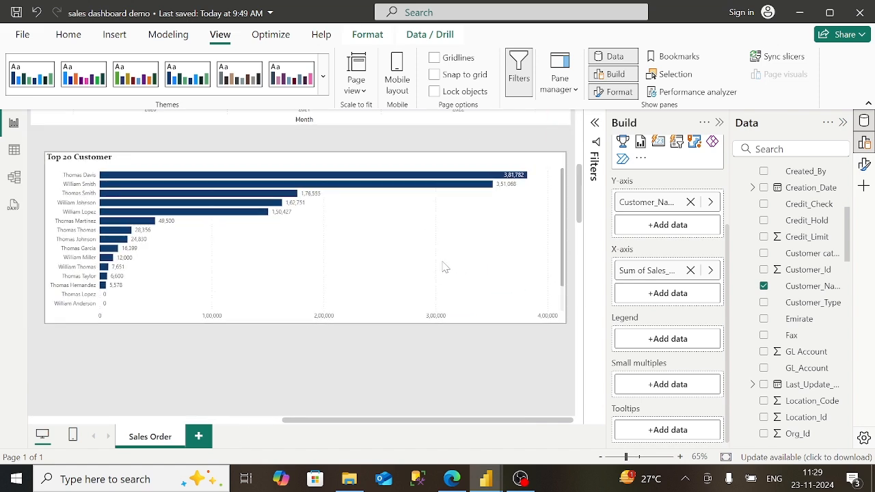
{"action": "left_click", "coordinate": [410, 257]}
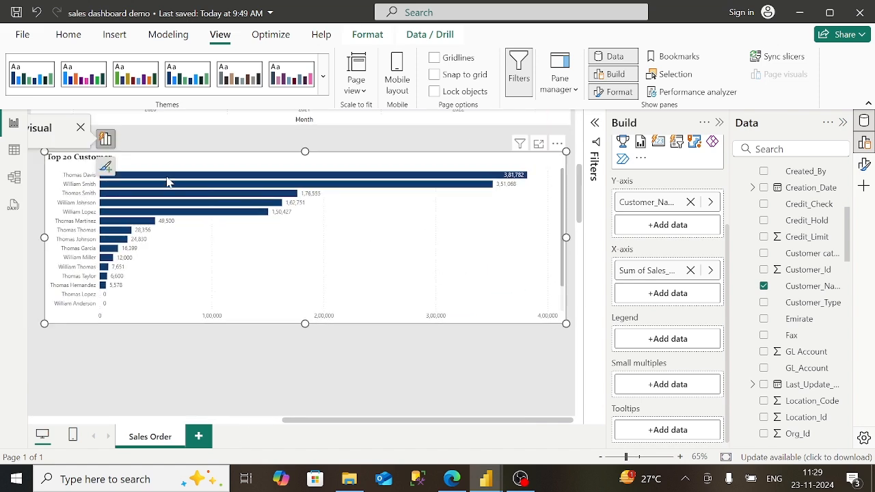
{"action": "left_click", "coordinate": [309, 366]}
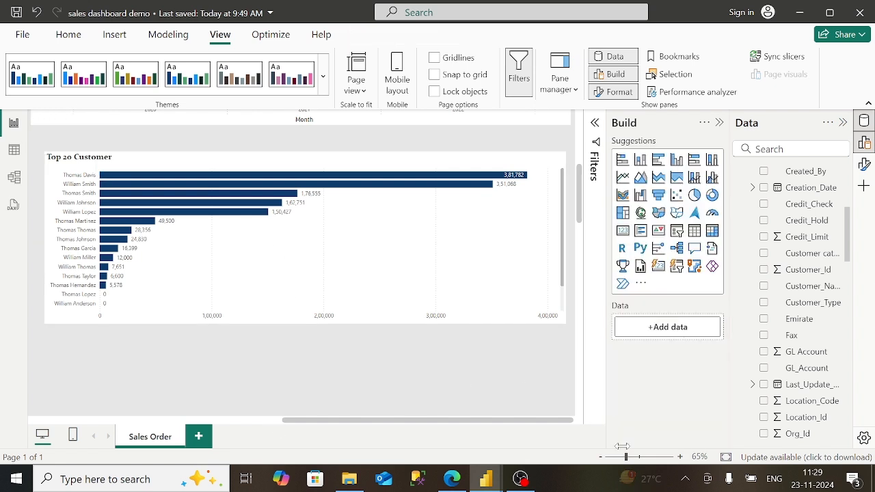
{"action": "left_click_drag", "start_coordinate": [624, 459], "coordinate": [620, 459]}
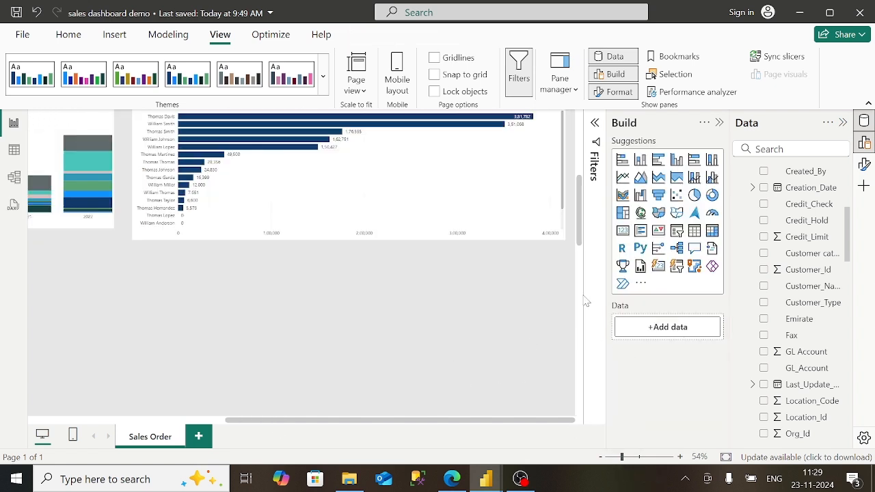
{"action": "left_click", "coordinate": [585, 151]}
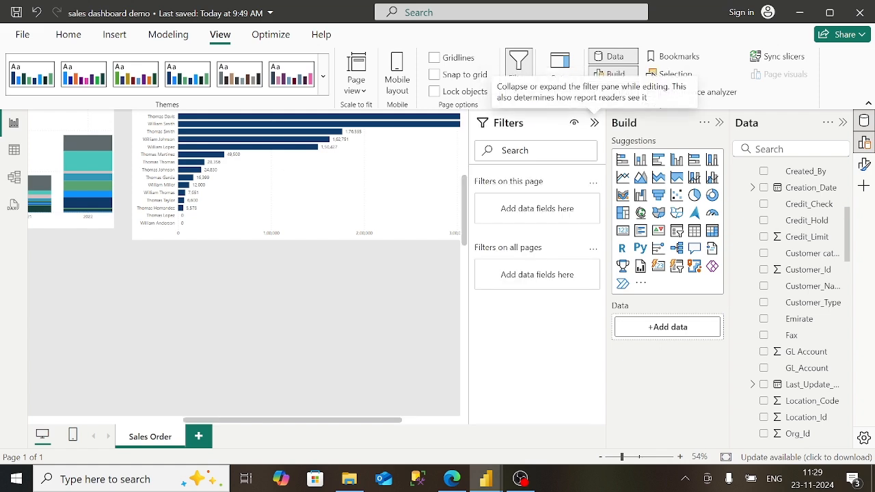
{"action": "left_click", "coordinate": [595, 124]}
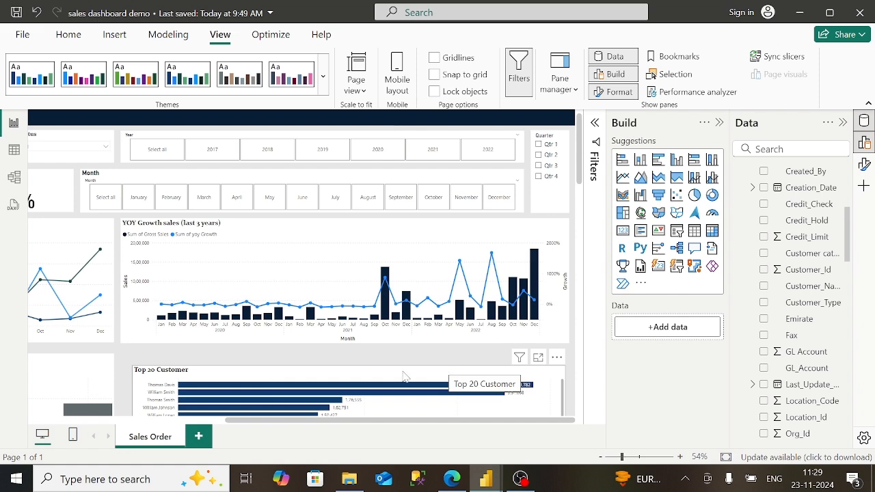
{"action": "left_click", "coordinate": [370, 374]}
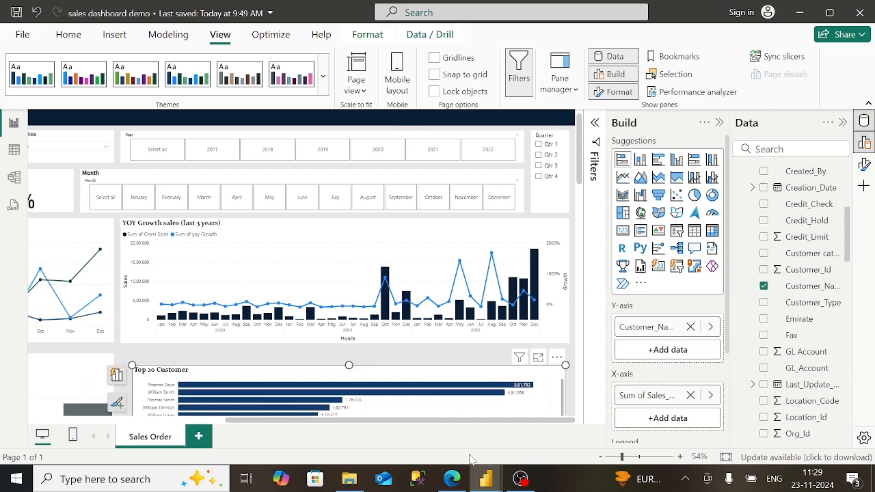
{"action": "left_click", "coordinate": [452, 479]}
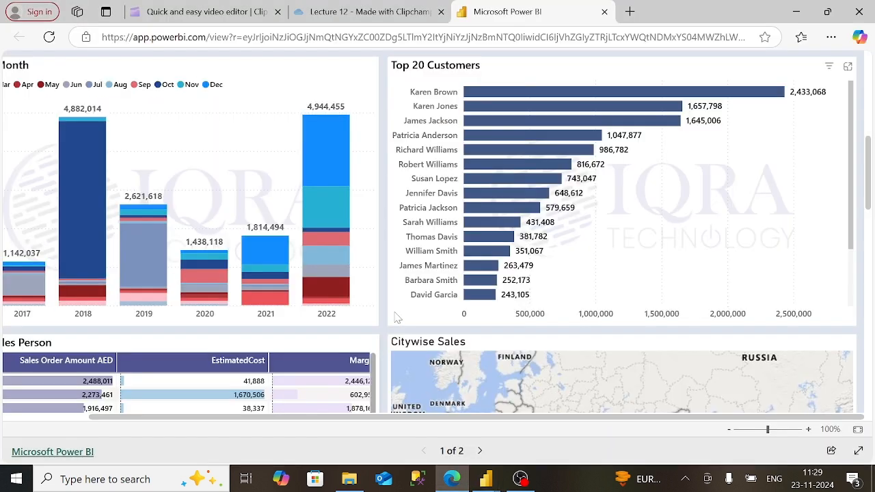
{"action": "scroll", "coordinate": [72, 168], "scroll_direction": "down", "scroll_amount": 3}
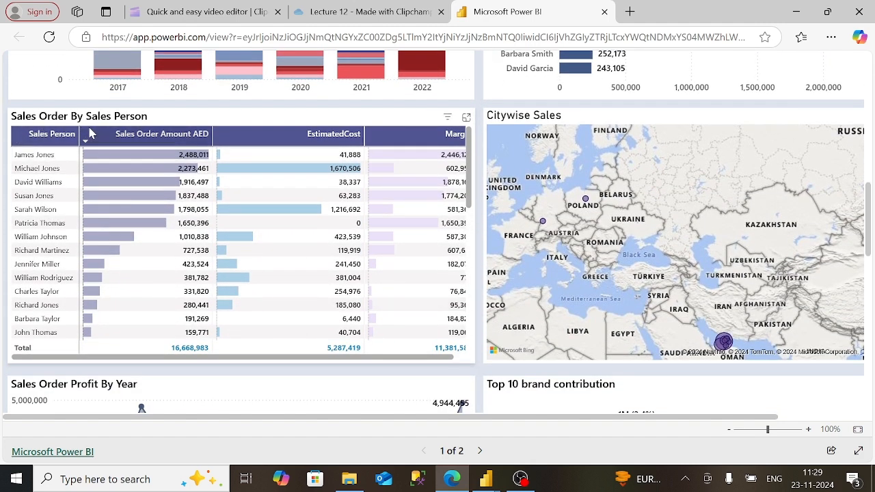
{"action": "left_click", "coordinate": [459, 357]}
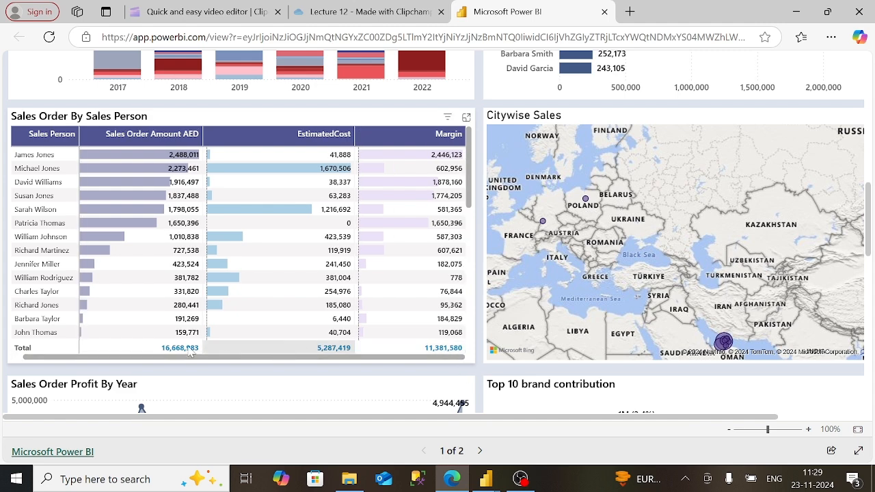
{"action": "left_click", "coordinate": [17, 358]}
{"action": "mouse_move", "coordinate": [486, 480]}
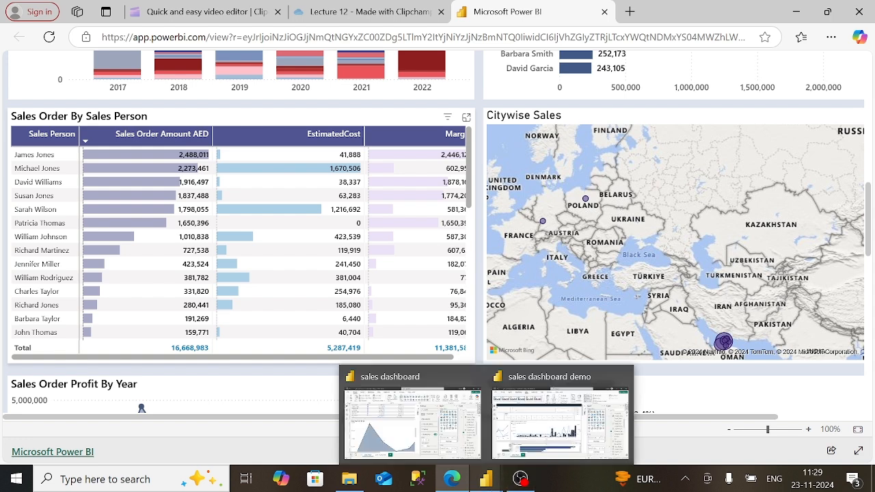
- Shrink the Top 20 Customer bar chart to fit beside the column chart
{"action": "left_click", "coordinate": [555, 417]}
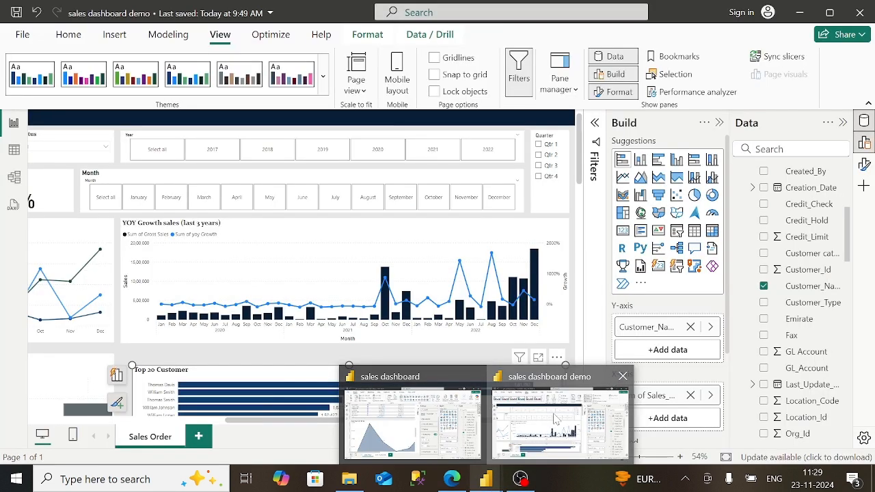
{"action": "scroll", "coordinate": [375, 356], "scroll_direction": "down", "scroll_amount": 4}
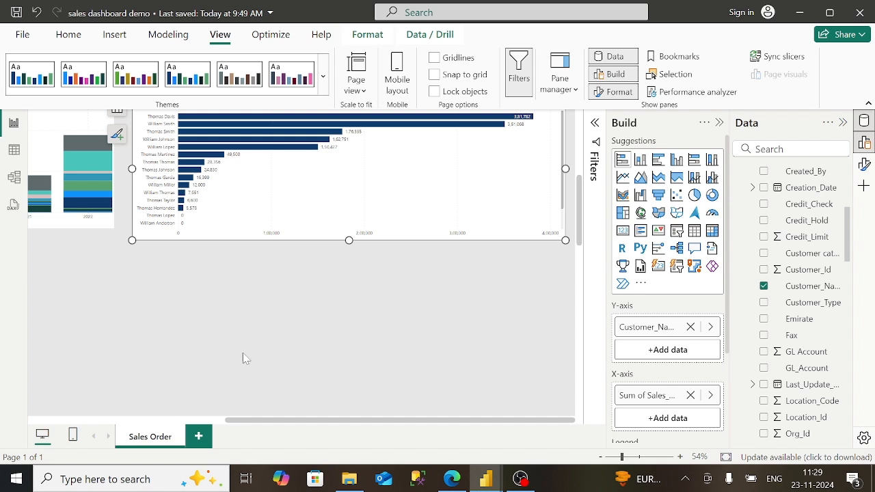
{"action": "scroll", "coordinate": [127, 424], "scroll_direction": "left", "scroll_amount": 3}
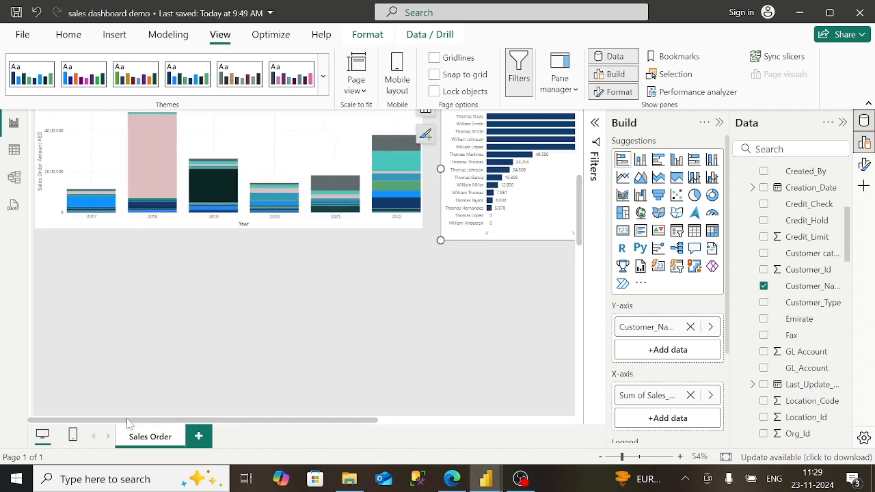
{"action": "left_click", "coordinate": [352, 346]}
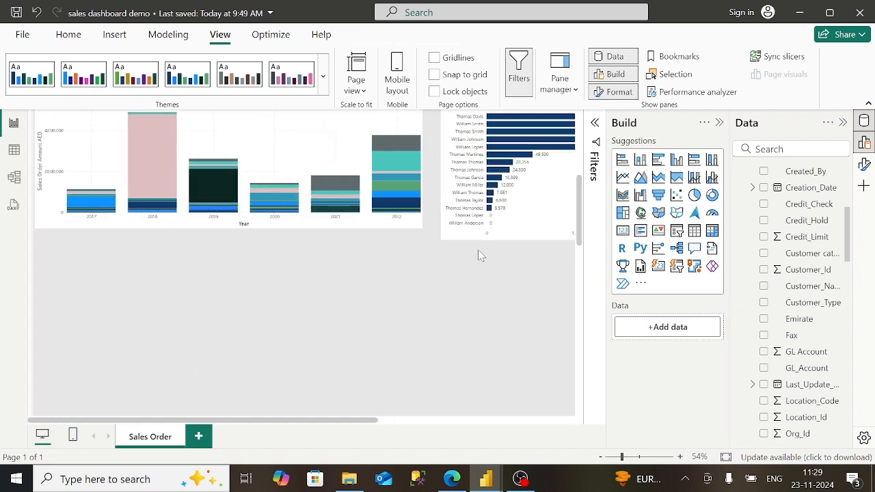
{"action": "left_click", "coordinate": [538, 238]}
{"action": "left_click_drag", "start_coordinate": [441, 240], "coordinate": [429, 228]}
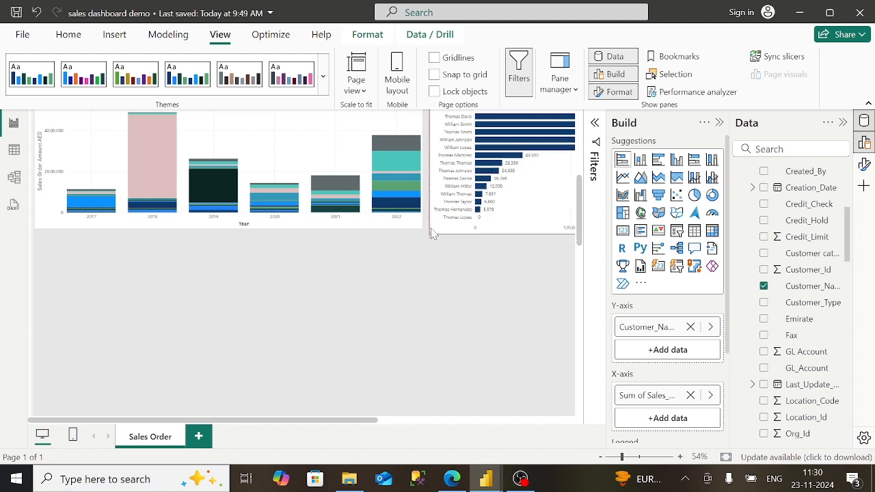
{"action": "left_click", "coordinate": [529, 326]}
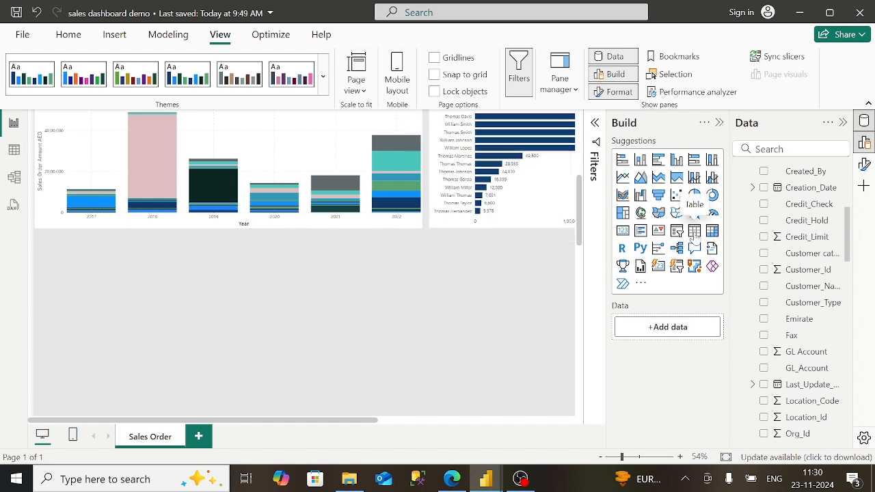
- Insert an empty table visual beneath the yearly sales chart
{"action": "left_click", "coordinate": [693, 231]}
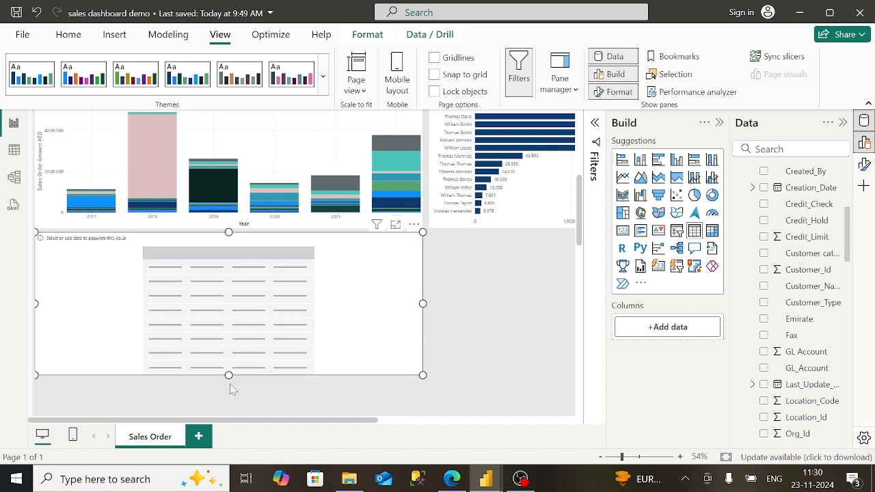
{"action": "scroll", "coordinate": [230, 386], "scroll_direction": "down", "scroll_amount": 2}
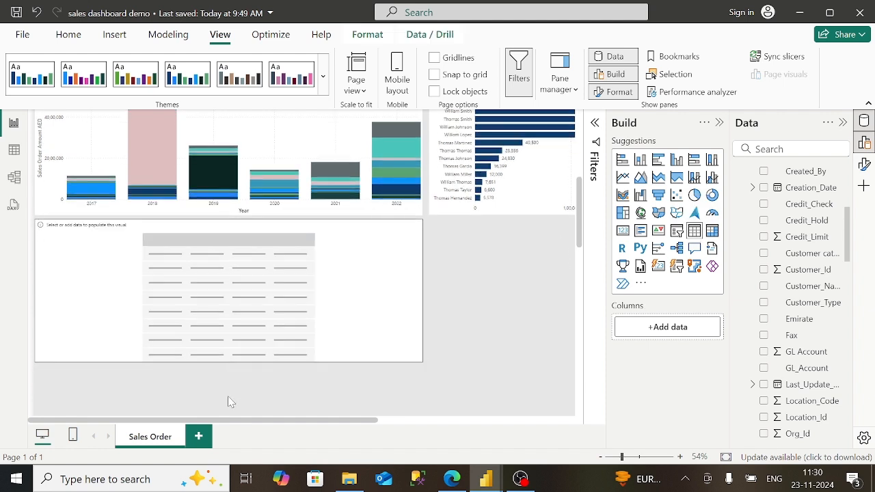
{"action": "scroll", "coordinate": [277, 343], "scroll_direction": "up", "scroll_amount": 1}
{"action": "scroll", "coordinate": [277, 343], "scroll_direction": "down", "scroll_amount": 1}
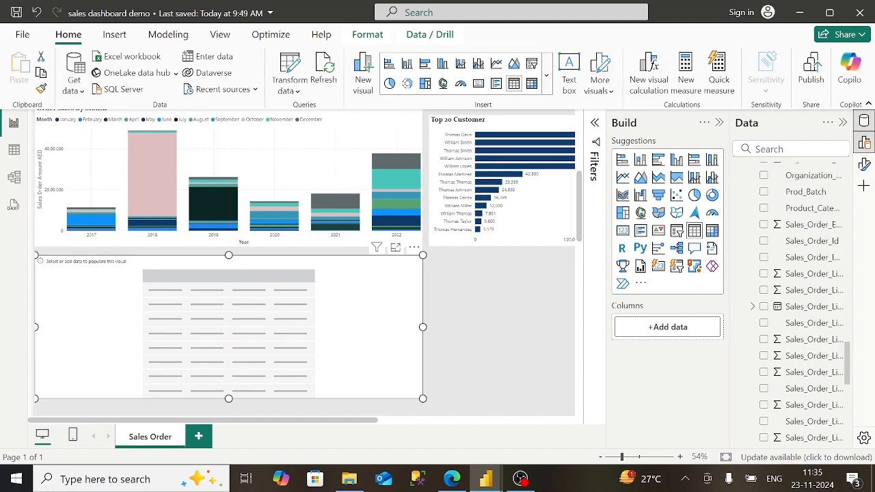
{"action": "scroll", "coordinate": [851, 181], "scroll_direction": "up", "scroll_amount": 7}
{"action": "scroll", "coordinate": [848, 177], "scroll_direction": "up", "scroll_amount": 5}
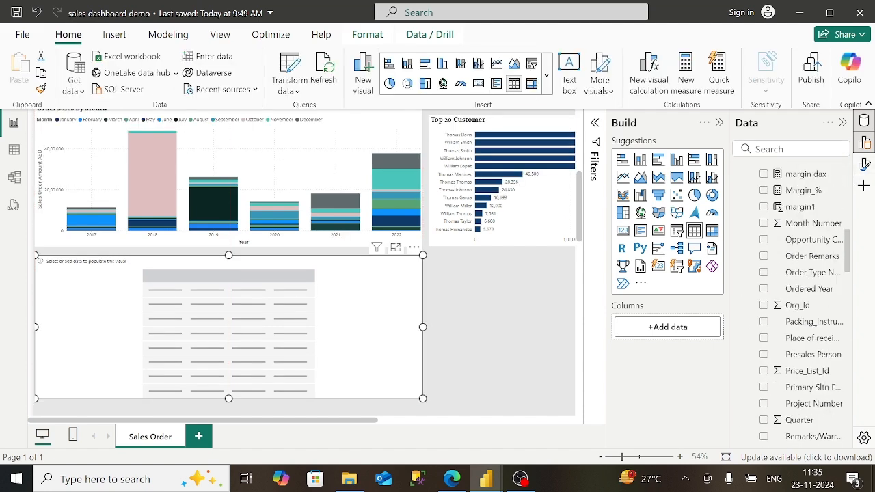
{"action": "scroll", "coordinate": [847, 178], "scroll_direction": "up", "scroll_amount": 10}
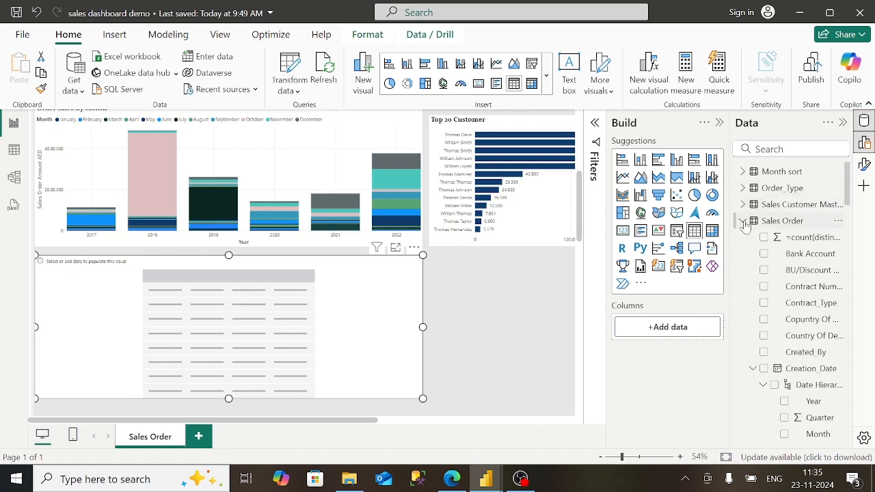
- Add Sales_Order_Sales_Person and Sum of Sales_Order_Line_Amount_AED as table columns
{"action": "left_click", "coordinate": [743, 221]}
{"action": "left_click", "coordinate": [743, 254]}
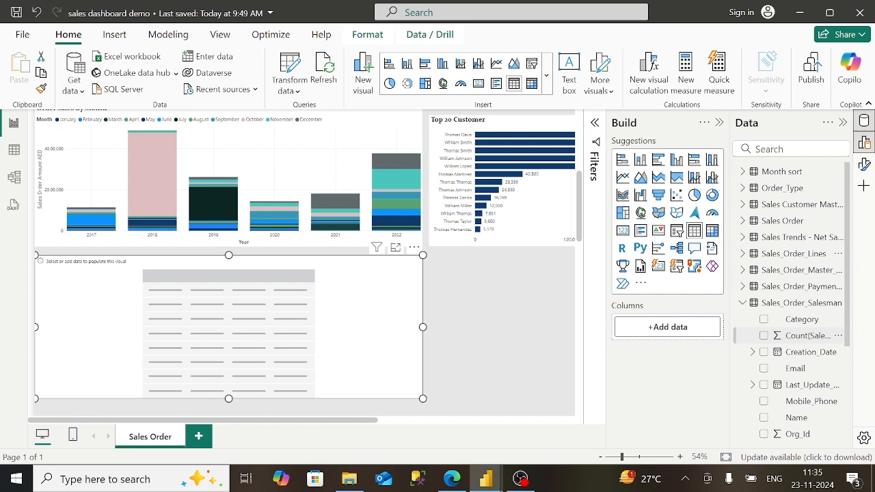
{"action": "scroll", "coordinate": [790, 342], "scroll_direction": "down", "scroll_amount": 5}
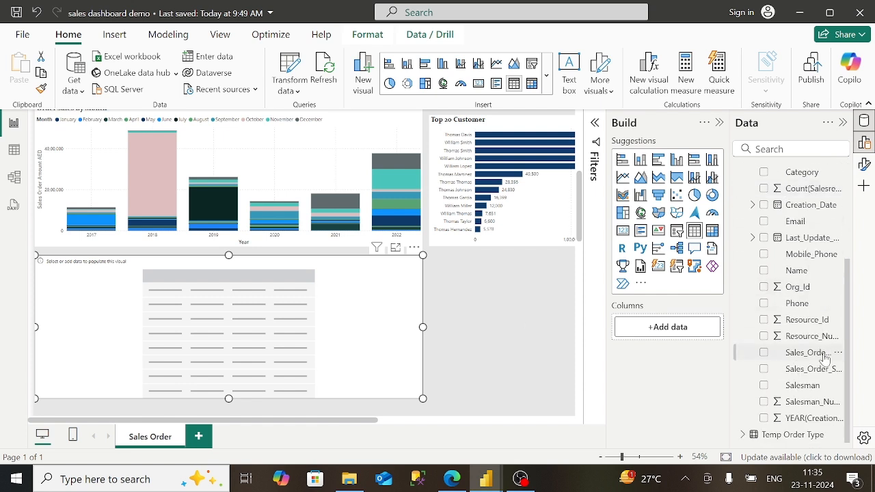
{"action": "left_click_drag", "start_coordinate": [825, 361], "coordinate": [688, 335]}
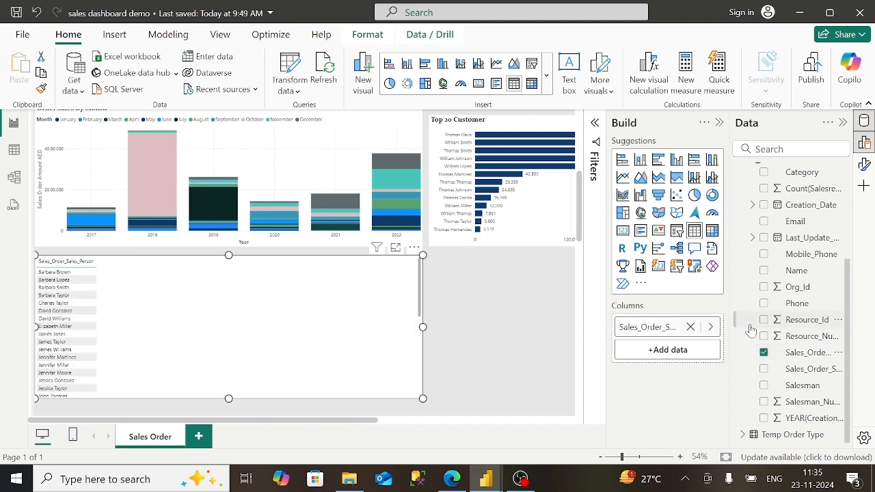
{"action": "scroll", "coordinate": [793, 300], "scroll_direction": "up", "scroll_amount": 3}
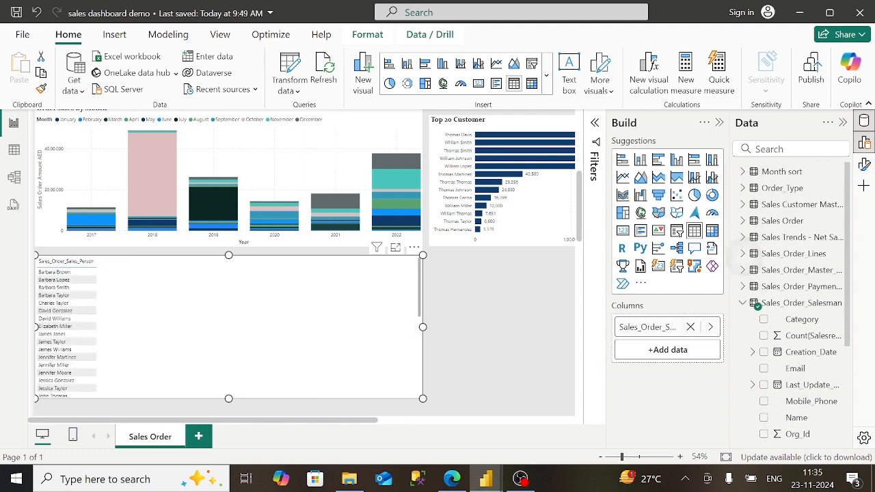
{"action": "left_click", "coordinate": [793, 254]}
{"action": "scroll", "coordinate": [793, 300], "scroll_direction": "down", "scroll_amount": 4}
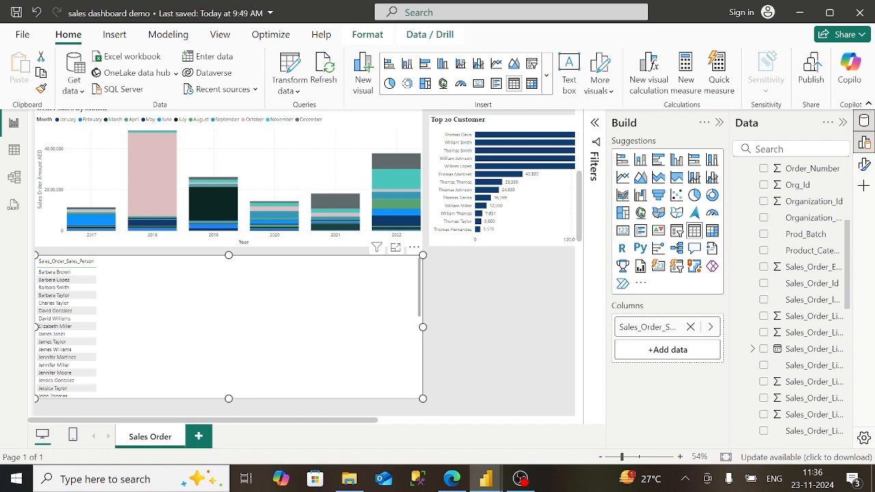
{"action": "left_click_drag", "start_coordinate": [811, 332], "coordinate": [688, 339]}
{"action": "left_click_drag", "start_coordinate": [808, 335], "coordinate": [682, 349]}
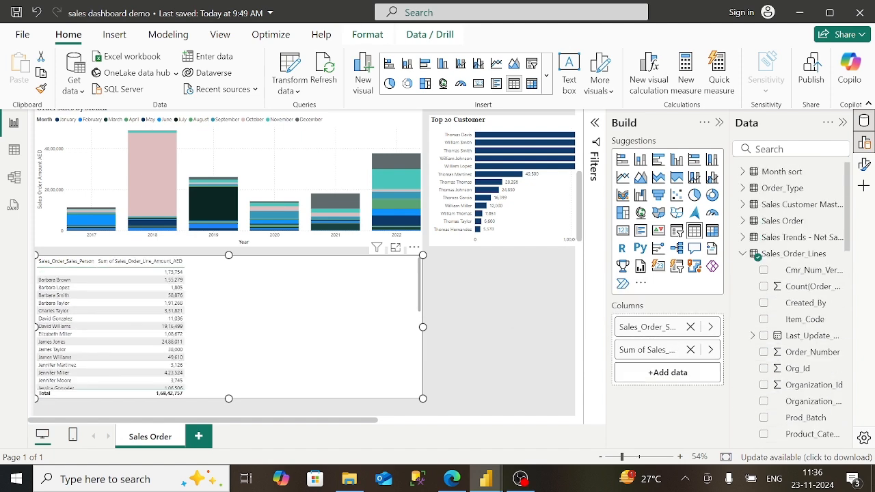
- Add the Estimated Cost AED/Header Disc and Margin columns to the table
{"action": "left_click", "coordinate": [743, 221]}
{"action": "scroll", "coordinate": [789, 305], "scroll_direction": "down", "scroll_amount": 7}
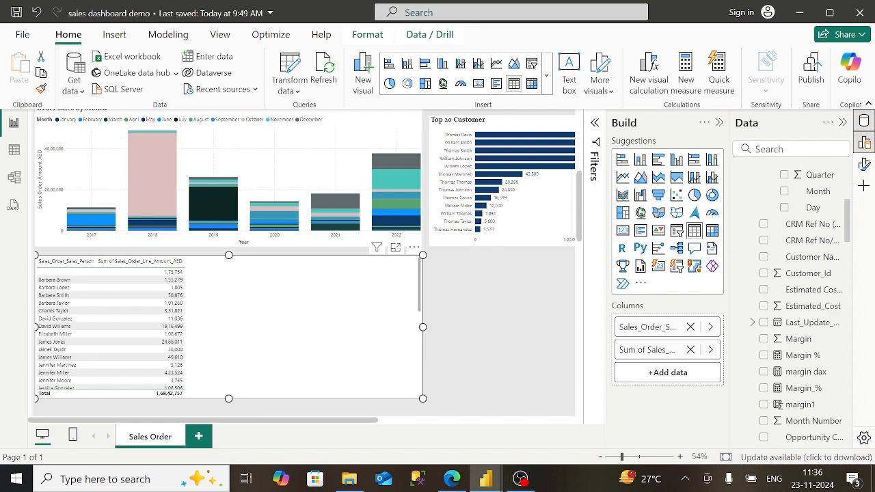
{"action": "left_click_drag", "start_coordinate": [814, 244], "coordinate": [700, 371]}
{"action": "left_click_drag", "start_coordinate": [803, 301], "coordinate": [681, 397]}
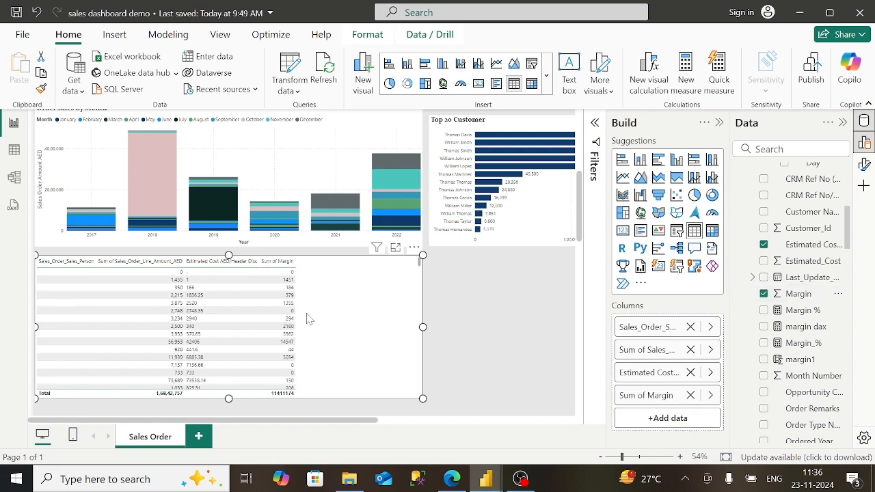
- Widen the sales person, sales amount, Estimated Cost and Margin columns so headers show fully
{"action": "left_click_drag", "start_coordinate": [95, 262], "coordinate": [118, 261]}
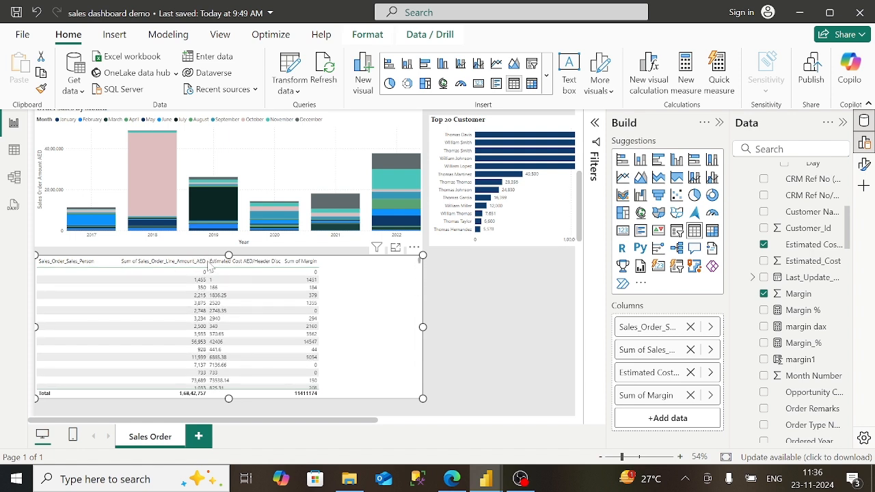
{"action": "left_click_drag", "start_coordinate": [207, 260], "coordinate": [228, 261]}
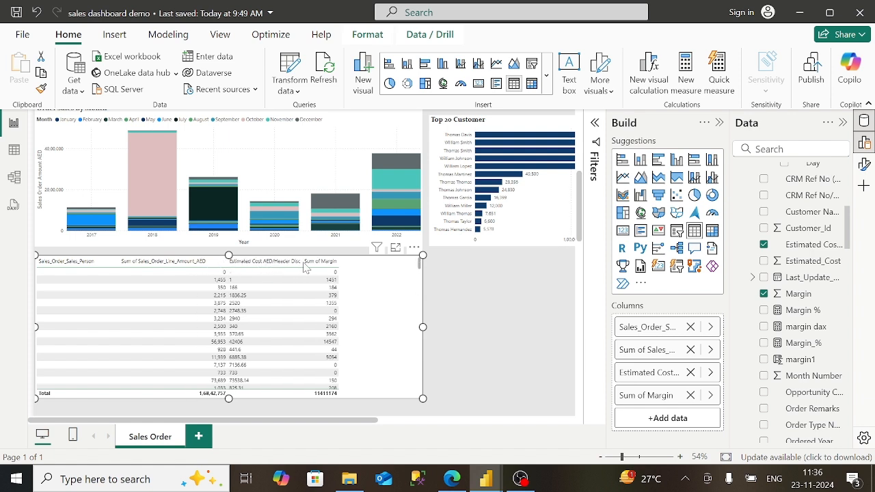
{"action": "left_click_drag", "start_coordinate": [301, 260], "coordinate": [412, 262]}
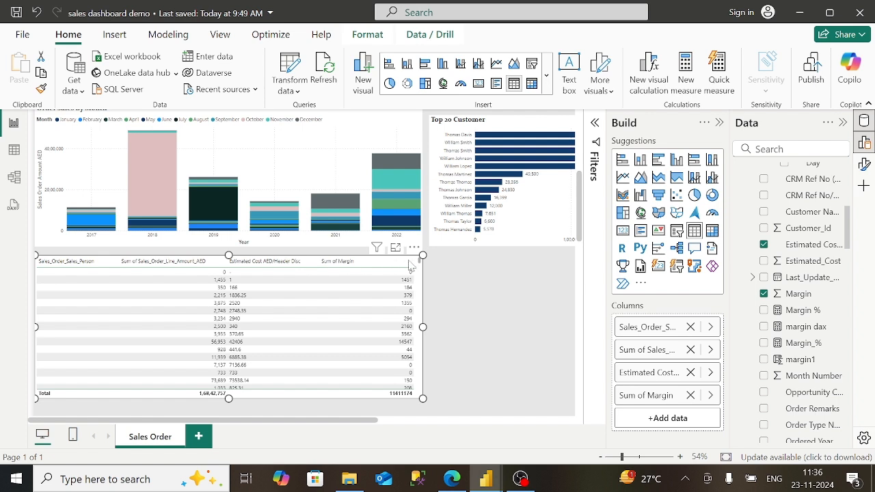
{"action": "left_click_drag", "start_coordinate": [413, 262], "coordinate": [384, 265]}
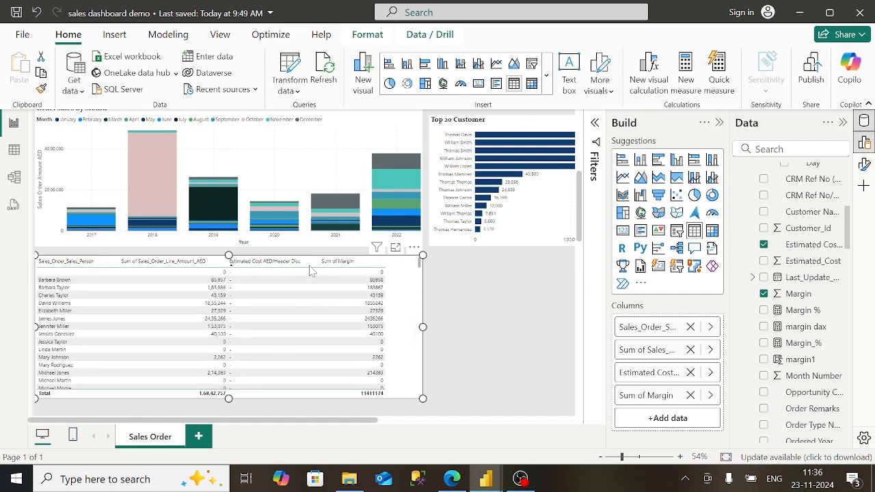
- Resize the table visual taller so more sales person rows show
{"action": "left_click_drag", "start_coordinate": [229, 255], "coordinate": [229, 252]}
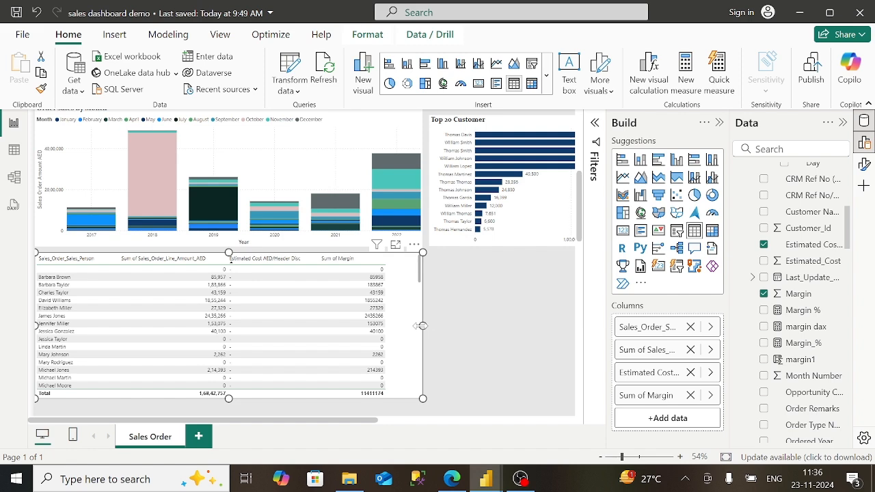
{"action": "left_click_drag", "start_coordinate": [420, 327], "coordinate": [484, 327]}
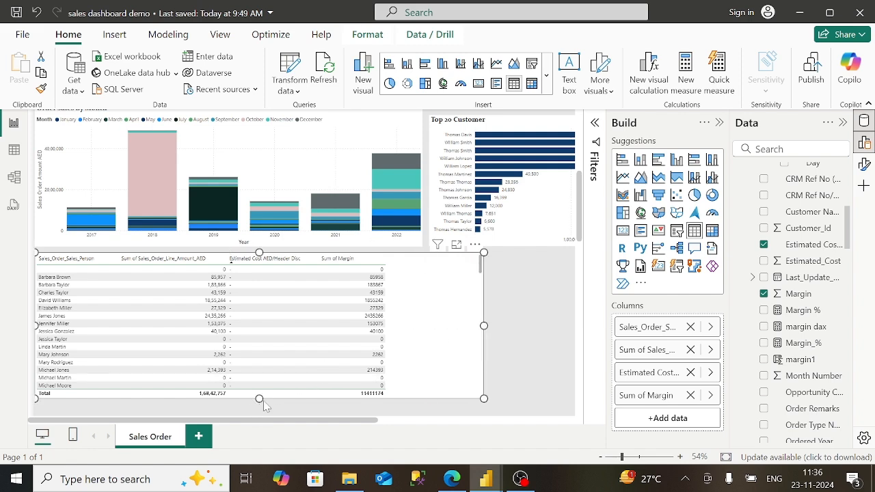
{"action": "mouse_move", "coordinate": [259, 401]}
{"action": "left_mouse_down"}
{"action": "mouse_move", "coordinate": [259, 412]}
{"action": "mouse_move", "coordinate": [258, 385]}
{"action": "left_mouse_up"}
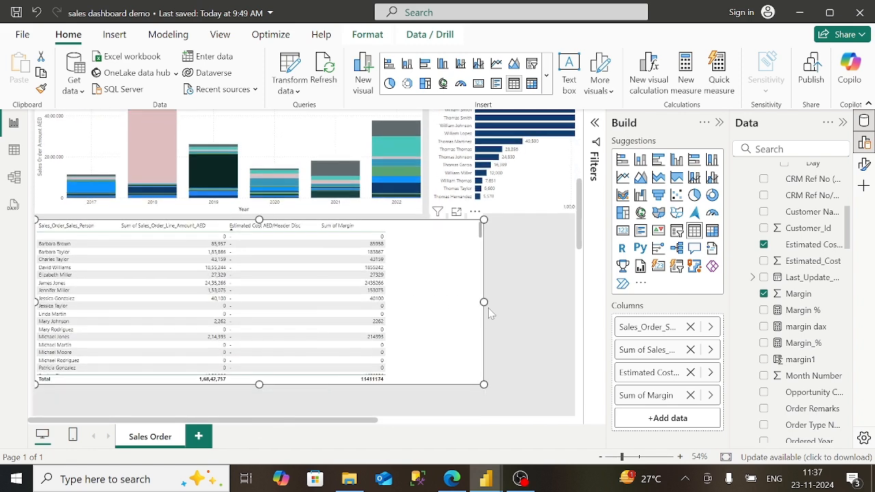
{"action": "left_click_drag", "start_coordinate": [483, 302], "coordinate": [422, 317]}
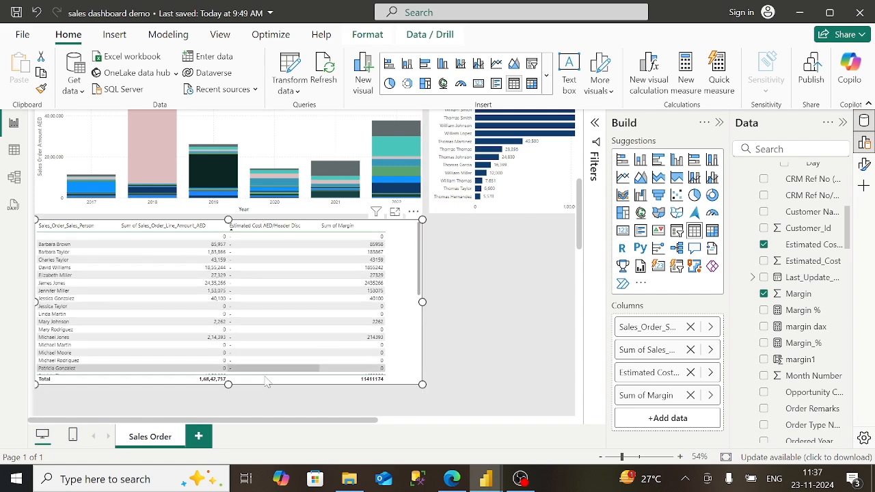
{"action": "scroll", "coordinate": [232, 400], "scroll_direction": "down", "scroll_amount": 1}
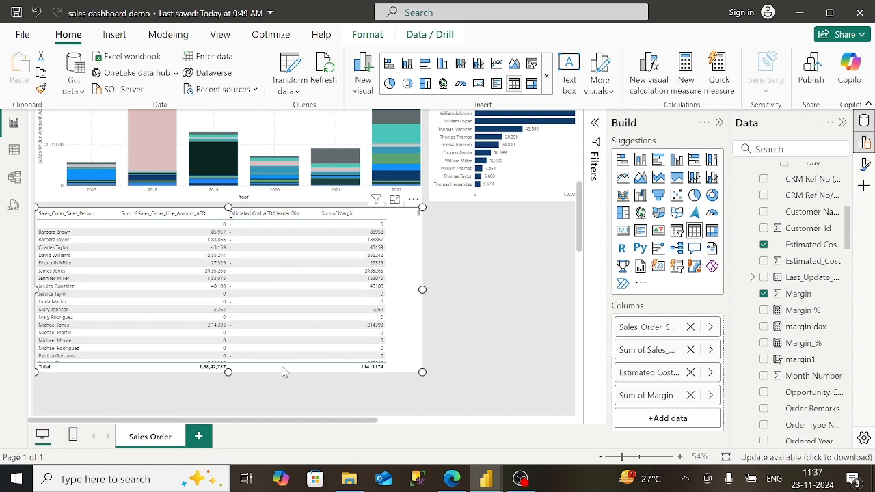
- Sort the table descending by Sum of Sales_Order_Line_Amount_AED
{"action": "left_click", "coordinate": [285, 215]}
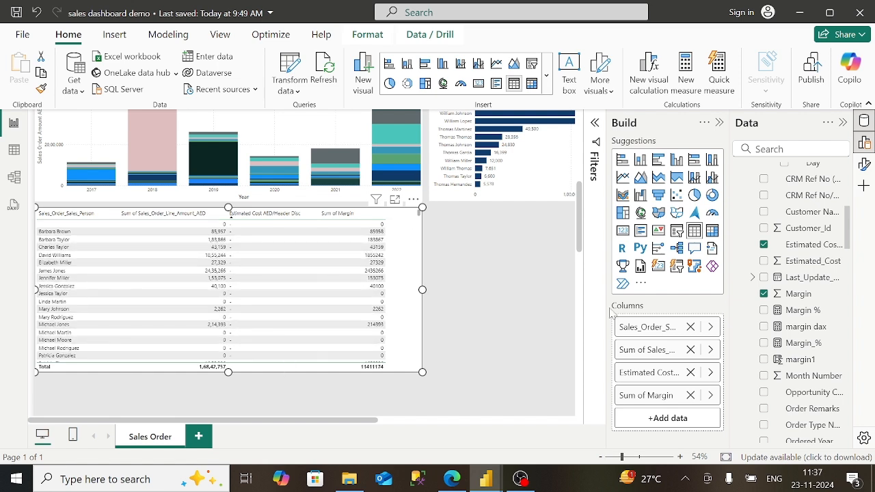
{"action": "left_click", "coordinate": [644, 377]}
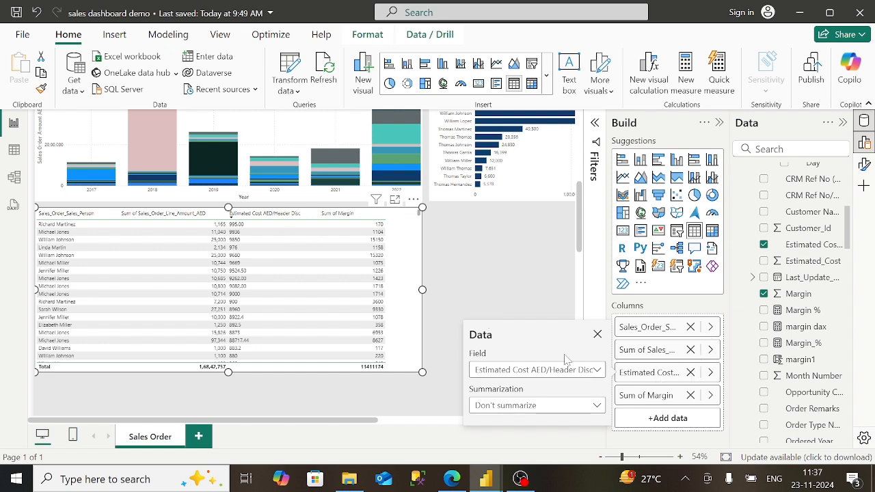
{"action": "left_click", "coordinate": [486, 283]}
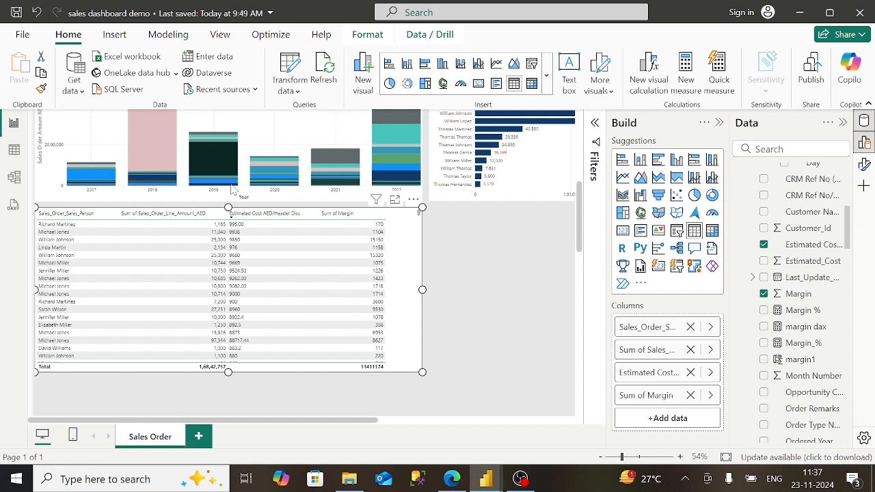
{"action": "left_click", "coordinate": [150, 216]}
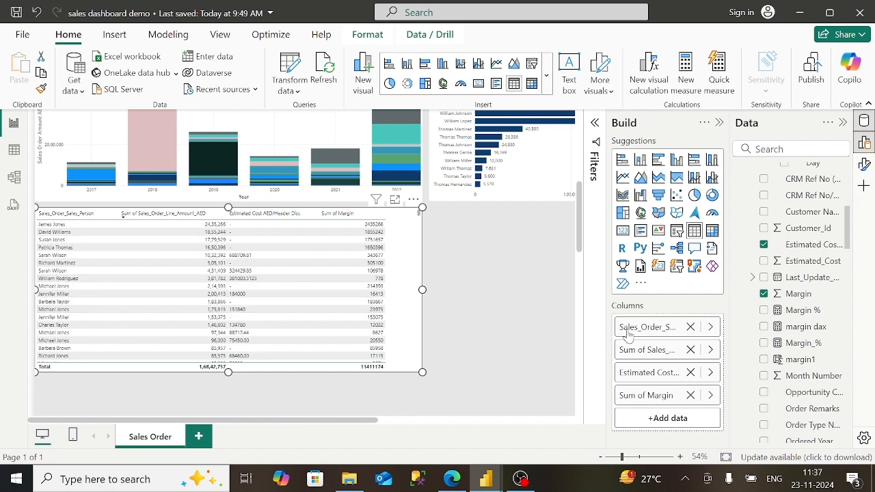
- Turn on the table's title and enter 'Sales Order By Sales Person'
{"action": "left_click", "coordinate": [864, 164]}
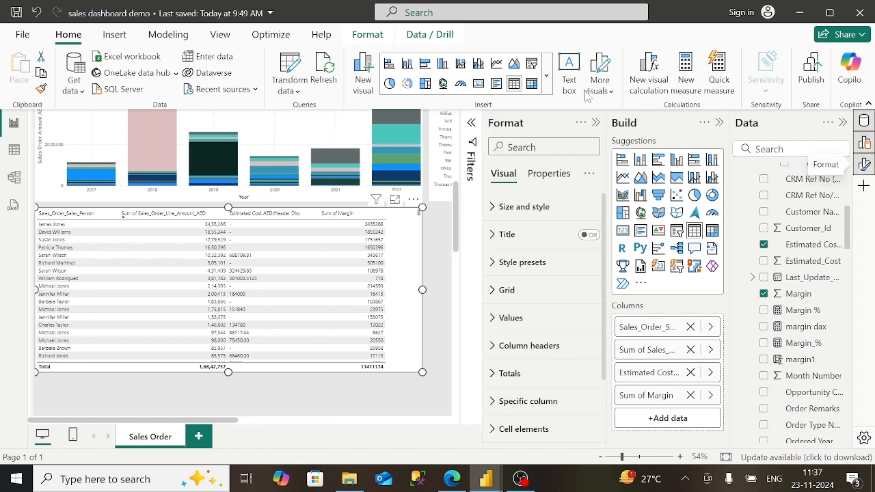
{"action": "left_click", "coordinate": [494, 239]}
{"action": "left_click", "coordinate": [586, 235]}
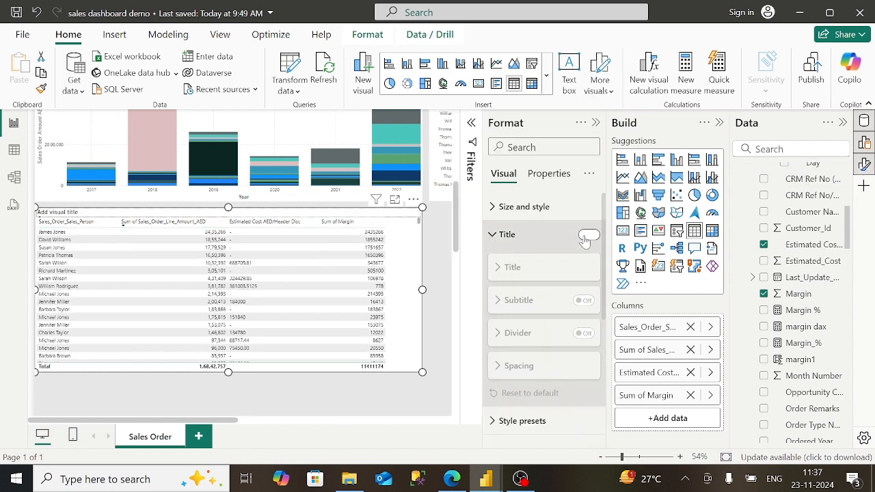
{"action": "left_click", "coordinate": [452, 478]}
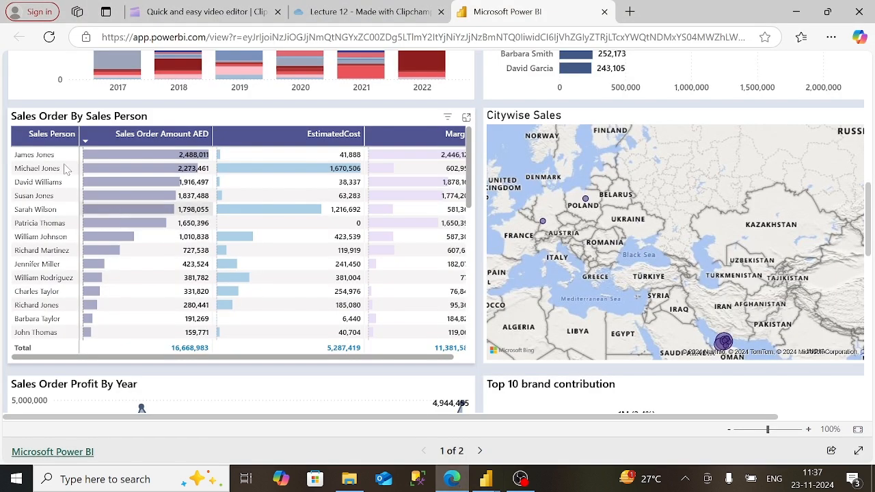
{"action": "mouse_move", "coordinate": [485, 478]}
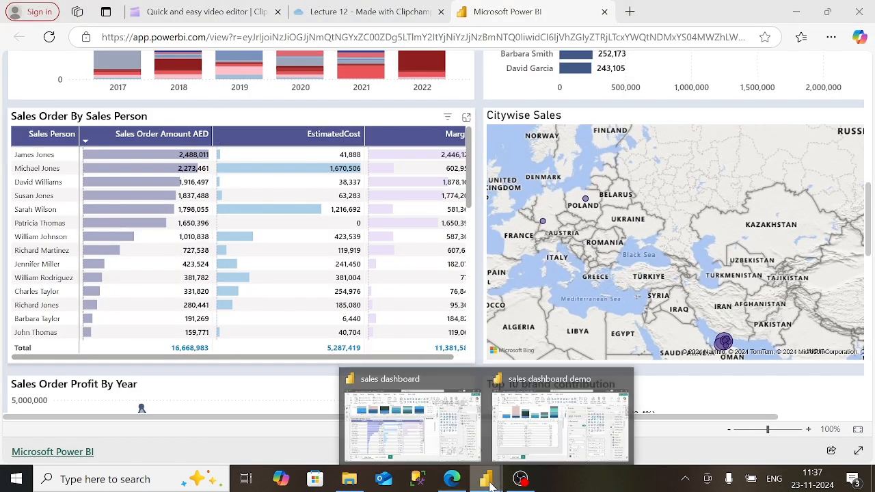
{"action": "left_click", "coordinate": [551, 451]}
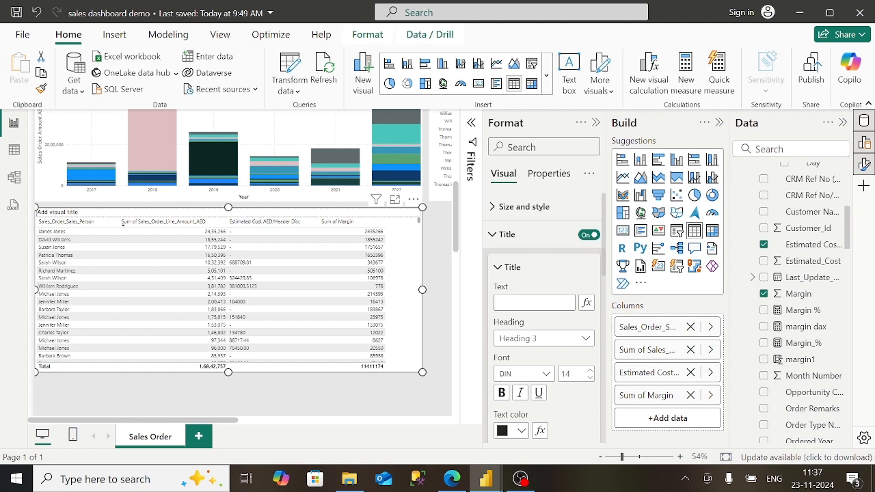
{"action": "type", "text": "Sales Order"}
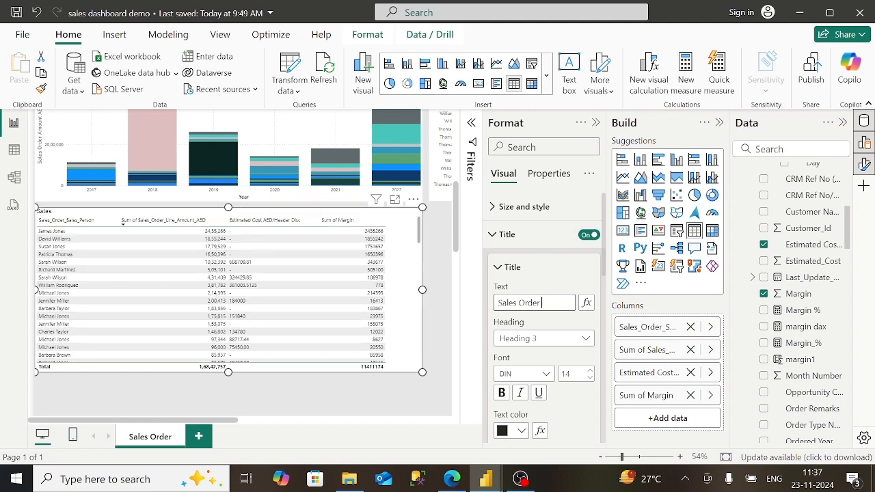
{"action": "type", "text": " By Sales Person"}
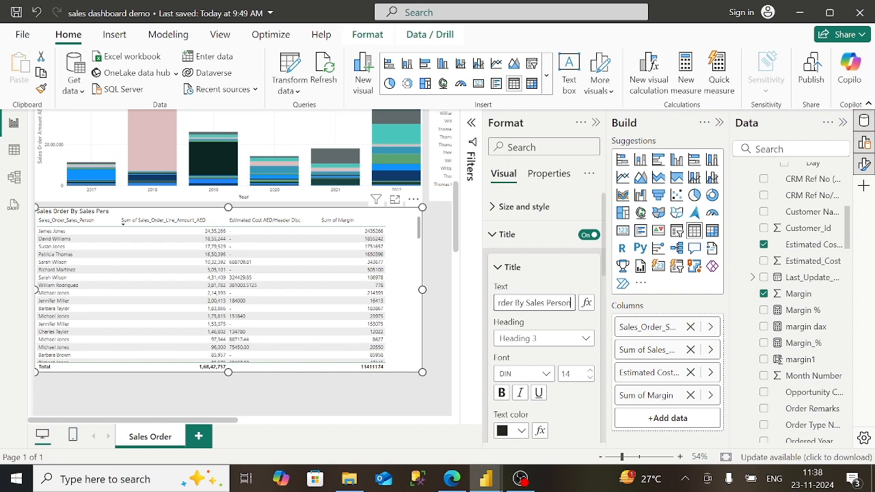
- Make the table title bold in Constantia font
{"action": "left_click", "coordinate": [502, 393]}
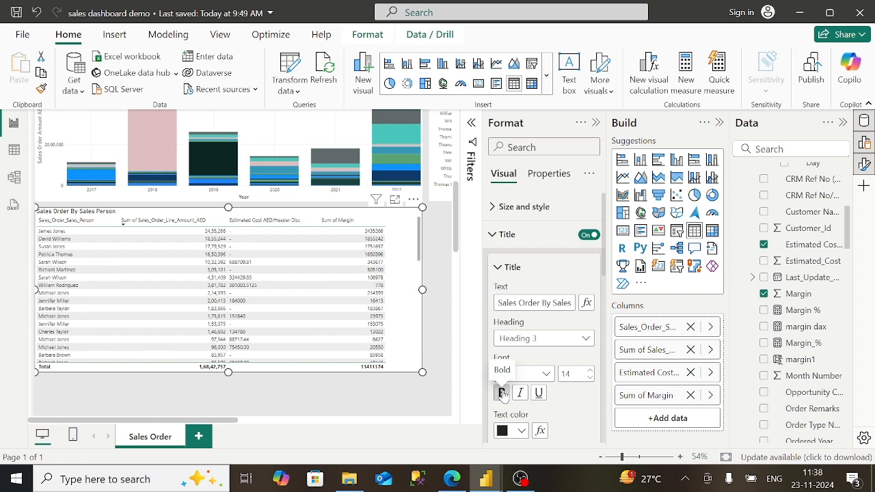
{"action": "left_click", "coordinate": [547, 374]}
{"action": "left_click", "coordinate": [539, 306]}
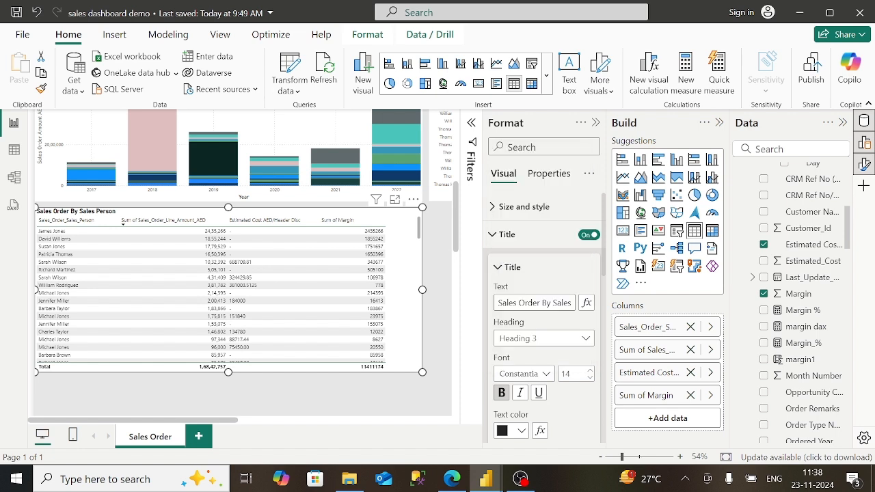
{"action": "left_click", "coordinate": [495, 243]}
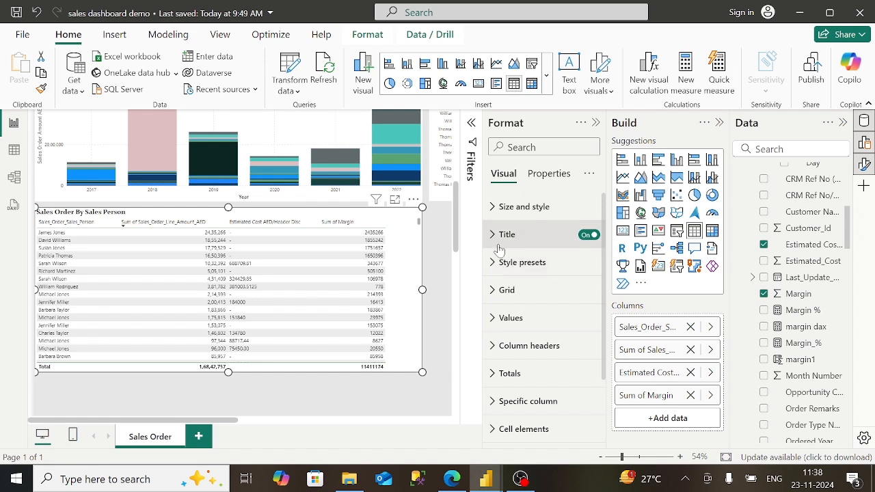
- Browse the Size and style, Style presets and Grid settings without changes
{"action": "left_click", "coordinate": [495, 207]}
{"action": "left_click", "coordinate": [495, 207]}
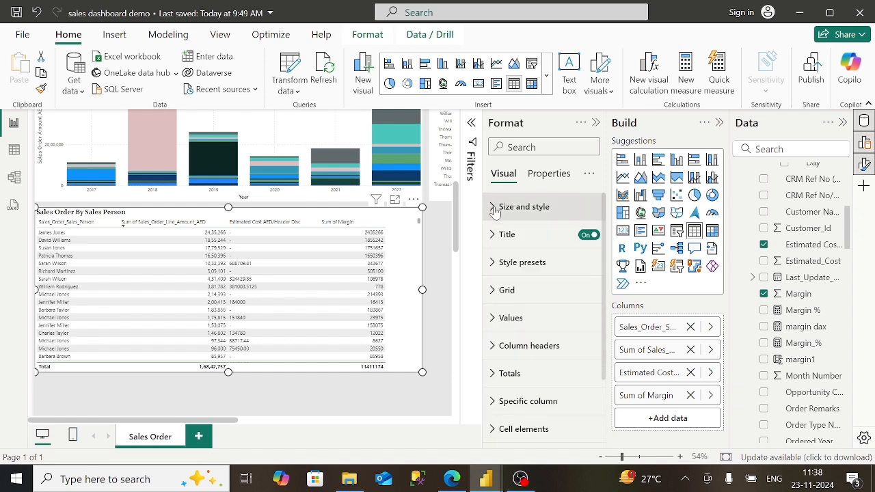
{"action": "left_click", "coordinate": [499, 264]}
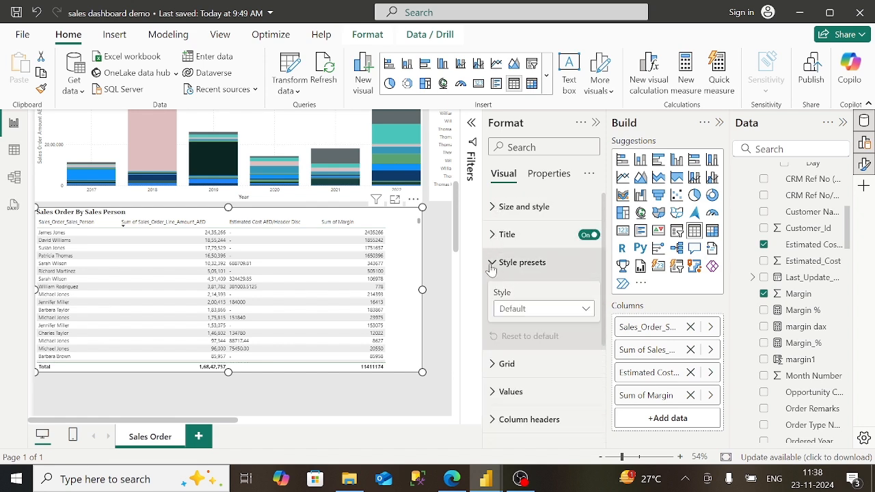
{"action": "left_click", "coordinate": [495, 266]}
{"action": "left_click", "coordinate": [494, 291]}
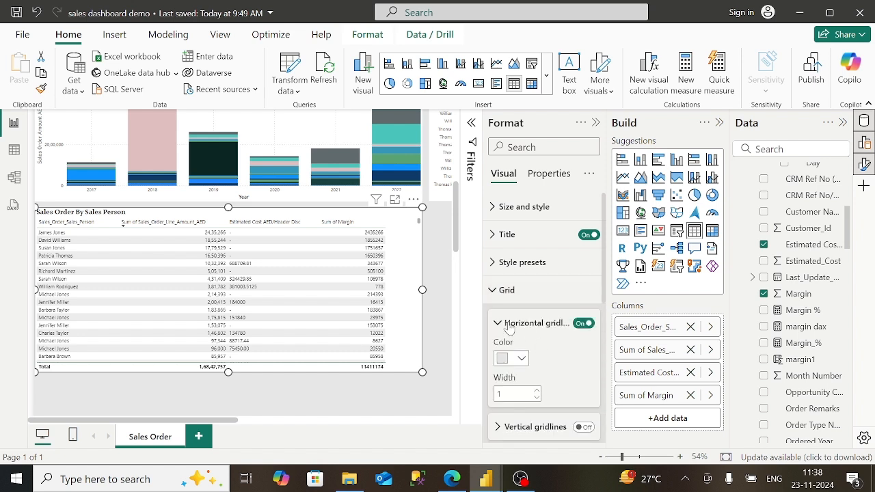
{"action": "left_click", "coordinate": [493, 290]}
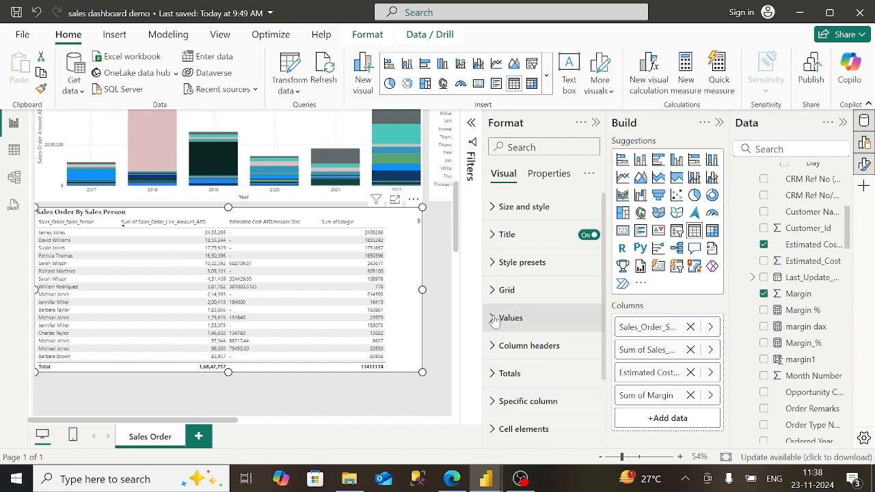
- Try a pale pink custom background for the table's column headers
{"action": "left_click", "coordinate": [495, 319]}
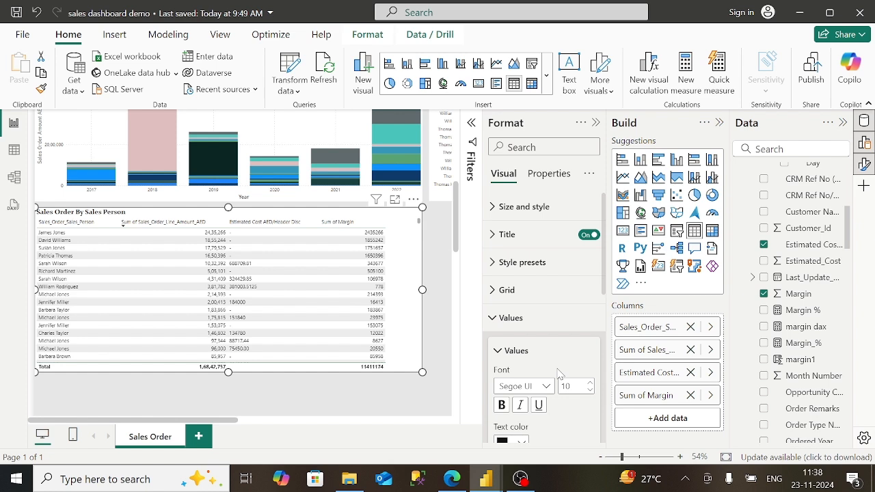
{"action": "scroll", "coordinate": [560, 374], "scroll_direction": "down", "scroll_amount": 5}
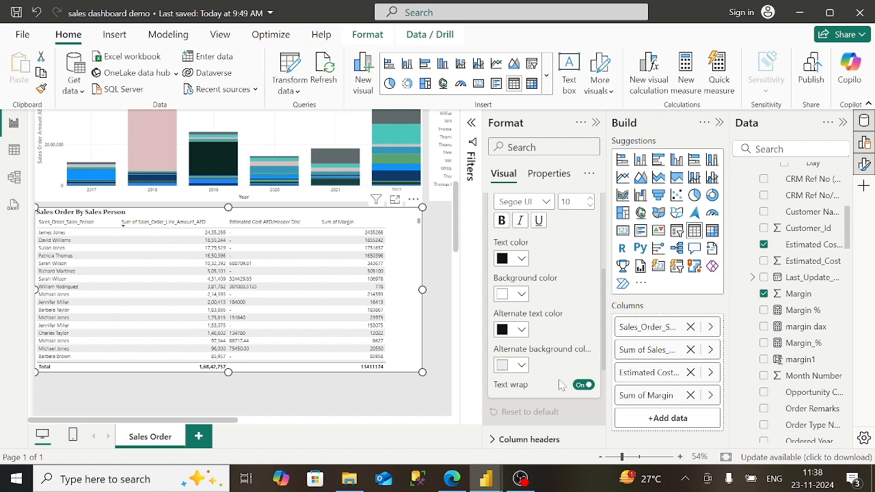
{"action": "scroll", "coordinate": [559, 385], "scroll_direction": "down", "scroll_amount": 2}
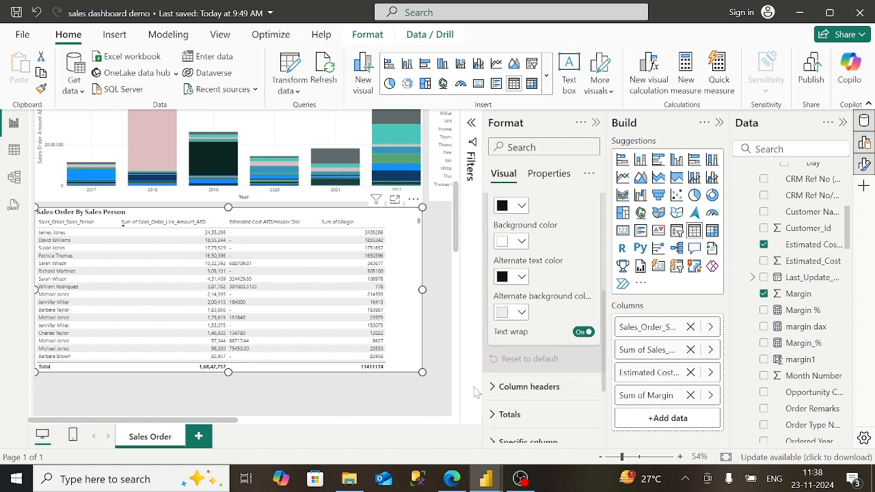
{"action": "left_click", "coordinate": [559, 386]}
{"action": "scroll", "coordinate": [561, 433], "scroll_direction": "down", "scroll_amount": 4}
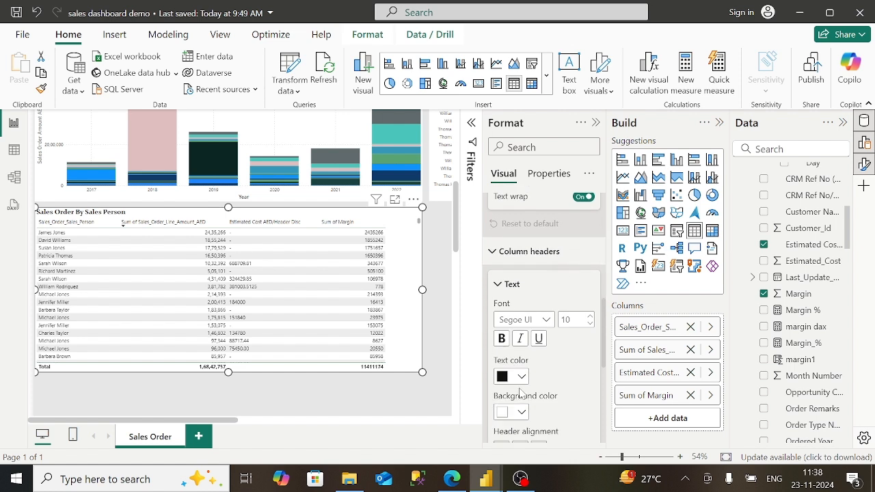
{"action": "left_click", "coordinate": [523, 413]}
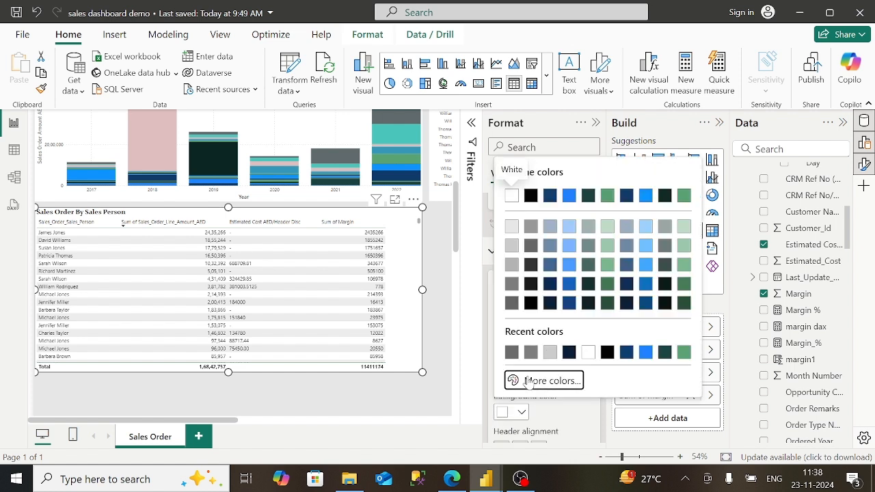
{"action": "left_click", "coordinate": [541, 381]}
{"action": "left_click", "coordinate": [659, 341]}
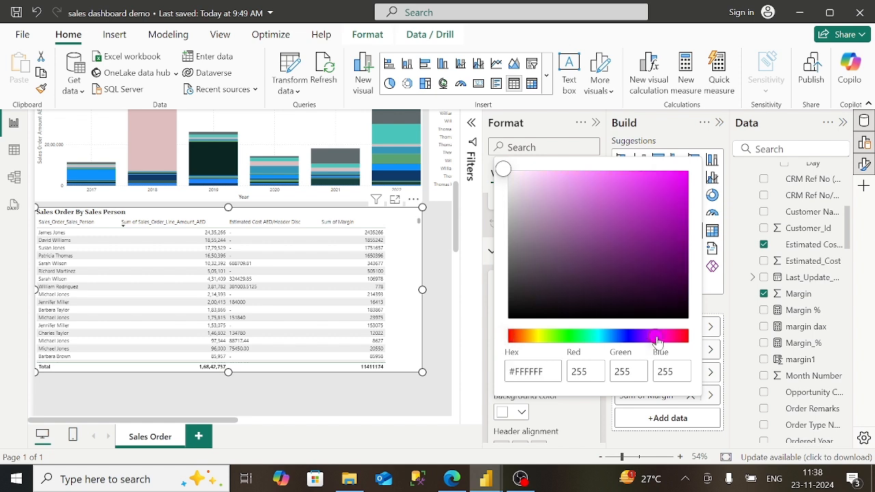
{"action": "left_click", "coordinate": [546, 179]}
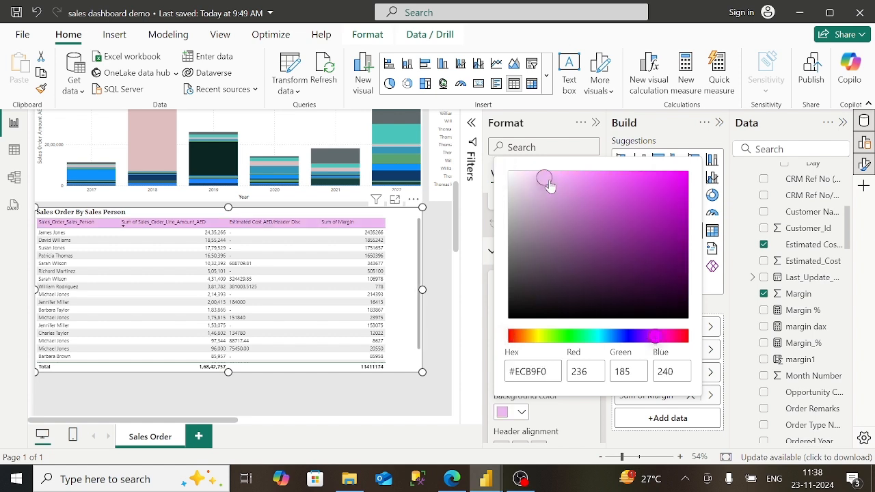
{"action": "left_click", "coordinate": [530, 176]}
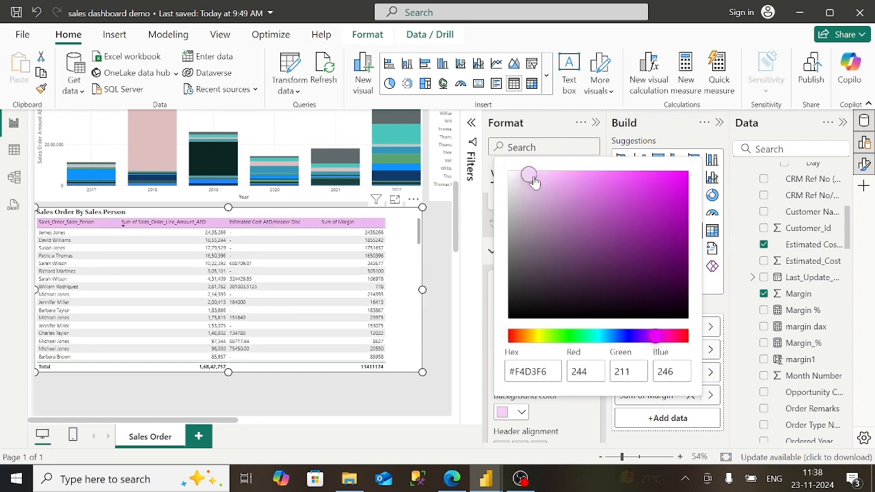
- Change the column header background to a mid-dark blue instead
{"action": "left_click", "coordinate": [448, 482]}
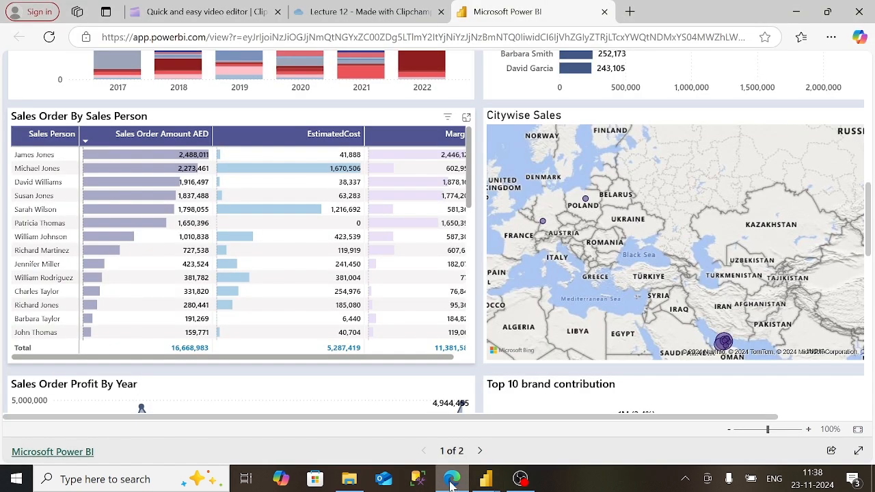
{"action": "mouse_move", "coordinate": [486, 478]}
{"action": "left_click", "coordinate": [514, 448]}
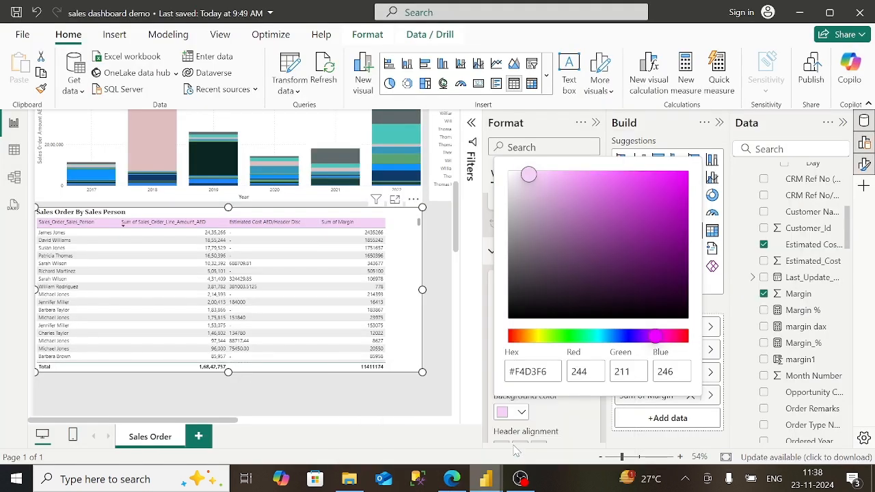
{"action": "left_click", "coordinate": [619, 335]}
{"action": "left_click_drag", "start_coordinate": [616, 337], "coordinate": [614, 336]}
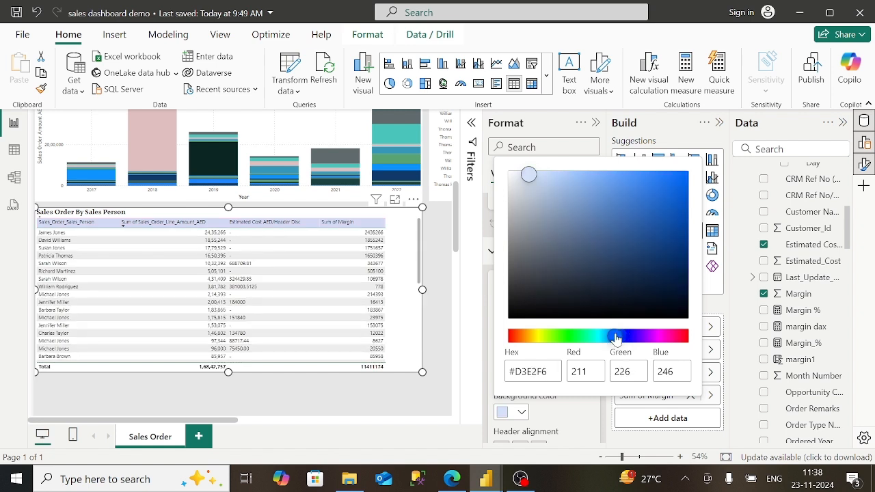
{"action": "left_click", "coordinate": [639, 282]}
{"action": "left_click_drag", "start_coordinate": [640, 282], "coordinate": [637, 207]}
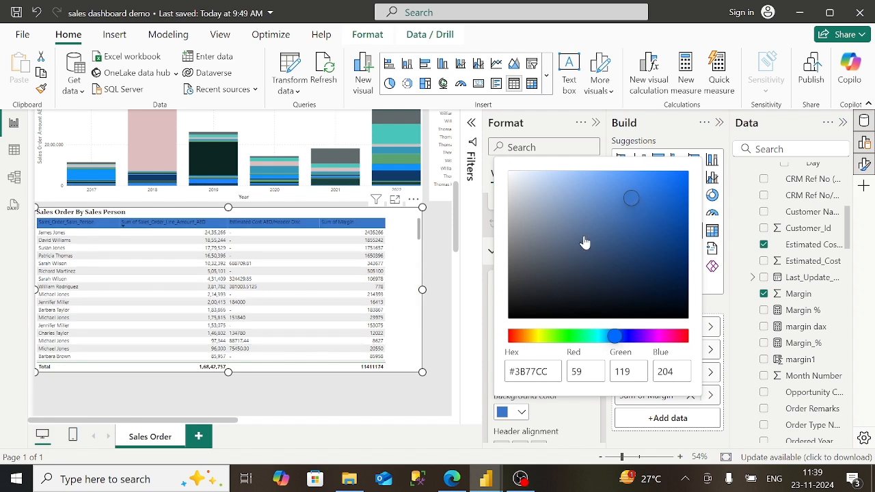
{"action": "left_click_drag", "start_coordinate": [649, 215], "coordinate": [662, 234]}
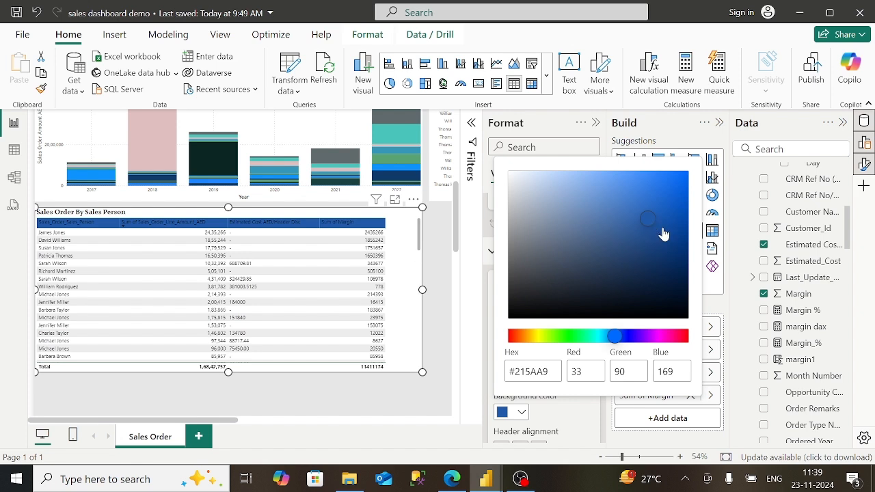
{"action": "left_click", "coordinate": [577, 446]}
- Make the header text white, bold Segoe UI and left-aligned
{"action": "left_click", "coordinate": [522, 377]}
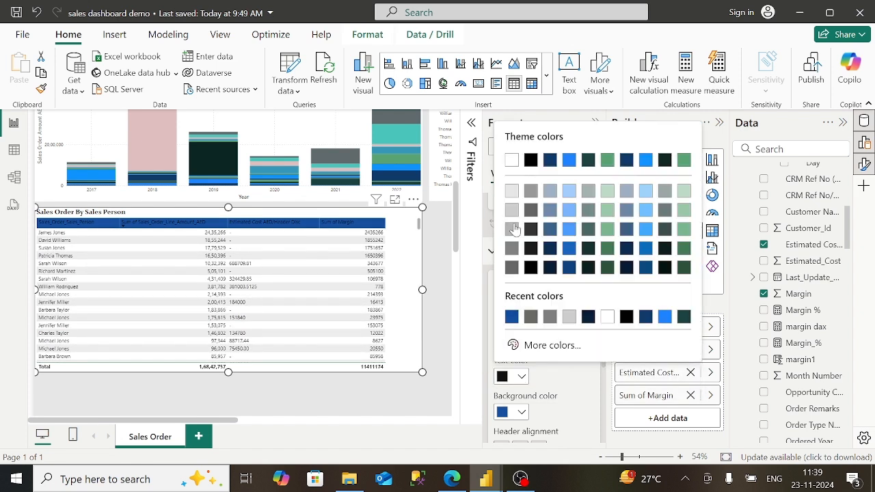
{"action": "left_click", "coordinate": [509, 162]}
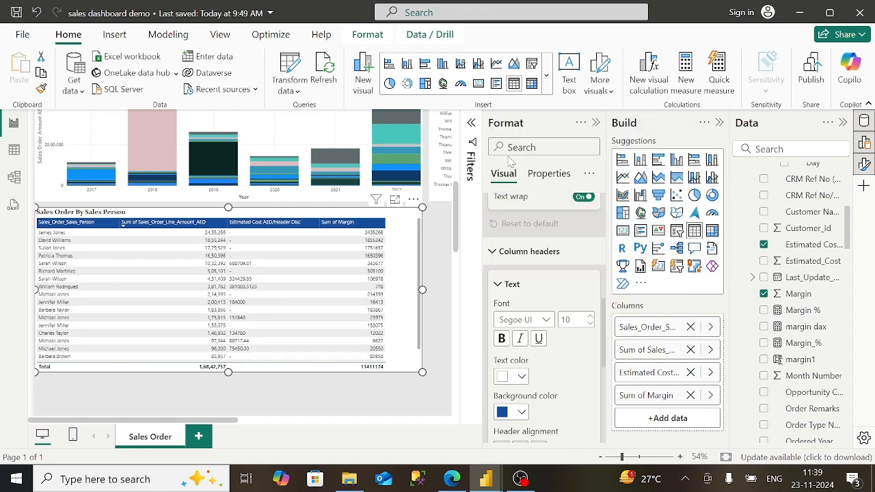
{"action": "left_click", "coordinate": [523, 320]}
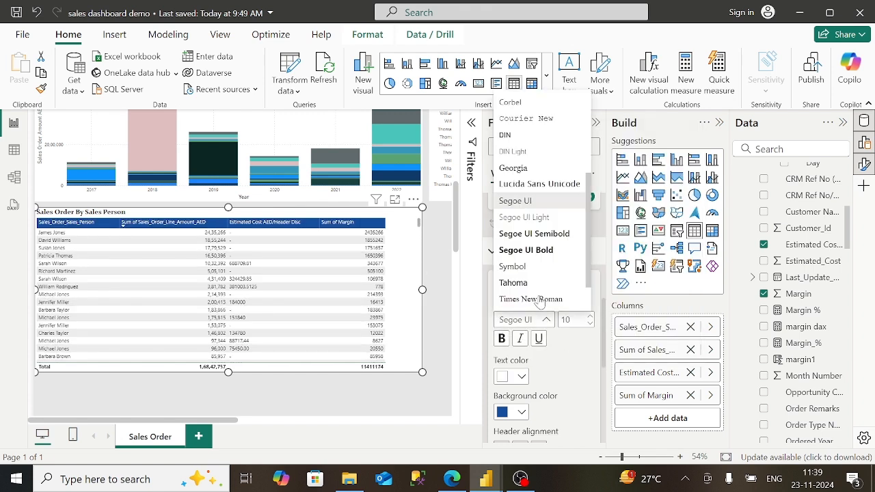
{"action": "left_click", "coordinate": [522, 170]}
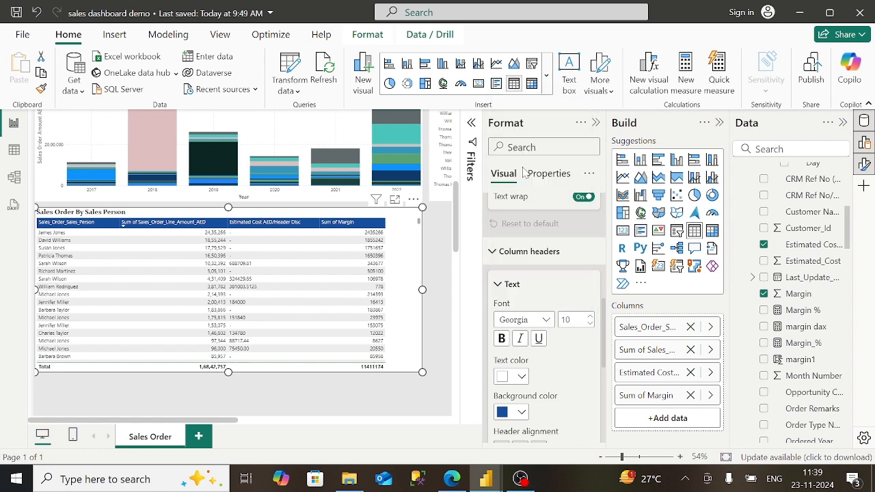
{"action": "left_click", "coordinate": [540, 320]}
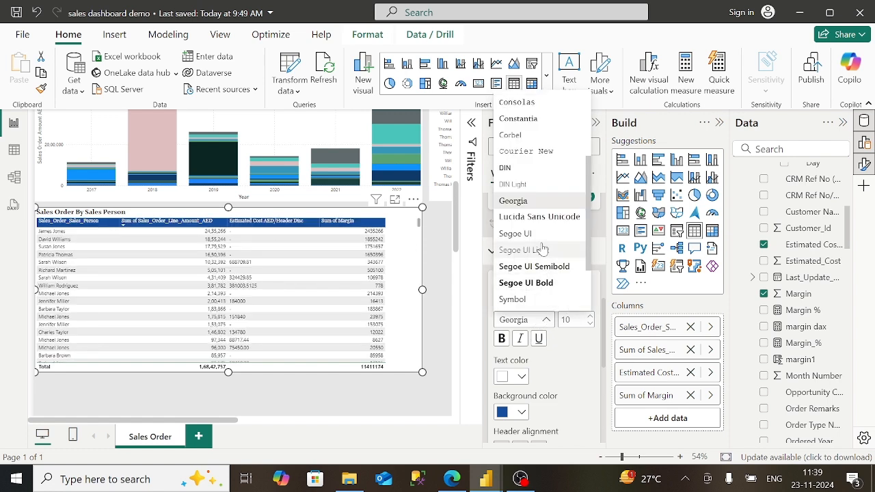
{"action": "left_click", "coordinate": [518, 234]}
{"action": "left_click", "coordinate": [502, 339]}
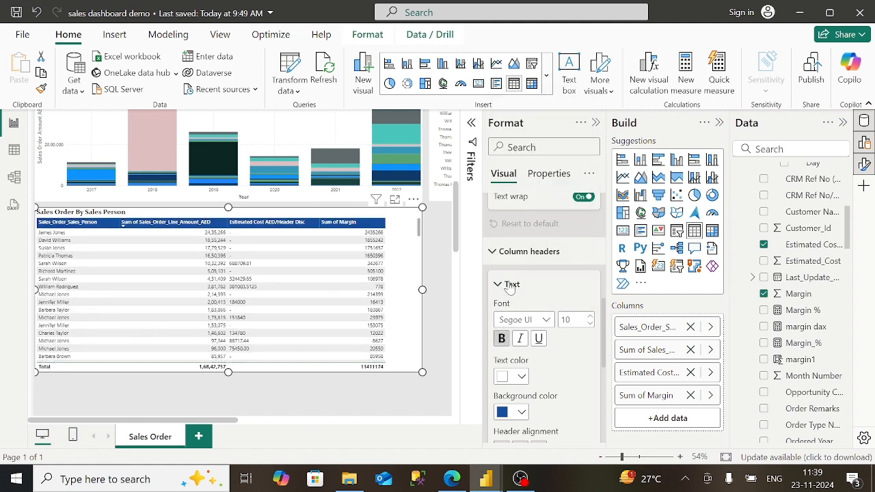
{"action": "scroll", "coordinate": [566, 378], "scroll_direction": "down", "scroll_amount": 1}
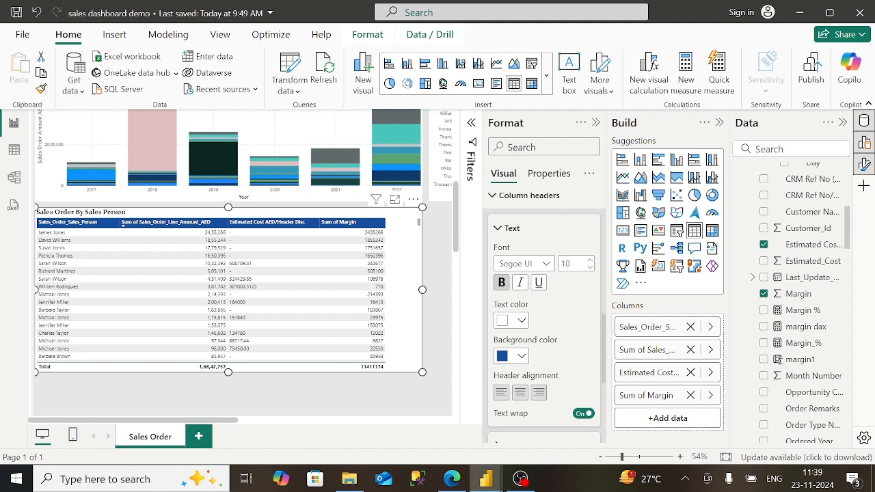
{"action": "left_click", "coordinate": [519, 397]}
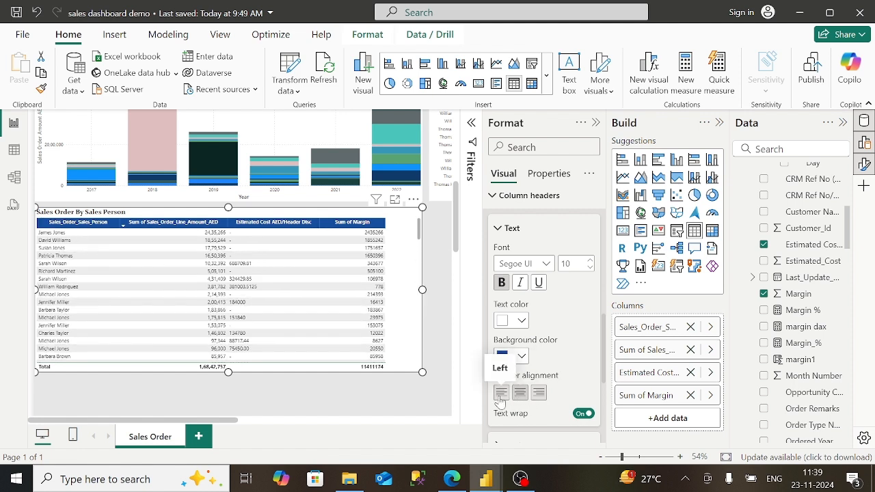
{"action": "left_click", "coordinate": [501, 396]}
{"action": "left_click", "coordinate": [498, 234]}
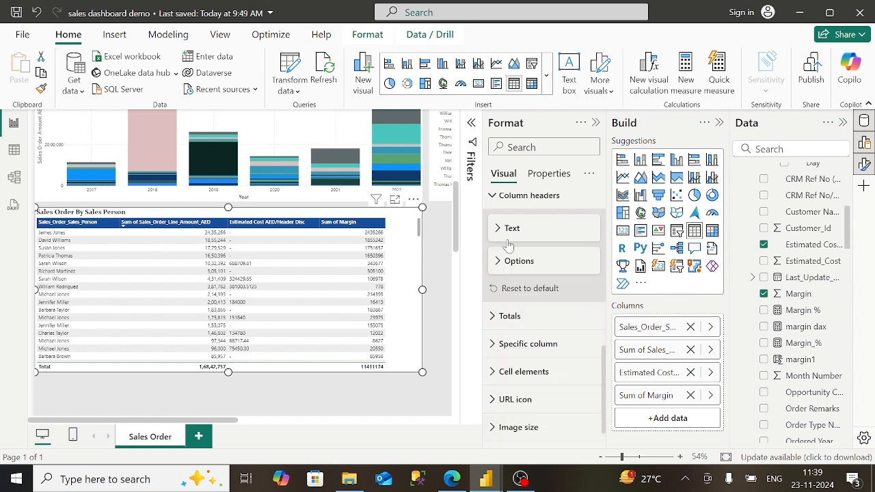
- Rename the first two fields to Sales Person and Sales Order Amount AED
{"action": "right_click", "coordinate": [641, 331]}
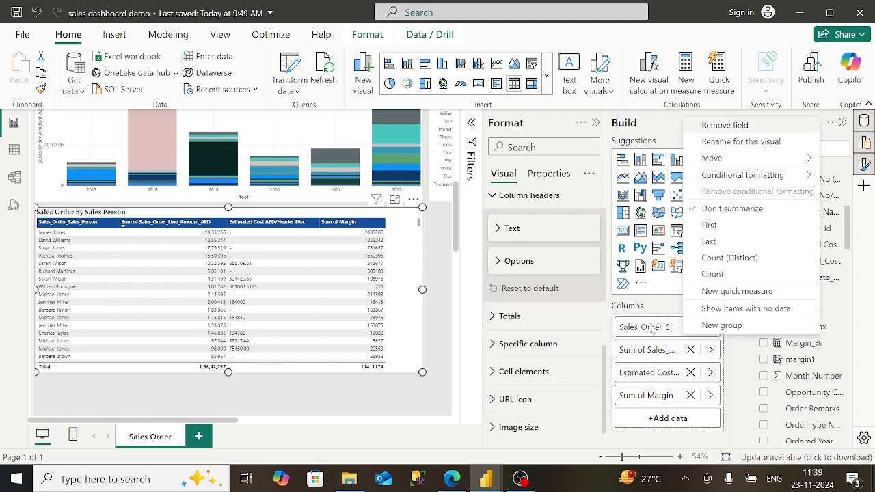
{"action": "left_click", "coordinate": [660, 332]}
{"action": "double_click", "coordinate": [664, 333]}
{"action": "key", "text": "BackSpace"}
{"action": "key", "text": "BackSpace"}
{"action": "key", "text": "BackSpace"}
{"action": "key", "text": "BackSpace"}
{"action": "key", "text": "BackSpace"}
{"action": "key", "text": "BackSpace"}
{"action": "key", "text": "BackSpace"}
{"action": "key", "text": "BackSpace"}
{"action": "key", "text": "BackSpace"}
{"action": "key", "text": "BackSpace"}
{"action": "key", "text": "BackSpace"}
{"action": "key", "text": "BackSpace"}
{"action": "key", "text": "BackSpace"}
{"action": "key", "text": "BackSpace"}
{"action": "key", "text": "BackSpace"}
{"action": "key", "text": "BackSpace"}
{"action": "key", "text": "BackSpace"}
{"action": "key", "text": "BackSpace"}
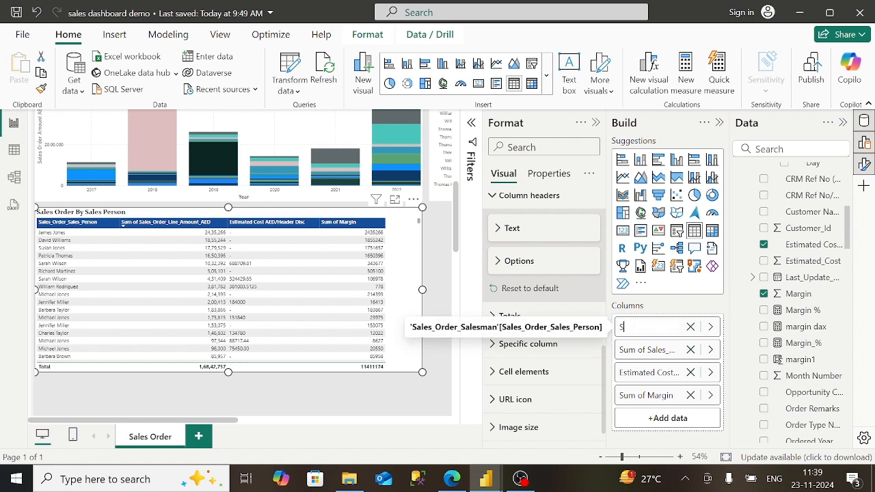
{"action": "type", "text": "Person"}
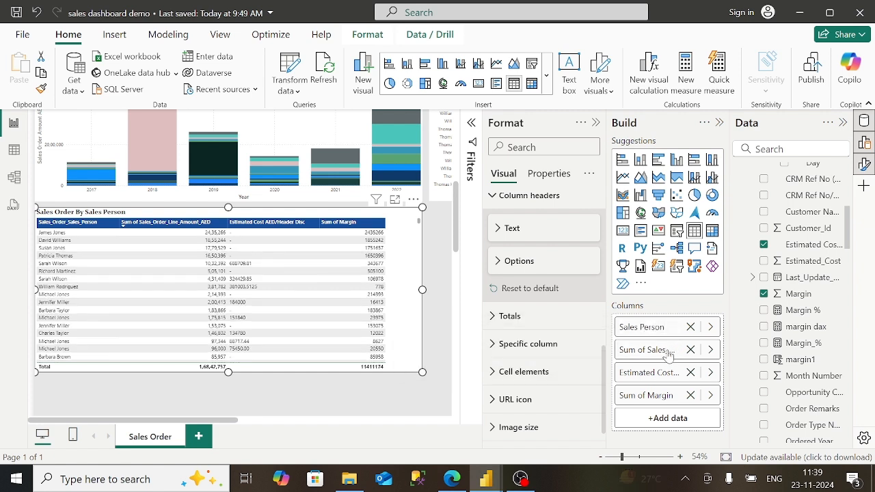
{"action": "double_click", "coordinate": [665, 352]}
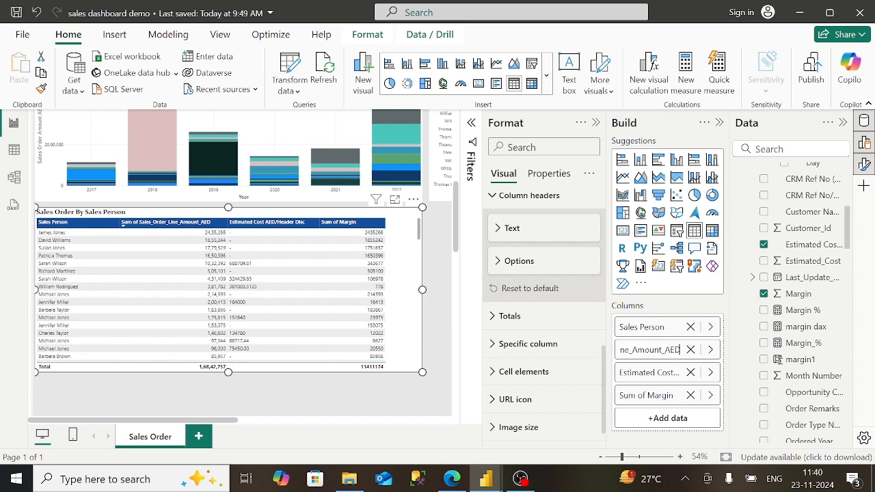
{"action": "key", "text": "BackSpace"}
{"action": "key", "text": "BackSpace"}
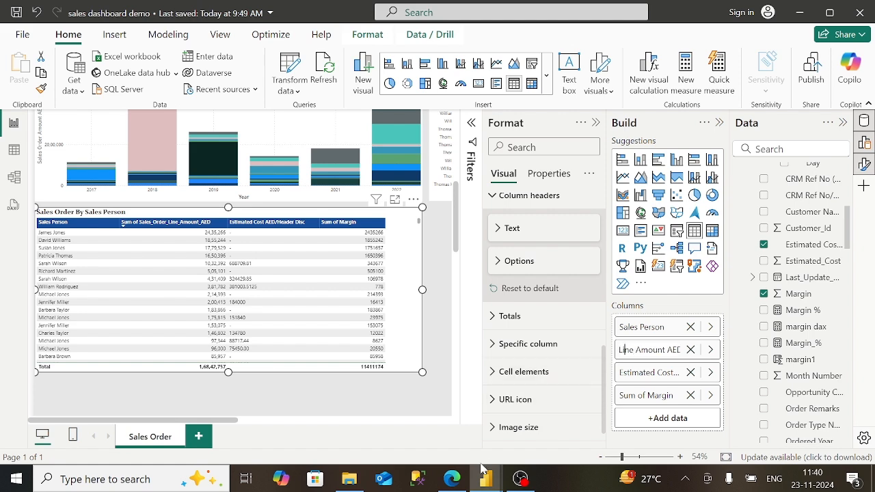
{"action": "left_click", "coordinate": [452, 479]}
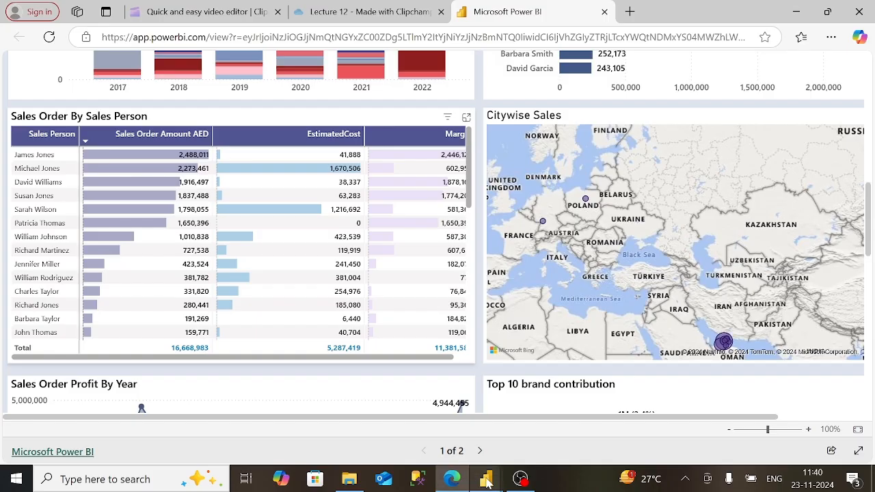
{"action": "mouse_move", "coordinate": [486, 479]}
{"action": "left_click", "coordinate": [596, 405]}
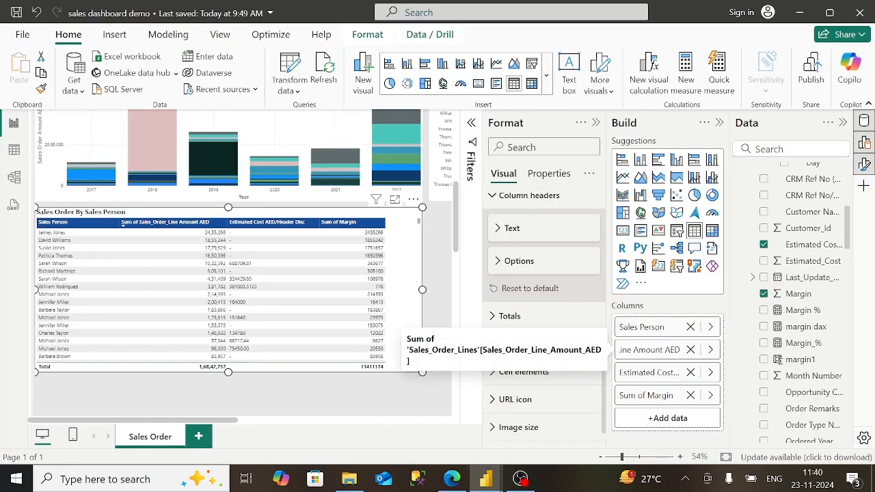
{"action": "key", "text": "BackSpace"}
{"action": "key", "text": "BackSpace"}
{"action": "key", "text": "BackSpace"}
{"action": "key", "text": "BackSpace"}
{"action": "key", "text": "Left"}
{"action": "key", "text": "Left"}
{"action": "key", "text": "Left"}
{"action": "key", "text": "Left"}
{"action": "key", "text": "Left"}
- Rename the remaining fields to Estimated Cost and Margin
{"action": "key", "text": "BackSpace"}
{"action": "key", "text": "BackSpace"}
{"action": "key", "text": "BackSpace"}
{"action": "key", "text": "BackSpace"}
{"action": "key", "text": "Return"}
{"action": "double_click", "coordinate": [640, 373]}
{"action": "key", "text": "End"}
{"action": "key", "text": "BackSpace"}
{"action": "key", "text": "BackSpace"}
{"action": "key", "text": "BackSpace"}
{"action": "key", "text": "BackSpace"}
{"action": "key", "text": "BackSpace"}
{"action": "key", "text": "BackSpace"}
{"action": "key", "text": "BackSpace"}
{"action": "key", "text": "BackSpace"}
{"action": "key", "text": "BackSpace"}
{"action": "key", "text": "BackSpace"}
{"action": "key", "text": "BackSpace"}
{"action": "key", "text": "BackSpace"}
{"action": "key", "text": "BackSpace"}
{"action": "key", "text": "BackSpace"}
{"action": "key", "text": "BackSpace"}
{"action": "key", "text": "BackSpace"}
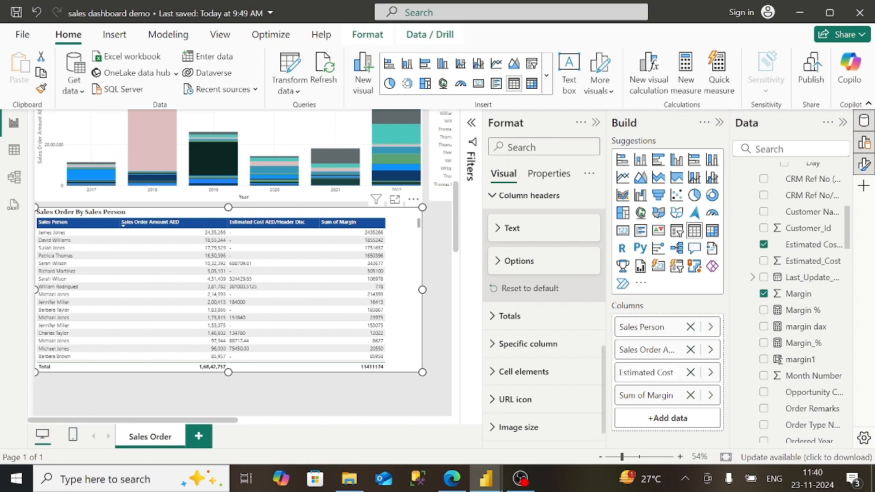
{"action": "key", "text": "Return"}
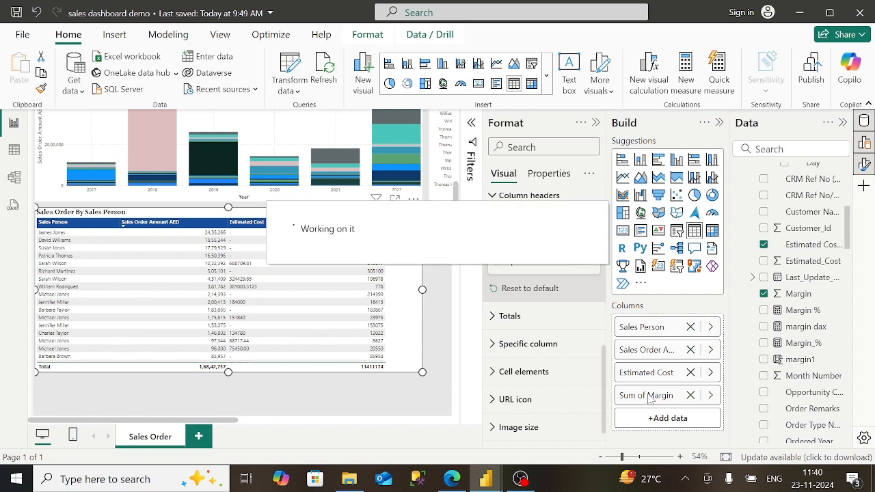
{"action": "double_click", "coordinate": [646, 397]}
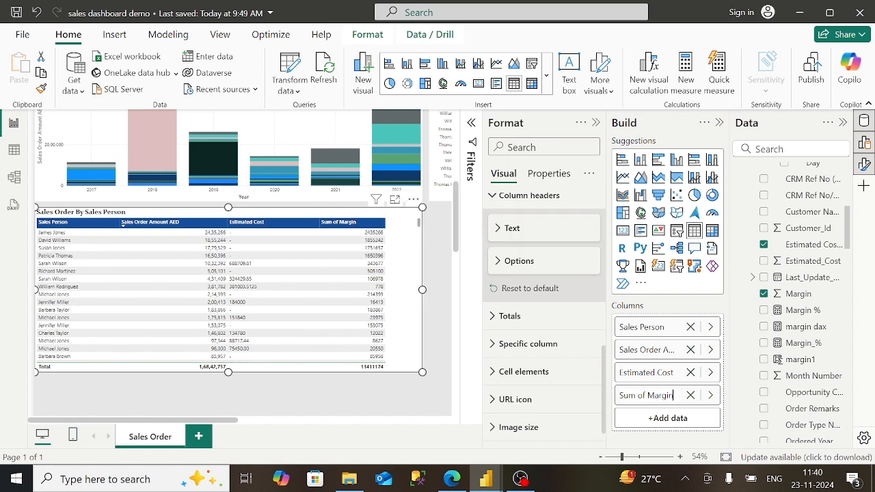
{"action": "key", "text": "Left"}
{"action": "key", "text": "Left"}
{"action": "key", "text": "Left"}
{"action": "key", "text": "Left"}
{"action": "key", "text": "Left"}
{"action": "key", "text": "Left"}
{"action": "key", "text": "BackSpace"}
{"action": "key", "text": "BackSpace"}
{"action": "key", "text": "BackSpace"}
{"action": "key", "text": "BackSpace"}
{"action": "key", "text": "BackSpace"}
{"action": "key", "text": "BackSpace"}
{"action": "key", "text": "BackSpace"}
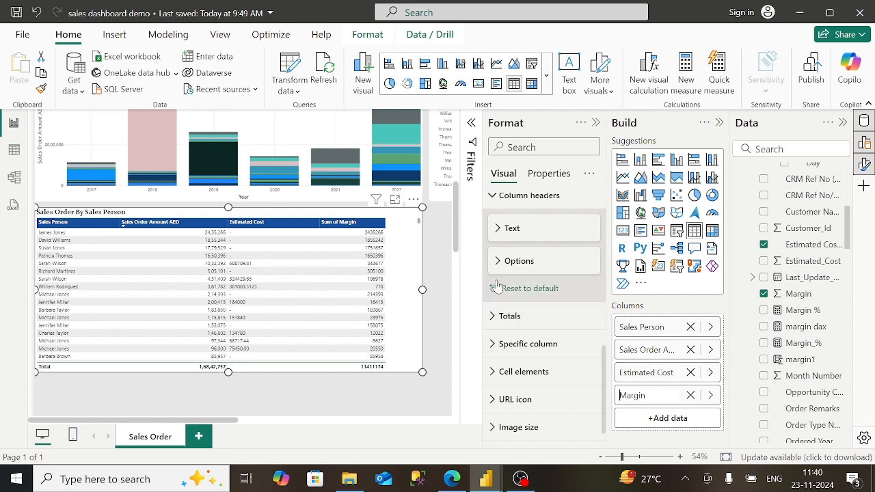
- Sort the table by Estimated Cost, then reverse the sort order
{"action": "left_click", "coordinate": [452, 479]}
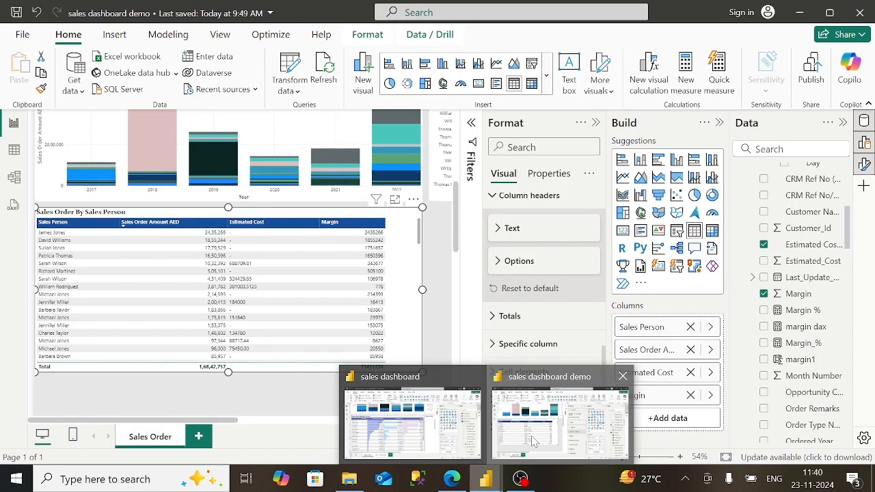
{"action": "left_click", "coordinate": [561, 417]}
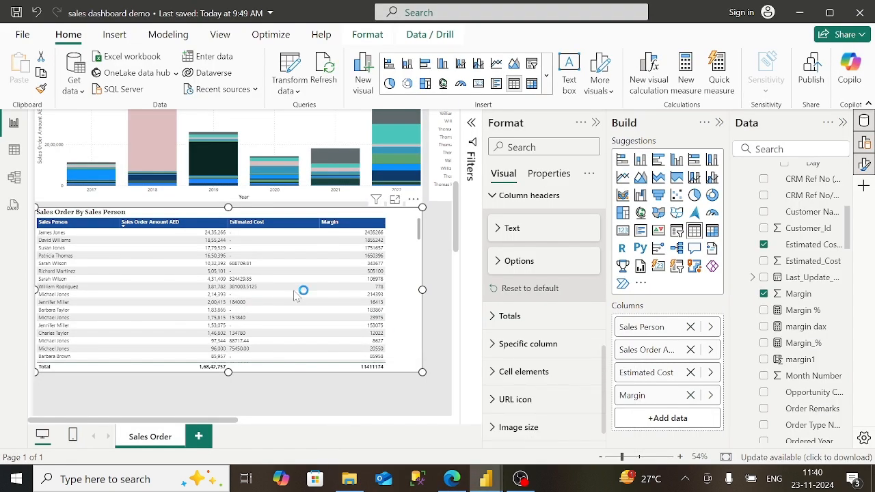
{"action": "left_click", "coordinate": [268, 225]}
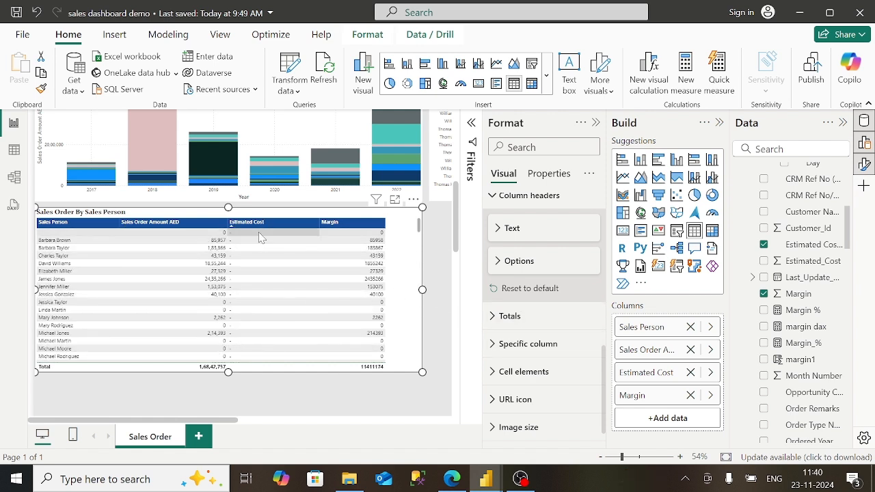
{"action": "left_click", "coordinate": [234, 226]}
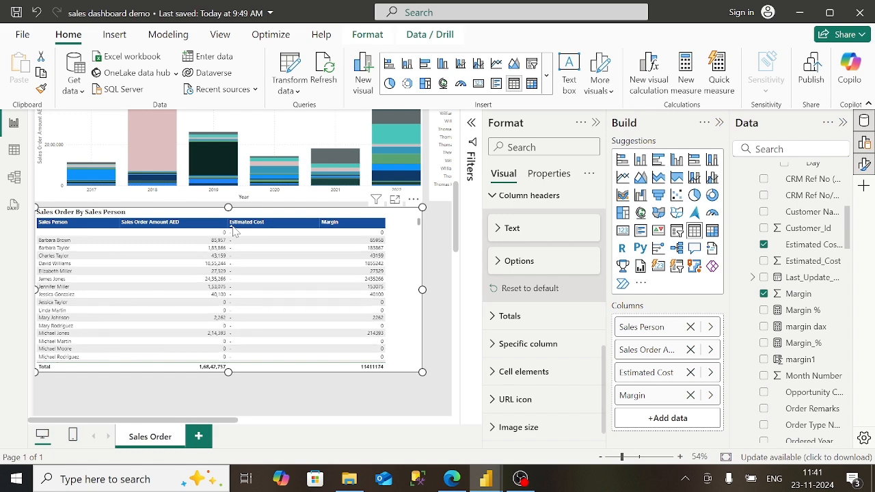
{"action": "right_click", "coordinate": [660, 335]}
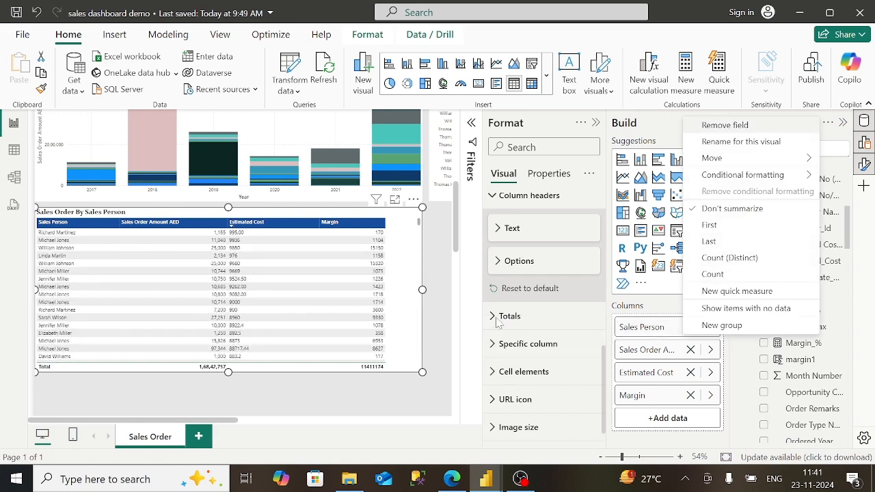
{"action": "left_click", "coordinate": [498, 321]}
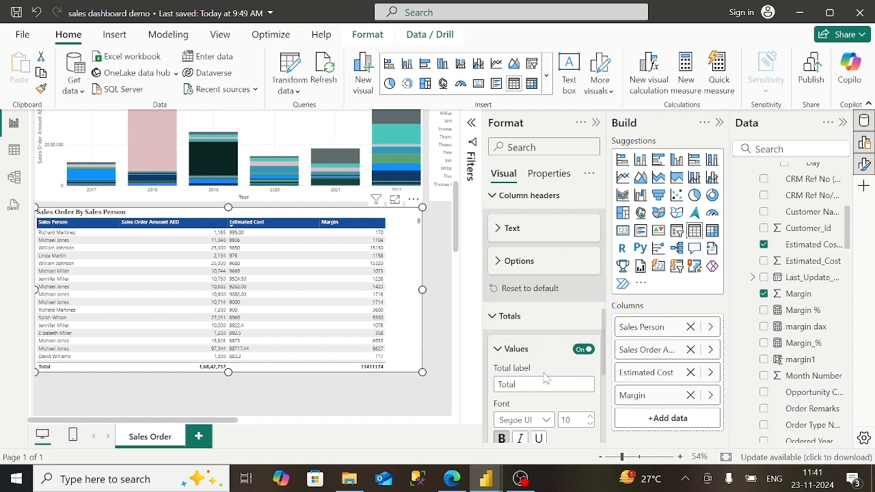
- Set the Total row text colour to dark blue, replacing an initial light blue
{"action": "left_click", "coordinate": [460, 485]}
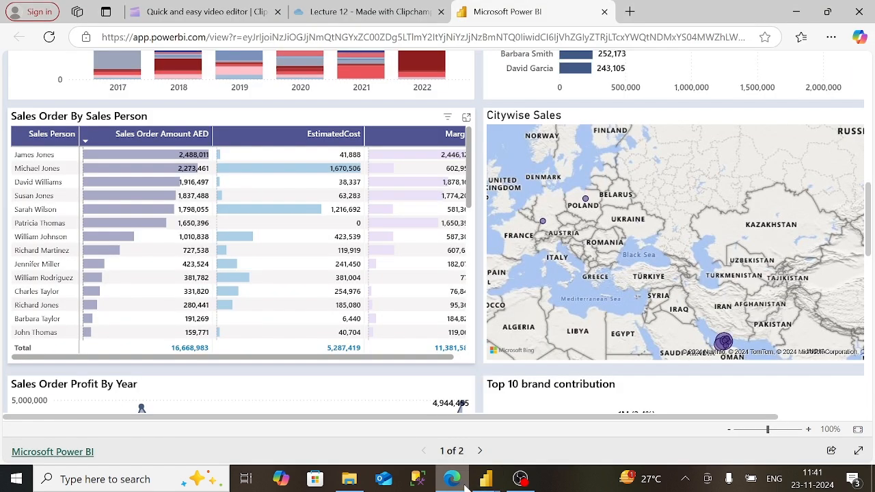
{"action": "mouse_move", "coordinate": [486, 478]}
{"action": "left_click", "coordinate": [512, 415]}
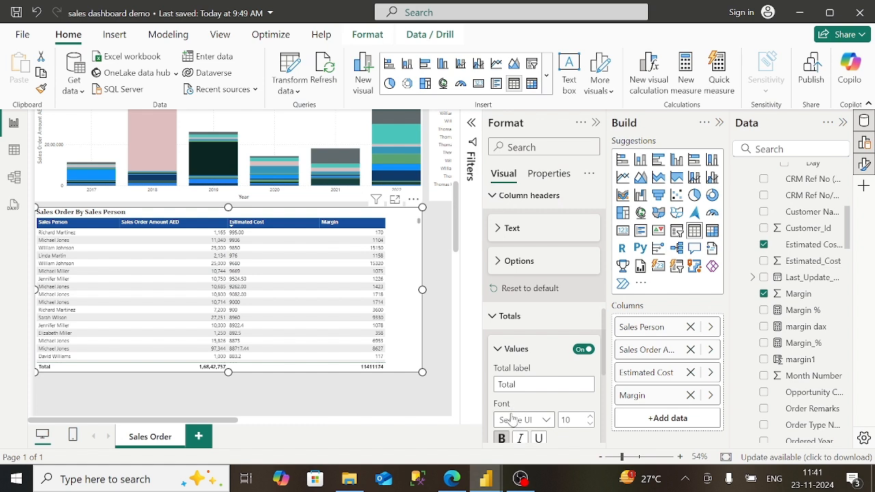
{"action": "scroll", "coordinate": [543, 367], "scroll_direction": "down", "scroll_amount": 2}
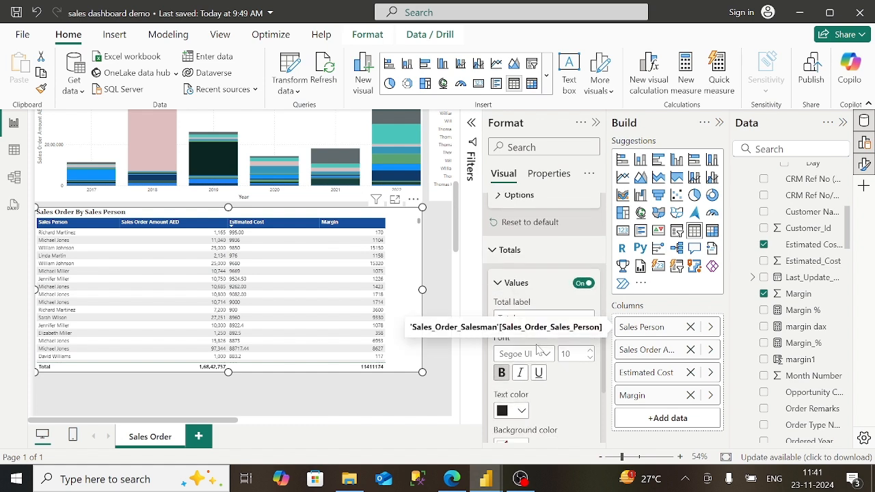
{"action": "scroll", "coordinate": [522, 410], "scroll_direction": "down", "scroll_amount": 1}
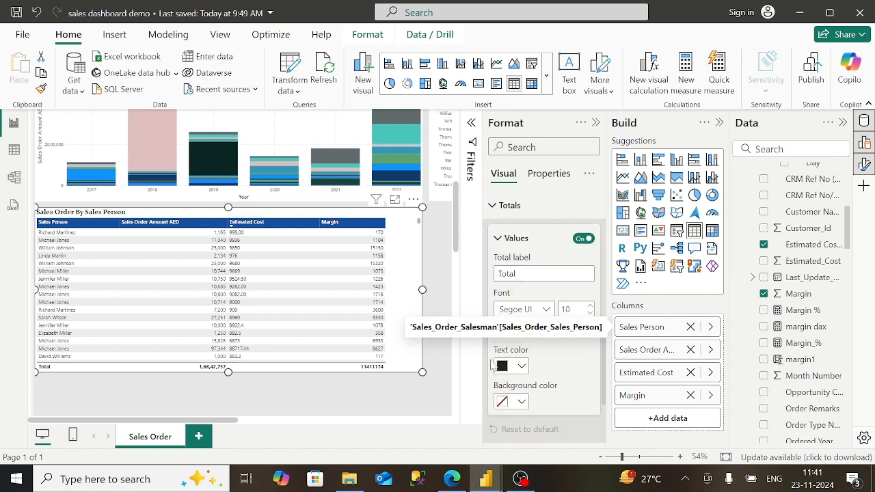
{"action": "left_click", "coordinate": [524, 367]}
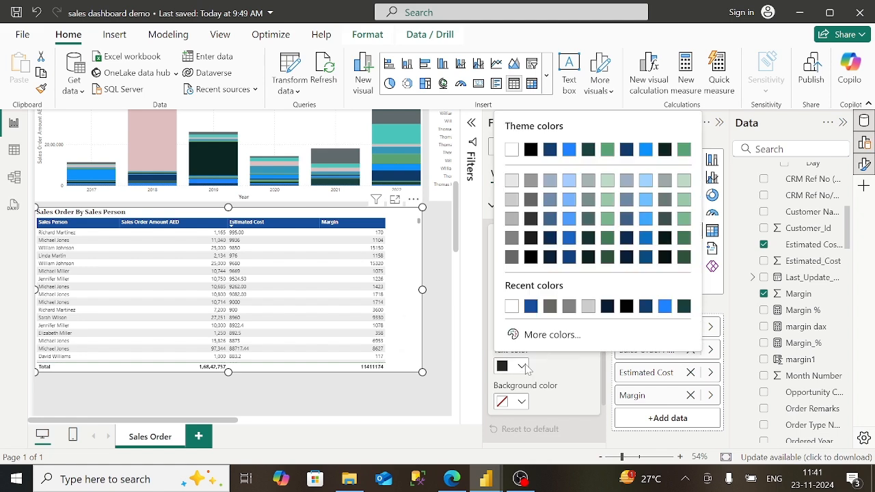
{"action": "left_click", "coordinate": [646, 219]}
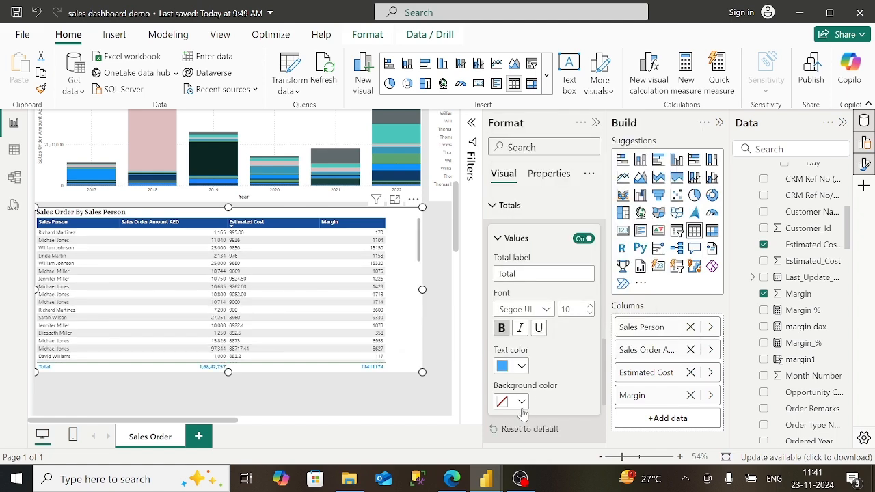
{"action": "left_click", "coordinate": [524, 369]}
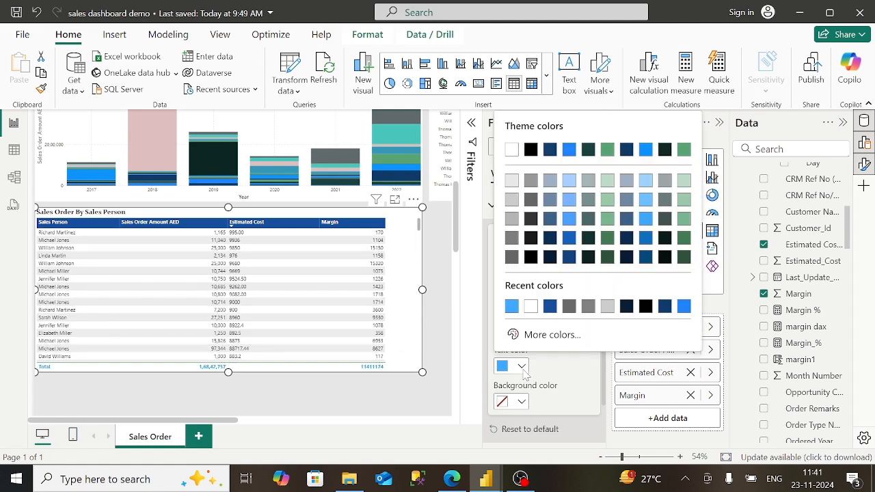
{"action": "left_click", "coordinate": [648, 243]}
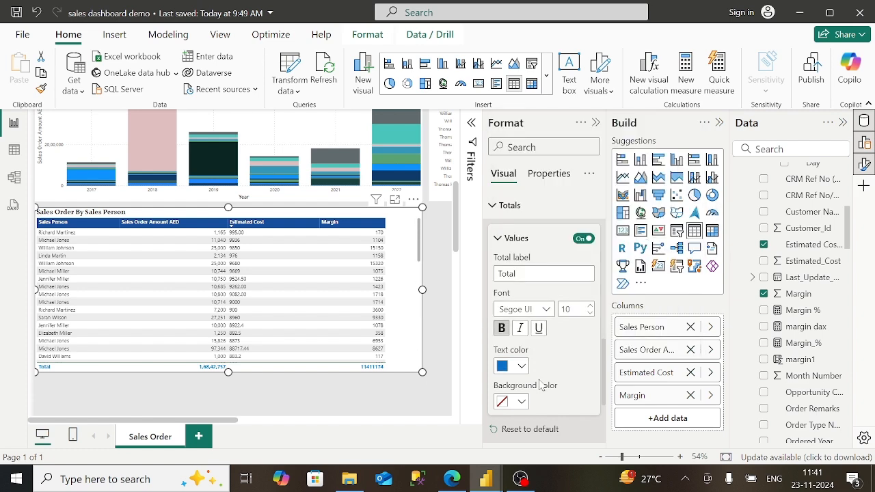
{"action": "left_click", "coordinate": [452, 478]}
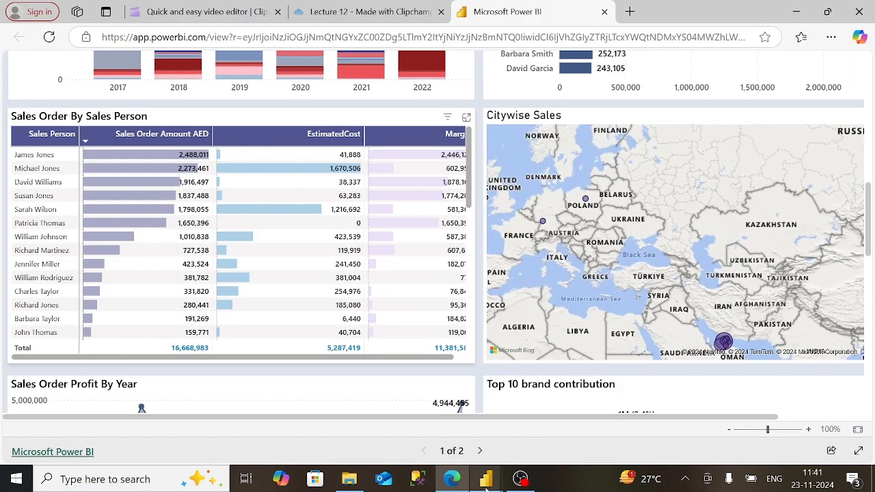
{"action": "mouse_move", "coordinate": [485, 478]}
{"action": "left_click", "coordinate": [543, 438]}
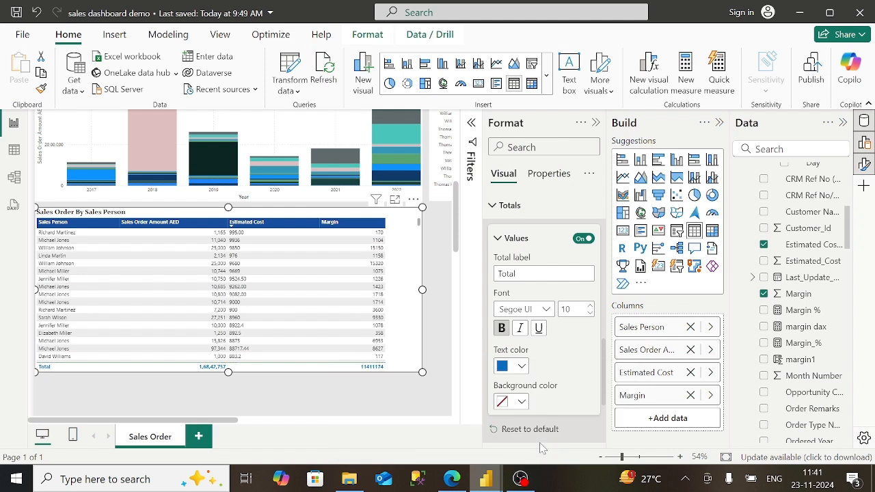
{"action": "left_click", "coordinate": [496, 205]}
{"action": "left_click", "coordinate": [495, 349]}
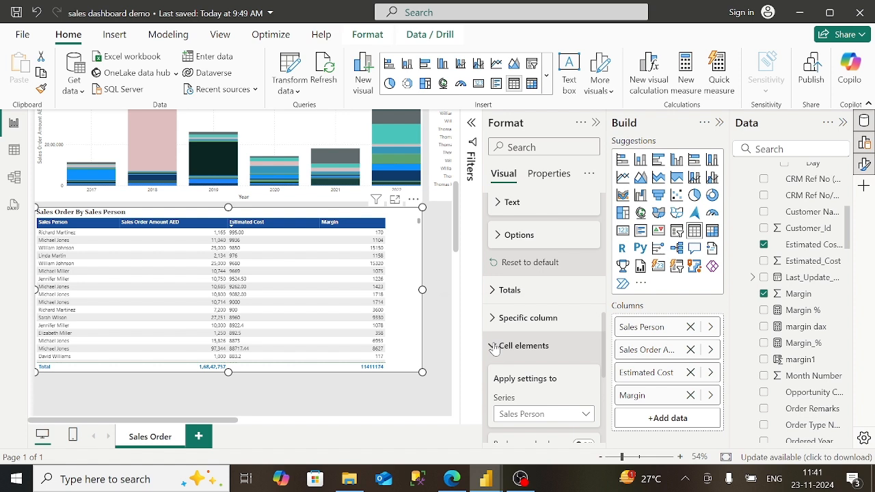
{"action": "scroll", "coordinate": [576, 381], "scroll_direction": "down", "scroll_amount": 2}
{"action": "scroll", "coordinate": [544, 342], "scroll_direction": "down", "scroll_amount": 1}
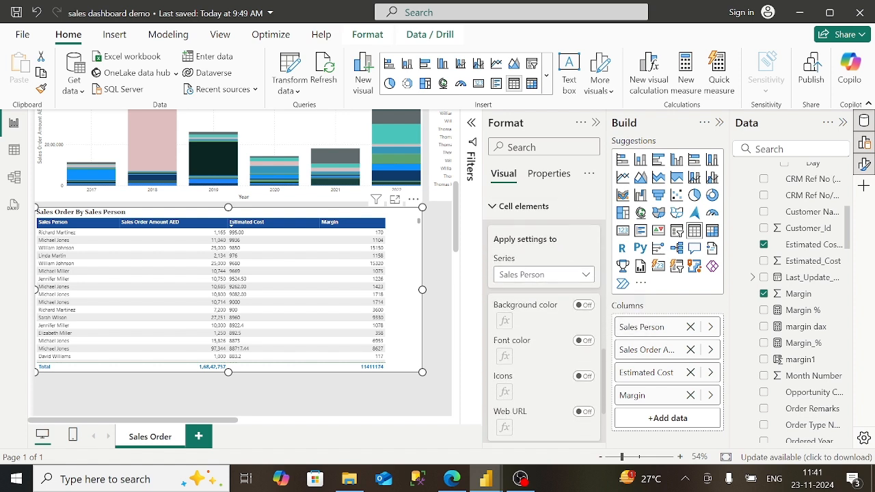
{"action": "left_click", "coordinate": [495, 206]}
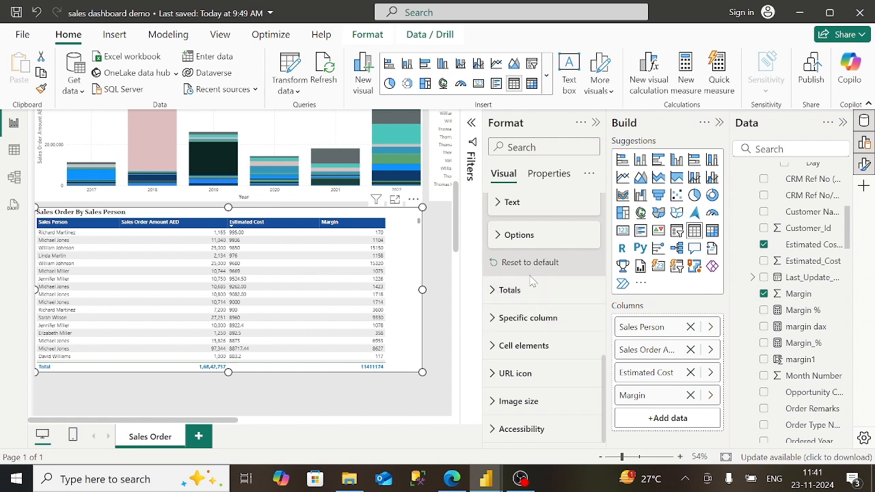
{"action": "scroll", "coordinate": [532, 280], "scroll_direction": "up", "scroll_amount": 2}
{"action": "left_click", "coordinate": [518, 338]}
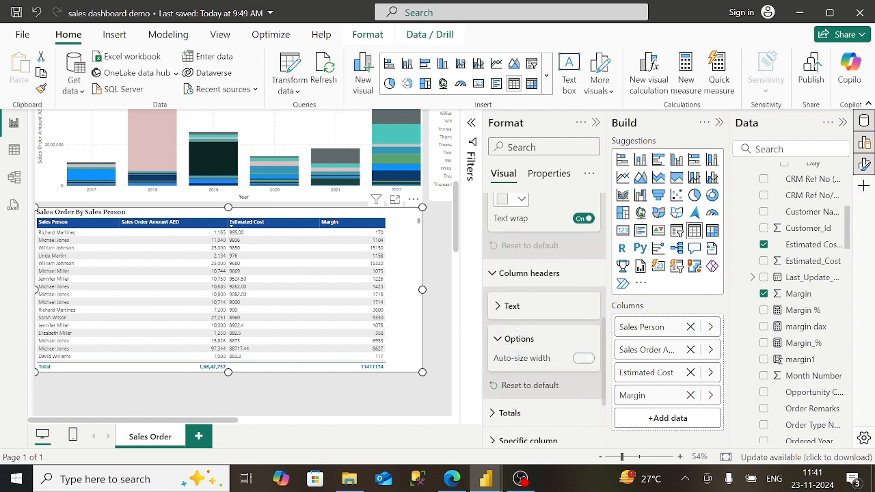
{"action": "left_click", "coordinate": [518, 338]}
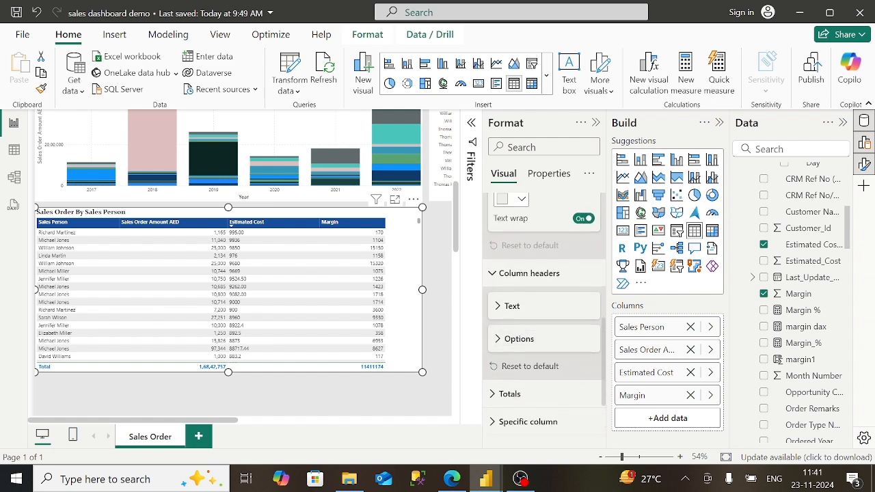
- Sort the table by Margin, largest first
{"action": "right_click", "coordinate": [635, 331]}
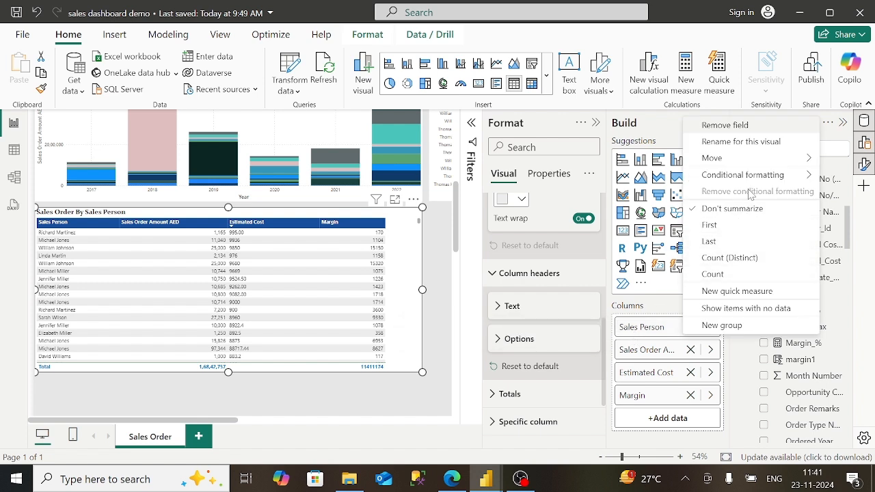
{"action": "mouse_move", "coordinate": [751, 178]}
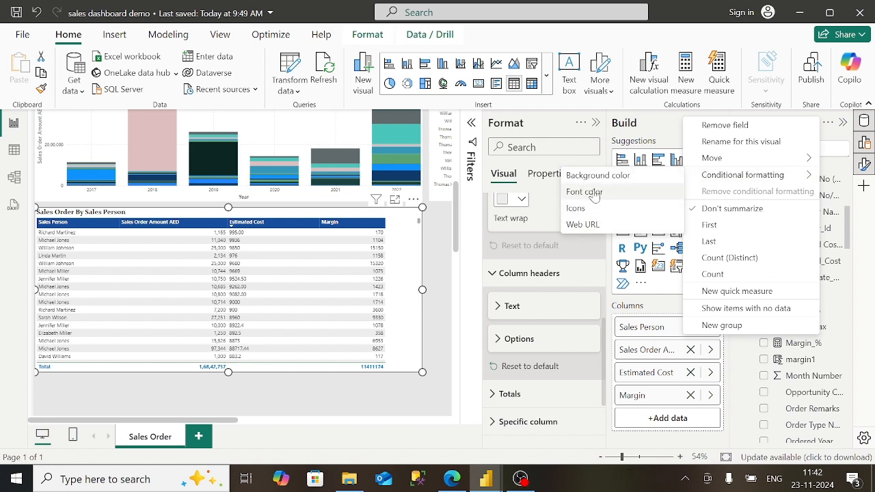
{"action": "left_click", "coordinate": [437, 252]}
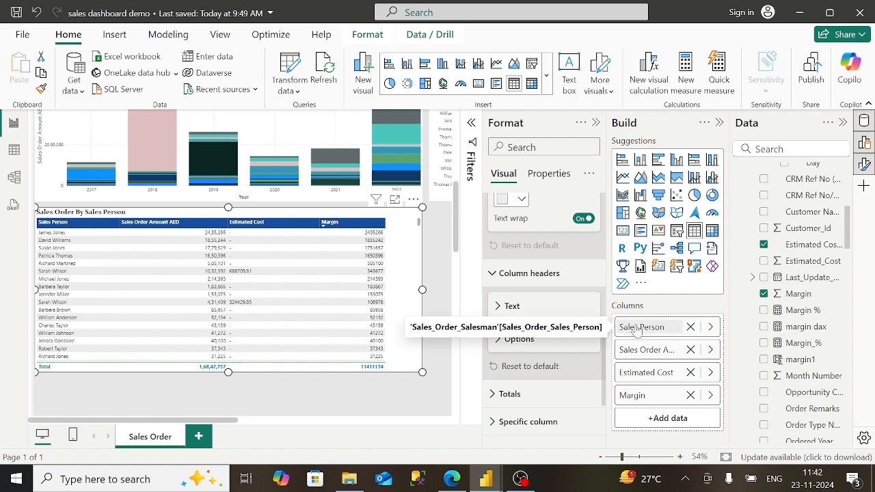
- Open the Sales Person background colour conditional formatting, then close it without applying
{"action": "right_click", "coordinate": [673, 330]}
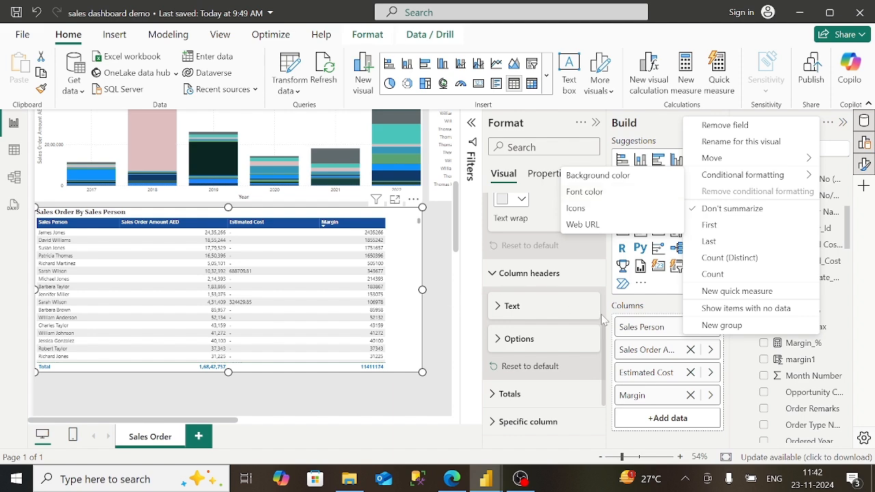
{"action": "left_click", "coordinate": [636, 352]}
{"action": "left_click", "coordinate": [635, 352]}
{"action": "right_click", "coordinate": [636, 352]}
{"action": "left_click", "coordinate": [450, 481]}
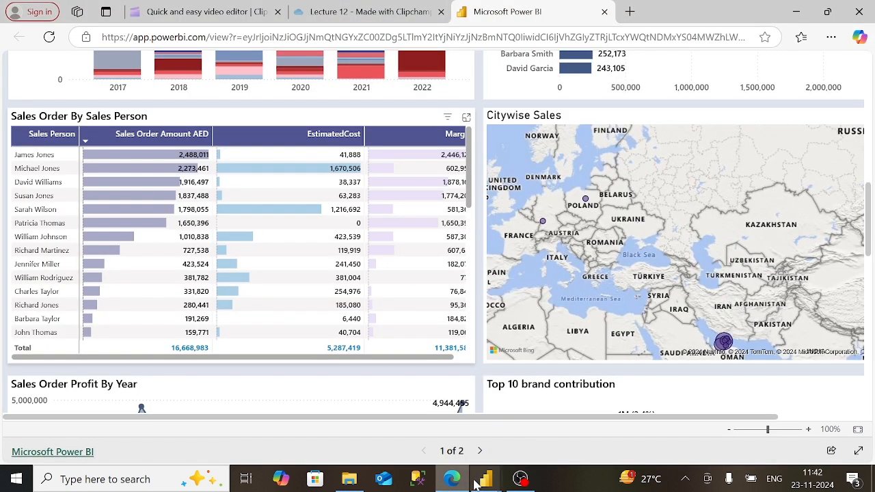
{"action": "mouse_move", "coordinate": [486, 481]}
{"action": "left_click", "coordinate": [578, 373]}
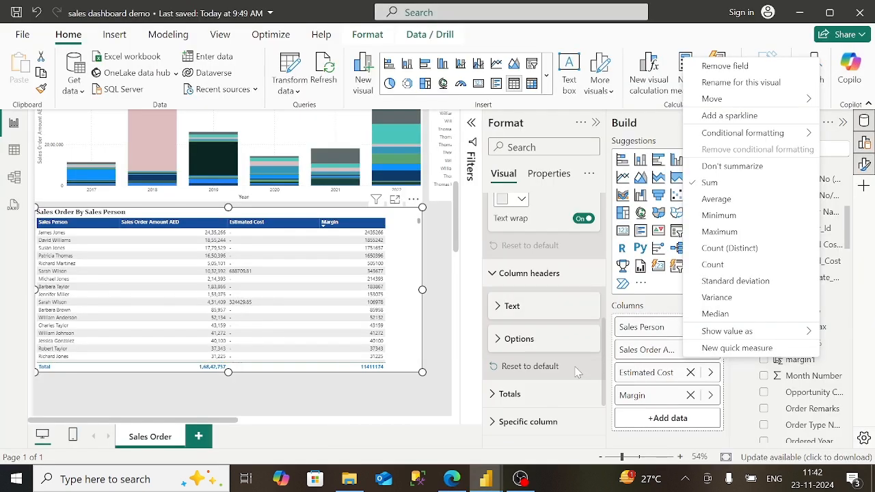
{"action": "left_click", "coordinate": [629, 329]}
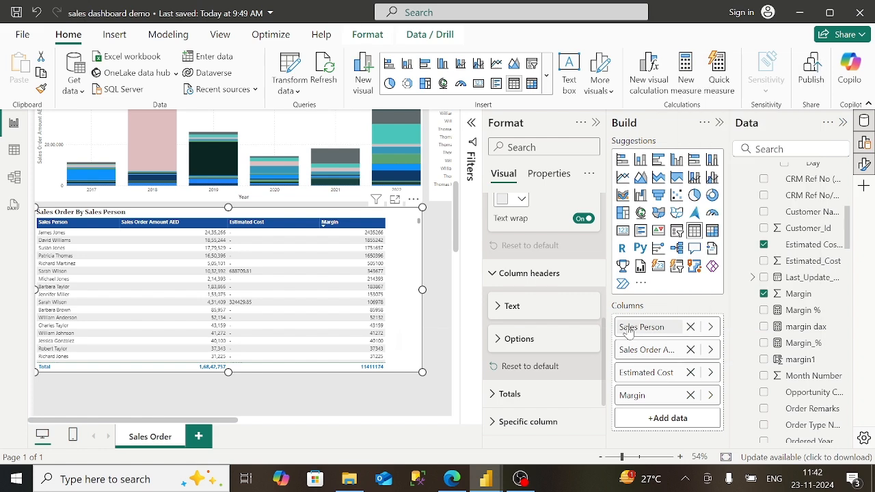
{"action": "right_click", "coordinate": [628, 328]}
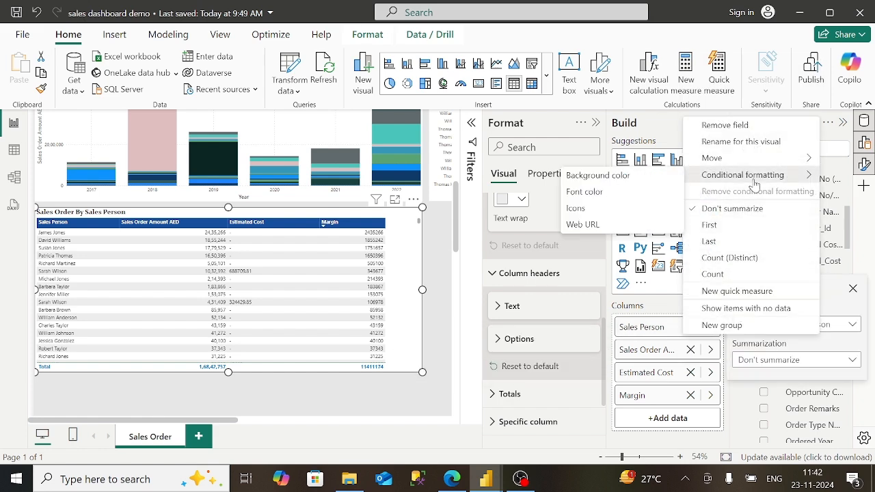
{"action": "left_click", "coordinate": [639, 194]}
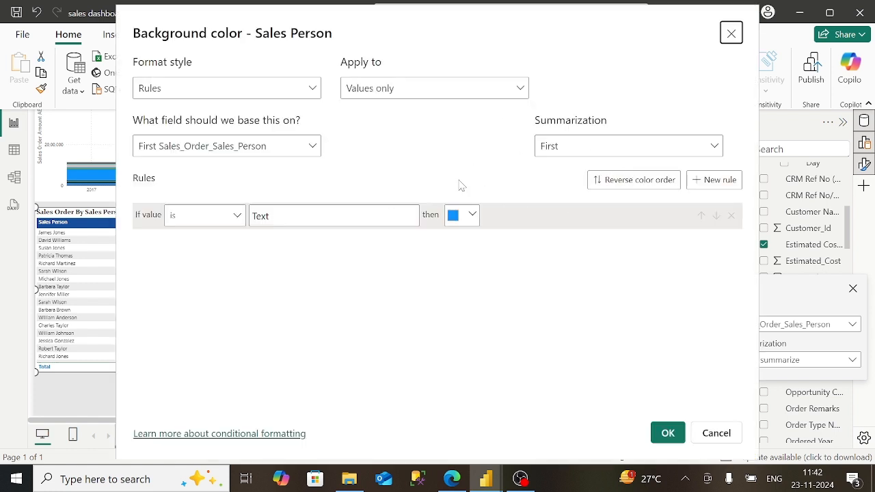
{"action": "left_click", "coordinate": [732, 33]}
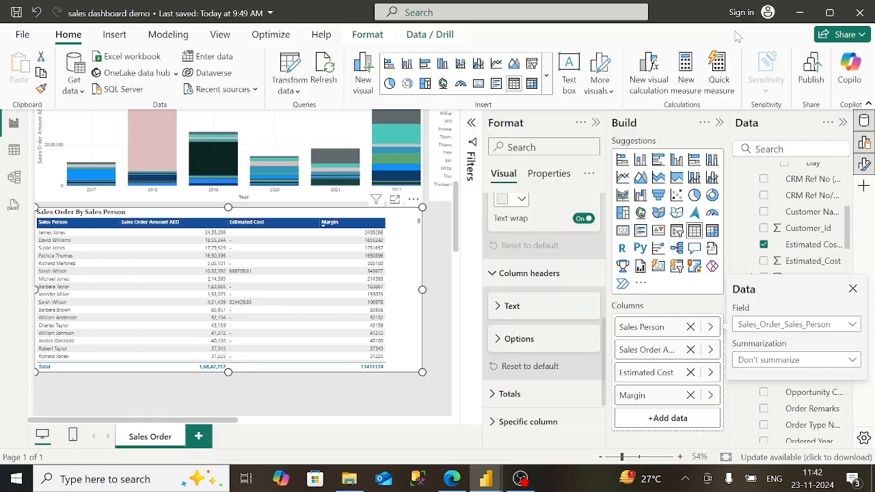
- Open Data bars conditional formatting for Sales Order Amount AED
{"action": "right_click", "coordinate": [644, 355]}
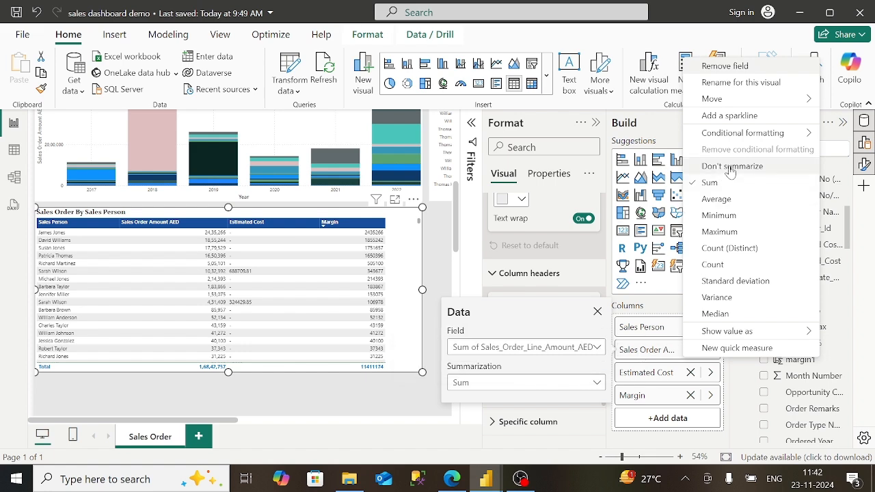
{"action": "mouse_move", "coordinate": [739, 139]}
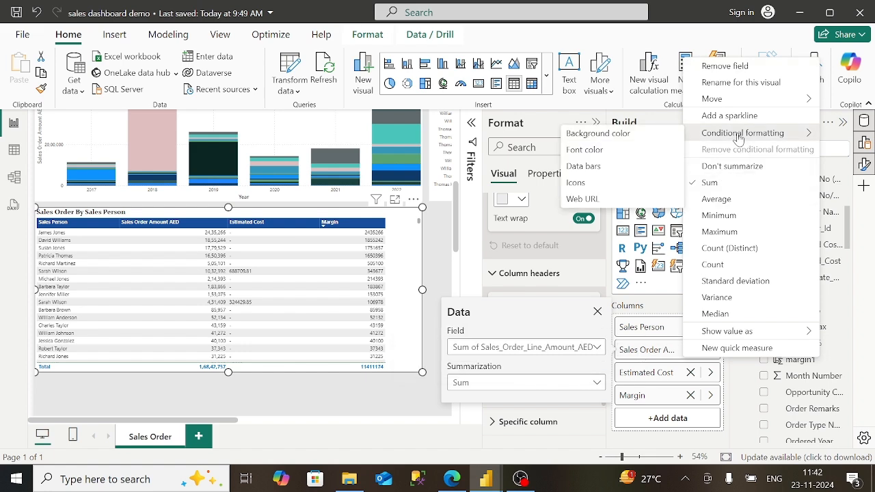
{"action": "left_click", "coordinate": [581, 167]}
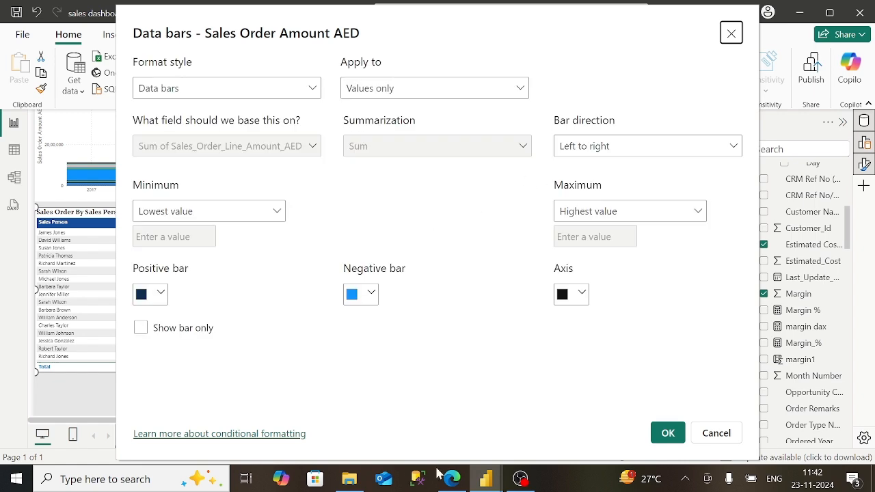
{"action": "left_click", "coordinate": [452, 478]}
{"action": "mouse_move", "coordinate": [484, 479]}
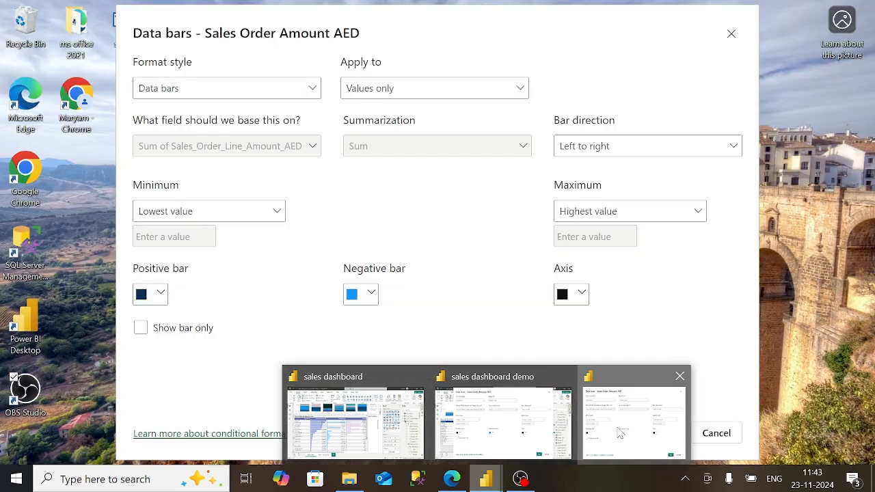
{"action": "left_click", "coordinate": [620, 433]}
- Try a light blue #68B4EE custom colour for the positive bars
{"action": "left_click", "coordinate": [158, 296]}
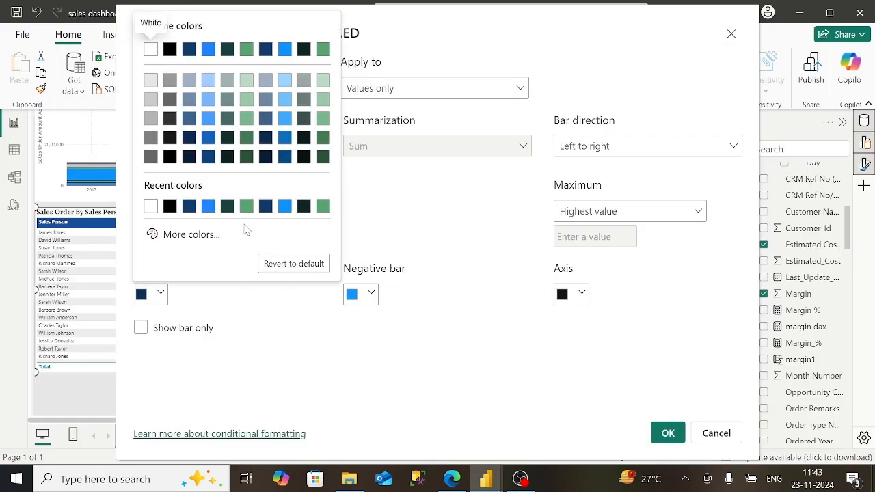
{"action": "left_click", "coordinate": [195, 236]}
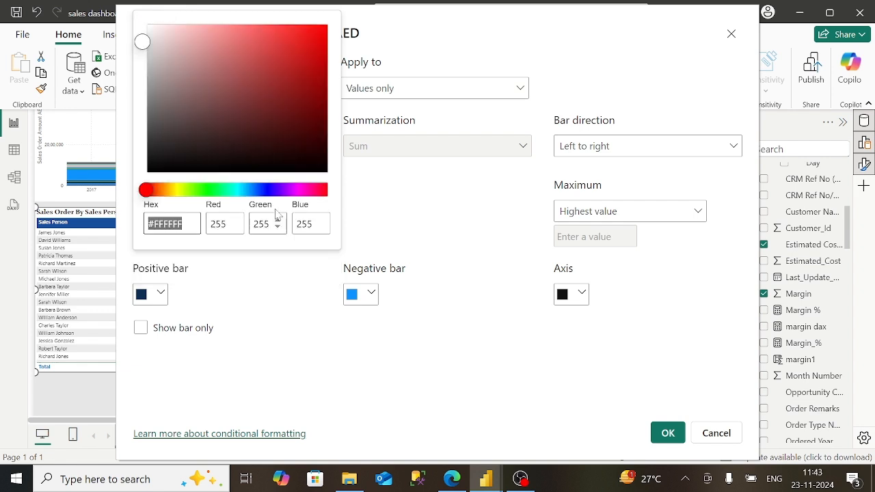
{"action": "left_click", "coordinate": [240, 191]}
{"action": "left_click_drag", "start_coordinate": [240, 194], "coordinate": [250, 192]}
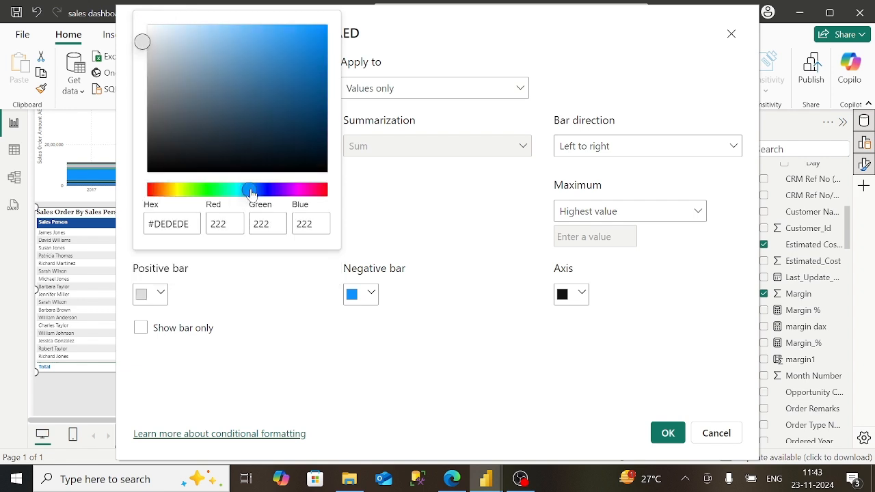
{"action": "left_click", "coordinate": [260, 33]}
{"action": "left_click", "coordinate": [244, 33]}
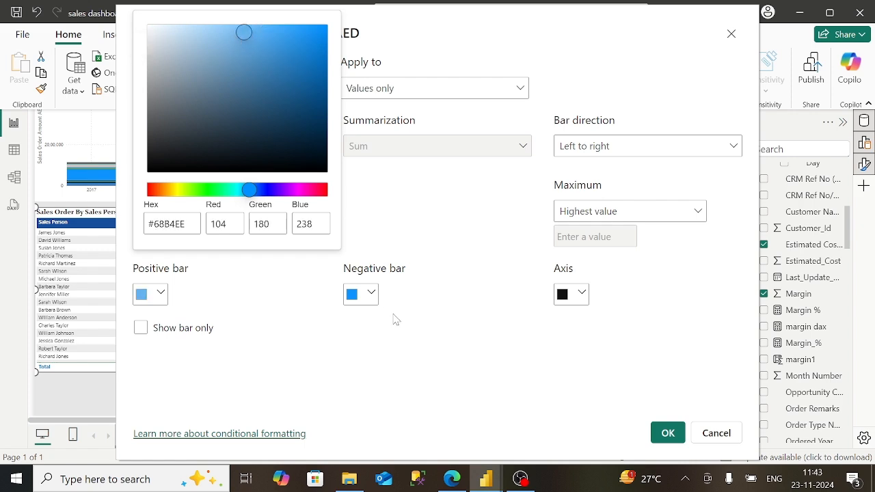
{"action": "left_click", "coordinate": [451, 479]}
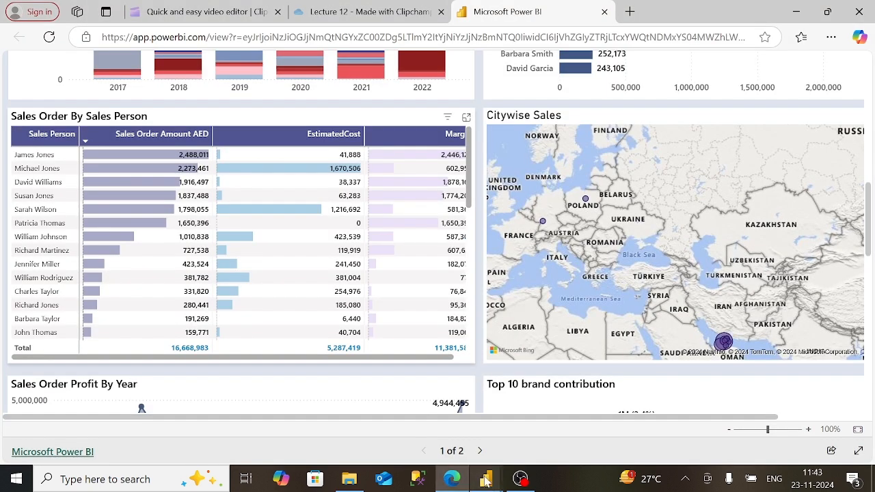
{"action": "mouse_move", "coordinate": [485, 481]}
{"action": "left_click", "coordinate": [519, 418]}
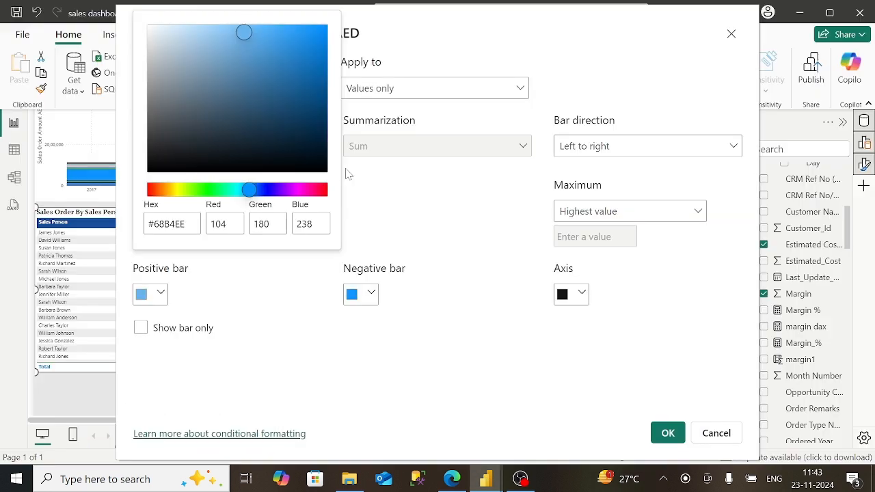
- Change the positive bar colour to purple #C79BE2
{"action": "left_click_drag", "start_coordinate": [267, 190], "coordinate": [235, 191]}
{"action": "left_click_drag", "start_coordinate": [228, 80], "coordinate": [287, 195]}
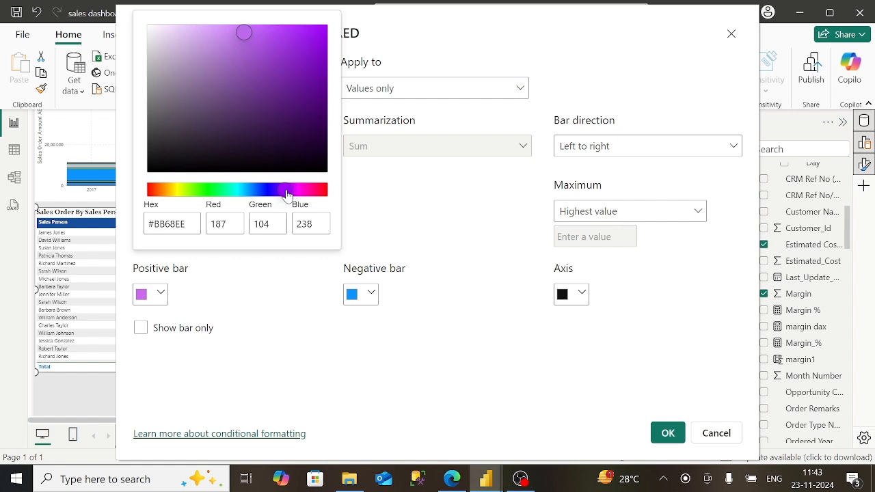
{"action": "left_click", "coordinate": [257, 60]}
{"action": "left_click", "coordinate": [228, 41]}
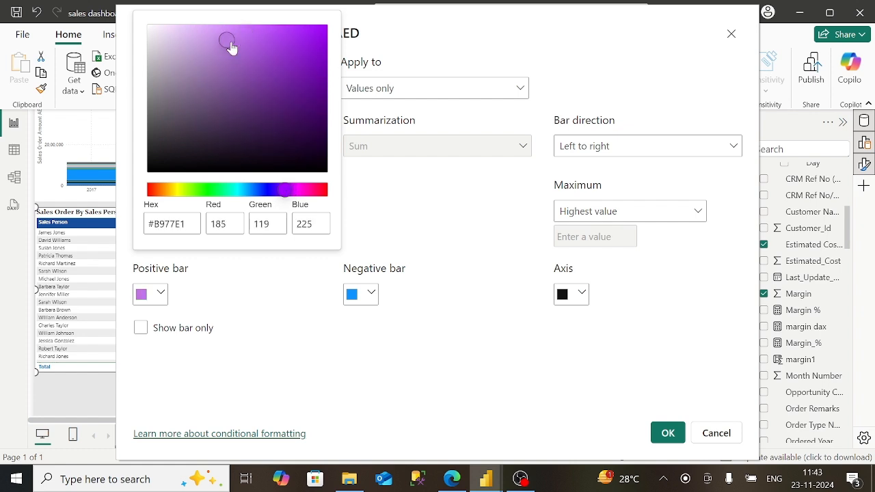
{"action": "left_click", "coordinate": [199, 31]}
{"action": "left_click", "coordinate": [182, 36]}
{"action": "left_click", "coordinate": [200, 40]}
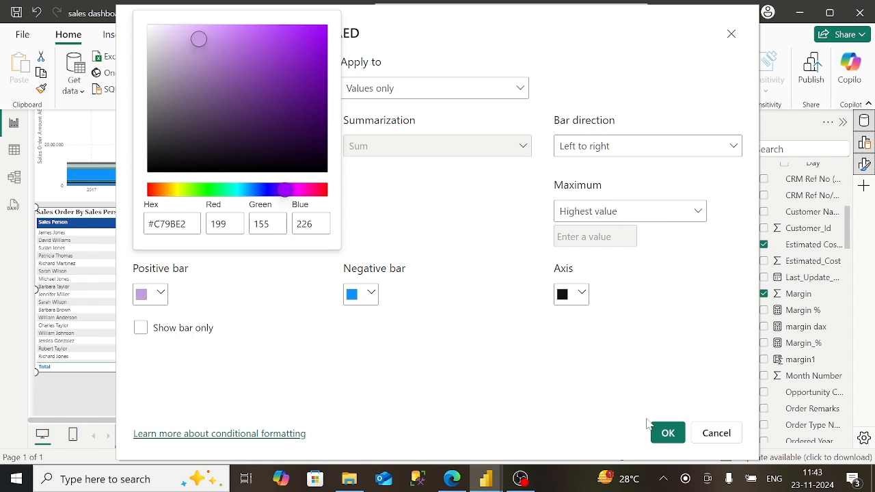
{"action": "left_click", "coordinate": [372, 295]}
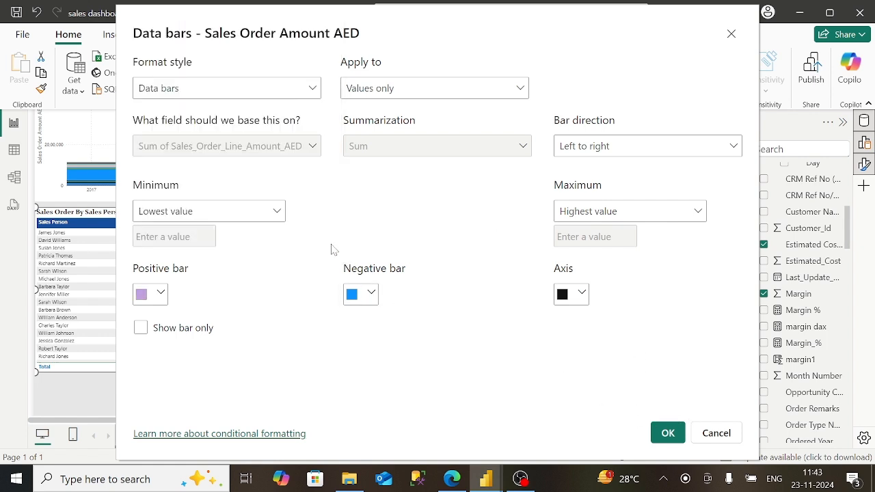
- Give the negative bar light purple #DDC8E9 and apply the data bars
{"action": "left_click", "coordinate": [372, 295]}
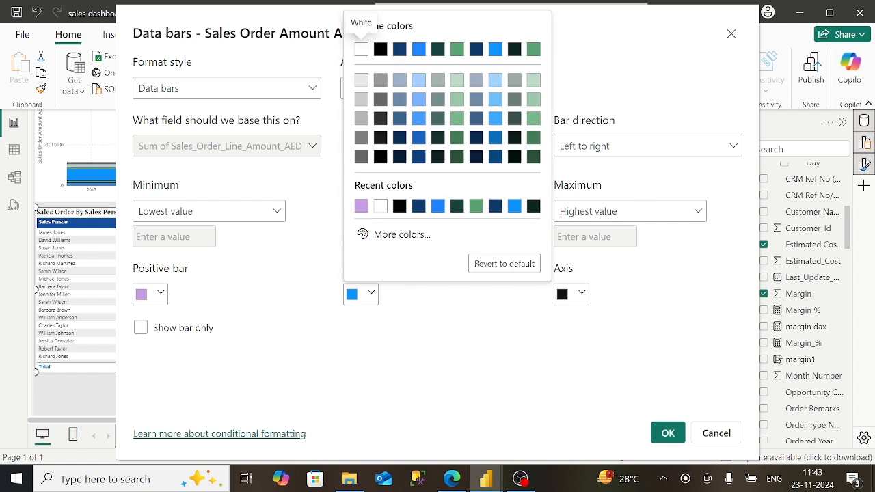
{"action": "left_click", "coordinate": [402, 234]}
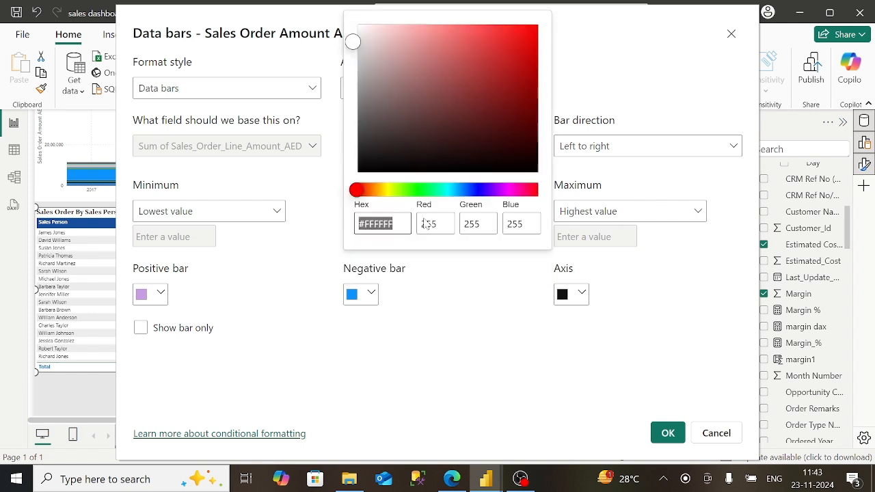
{"action": "left_click", "coordinate": [496, 189]}
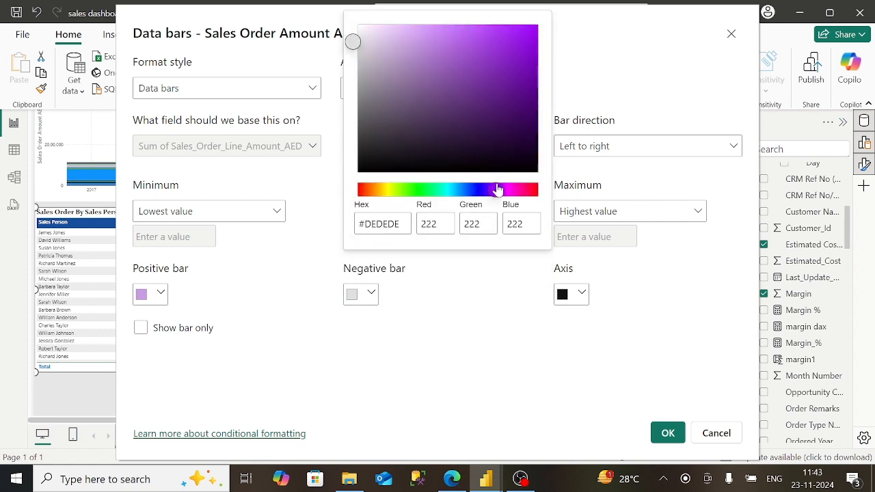
{"action": "left_click", "coordinate": [379, 35]}
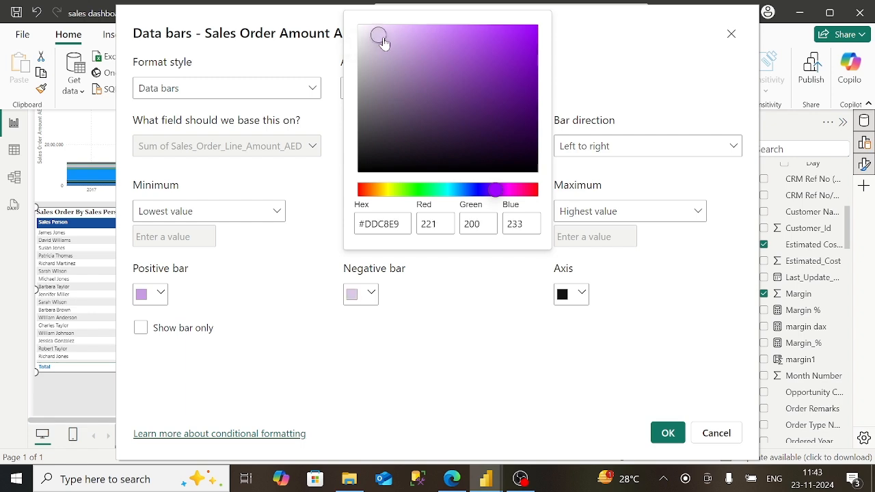
{"action": "left_click", "coordinate": [673, 431]}
{"action": "left_click", "coordinate": [667, 432]}
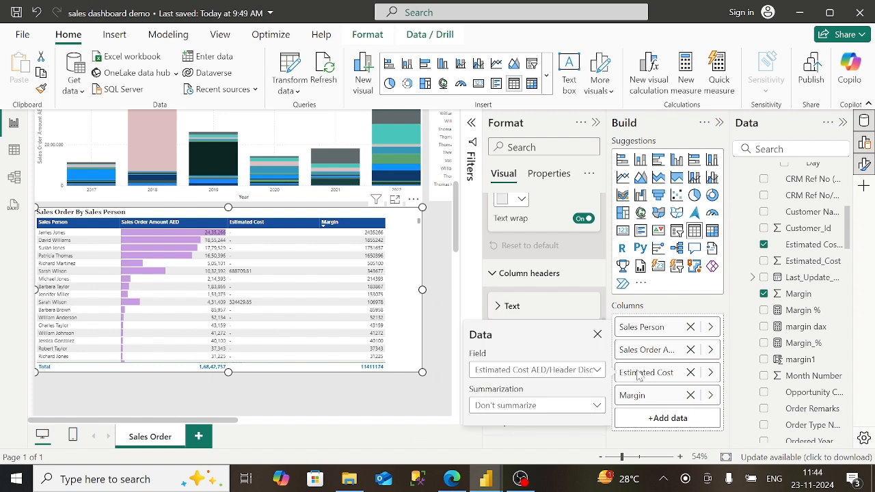
- Sort the table by Estimated Cost, then by Margin descending
{"action": "right_click", "coordinate": [638, 375]}
{"action": "mouse_move", "coordinate": [713, 225]}
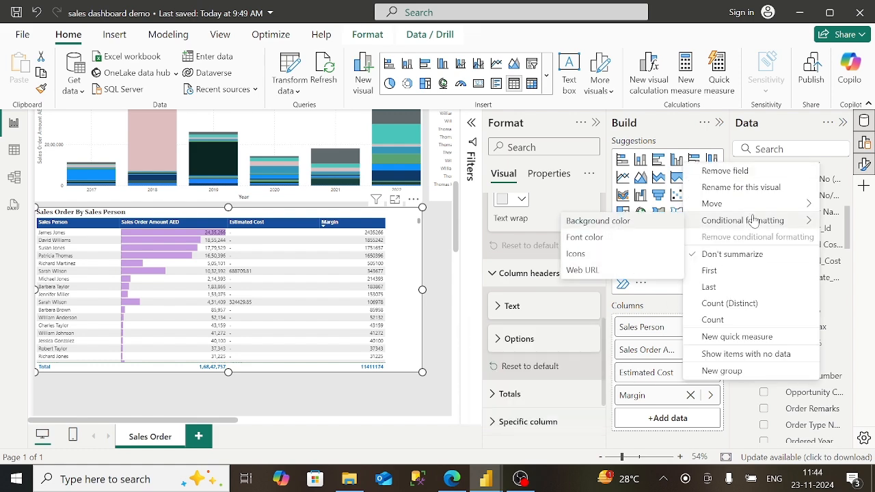
{"action": "left_click", "coordinate": [632, 376]}
{"action": "right_click", "coordinate": [630, 376]}
{"action": "mouse_move", "coordinate": [789, 218]}
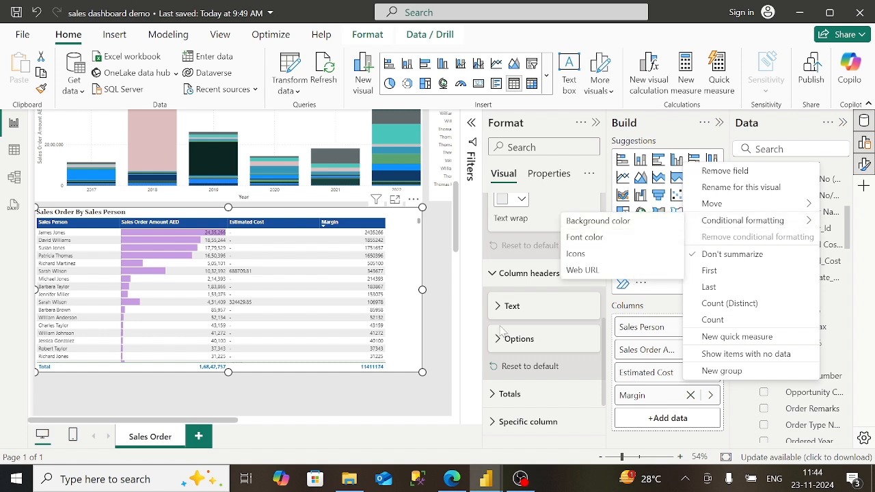
{"action": "left_click", "coordinate": [310, 226]}
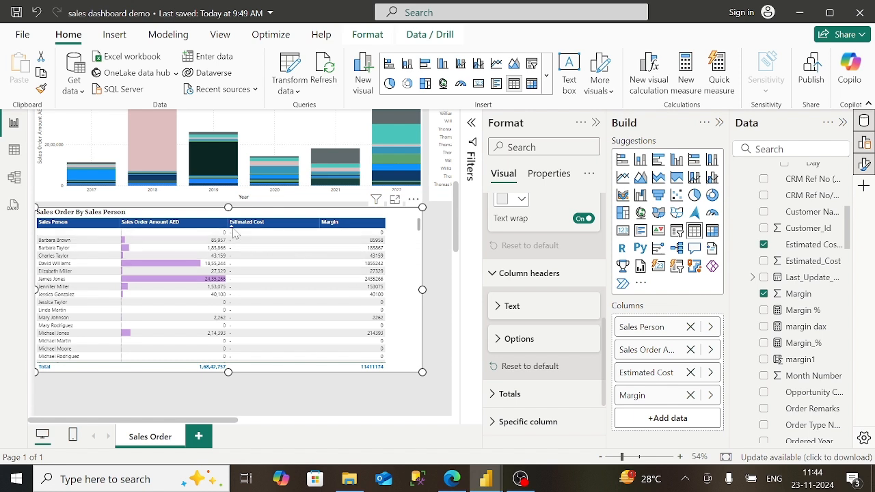
{"action": "left_click", "coordinate": [358, 225]}
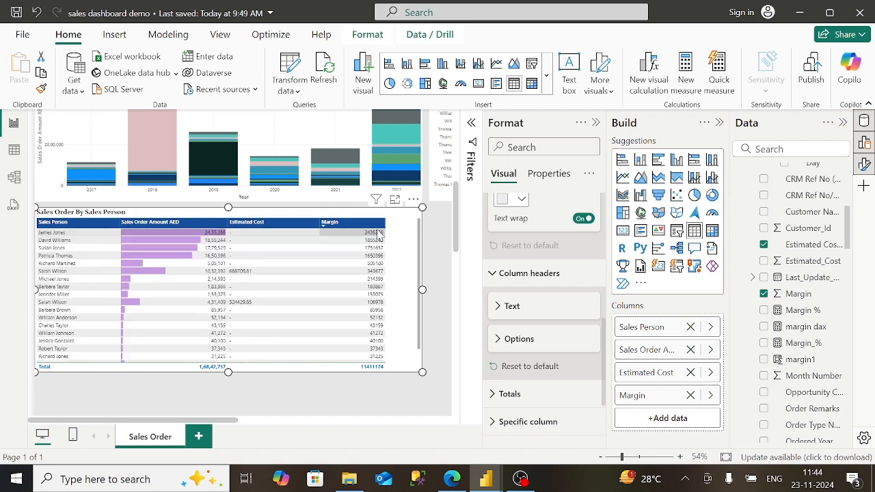
- Open Margin data bars, cancel without applying, and bring up the published web report
{"action": "right_click", "coordinate": [630, 397]}
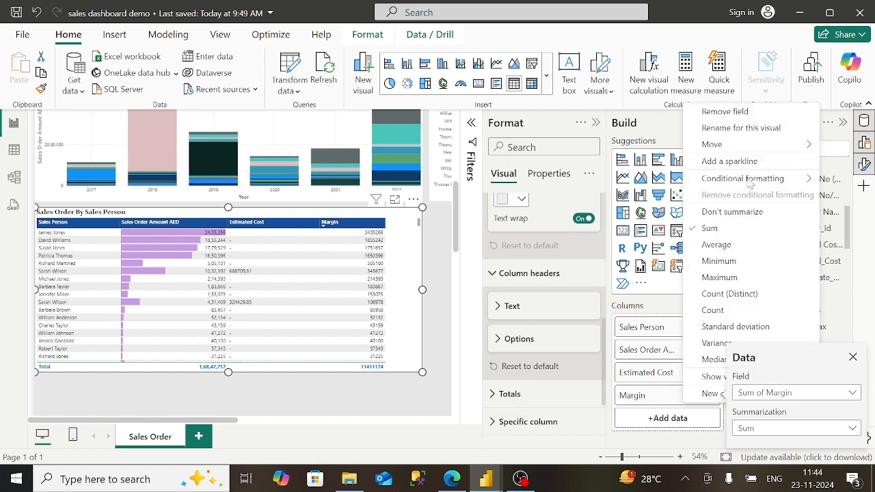
{"action": "mouse_move", "coordinate": [750, 181]}
{"action": "left_click", "coordinate": [636, 214]}
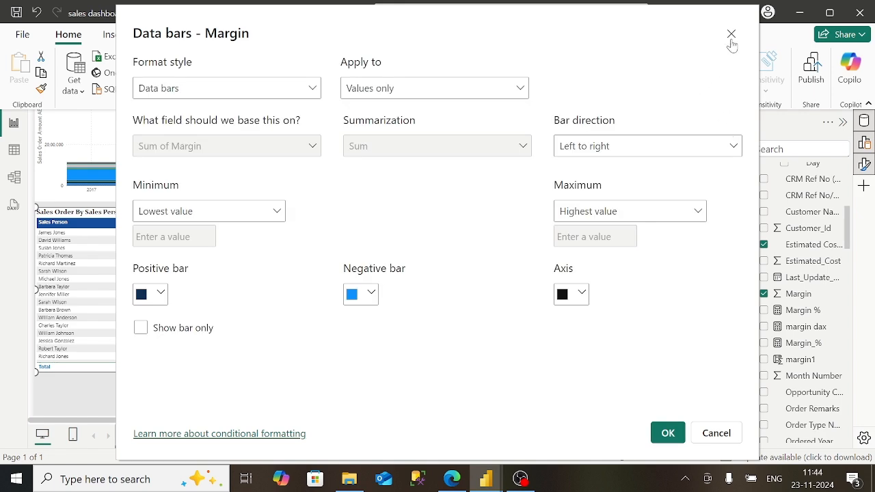
{"action": "left_click", "coordinate": [731, 35]}
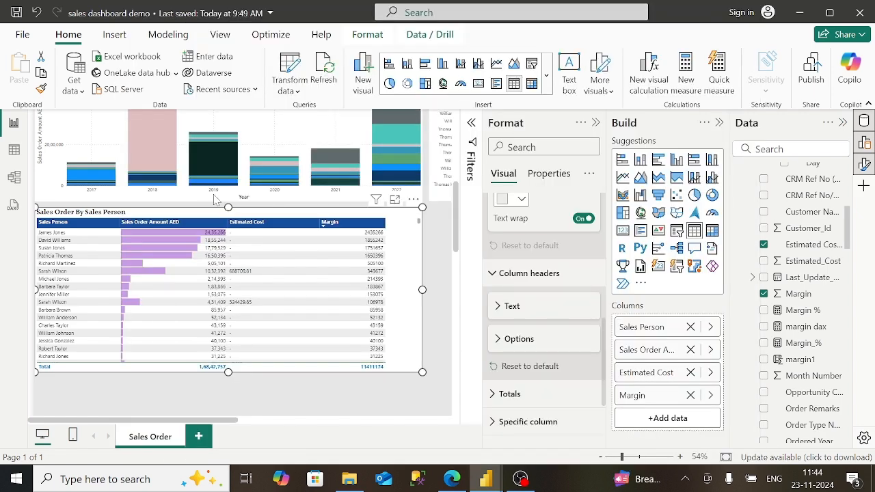
{"action": "left_click", "coordinate": [467, 482]}
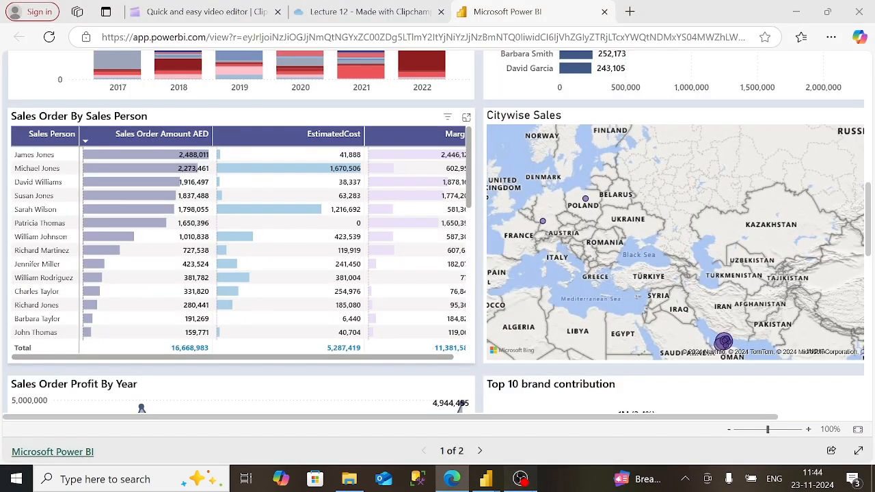
- Add an empty Map visual from the Build pane, then switch to the ChatGPT chat
{"action": "left_click", "coordinate": [521, 478]}
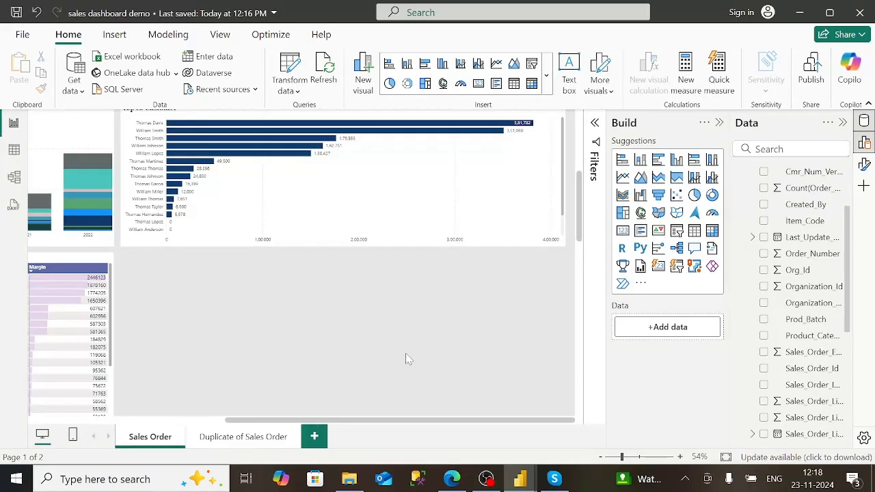
{"action": "scroll", "coordinate": [408, 359], "scroll_direction": "down", "scroll_amount": 3}
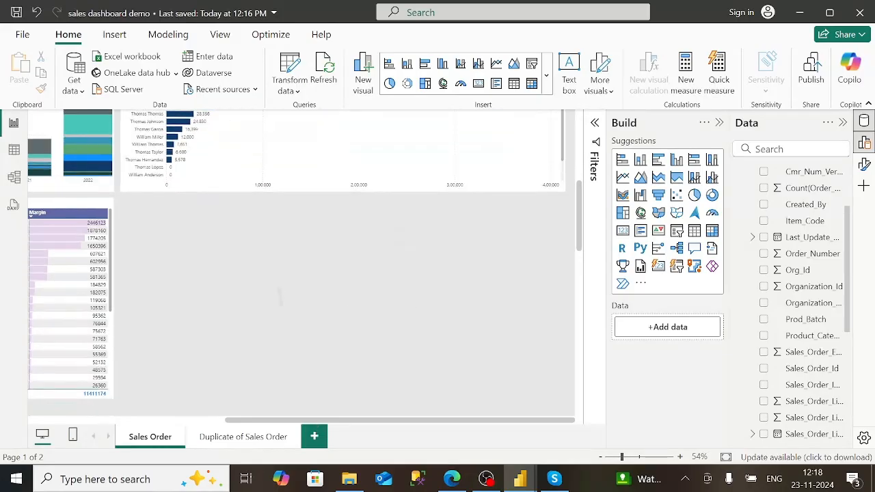
{"action": "left_click", "coordinate": [641, 213]}
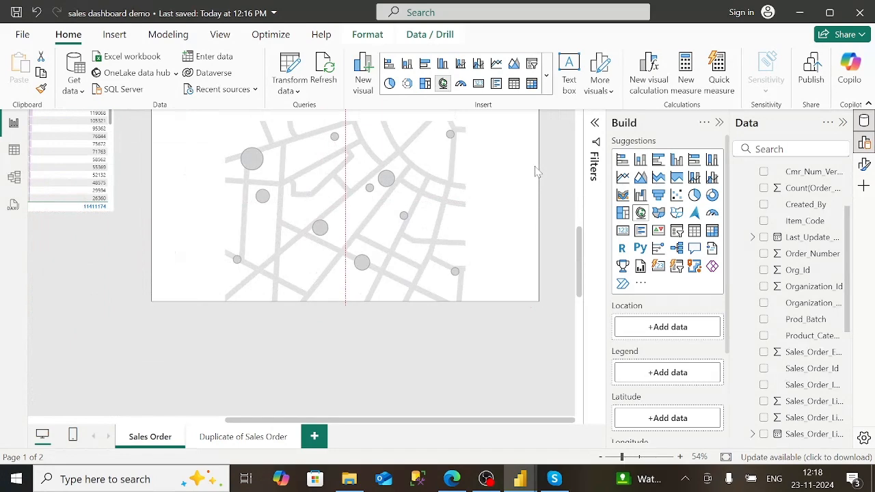
{"action": "left_click", "coordinate": [452, 478]}
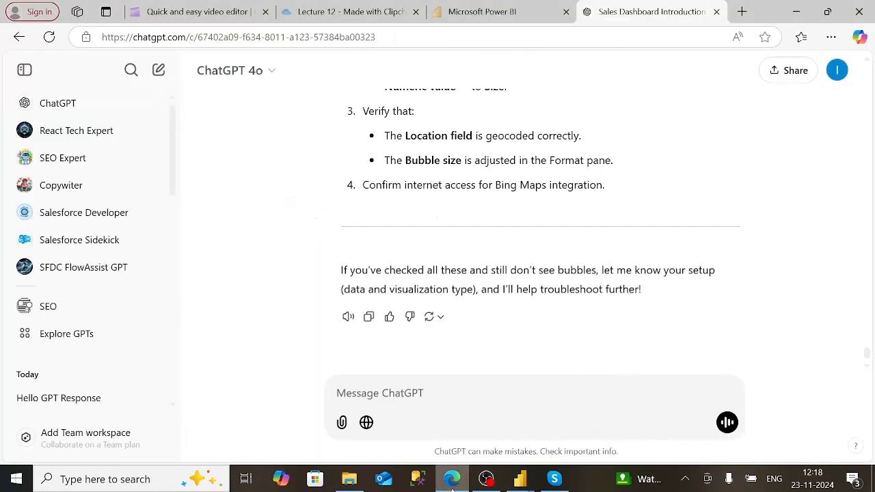
- Return to the Microsoft Power BI tab showing the Citywise Sales map
{"action": "left_click", "coordinate": [445, 17]}
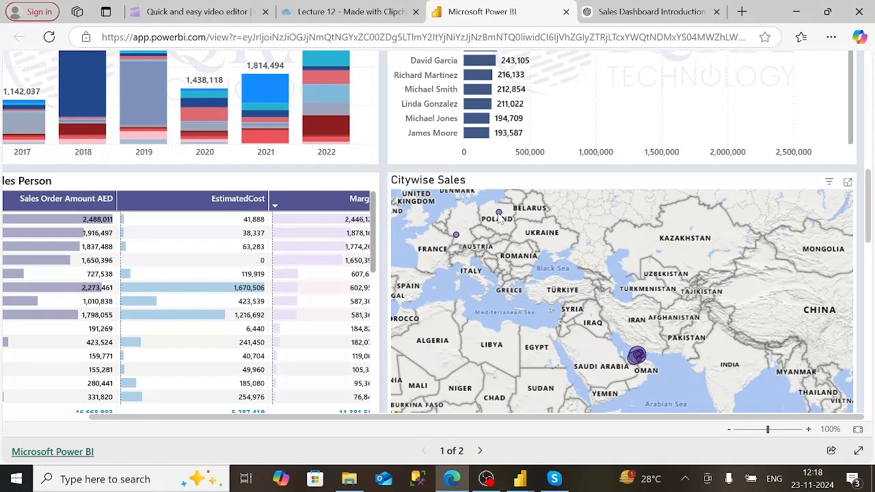
- In the sales dashboard demo, stretch the empty map visual upward, leftward and wider
{"action": "mouse_move", "coordinate": [523, 482]}
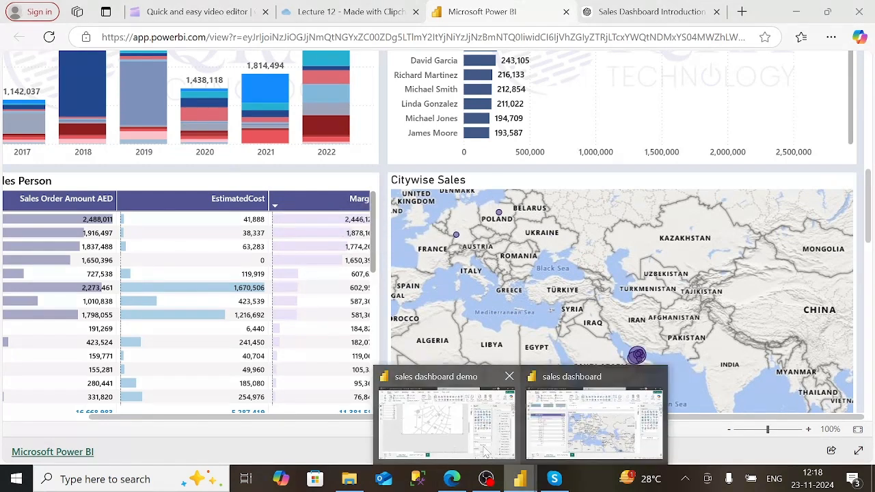
{"action": "left_click", "coordinate": [465, 437]}
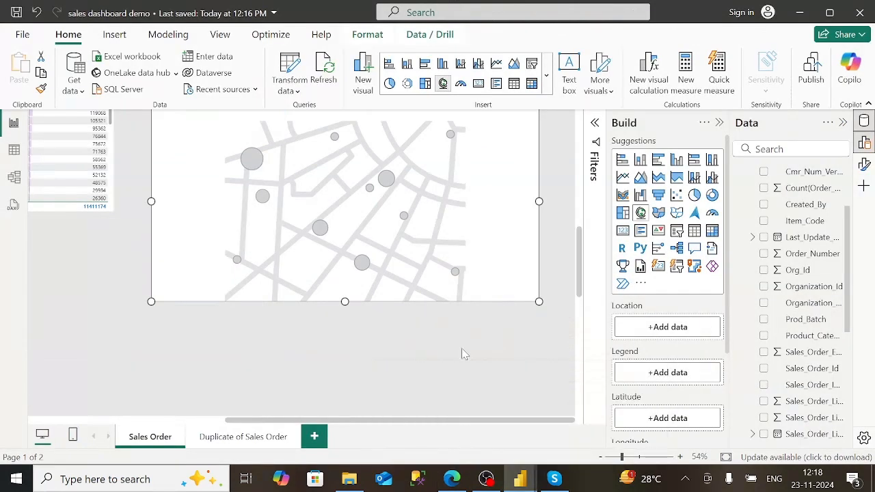
{"action": "left_click", "coordinate": [580, 218]}
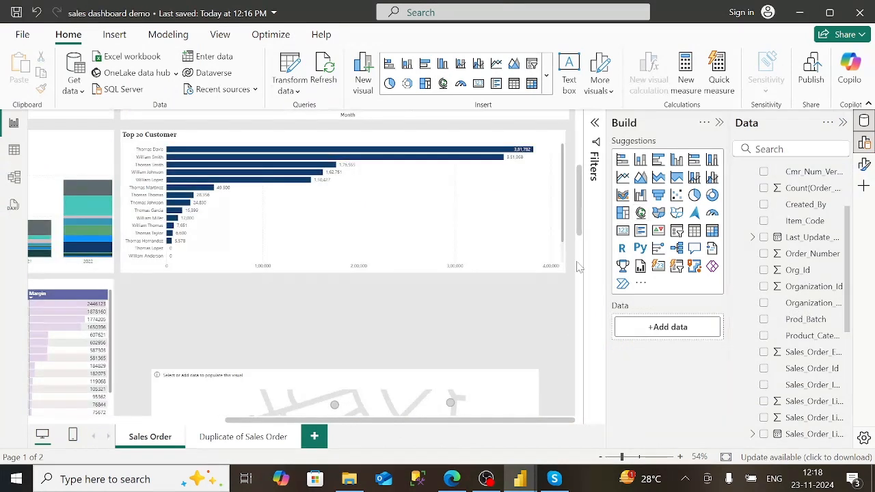
{"action": "scroll", "coordinate": [571, 343], "scroll_direction": "down", "scroll_amount": 3}
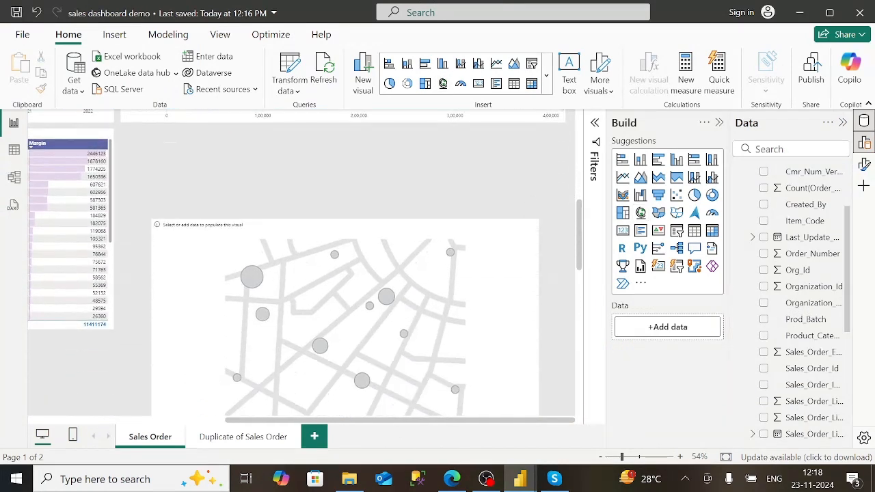
{"action": "left_click", "coordinate": [363, 224]}
{"action": "left_click_drag", "start_coordinate": [345, 219], "coordinate": [345, 190]}
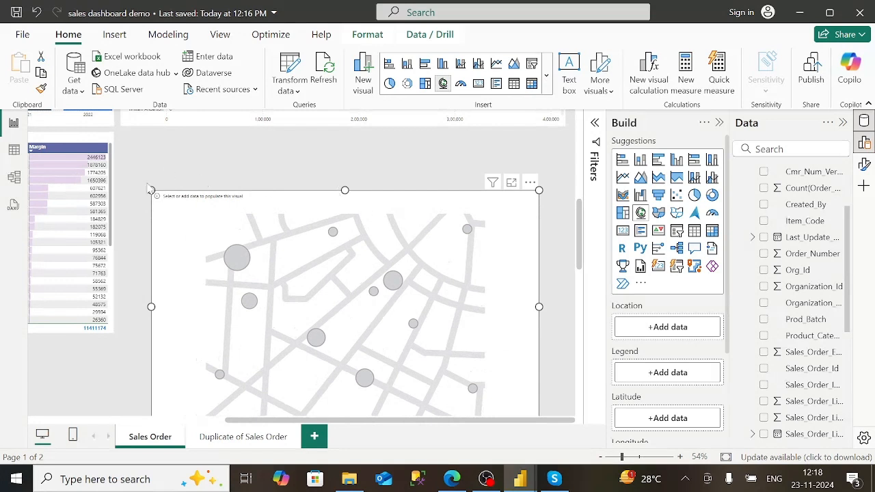
{"action": "left_click_drag", "start_coordinate": [151, 190], "coordinate": [120, 141]}
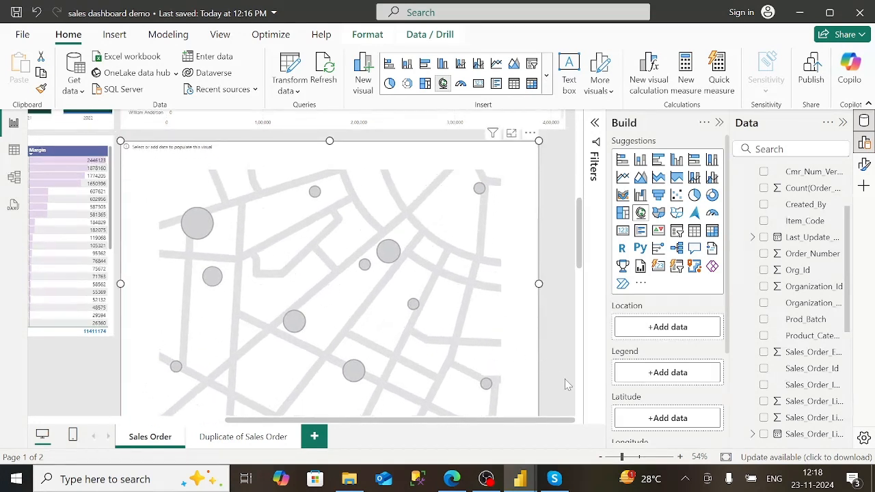
{"action": "scroll", "coordinate": [568, 383], "scroll_direction": "down", "scroll_amount": 3}
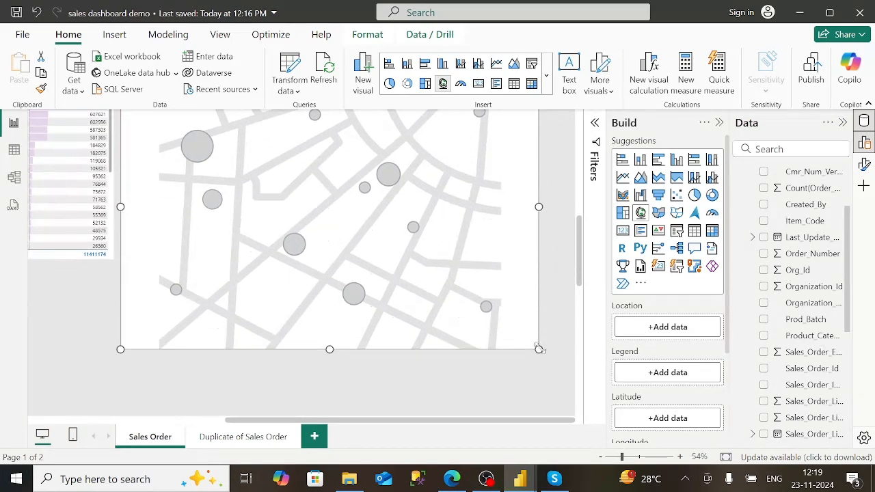
{"action": "left_click_drag", "start_coordinate": [538, 348], "coordinate": [569, 266]}
{"action": "scroll", "coordinate": [539, 323], "scroll_direction": "up", "scroll_amount": 3}
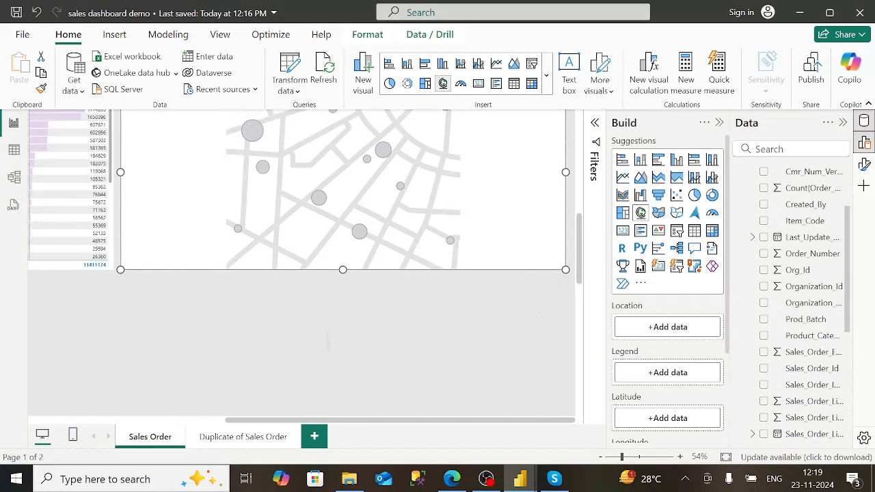
- Add Sales_Order_City as the map's location field, then clear the field search box
{"action": "left_click", "coordinate": [782, 150]}
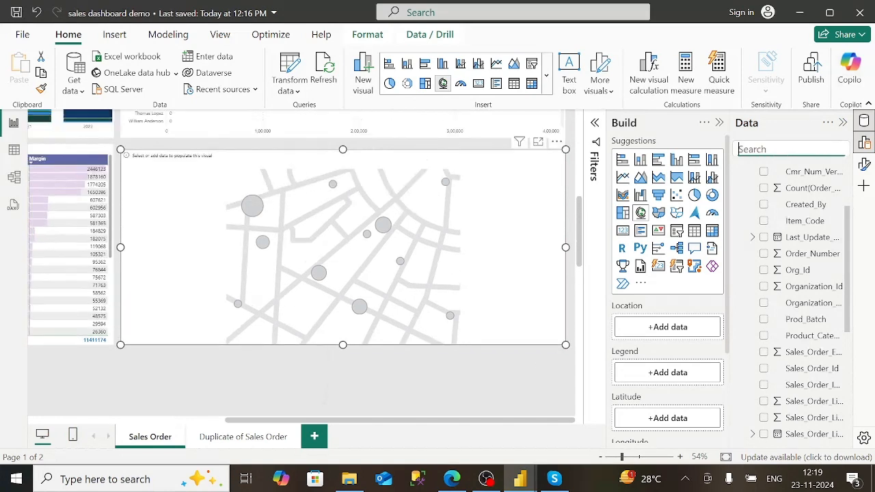
{"action": "type", "text": "city"}
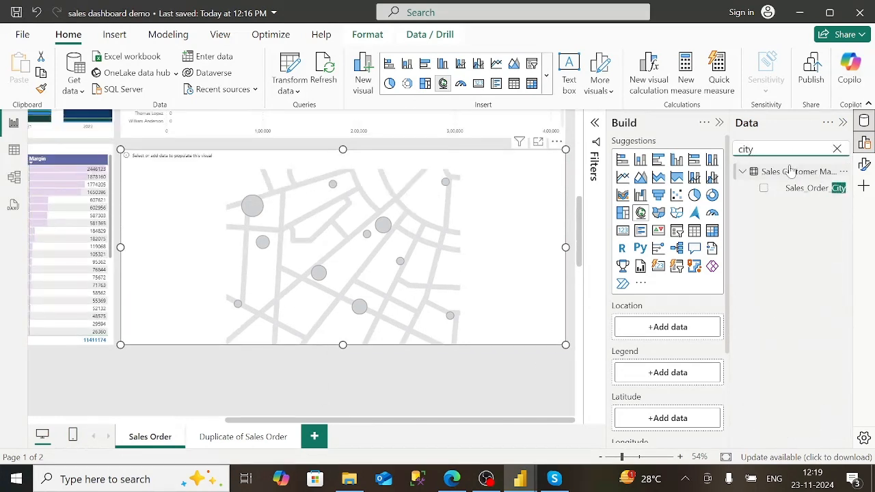
{"action": "left_click_drag", "start_coordinate": [808, 189], "coordinate": [459, 246]}
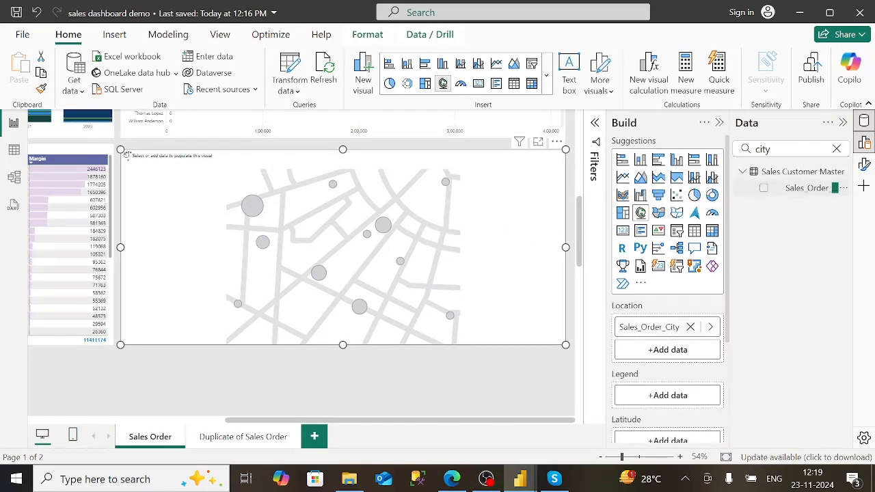
{"action": "left_click", "coordinate": [786, 149]}
{"action": "key", "text": "BackSpace"}
{"action": "key", "text": "BackSpace"}
{"action": "key", "text": "BackSpace"}
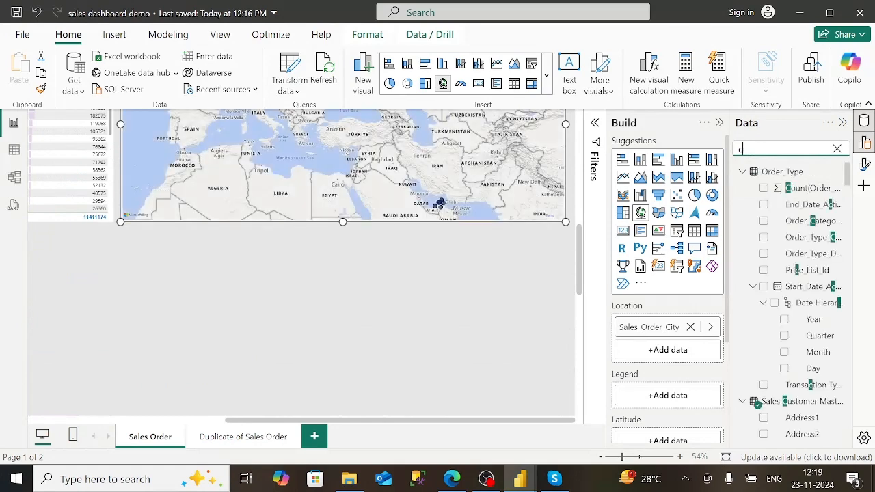
{"action": "key", "text": "BackSpace"}
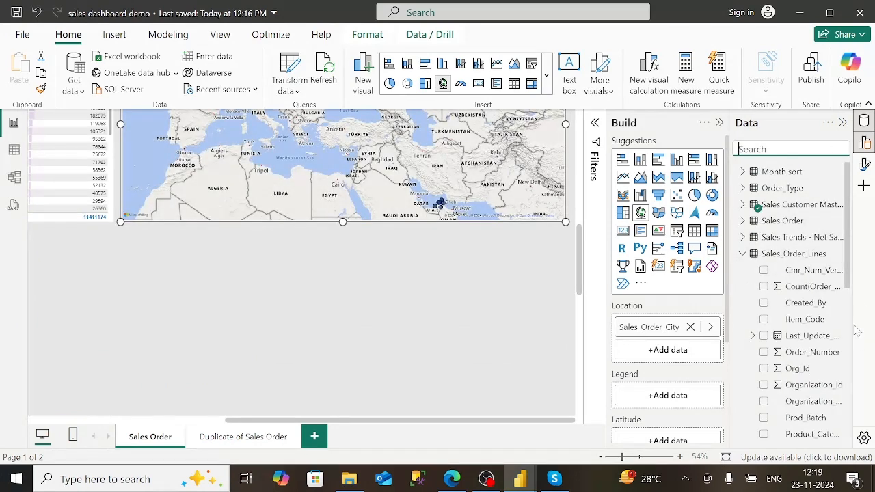
- Read the city sales totals on map bubbles such as Sharjah and Abu Dhabi
{"action": "scroll", "coordinate": [813, 342], "scroll_direction": "down", "scroll_amount": 5}
{"action": "scroll", "coordinate": [828, 270], "scroll_direction": "down", "scroll_amount": 2}
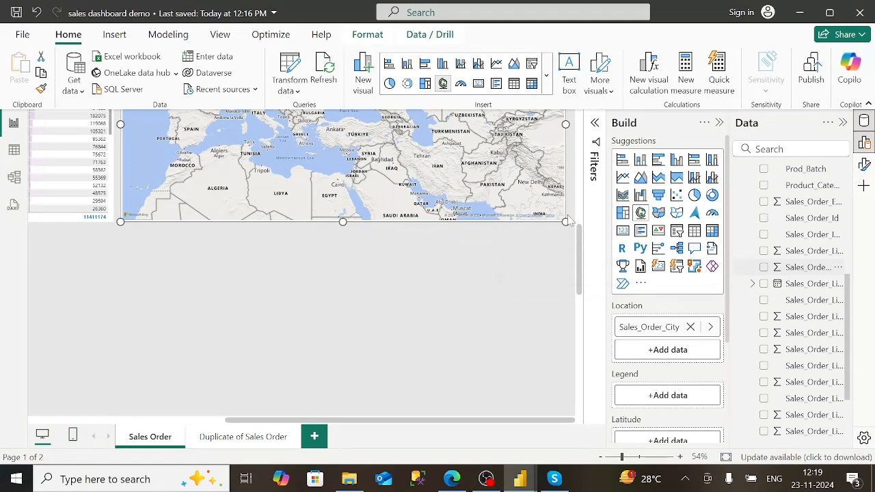
{"action": "scroll", "coordinate": [576, 268], "scroll_direction": "up", "scroll_amount": 3}
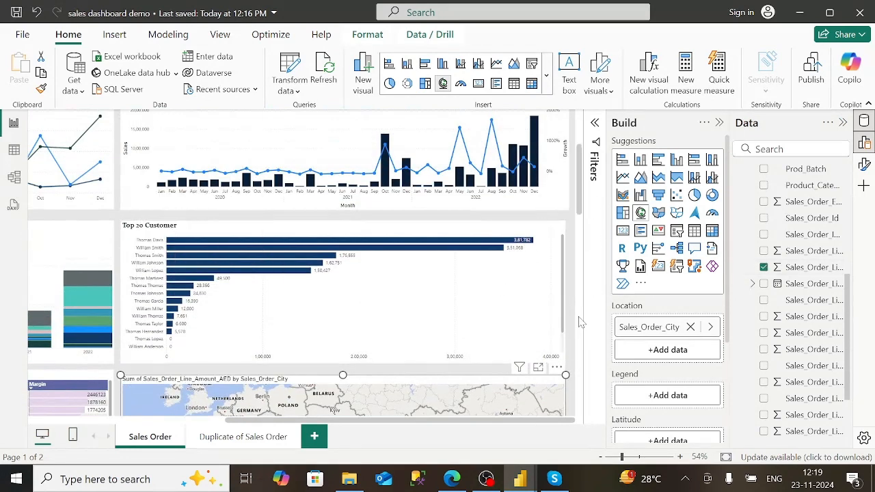
{"action": "scroll", "coordinate": [579, 322], "scroll_direction": "down", "scroll_amount": 3}
{"action": "mouse_move", "coordinate": [438, 286]}
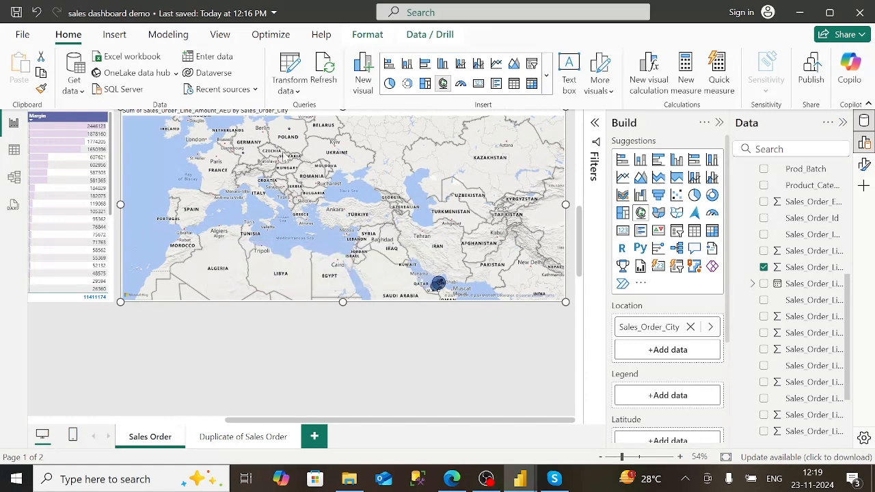
{"action": "mouse_move", "coordinate": [292, 135]}
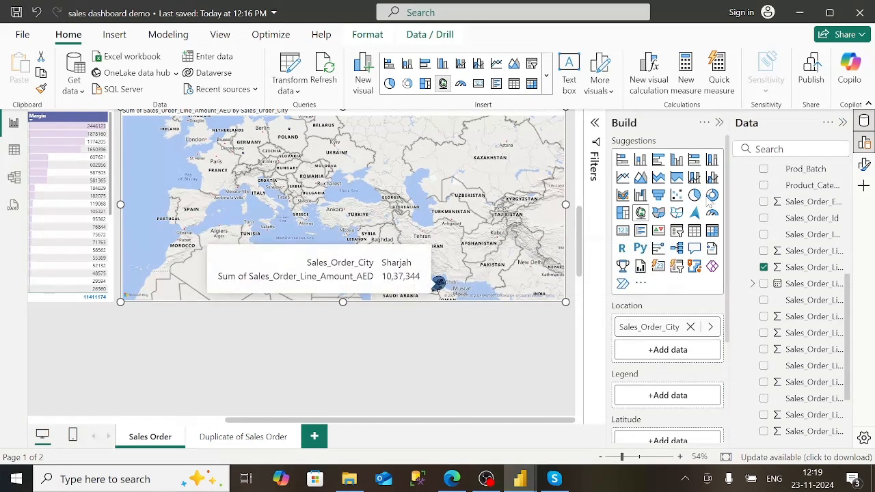
- Change the map title to 'Citywise Sale' in bold Constantia font
{"action": "left_click", "coordinate": [865, 164]}
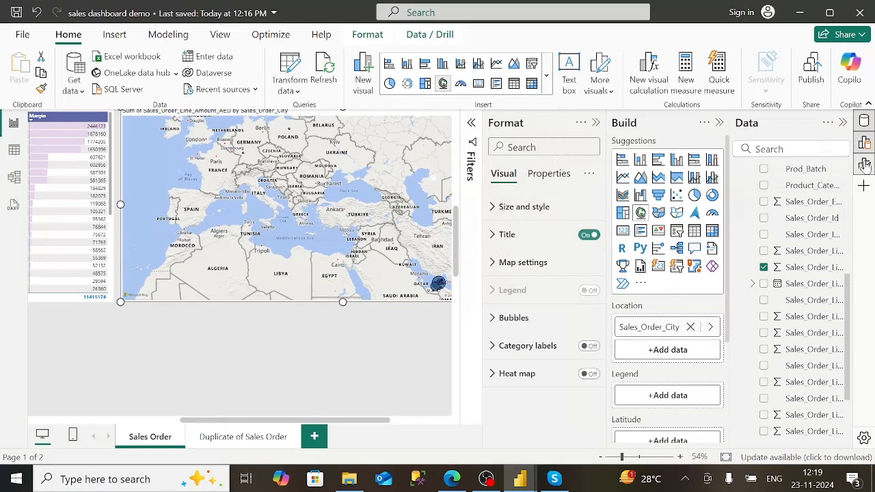
{"action": "left_click", "coordinate": [559, 232]}
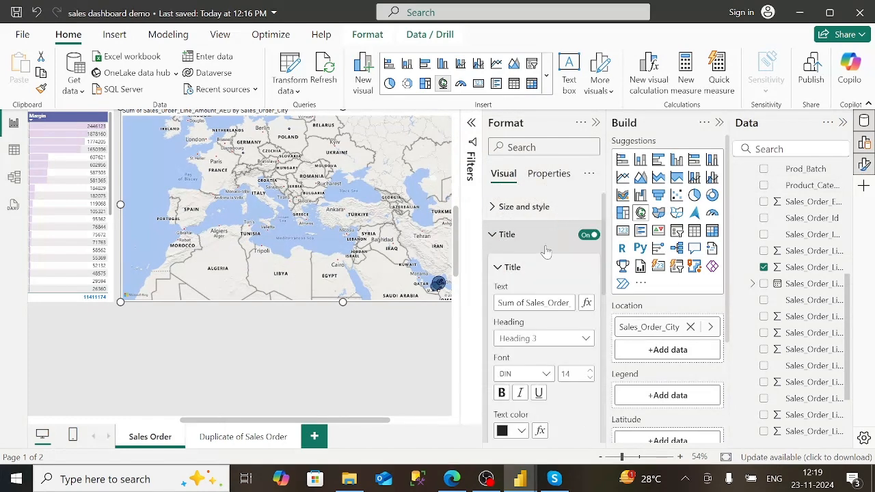
{"action": "key", "text": "Right"}
{"action": "key", "text": "Right"}
{"action": "key", "text": "Right"}
{"action": "key", "text": "Right"}
{"action": "key", "text": "Right"}
{"action": "key", "text": "Right"}
{"action": "key", "text": "Right"}
{"action": "key", "text": "Right"}
{"action": "key", "text": "Right"}
{"action": "key", "text": "Right"}
{"action": "key", "text": "Right"}
{"action": "key", "text": "Right"}
{"action": "key", "text": "Right"}
{"action": "key", "text": "Right"}
{"action": "key", "text": "Right"}
{"action": "key", "text": "Right"}
{"action": "key", "text": "Right"}
{"action": "key", "text": "Right"}
{"action": "key", "text": "Right"}
{"action": "key", "text": "Right"}
{"action": "key", "text": "BackSpace"}
{"action": "key", "text": "BackSpace"}
{"action": "key", "text": "BackSpace"}
{"action": "key", "text": "BackSpace"}
{"action": "key", "text": "BackSpace"}
{"action": "key", "text": "BackSpace"}
{"action": "key", "text": "BackSpace"}
{"action": "key", "text": "BackSpace"}
{"action": "key", "text": "BackSpace"}
{"action": "key", "text": "BackSpace"}
{"action": "key", "text": "BackSpace"}
{"action": "key", "text": "BackSpace"}
{"action": "key", "text": "BackSpace"}
{"action": "key", "text": "BackSpace"}
{"action": "key", "text": "BackSpace"}
{"action": "key", "text": "BackSpace"}
{"action": "key", "text": "BackSpace"}
{"action": "key", "text": "BackSpace"}
{"action": "key", "text": "BackSpace"}
{"action": "key", "text": "BackSpace"}
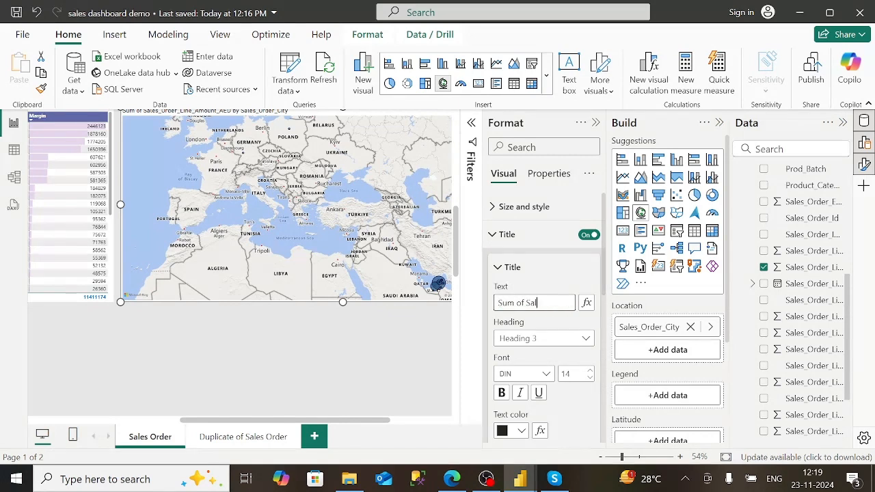
{"action": "type", "text": "City"}
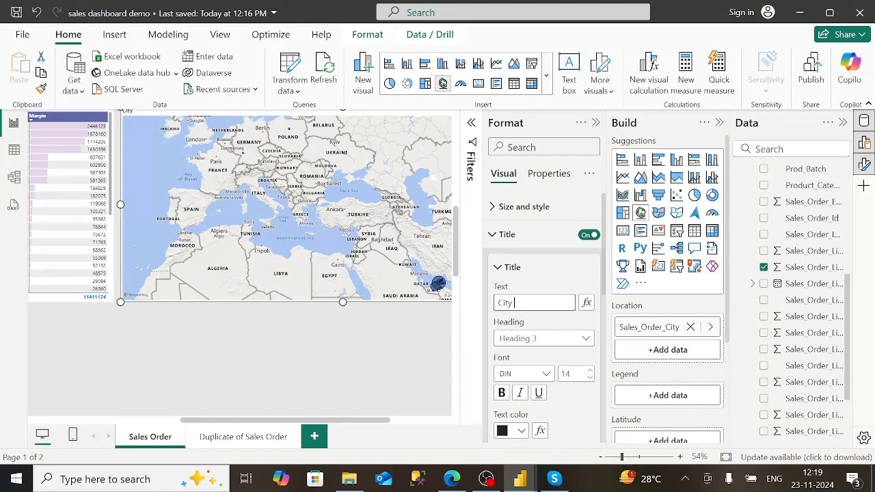
{"action": "type", "text": "wise Sa"}
{"action": "left_click", "coordinate": [501, 392]}
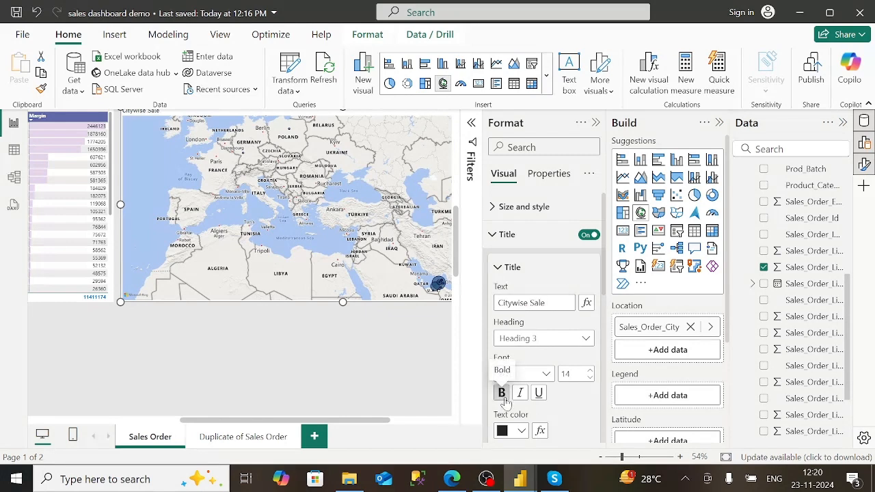
{"action": "left_click", "coordinate": [546, 374]}
{"action": "left_click", "coordinate": [536, 301]}
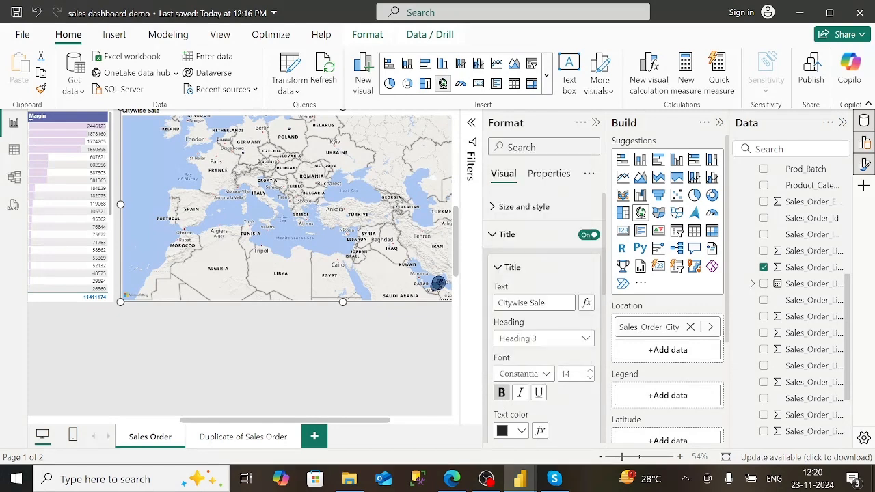
{"action": "left_click", "coordinate": [497, 274]}
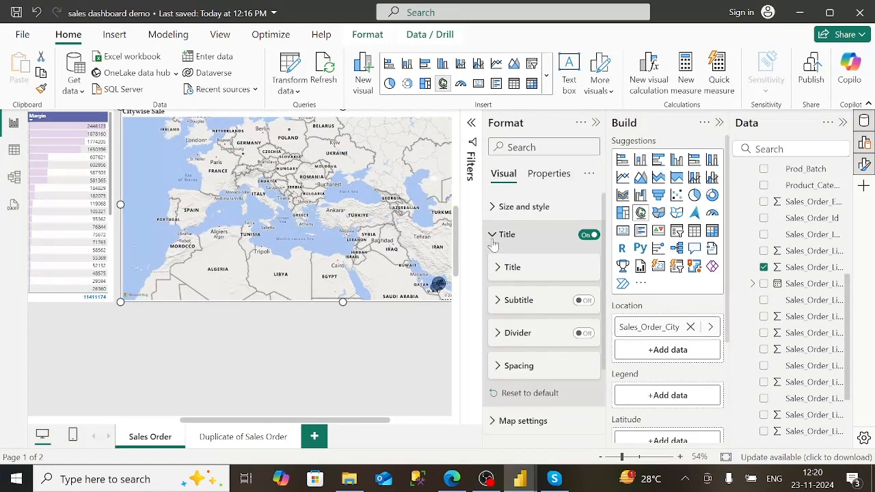
- Review the map's bubble size settings, then close the Format pane
{"action": "scroll", "coordinate": [441, 352], "scroll_direction": "up", "scroll_amount": 2}
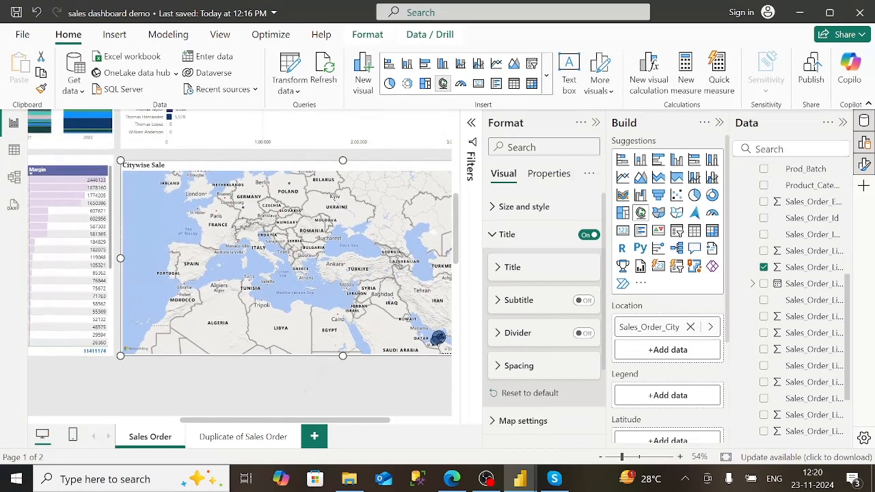
{"action": "left_click", "coordinate": [493, 237]}
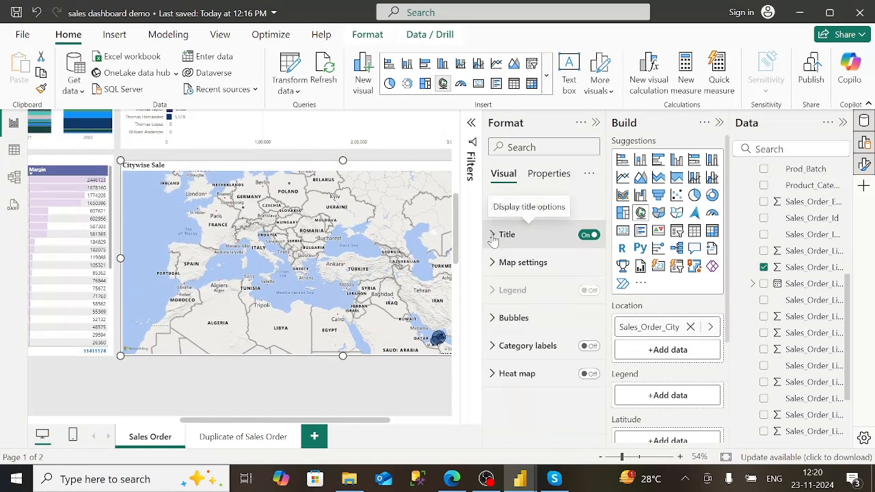
{"action": "left_click", "coordinate": [493, 318]}
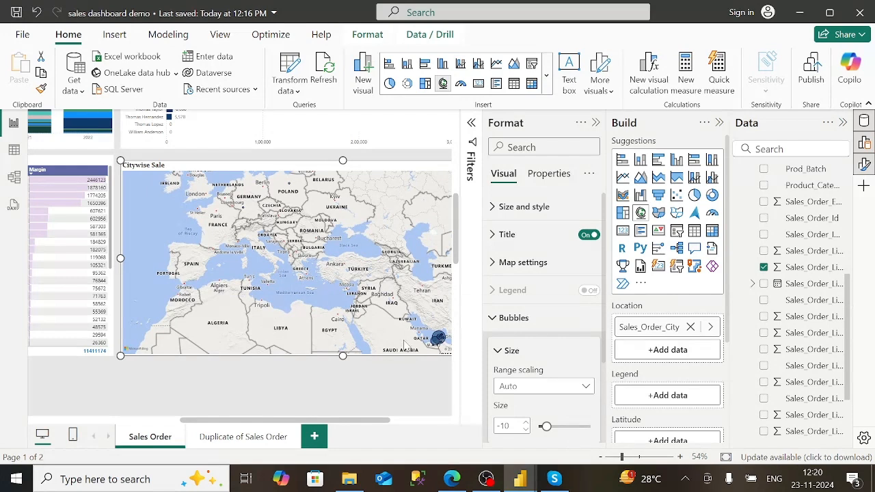
{"action": "left_click", "coordinate": [492, 318]}
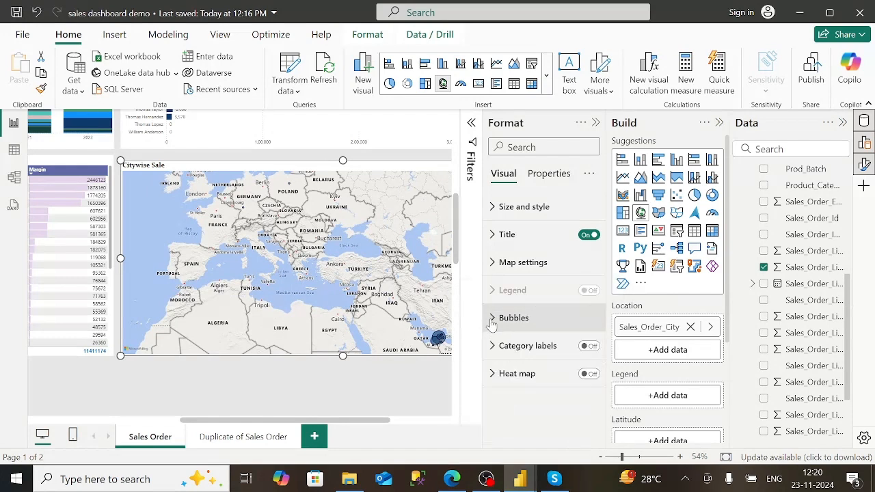
{"action": "left_click", "coordinate": [595, 123]}
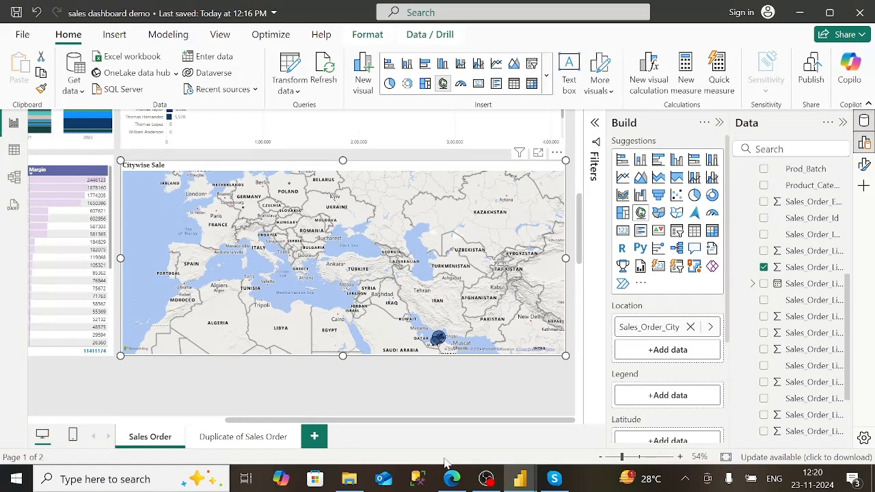
{"action": "left_click", "coordinate": [451, 478]}
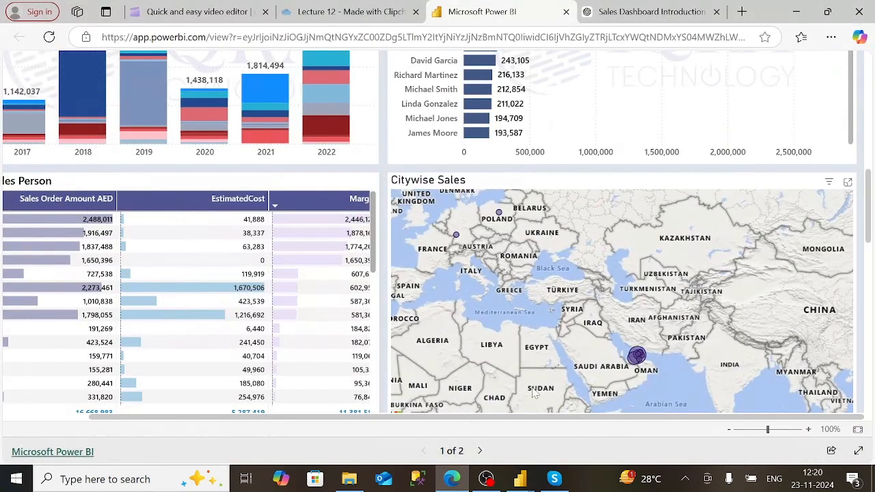
{"action": "scroll", "coordinate": [871, 265], "scroll_direction": "down", "scroll_amount": 5}
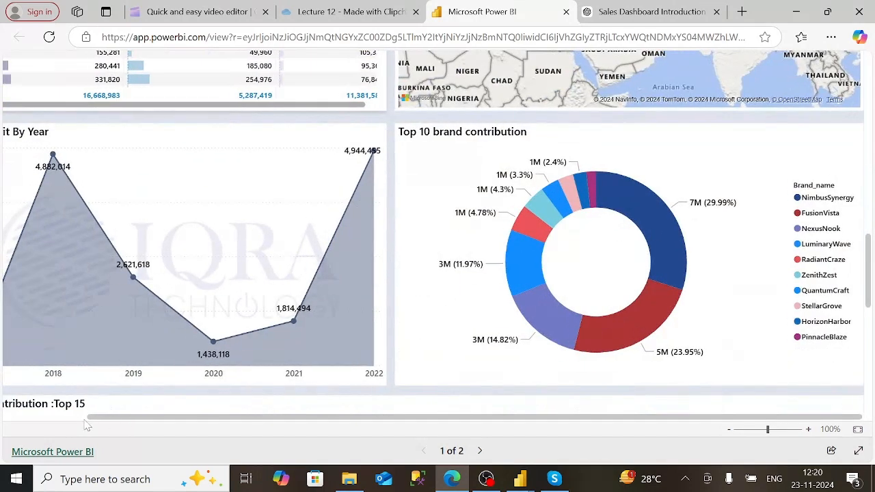
{"action": "left_click_drag", "start_coordinate": [95, 418], "coordinate": [41, 418]}
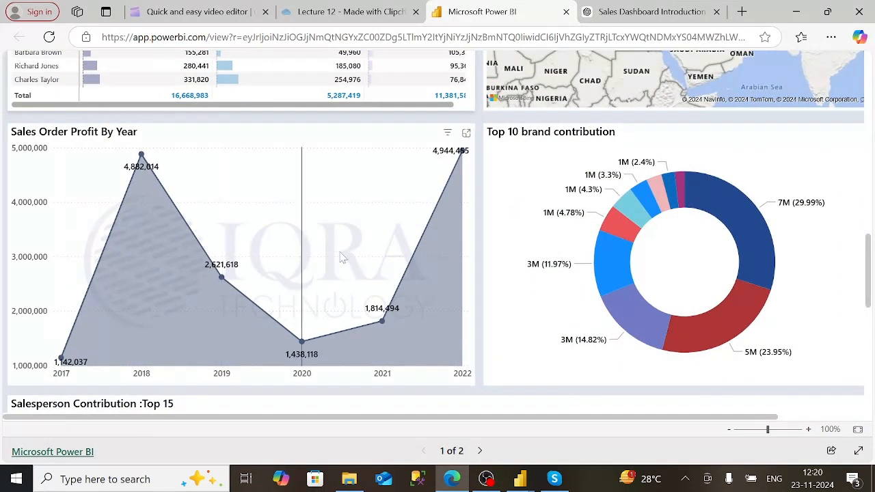
{"action": "mouse_move", "coordinate": [521, 482]}
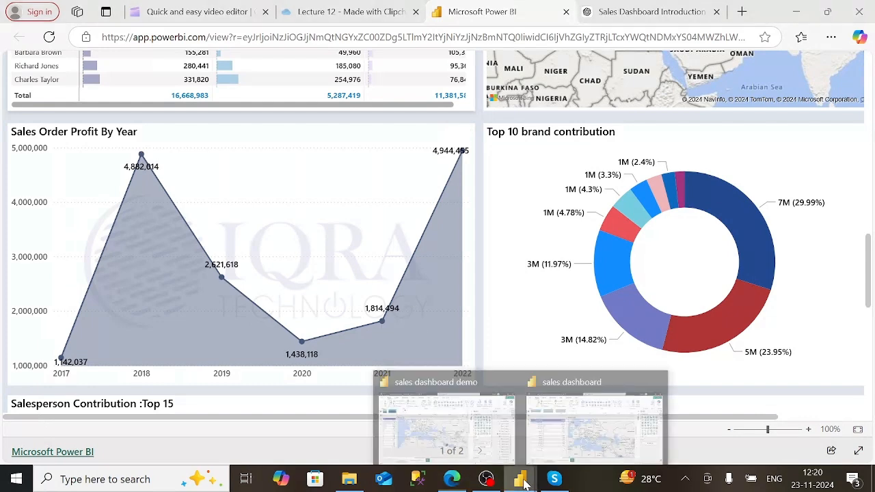
{"action": "left_click", "coordinate": [488, 405]}
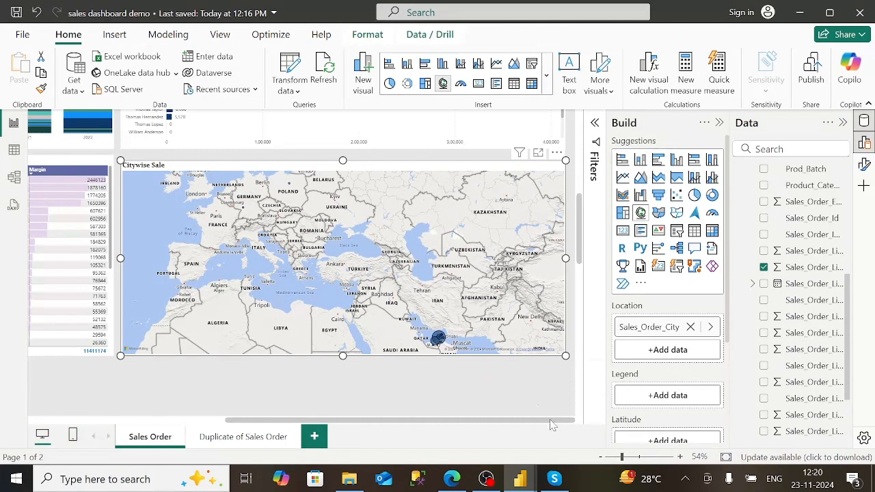
- Widen the map, briefly try it as an area chart, then revert it to a map
{"action": "left_click_drag", "start_coordinate": [552, 421], "coordinate": [271, 419]}
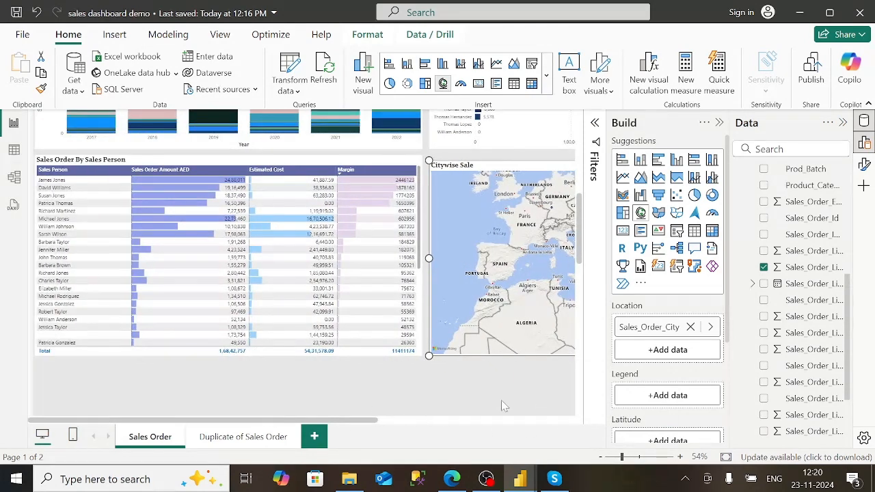
{"action": "scroll", "coordinate": [501, 400], "scroll_direction": "down", "scroll_amount": 5}
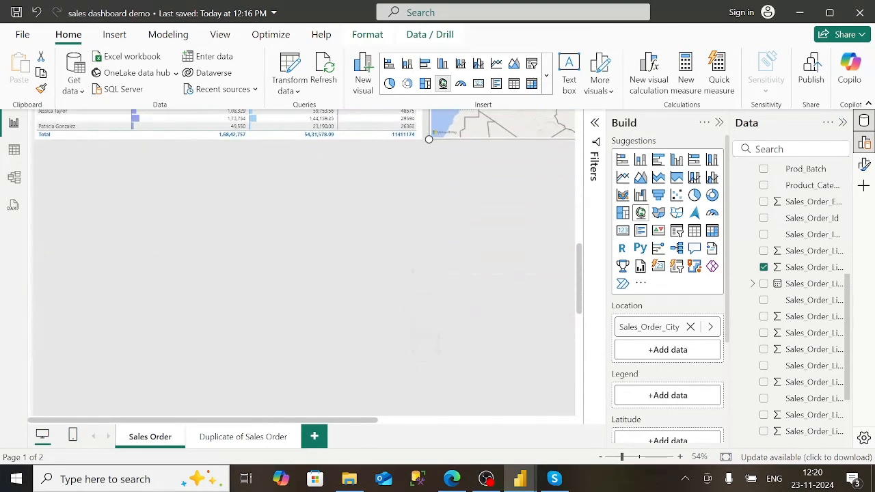
{"action": "left_click", "coordinate": [641, 182]}
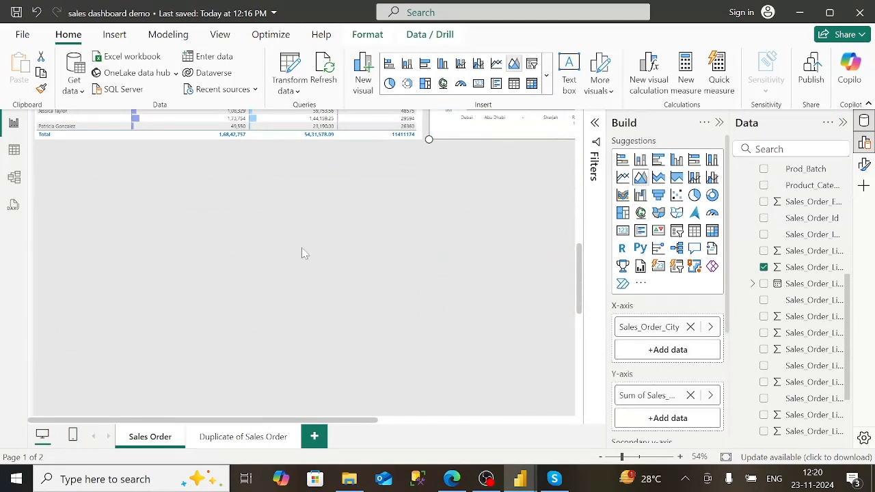
{"action": "left_click", "coordinate": [642, 216]}
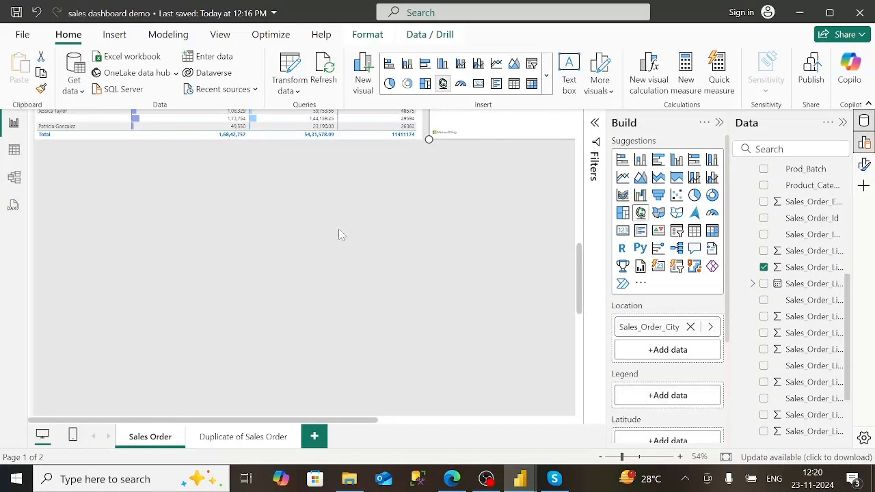
- Place a new empty area chart just beneath the sales-person table
{"action": "left_click", "coordinate": [341, 234]}
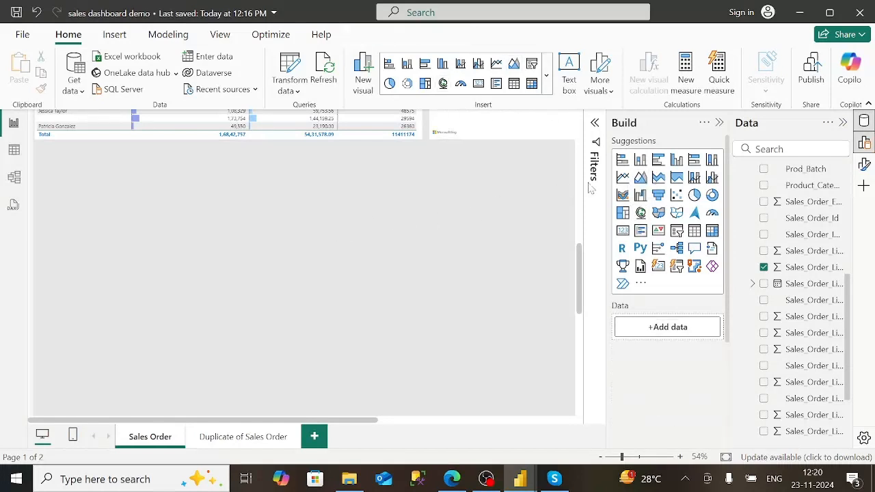
{"action": "left_click", "coordinate": [640, 179]}
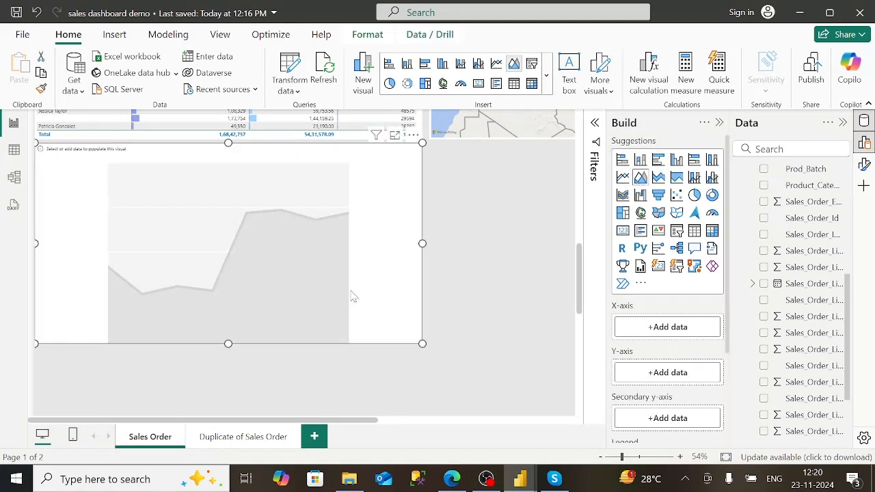
{"action": "left_click_drag", "start_coordinate": [339, 335], "coordinate": [322, 296]}
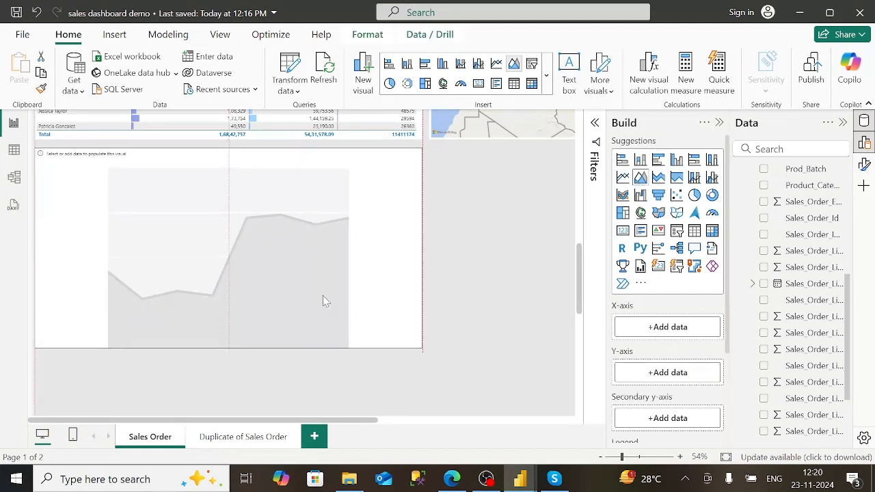
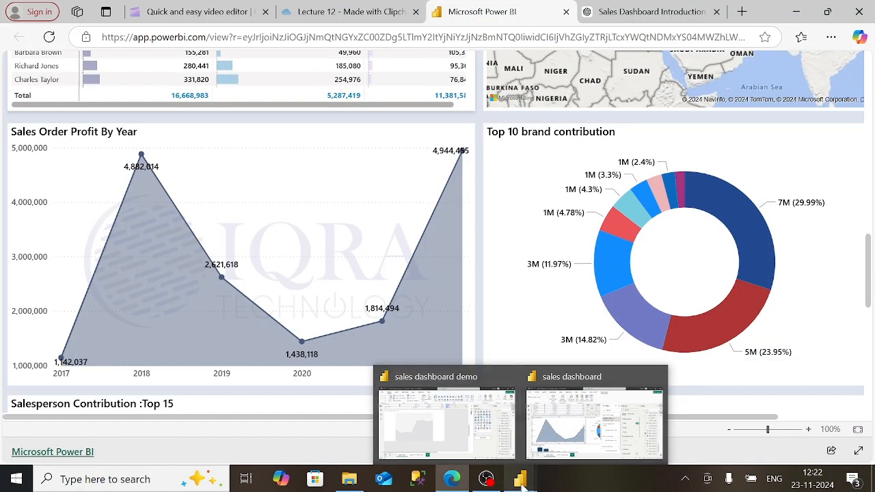
- Put Creation_Date on the area chart's x-axis, keeping only the Year level
{"action": "left_click", "coordinate": [447, 418]}
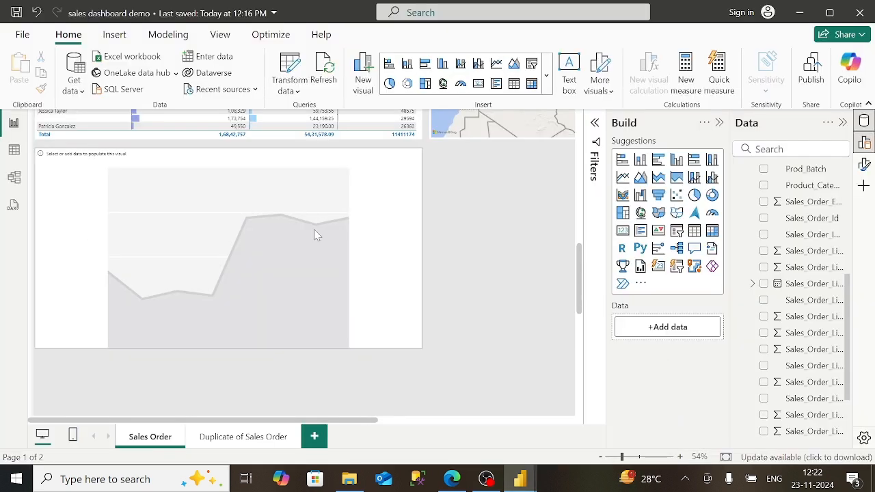
{"action": "scroll", "coordinate": [851, 216], "scroll_direction": "up", "scroll_amount": 5}
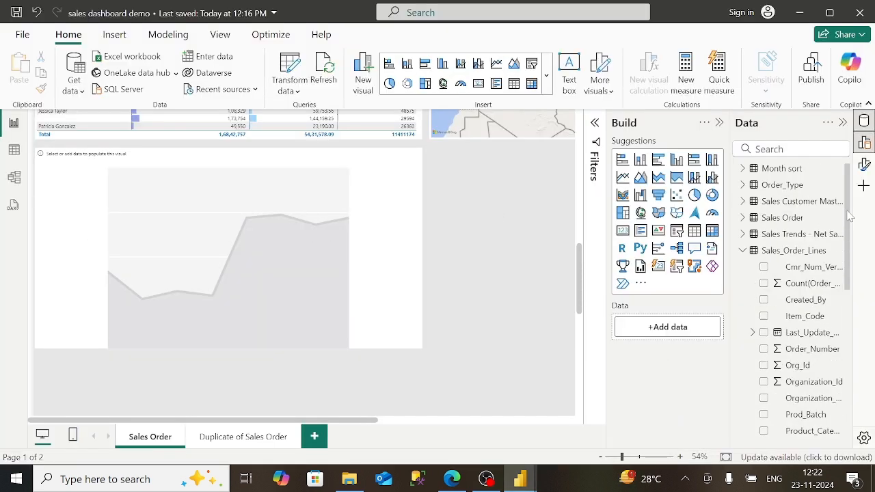
{"action": "left_click", "coordinate": [743, 218]}
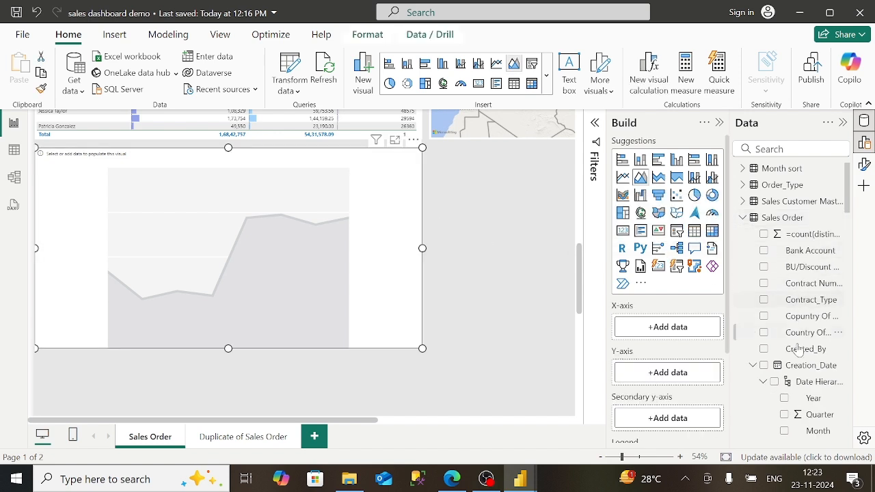
{"action": "left_click_drag", "start_coordinate": [803, 368], "coordinate": [684, 327]}
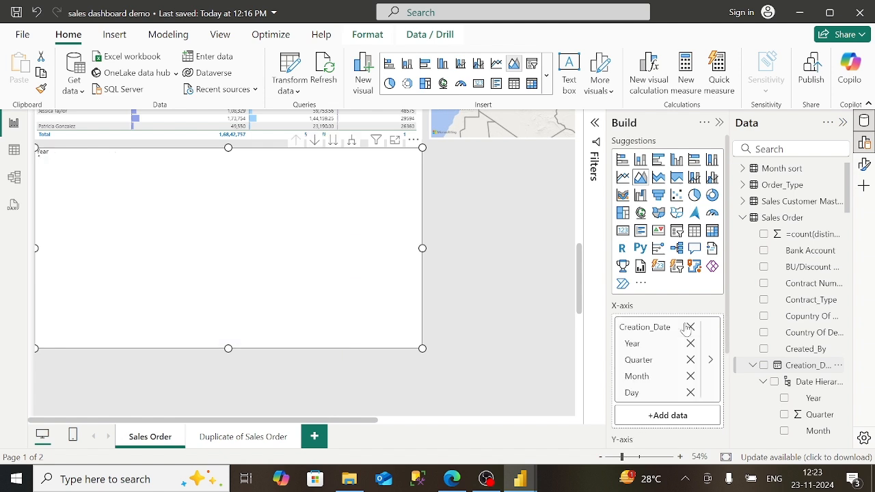
{"action": "left_click", "coordinate": [690, 360]}
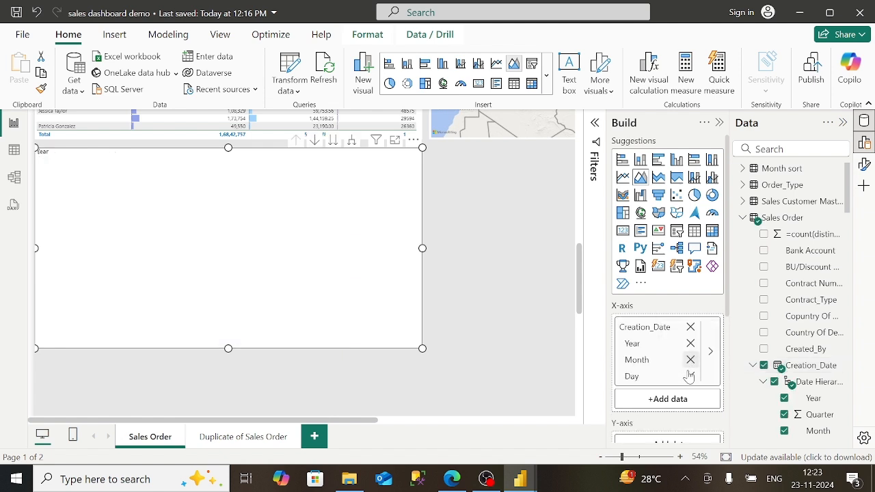
{"action": "left_click", "coordinate": [691, 376]}
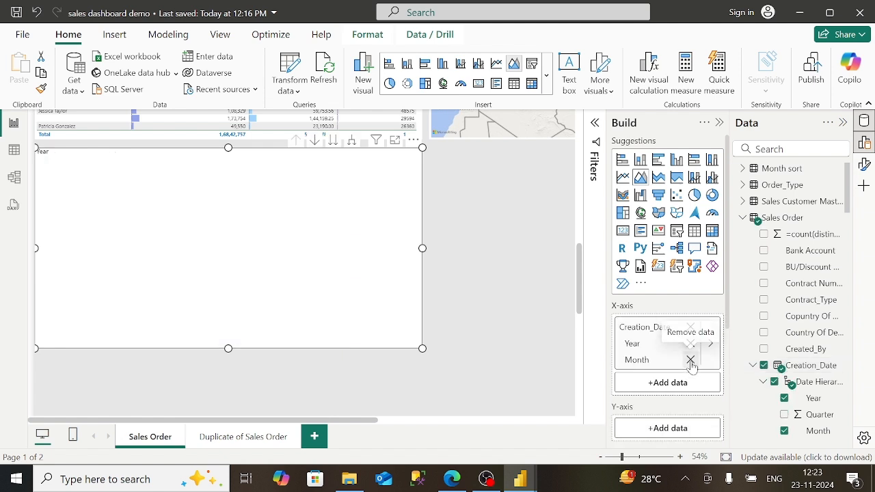
{"action": "left_click", "coordinate": [691, 360]}
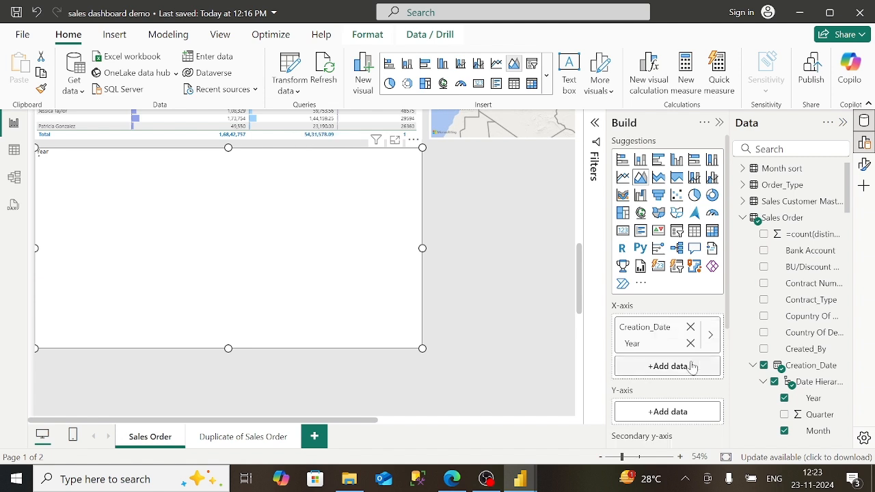
- Plot the sum of Sales_Order_Line_Amount_AED on the y-axis
{"action": "left_click", "coordinate": [744, 219]}
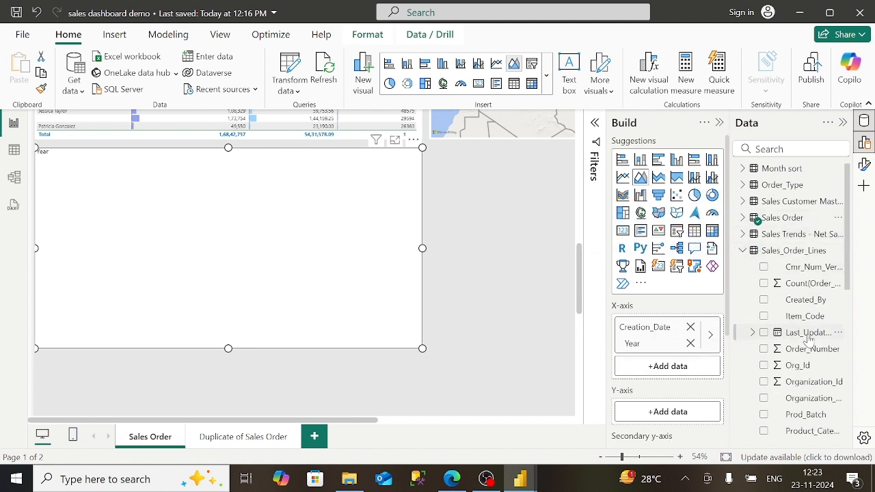
{"action": "scroll", "coordinate": [806, 355], "scroll_direction": "down", "scroll_amount": 5}
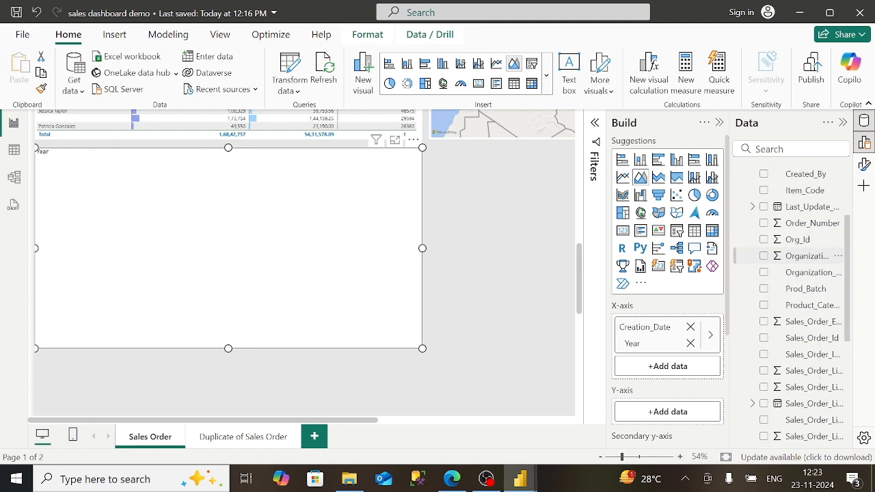
{"action": "left_click_drag", "start_coordinate": [810, 342], "coordinate": [656, 412]}
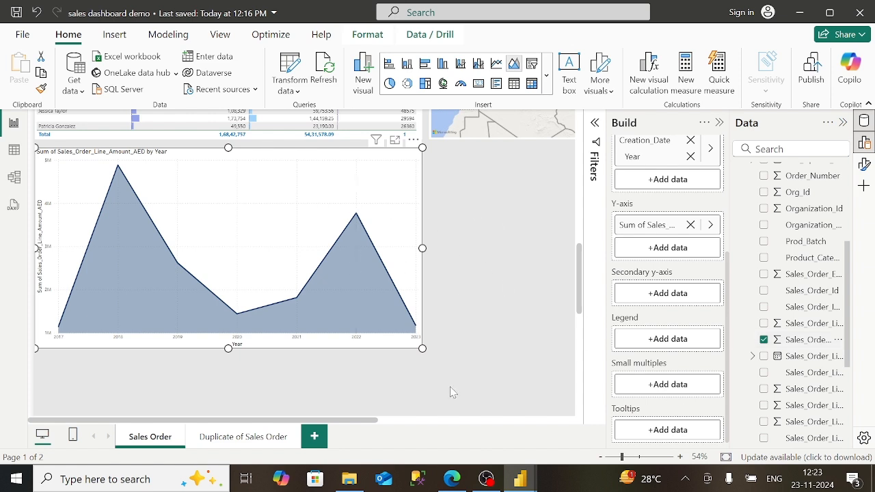
- Glance at the published report for reference, then return to the desktop report
{"action": "mouse_move", "coordinate": [452, 479]}
{"action": "left_click", "coordinate": [428, 427]}
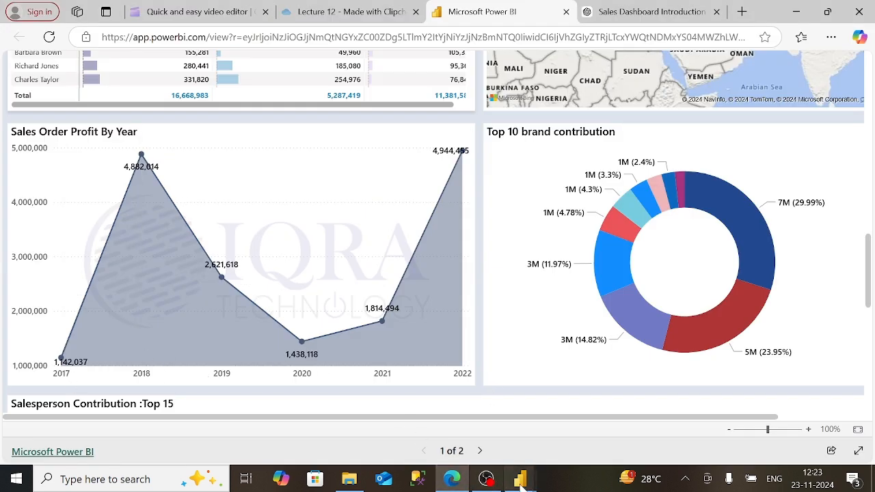
{"action": "mouse_move", "coordinate": [518, 480]}
{"action": "left_click", "coordinate": [438, 403]}
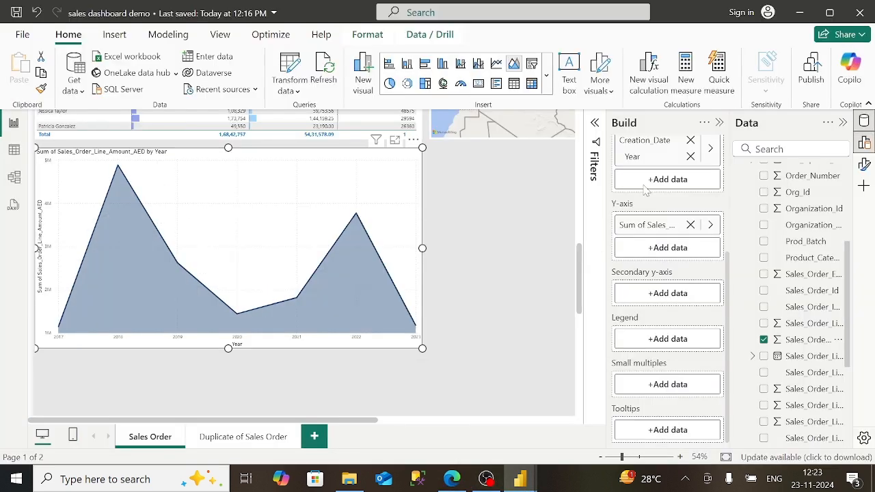
- Set a basic Creation_Date Year filter including all years except 2023
{"action": "left_click", "coordinate": [595, 123]}
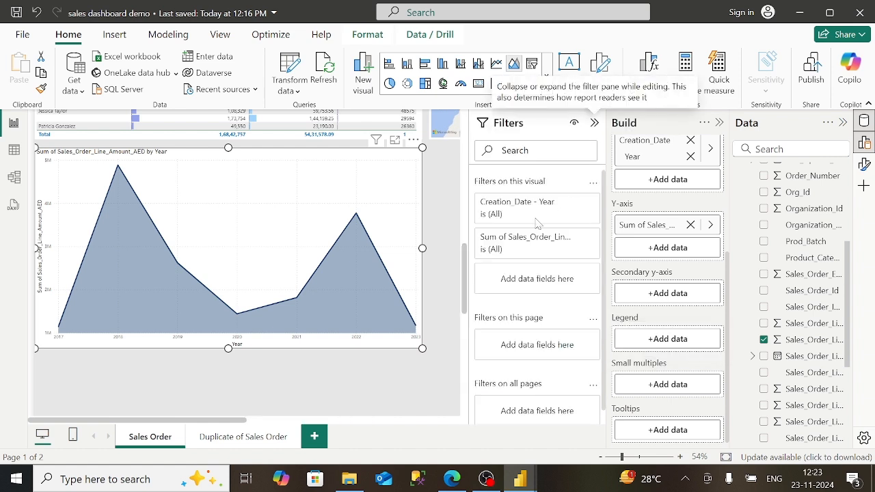
{"action": "left_click", "coordinate": [572, 205]}
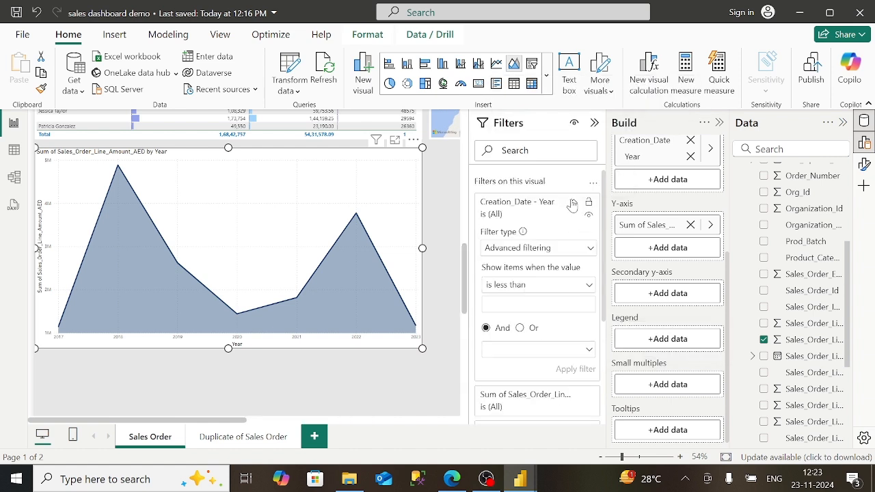
{"action": "left_click", "coordinate": [532, 249]}
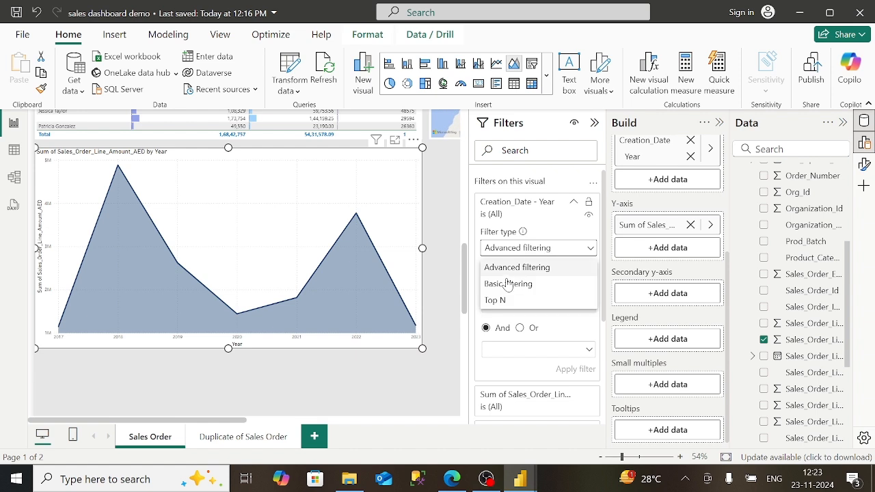
{"action": "left_click", "coordinate": [504, 286]}
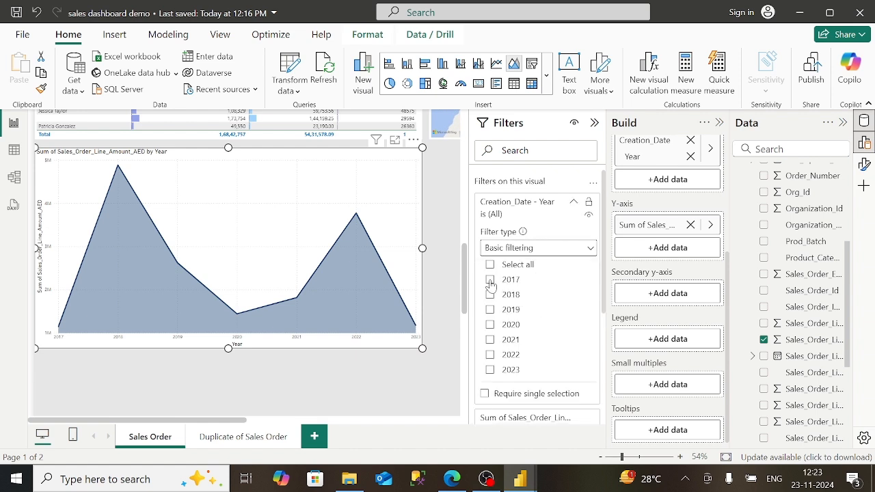
{"action": "left_click", "coordinate": [491, 280]}
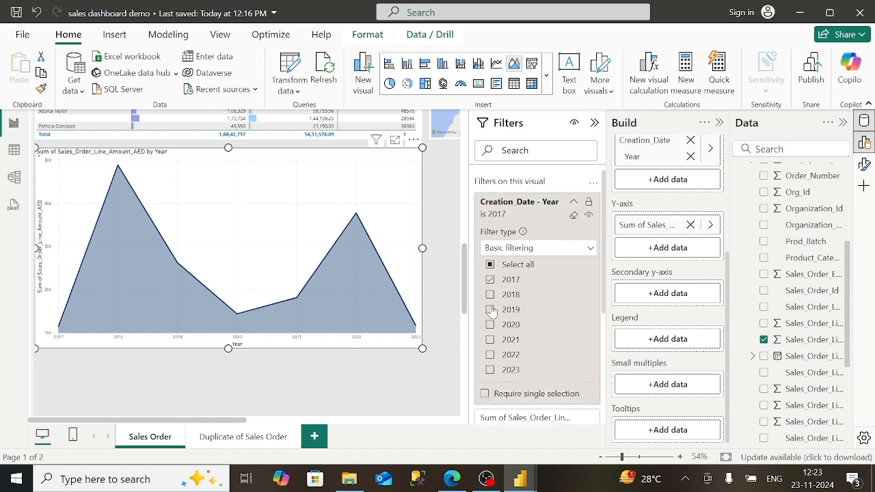
{"action": "left_click", "coordinate": [491, 266]}
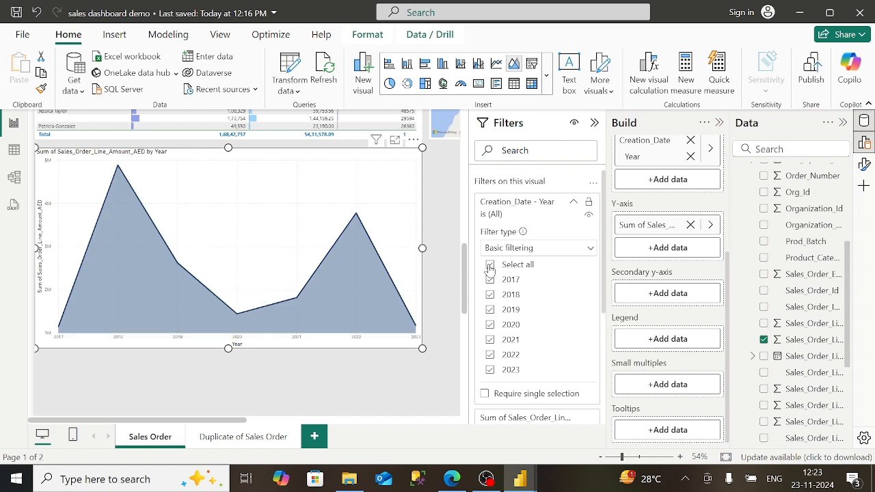
{"action": "left_click", "coordinate": [490, 370]}
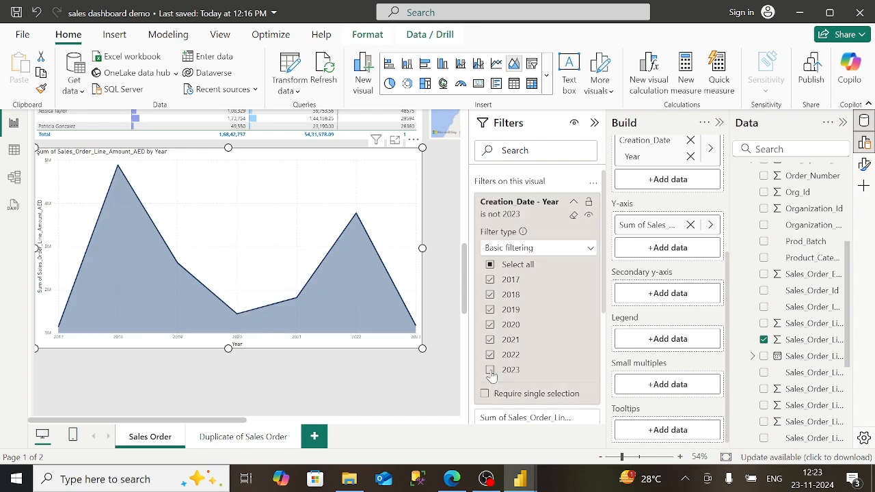
{"action": "left_click", "coordinate": [573, 206]}
{"action": "left_click", "coordinate": [594, 125]}
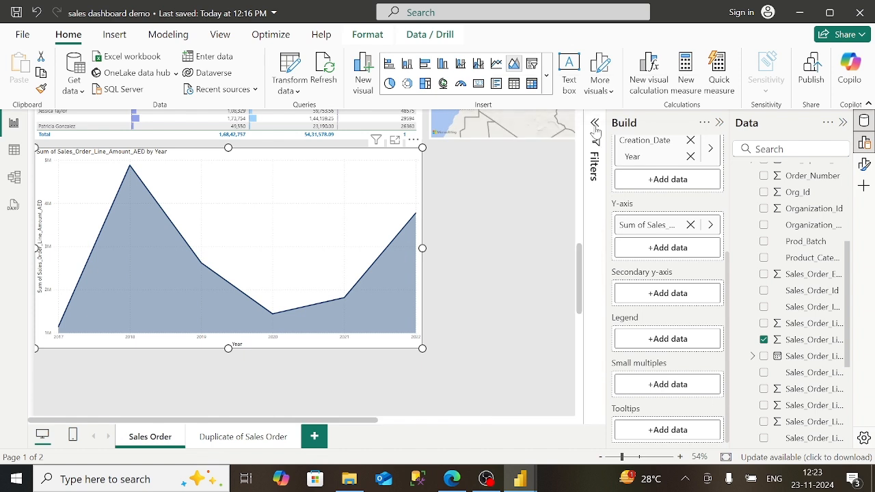
- Retitle the area chart "Sales Order Profit By Year"
{"action": "left_click", "coordinate": [864, 165]}
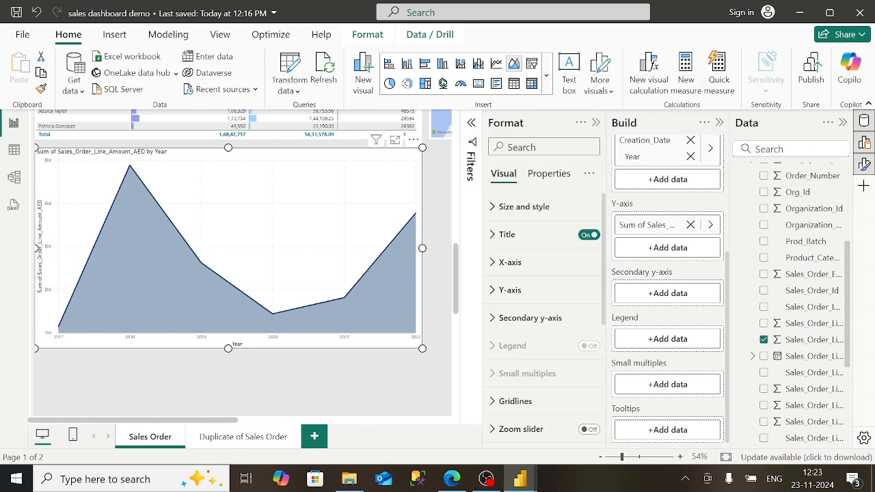
{"action": "left_click", "coordinate": [556, 240]}
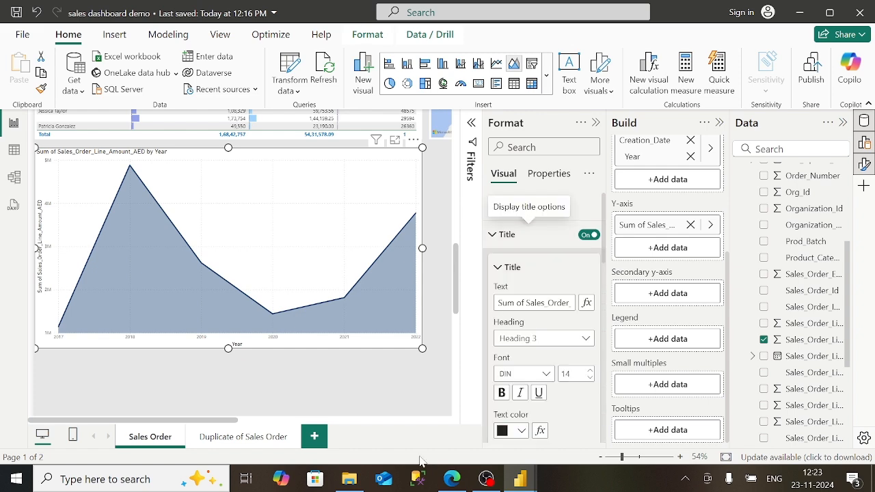
{"action": "left_click", "coordinate": [451, 480]}
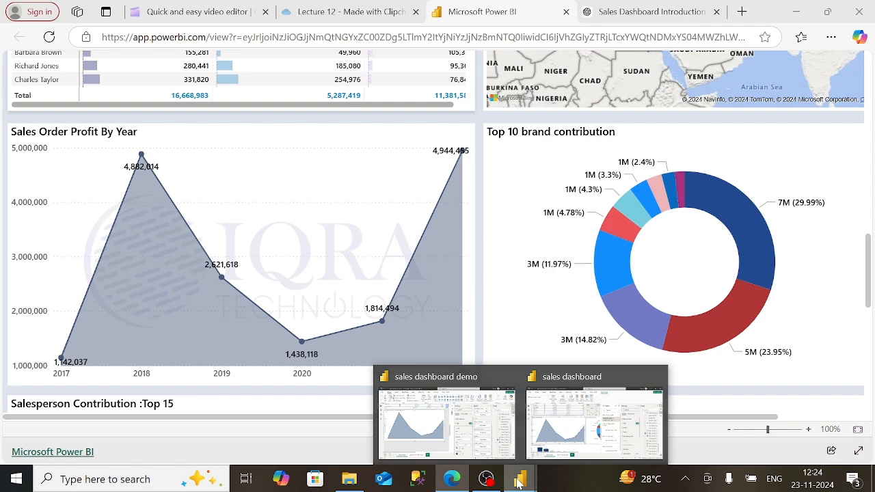
{"action": "left_click", "coordinate": [520, 479]}
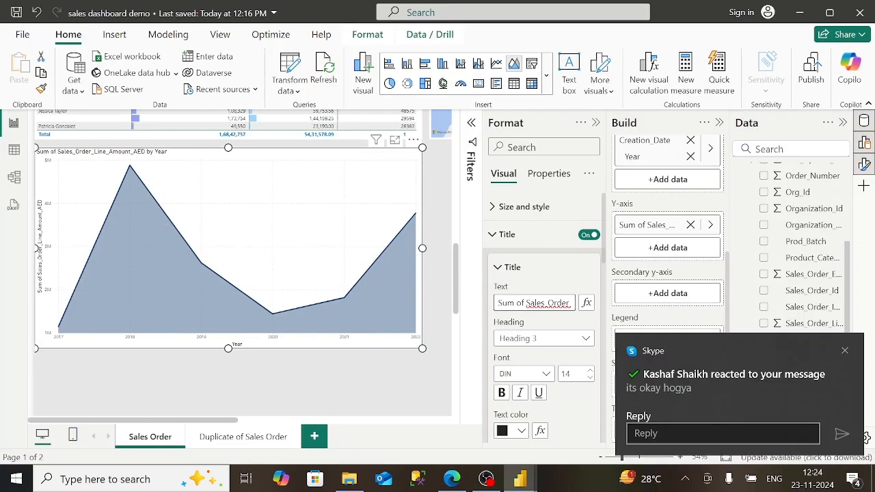
{"action": "left_click", "coordinate": [528, 306]}
{"action": "key", "text": "BackSpace"}
{"action": "key", "text": "BackSpace"}
{"action": "key", "text": "BackSpace"}
{"action": "key", "text": "BackSpace"}
{"action": "key", "text": "BackSpace"}
{"action": "key", "text": "BackSpace"}
{"action": "key", "text": "BackSpace"}
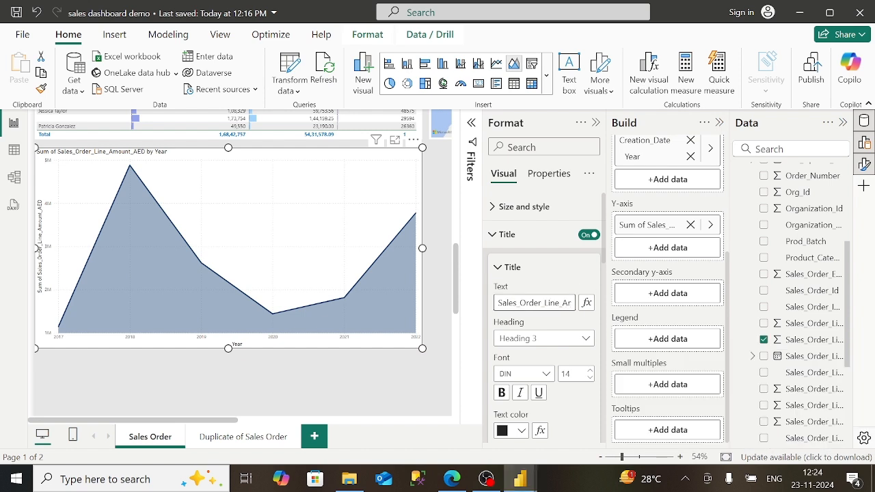
{"action": "key", "text": "BackSpace"}
{"action": "key", "text": "Right"}
{"action": "key", "text": "Right"}
{"action": "key", "text": "Right"}
{"action": "key", "text": "Right"}
{"action": "key", "text": "Right"}
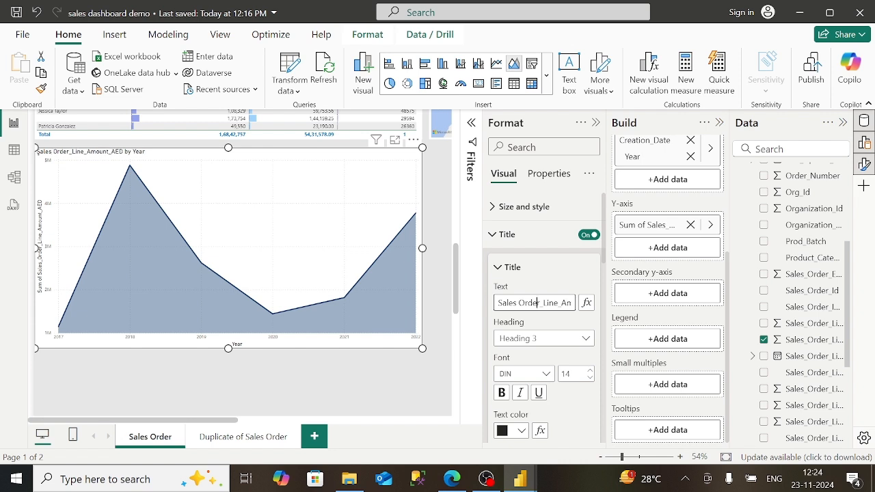
{"action": "key", "text": "Delete"}
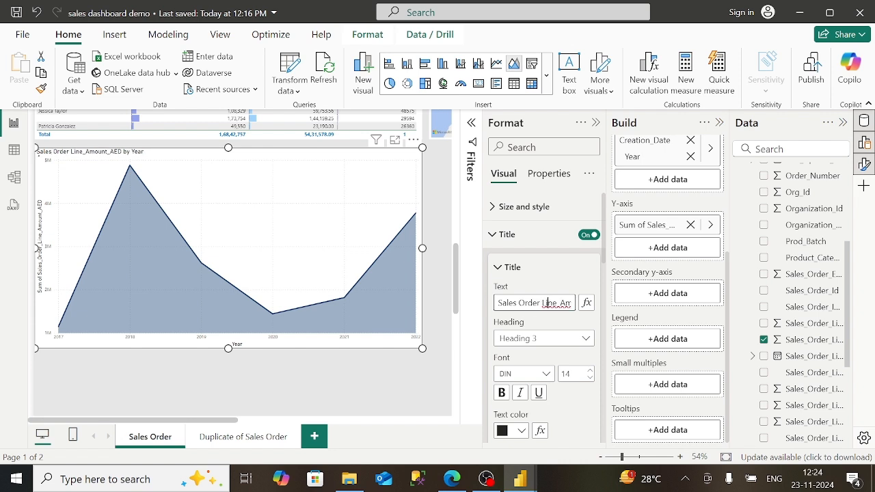
{"action": "key", "text": "Right"}
{"action": "key", "text": "Right"}
{"action": "key", "text": "Right"}
{"action": "key", "text": "Right"}
{"action": "key", "text": "Right"}
{"action": "key", "text": "Right"}
{"action": "key", "text": "Right"}
{"action": "key", "text": "Right"}
{"action": "key", "text": "Right"}
{"action": "key", "text": "Right"}
{"action": "key", "text": "Right"}
{"action": "key", "text": "Right"}
{"action": "key", "text": "Right"}
{"action": "key", "text": "Right"}
{"action": "key", "text": "Right"}
{"action": "key", "text": "Right"}
{"action": "key", "text": "Right"}
{"action": "key", "text": "Right"}
{"action": "key", "text": "Right"}
{"action": "key", "text": "Right"}
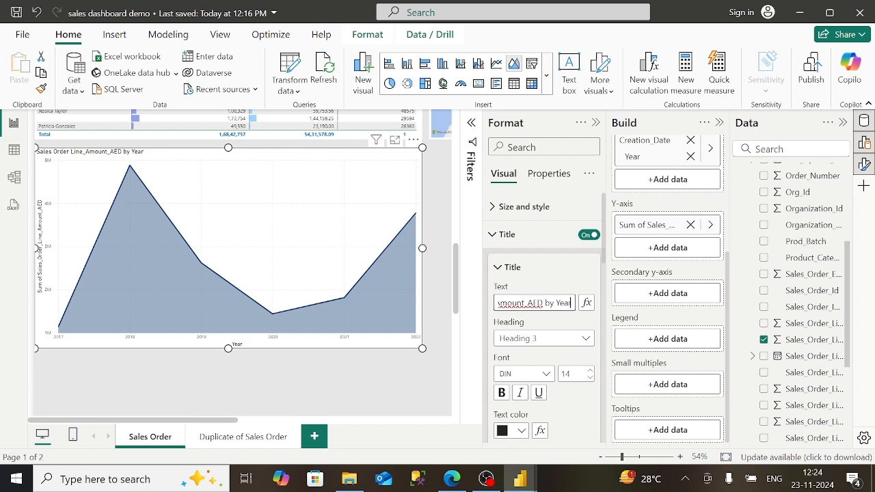
{"action": "key", "text": "Home"}
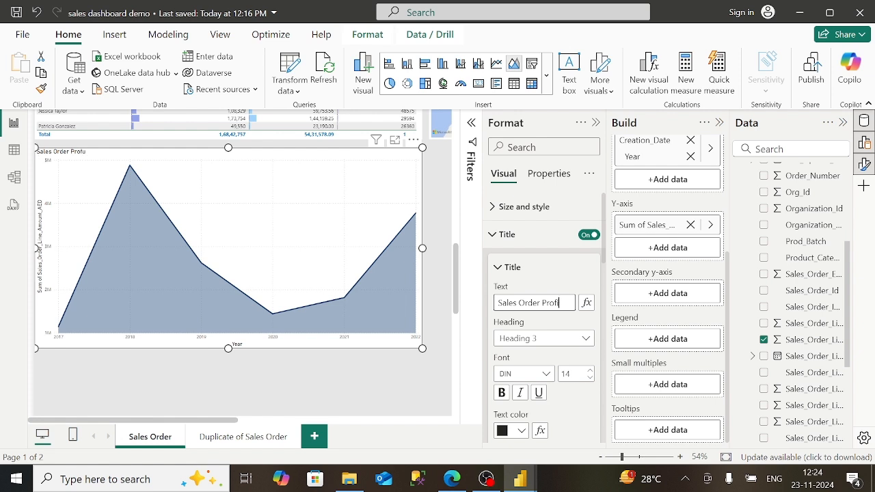
{"action": "type", "text": "byy"}
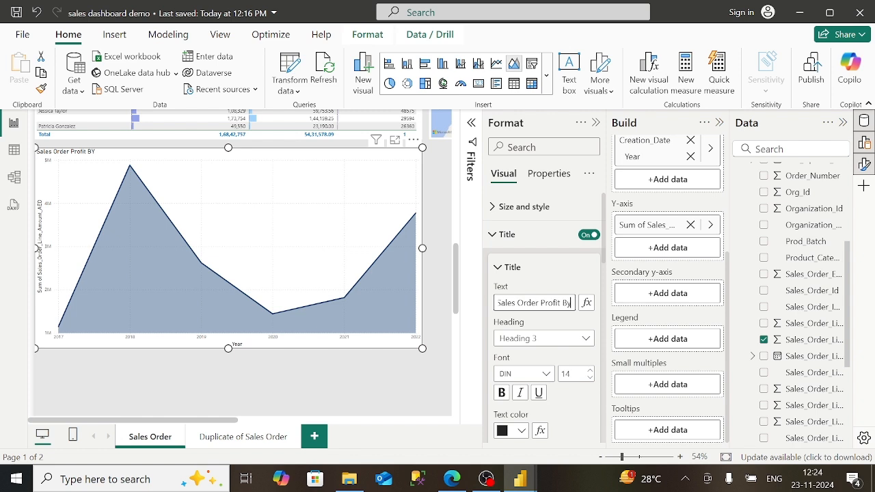
{"action": "type", "text": " Year"}
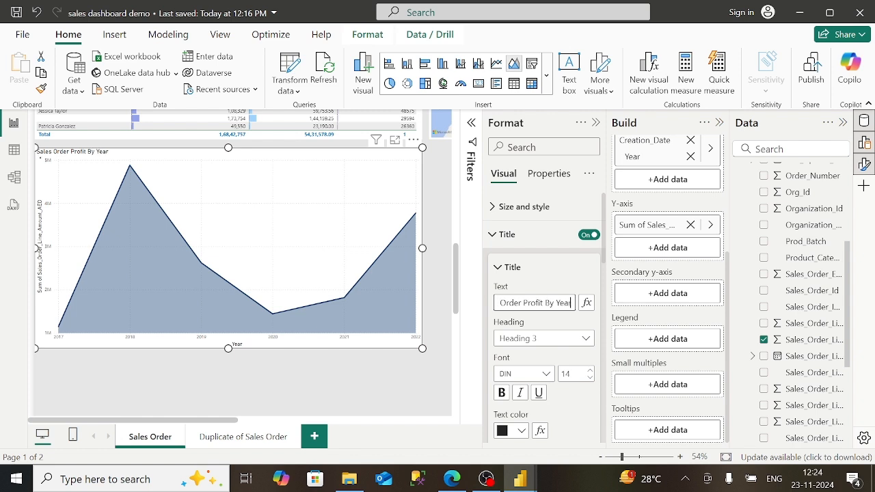
- Make the title bold in the Constantia font
{"action": "left_click", "coordinate": [502, 393]}
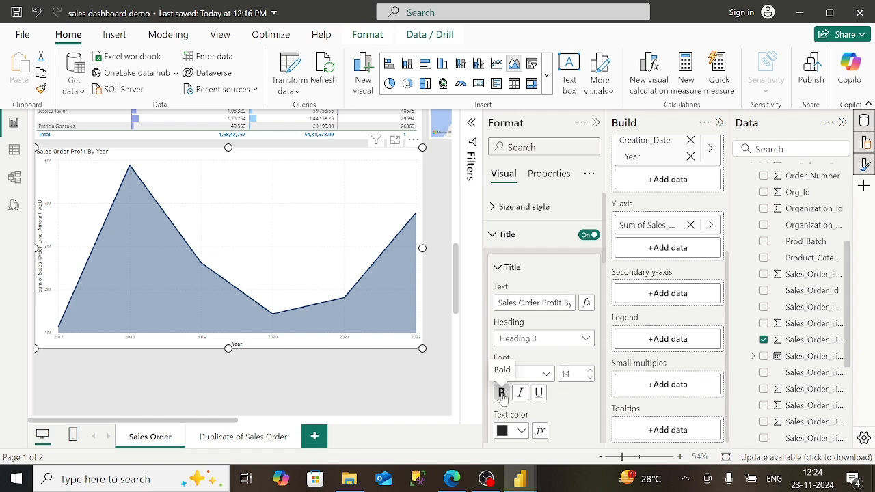
{"action": "left_click", "coordinate": [547, 374]}
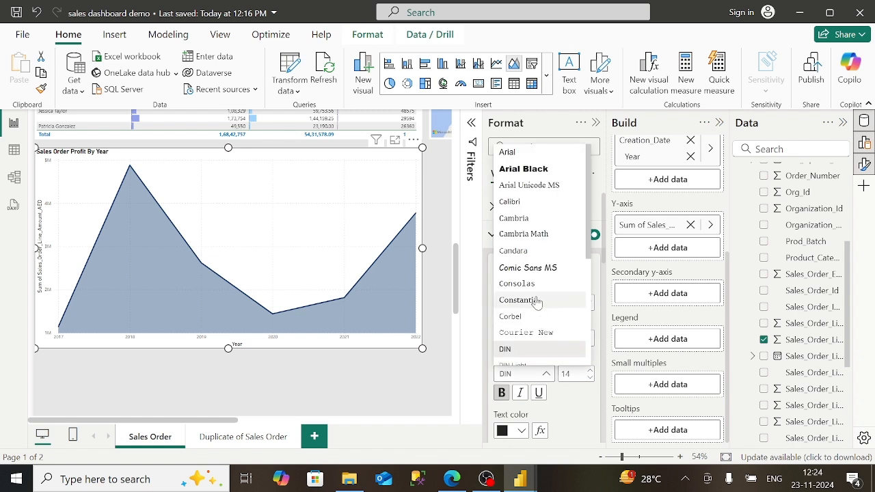
{"action": "left_click", "coordinate": [537, 303]}
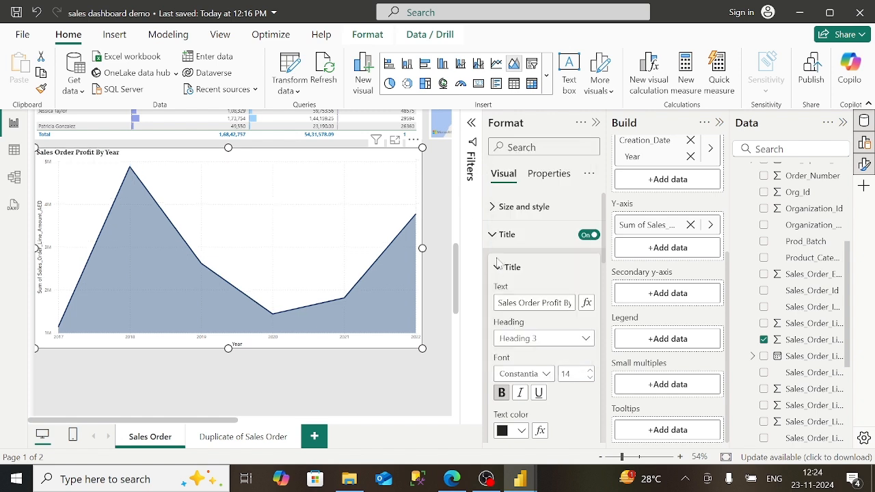
{"action": "left_click", "coordinate": [491, 235]}
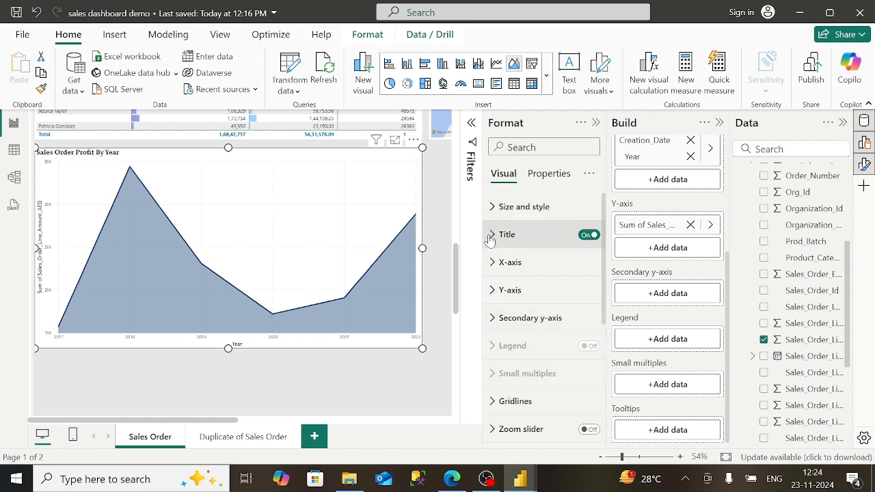
- Turn off the y-axis title and set the y-axis display units to None
{"action": "left_click", "coordinate": [491, 294]}
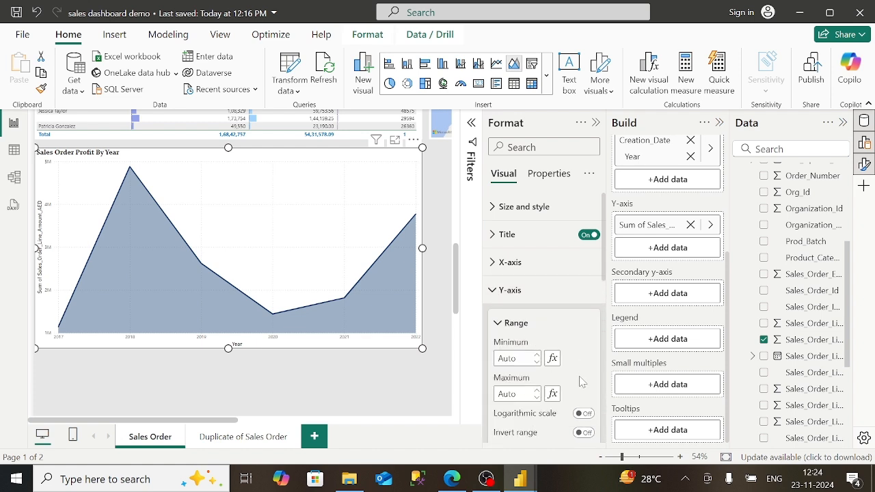
{"action": "scroll", "coordinate": [580, 382], "scroll_direction": "down", "scroll_amount": 3}
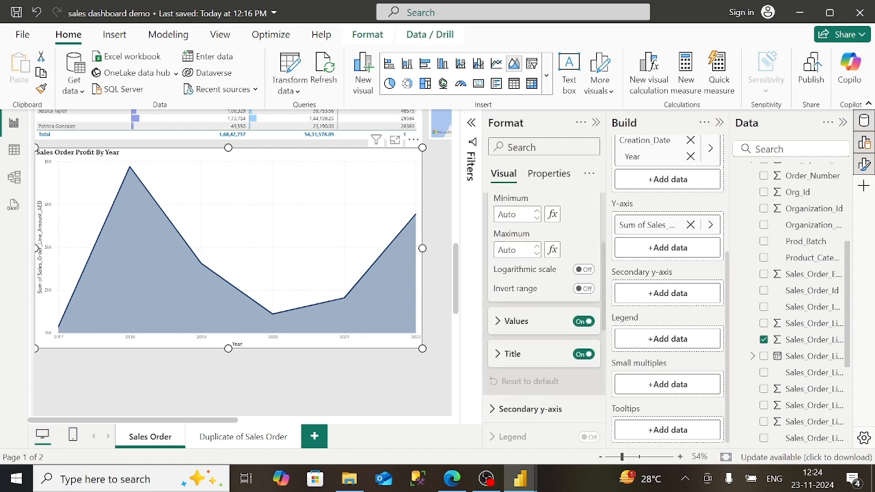
{"action": "left_click", "coordinate": [582, 353]}
{"action": "left_click", "coordinate": [505, 319]}
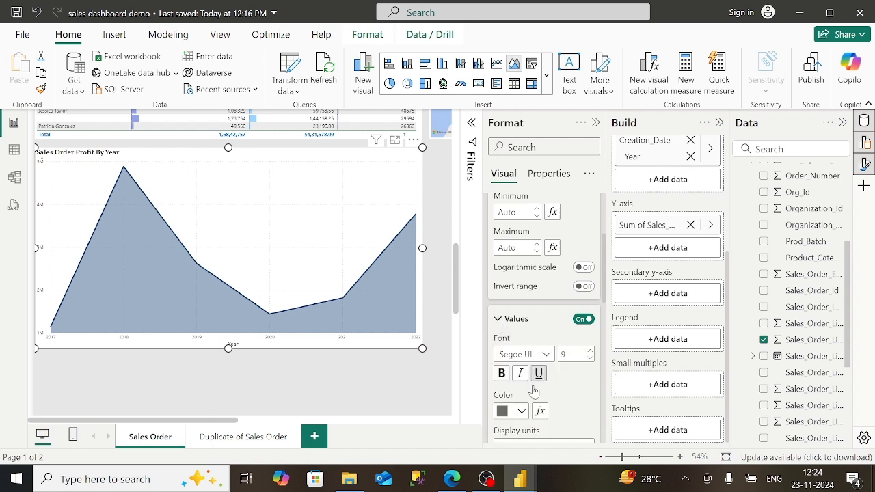
{"action": "scroll", "coordinate": [577, 401], "scroll_direction": "down", "scroll_amount": 2}
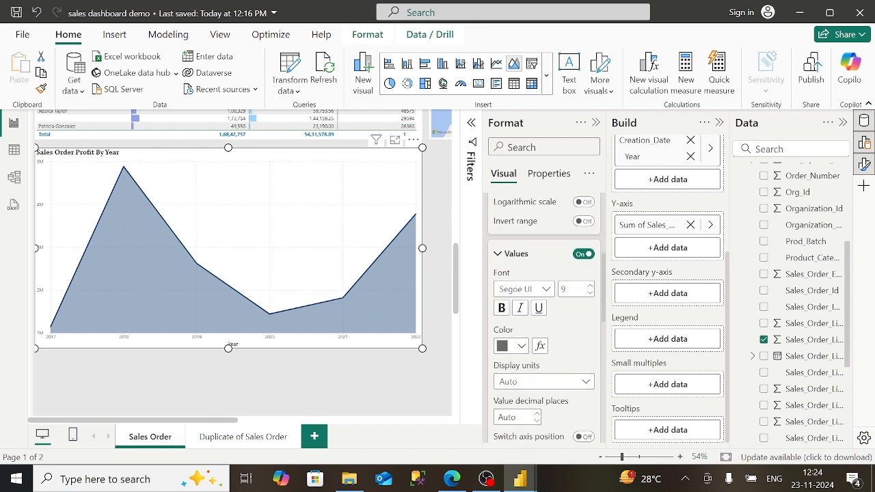
{"action": "left_click", "coordinate": [534, 387]}
{"action": "left_click", "coordinate": [538, 301]}
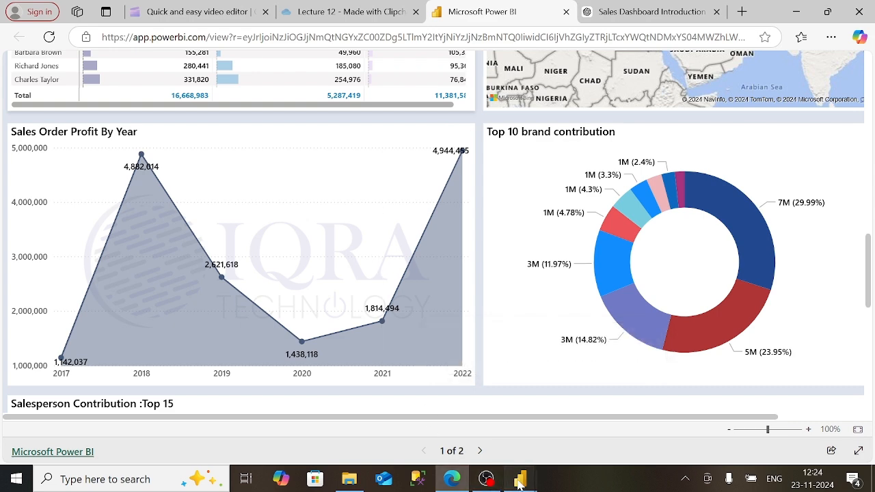
{"action": "mouse_move", "coordinate": [520, 481]}
{"action": "left_click", "coordinate": [497, 443]}
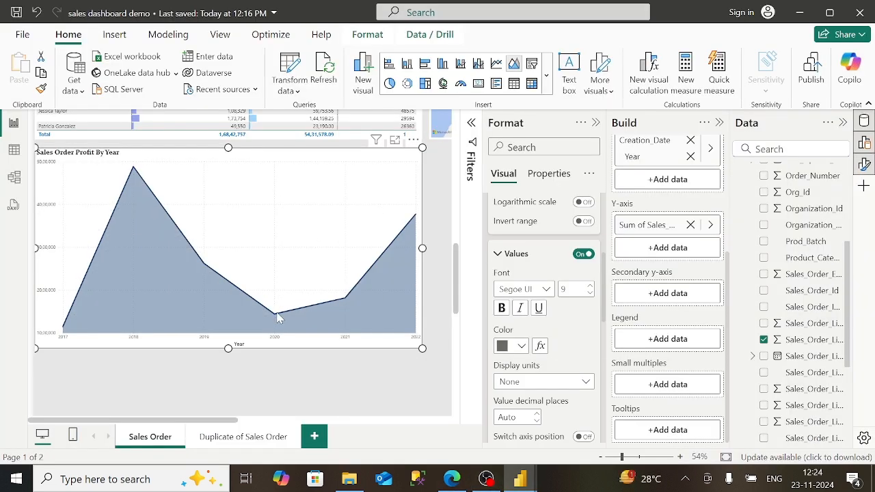
{"action": "left_click", "coordinate": [498, 255]}
- Turn markers on and look over the marker and secondary y-axis settings
{"action": "scroll", "coordinate": [594, 353], "scroll_direction": "down", "scroll_amount": 4}
{"action": "left_click", "coordinate": [589, 352]}
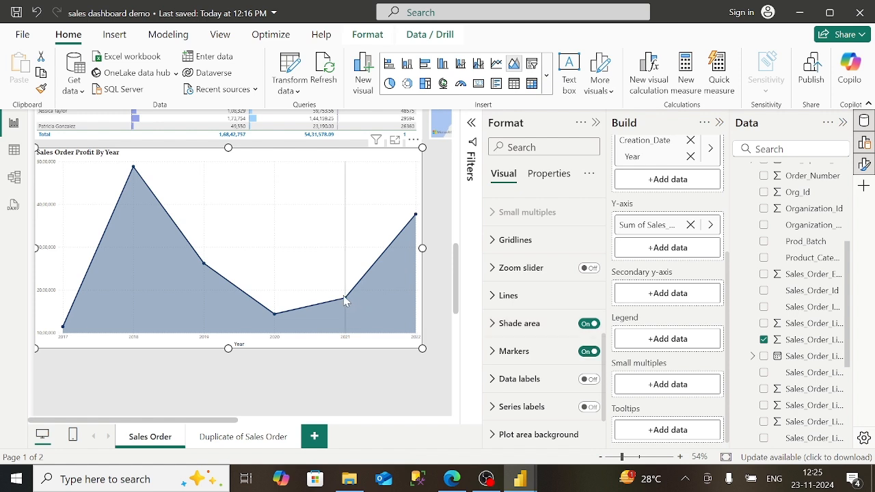
{"action": "left_click", "coordinate": [506, 352]}
{"action": "scroll", "coordinate": [544, 308], "scroll_direction": "down", "scroll_amount": 5}
{"action": "scroll", "coordinate": [544, 307], "scroll_direction": "up", "scroll_amount": 4}
{"action": "scroll", "coordinate": [544, 318], "scroll_direction": "down", "scroll_amount": 10}
{"action": "scroll", "coordinate": [544, 318], "scroll_direction": "up", "scroll_amount": 2}
{"action": "left_click", "coordinate": [529, 387]}
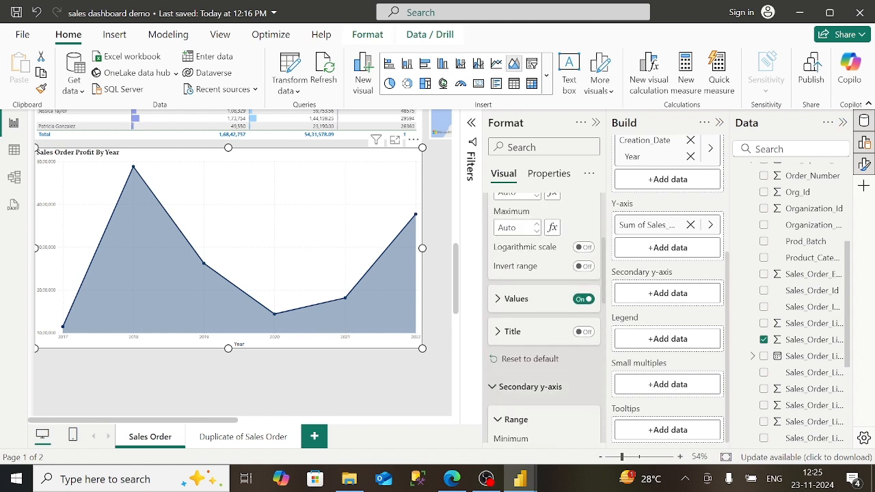
{"action": "scroll", "coordinate": [545, 318], "scroll_direction": "down", "scroll_amount": 4}
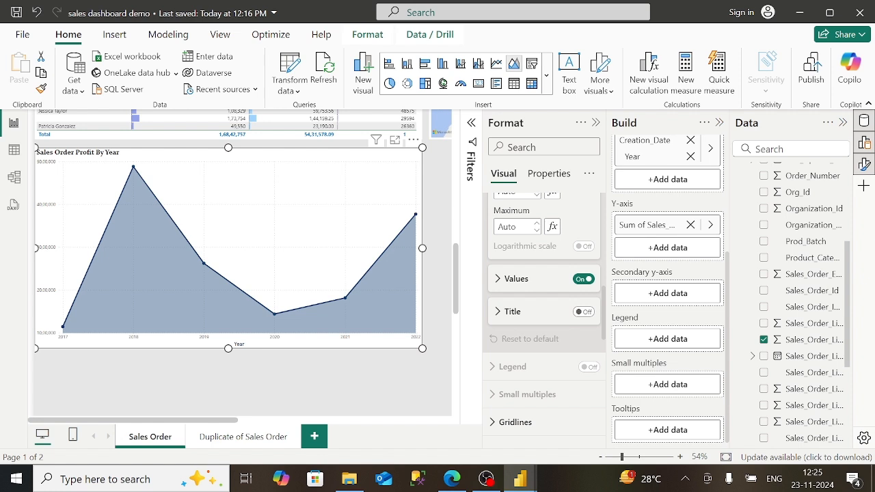
{"action": "scroll", "coordinate": [544, 318], "scroll_direction": "up", "scroll_amount": 1}
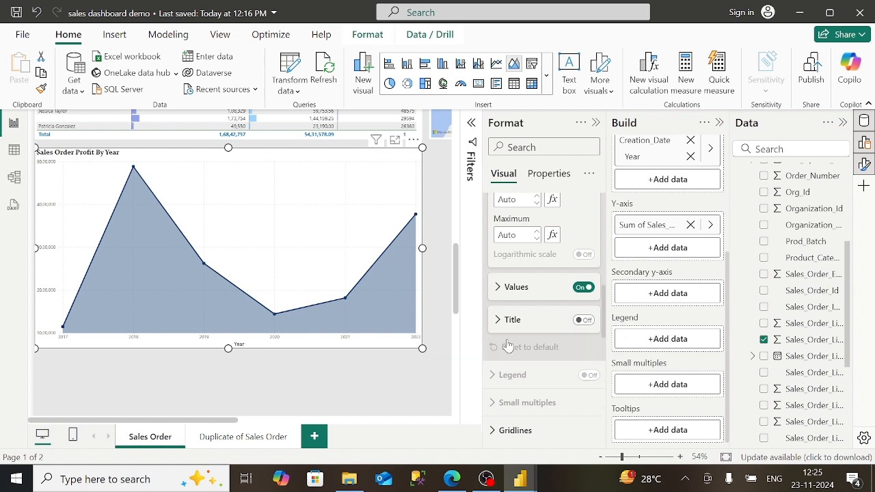
{"action": "scroll", "coordinate": [544, 318], "scroll_direction": "up", "scroll_amount": 5}
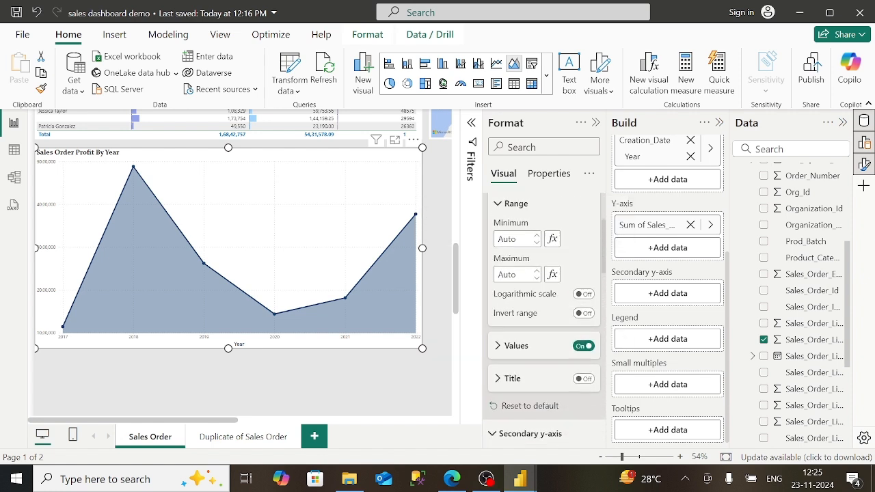
{"action": "left_click", "coordinate": [510, 274]}
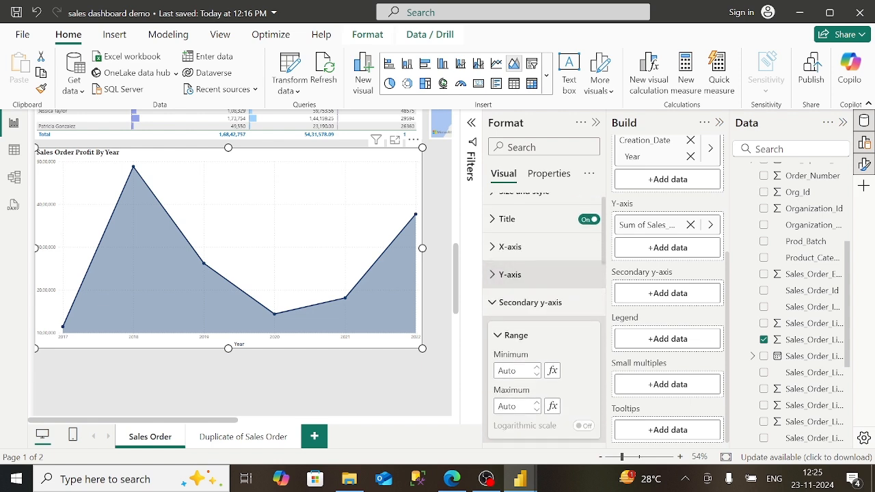
{"action": "left_click", "coordinate": [530, 303]}
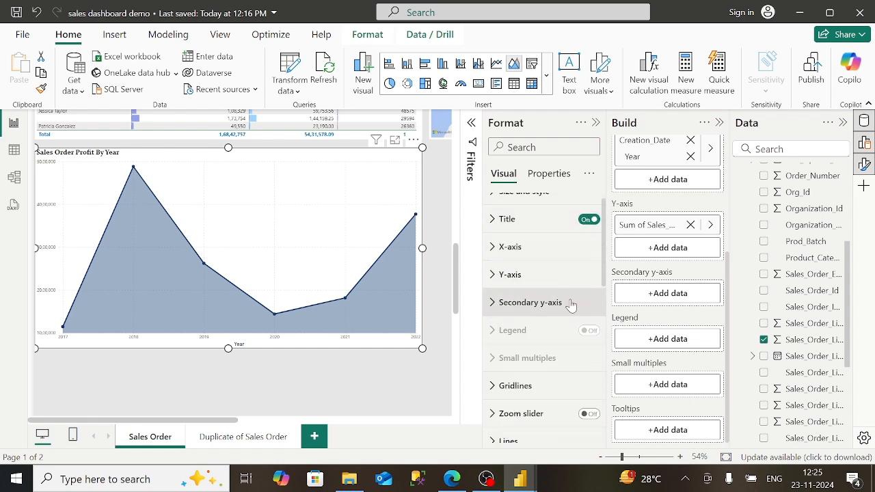
- Briefly review the General data format options, then go back to Visual settings
{"action": "left_click", "coordinate": [549, 174]}
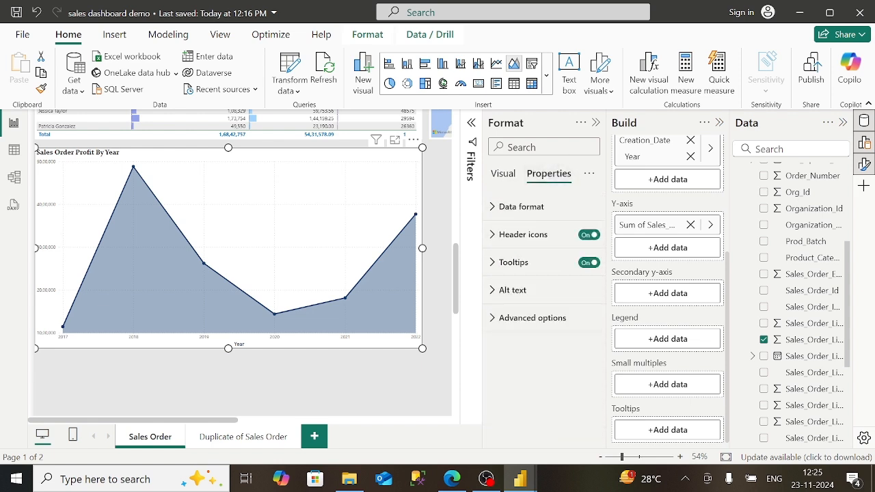
{"action": "left_click", "coordinate": [502, 212]}
{"action": "left_click", "coordinate": [493, 210]}
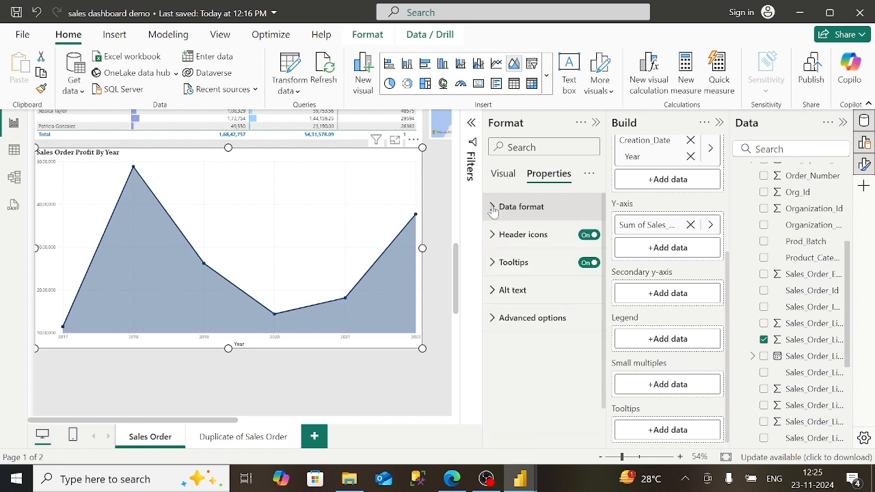
{"action": "left_click", "coordinate": [512, 179]}
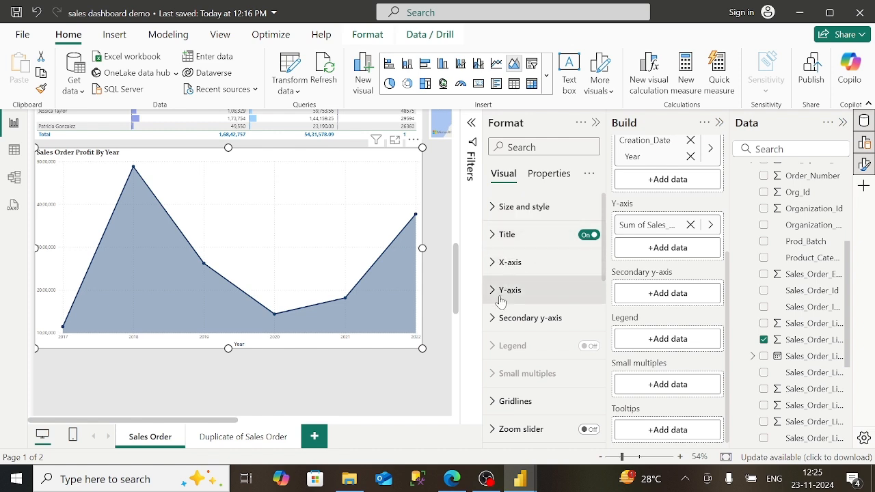
{"action": "scroll", "coordinate": [500, 373], "scroll_direction": "down", "scroll_amount": 3}
{"action": "scroll", "coordinate": [544, 318], "scroll_direction": "down", "scroll_amount": 4}
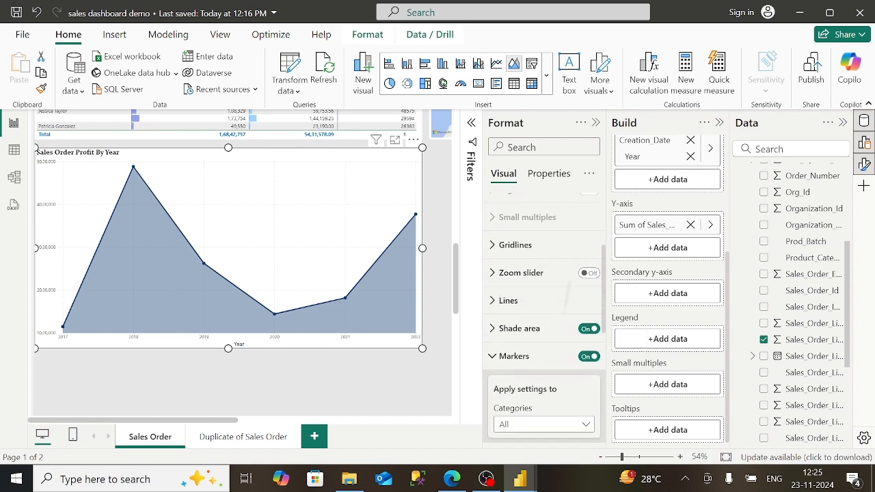
{"action": "scroll", "coordinate": [545, 318], "scroll_direction": "down", "scroll_amount": 3}
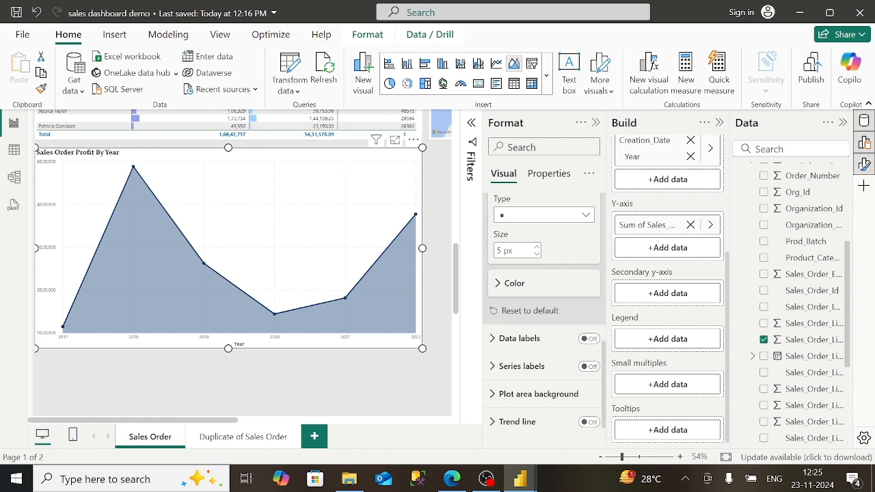
- Turn on data labels for the area chart's points
{"action": "left_click", "coordinate": [588, 318]}
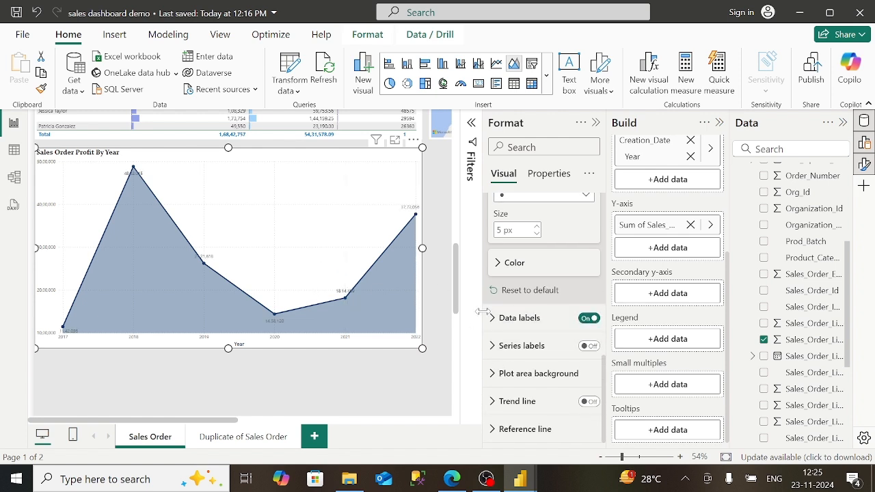
{"action": "left_click", "coordinate": [502, 319]}
{"action": "scroll", "coordinate": [542, 398], "scroll_direction": "down", "scroll_amount": 4}
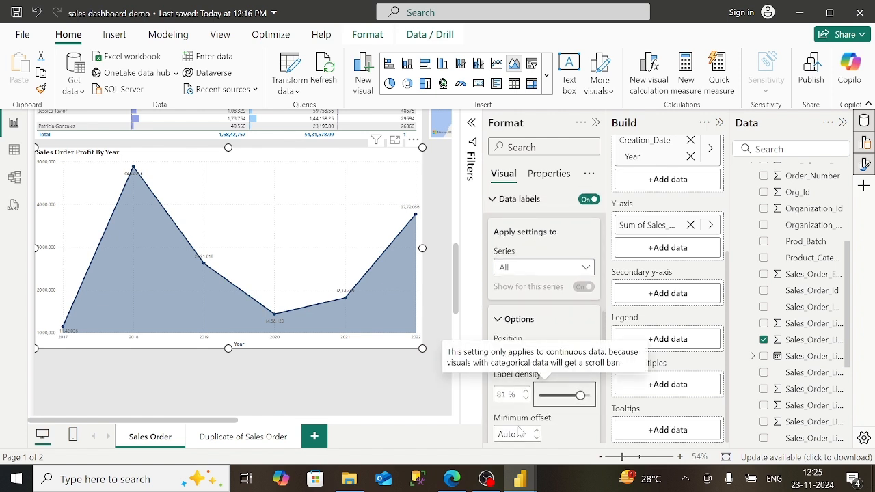
{"action": "scroll", "coordinate": [542, 383], "scroll_direction": "down", "scroll_amount": 2}
{"action": "scroll", "coordinate": [542, 383], "scroll_direction": "down", "scroll_amount": 2}
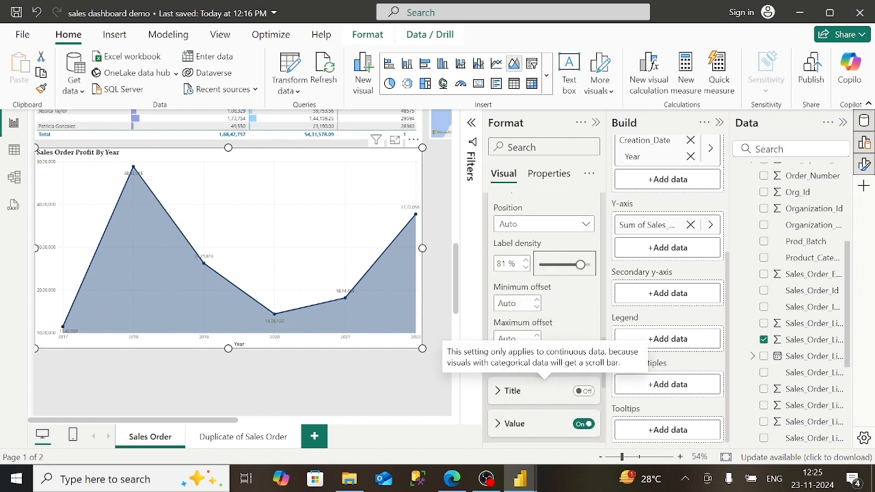
{"action": "scroll", "coordinate": [542, 369], "scroll_direction": "down", "scroll_amount": 3}
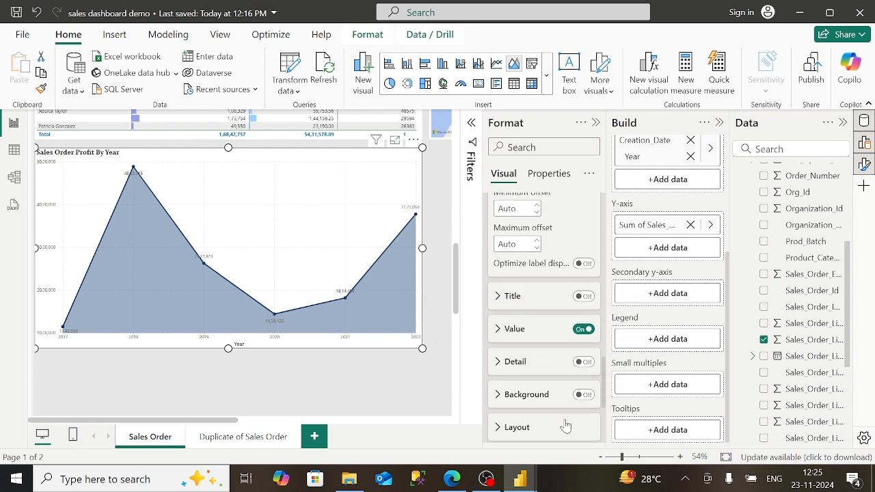
- Colour the label values Black, 20% lighter and make them bold
{"action": "left_click", "coordinate": [518, 328]}
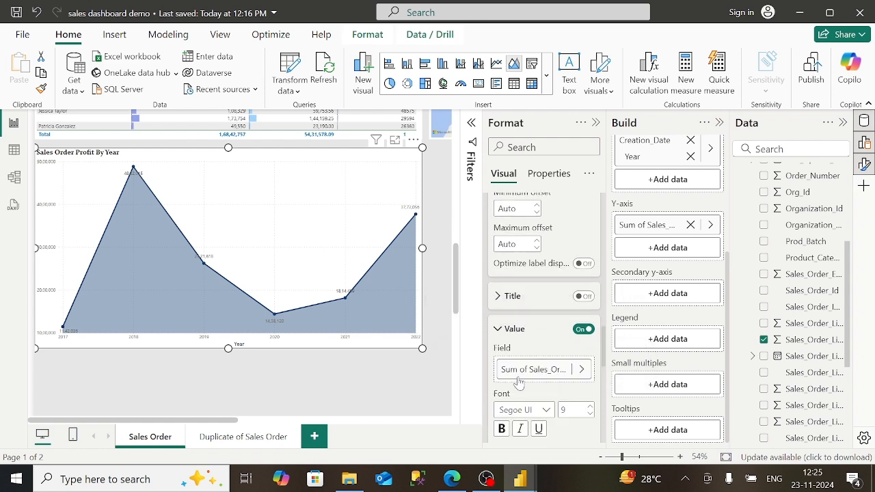
{"action": "scroll", "coordinate": [544, 315], "scroll_direction": "down", "scroll_amount": 2}
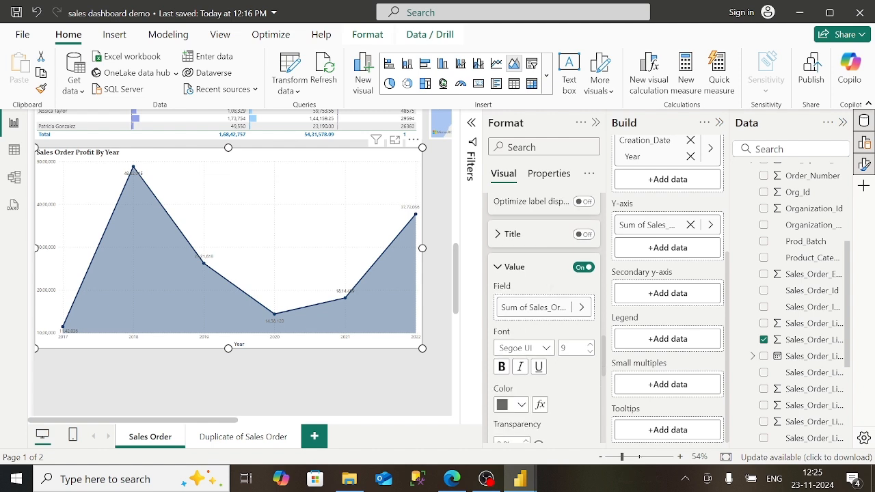
{"action": "left_click", "coordinate": [522, 406]}
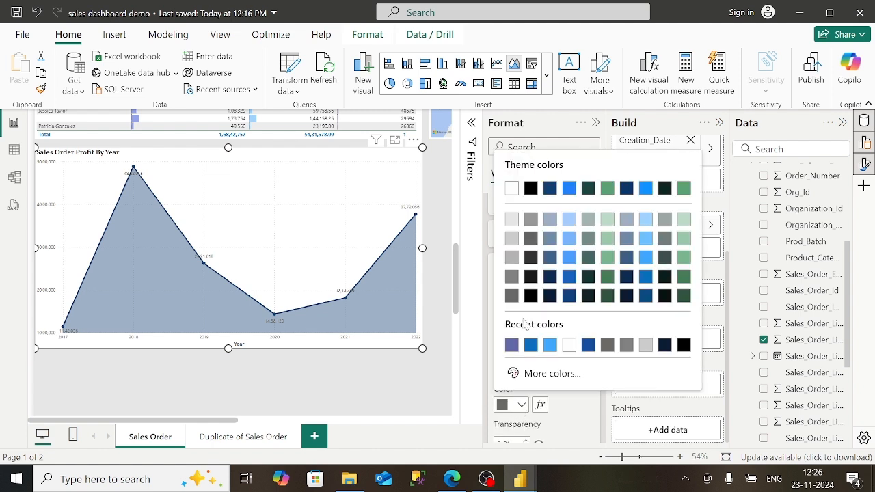
{"action": "left_click", "coordinate": [532, 259]}
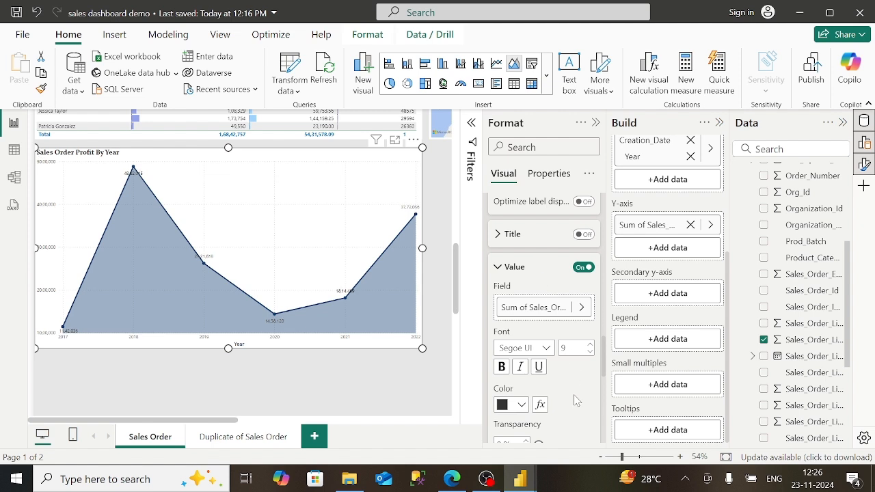
{"action": "left_click", "coordinate": [502, 368]}
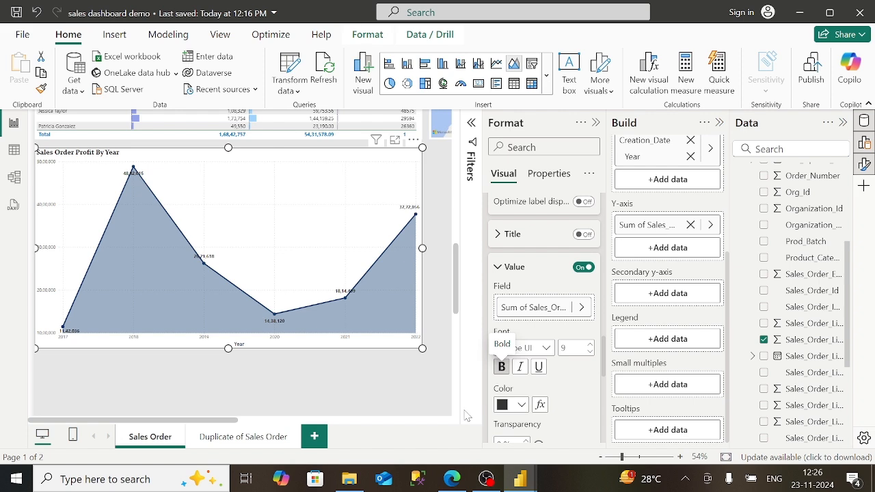
{"action": "left_click", "coordinate": [452, 479]}
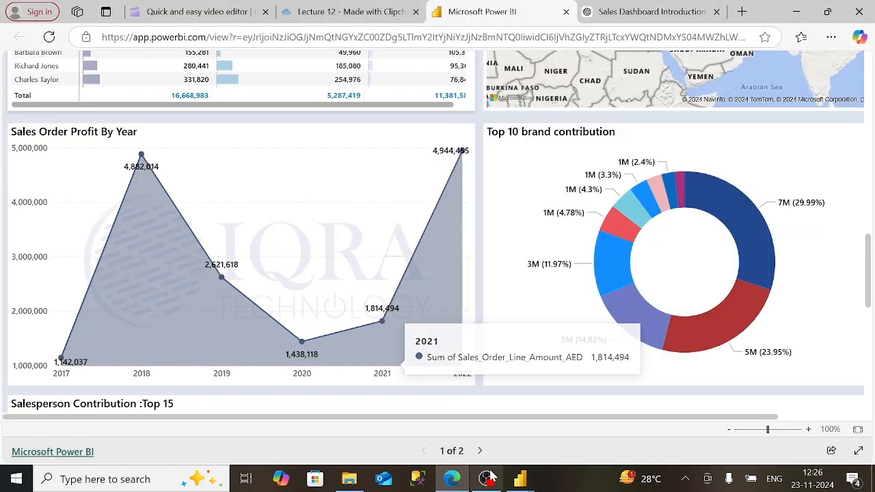
- Return to the desktop report and collapse the data label value settings
{"action": "mouse_move", "coordinate": [519, 479]}
{"action": "left_click", "coordinate": [489, 447]}
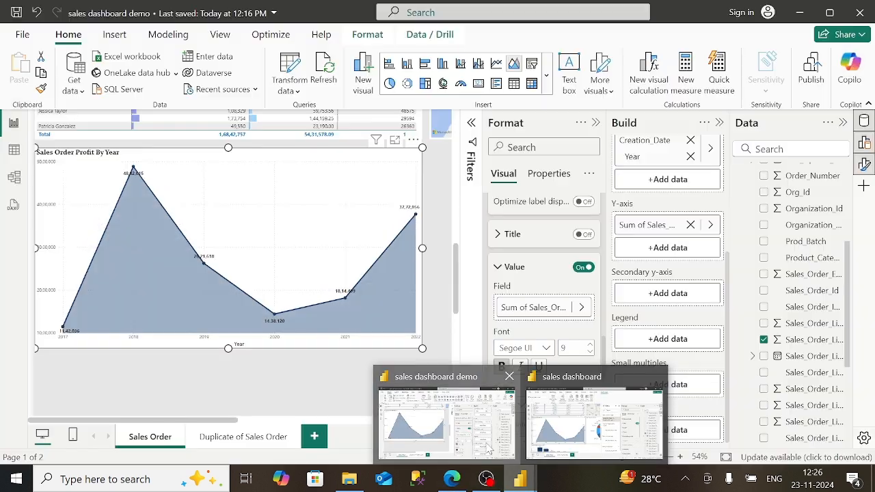
{"action": "left_click", "coordinate": [503, 265]}
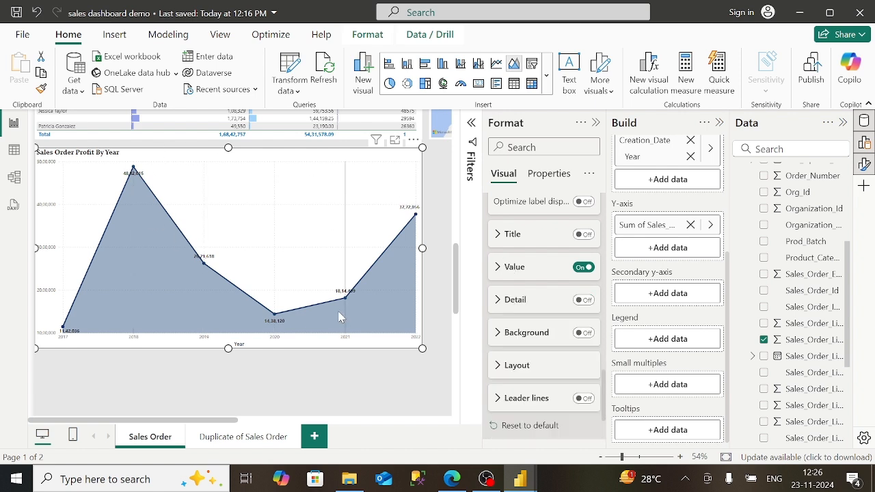
- Scroll the published report to view the donut's brand legend, then return to Desktop
{"action": "left_click", "coordinate": [453, 479]}
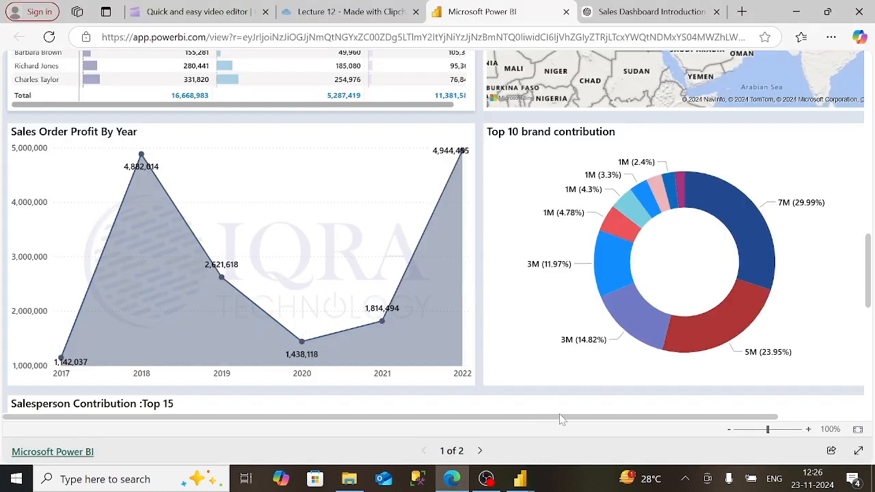
{"action": "left_click_drag", "start_coordinate": [561, 418], "coordinate": [740, 417]}
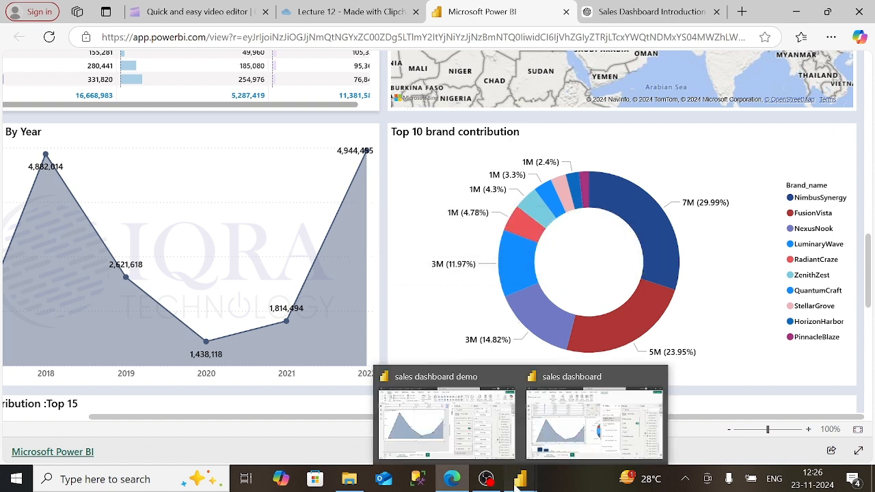
{"action": "left_click", "coordinate": [481, 417]}
{"action": "left_click", "coordinate": [519, 476]}
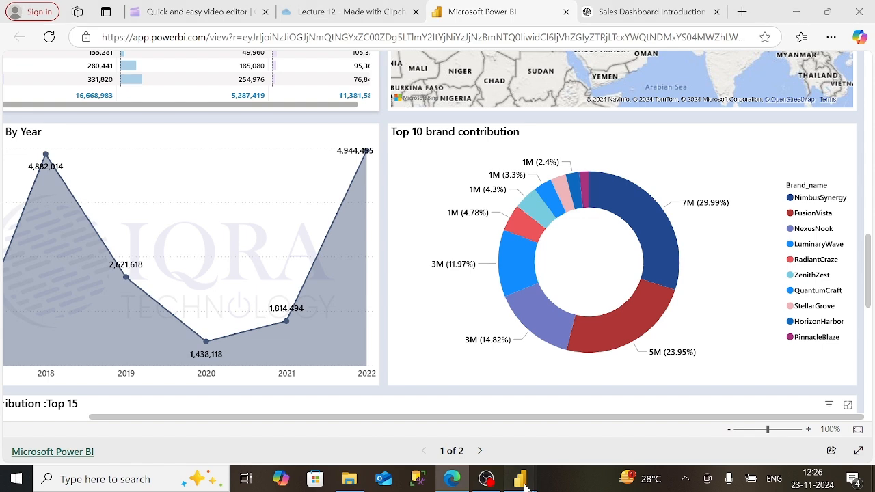
{"action": "left_click", "coordinate": [502, 448]}
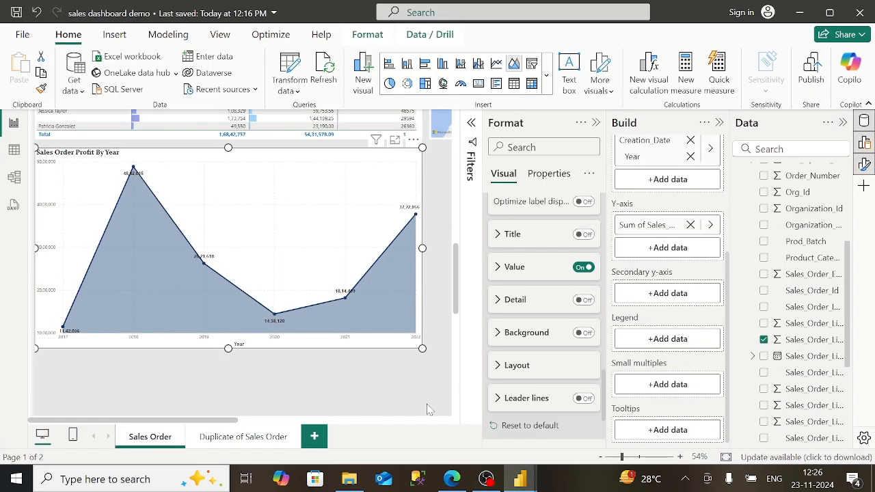
- Deselect the area chart and add an empty donut chart to the page
{"action": "left_click", "coordinate": [413, 420]}
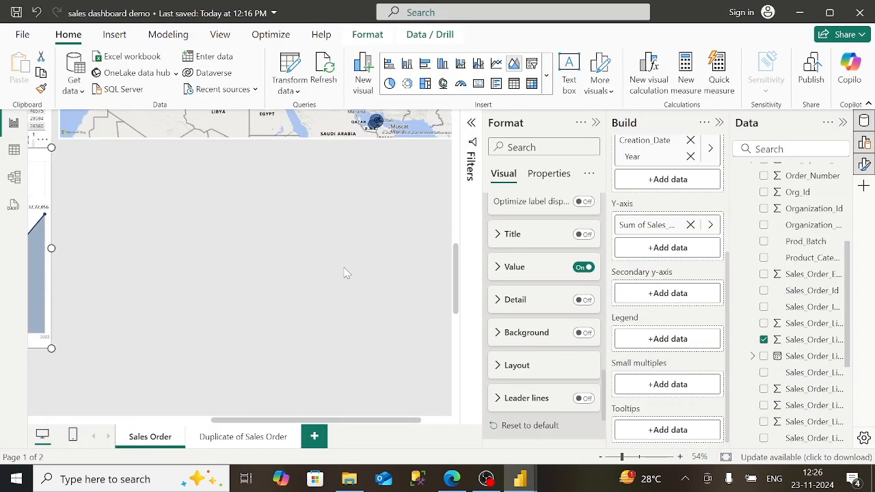
{"action": "left_click", "coordinate": [335, 231]}
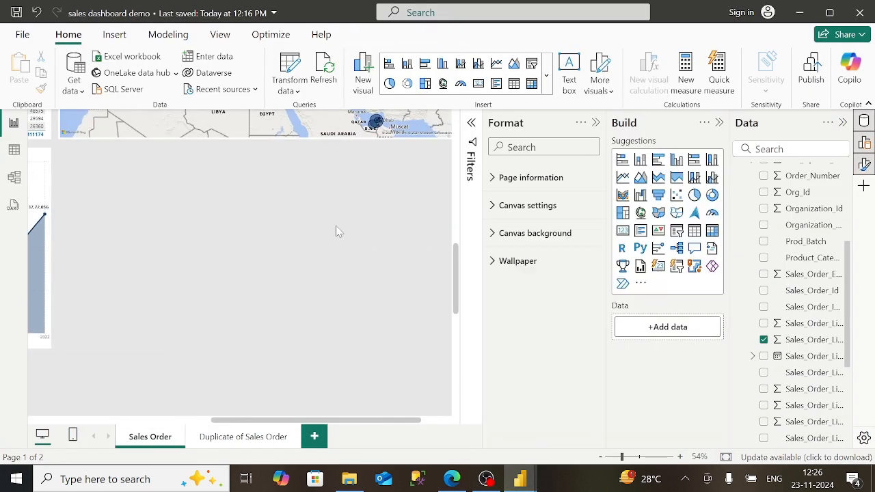
{"action": "left_click", "coordinate": [713, 198]}
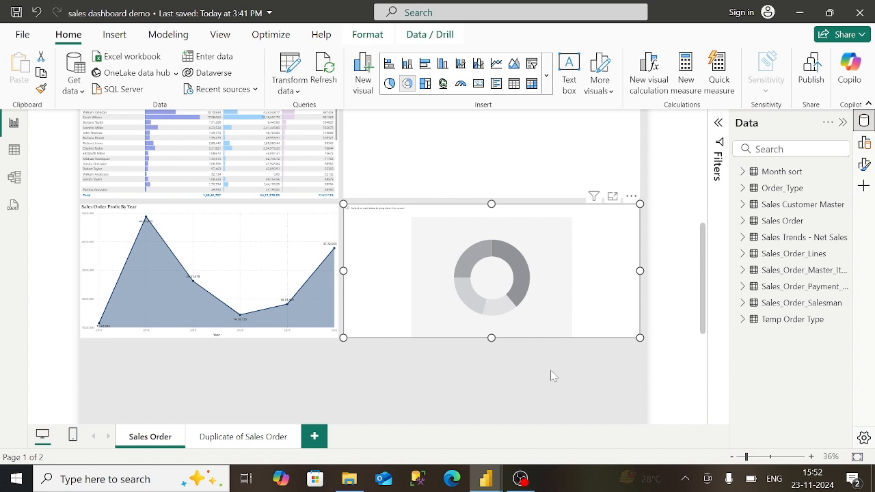
{"action": "left_click", "coordinate": [451, 481]}
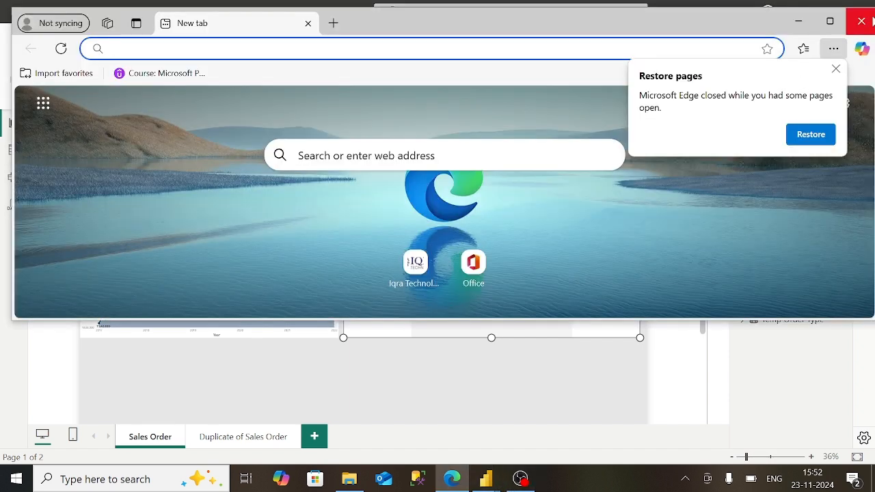
{"action": "left_click", "coordinate": [867, 22]}
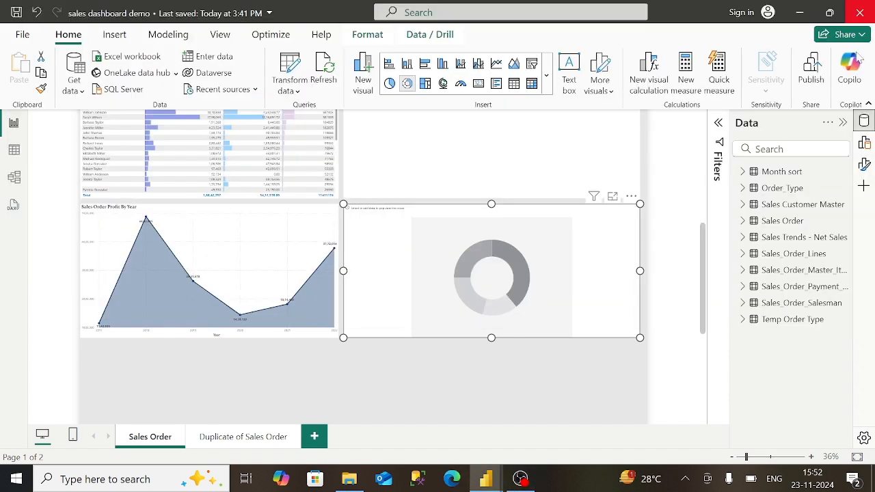
- Put Sales_Order_Line_Amount_AED into the donut's Values
{"action": "left_click", "coordinate": [743, 254]}
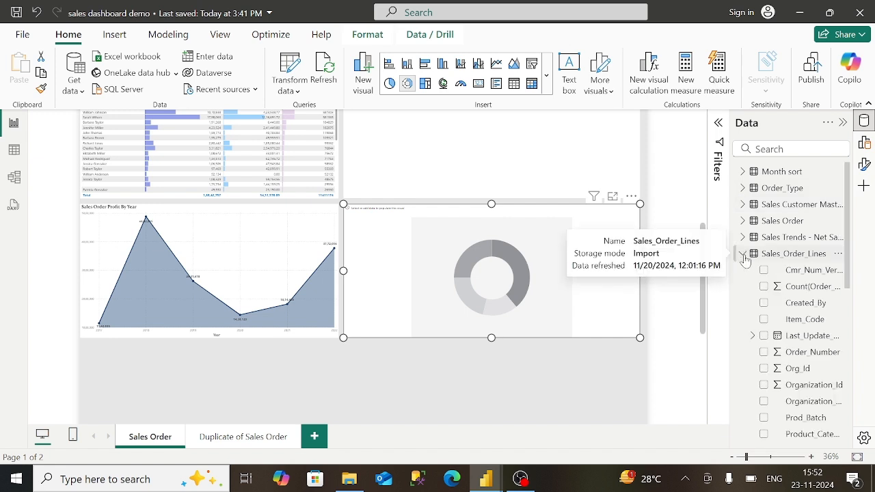
{"action": "scroll", "coordinate": [739, 354], "scroll_direction": "down", "scroll_amount": 1}
{"action": "scroll", "coordinate": [786, 354], "scroll_direction": "down", "scroll_amount": 5}
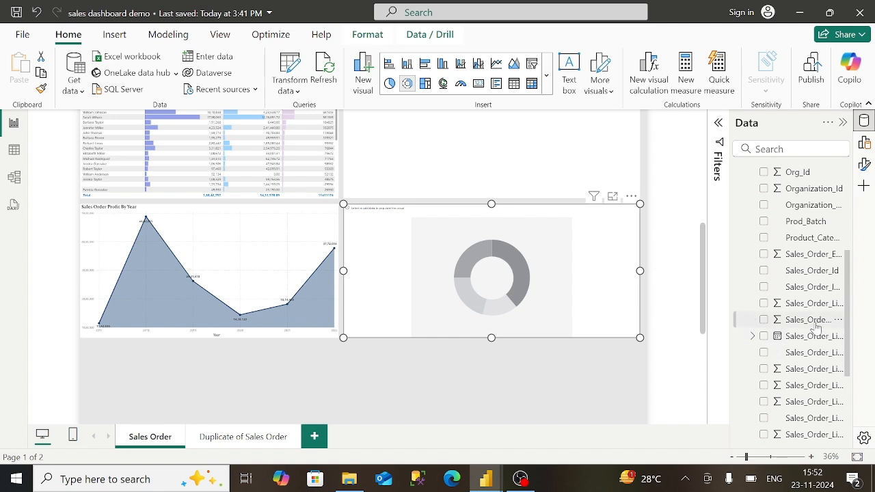
{"action": "left_click_drag", "start_coordinate": [816, 327], "coordinate": [592, 309]}
{"action": "scroll", "coordinate": [821, 274], "scroll_direction": "up", "scroll_amount": 5}
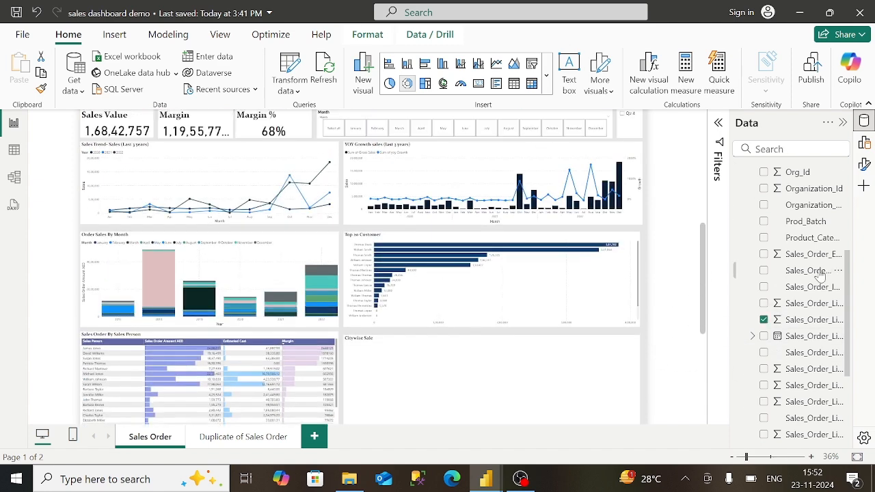
{"action": "scroll", "coordinate": [821, 273], "scroll_direction": "up", "scroll_amount": 3}
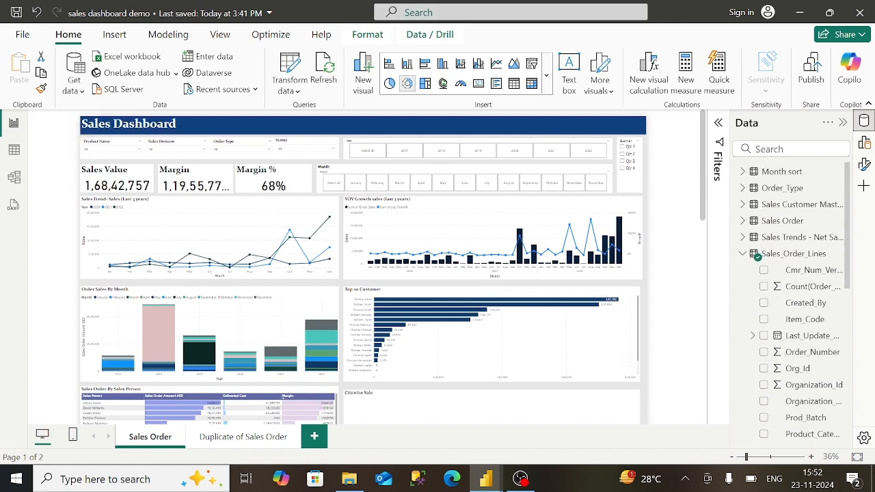
{"action": "left_click", "coordinate": [743, 254]}
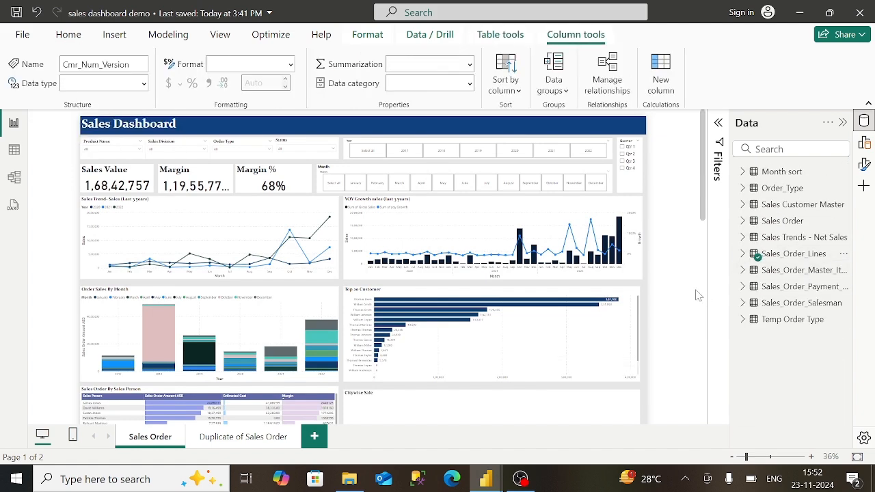
- Add Brand_name from Sales_Order_Master_Items as the donut's legend
{"action": "scroll", "coordinate": [705, 294], "scroll_direction": "down", "scroll_amount": 5}
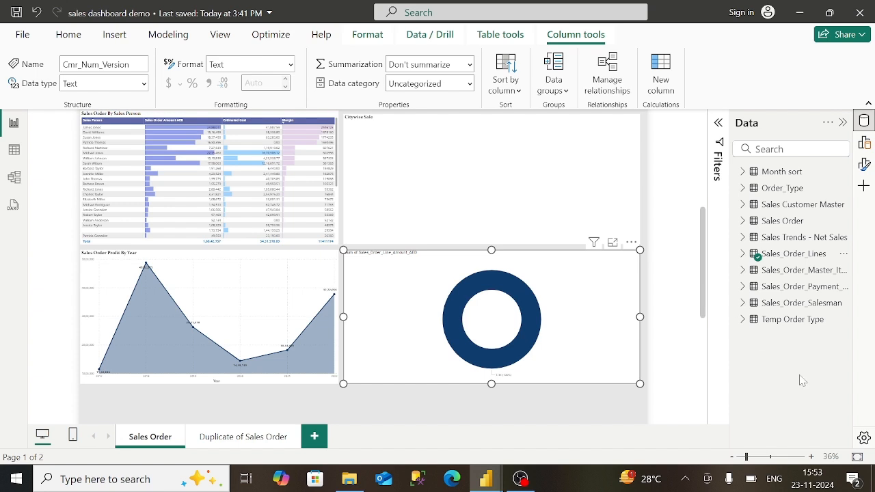
{"action": "left_click", "coordinate": [744, 271]}
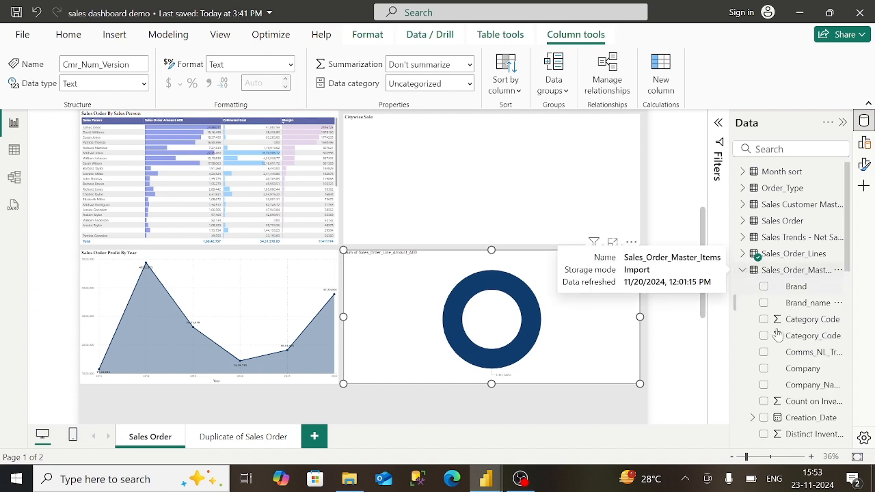
{"action": "left_click_drag", "start_coordinate": [813, 305], "coordinate": [568, 330]}
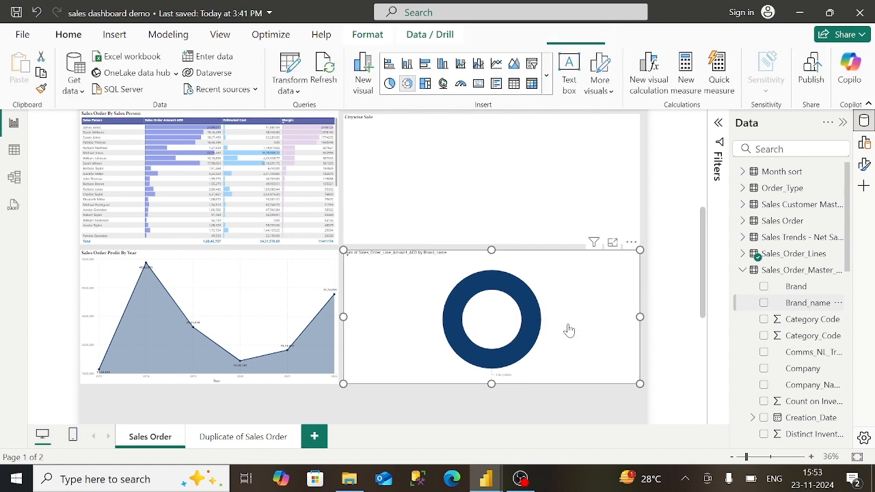
{"action": "scroll", "coordinate": [569, 330], "scroll_direction": "up", "scroll_amount": 5}
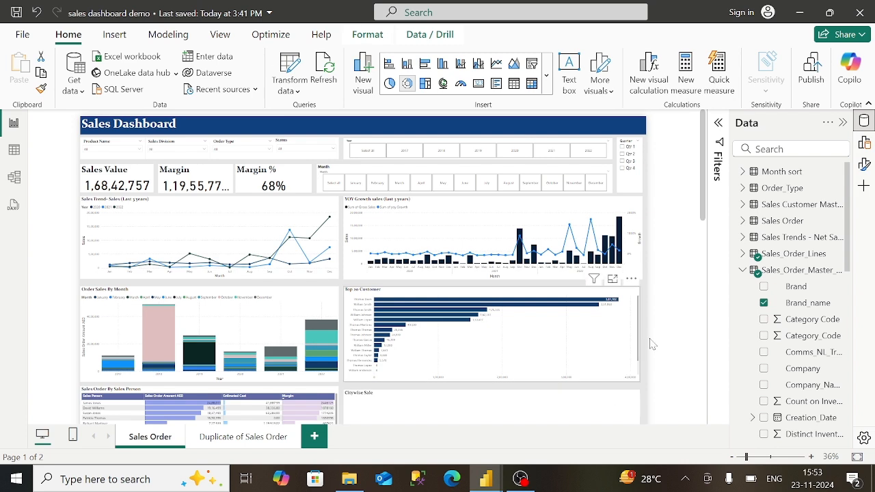
- Apply a Top N filter showing the top 10 brands, ranked by Brand_name
{"action": "scroll", "coordinate": [705, 319], "scroll_direction": "down", "scroll_amount": 5}
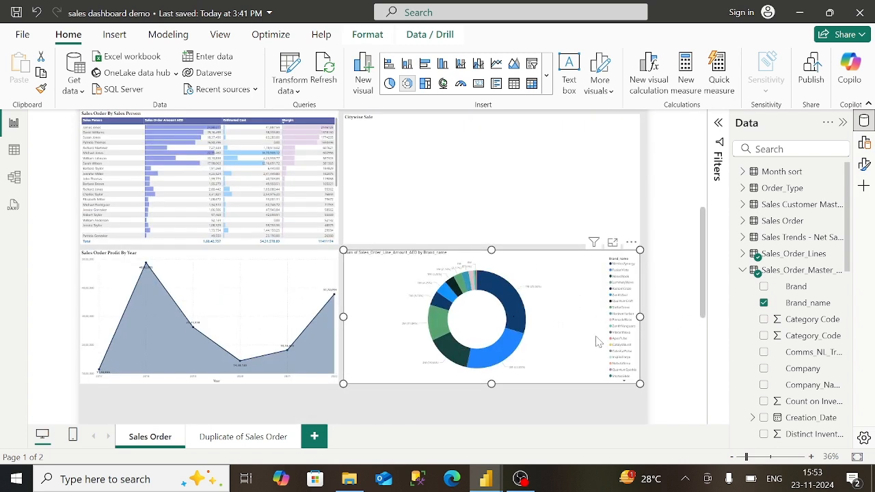
{"action": "left_click", "coordinate": [718, 124]}
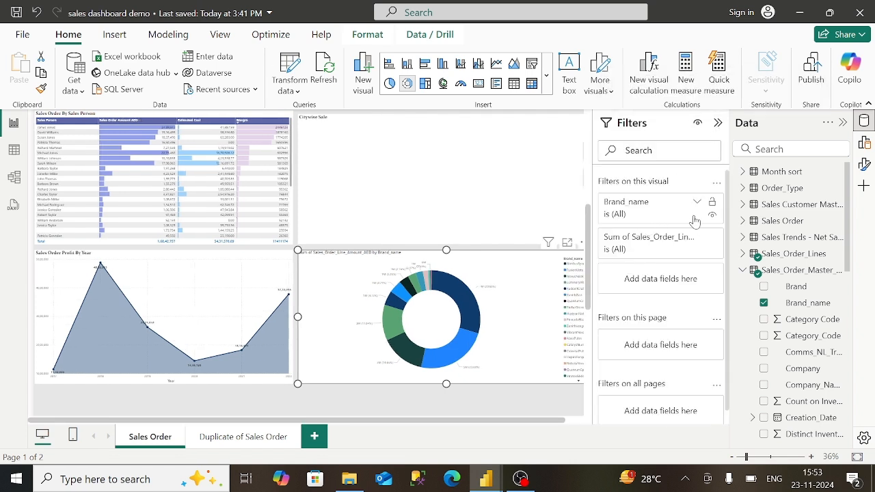
{"action": "left_click", "coordinate": [699, 202]}
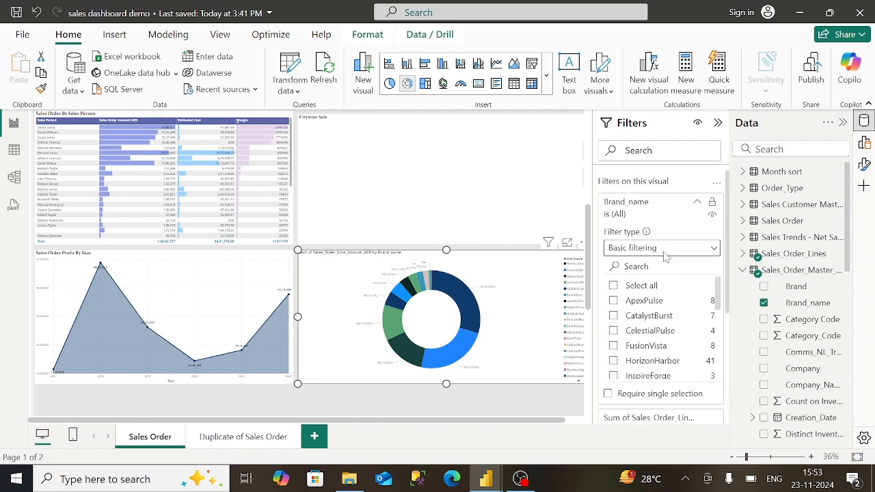
{"action": "left_click", "coordinate": [665, 250]}
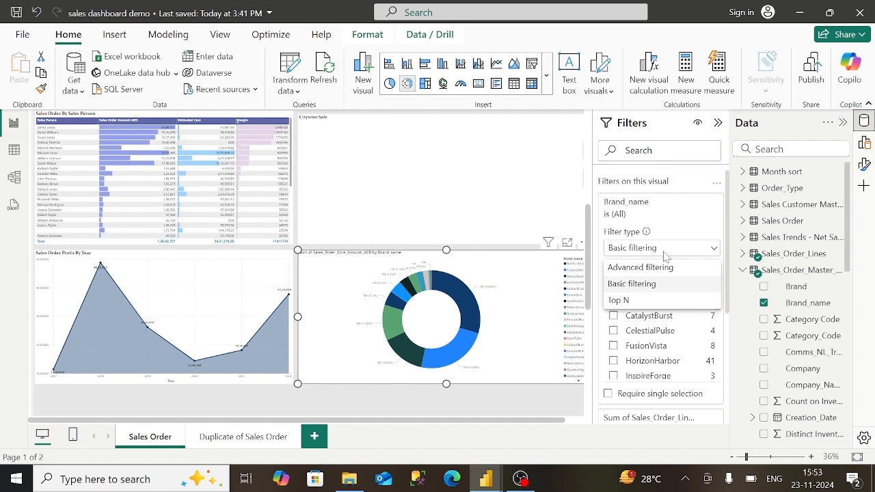
{"action": "left_click", "coordinate": [640, 304]}
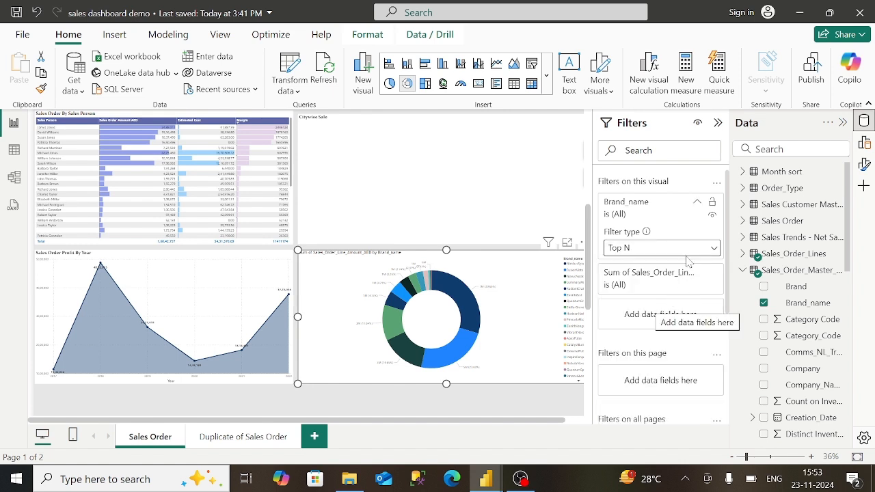
{"action": "left_click", "coordinate": [690, 283]}
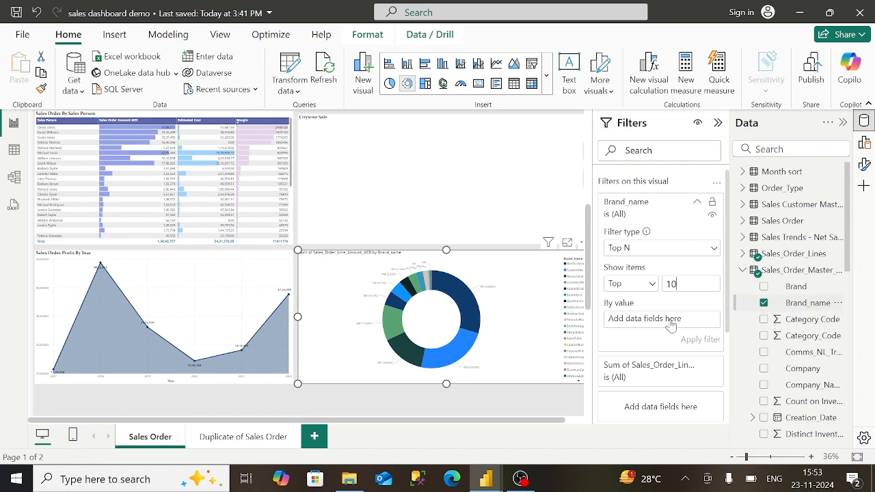
{"action": "left_click_drag", "start_coordinate": [803, 309], "coordinate": [674, 327]}
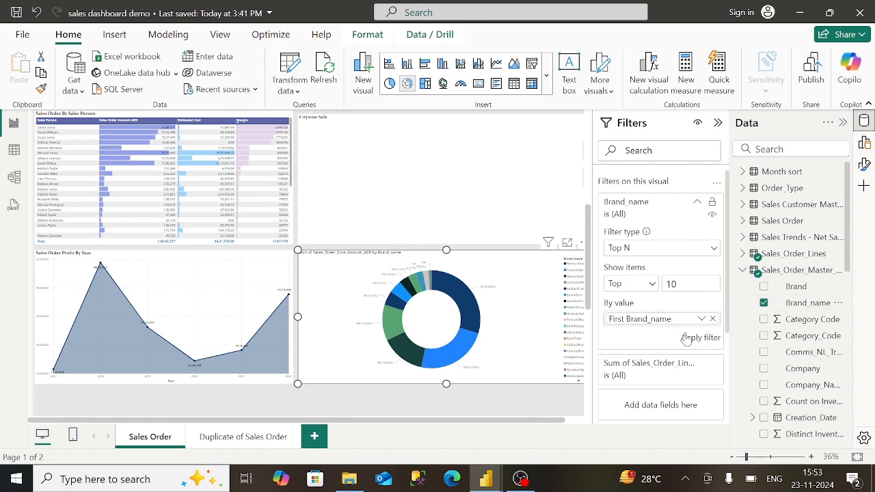
{"action": "left_click", "coordinate": [689, 342]}
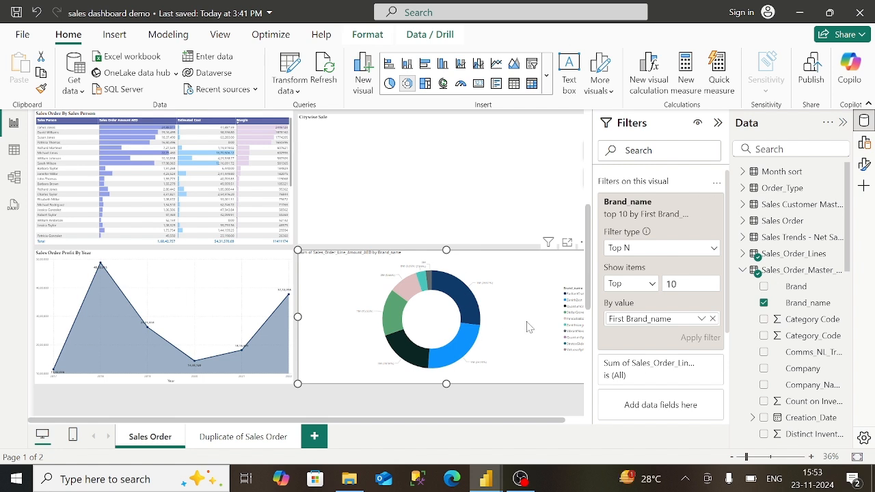
- Replace the donut's title text with "Top 10 Brand Contribution"
{"action": "left_click", "coordinate": [717, 123]}
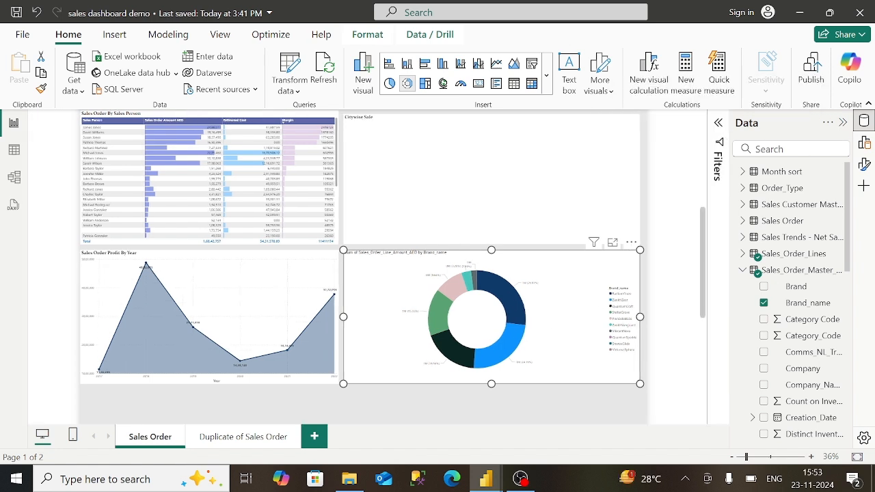
{"action": "left_click", "coordinate": [864, 166]}
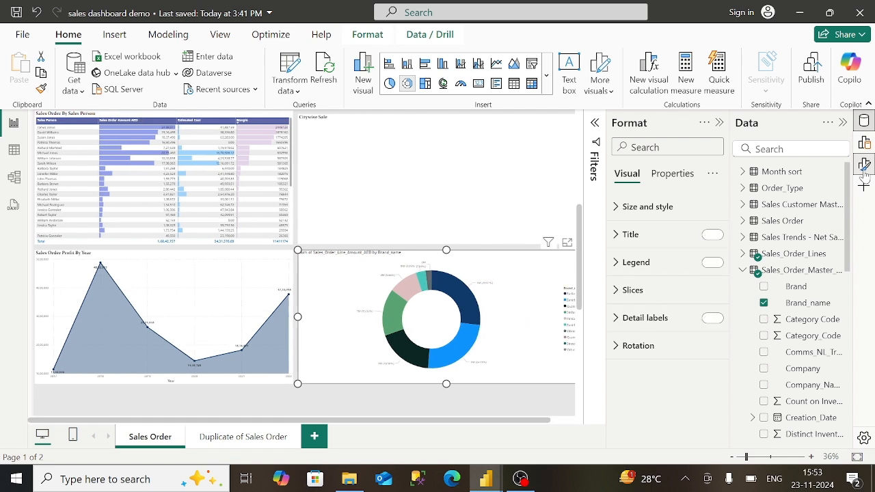
{"action": "left_click", "coordinate": [646, 241]}
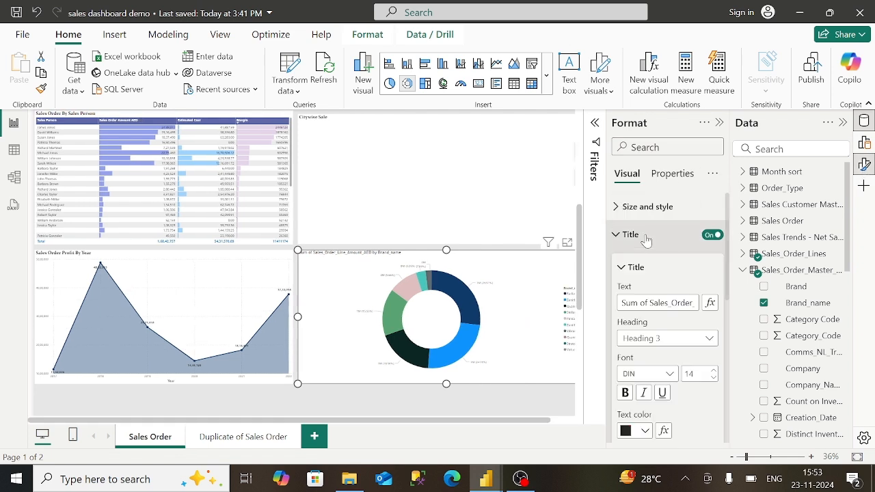
{"action": "left_click", "coordinate": [684, 303]}
{"action": "key", "text": "Right"}
{"action": "key", "text": "Right"}
{"action": "key", "text": "Right"}
{"action": "key", "text": "Right"}
{"action": "key", "text": "Right"}
{"action": "key", "text": "Right"}
{"action": "key", "text": "Right"}
{"action": "key", "text": "Right"}
{"action": "key", "text": "Right"}
{"action": "key", "text": "Right"}
{"action": "key", "text": "Right"}
{"action": "key", "text": "Right"}
{"action": "key", "text": "Right"}
{"action": "key", "text": "Right"}
{"action": "key", "text": "Right"}
{"action": "key", "text": "Right"}
{"action": "key", "text": "Right"}
{"action": "key", "text": "Right"}
{"action": "key", "text": "Right"}
{"action": "key", "text": "Right"}
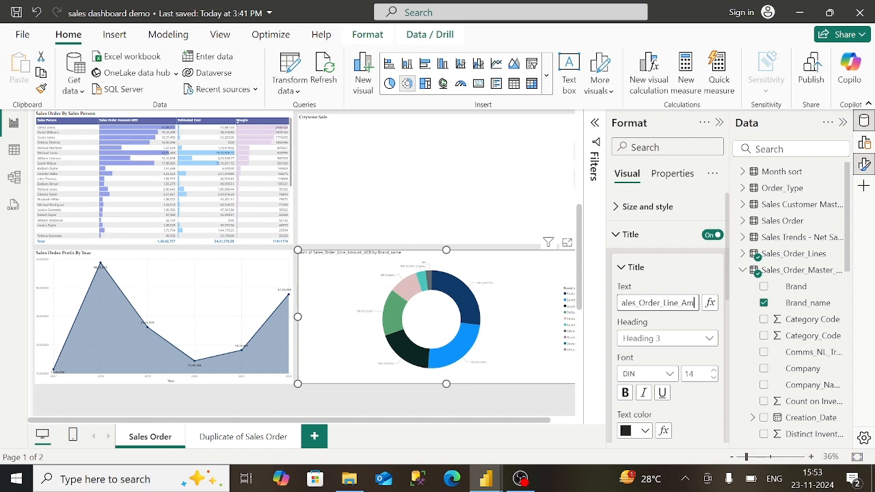
{"action": "key", "text": "BackSpace"}
{"action": "key", "text": "BackSpace"}
{"action": "key", "text": "BackSpace"}
{"action": "key", "text": "BackSpace"}
{"action": "key", "text": "BackSpace"}
{"action": "key", "text": "BackSpace"}
{"action": "key", "text": "BackSpace"}
{"action": "key", "text": "BackSpace"}
{"action": "key", "text": "BackSpace"}
{"action": "key", "text": "BackSpace"}
{"action": "key", "text": "BackSpace"}
{"action": "key", "text": "BackSpace"}
{"action": "key", "text": "BackSpace"}
{"action": "key", "text": "BackSpace"}
{"action": "key", "text": "BackSpace"}
{"action": "key", "text": "BackSpace"}
{"action": "key", "text": "BackSpace"}
{"action": "key", "text": "BackSpace"}
{"action": "key", "text": "BackSpace"}
{"action": "key", "text": "BackSpace"}
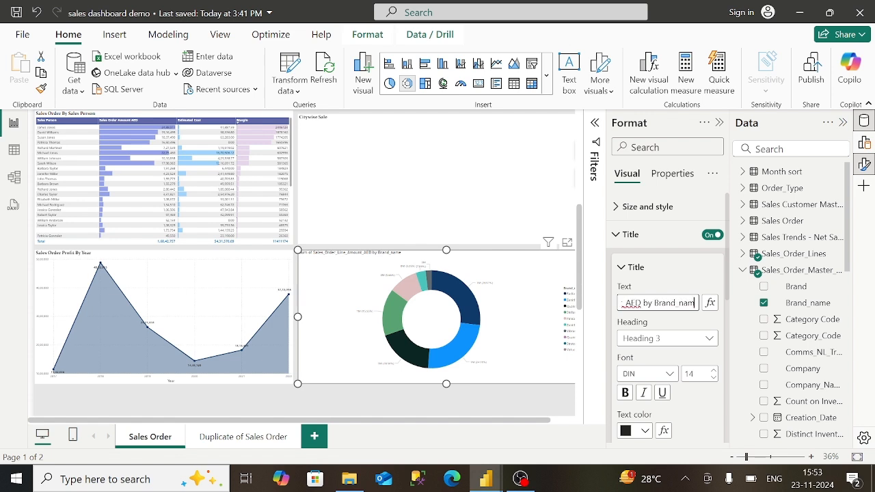
{"action": "key", "text": "BackSpace"}
{"action": "key", "text": "BackSpace"}
{"action": "key", "text": "BackSpace"}
{"action": "key", "text": "BackSpace"}
{"action": "key", "text": "BackSpace"}
{"action": "key", "text": "BackSpace"}
{"action": "key", "text": "BackSpace"}
{"action": "key", "text": "BackSpace"}
{"action": "key", "text": "BackSpace"}
{"action": "key", "text": "BackSpace"}
{"action": "key", "text": "BackSpace"}
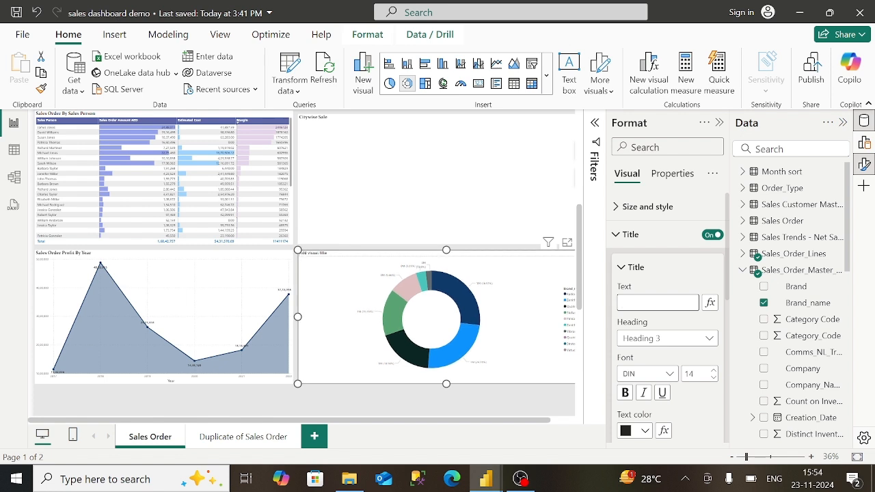
{"action": "type", "text": "Top"}
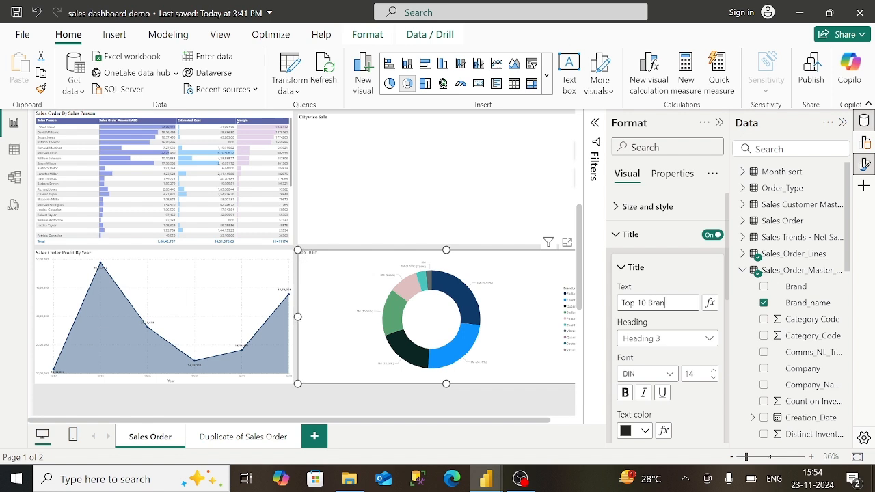
{"action": "type", "text": "10 Brand Contribution"}
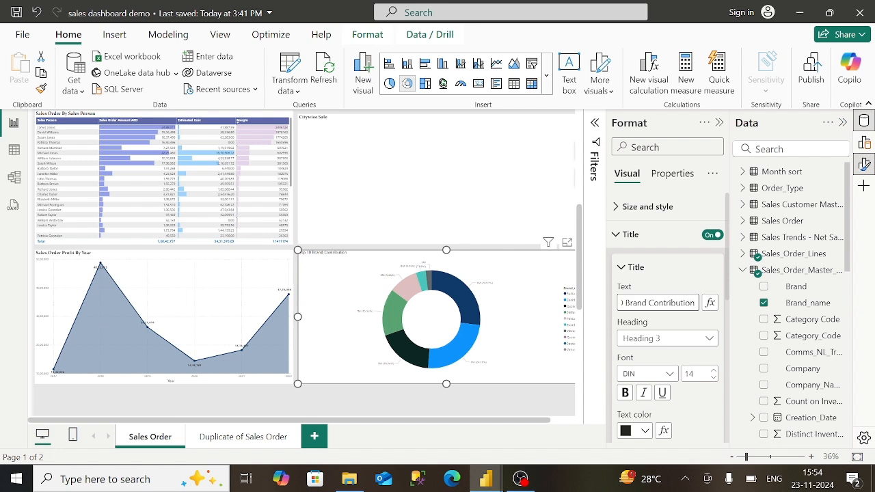
- Make the donut title bold in the Constantia font
{"action": "left_click", "coordinate": [625, 392]}
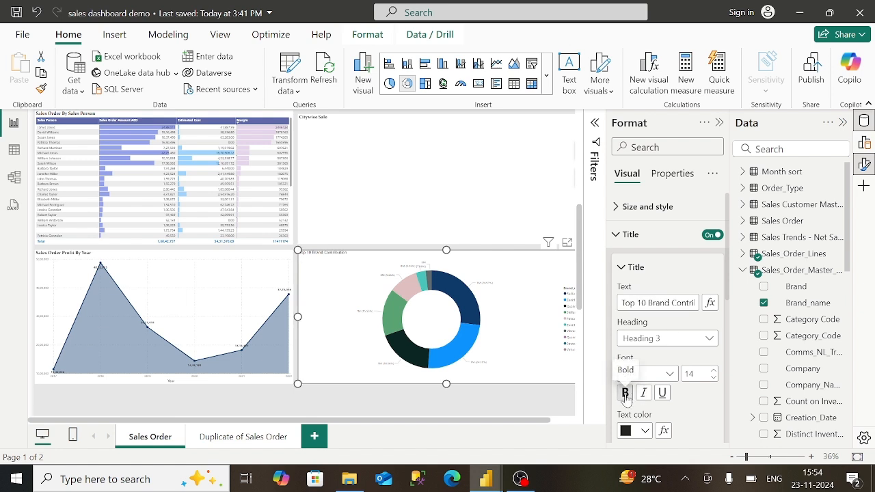
{"action": "left_click", "coordinate": [670, 375]}
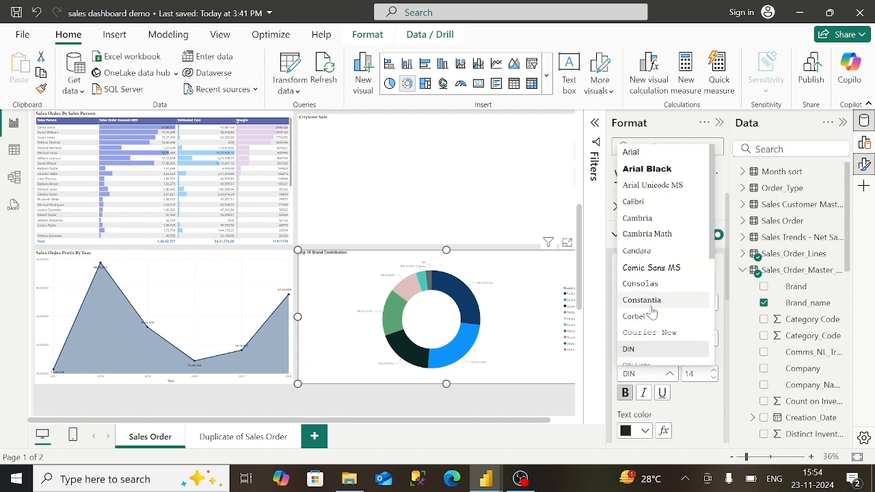
{"action": "left_click", "coordinate": [651, 306]}
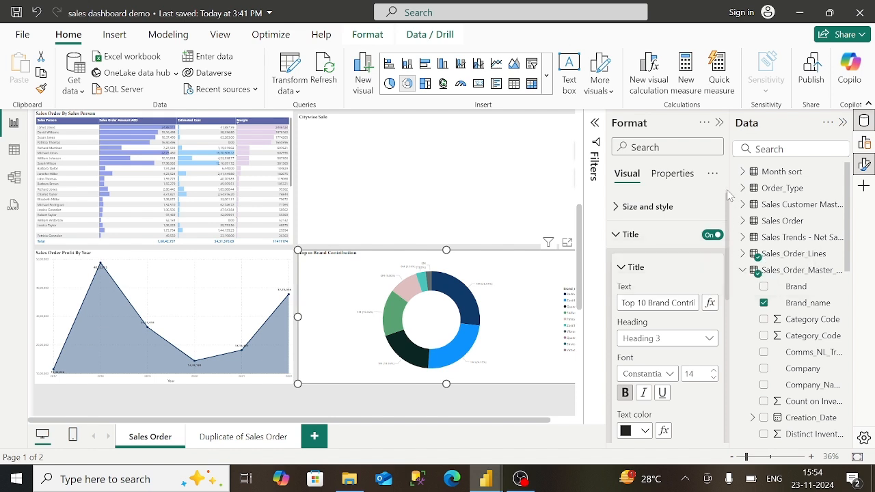
{"action": "left_click", "coordinate": [616, 240]}
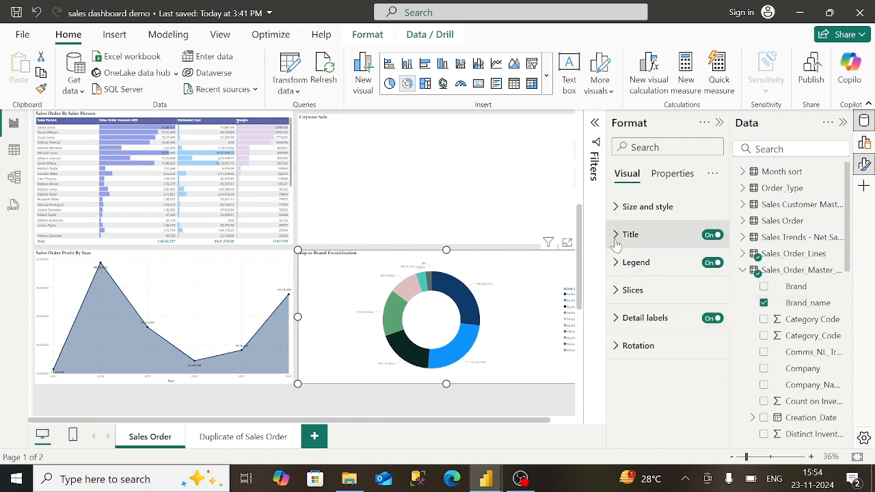
- Review the donut slice colours, then apply the Accessible Tidal report theme
{"action": "left_click", "coordinate": [616, 290]}
{"action": "scroll", "coordinate": [667, 308], "scroll_direction": "down", "scroll_amount": 2}
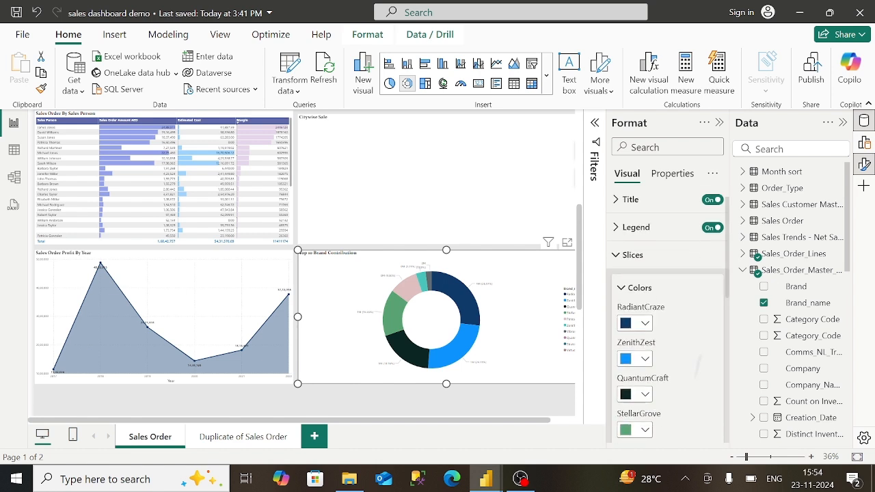
{"action": "scroll", "coordinate": [667, 321], "scroll_direction": "down", "scroll_amount": 2}
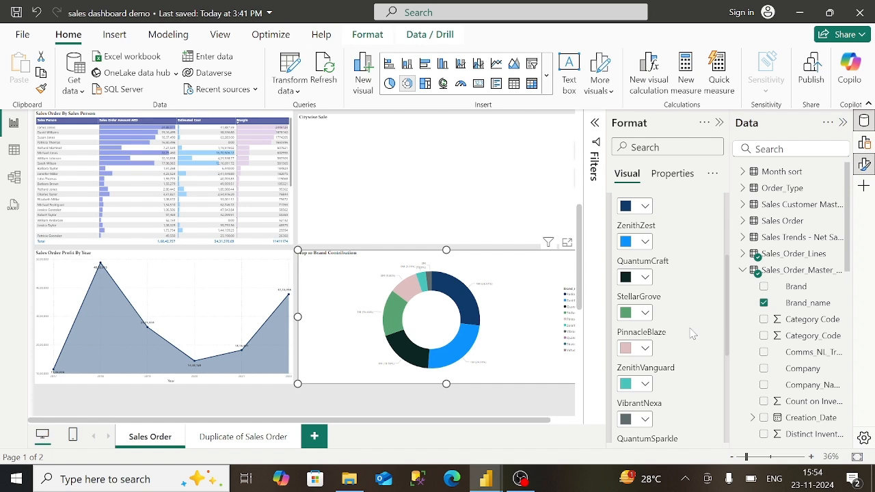
{"action": "left_click", "coordinate": [220, 35]}
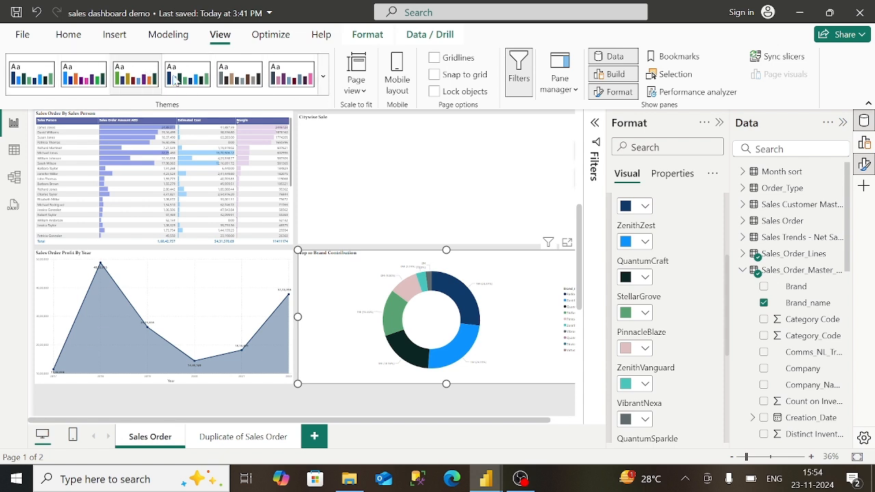
{"action": "left_click", "coordinate": [180, 81]}
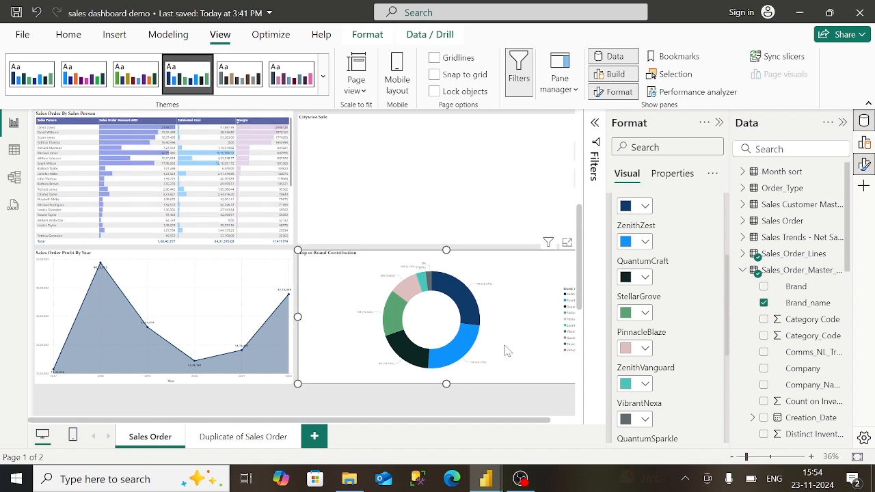
{"action": "left_click", "coordinate": [581, 361]}
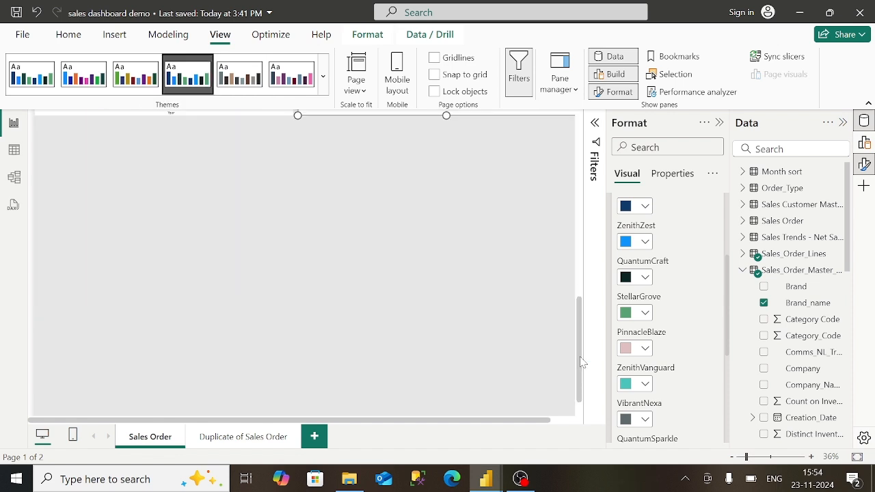
- Insert a blank stacked column chart below the area chart and compare it with the published report
{"action": "left_click", "coordinate": [585, 276]}
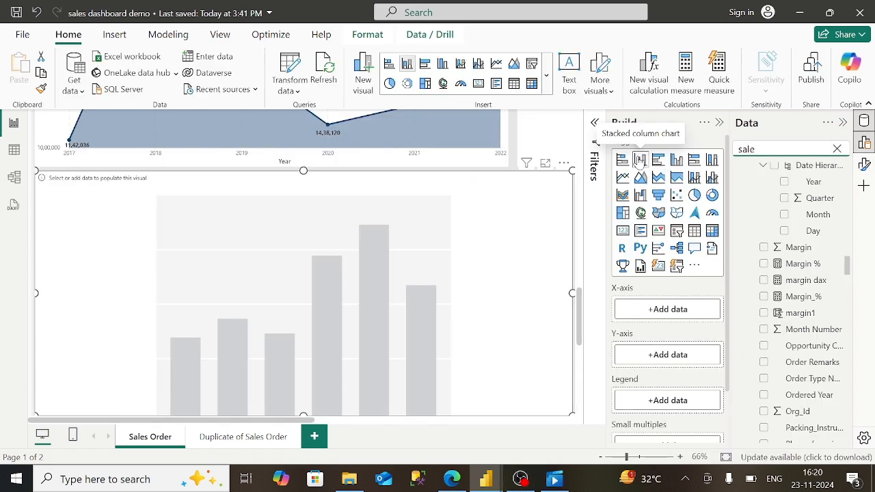
{"action": "left_click", "coordinate": [452, 480]}
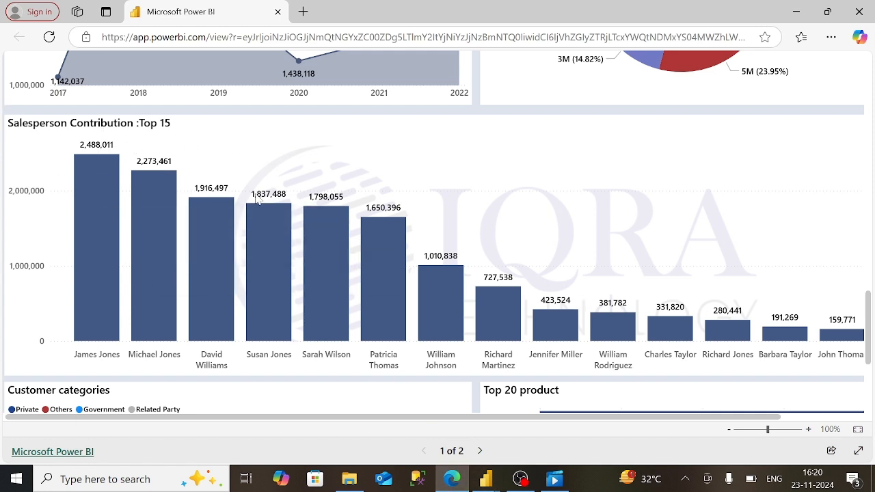
{"action": "mouse_move", "coordinate": [486, 478]}
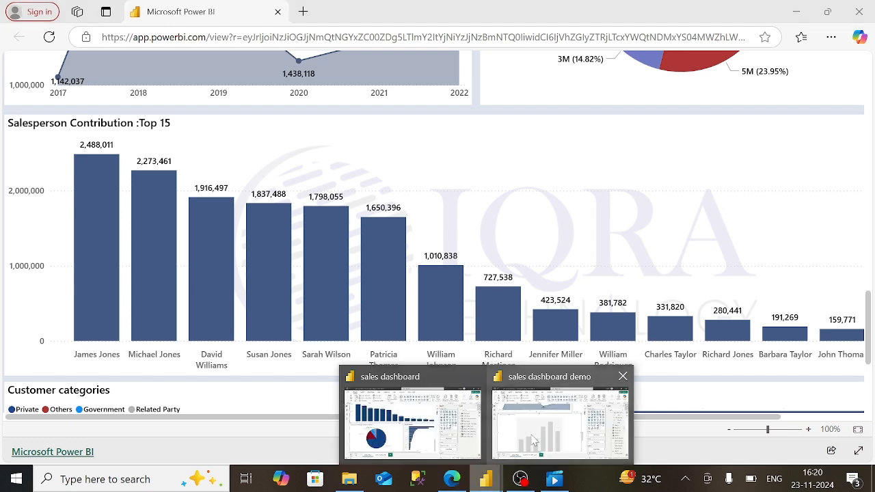
{"action": "left_click", "coordinate": [534, 441]}
- Put Sales_Order_Sales_Person from Sales_Order_Salesman on the column chart's x-axis
{"action": "scroll", "coordinate": [817, 205], "scroll_direction": "up", "scroll_amount": 3}
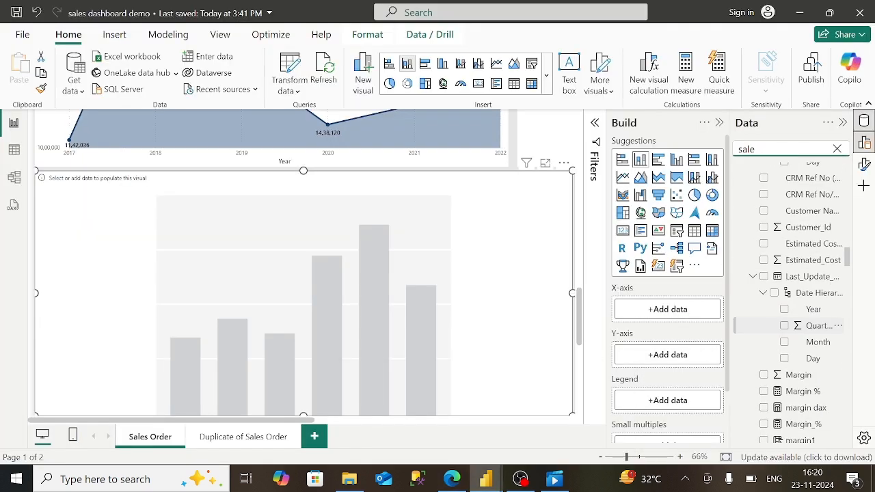
{"action": "scroll", "coordinate": [821, 353], "scroll_direction": "up", "scroll_amount": 15}
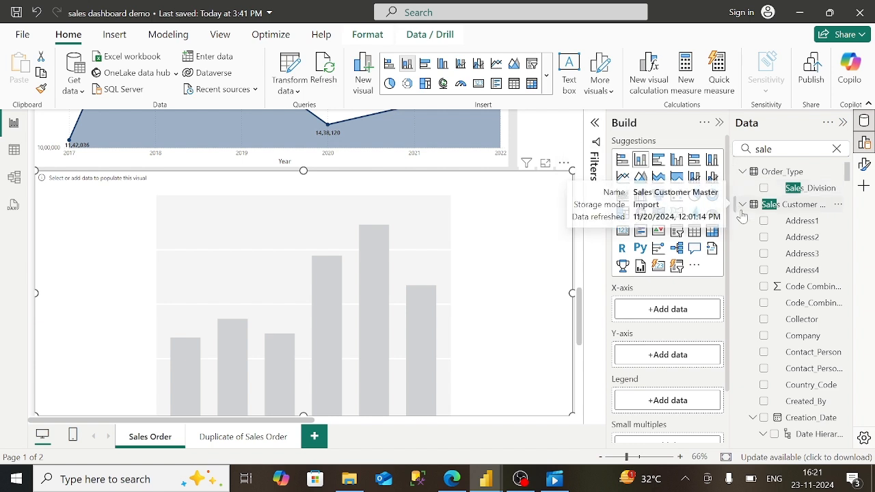
{"action": "left_click", "coordinate": [808, 149]}
{"action": "key", "text": "BackSpace"}
{"action": "key", "text": "BackSpace"}
{"action": "key", "text": "BackSpace"}
{"action": "key", "text": "BackSpace"}
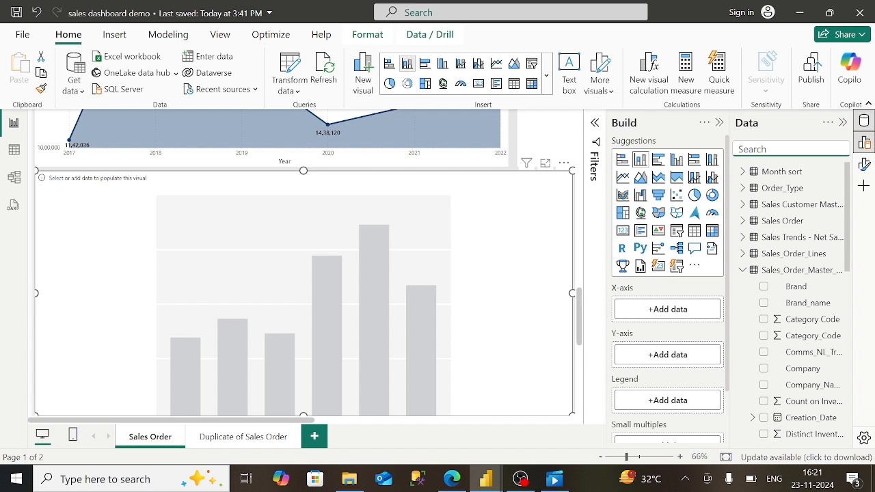
{"action": "left_click", "coordinate": [744, 270]}
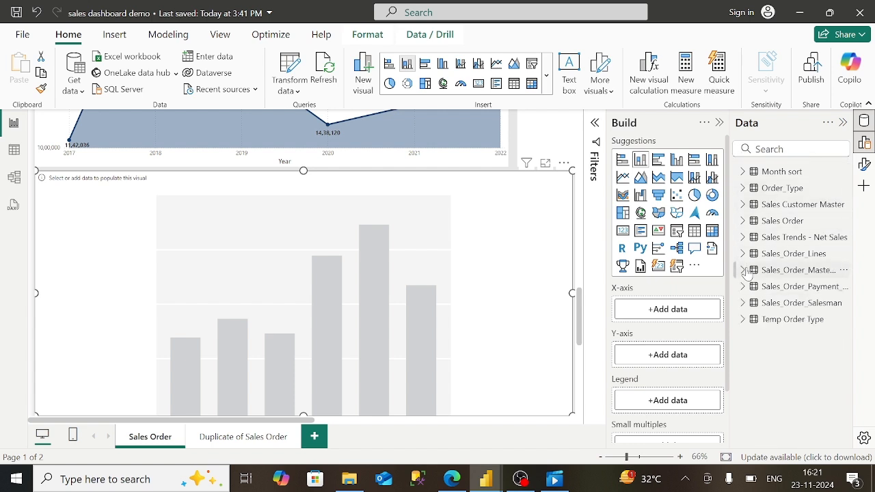
{"action": "left_click", "coordinate": [743, 303]}
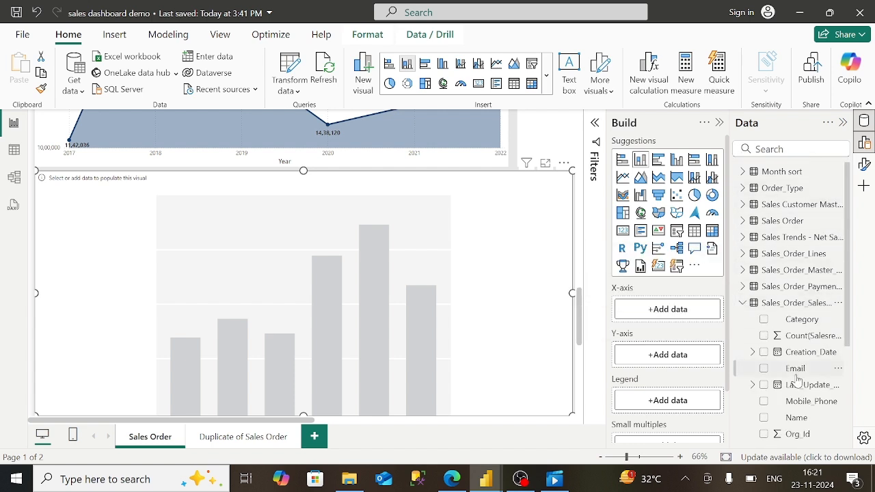
{"action": "scroll", "coordinate": [752, 226], "scroll_direction": "down", "scroll_amount": 3}
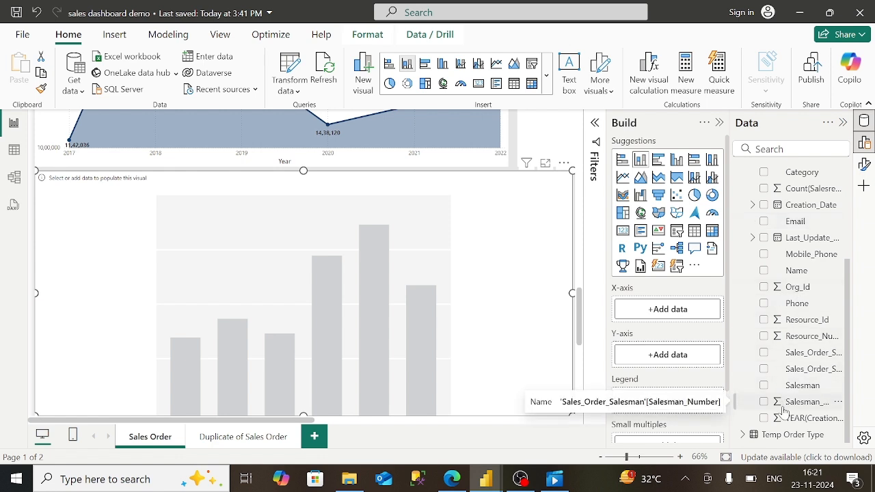
{"action": "scroll", "coordinate": [784, 410], "scroll_direction": "up", "scroll_amount": 3}
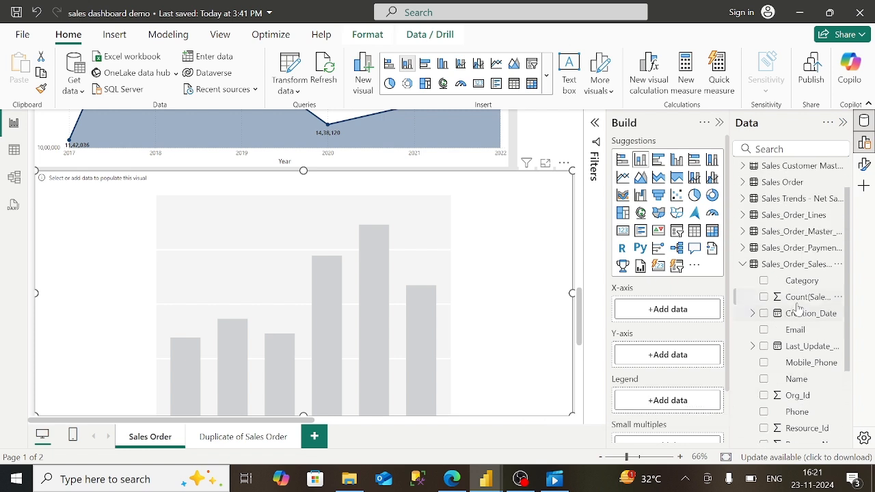
{"action": "scroll", "coordinate": [790, 383], "scroll_direction": "down", "scroll_amount": 1}
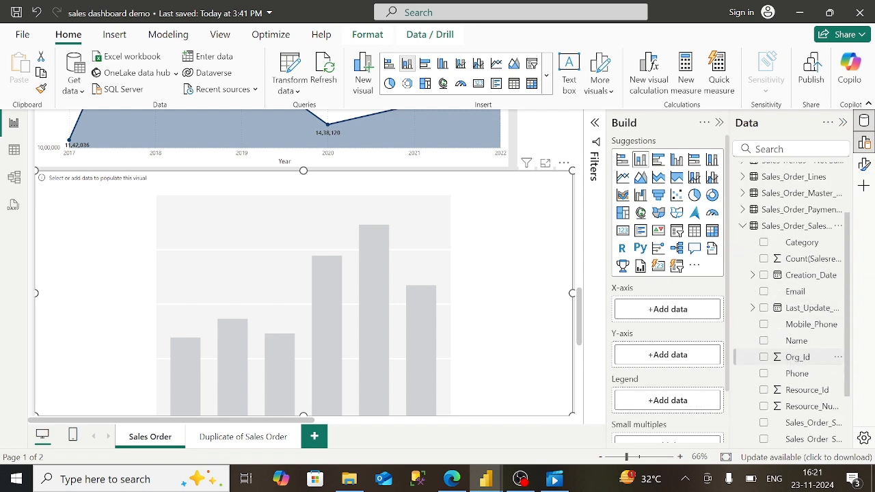
{"action": "left_click_drag", "start_coordinate": [806, 341], "coordinate": [689, 311]}
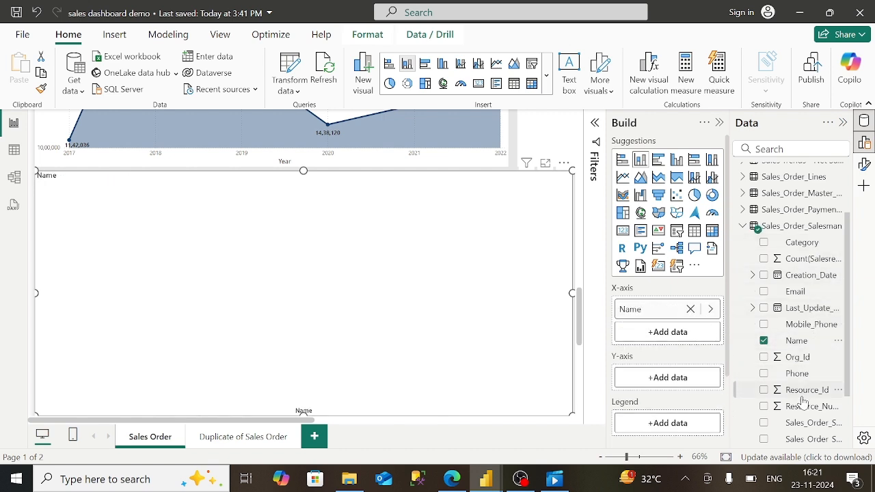
{"action": "scroll", "coordinate": [804, 397], "scroll_direction": "down", "scroll_amount": 2}
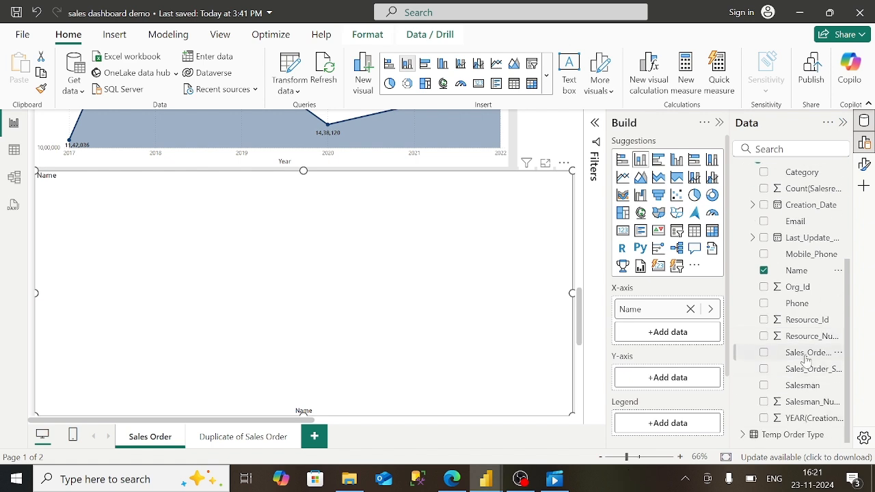
{"action": "left_click_drag", "start_coordinate": [807, 359], "coordinate": [672, 318]}
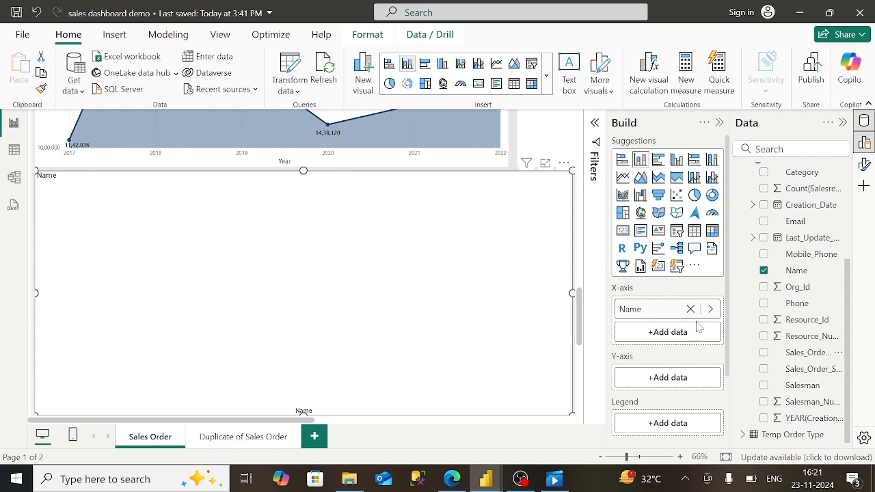
{"action": "left_click", "coordinate": [690, 309]}
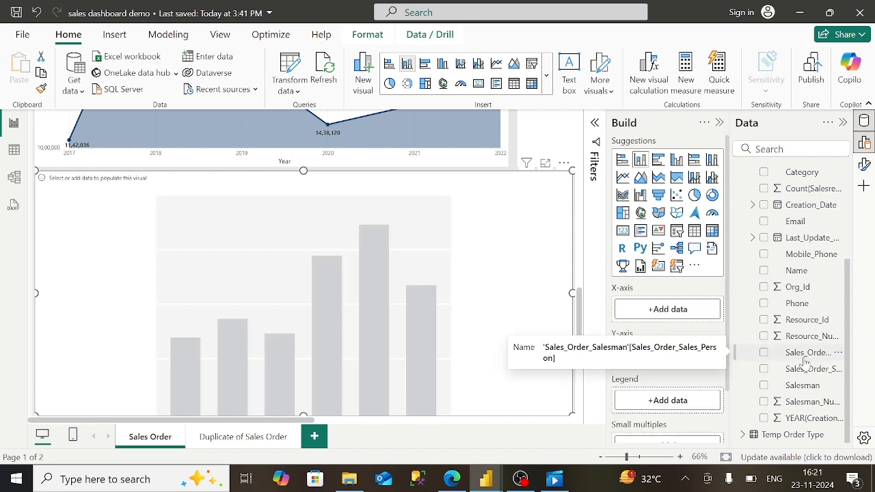
{"action": "left_click_drag", "start_coordinate": [807, 355], "coordinate": [656, 309]}
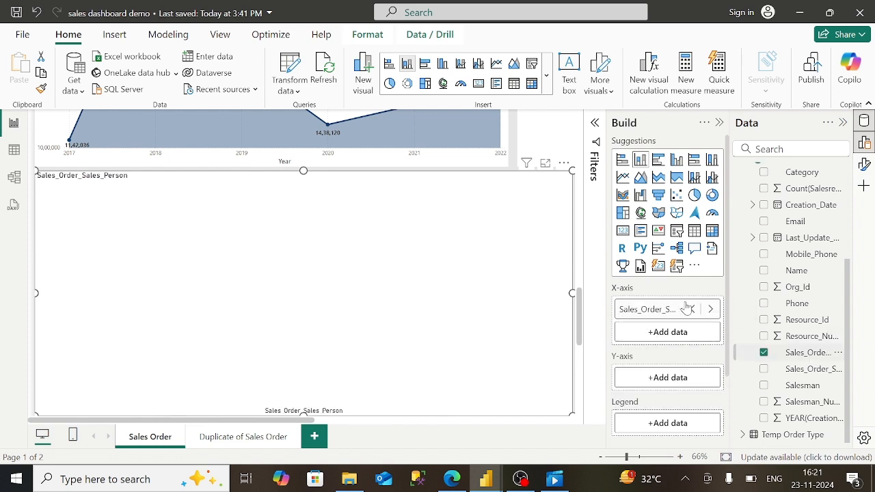
- Add Sales_Order_Line_Amount_AED from Sales_Order_Lines as the chart's Y-axis values
{"action": "left_click", "coordinate": [740, 149]}
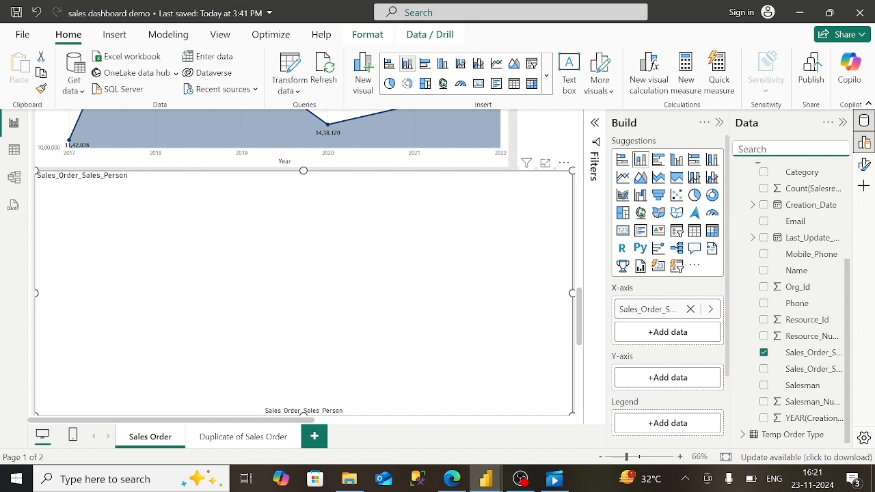
{"action": "left_click", "coordinate": [851, 254]}
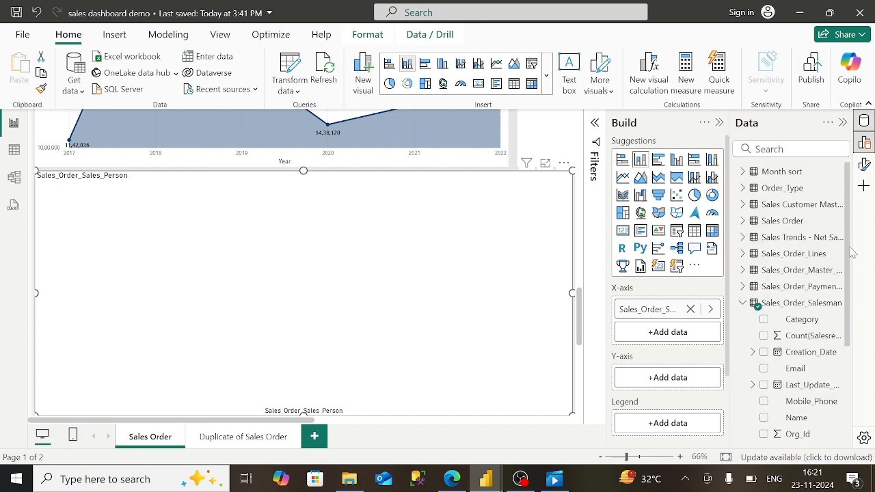
{"action": "left_click", "coordinate": [743, 254]}
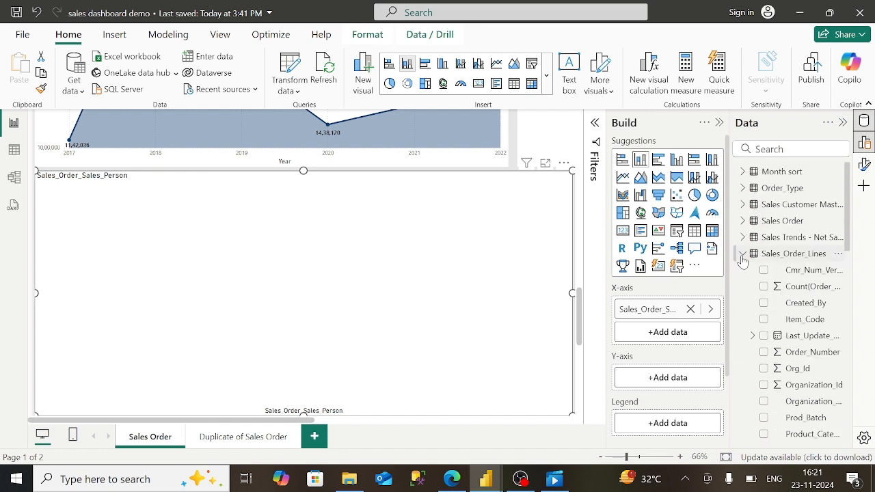
{"action": "scroll", "coordinate": [787, 375], "scroll_direction": "down", "scroll_amount": 3}
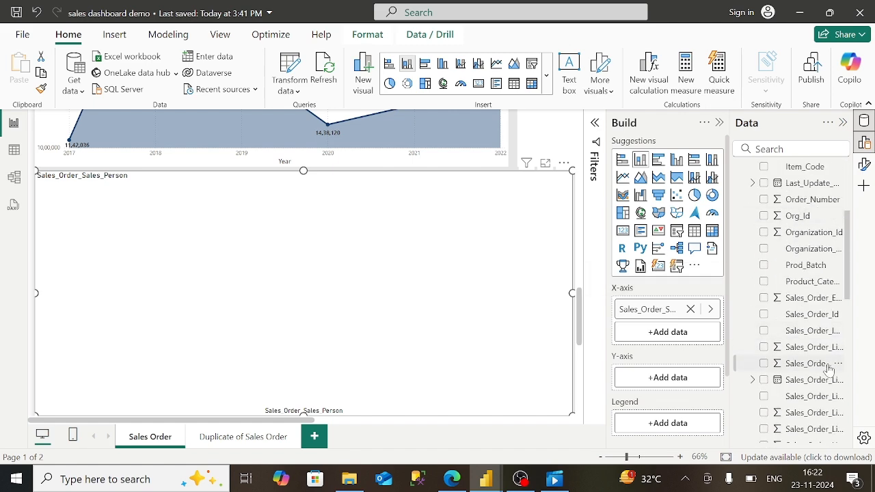
{"action": "left_click_drag", "start_coordinate": [829, 370], "coordinate": [689, 389]}
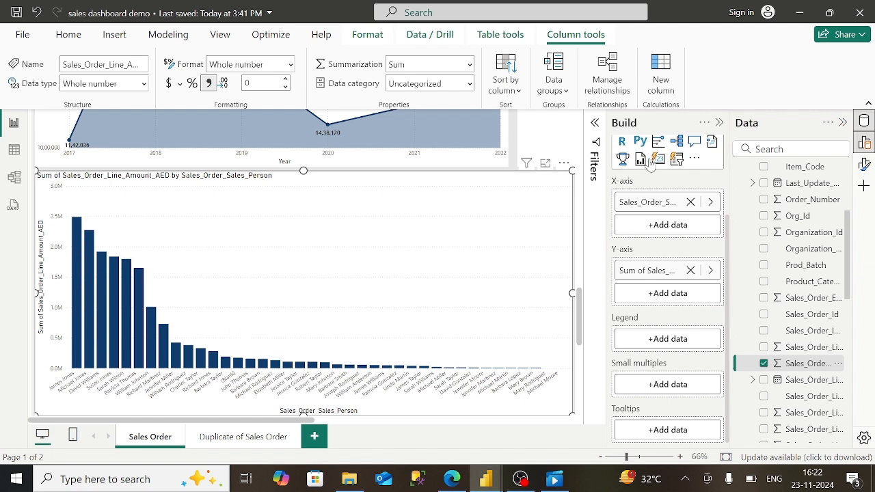
- Switch the chart's salesperson filter to Top N, showing the top 15
{"action": "left_click", "coordinate": [597, 124]}
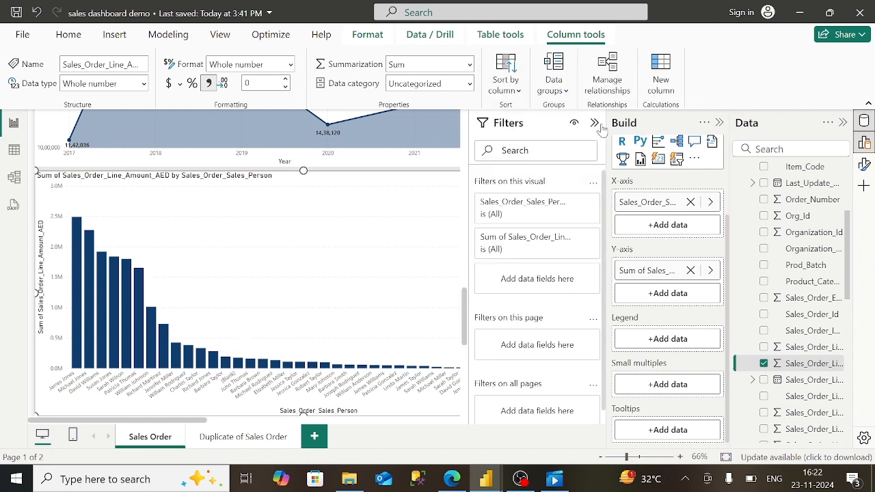
{"action": "left_click", "coordinate": [573, 207]}
{"action": "left_click_drag", "start_coordinate": [573, 207], "coordinate": [544, 263]}
{"action": "left_click", "coordinate": [573, 251]}
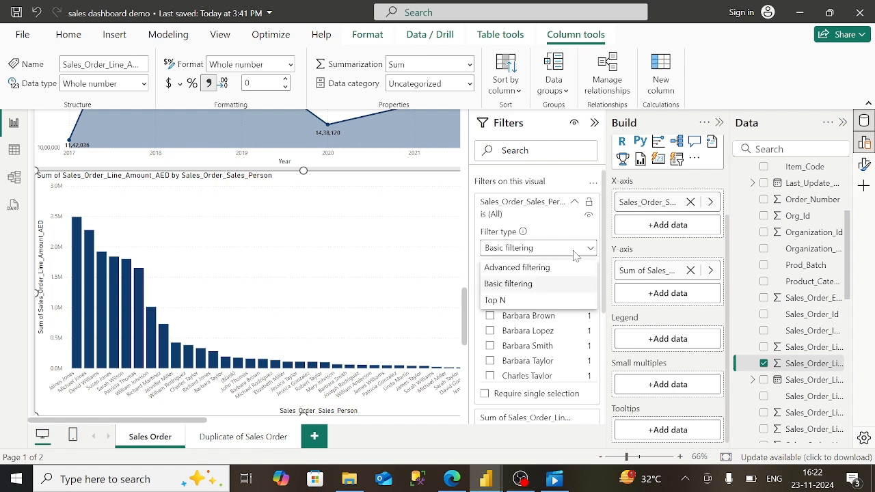
{"action": "left_click", "coordinate": [532, 302]}
{"action": "left_click", "coordinate": [562, 284]}
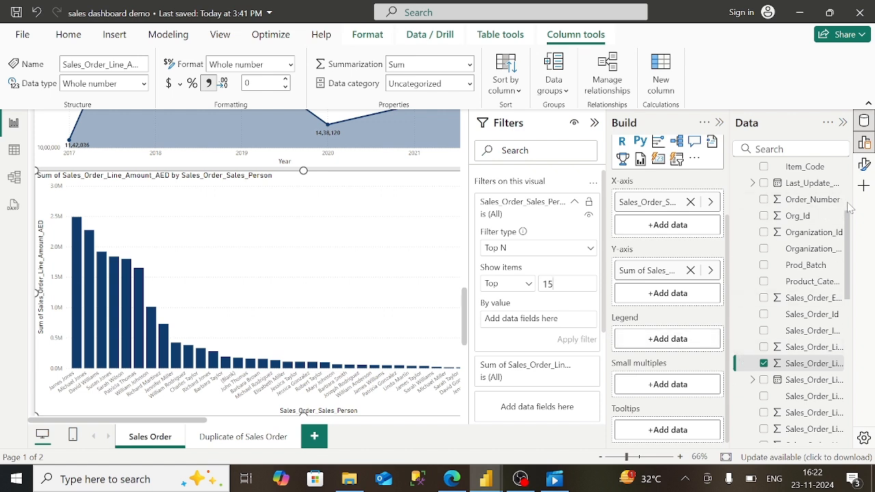
- Rank the Top 15 by Sales_Order_Sales_Person in the By value box and apply the filter
{"action": "scroll", "coordinate": [850, 207], "scroll_direction": "up", "scroll_amount": 5}
{"action": "left_click", "coordinate": [741, 255]}
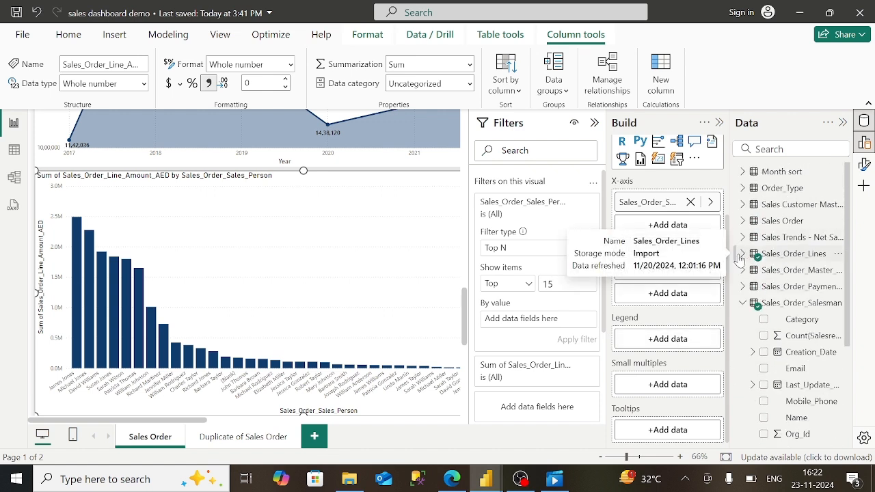
{"action": "scroll", "coordinate": [813, 369], "scroll_direction": "down", "scroll_amount": 4}
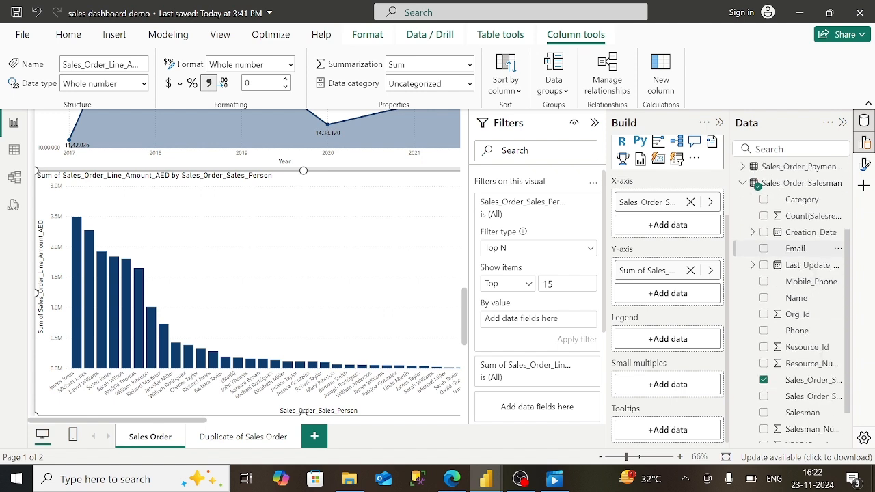
{"action": "left_click_drag", "start_coordinate": [819, 359], "coordinate": [565, 324]}
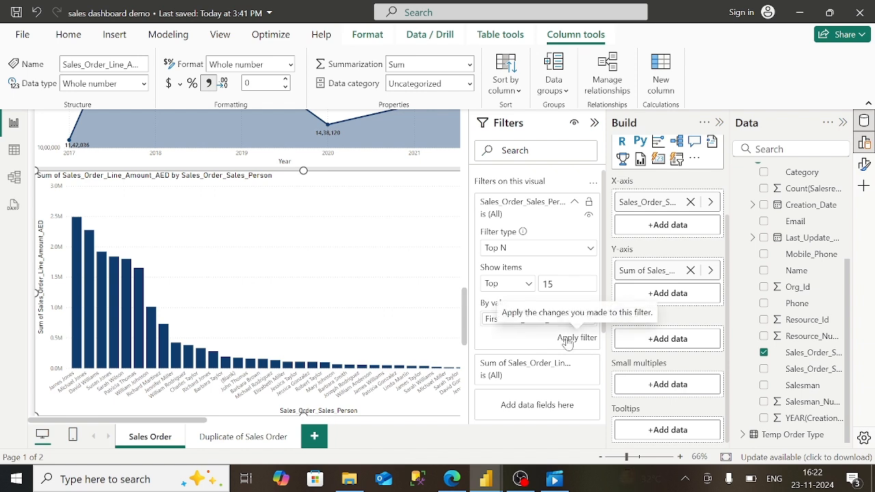
{"action": "left_click", "coordinate": [571, 340]}
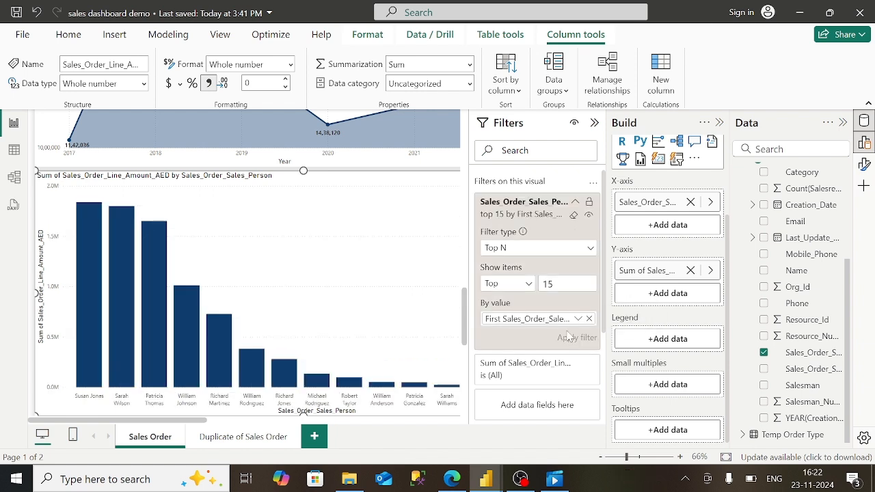
- Replace the chart title with 'Salesperson Contribution :Top 15'
{"action": "left_click", "coordinate": [595, 125]}
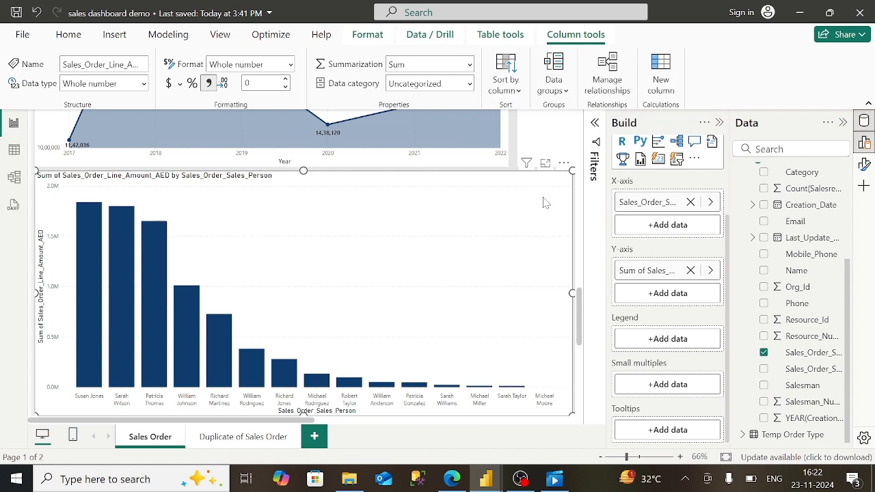
{"action": "left_click", "coordinate": [865, 166]}
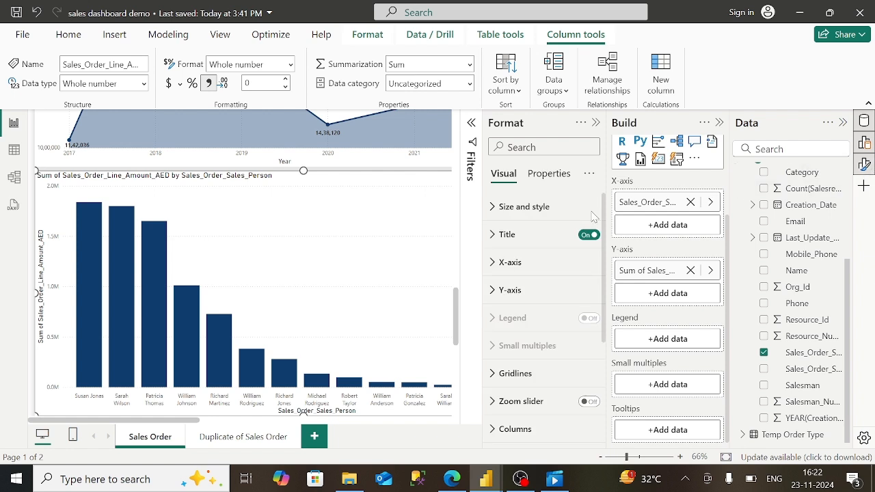
{"action": "left_click", "coordinate": [540, 235]}
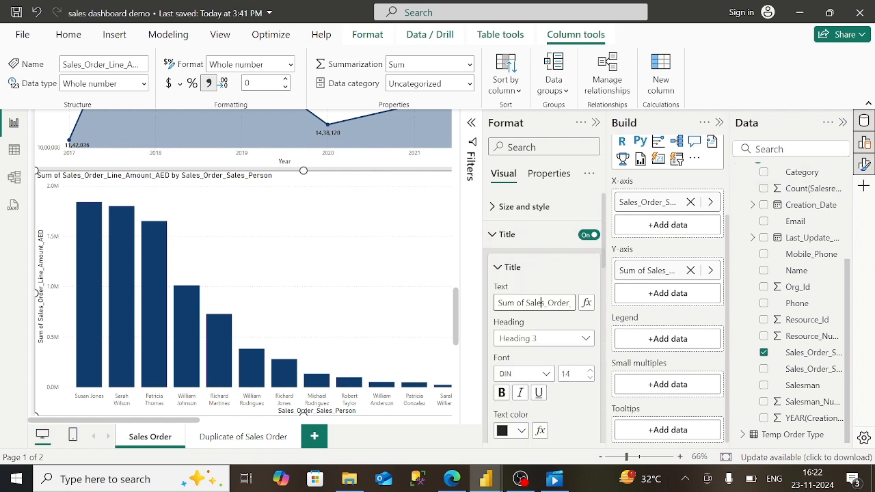
{"action": "key", "text": "Right"}
{"action": "key", "text": "Right"}
{"action": "key", "text": "Right"}
{"action": "key", "text": "Right"}
{"action": "key", "text": "Right"}
{"action": "key", "text": "Right"}
{"action": "key", "text": "Right"}
{"action": "key", "text": "Right"}
{"action": "key", "text": "Right"}
{"action": "key", "text": "Right"}
{"action": "key", "text": "Right"}
{"action": "key", "text": "Right"}
{"action": "key", "text": "Right"}
{"action": "key", "text": "Right"}
{"action": "key", "text": "Right"}
{"action": "key", "text": "Right"}
{"action": "key", "text": "Right"}
{"action": "key", "text": "Right"}
{"action": "key", "text": "Right"}
{"action": "key", "text": "Right"}
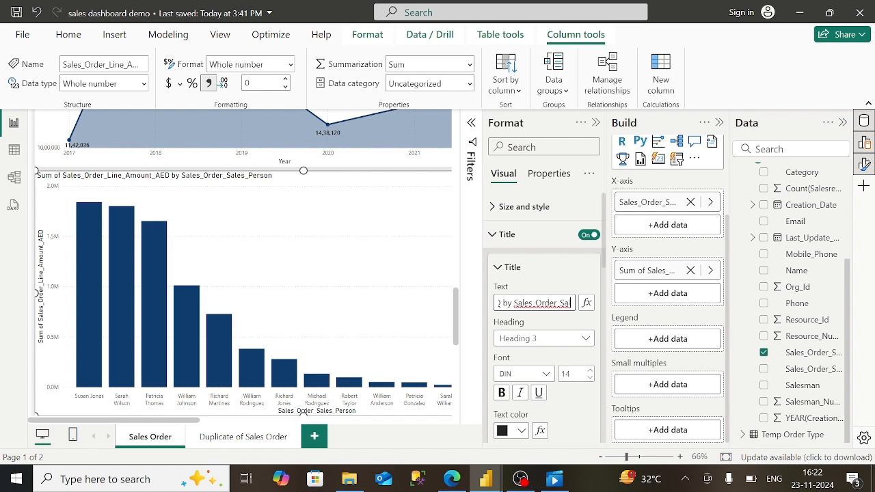
{"action": "key", "text": "BackSpace"}
{"action": "key", "text": "BackSpace"}
{"action": "key", "text": "BackSpace"}
{"action": "key", "text": "BackSpace"}
{"action": "key", "text": "BackSpace"}
{"action": "key", "text": "BackSpace"}
{"action": "key", "text": "BackSpace"}
{"action": "key", "text": "BackSpace"}
{"action": "key", "text": "BackSpace"}
{"action": "key", "text": "BackSpace"}
{"action": "key", "text": "BackSpace"}
{"action": "key", "text": "BackSpace"}
{"action": "key", "text": "BackSpace"}
{"action": "key", "text": "BackSpace"}
{"action": "key", "text": "BackSpace"}
{"action": "key", "text": "BackSpace"}
{"action": "key", "text": "BackSpace"}
{"action": "key", "text": "BackSpace"}
{"action": "key", "text": "BackSpace"}
{"action": "key", "text": "BackSpace"}
{"action": "key", "text": "BackSpace"}
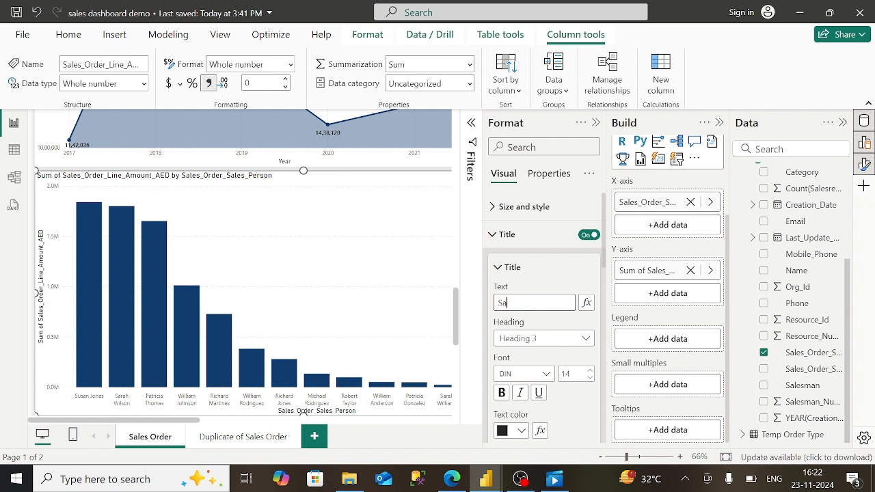
{"action": "type", "text": "Salesperson Co"}
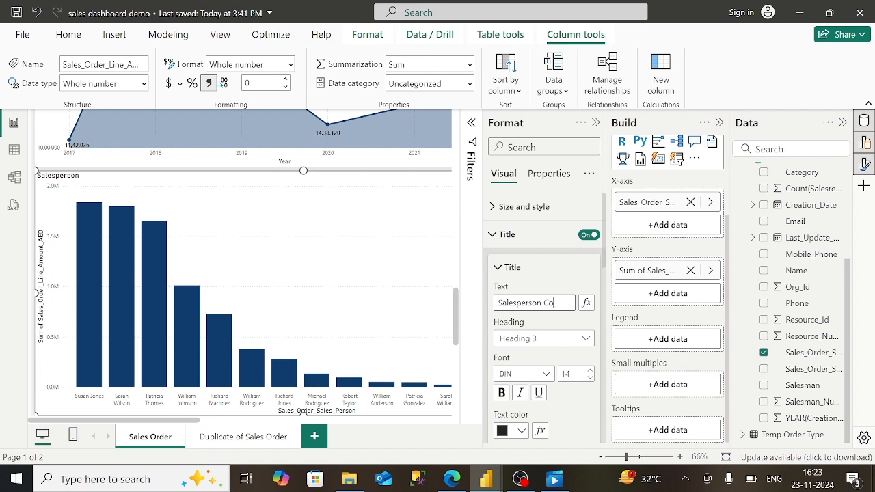
{"action": "type", "text": "ntribution"}
{"action": "type", "text": " top"}
{"action": "type", "text": "Top"}
{"action": "type", "text": " 15"}
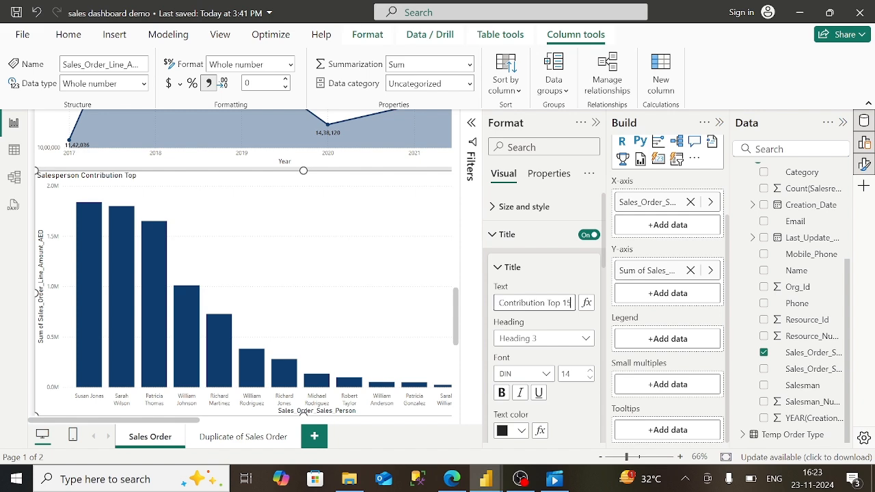
- Check the published report, then set the chart title font to Constantia
{"action": "left_click", "coordinate": [452, 479]}
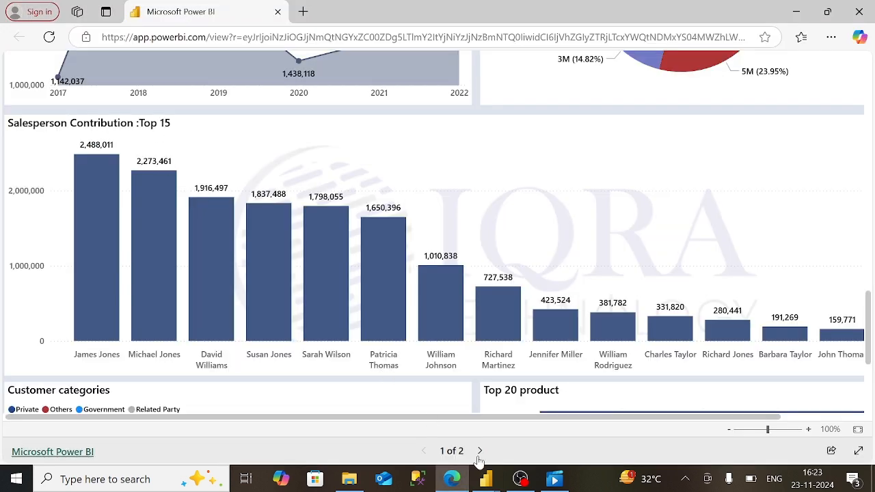
{"action": "mouse_move", "coordinate": [486, 479]}
{"action": "left_click", "coordinate": [561, 417]}
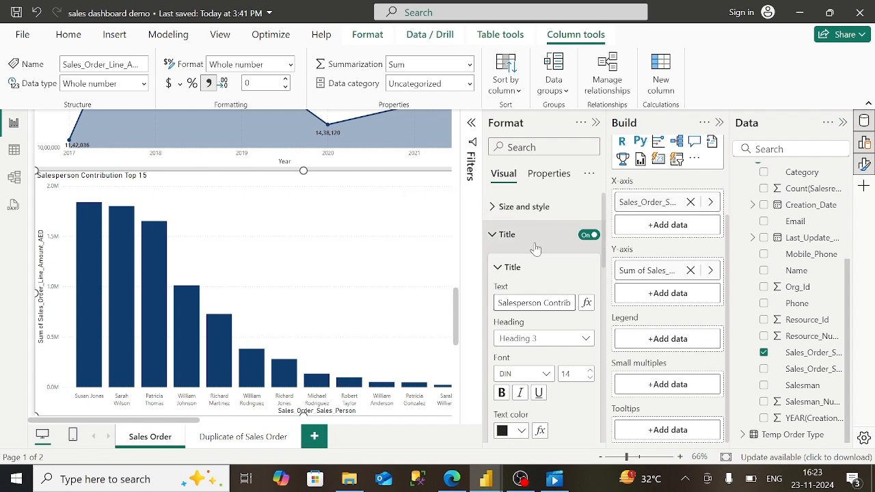
{"action": "key", "text": "Right"}
{"action": "key", "text": "Right"}
{"action": "key", "text": "Right"}
{"action": "key", "text": "Right"}
{"action": "key", "text": "Right"}
{"action": "key", "text": "Right"}
{"action": "key", "text": "Right"}
{"action": "key", "text": "Right"}
{"action": "key", "text": "Right"}
{"action": "key", "text": "Right"}
{"action": "key", "text": "Right"}
{"action": "key", "text": "Right"}
{"action": "key", "text": "Right"}
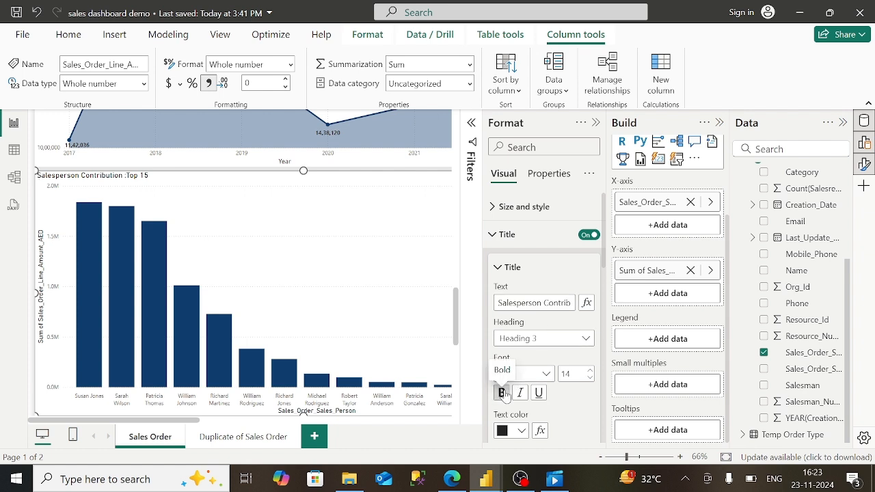
{"action": "left_click", "coordinate": [546, 375]}
{"action": "left_click", "coordinate": [551, 302]}
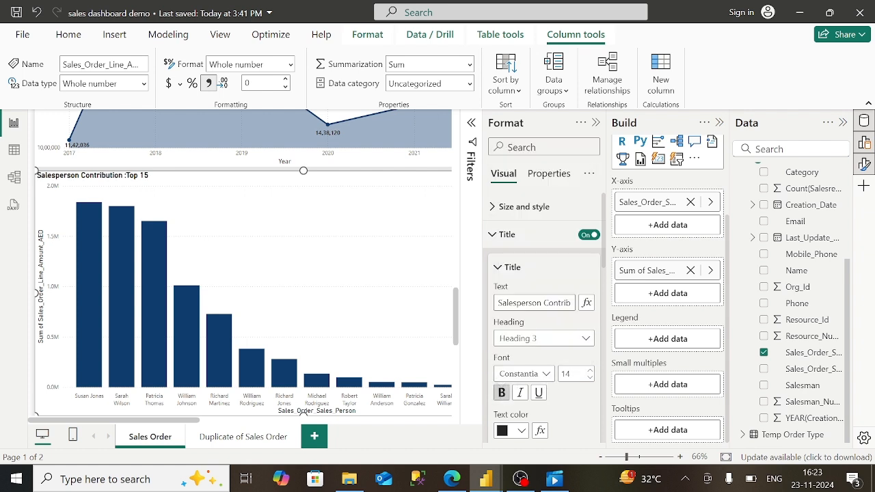
- Hide the x-axis title on the salesperson column chart
{"action": "left_click", "coordinate": [494, 235]}
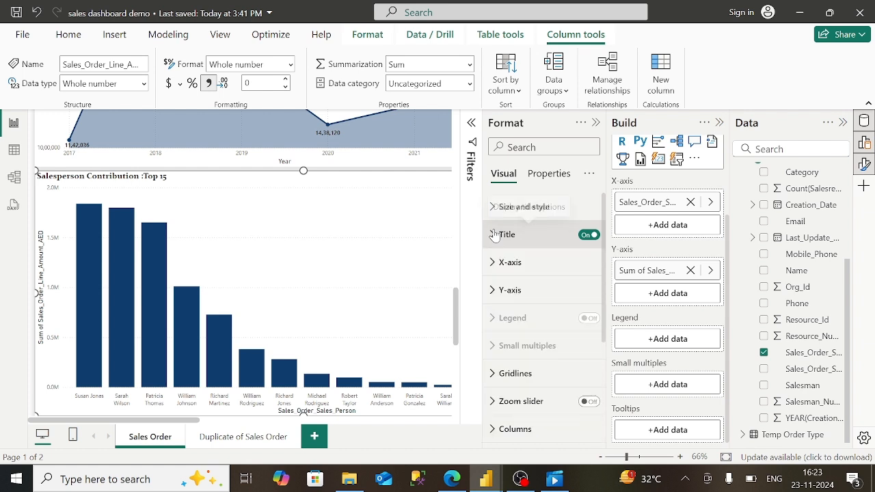
{"action": "left_click", "coordinate": [494, 263]}
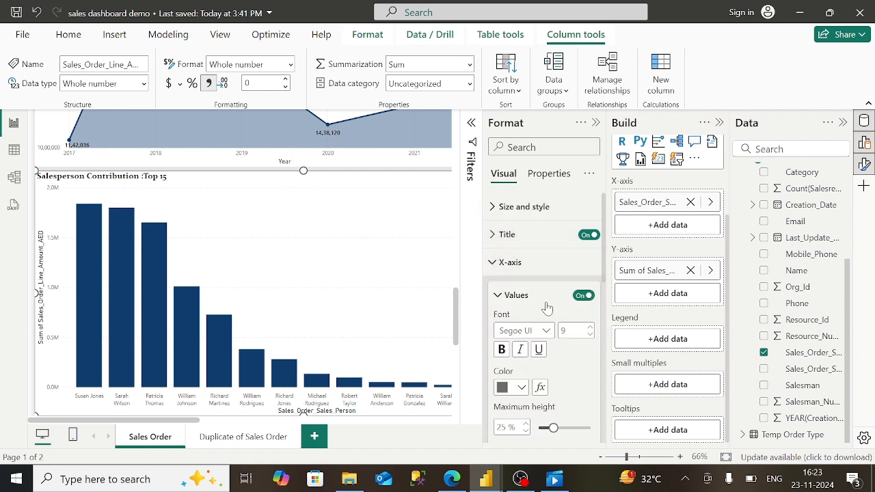
{"action": "scroll", "coordinate": [555, 309], "scroll_direction": "down", "scroll_amount": 3}
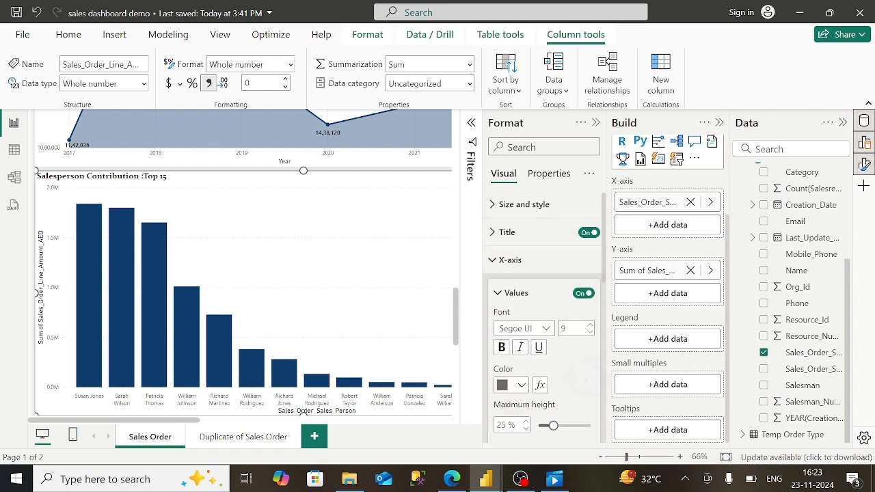
{"action": "left_click", "coordinate": [582, 376]}
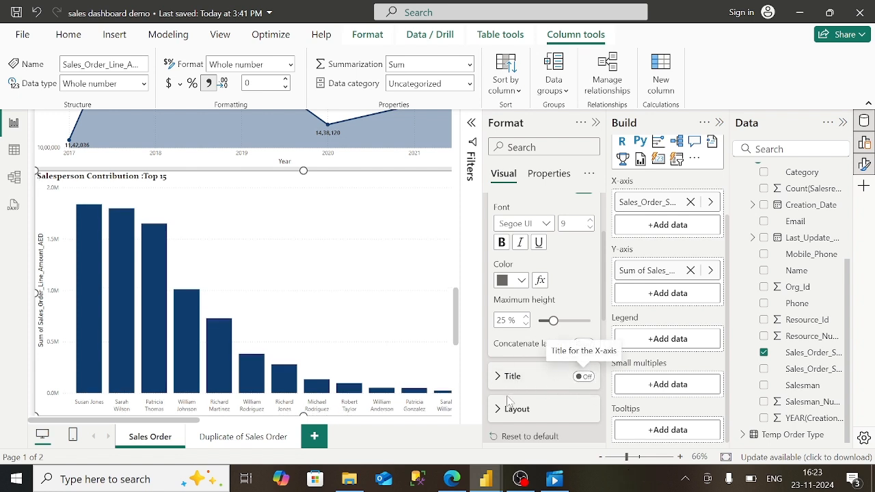
- Set the y-axis value display units to None so full numbers show
{"action": "scroll", "coordinate": [509, 406], "scroll_direction": "down", "scroll_amount": 1}
{"action": "left_click", "coordinate": [510, 371]}
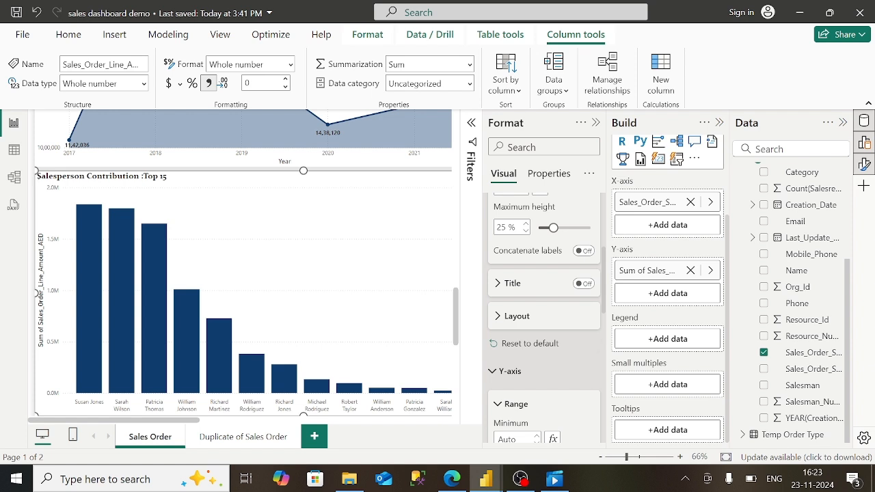
{"action": "scroll", "coordinate": [509, 372], "scroll_direction": "down", "scroll_amount": 1}
{"action": "scroll", "coordinate": [547, 370], "scroll_direction": "down", "scroll_amount": 2}
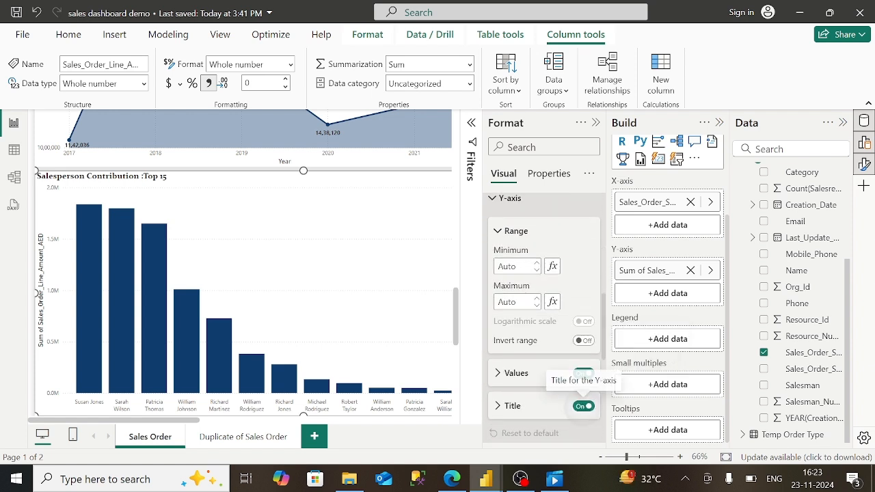
{"action": "left_click", "coordinate": [541, 373]}
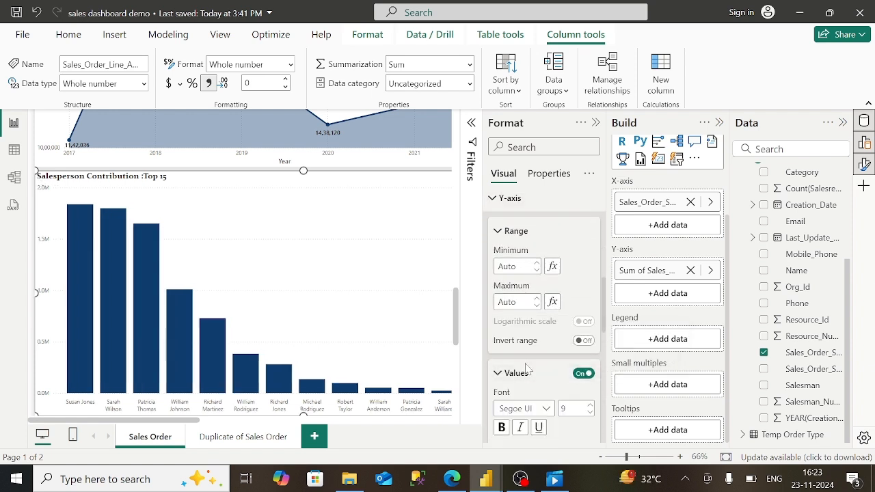
{"action": "scroll", "coordinate": [531, 423], "scroll_direction": "down", "scroll_amount": 2}
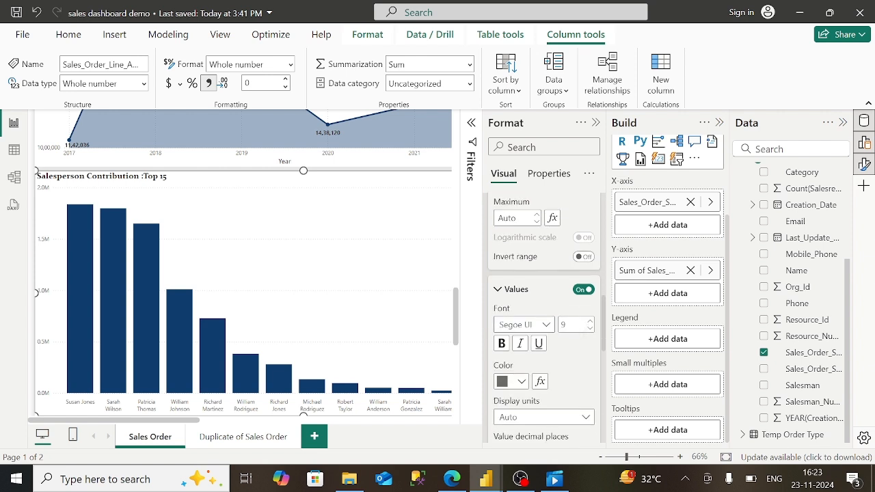
{"action": "left_click", "coordinate": [541, 417]}
{"action": "left_click", "coordinate": [539, 335]}
{"action": "left_click", "coordinate": [541, 417]}
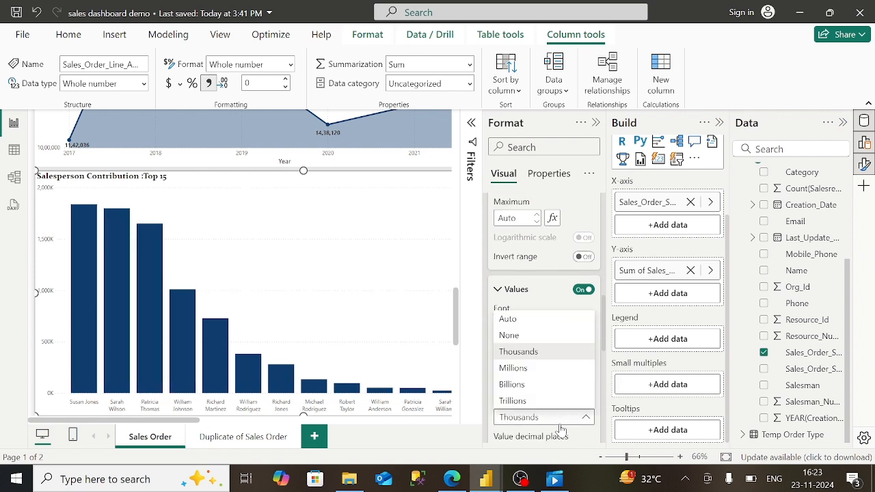
{"action": "left_click", "coordinate": [531, 337]}
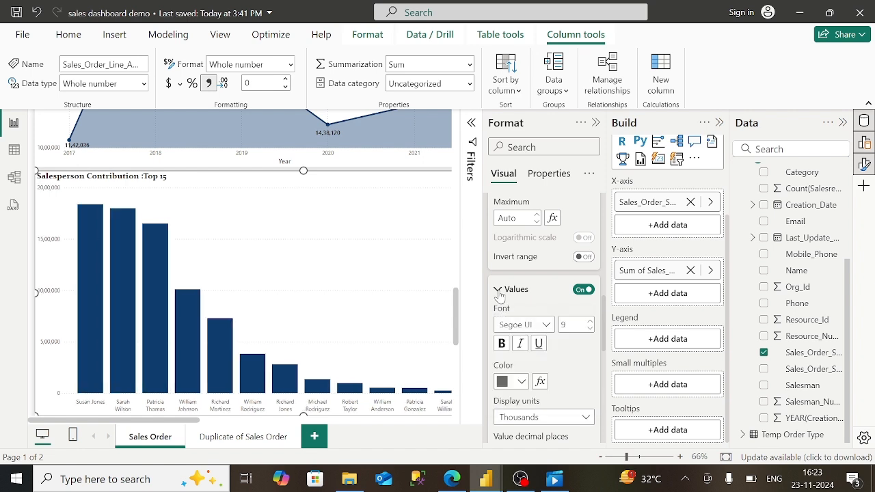
{"action": "left_click", "coordinate": [499, 290]}
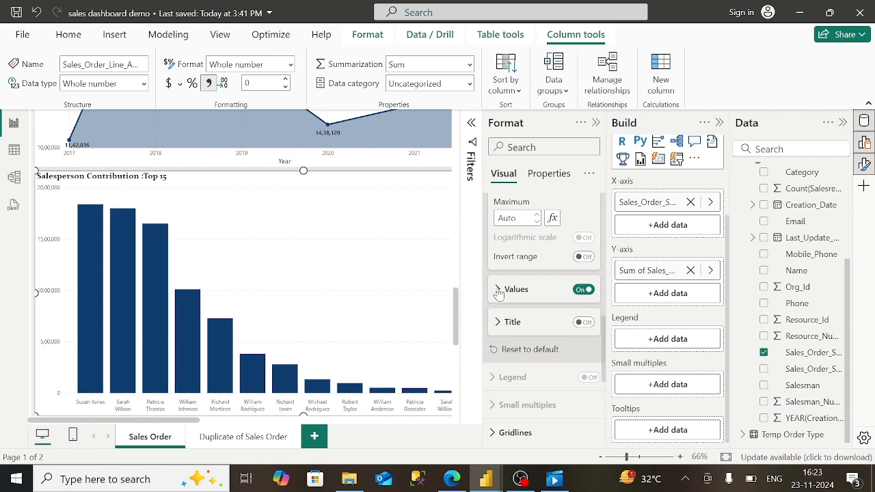
{"action": "left_click", "coordinate": [596, 122]}
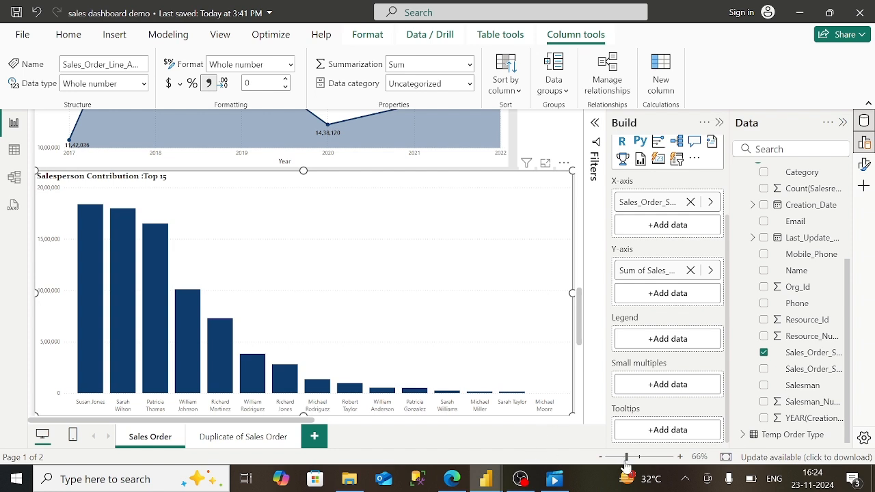
- Zoom to 57% and stretch the Top 15 chart across the full page width
{"action": "left_click_drag", "start_coordinate": [625, 457], "coordinate": [622, 457]}
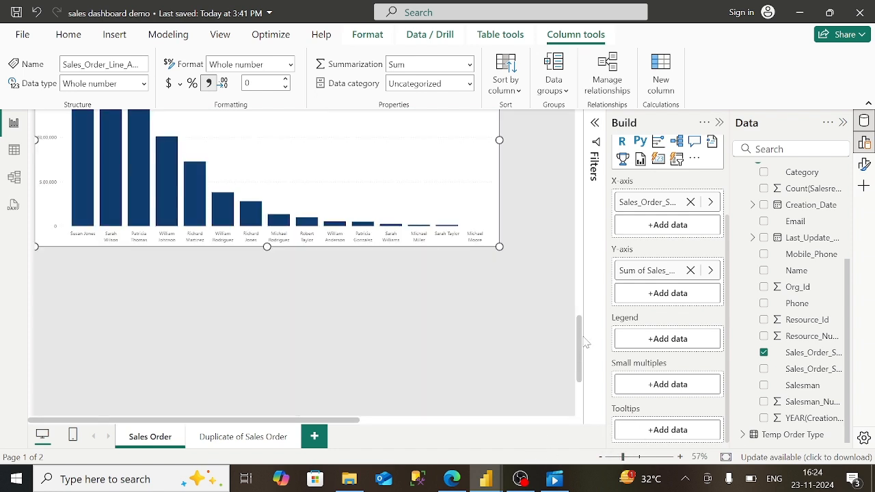
{"action": "scroll", "coordinate": [578, 322], "scroll_direction": "up", "scroll_amount": 3}
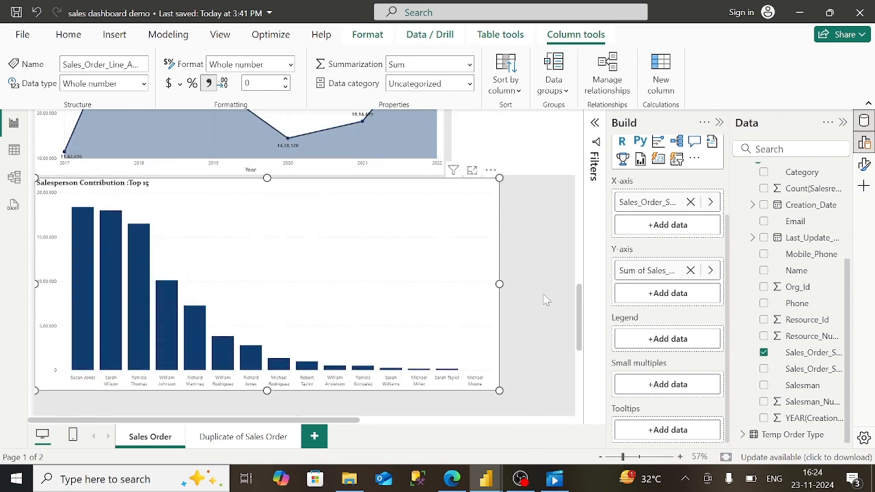
{"action": "left_click_drag", "start_coordinate": [499, 285], "coordinate": [572, 283]}
{"action": "left_click", "coordinate": [546, 421]}
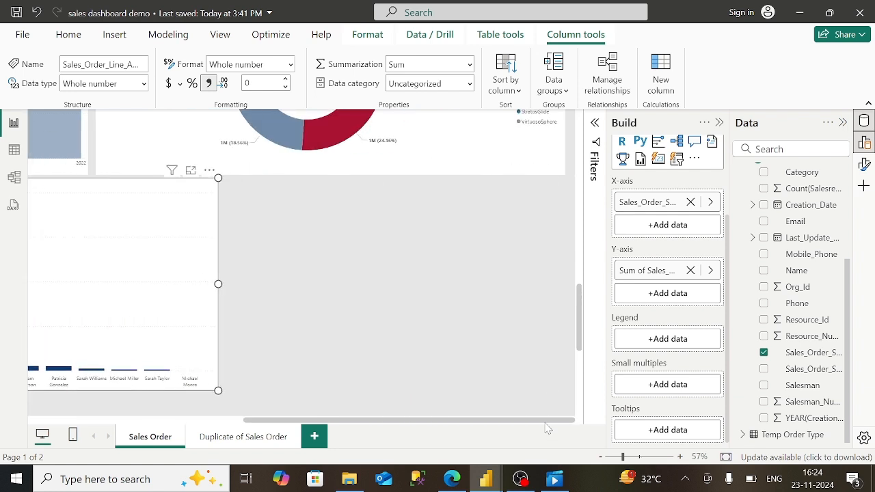
{"action": "left_click_drag", "start_coordinate": [218, 284], "coordinate": [571, 309]}
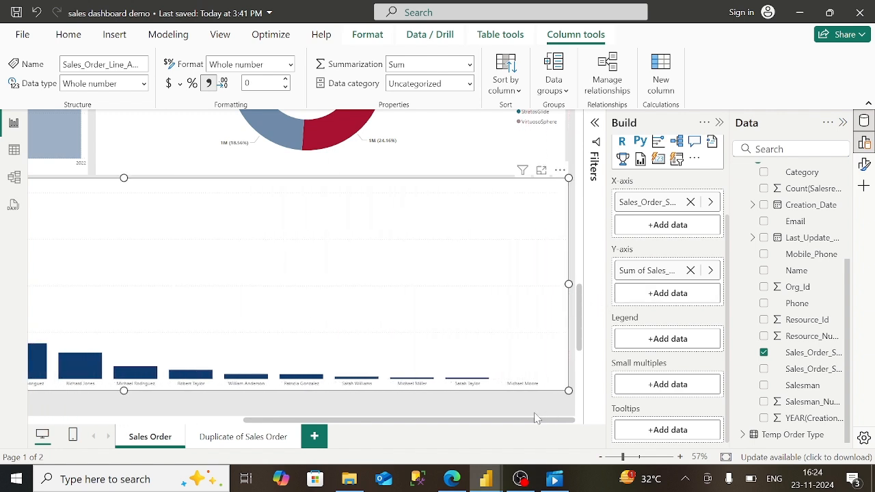
{"action": "left_click_drag", "start_coordinate": [535, 421], "coordinate": [241, 424]}
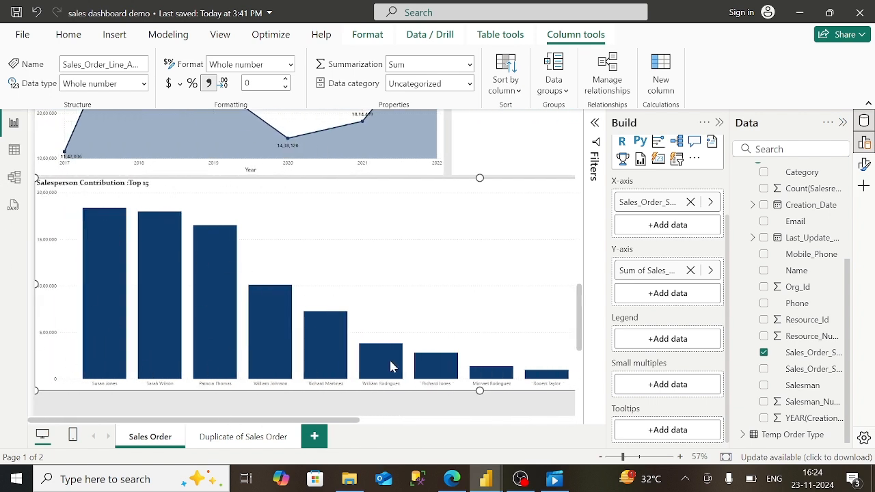
{"action": "left_click", "coordinate": [452, 479]}
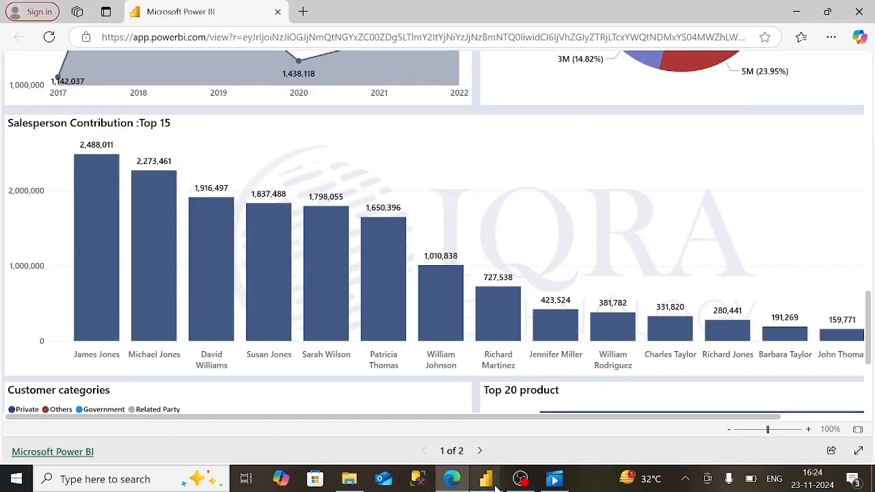
{"action": "mouse_move", "coordinate": [486, 478]}
{"action": "left_click", "coordinate": [545, 443]}
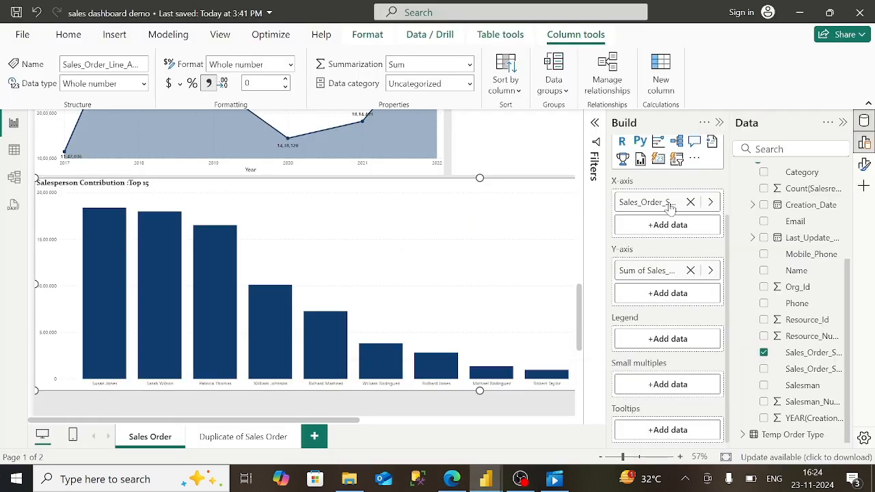
- Turn on data labels for the salesperson columns
{"action": "left_click", "coordinate": [865, 164]}
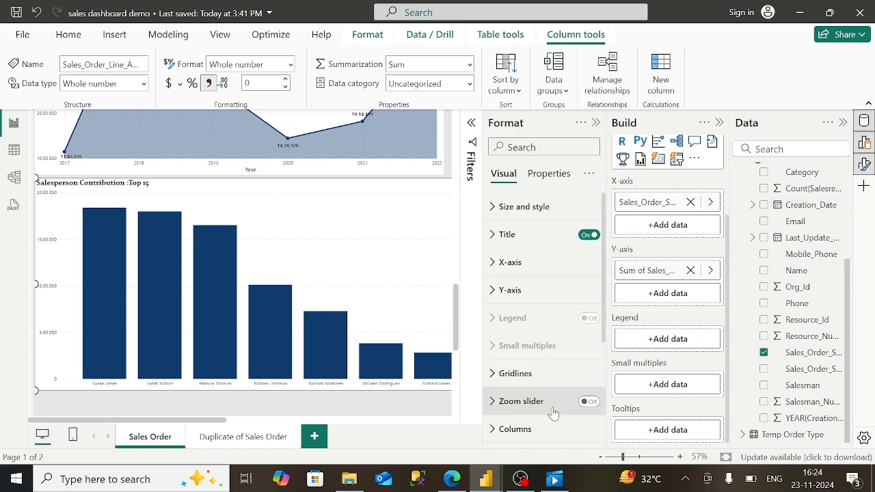
{"action": "scroll", "coordinate": [554, 410], "scroll_direction": "down", "scroll_amount": 2}
{"action": "left_click", "coordinate": [506, 361]}
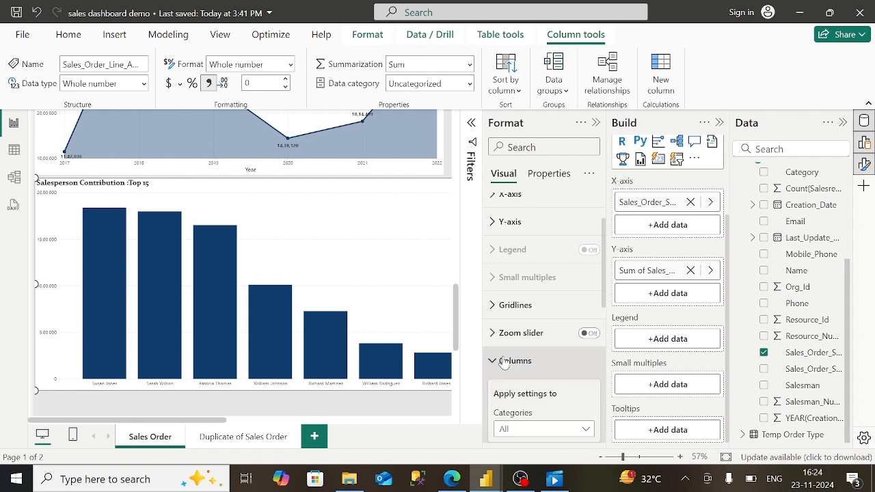
{"action": "scroll", "coordinate": [534, 391], "scroll_direction": "down", "scroll_amount": 4}
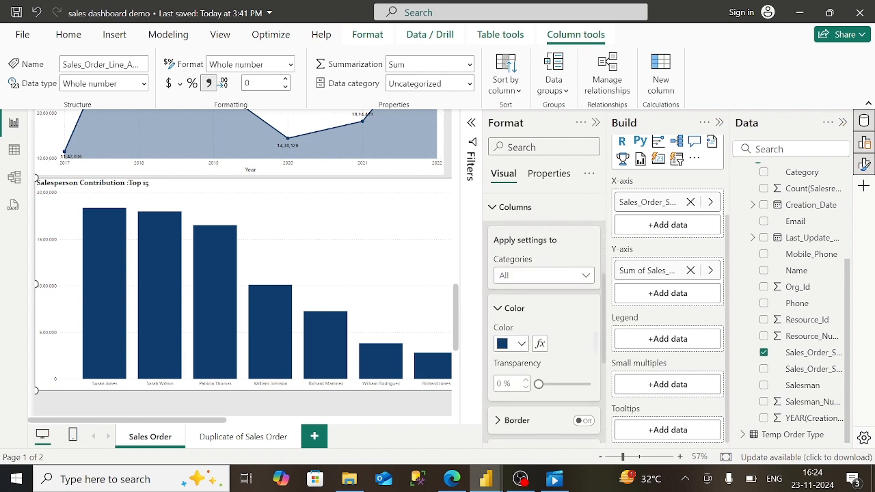
{"action": "scroll", "coordinate": [543, 329], "scroll_direction": "down", "scroll_amount": 1}
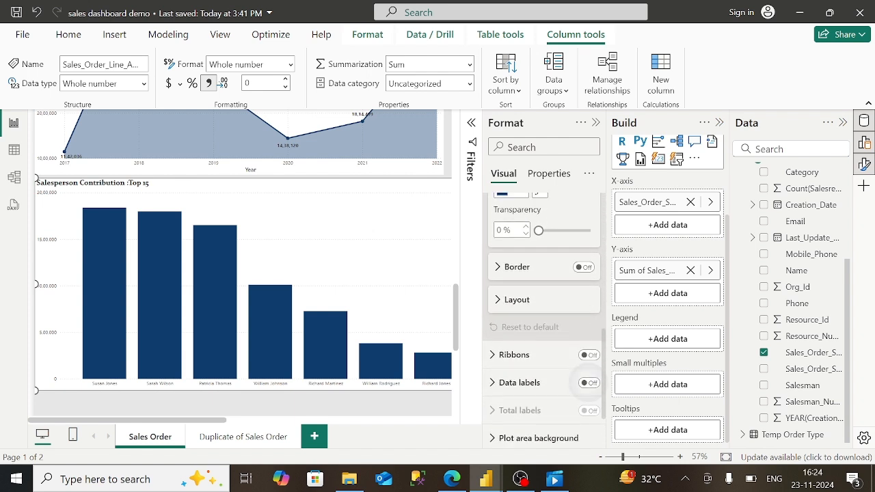
{"action": "left_click", "coordinate": [589, 382]}
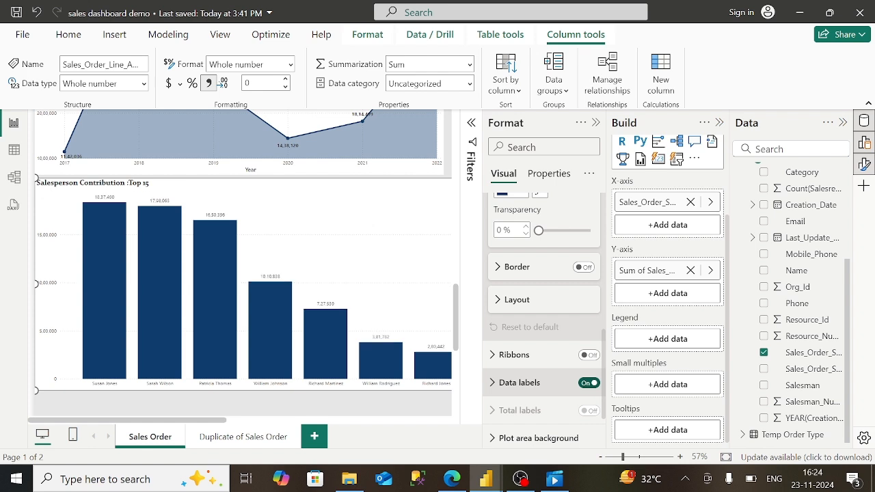
{"action": "left_click", "coordinate": [520, 392]}
- Make the data label values bold and black
{"action": "scroll", "coordinate": [520, 396], "scroll_direction": "down", "scroll_amount": 4}
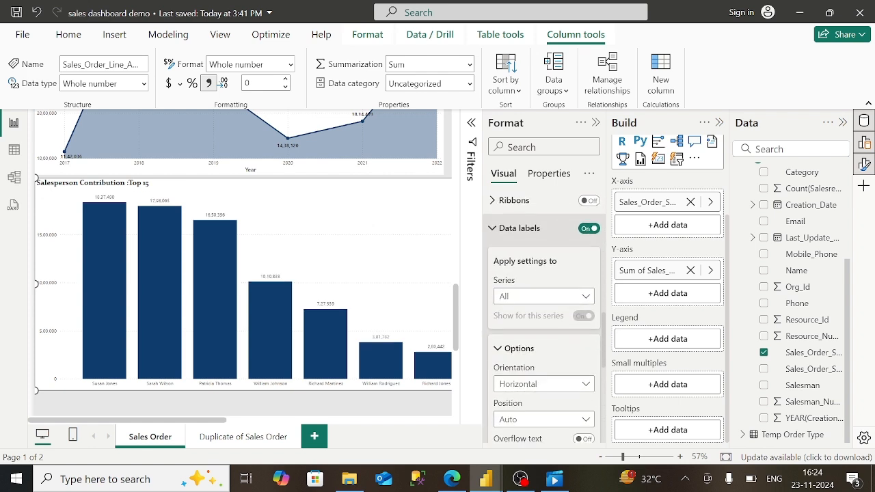
{"action": "scroll", "coordinate": [543, 315], "scroll_direction": "down", "scroll_amount": 3}
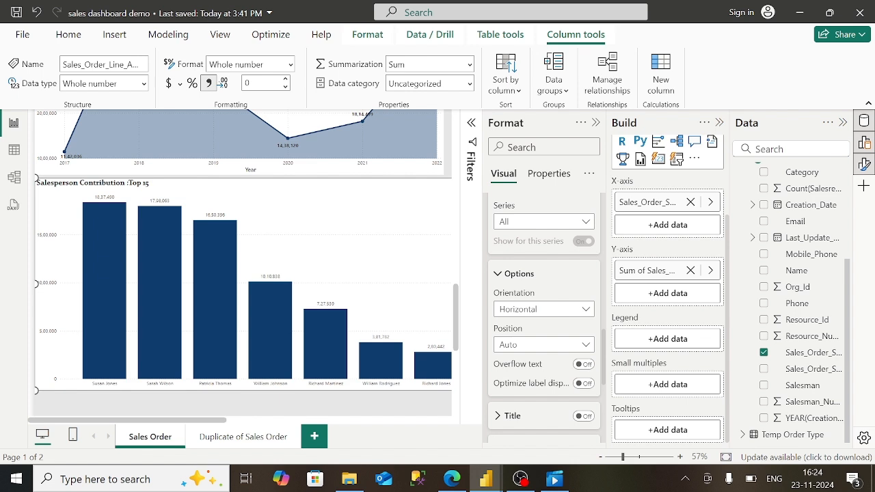
{"action": "scroll", "coordinate": [544, 315], "scroll_direction": "down", "scroll_amount": 7}
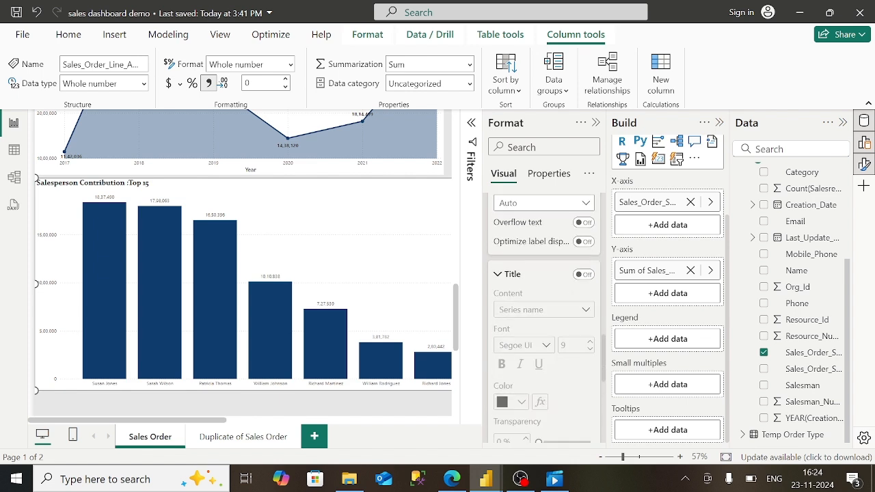
{"action": "scroll", "coordinate": [543, 314], "scroll_direction": "down", "scroll_amount": 2}
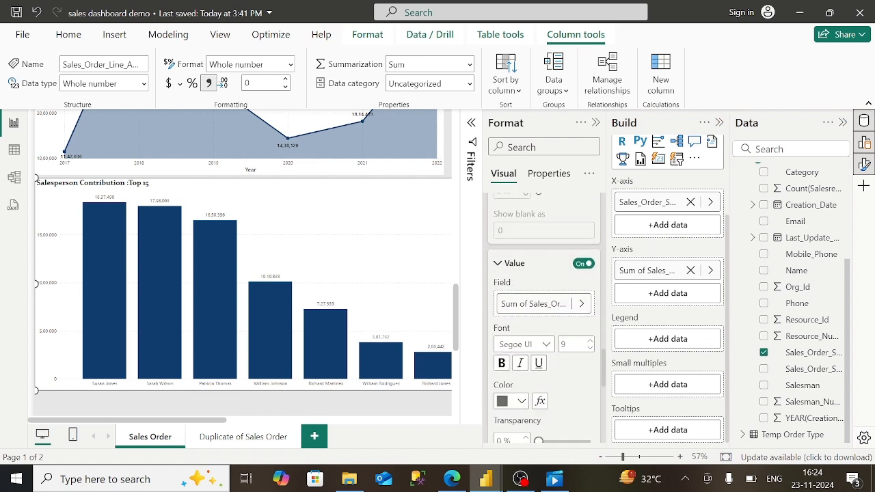
{"action": "left_click", "coordinate": [501, 363]}
{"action": "left_click", "coordinate": [513, 401]}
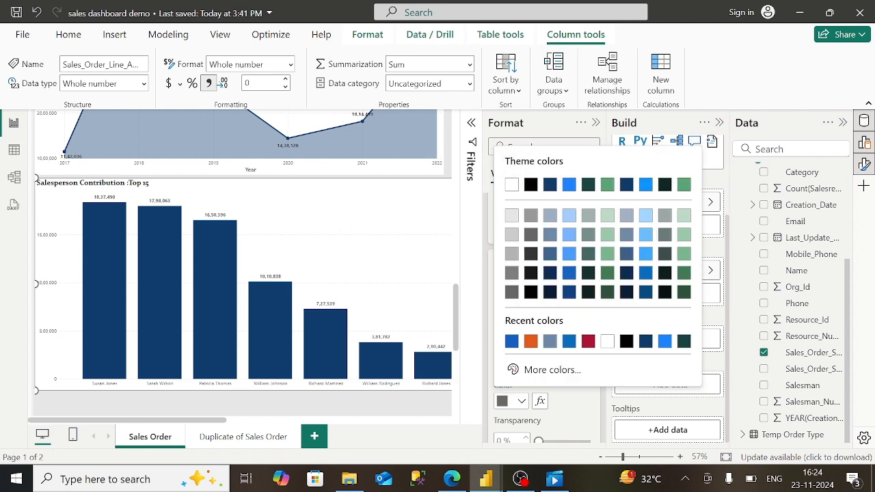
{"action": "left_click", "coordinate": [531, 185]}
{"action": "scroll", "coordinate": [544, 315], "scroll_direction": "down", "scroll_amount": 5}
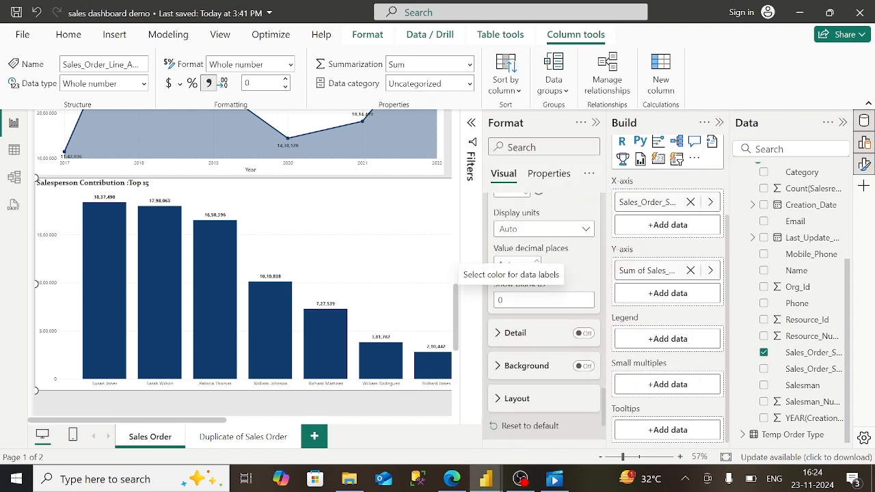
{"action": "left_click", "coordinate": [596, 123]}
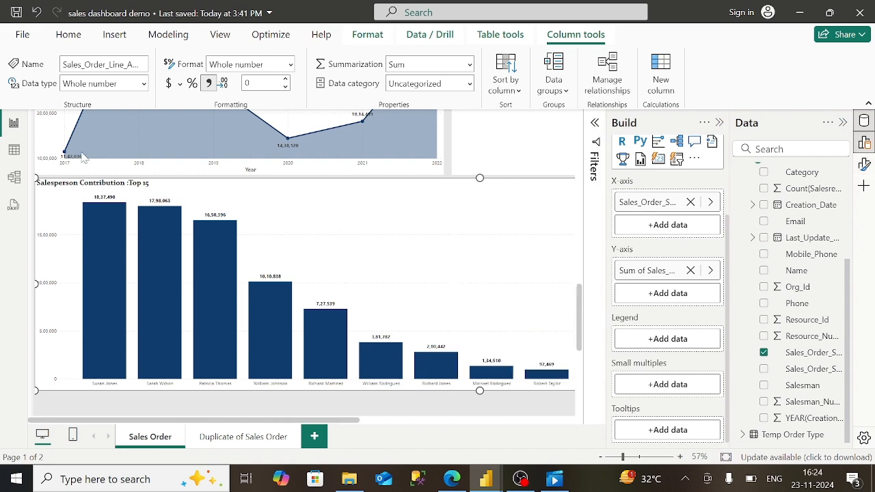
- Save the sales dashboard demo report
{"action": "left_click", "coordinate": [22, 35]}
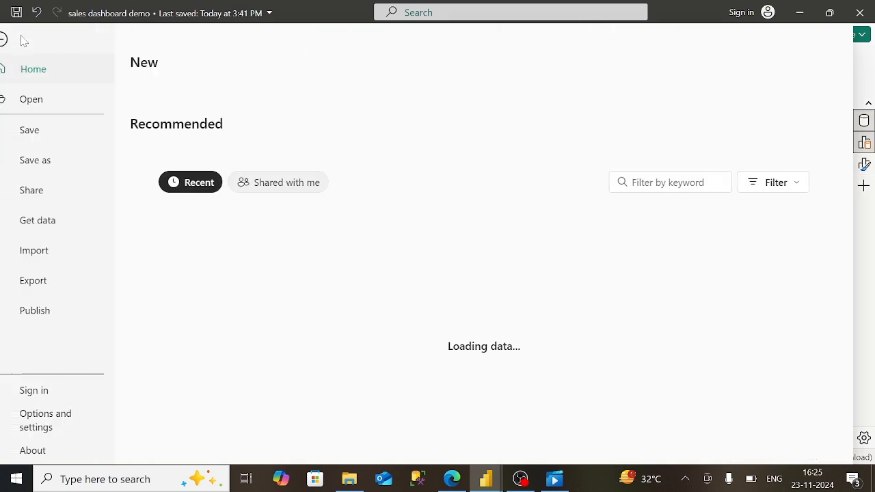
{"action": "left_click", "coordinate": [50, 136]}
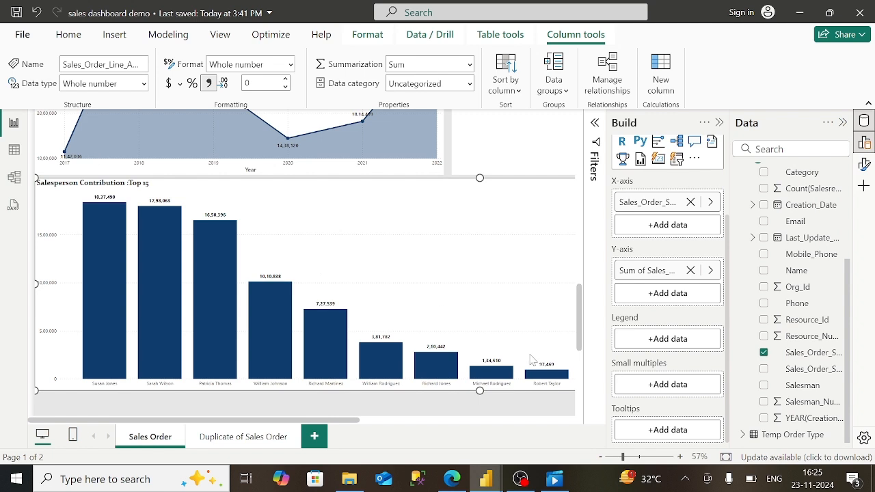
{"action": "scroll", "coordinate": [580, 385], "scroll_direction": "down", "scroll_amount": 4}
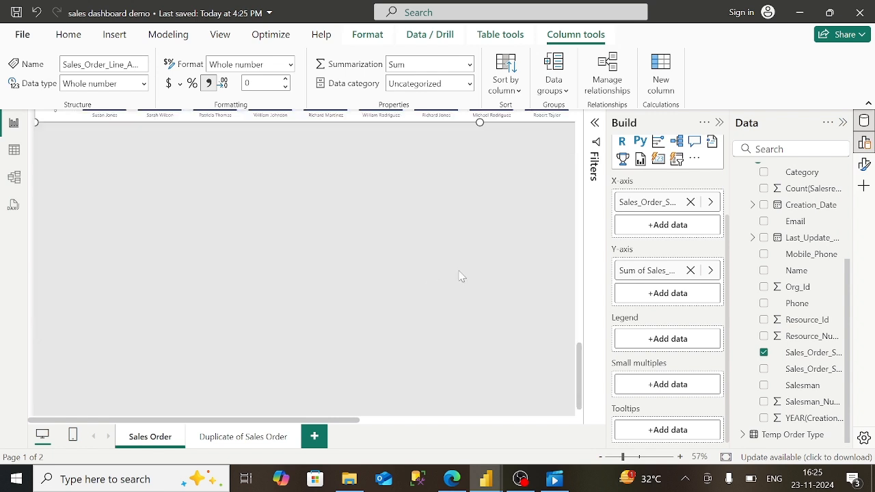
- Add a new pie chart and move it to the left below the column chart
{"action": "left_click", "coordinate": [865, 142]}
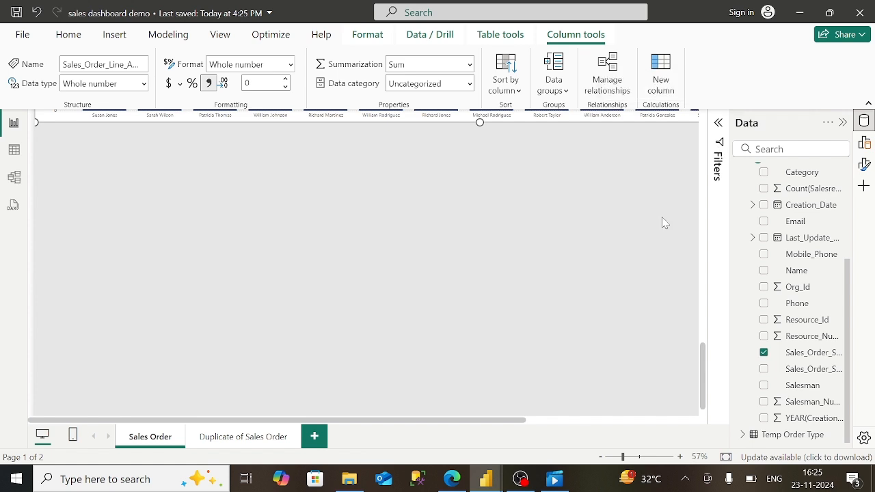
{"action": "left_click", "coordinate": [85, 342]}
{"action": "scroll", "coordinate": [77, 318], "scroll_direction": "up", "scroll_amount": 1}
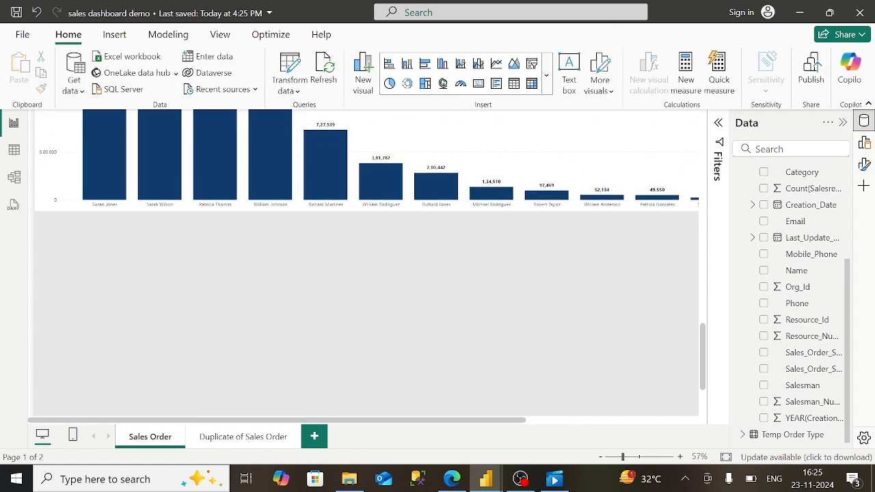
{"action": "left_click", "coordinate": [865, 142]}
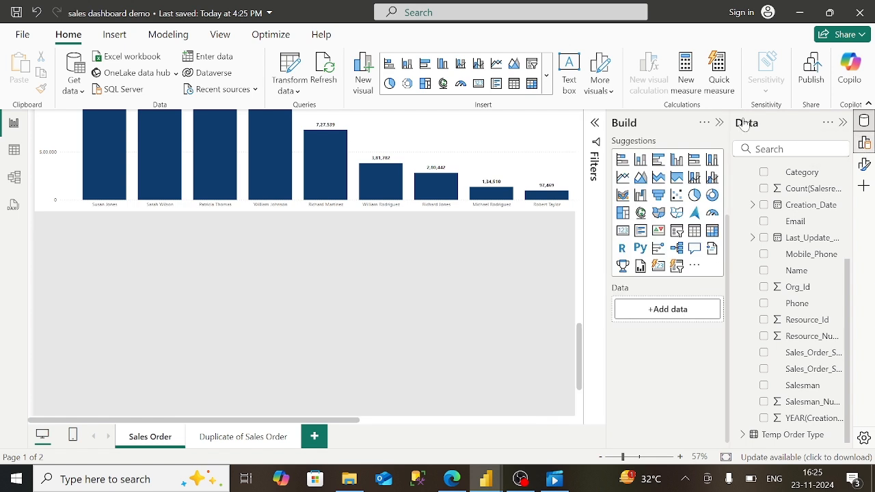
{"action": "left_click", "coordinate": [694, 202]}
{"action": "scroll", "coordinate": [436, 304], "scroll_direction": "down", "scroll_amount": 1}
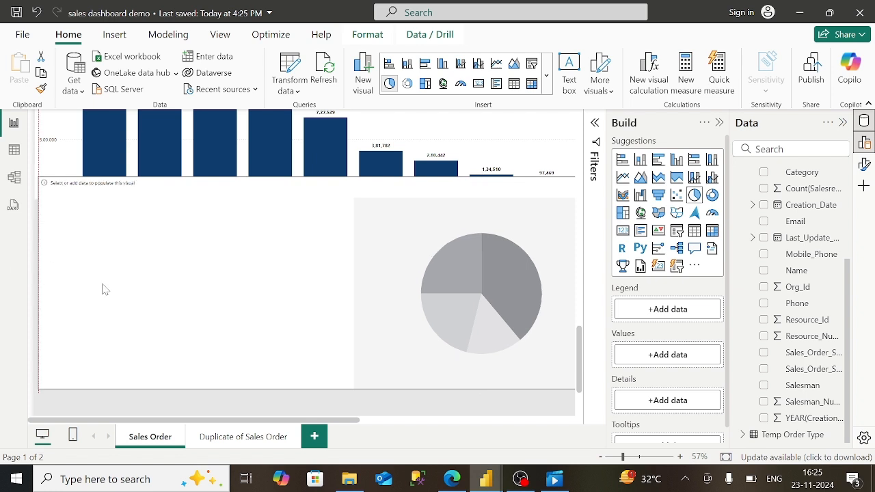
{"action": "left_click_drag", "start_coordinate": [80, 289], "coordinate": [214, 297]}
{"action": "left_click_drag", "start_coordinate": [363, 320], "coordinate": [149, 338]}
- Narrow the pie visual from the right and shorten it from the top, checking the published report
{"action": "scroll", "coordinate": [369, 428], "scroll_direction": "right", "scroll_amount": 5}
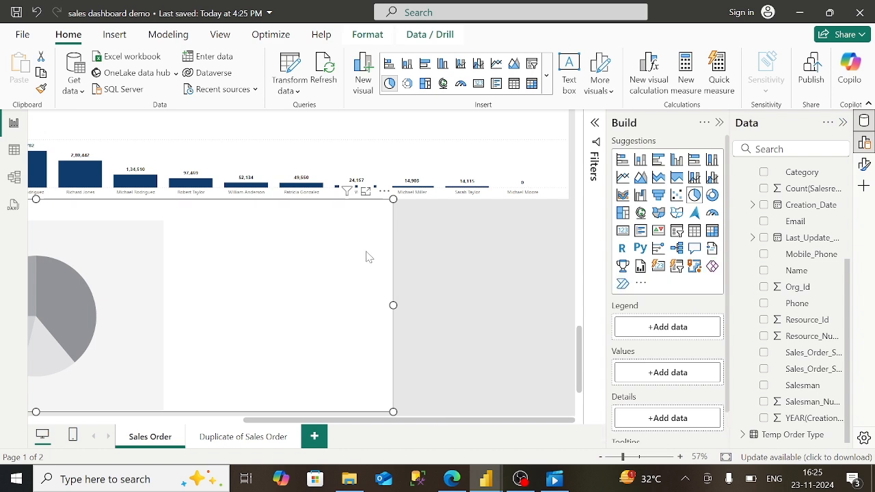
{"action": "left_click_drag", "start_coordinate": [394, 306], "coordinate": [102, 305]}
{"action": "left_click", "coordinate": [232, 422]}
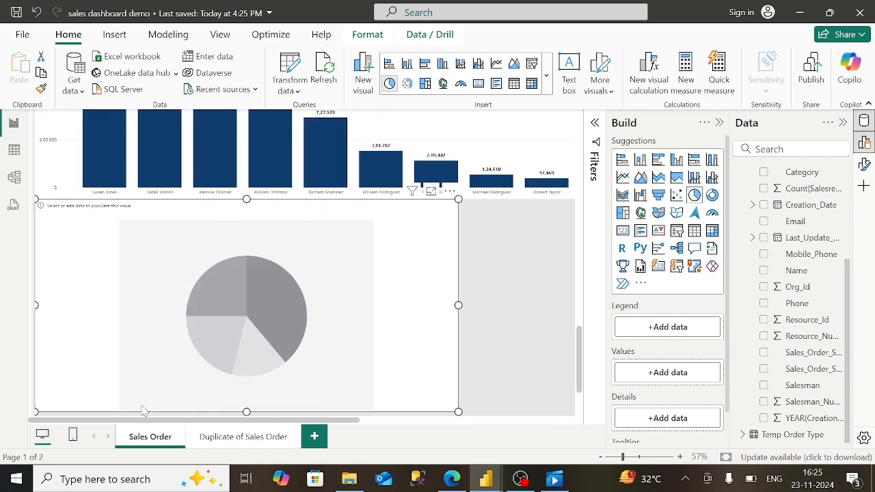
{"action": "left_click_drag", "start_coordinate": [453, 304], "coordinate": [402, 305]}
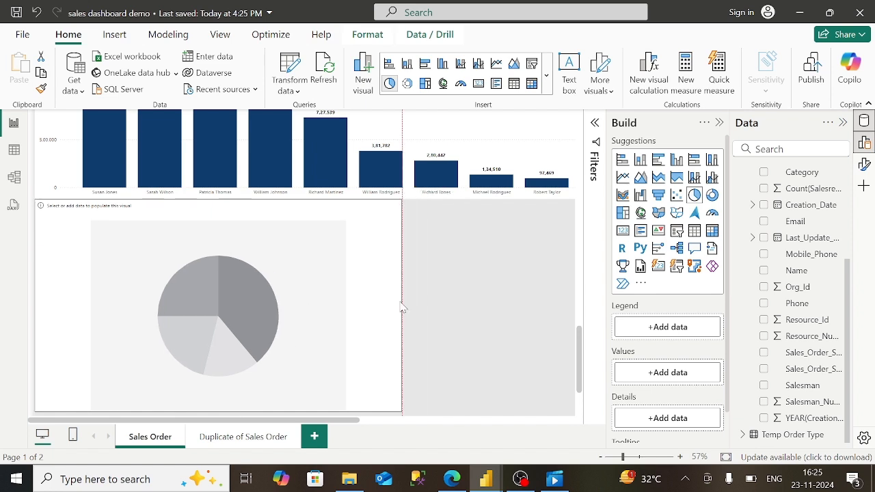
{"action": "left_click_drag", "start_coordinate": [218, 199], "coordinate": [219, 217]}
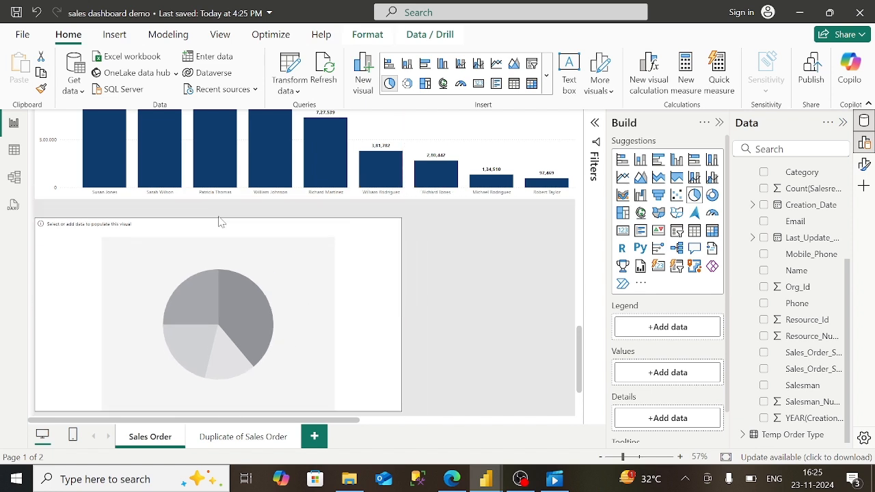
{"action": "left_click", "coordinate": [452, 479]}
{"action": "scroll", "coordinate": [437, 232], "scroll_direction": "down", "scroll_amount": 5}
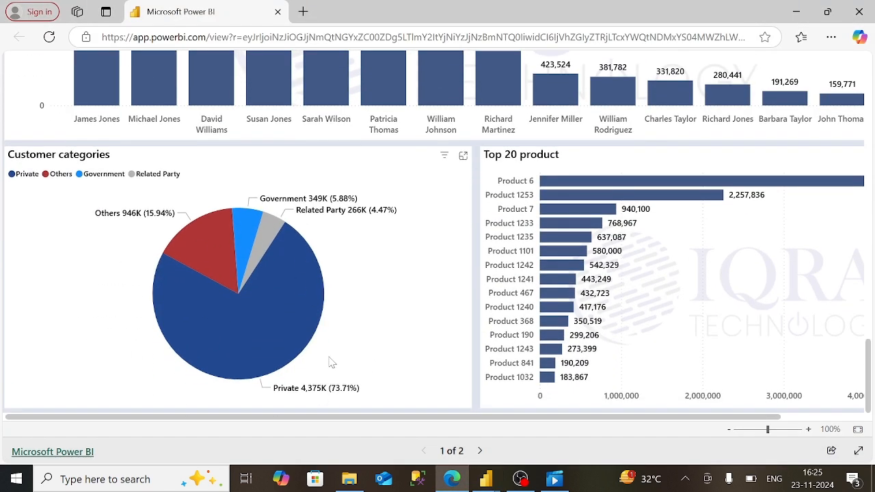
{"action": "left_click", "coordinate": [486, 479]}
{"action": "left_click", "coordinate": [528, 436]}
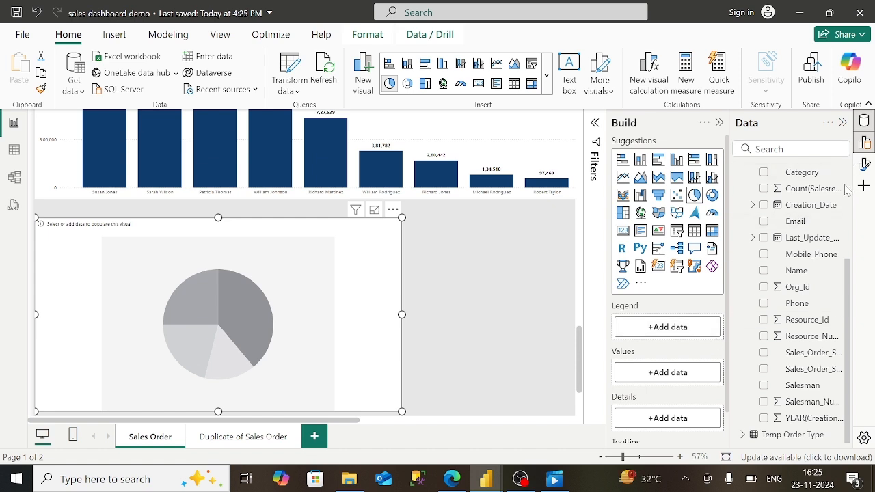
{"action": "scroll", "coordinate": [853, 191], "scroll_direction": "up", "scroll_amount": 3}
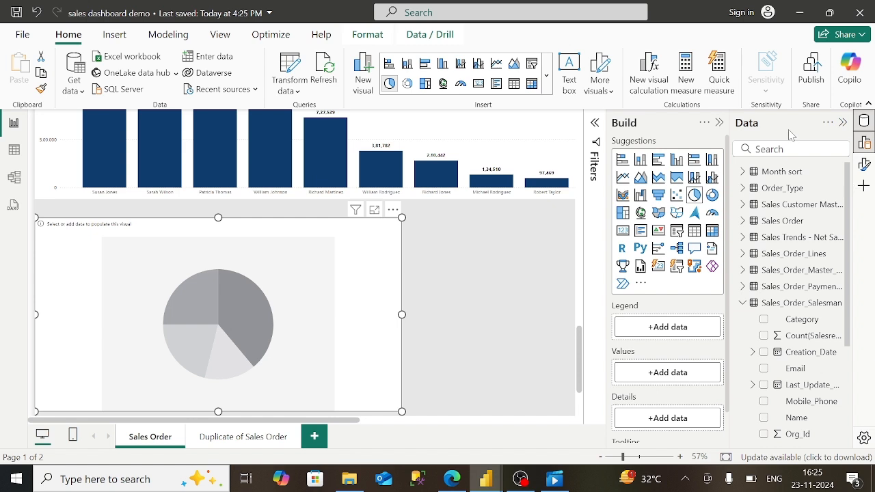
- Find Customer_Type and add it as the pie chart's Legend
{"action": "left_click", "coordinate": [791, 149]}
{"action": "type", "text": "customer"}
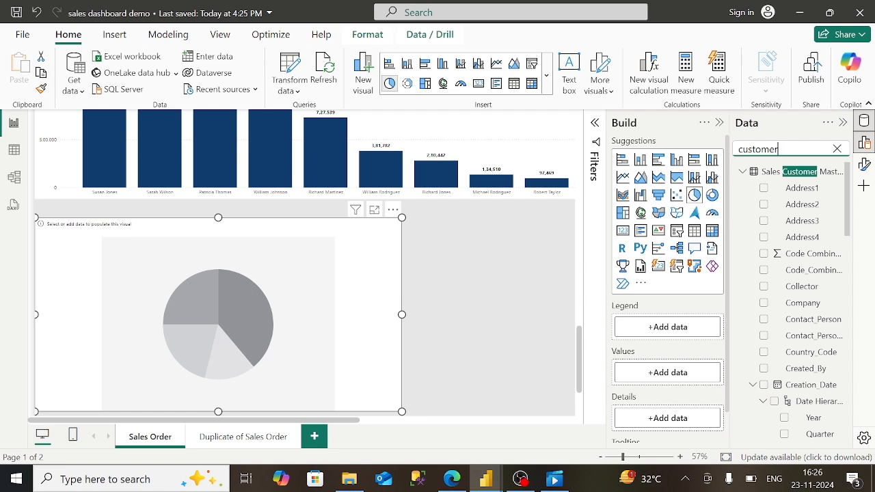
{"action": "type", "text": "_ty"}
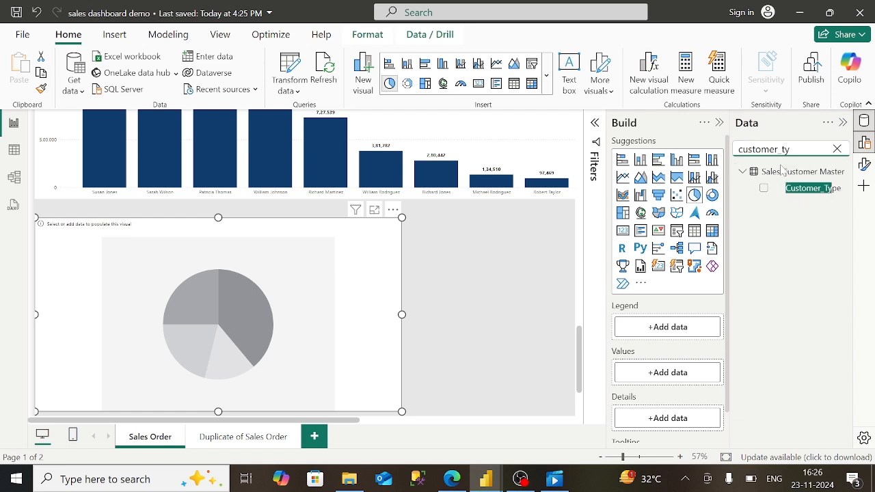
{"action": "left_click_drag", "start_coordinate": [797, 194], "coordinate": [665, 330]}
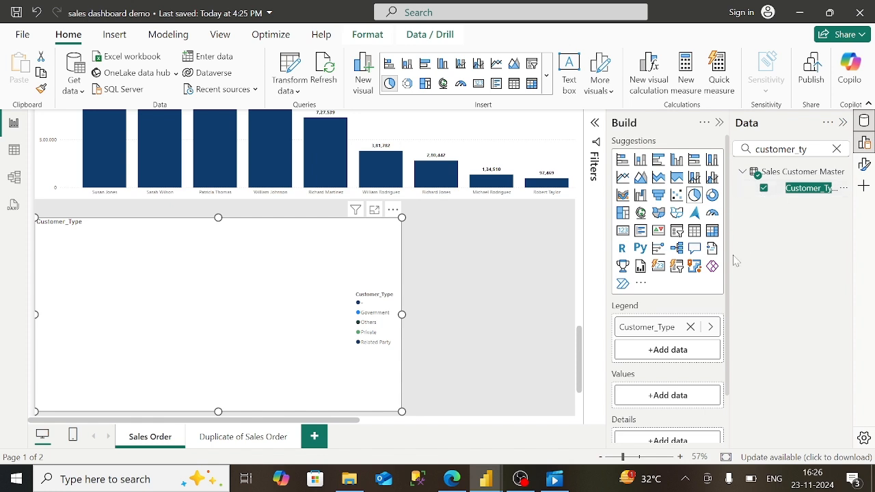
- Add Sales_Order_Line_Amount_AED as the pie's Values and compare with the published report
{"action": "left_click", "coordinate": [835, 149]}
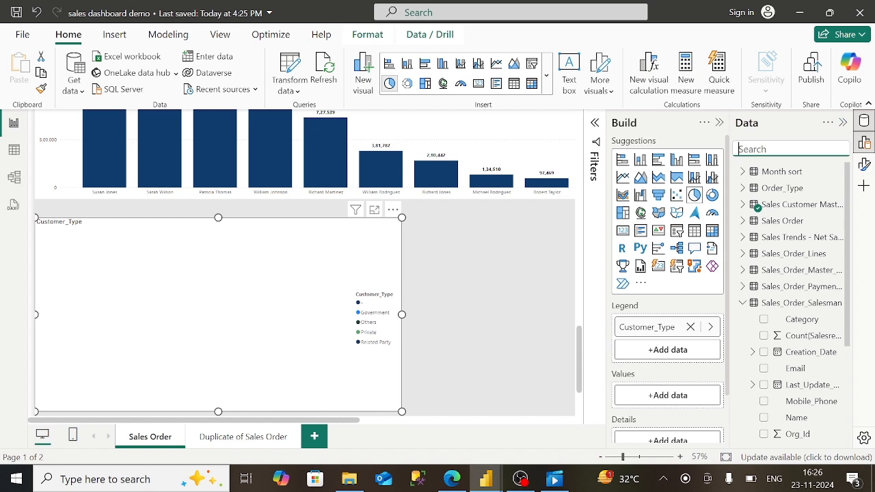
{"action": "type", "text": "sales"}
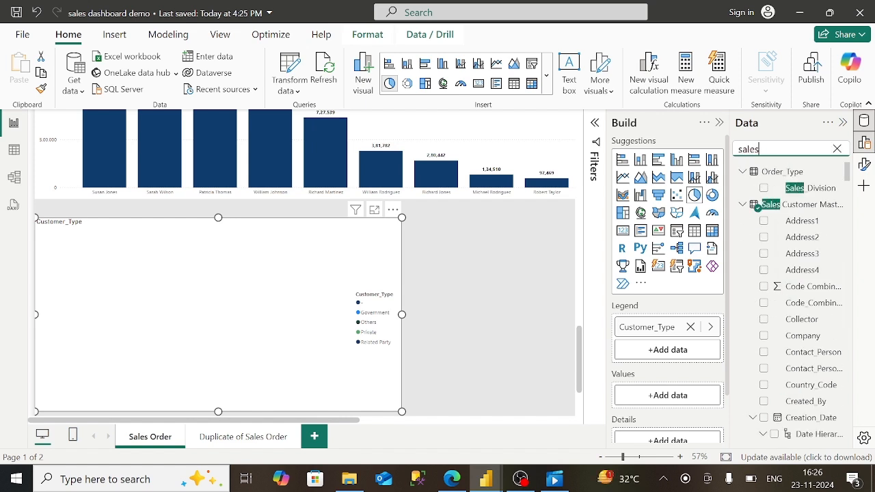
{"action": "type", "text": "_order"}
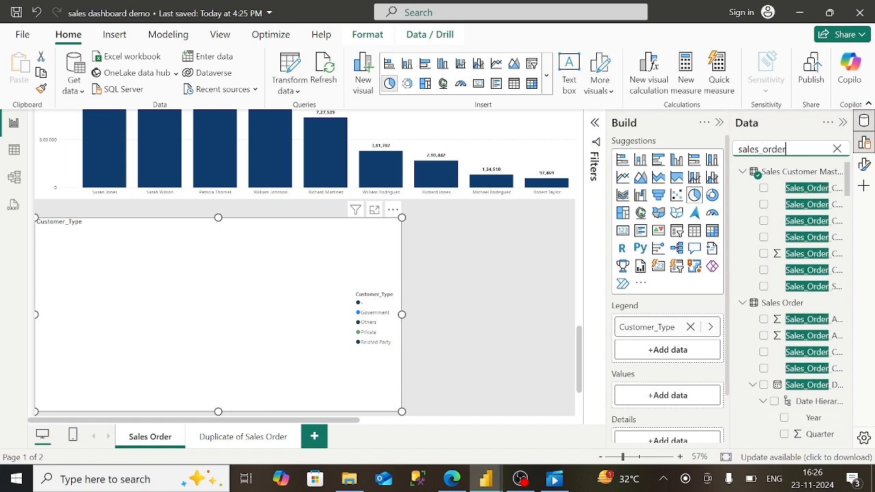
{"action": "type", "text": "_line"}
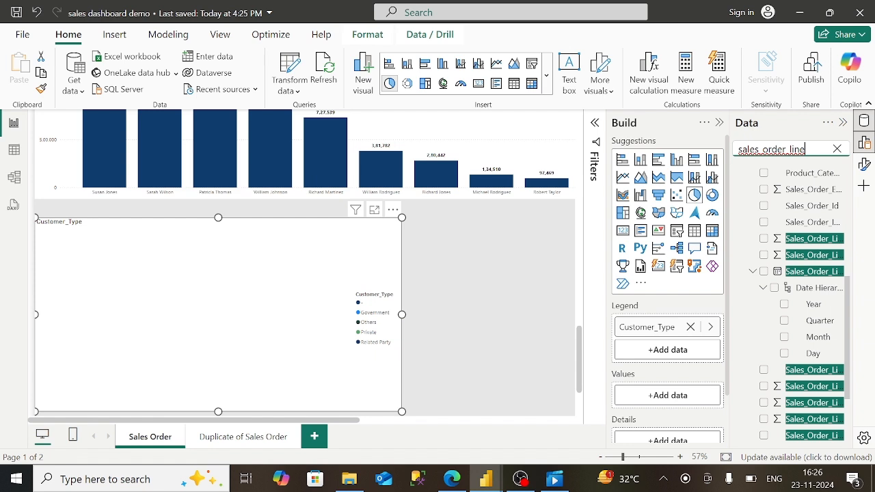
{"action": "left_click", "coordinate": [824, 242]}
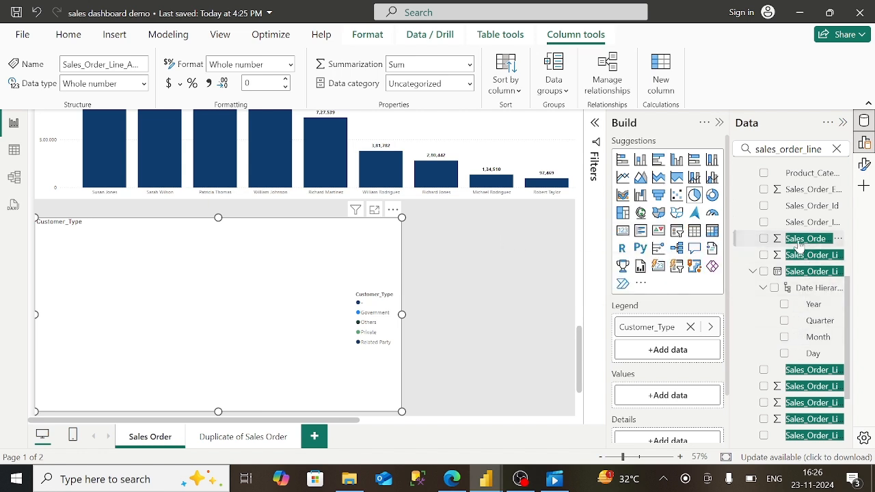
{"action": "left_click_drag", "start_coordinate": [800, 254], "coordinate": [312, 335]}
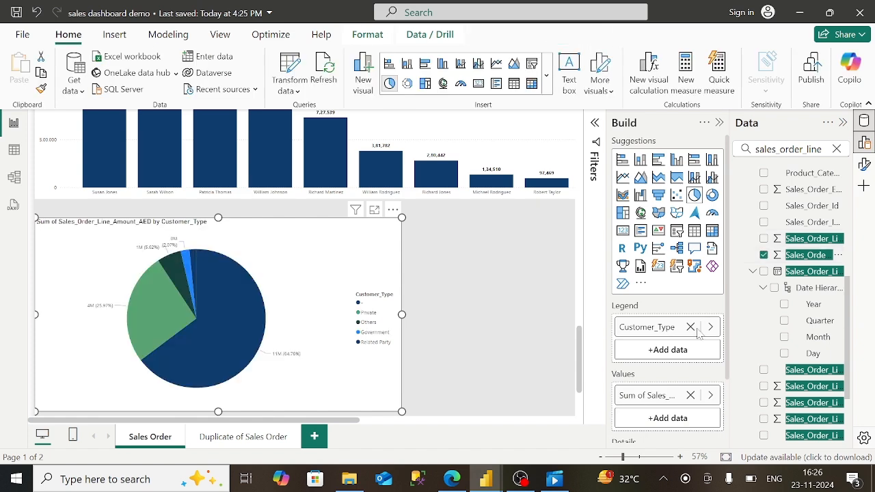
{"action": "left_click", "coordinate": [451, 480]}
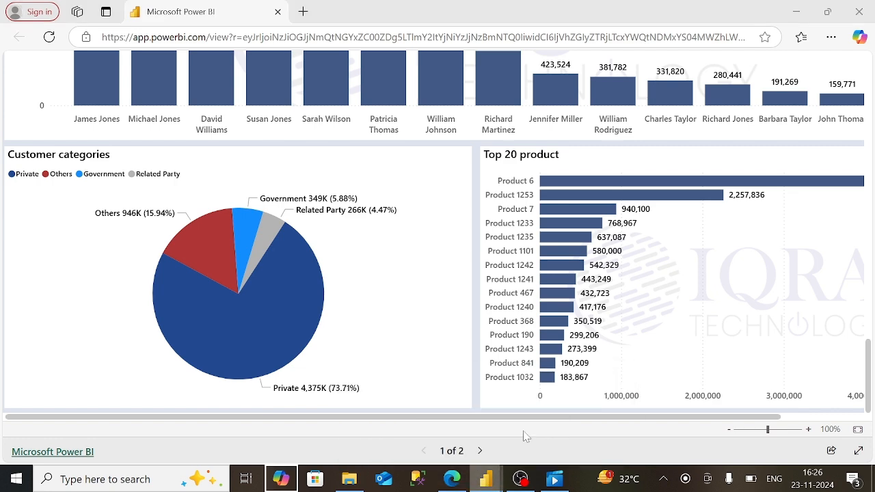
{"action": "right_click", "coordinate": [496, 479]}
{"action": "left_click", "coordinate": [488, 483]}
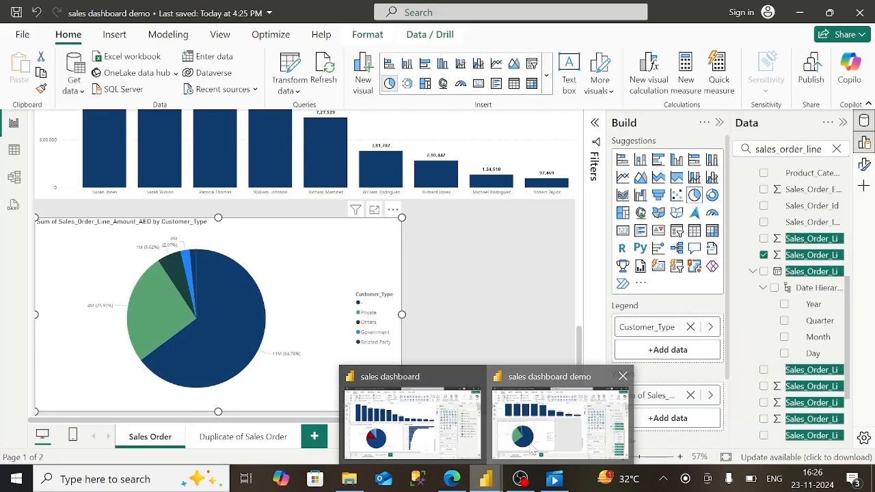
{"action": "left_click", "coordinate": [558, 418]}
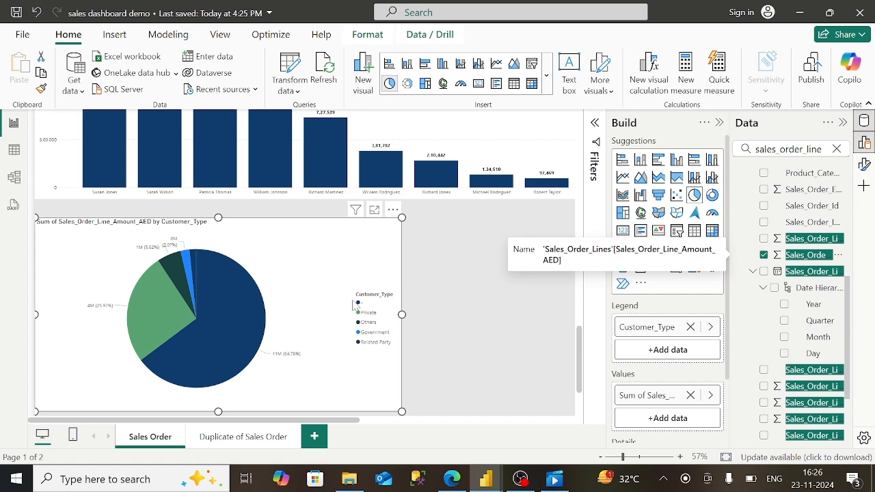
- Uncheck "-" in the Customer_Type filter so only Private, Others, Government and Related Party remain
{"action": "left_click", "coordinate": [599, 133]}
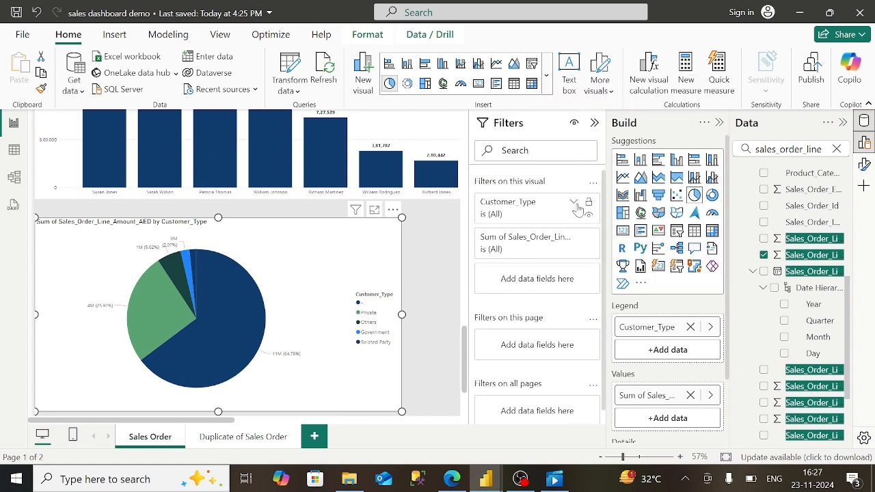
{"action": "left_click", "coordinate": [547, 210]}
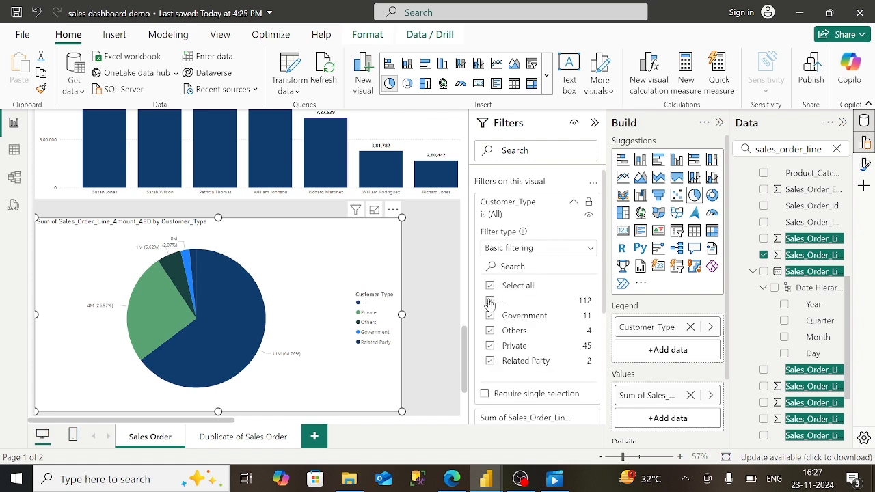
{"action": "left_click", "coordinate": [490, 302]}
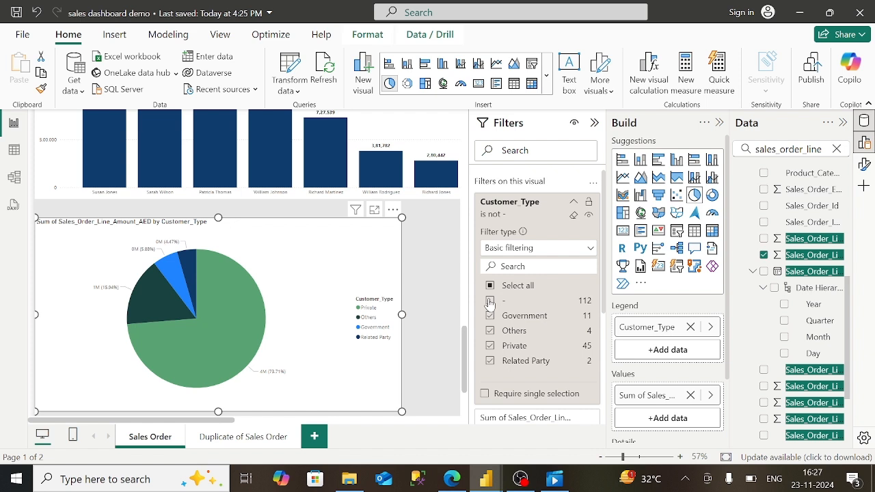
{"action": "left_click", "coordinate": [574, 202]}
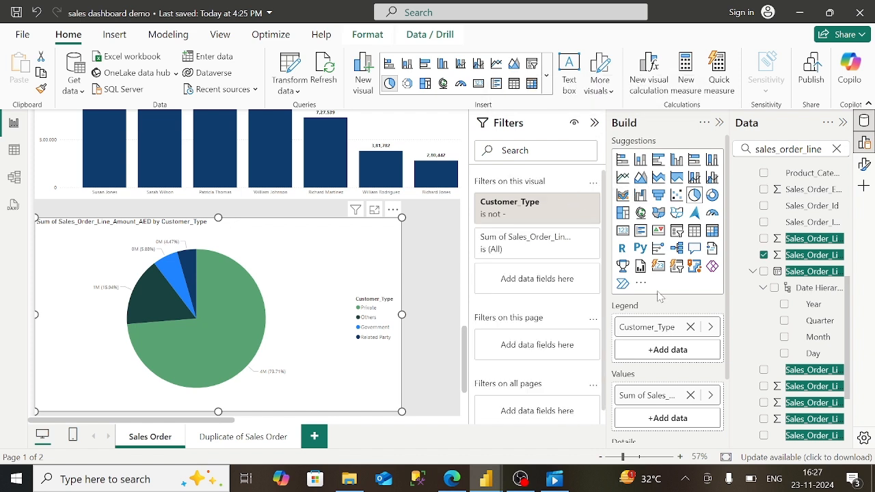
- Retitle the pie chart 'Customer Categories'
{"action": "left_click", "coordinate": [864, 165]}
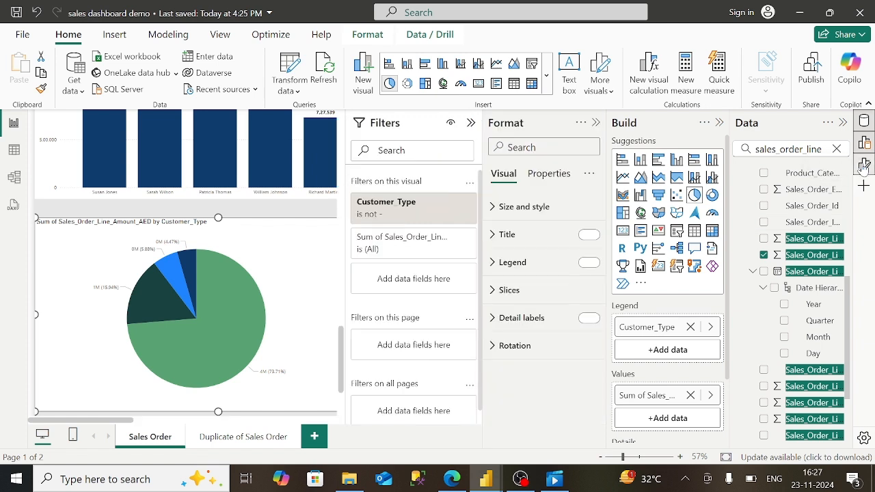
{"action": "left_click", "coordinate": [556, 236]}
{"action": "left_click", "coordinate": [525, 303]}
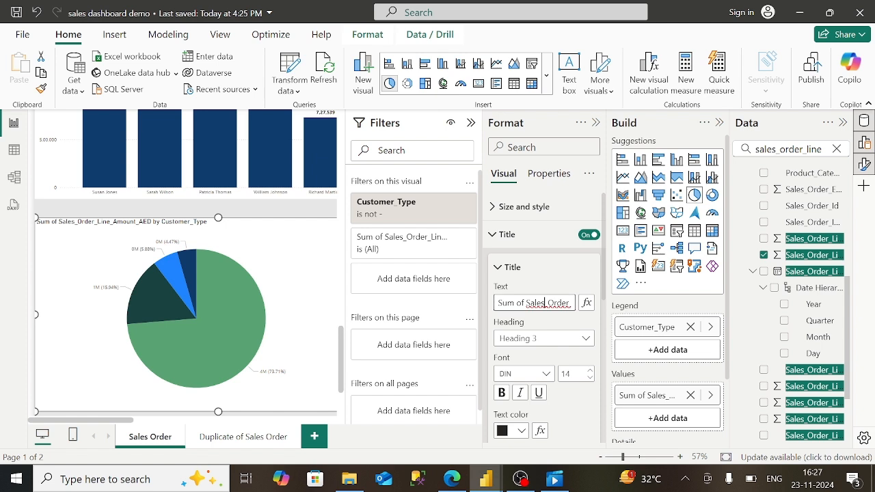
{"action": "key", "text": "Right"}
{"action": "key", "text": "Right"}
{"action": "key", "text": "Right"}
{"action": "key", "text": "Right"}
{"action": "key", "text": "Right"}
{"action": "key", "text": "Right"}
{"action": "key", "text": "Right"}
{"action": "key", "text": "Right"}
{"action": "key", "text": "Right"}
{"action": "key", "text": "Right"}
{"action": "key", "text": "Right"}
{"action": "key", "text": "Right"}
{"action": "key", "text": "Right"}
{"action": "key", "text": "Right"}
{"action": "key", "text": "Right"}
{"action": "key", "text": "Right"}
{"action": "key", "text": "Right"}
{"action": "key", "text": "Right"}
{"action": "key", "text": "Right"}
{"action": "key", "text": "Right"}
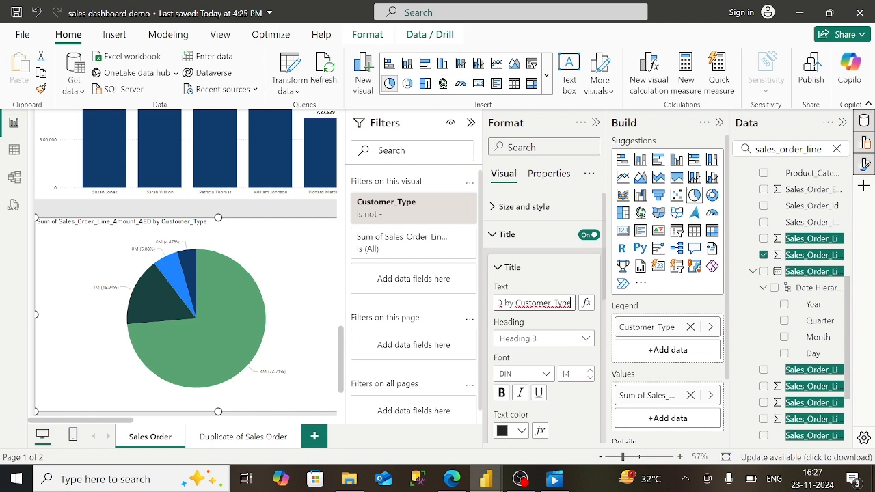
{"action": "key", "text": "BackSpace"}
{"action": "key", "text": "BackSpace"}
{"action": "key", "text": "BackSpace"}
{"action": "key", "text": "BackSpace"}
{"action": "key", "text": "BackSpace"}
{"action": "key", "text": "BackSpace"}
{"action": "key", "text": "BackSpace"}
{"action": "key", "text": "BackSpace"}
{"action": "key", "text": "BackSpace"}
{"action": "key", "text": "BackSpace"}
{"action": "key", "text": "BackSpace"}
{"action": "key", "text": "BackSpace"}
{"action": "key", "text": "BackSpace"}
{"action": "key", "text": "BackSpace"}
{"action": "key", "text": "BackSpace"}
{"action": "key", "text": "BackSpace"}
{"action": "key", "text": "BackSpace"}
{"action": "key", "text": "BackSpace"}
{"action": "key", "text": "BackSpace"}
{"action": "key", "text": "BackSpace"}
{"action": "key", "text": "BackSpace"}
{"action": "key", "text": "BackSpace"}
{"action": "key", "text": "BackSpace"}
{"action": "key", "text": "BackSpace"}
{"action": "key", "text": "BackSpace"}
{"action": "key", "text": "BackSpace"}
{"action": "key", "text": "BackSpace"}
{"action": "key", "text": "BackSpace"}
{"action": "key", "text": "BackSpace"}
{"action": "key", "text": "BackSpace"}
{"action": "key", "text": "BackSpace"}
{"action": "key", "text": "BackSpace"}
{"action": "key", "text": "BackSpace"}
{"action": "left_click", "coordinate": [452, 479]}
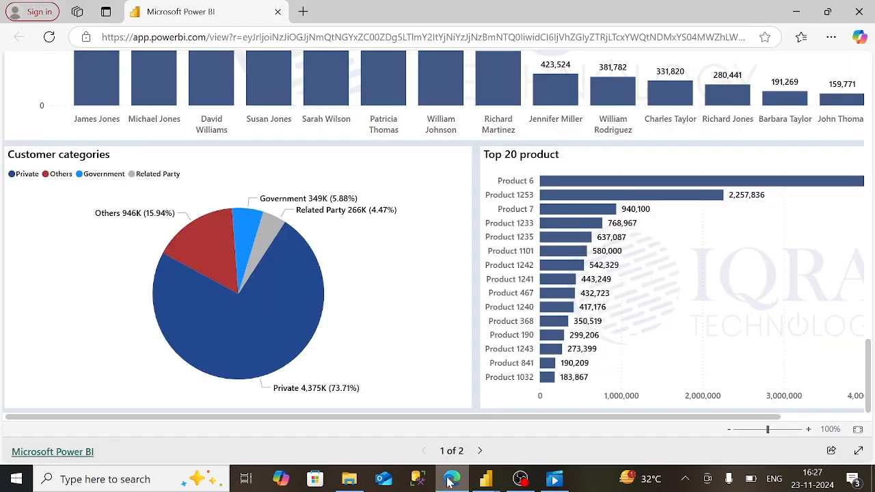
{"action": "mouse_move", "coordinate": [486, 482]}
{"action": "left_click", "coordinate": [527, 451]}
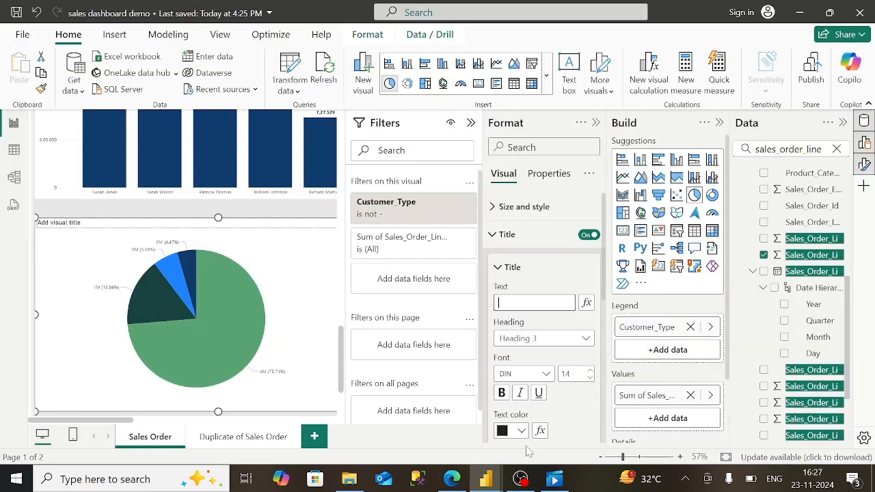
{"action": "type", "text": "Cu"}
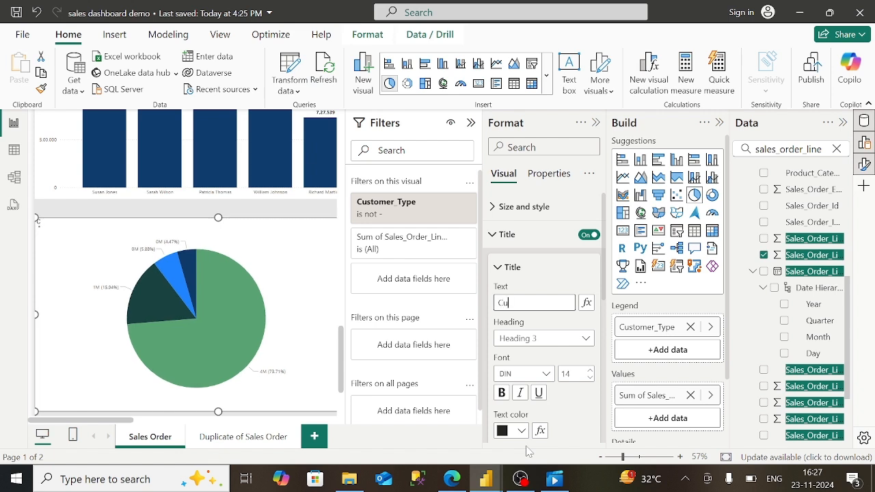
{"action": "type", "text": "stomer Category"}
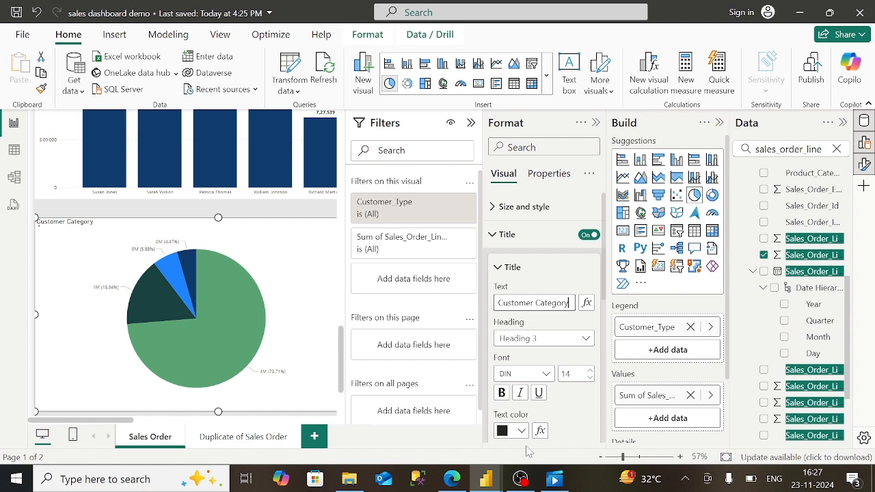
{"action": "key", "text": "BackSpace"}
{"action": "type", "text": "ies"}
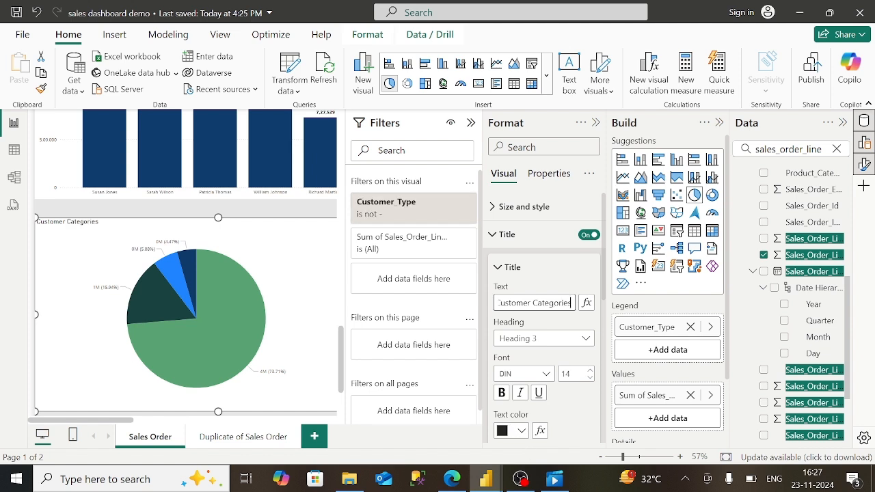
- Make the pie title bold, in Constantia font and black text
{"action": "left_click", "coordinate": [502, 397]}
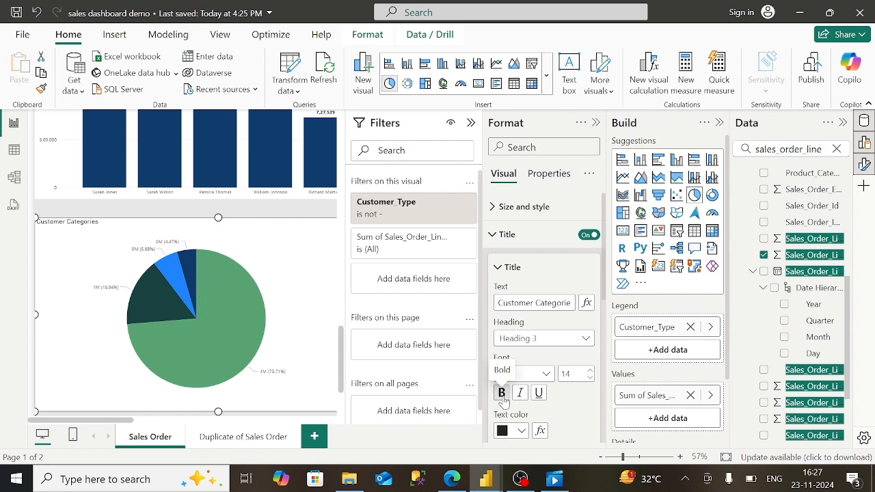
{"action": "left_click", "coordinate": [541, 375]}
{"action": "left_click", "coordinate": [543, 300]}
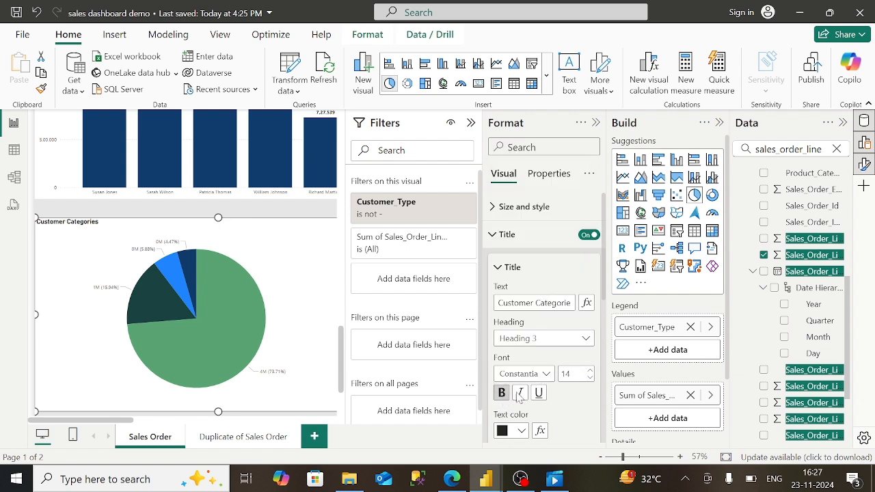
{"action": "left_click", "coordinate": [511, 432]}
{"action": "left_click", "coordinate": [512, 376]}
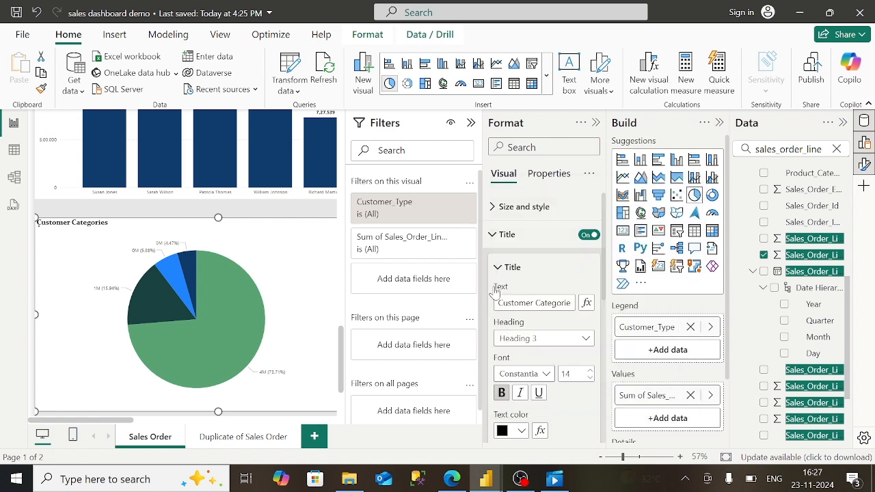
{"action": "left_click", "coordinate": [492, 243]}
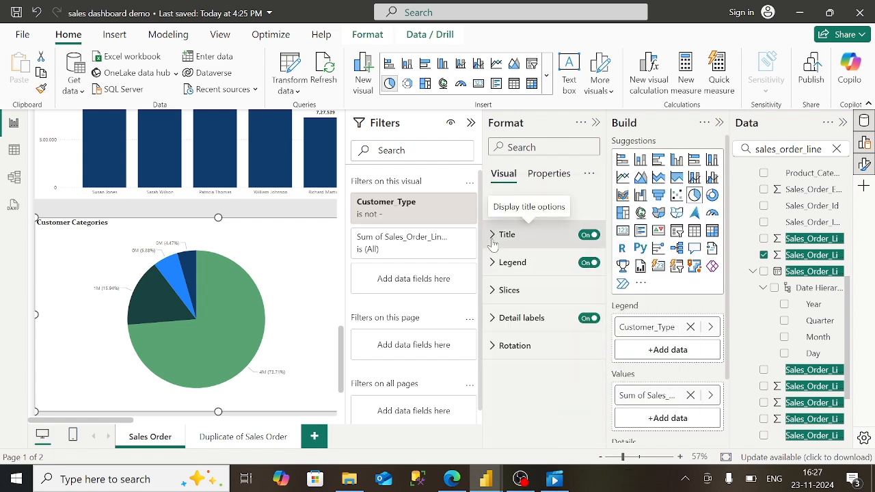
{"action": "left_click", "coordinate": [498, 290]}
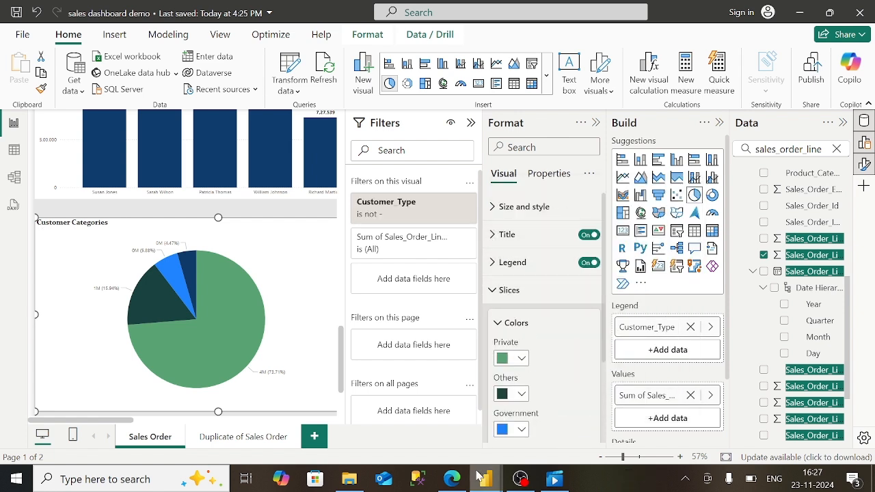
- Colour the Private slice dark blue
{"action": "left_click", "coordinate": [452, 479]}
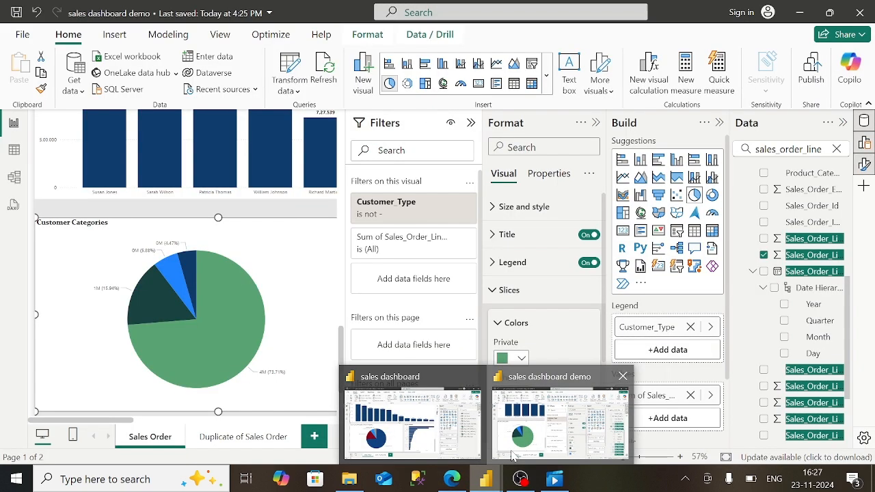
{"action": "left_click", "coordinate": [514, 390]}
{"action": "left_click", "coordinate": [520, 358]}
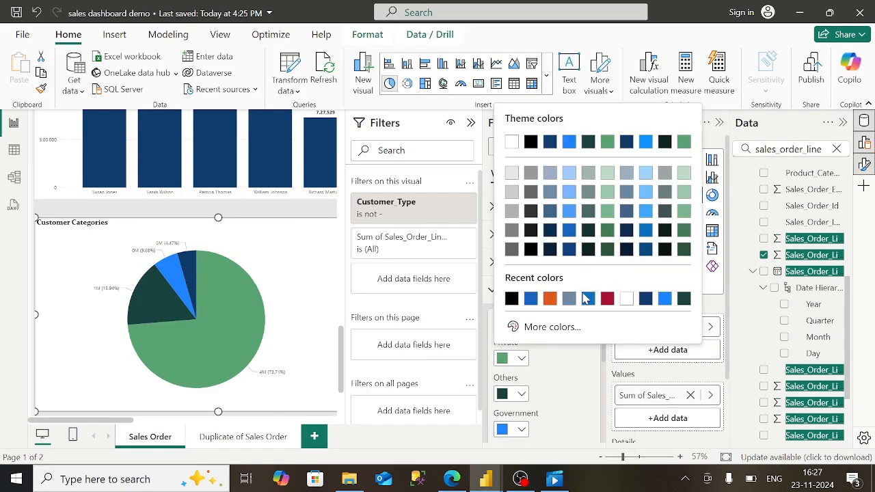
{"action": "left_click", "coordinate": [572, 253]}
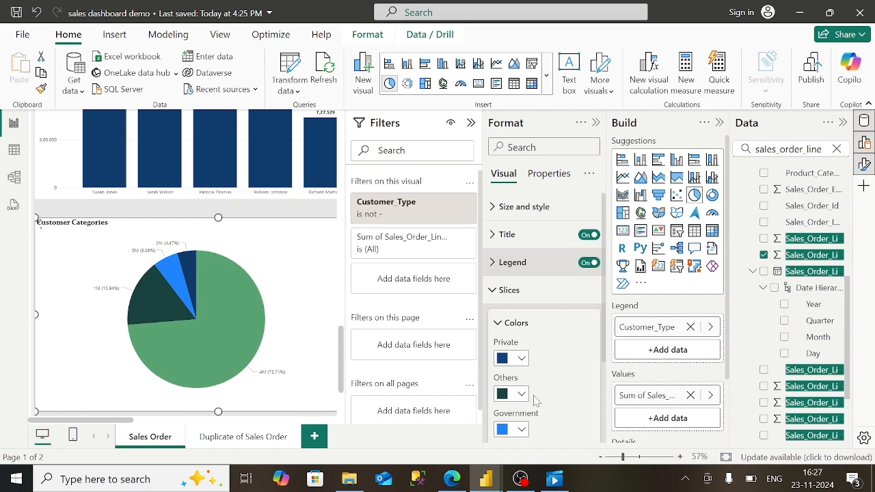
- Colour the Others slice crimson and the Related Party slice grey
{"action": "mouse_move", "coordinate": [491, 482]}
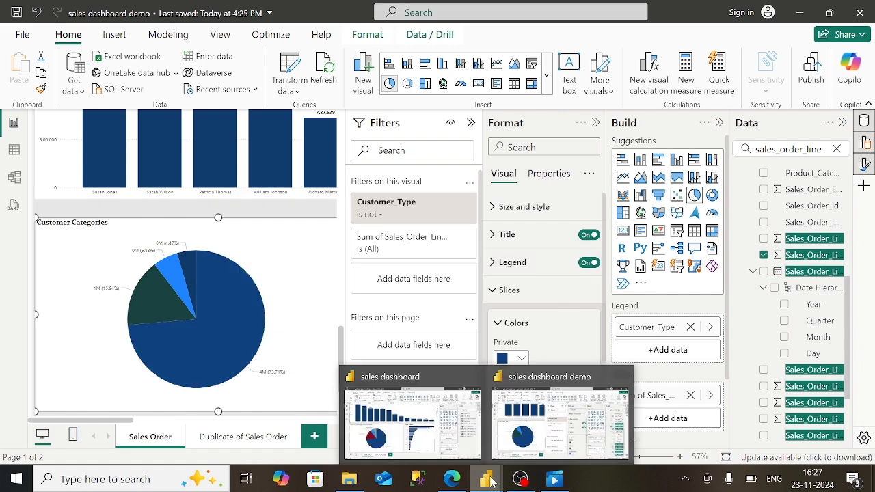
{"action": "left_click", "coordinate": [454, 481]}
{"action": "mouse_move", "coordinate": [486, 480]}
{"action": "left_click", "coordinate": [566, 419]}
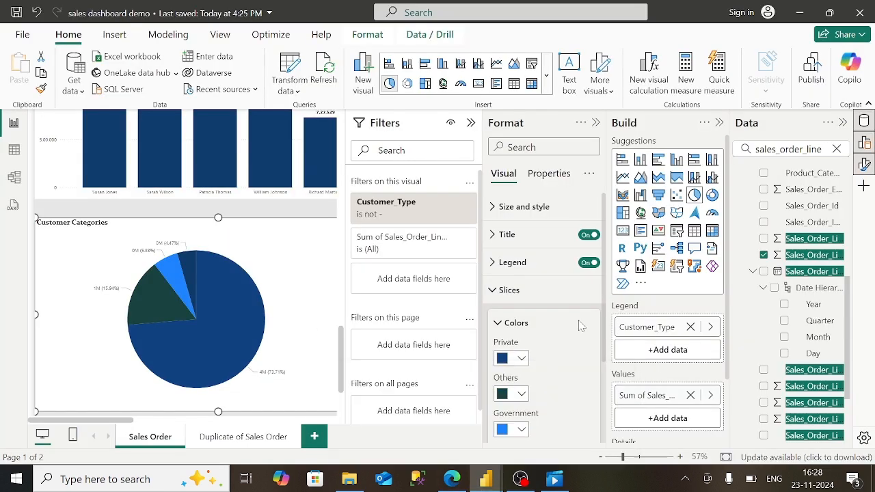
{"action": "left_click", "coordinate": [521, 397]}
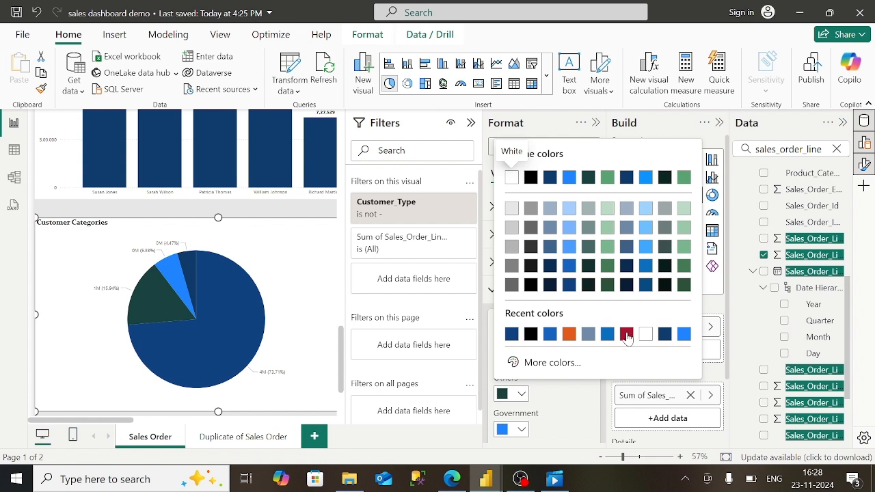
{"action": "left_click", "coordinate": [623, 333]}
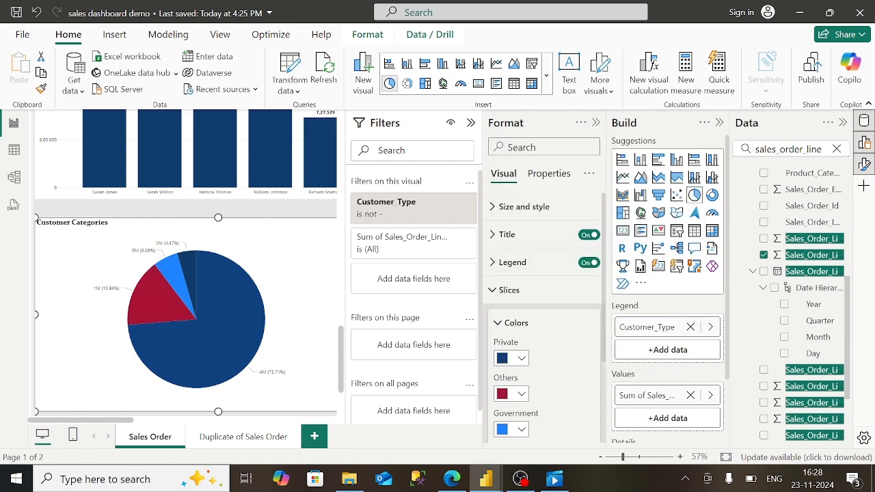
{"action": "scroll", "coordinate": [557, 413], "scroll_direction": "down", "scroll_amount": 1}
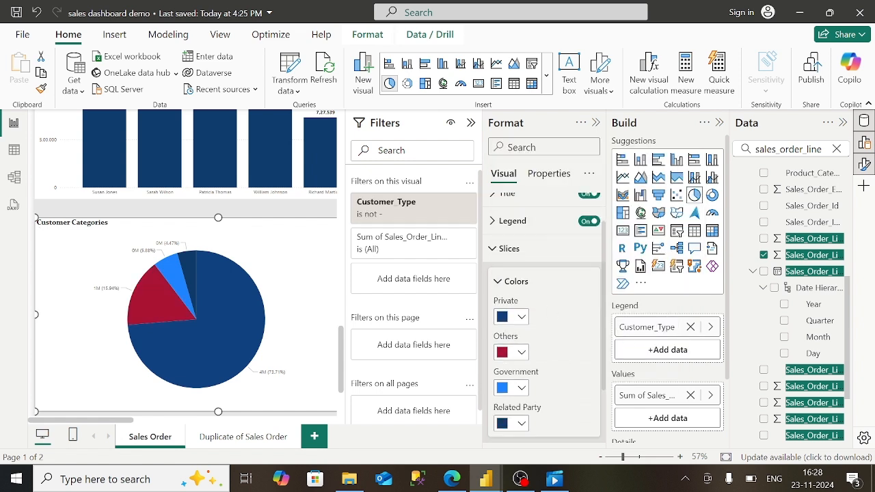
{"action": "left_click", "coordinate": [523, 426]}
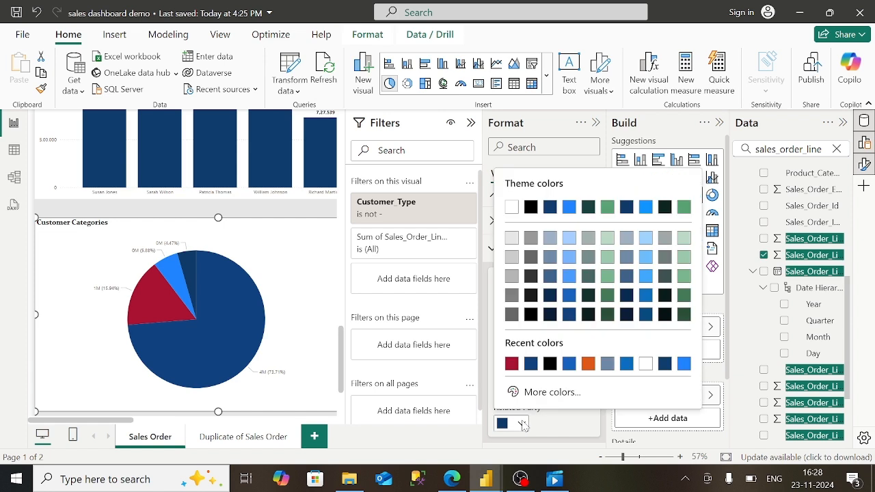
{"action": "left_click", "coordinate": [518, 305]}
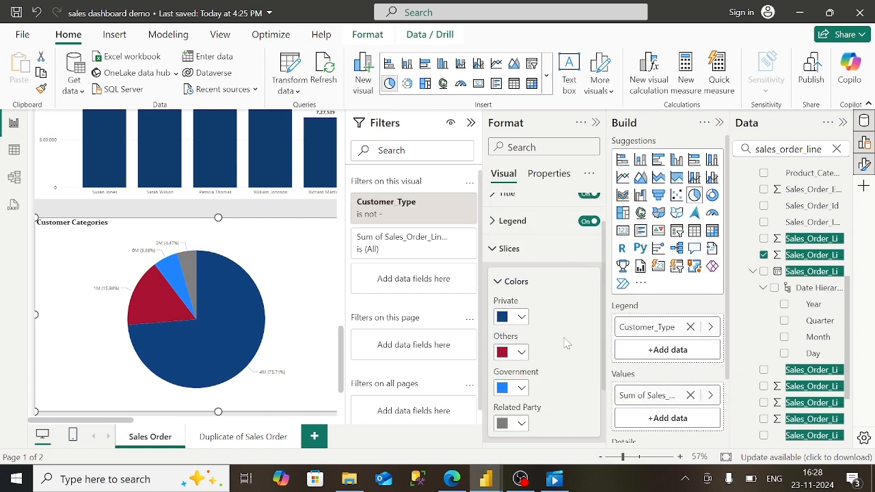
- Hide the Filters pane to widen the canvas
{"action": "left_click", "coordinate": [470, 123]}
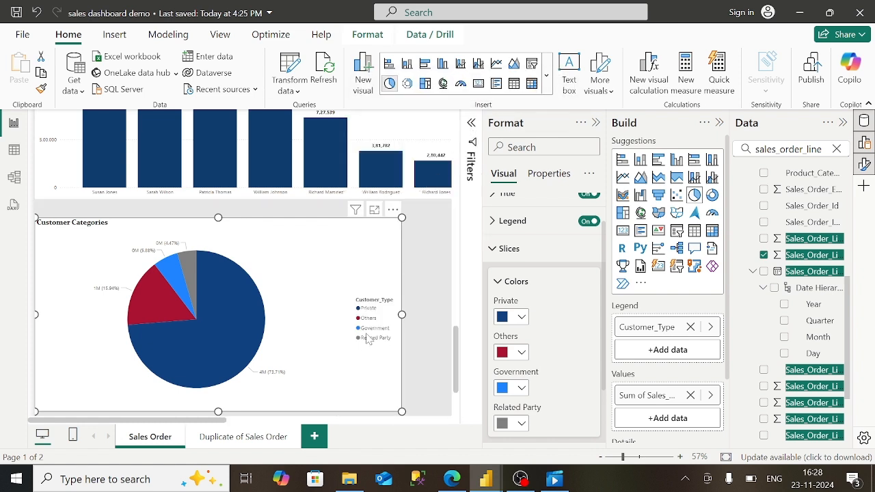
{"action": "left_click", "coordinate": [493, 249]}
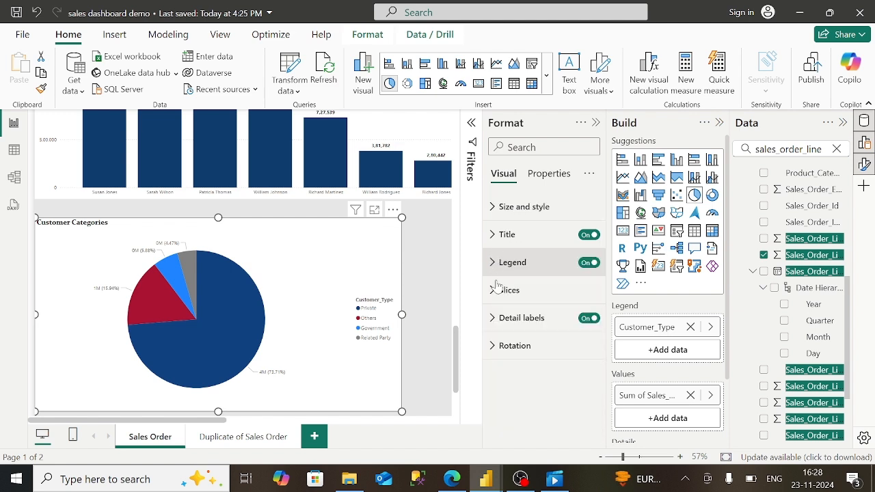
{"action": "left_click", "coordinate": [494, 320]}
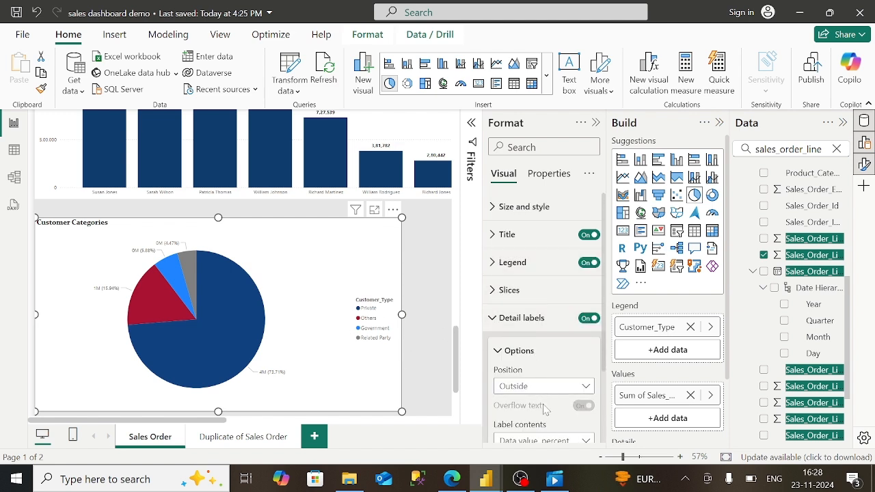
{"action": "scroll", "coordinate": [545, 318], "scroll_direction": "down", "scroll_amount": 2}
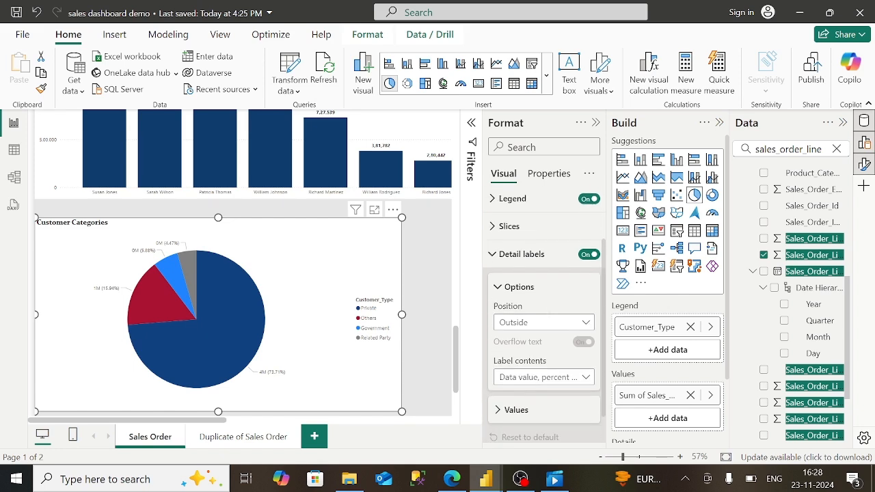
- Set the pie label values' display units to None so full values show
{"action": "left_click", "coordinate": [452, 479]}
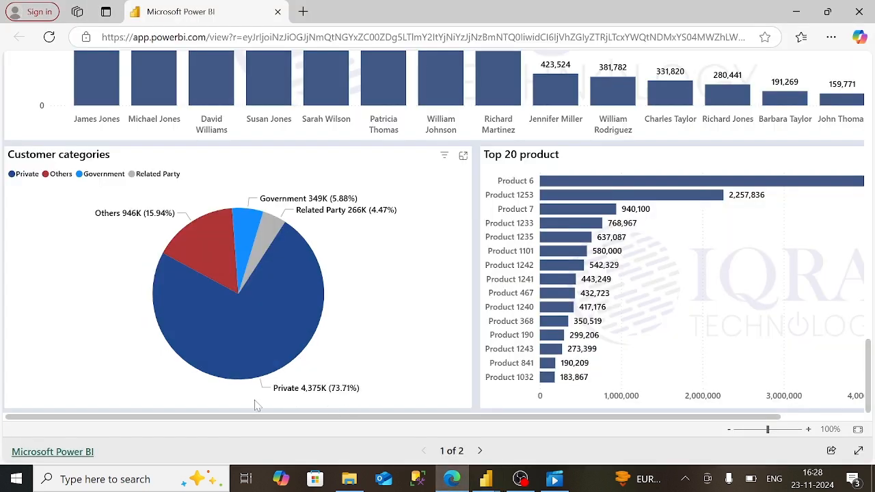
{"action": "left_click", "coordinate": [487, 478]}
{"action": "left_click", "coordinate": [523, 459]}
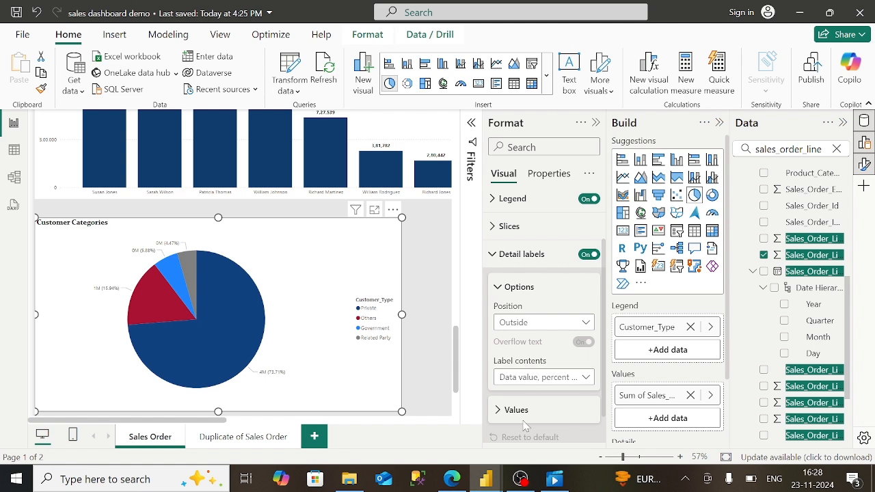
{"action": "left_click", "coordinate": [506, 410]}
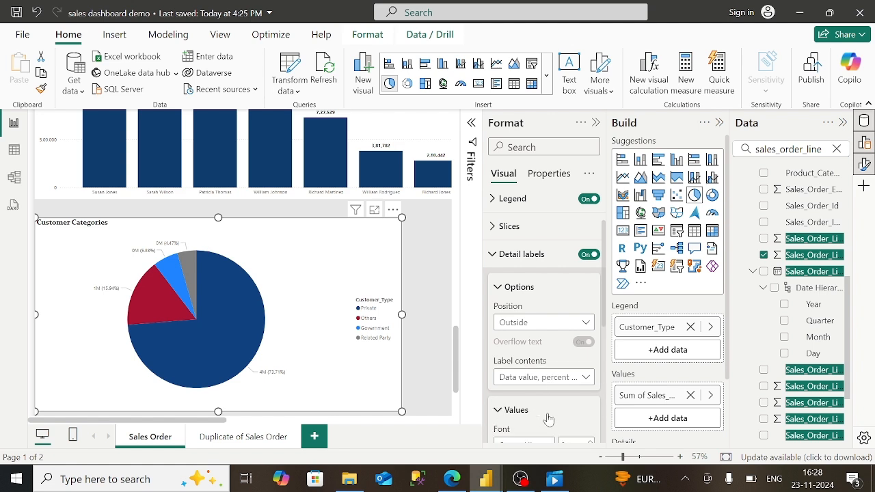
{"action": "scroll", "coordinate": [547, 383], "scroll_direction": "down", "scroll_amount": 5}
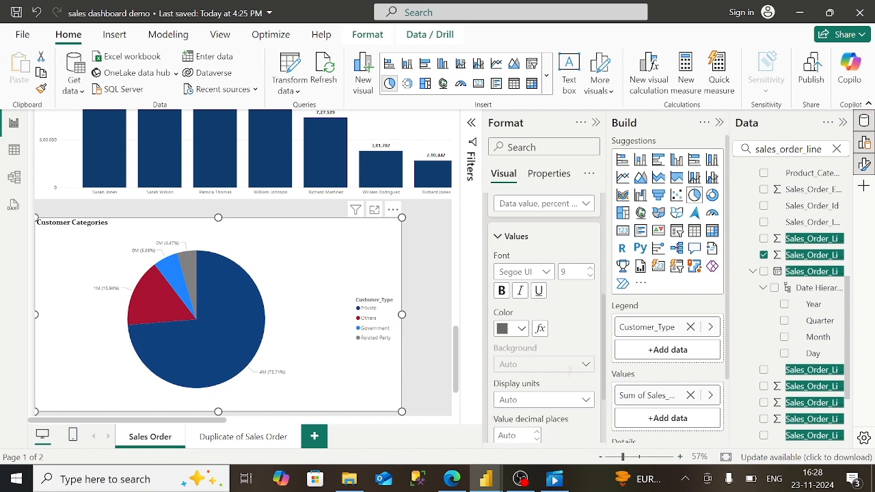
{"action": "left_click", "coordinate": [560, 400]}
{"action": "left_click", "coordinate": [518, 317]}
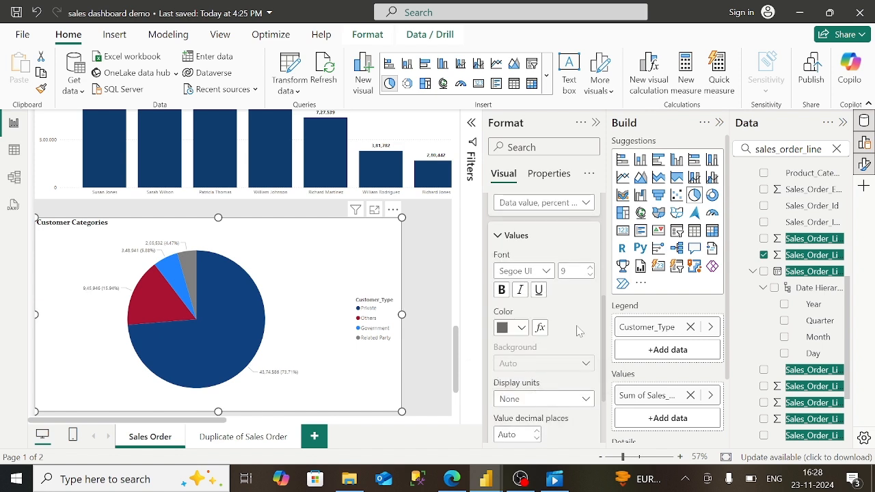
- Set label contents to All detail labels in bold black text
{"action": "left_click", "coordinate": [567, 205]}
{"action": "left_click", "coordinate": [524, 318]}
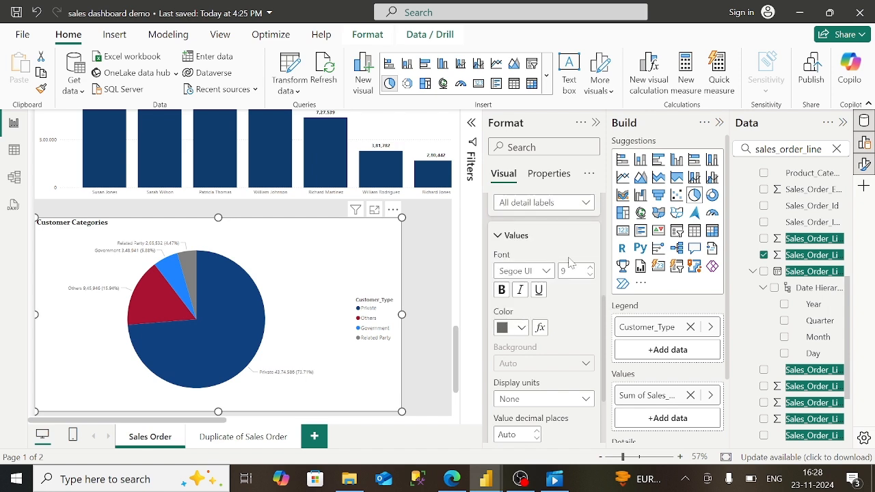
{"action": "left_click", "coordinate": [521, 328]}
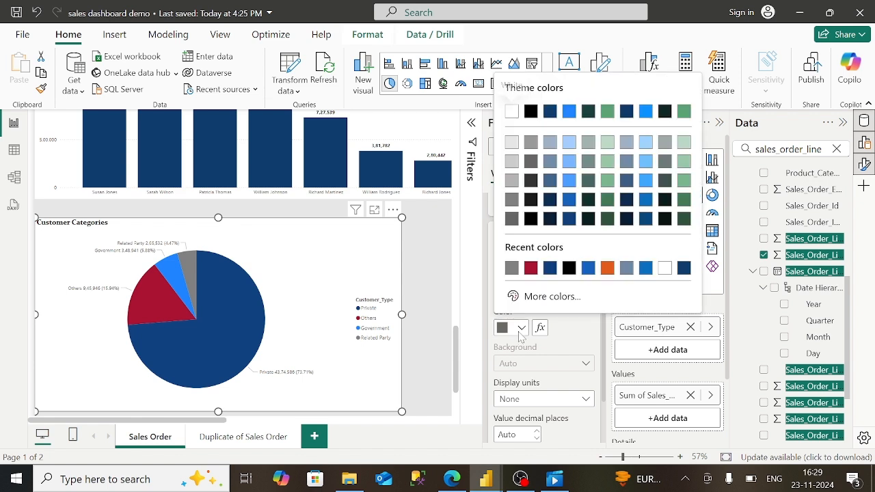
{"action": "left_click", "coordinate": [569, 268]}
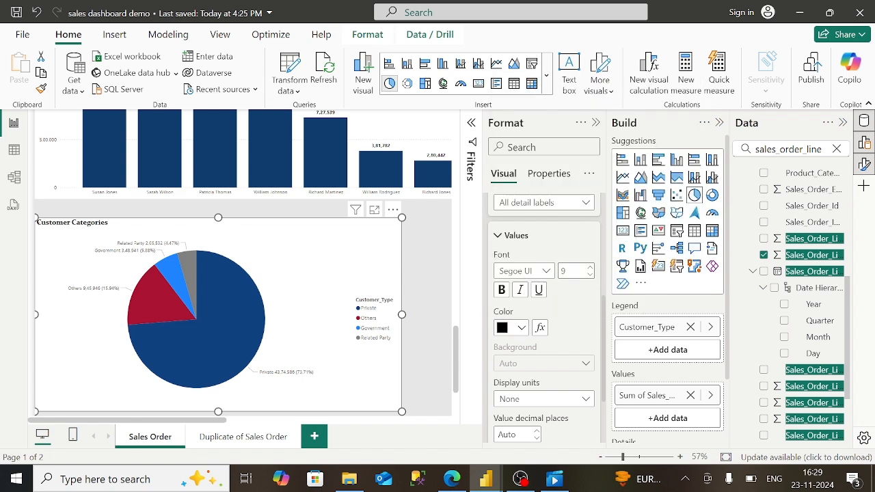
{"action": "left_click", "coordinate": [502, 290]}
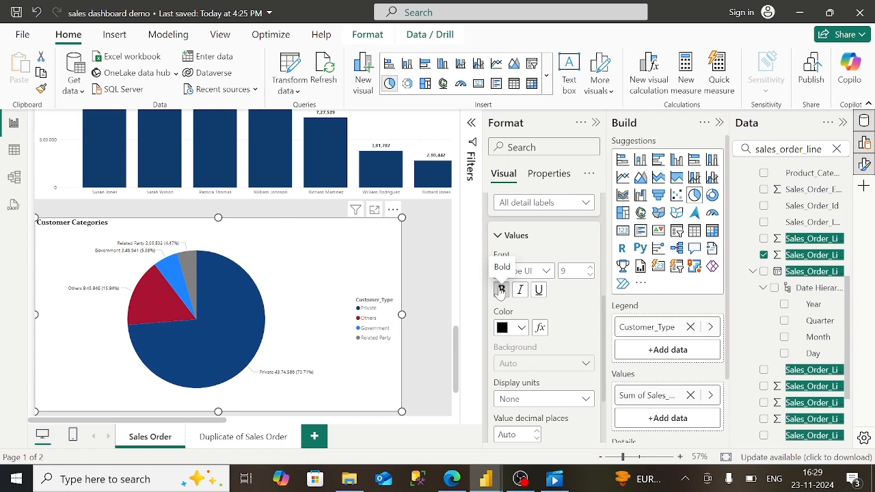
{"action": "left_click", "coordinate": [500, 236]}
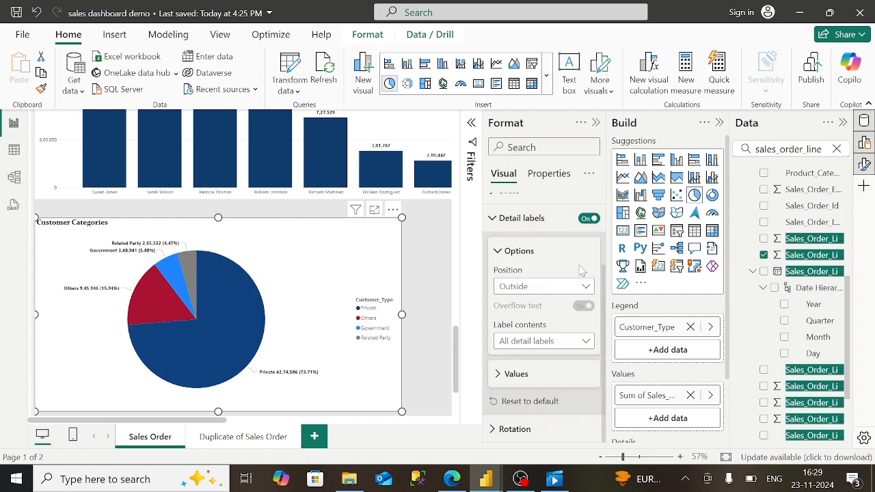
{"action": "scroll", "coordinate": [536, 306], "scroll_direction": "up", "scroll_amount": 1}
{"action": "left_click", "coordinate": [520, 306]}
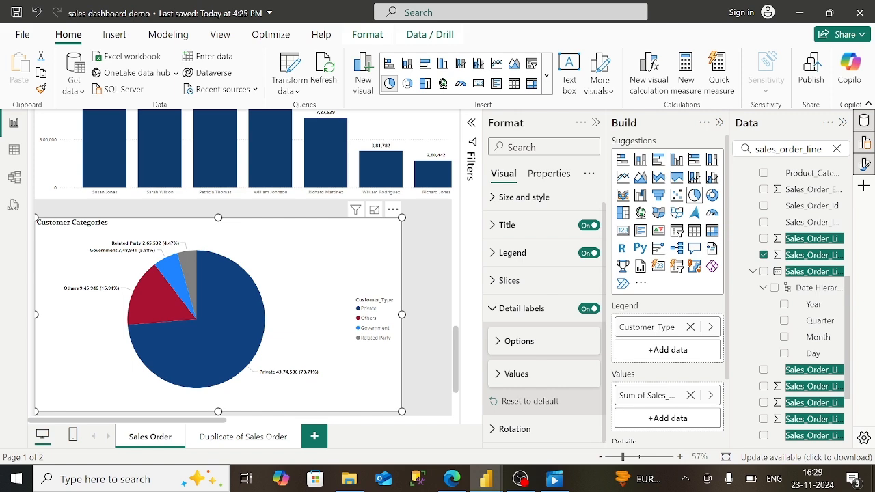
- Move the Customer Categories pie legend to the top left
{"action": "left_click", "coordinate": [540, 253]}
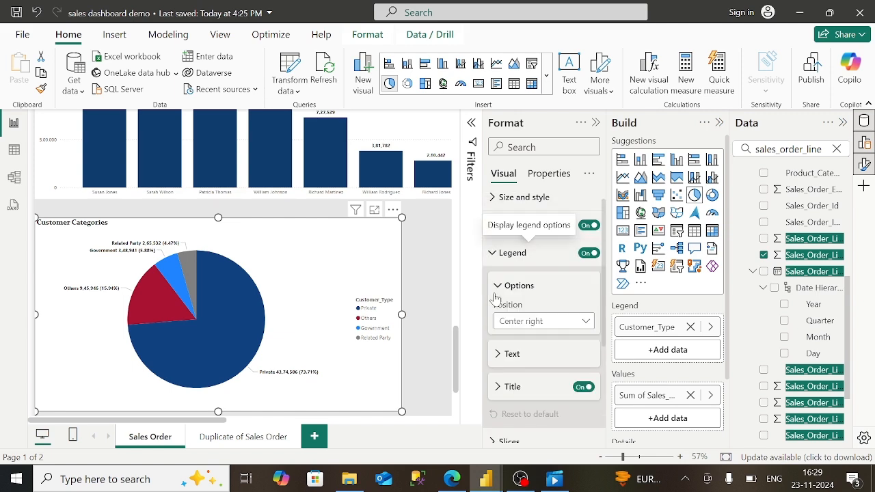
{"action": "left_click", "coordinate": [452, 478]}
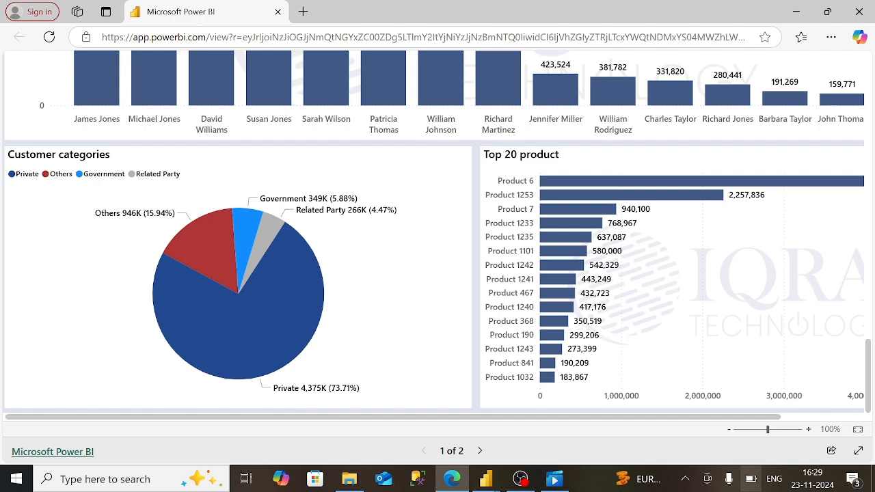
{"action": "left_click", "coordinate": [488, 479]}
{"action": "left_click", "coordinate": [561, 418]}
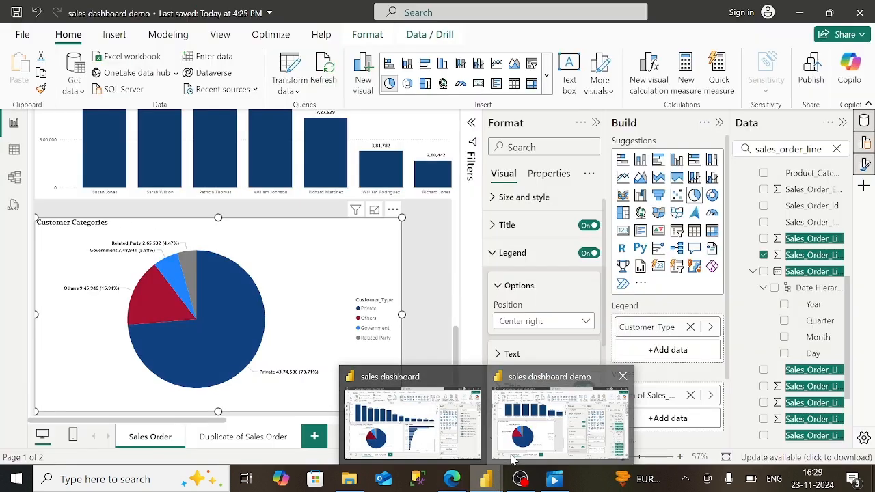
{"action": "left_click", "coordinate": [540, 321]}
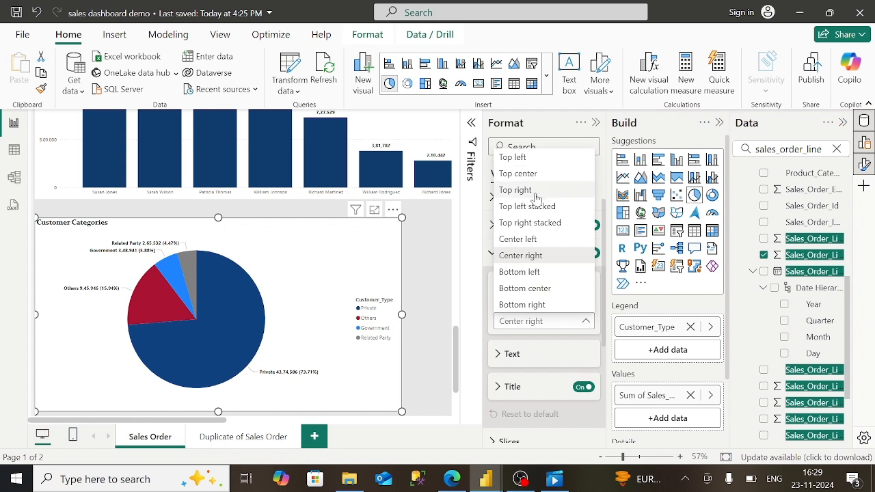
{"action": "left_click", "coordinate": [536, 193]}
{"action": "left_click", "coordinate": [525, 328]}
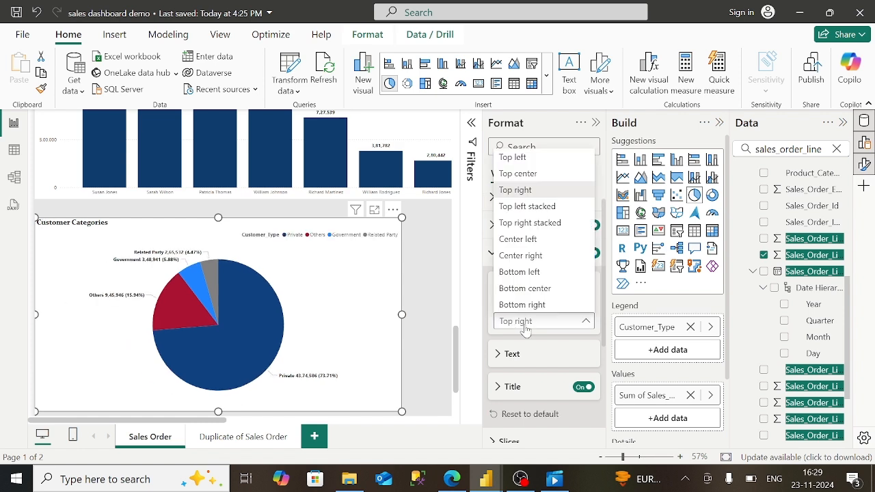
{"action": "left_click", "coordinate": [525, 328]}
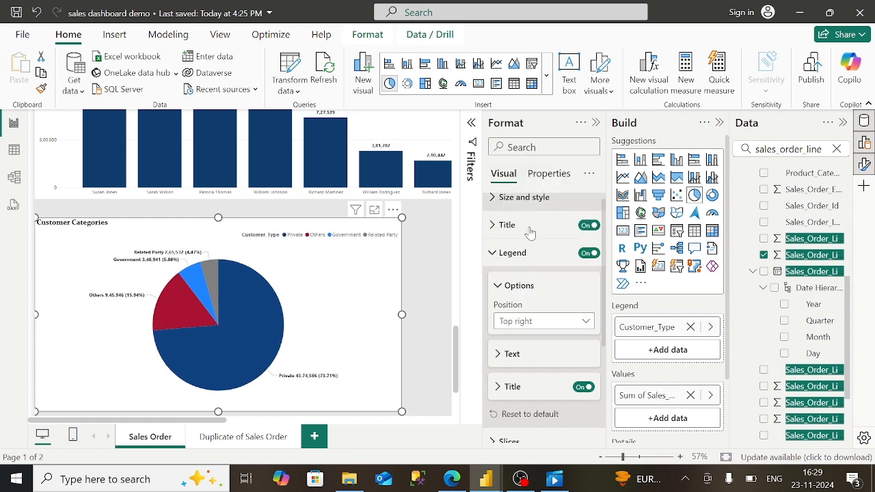
{"action": "left_click", "coordinate": [528, 331]}
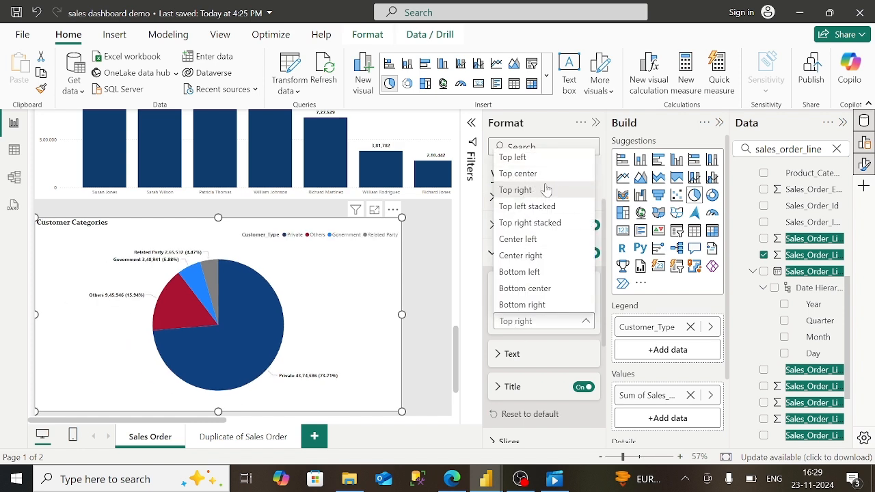
{"action": "left_click", "coordinate": [540, 159]}
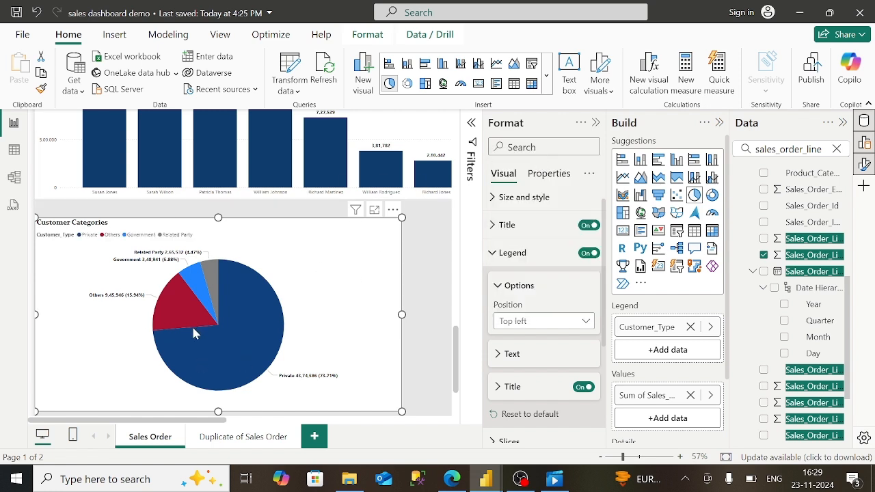
- Make the pie visual slightly taller and wider
{"action": "left_click_drag", "start_coordinate": [218, 216], "coordinate": [221, 210]}
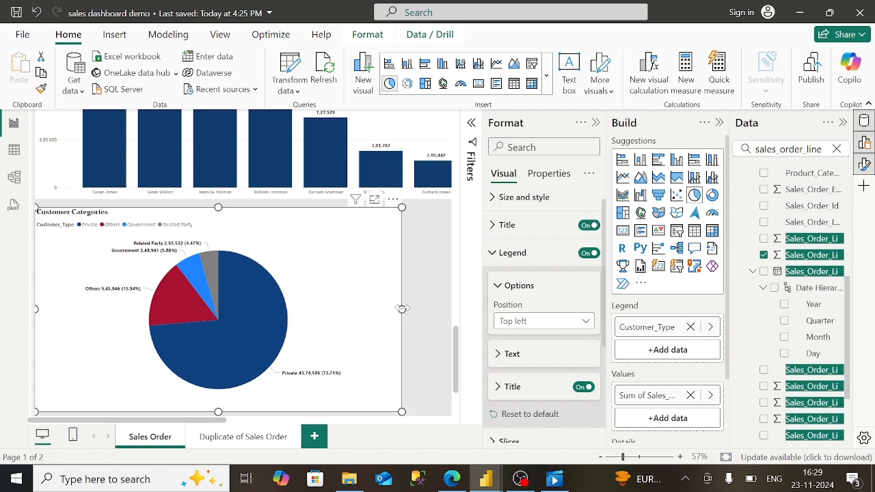
{"action": "left_click_drag", "start_coordinate": [402, 309], "coordinate": [411, 314]}
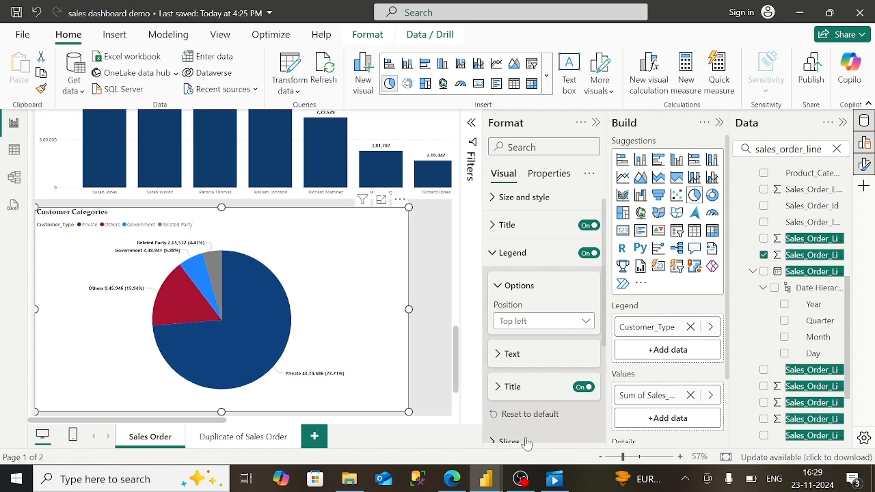
{"action": "left_click", "coordinate": [525, 484]}
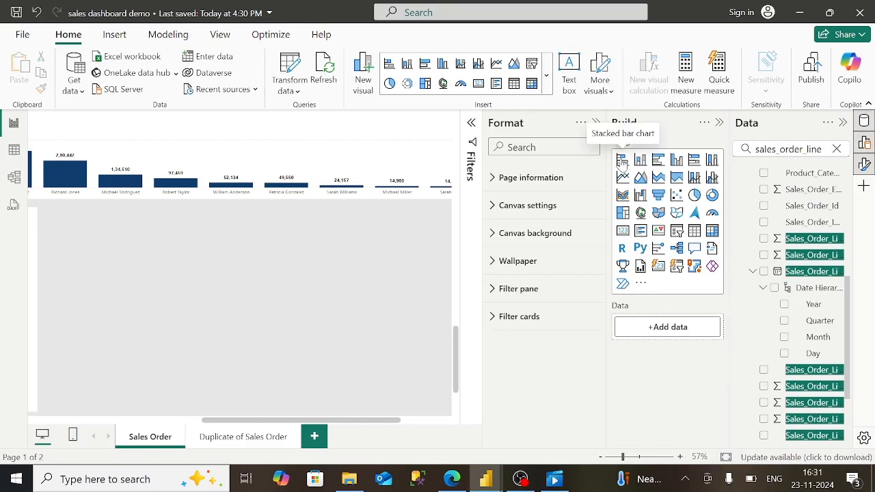
- Insert a stacked bar chart and size it to fill the canvas below the salesperson columns
{"action": "left_click", "coordinate": [622, 160]}
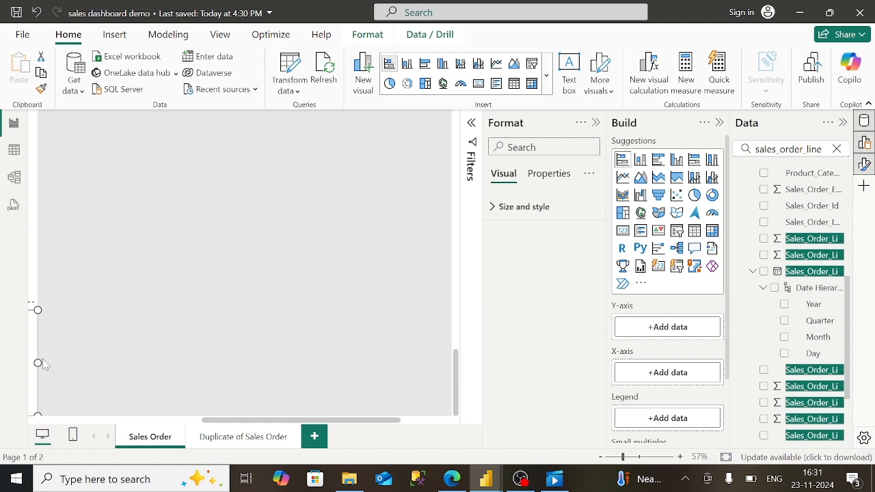
{"action": "left_click_drag", "start_coordinate": [33, 352], "coordinate": [404, 182]}
{"action": "left_click_drag", "start_coordinate": [345, 191], "coordinate": [382, 189]}
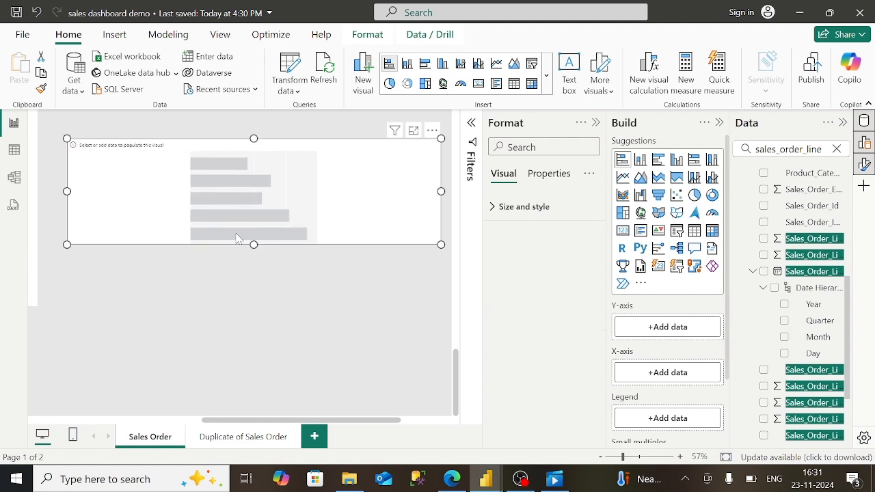
{"action": "left_click_drag", "start_coordinate": [254, 245], "coordinate": [227, 326]}
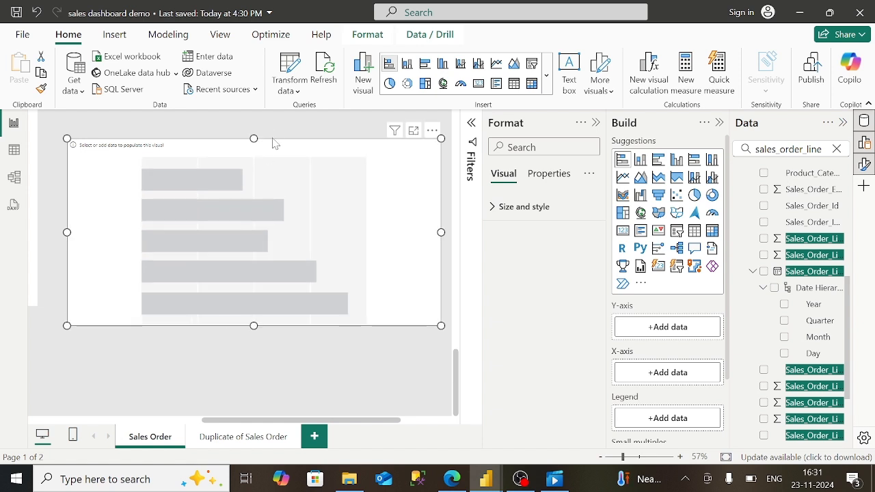
{"action": "scroll", "coordinate": [244, 281], "scroll_direction": "up", "scroll_amount": 1}
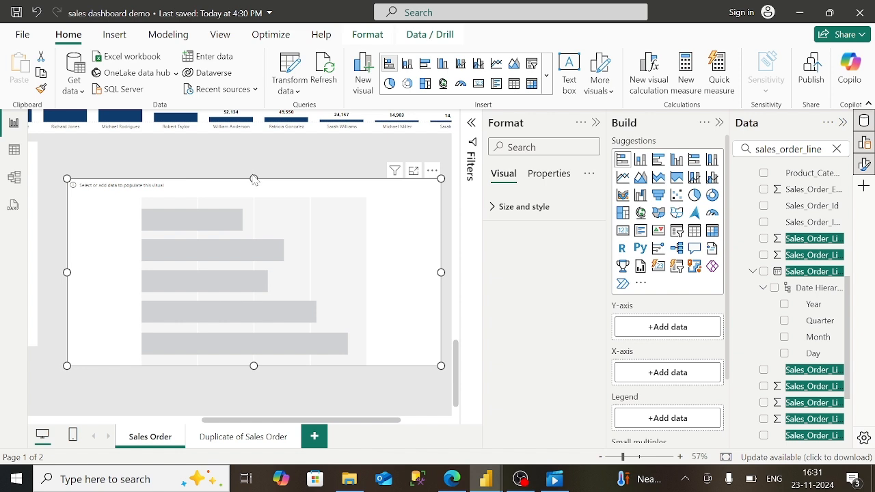
{"action": "left_click_drag", "start_coordinate": [254, 179], "coordinate": [216, 158]}
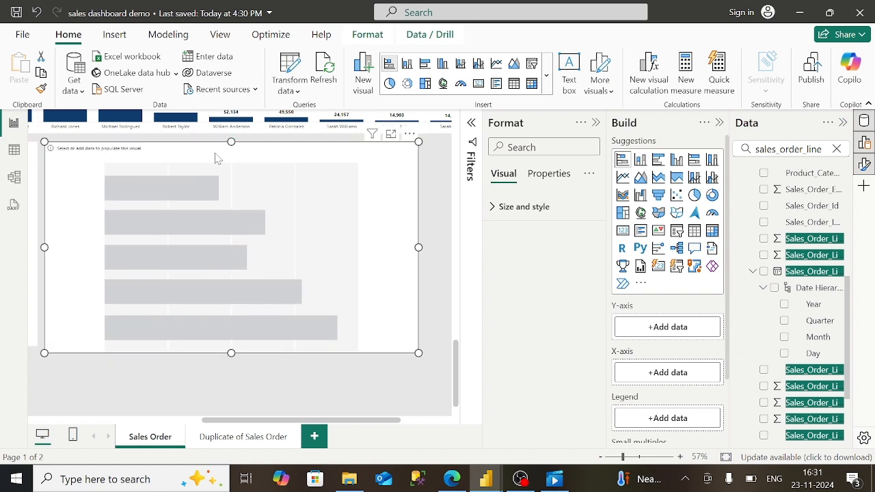
{"action": "left_click_drag", "start_coordinate": [419, 247], "coordinate": [448, 247]}
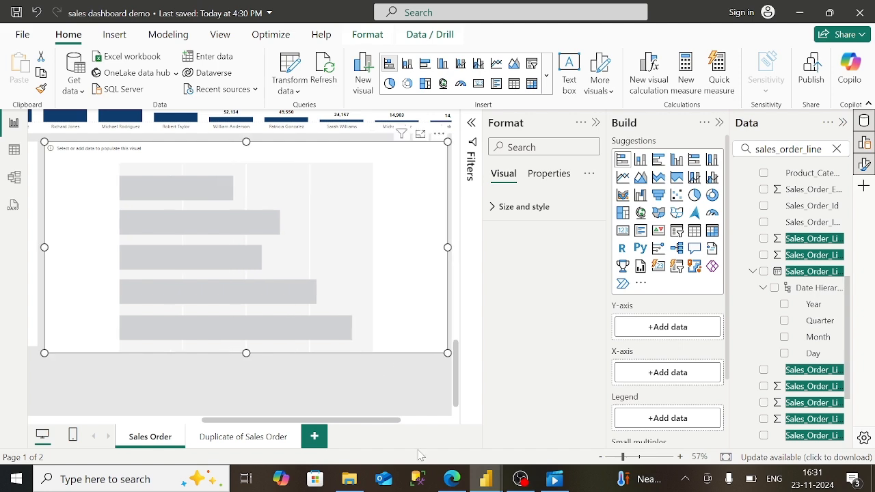
- Compare the layout against the published report in the browser
{"action": "left_click", "coordinate": [452, 478]}
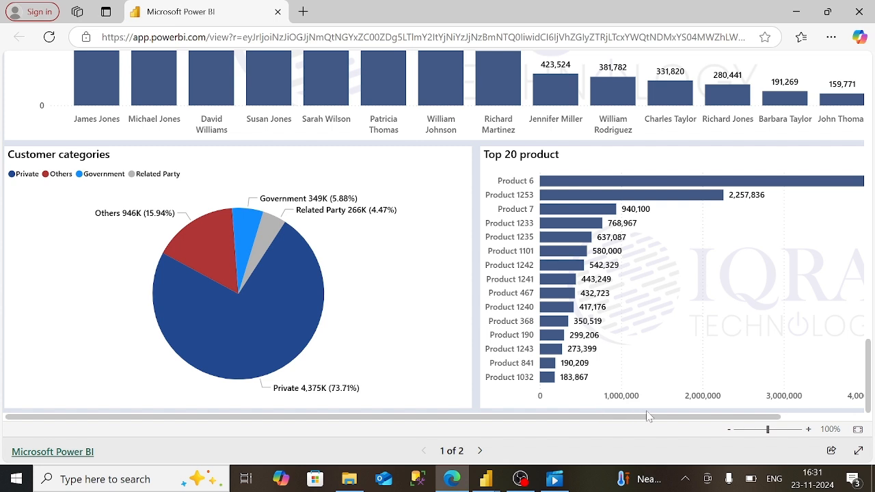
{"action": "left_click_drag", "start_coordinate": [766, 417], "coordinate": [837, 418]}
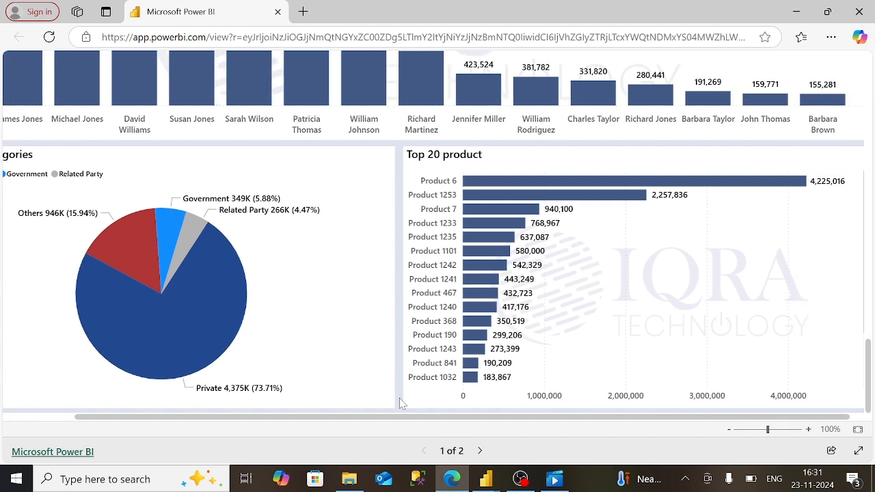
{"action": "mouse_move", "coordinate": [486, 479]}
{"action": "left_click", "coordinate": [547, 432]}
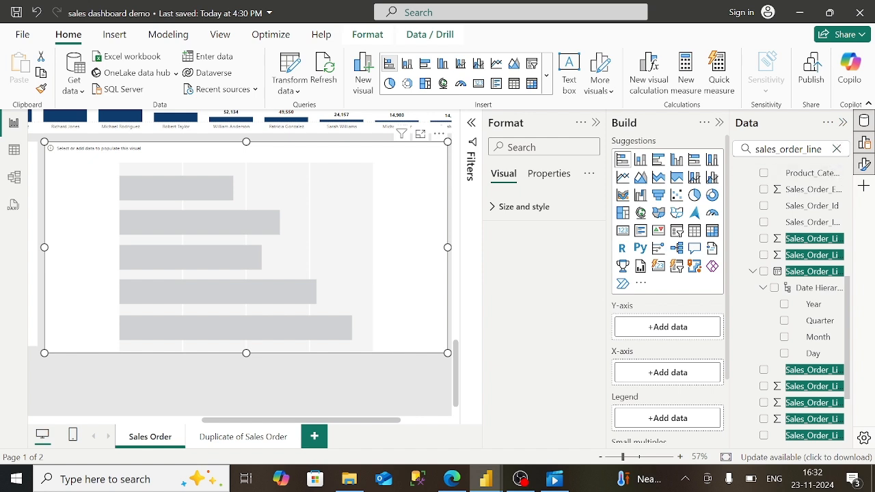
- Search the fields for 'des' and drag Sales_Order_Item_Description onto the bar chart's Y-axis
{"action": "left_click", "coordinate": [835, 160]}
{"action": "left_click", "coordinate": [837, 149]}
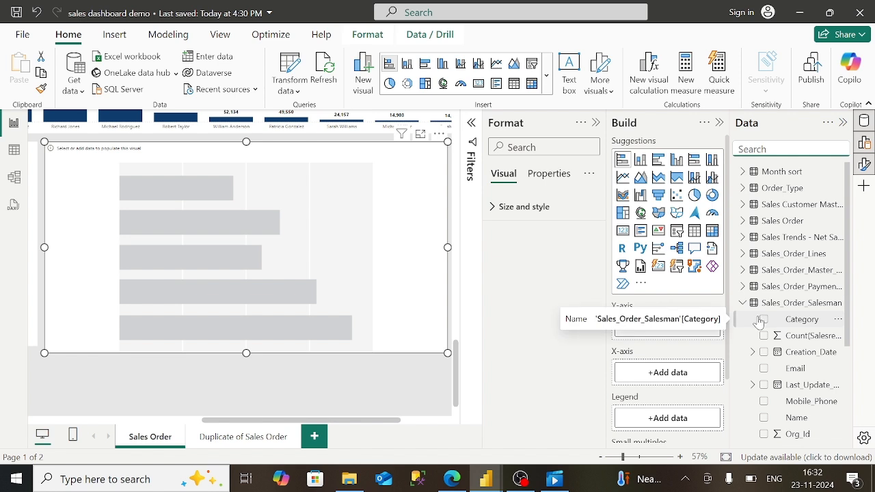
{"action": "left_click", "coordinate": [743, 302]}
{"action": "left_click", "coordinate": [742, 270]}
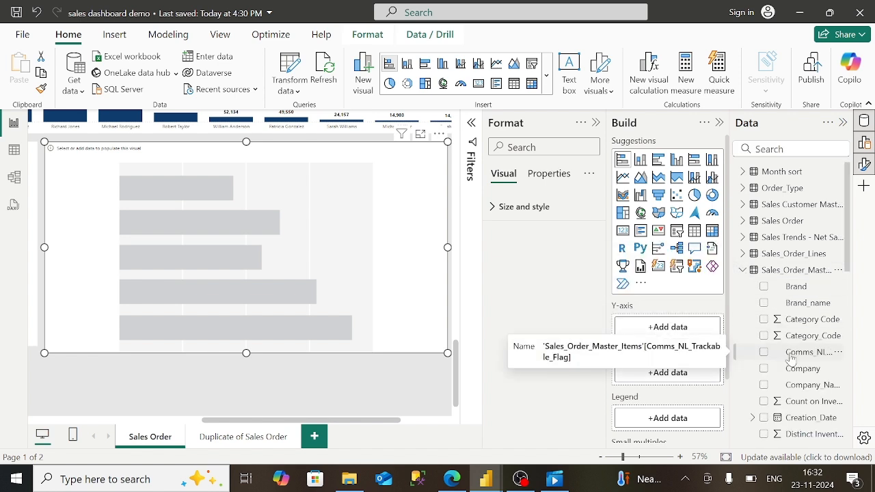
{"action": "scroll", "coordinate": [791, 357], "scroll_direction": "down", "scroll_amount": 5}
{"action": "scroll", "coordinate": [791, 357], "scroll_direction": "down", "scroll_amount": 4}
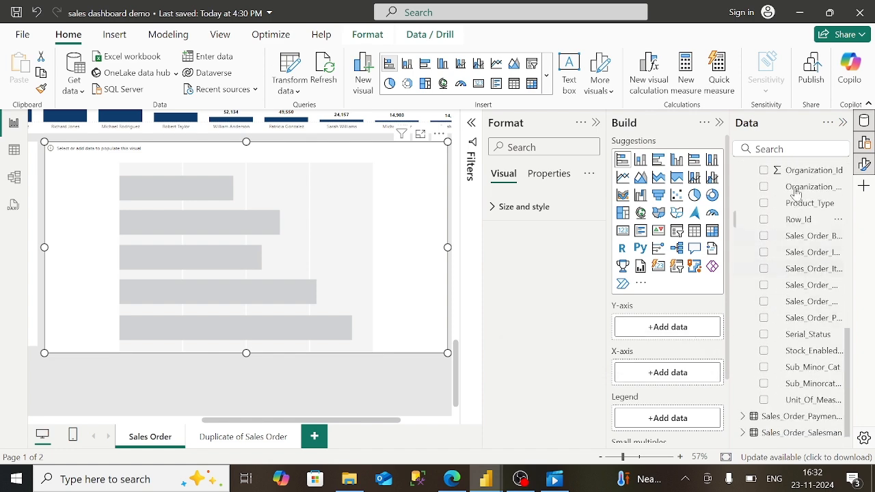
{"action": "left_click", "coordinate": [786, 149]}
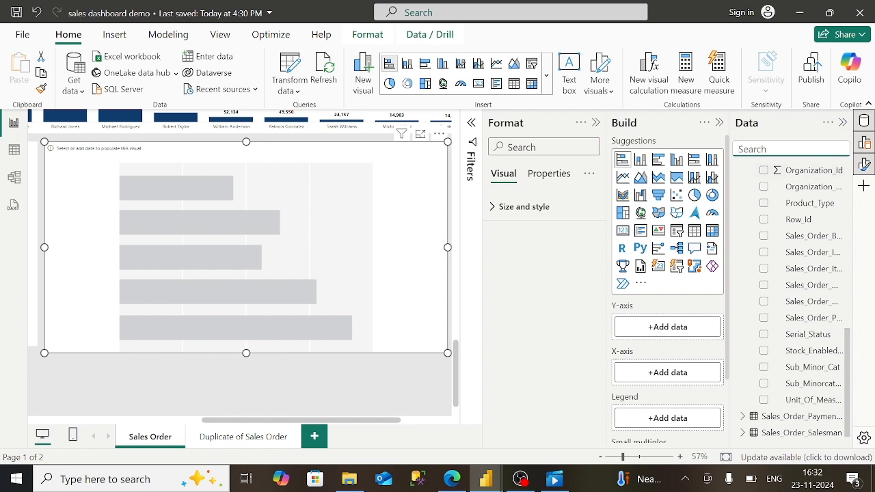
{"action": "type", "text": "dis"}
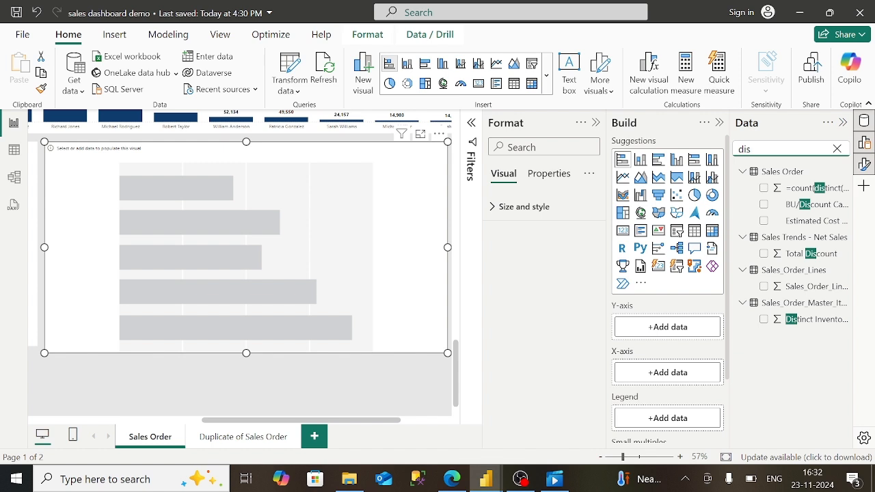
{"action": "key", "text": "BackSpace"}
{"action": "key", "text": "BackSpace"}
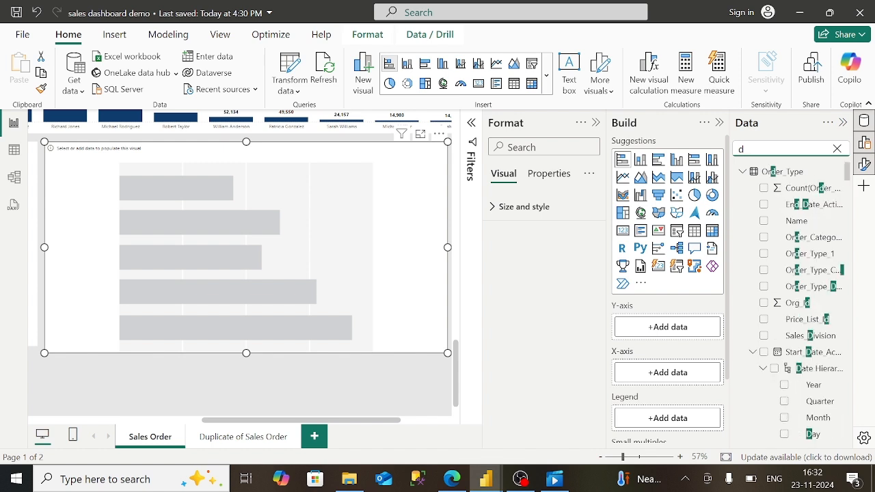
{"action": "type", "text": "es"}
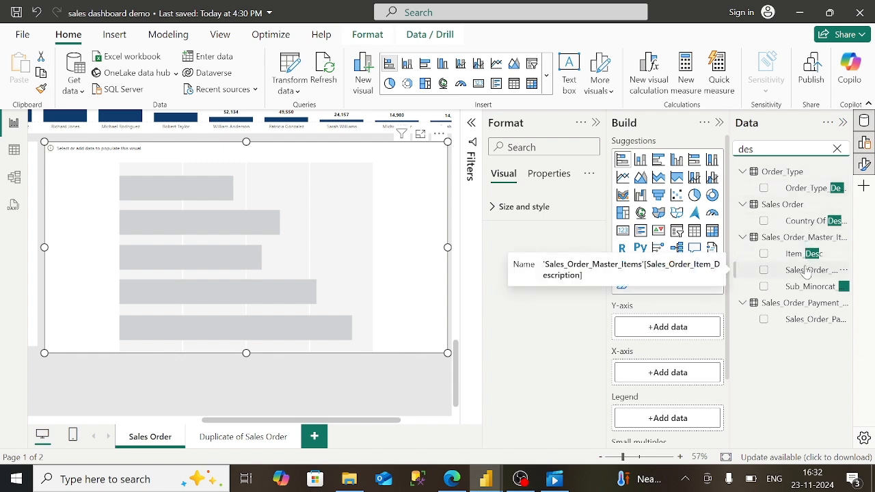
{"action": "left_click_drag", "start_coordinate": [807, 272], "coordinate": [664, 327]}
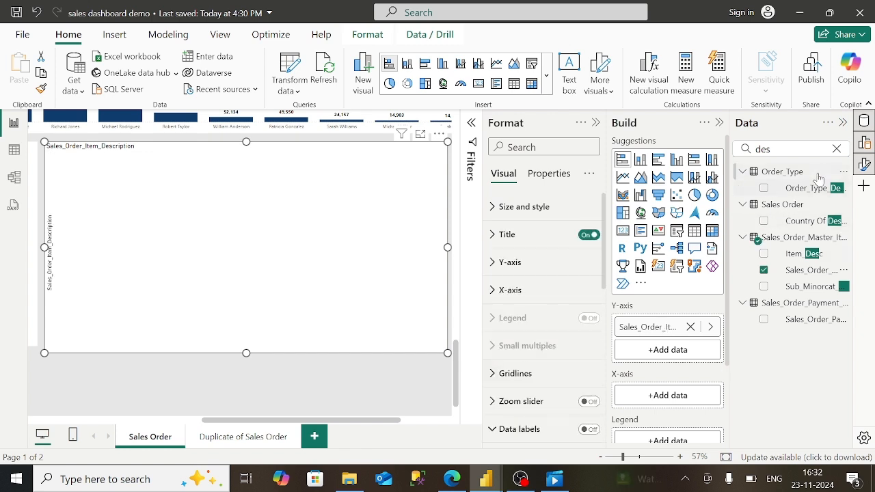
- Clear the field search and browse the Sales Customer Master fields
{"action": "left_click", "coordinate": [753, 149]}
{"action": "key", "text": "BackSpace"}
{"action": "key", "text": "BackSpace"}
{"action": "key", "text": "BackSpace"}
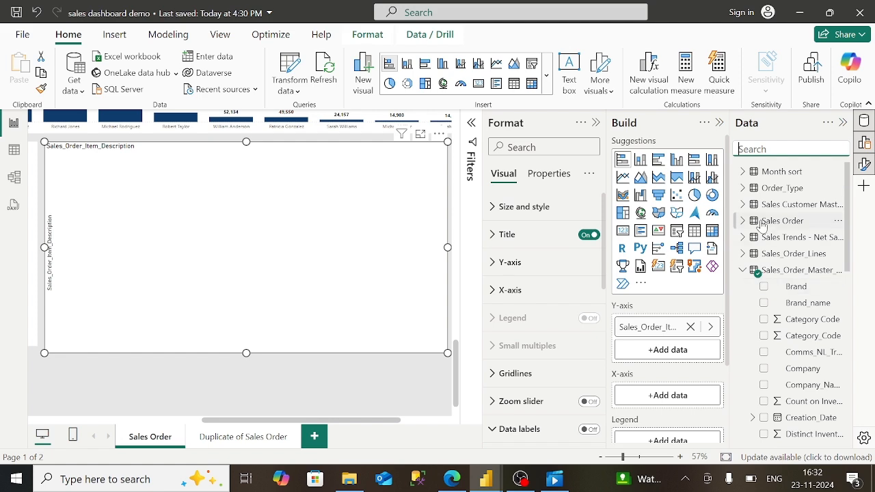
{"action": "left_click", "coordinate": [742, 205]}
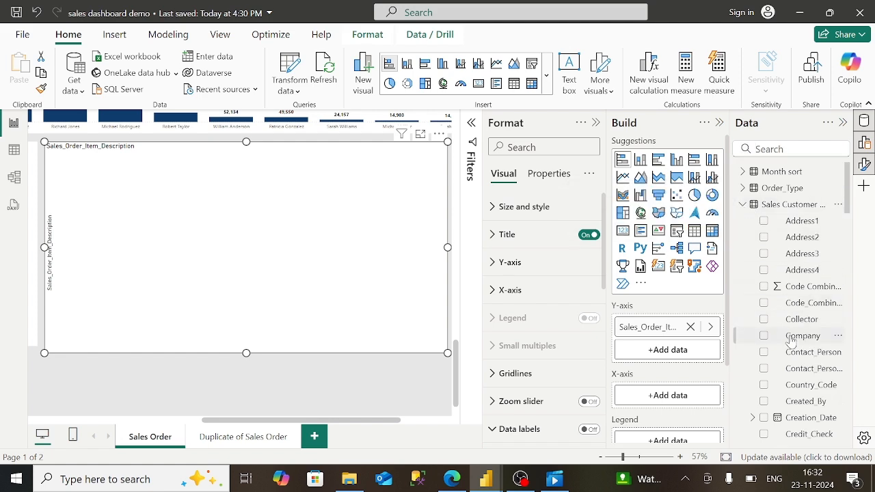
{"action": "scroll", "coordinate": [793, 307], "scroll_direction": "down", "scroll_amount": 10}
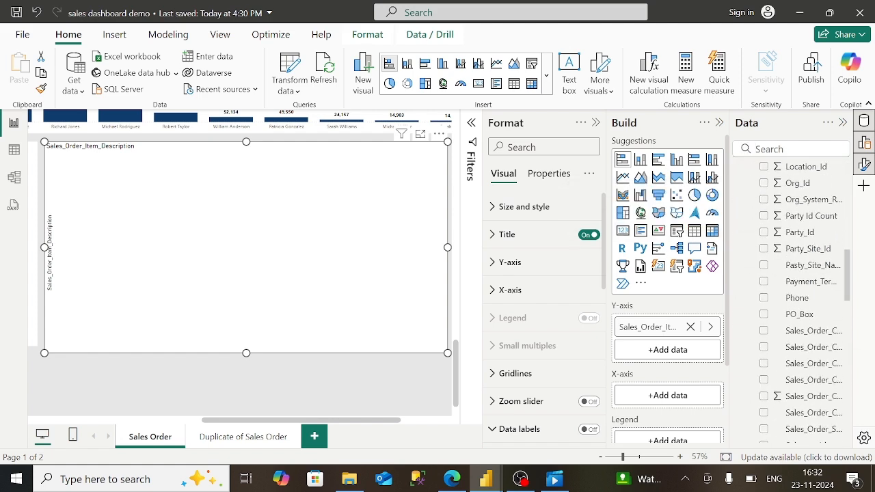
{"action": "scroll", "coordinate": [793, 307], "scroll_direction": "down", "scroll_amount": 3}
{"action": "scroll", "coordinate": [793, 308], "scroll_direction": "up", "scroll_amount": 4}
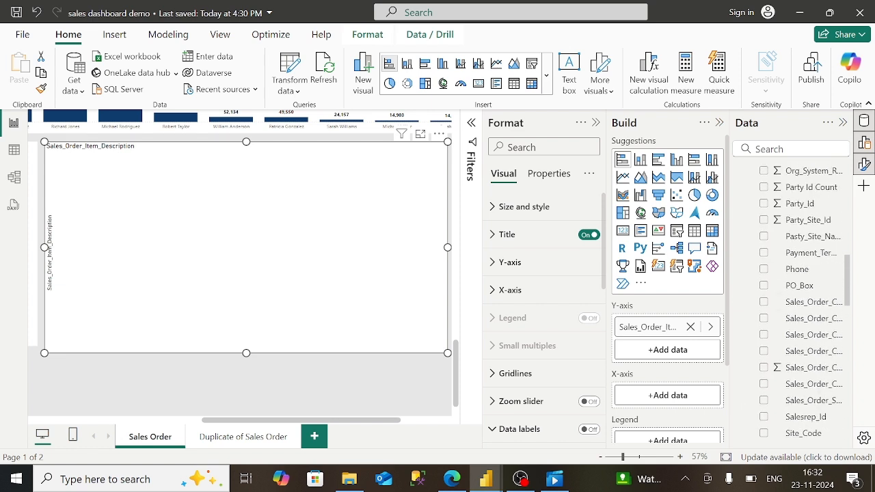
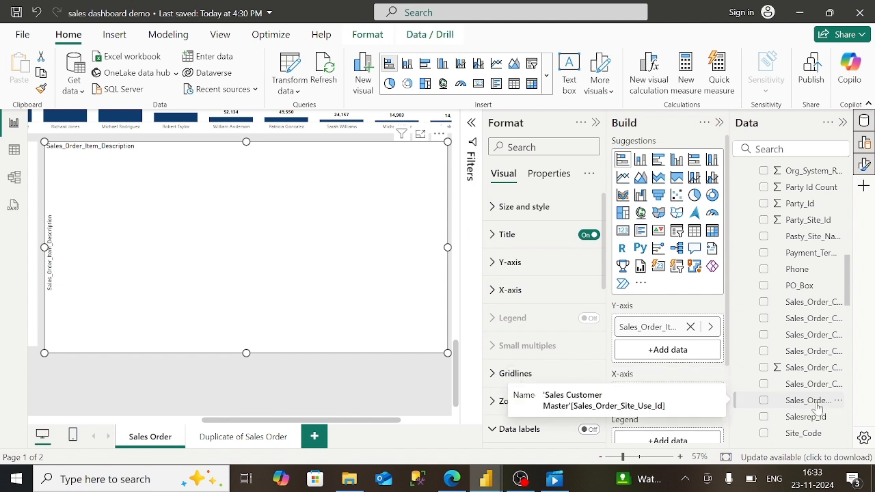
- Search the Data pane for the salesperson field, trying 'salespe' and 's_cu'
{"action": "scroll", "coordinate": [798, 336], "scroll_direction": "up", "scroll_amount": 10}
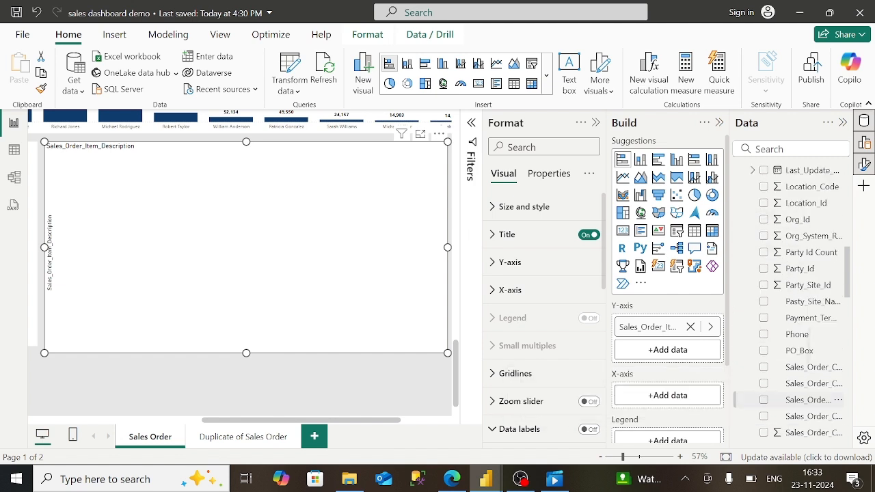
{"action": "scroll", "coordinate": [798, 336], "scroll_direction": "up", "scroll_amount": 3}
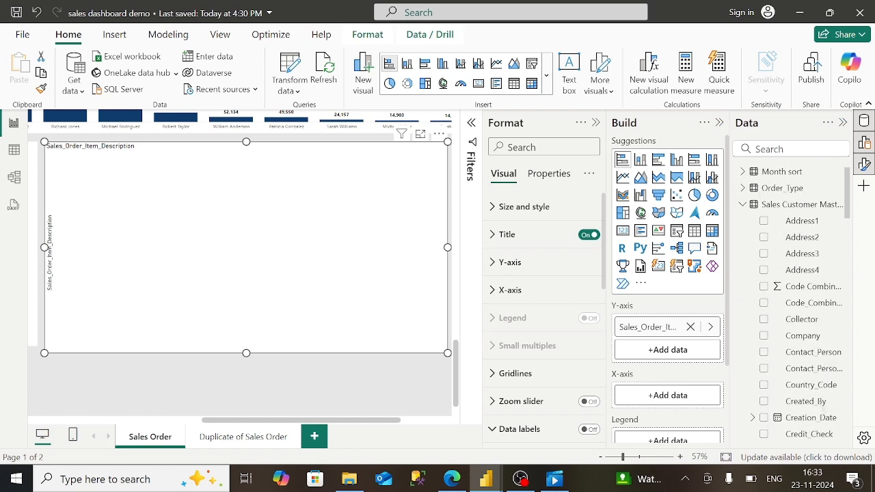
{"action": "scroll", "coordinate": [798, 336], "scroll_direction": "down", "scroll_amount": 6}
{"action": "scroll", "coordinate": [807, 182], "scroll_direction": "down", "scroll_amount": 10}
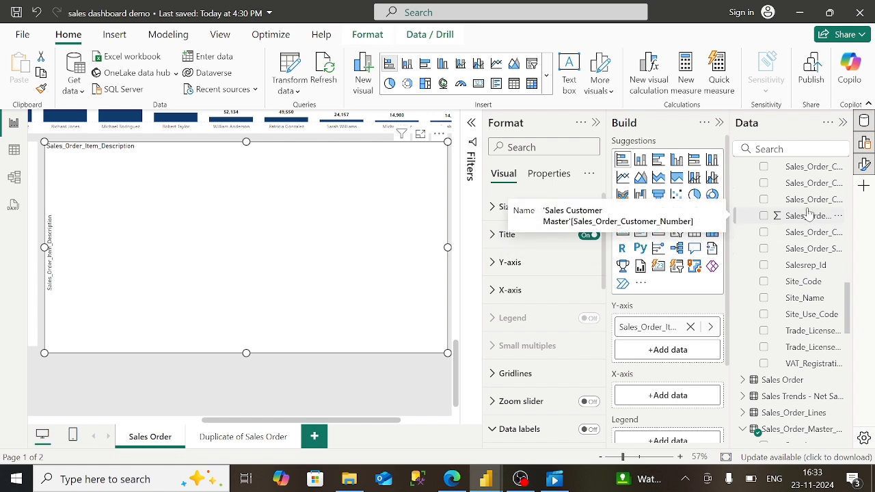
{"action": "scroll", "coordinate": [809, 214], "scroll_direction": "up", "scroll_amount": 1}
{"action": "left_click", "coordinate": [765, 149]}
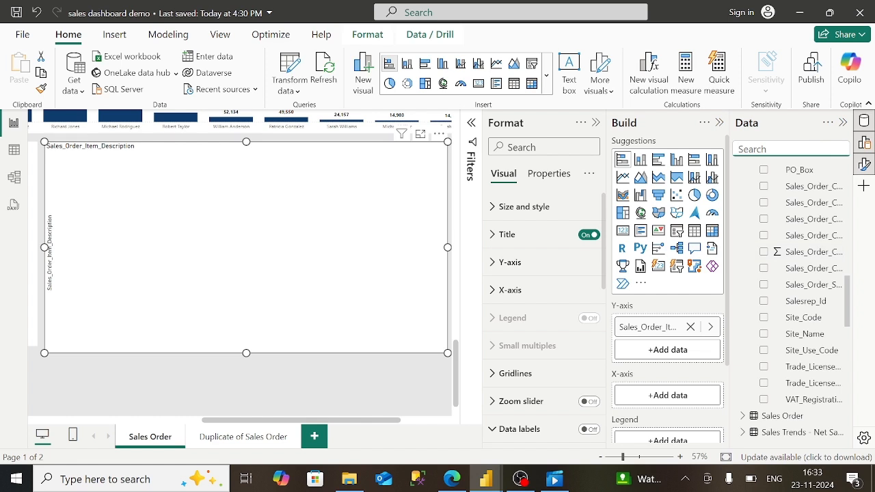
{"action": "type", "text": "sal"}
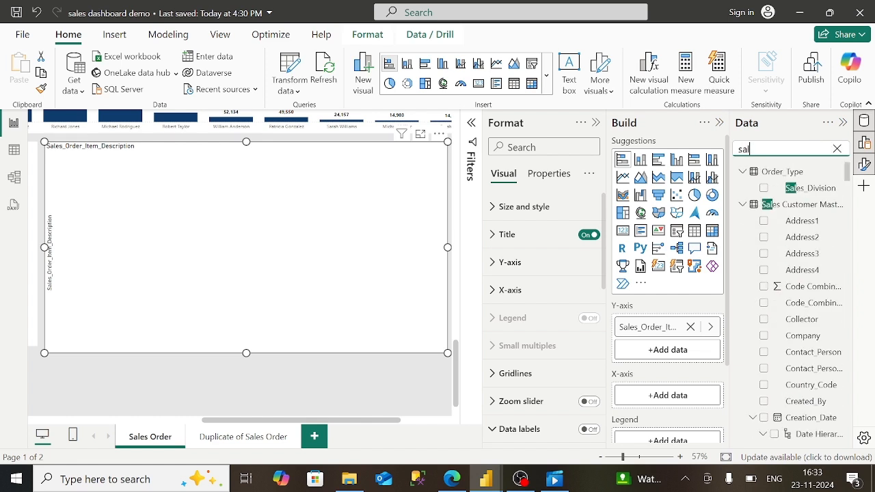
{"action": "type", "text": "espe"}
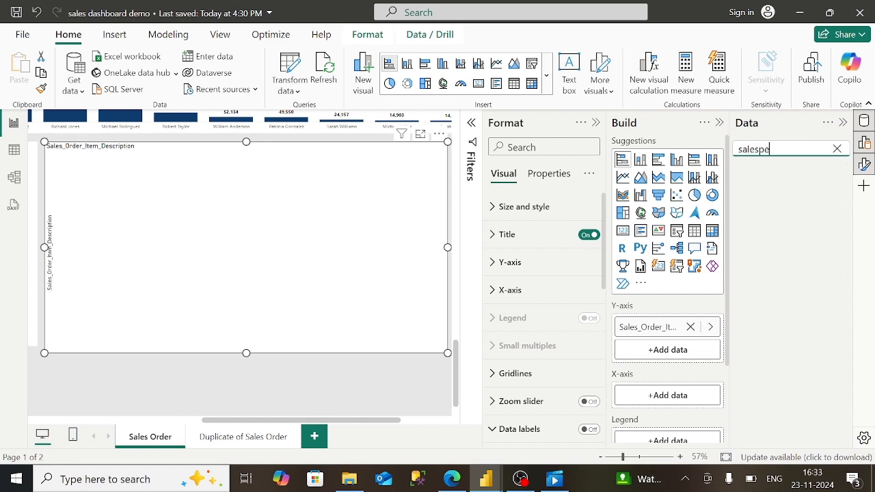
{"action": "key", "text": "BackSpace"}
{"action": "key", "text": "BackSpace"}
{"action": "key", "text": "BackSpace"}
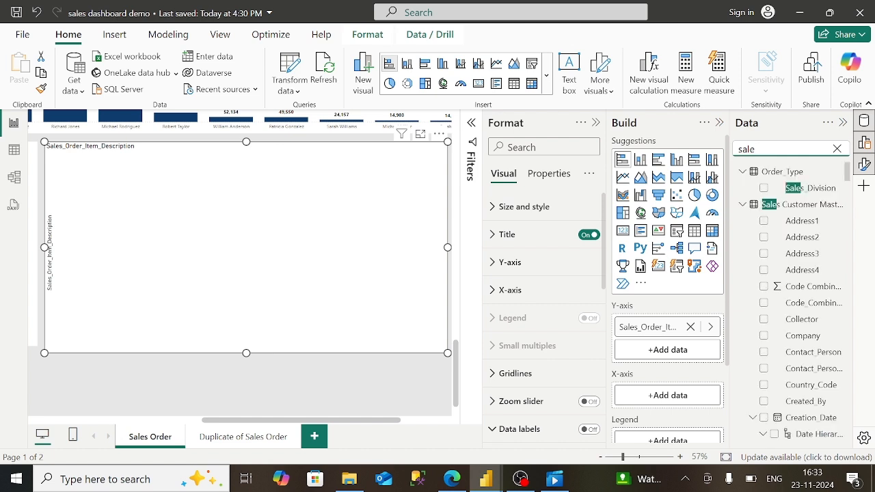
{"action": "type", "text": "s"}
{"action": "type", "text": "_customer"}
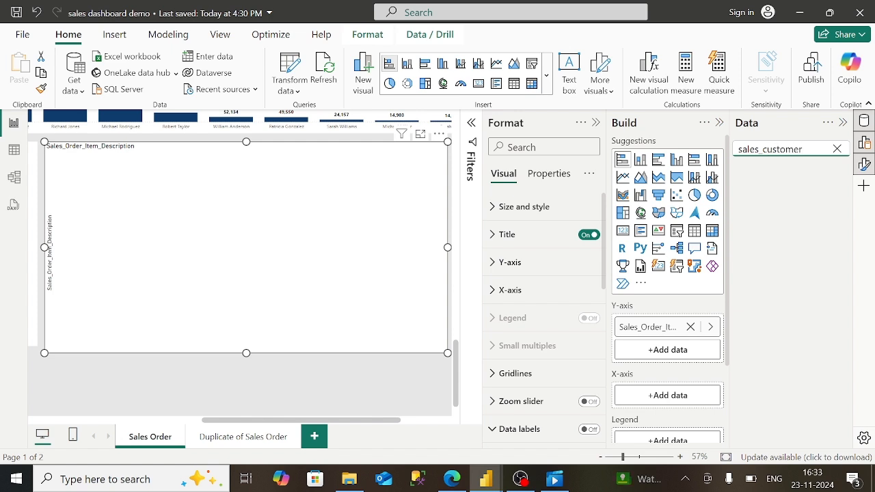
{"action": "key", "text": "BackSpace"}
{"action": "key", "text": "BackSpace"}
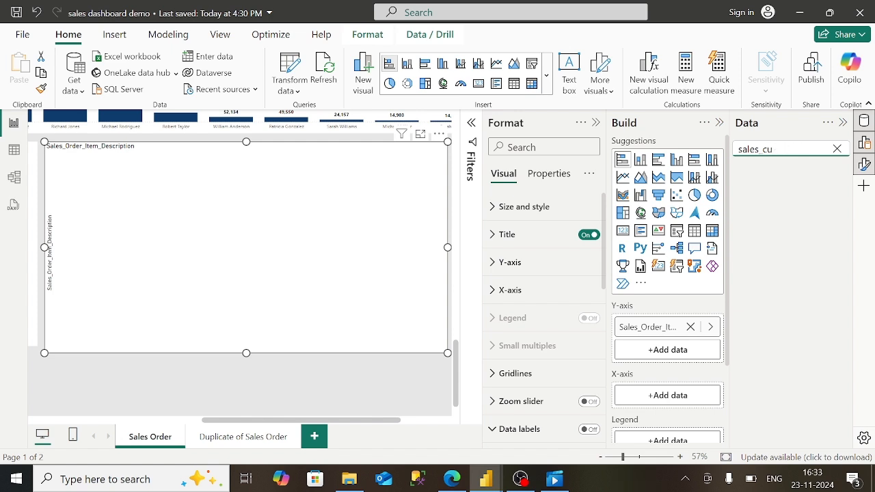
{"action": "key", "text": "BackSpace"}
{"action": "key", "text": "BackSpace"}
{"action": "key", "text": "BackSpace"}
{"action": "key", "text": "BackSpace"}
{"action": "key", "text": "BackSpace"}
{"action": "key", "text": "BackSpace"}
{"action": "key", "text": "BackSpace"}
{"action": "key", "text": "BackSpace"}
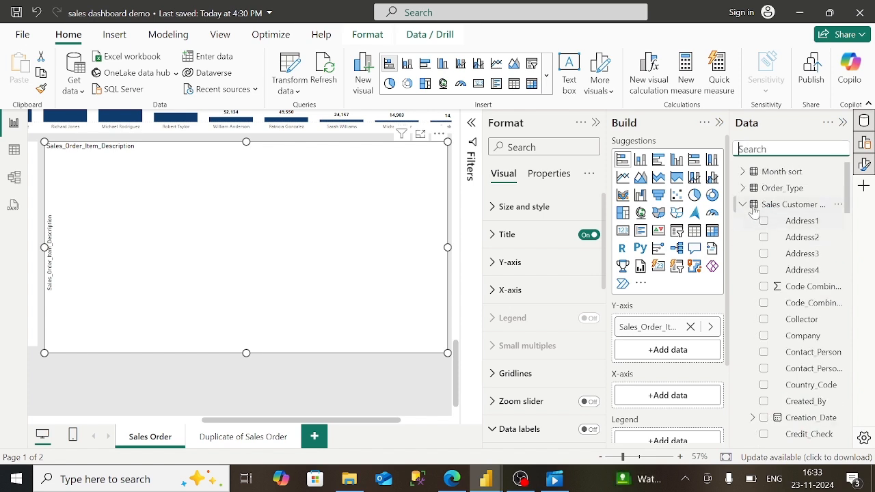
- Expand Sales_Order_Salesman and drag Sales_Order_Sales_Person onto the Y-axis below Sales_Order_Item_Description
{"action": "left_click", "coordinate": [750, 207]}
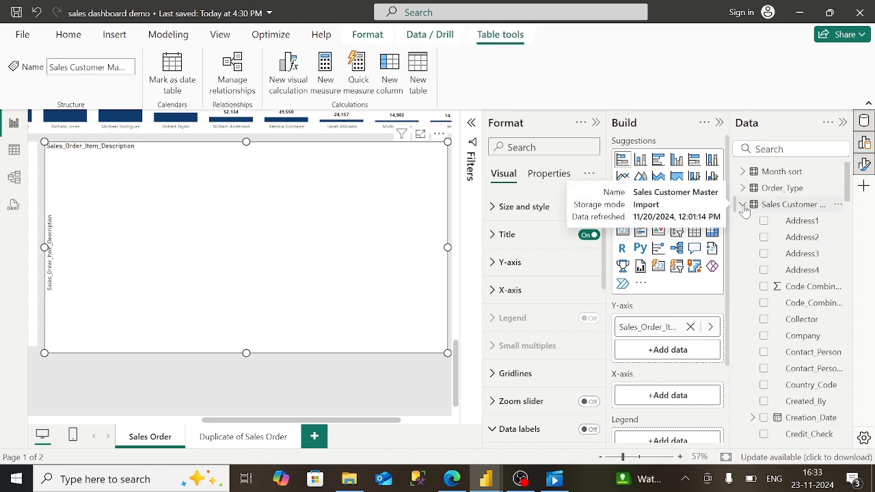
{"action": "left_click", "coordinate": [744, 206]}
{"action": "left_click", "coordinate": [743, 254]}
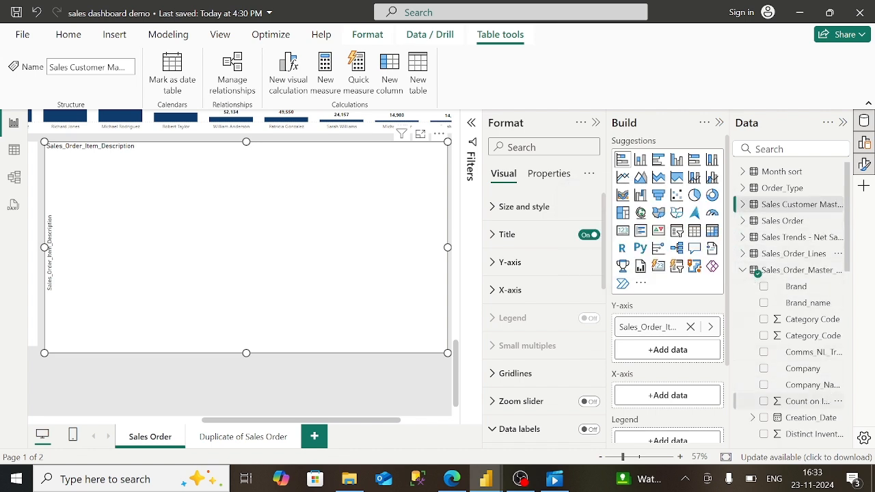
{"action": "scroll", "coordinate": [832, 399], "scroll_direction": "down", "scroll_amount": 10}
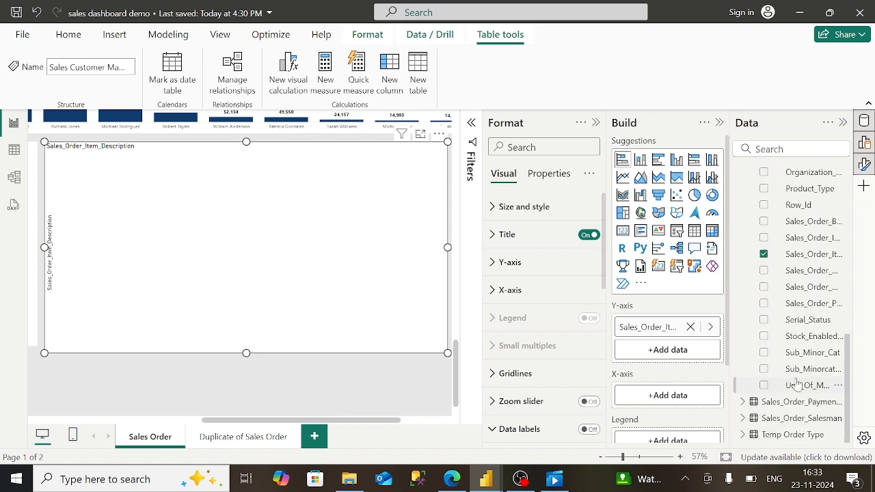
{"action": "left_click", "coordinate": [743, 418]}
{"action": "scroll", "coordinate": [743, 425], "scroll_direction": "down", "scroll_amount": 4}
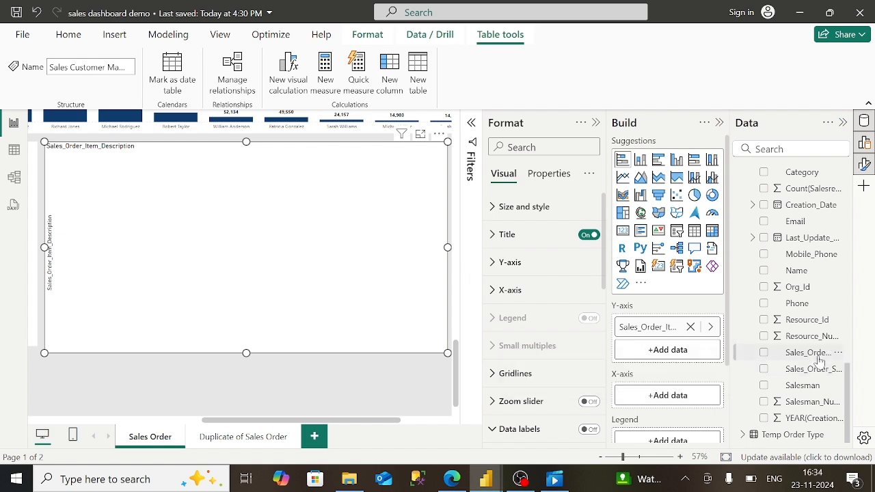
{"action": "left_click_drag", "start_coordinate": [819, 361], "coordinate": [704, 355]}
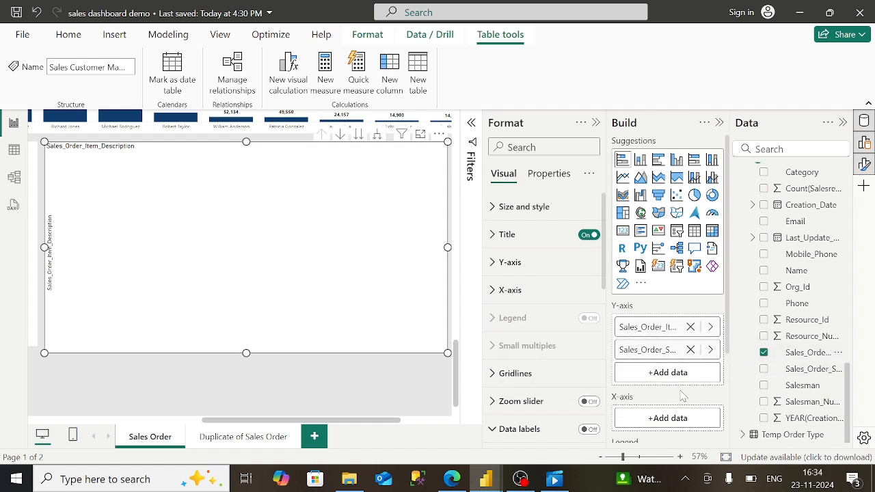
- Return to the field list and expand the Sales_Order_Lines table
{"action": "left_click", "coordinate": [791, 150]}
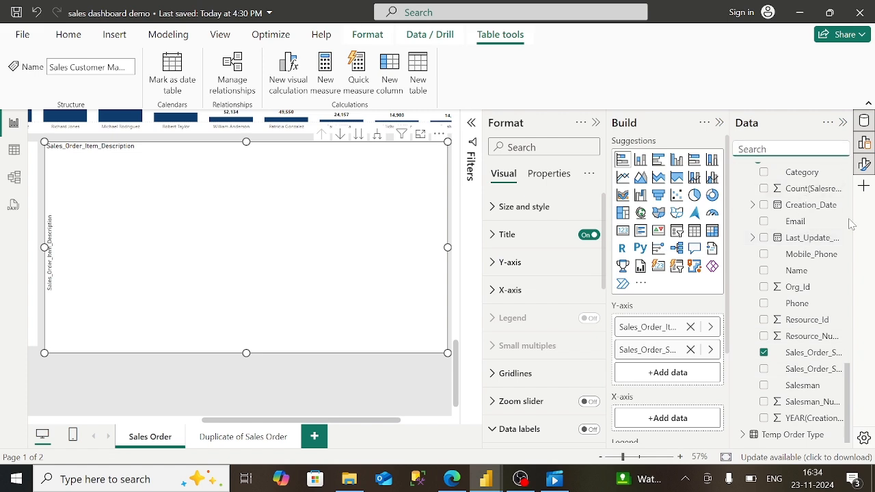
{"action": "scroll", "coordinate": [851, 225], "scroll_direction": "up", "scroll_amount": 10}
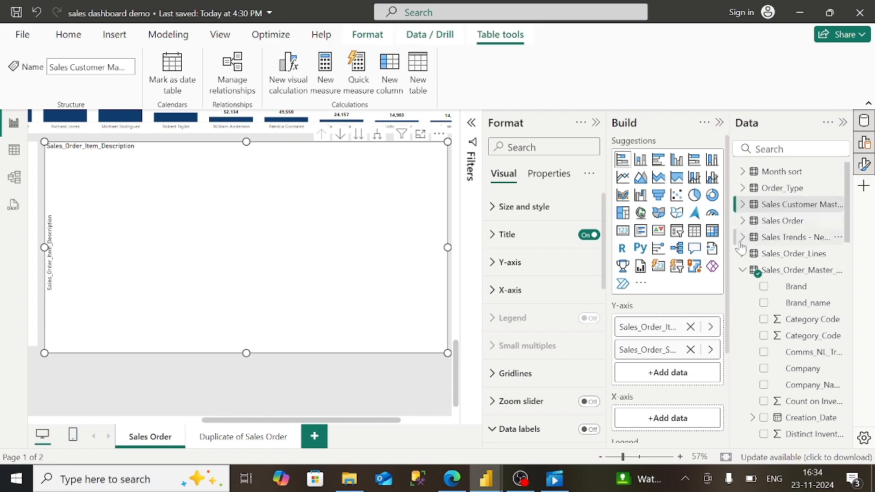
{"action": "left_click", "coordinate": [742, 254]}
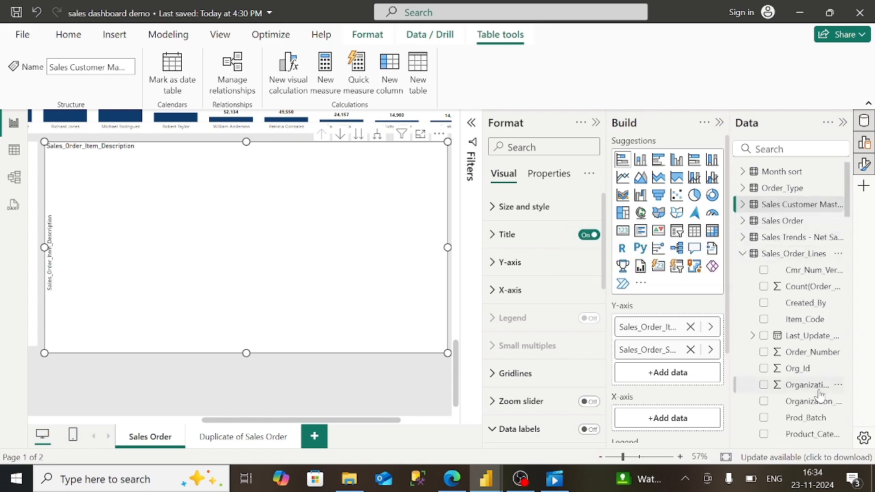
{"action": "scroll", "coordinate": [821, 394], "scroll_direction": "down", "scroll_amount": 5}
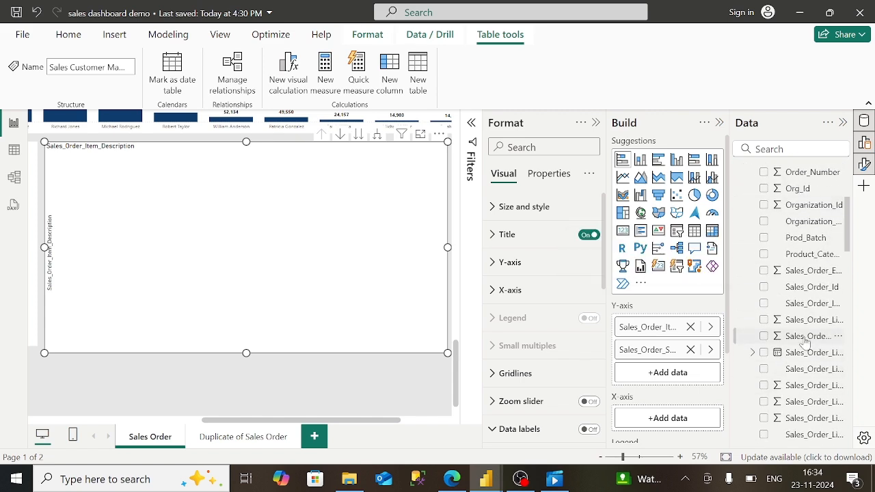
- Plot summed Sales_Order_Line_Amount_AED on the X-axis and filter item descriptions to Top N 20
{"action": "left_click_drag", "start_coordinate": [807, 343], "coordinate": [678, 420]}
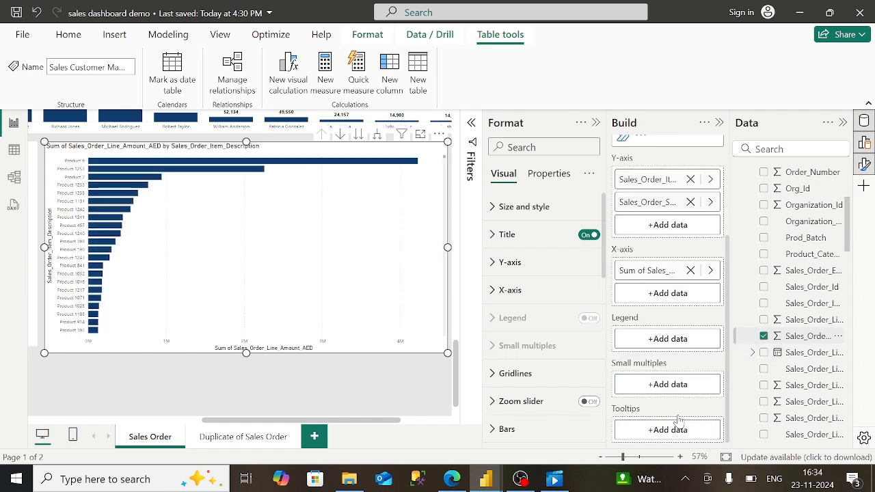
{"action": "left_click", "coordinate": [471, 125]}
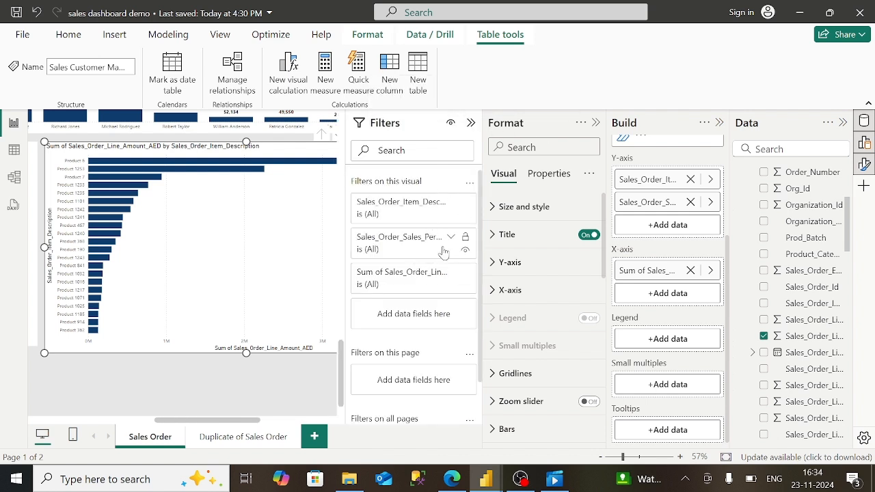
{"action": "left_click", "coordinate": [452, 202]}
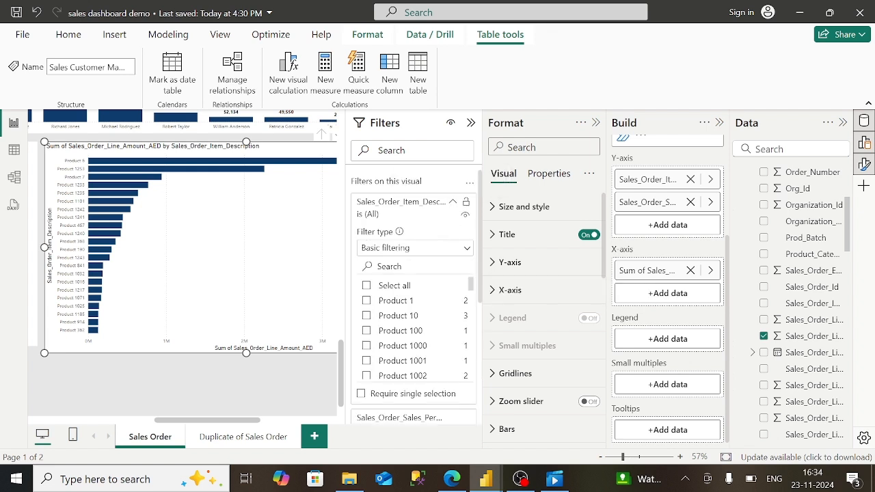
{"action": "left_click", "coordinate": [425, 252]}
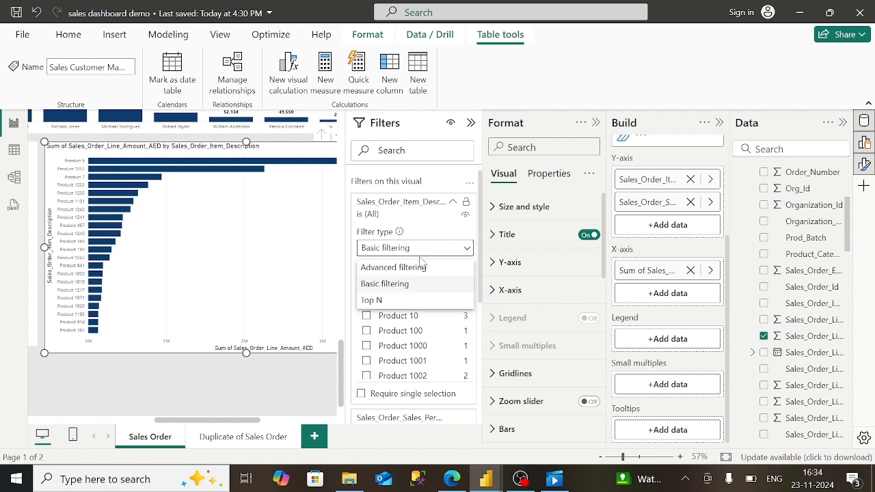
{"action": "left_click", "coordinate": [394, 302]}
{"action": "left_click", "coordinate": [438, 284]}
{"action": "type", "text": "20"}
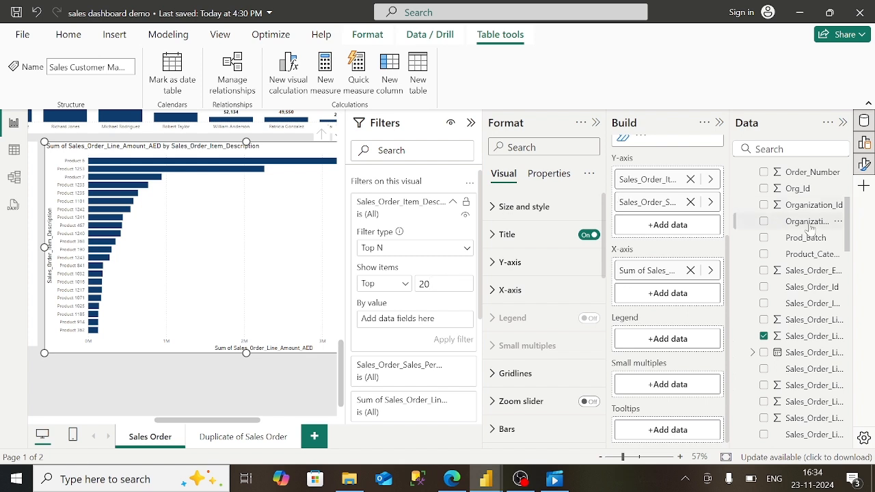
- Collapse Sales_Order_Lines and re-expand Sales_Order_Master in the Data pane
{"action": "scroll", "coordinate": [798, 181], "scroll_direction": "up", "scroll_amount": 5}
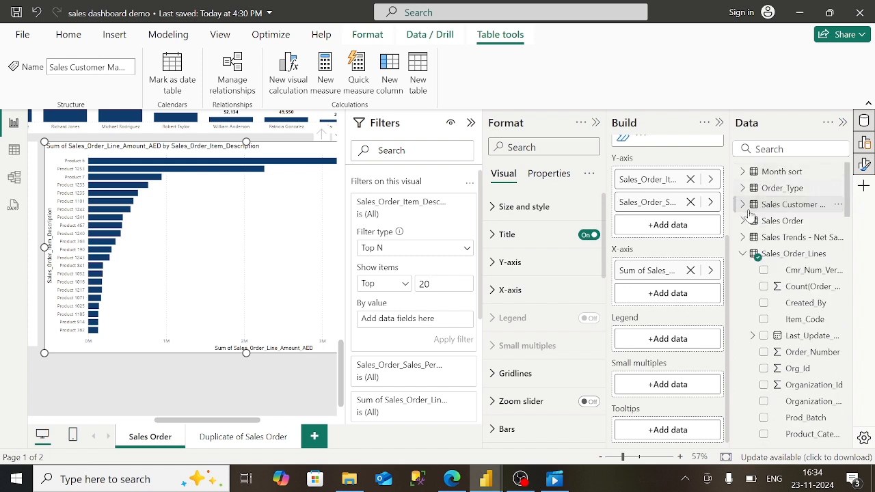
{"action": "left_click", "coordinate": [742, 253]}
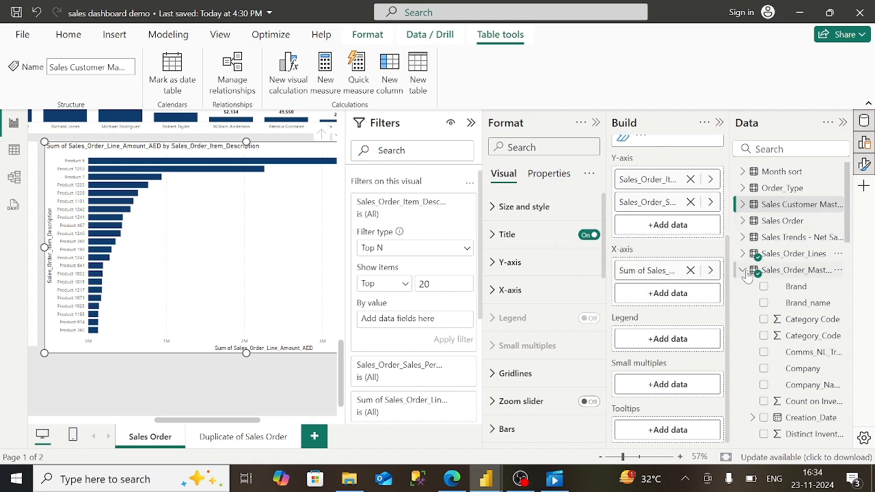
{"action": "left_click", "coordinate": [742, 272]}
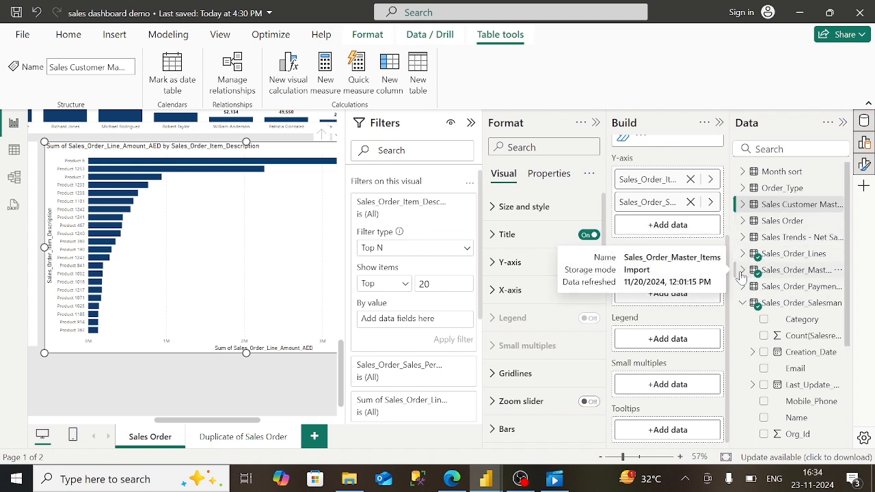
{"action": "left_click", "coordinate": [742, 271]}
{"action": "scroll", "coordinate": [743, 273], "scroll_direction": "down", "scroll_amount": 10}
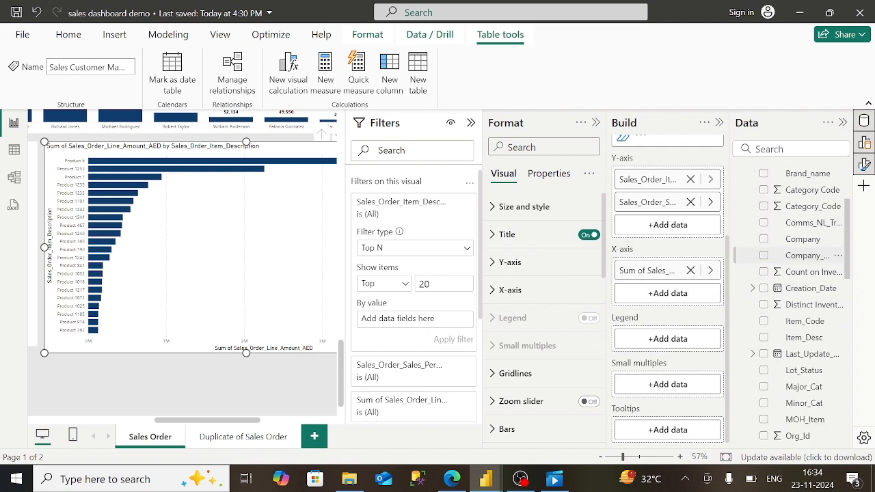
{"action": "scroll", "coordinate": [807, 308], "scroll_direction": "down", "scroll_amount": 3}
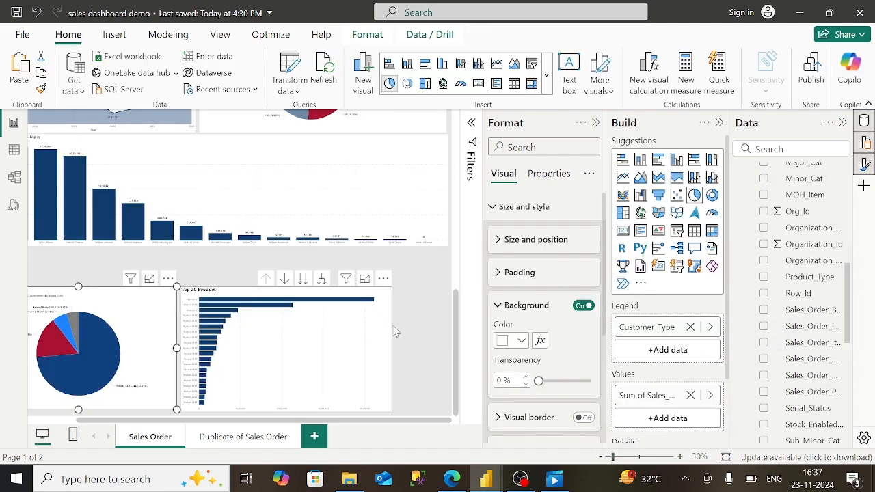
- Widen the Top 20 Product chart to the page edge and make the column chart taller, lowering its top
{"action": "left_click", "coordinate": [394, 331]}
{"action": "left_click_drag", "start_coordinate": [391, 348], "coordinate": [446, 355]}
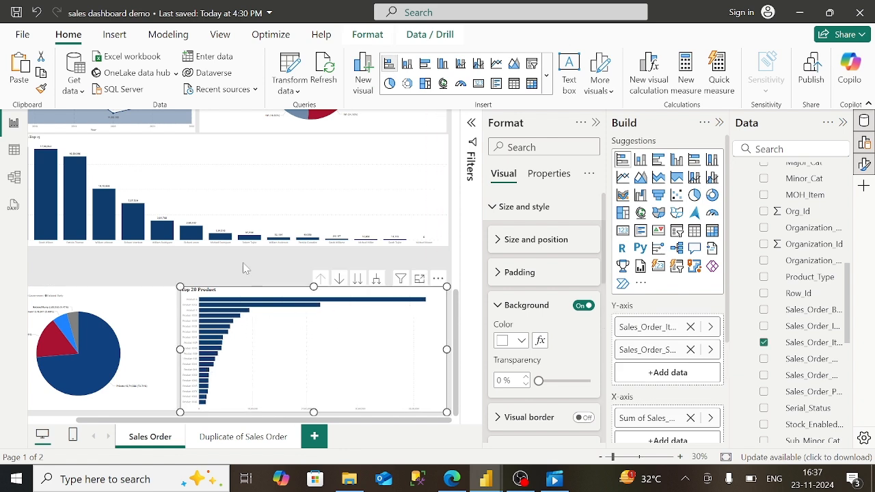
{"action": "left_click", "coordinate": [176, 239]}
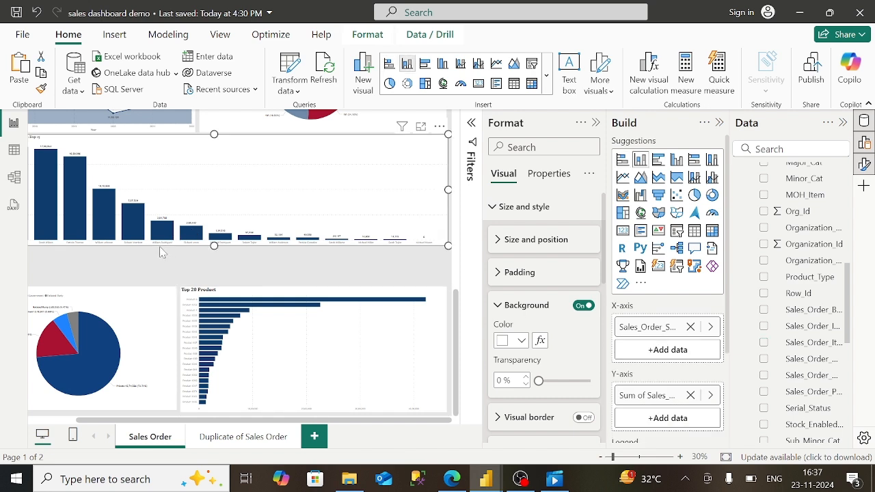
{"action": "left_click_drag", "start_coordinate": [214, 246], "coordinate": [218, 281]}
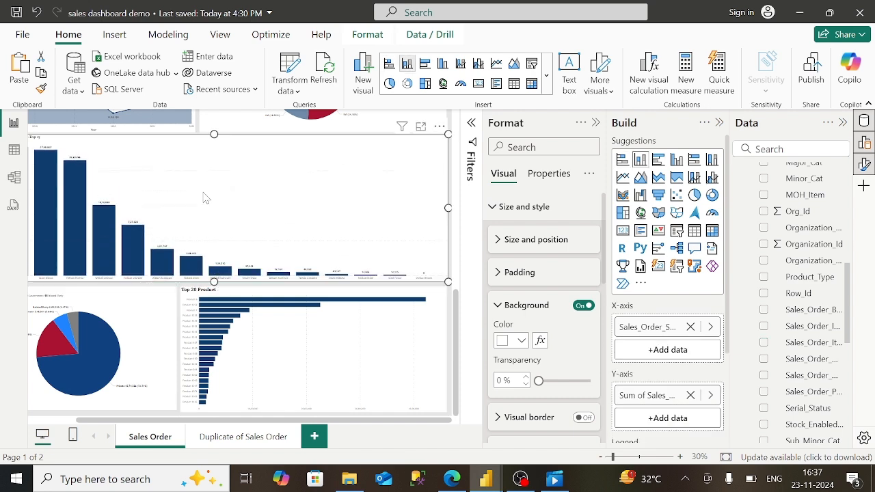
{"action": "left_click_drag", "start_coordinate": [214, 135], "coordinate": [213, 142]}
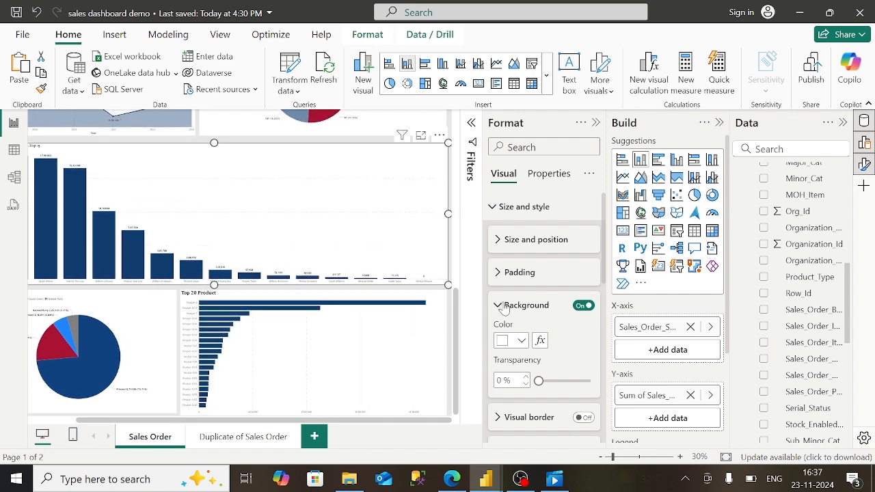
- Adjust the column chart's lower edge and collapse the Format and Build panes
{"action": "left_click_drag", "start_coordinate": [220, 421], "coordinate": [106, 425]}
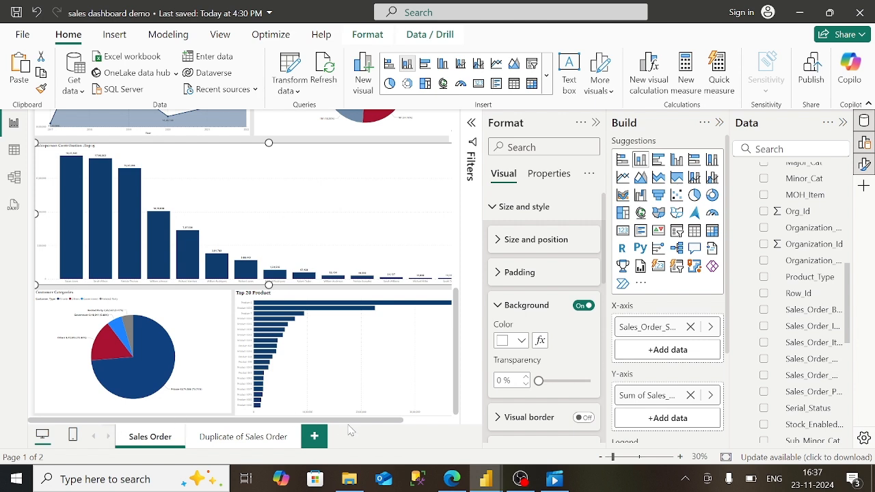
{"action": "left_click", "coordinate": [596, 122]}
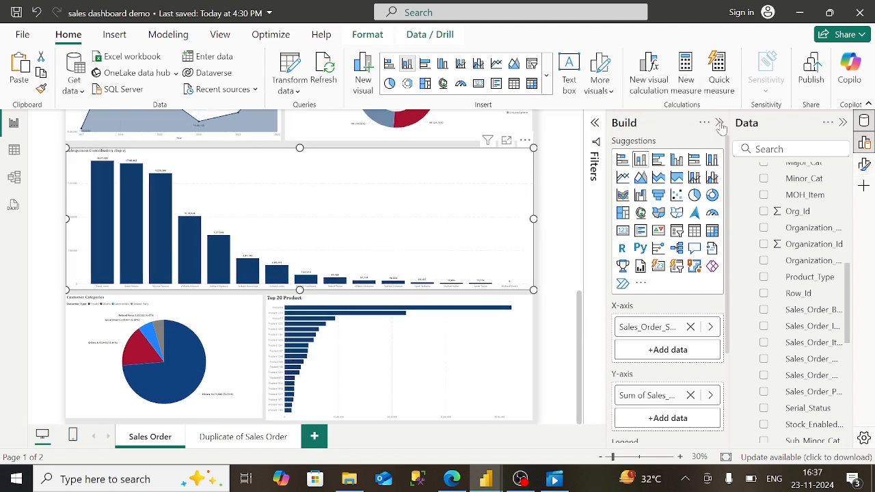
{"action": "left_click", "coordinate": [718, 124]}
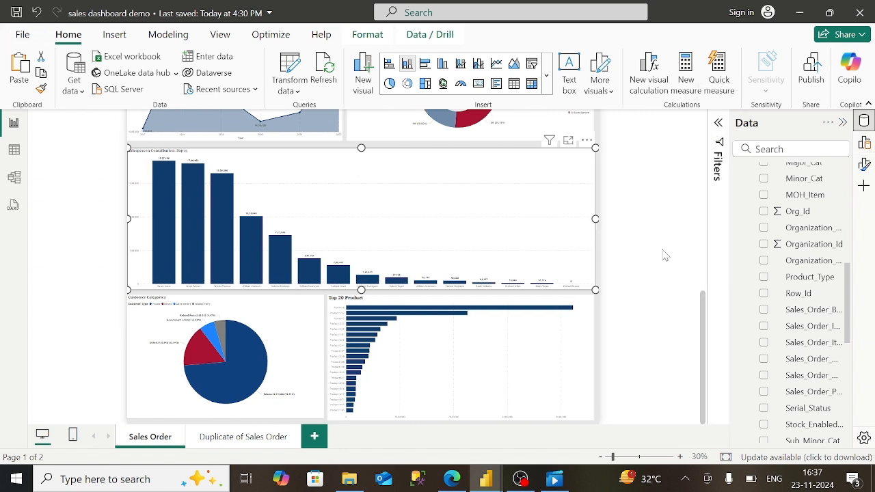
- Align the salesperson column chart's top edge just below the donut chart
{"action": "scroll", "coordinate": [666, 255], "scroll_direction": "up", "scroll_amount": 4}
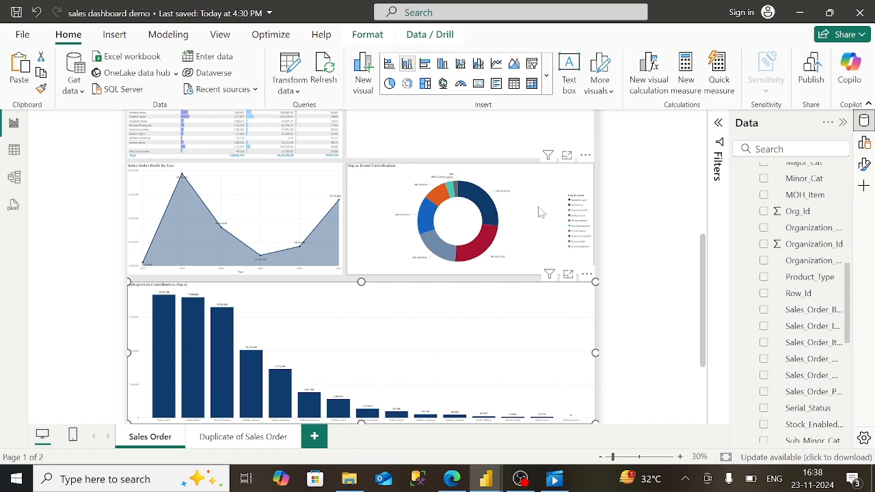
{"action": "left_click", "coordinate": [477, 269]}
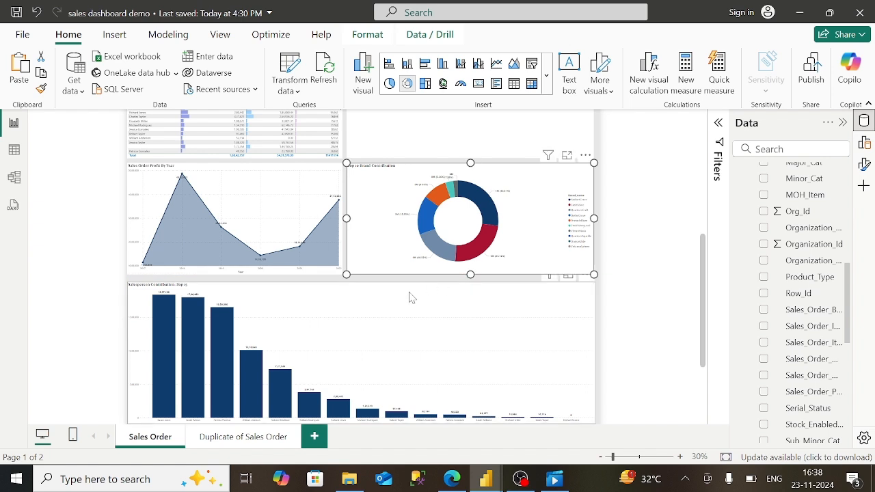
{"action": "left_click", "coordinate": [367, 296]}
{"action": "mouse_move", "coordinate": [361, 280]}
{"action": "left_mouse_down"}
{"action": "mouse_move", "coordinate": [366, 306]}
{"action": "mouse_move", "coordinate": [356, 277]}
{"action": "left_mouse_up"}
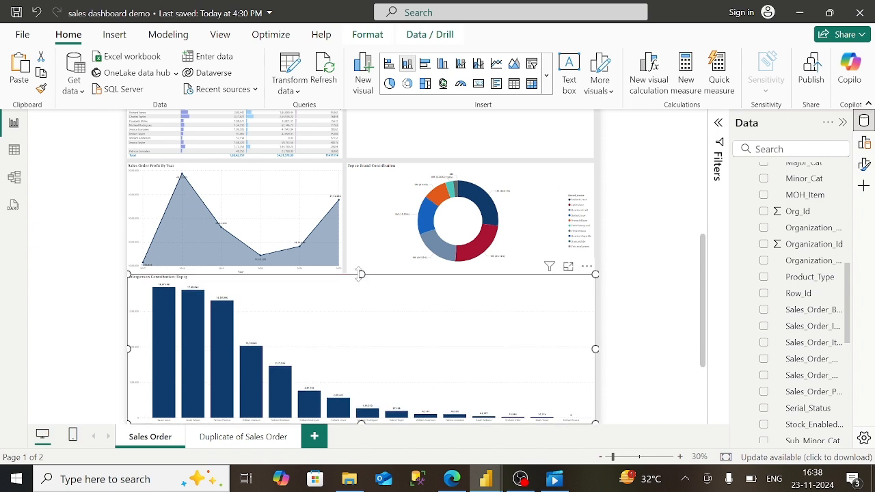
{"action": "left_click_drag", "start_coordinate": [361, 276], "coordinate": [361, 280]}
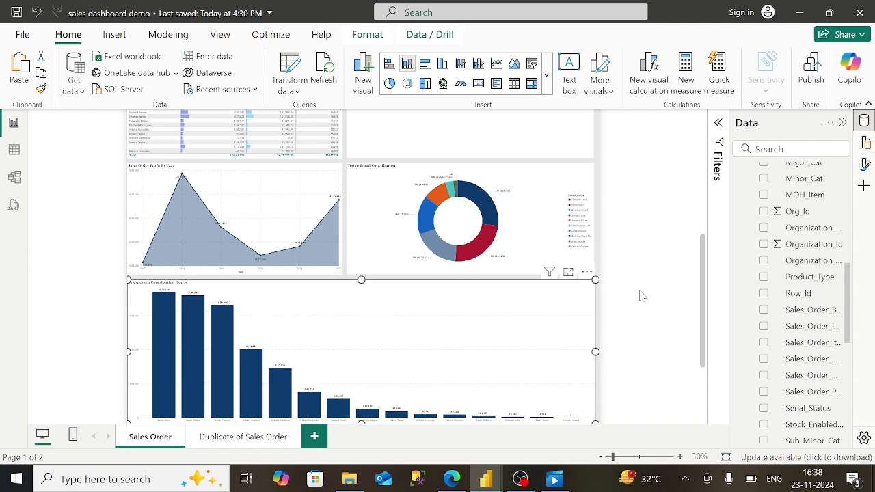
- Stretch the Top 10 Customers chart's right edge to line up with the charts above
{"action": "scroll", "coordinate": [640, 295], "scroll_direction": "up", "scroll_amount": 5}
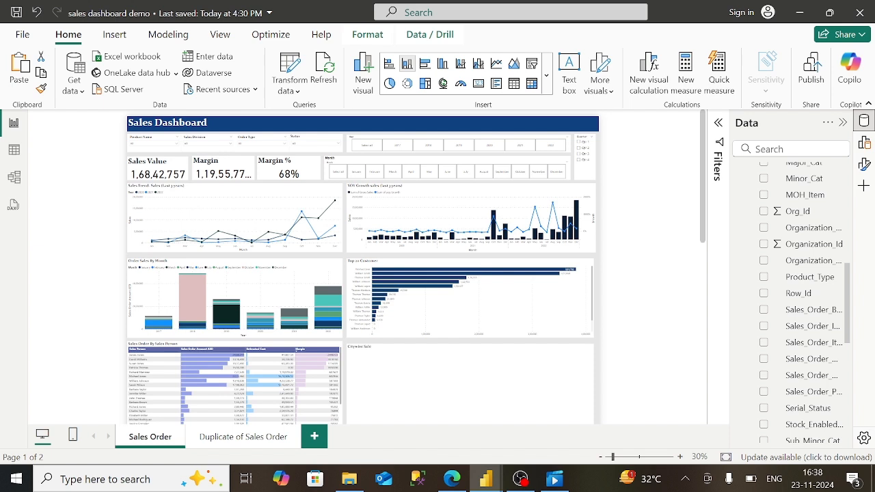
{"action": "left_click", "coordinate": [585, 277]}
{"action": "left_click_drag", "start_coordinate": [593, 299], "coordinate": [602, 305]}
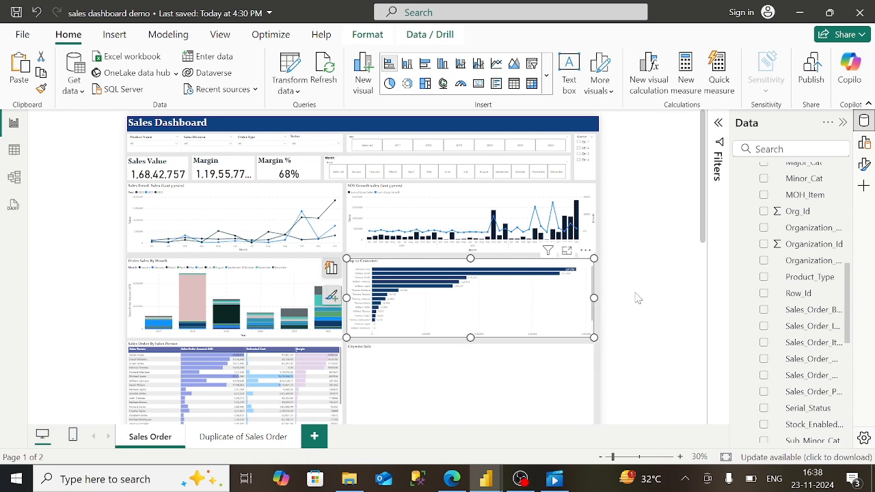
{"action": "left_click", "coordinate": [651, 251]}
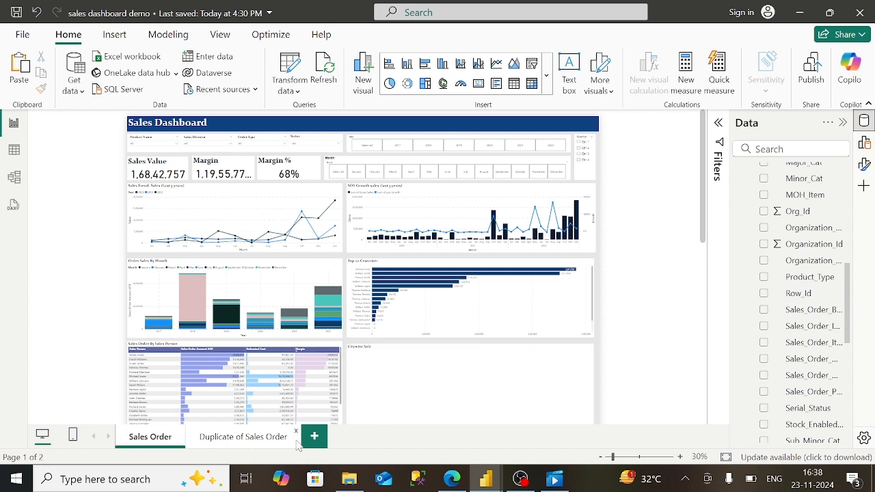
- Rename the 'Duplicate of Sales Order' page tab to 'Sales Order Details' with correct capitalisation
{"action": "right_click", "coordinate": [152, 441]}
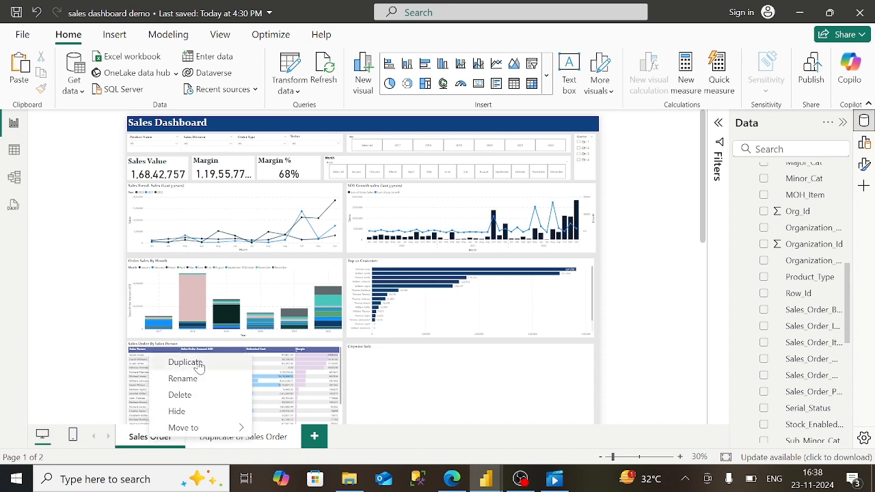
{"action": "left_click", "coordinate": [276, 444]}
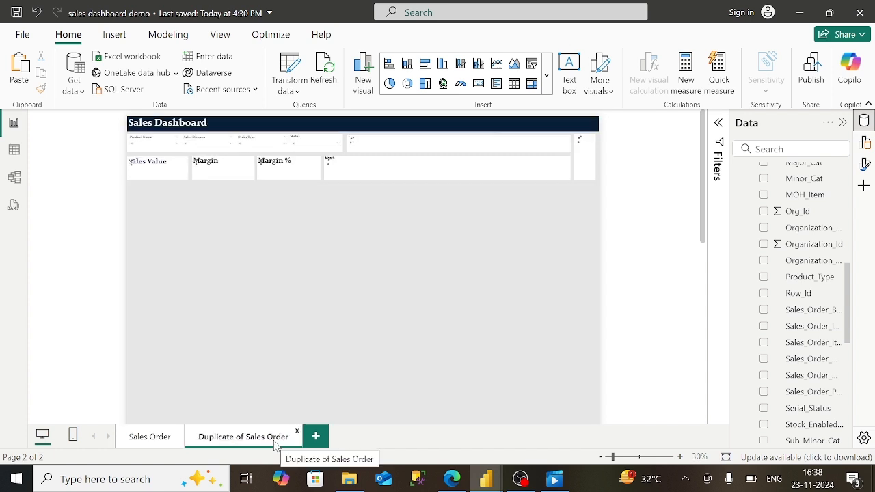
{"action": "double_click", "coordinate": [268, 441]}
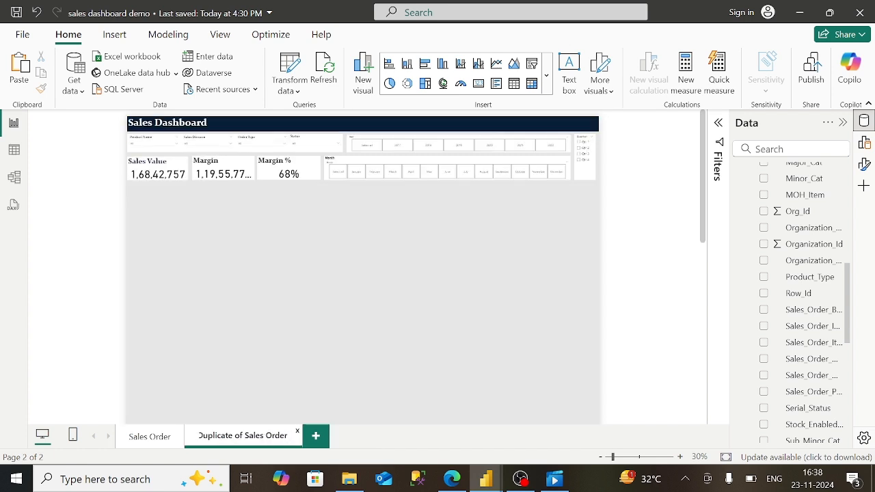
{"action": "key", "text": "BackSpace"}
{"action": "key", "text": "BackSpace"}
{"action": "key", "text": "BackSpace"}
{"action": "key", "text": "BackSpace"}
{"action": "key", "text": "BackSpace"}
{"action": "key", "text": "BackSpace"}
{"action": "key", "text": "BackSpace"}
{"action": "key", "text": "BackSpace"}
{"action": "key", "text": "BackSpace"}
{"action": "key", "text": "BackSpace"}
{"action": "key", "text": "BackSpace"}
{"action": "key", "text": "BackSpace"}
{"action": "key", "text": "BackSpace"}
{"action": "key", "text": "BackSpace"}
{"action": "key", "text": "BackSpace"}
{"action": "key", "text": "BackSpace"}
{"action": "key", "text": "BackSpace"}
{"action": "key", "text": "BackSpace"}
{"action": "key", "text": "BackSpace"}
{"action": "key", "text": "BackSpace"}
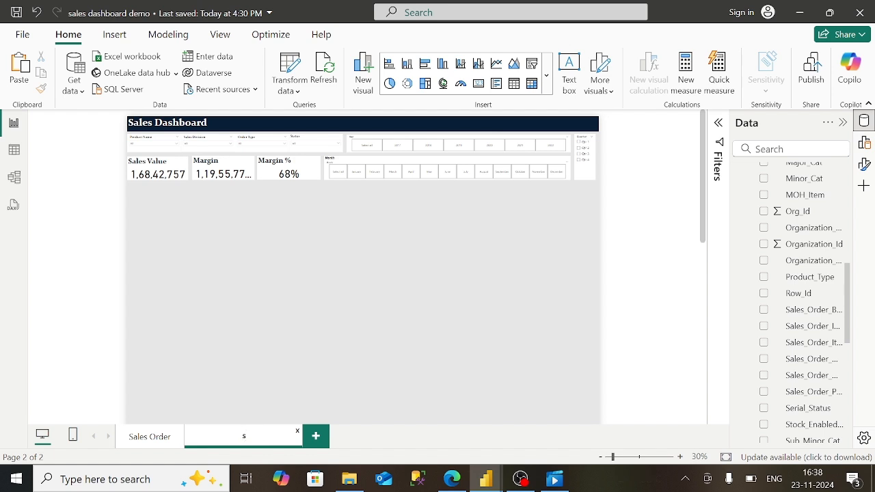
{"action": "type", "text": "sales ord"}
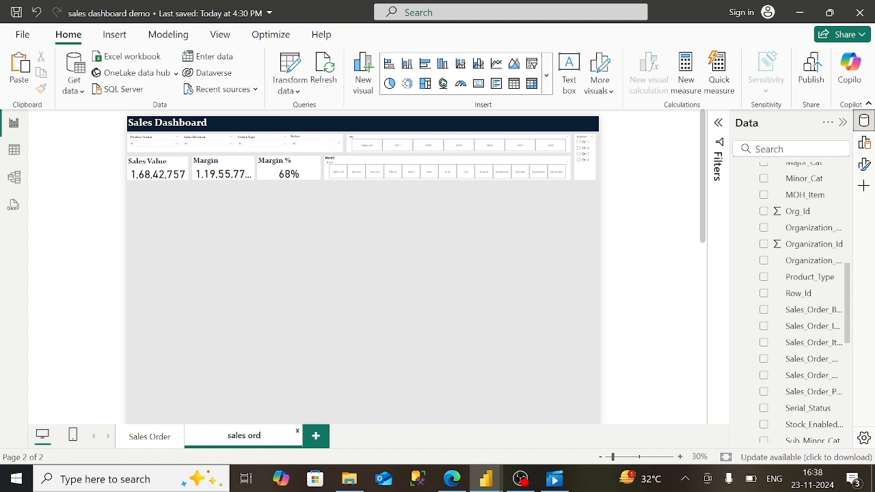
{"action": "type", "text": "er Details"}
{"action": "key", "text": "BackSpace"}
{"action": "type", "text": "O"}
{"action": "key", "text": "BackSpace"}
{"action": "type", "text": "S"}
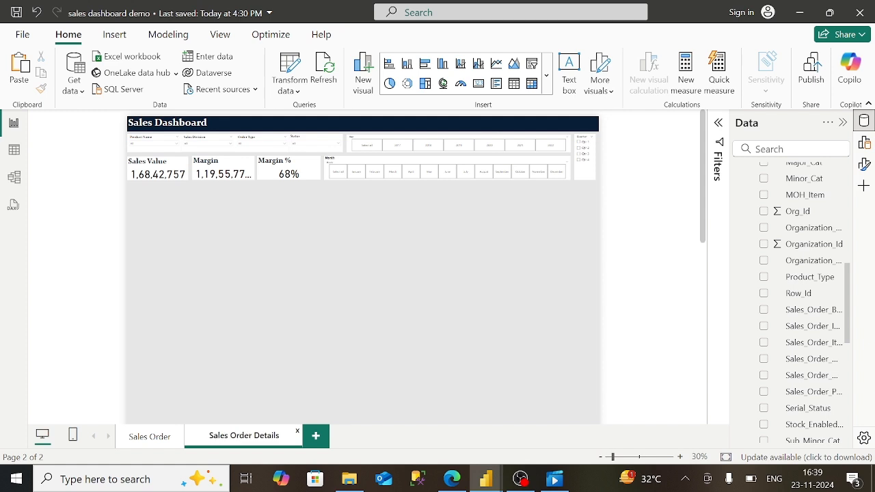
{"action": "key", "text": "Return"}
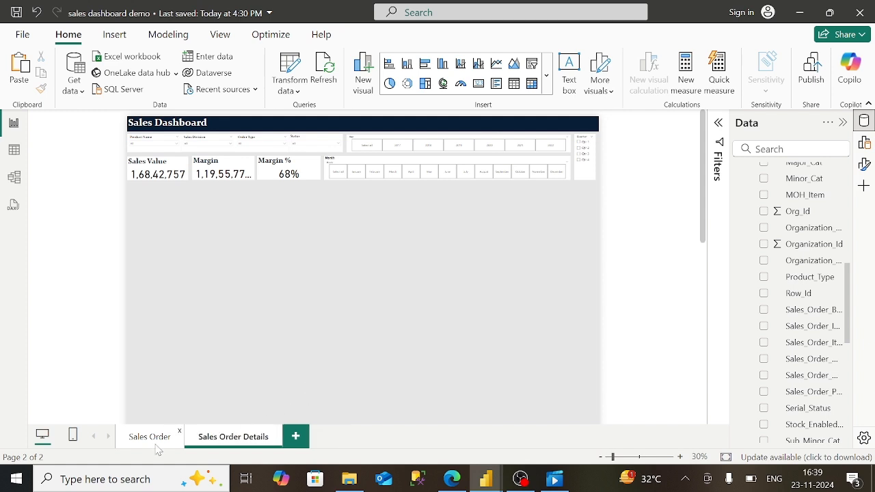
- Return to the Sales Order page, zoom the canvas to 64%, and save the report
{"action": "left_click", "coordinate": [163, 442]}
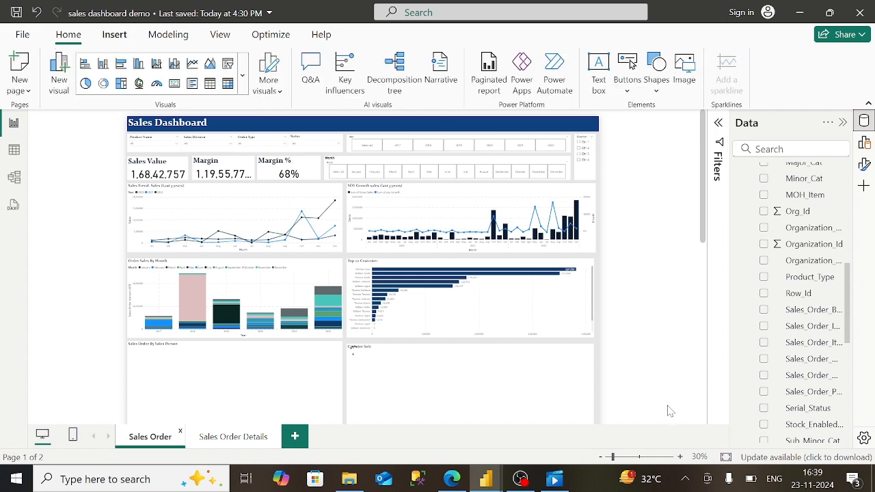
{"action": "left_click", "coordinate": [625, 456]}
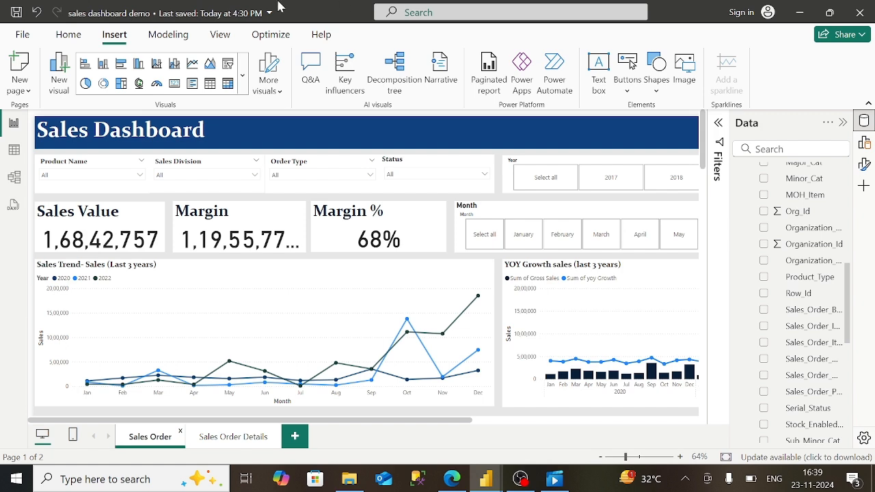
{"action": "left_click", "coordinate": [20, 35]}
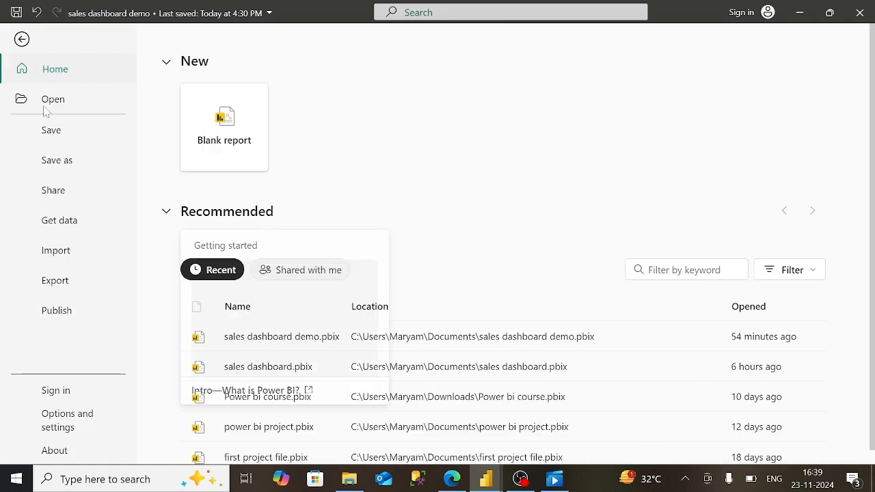
{"action": "left_click", "coordinate": [59, 133]}
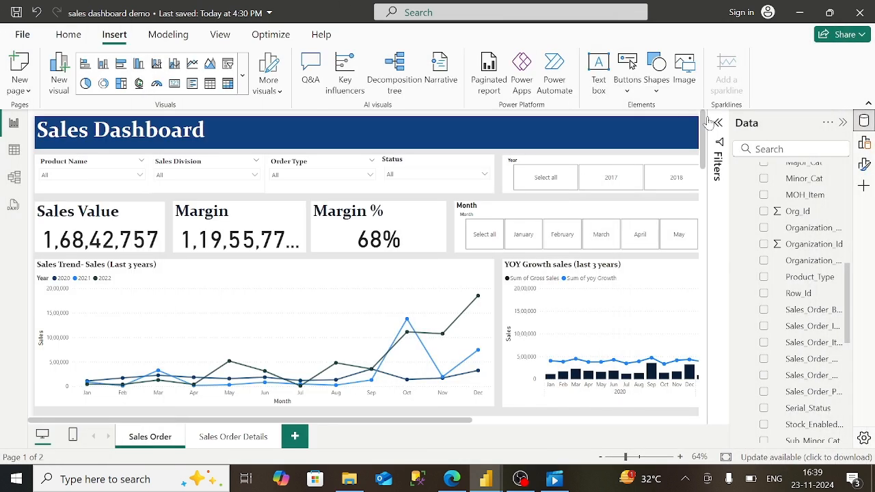
- Insert a page navigator and move it to the right side of the title banner
{"action": "left_click", "coordinate": [628, 83]}
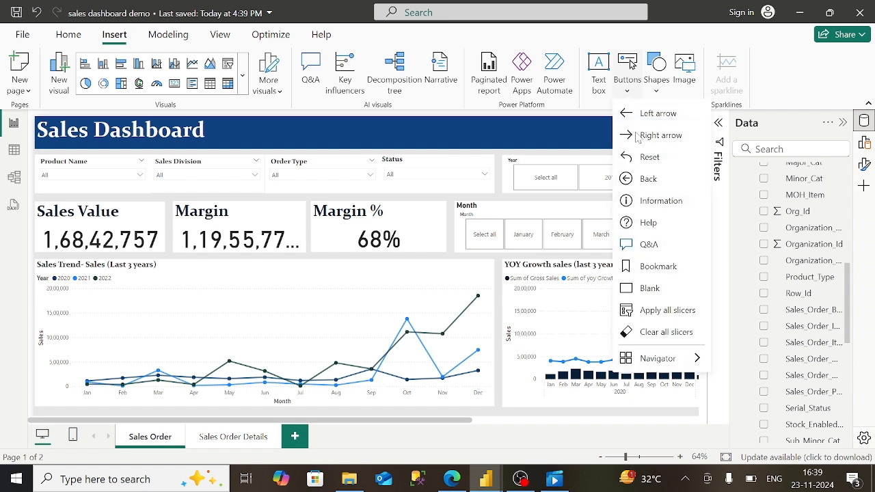
{"action": "mouse_move", "coordinate": [652, 361]}
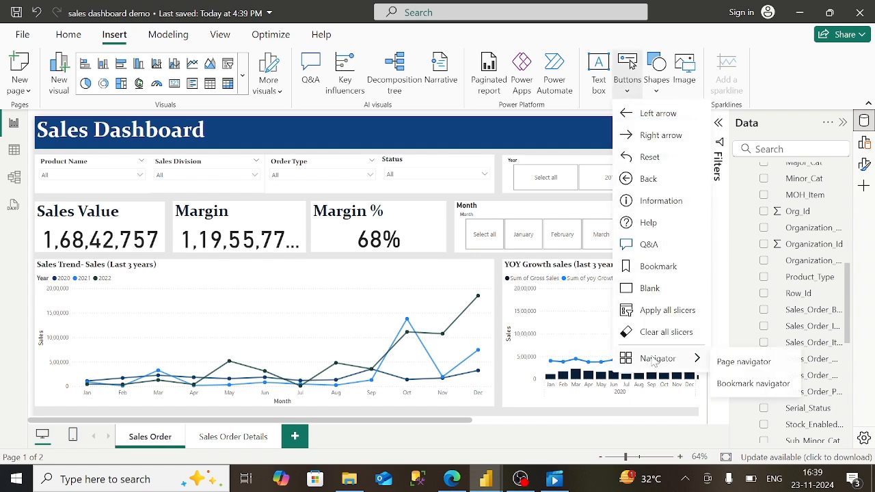
{"action": "left_click", "coordinate": [728, 363]}
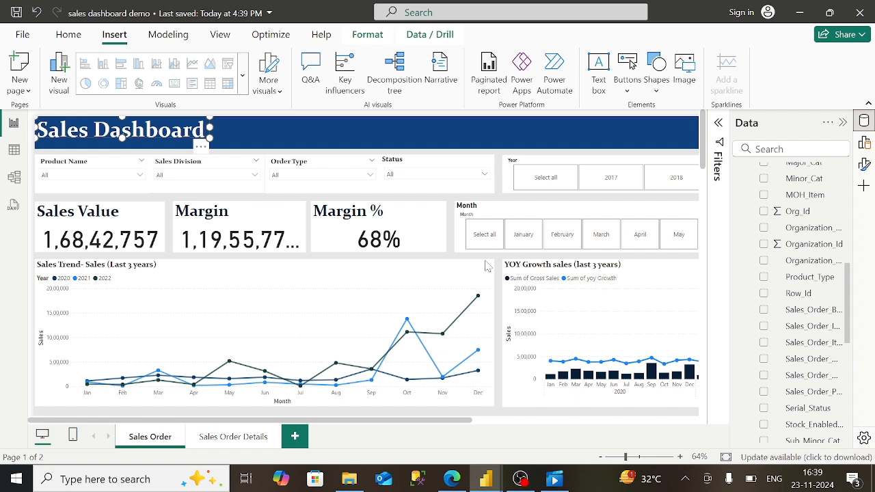
{"action": "left_click_drag", "start_coordinate": [175, 141], "coordinate": [549, 135]}
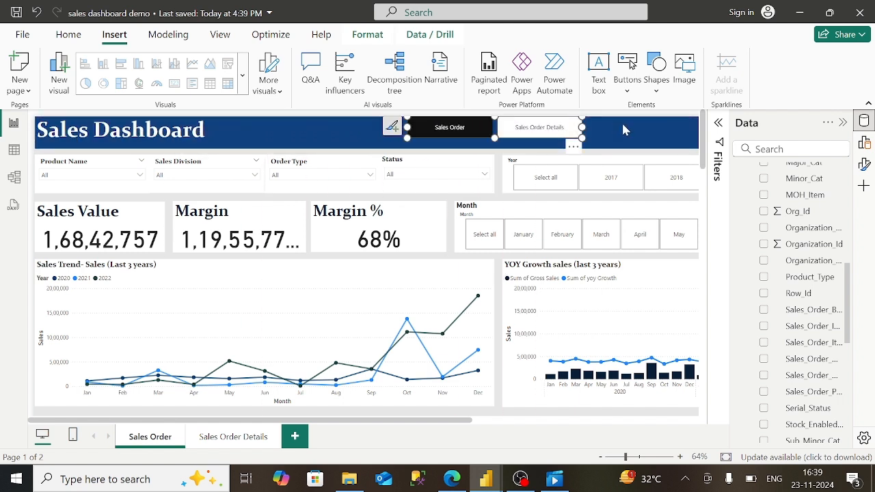
{"action": "left_click", "coordinate": [504, 422]}
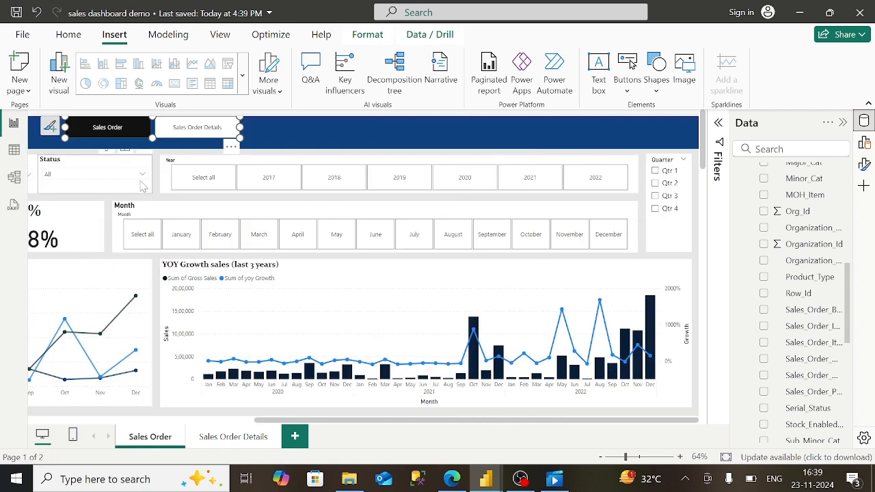
{"action": "left_click_drag", "start_coordinate": [194, 136], "coordinate": [506, 117]}
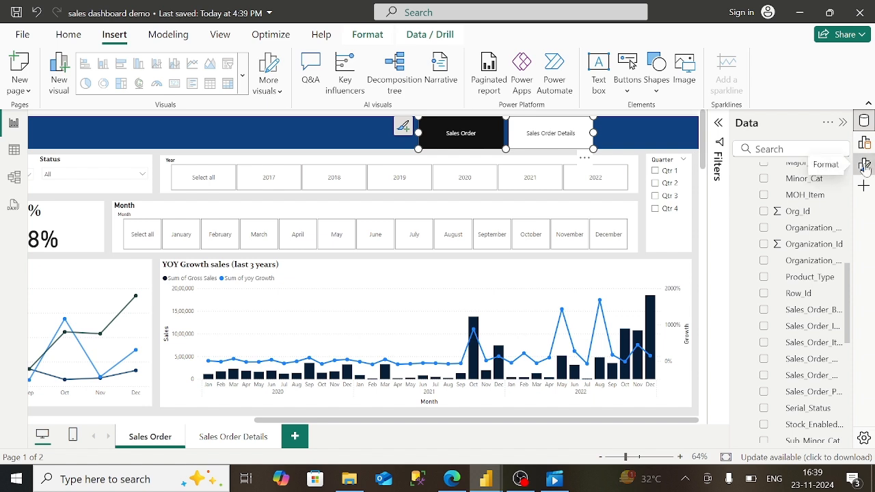
- Toggle the page navigator's title on and back off in the Format pane
{"action": "left_click", "coordinate": [865, 165]}
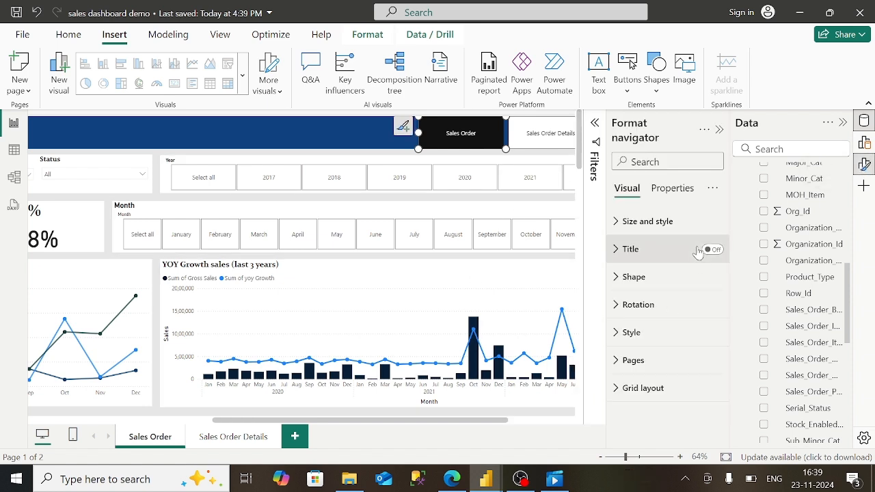
{"action": "left_click", "coordinate": [698, 252]}
{"action": "left_click", "coordinate": [713, 250]}
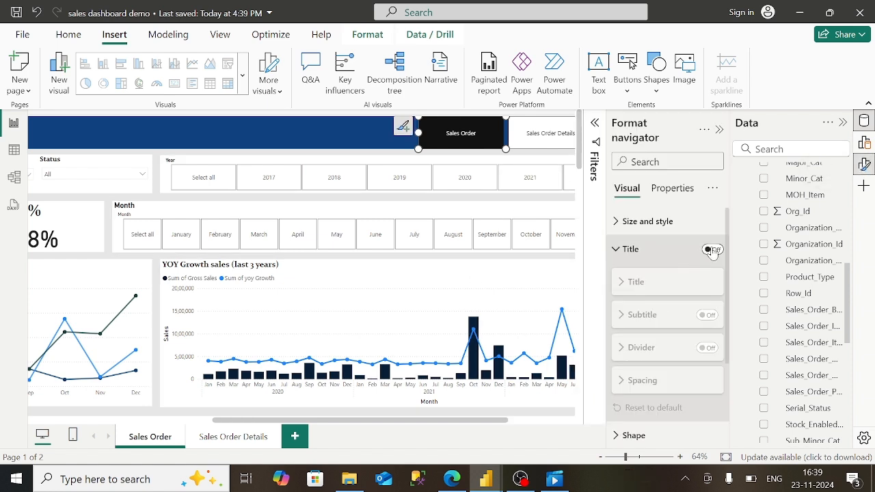
{"action": "left_click", "coordinate": [713, 251]}
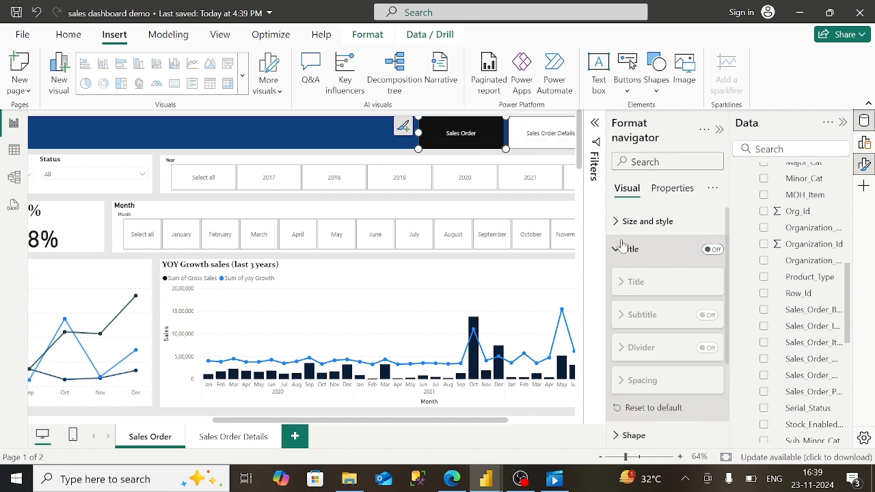
{"action": "left_click", "coordinate": [620, 249]}
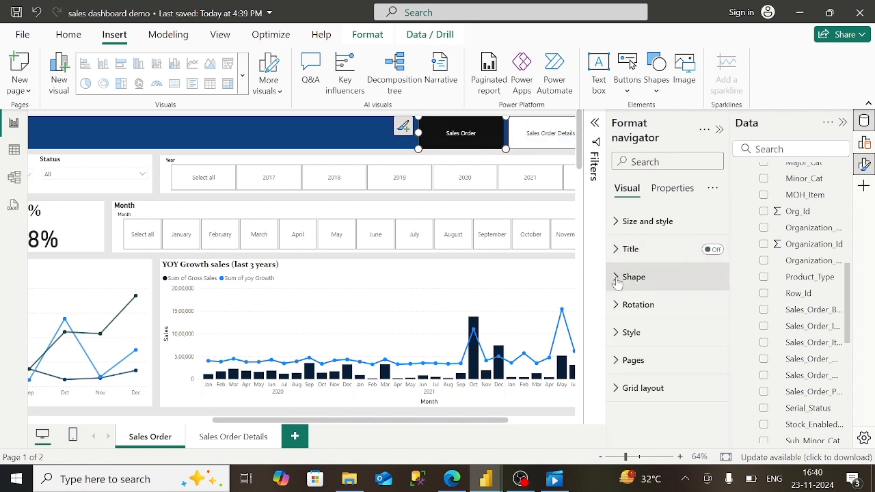
- Expand the navigator's button text style settings, then switch to the published report in Edge
{"action": "left_click", "coordinate": [618, 333]}
{"action": "scroll", "coordinate": [683, 356], "scroll_direction": "down", "scroll_amount": 3}
{"action": "scroll", "coordinate": [697, 268], "scroll_direction": "down", "scroll_amount": 1}
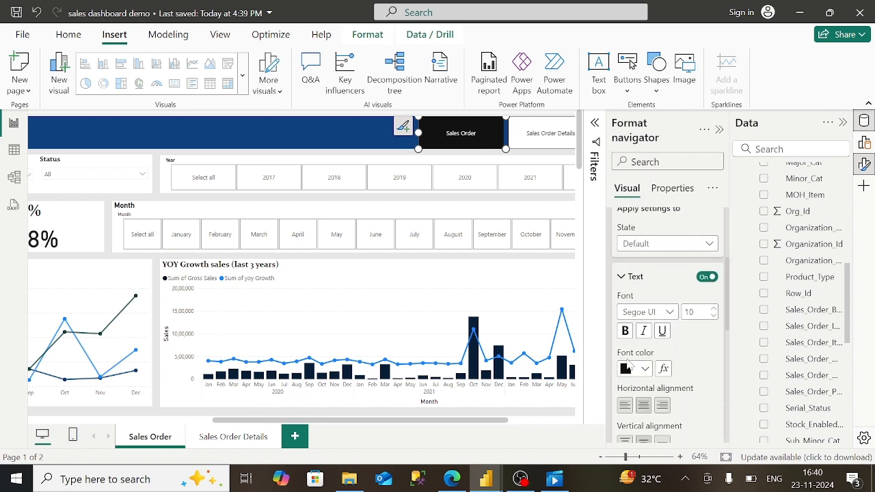
{"action": "left_click", "coordinate": [452, 478]}
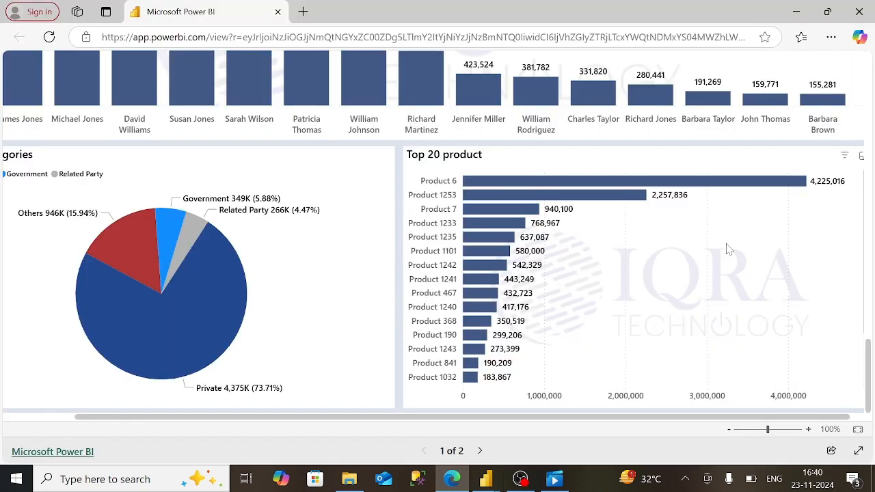
- Scroll the published report back to the top to view its header navigation
{"action": "scroll", "coordinate": [871, 244], "scroll_direction": "up", "scroll_amount": 15}
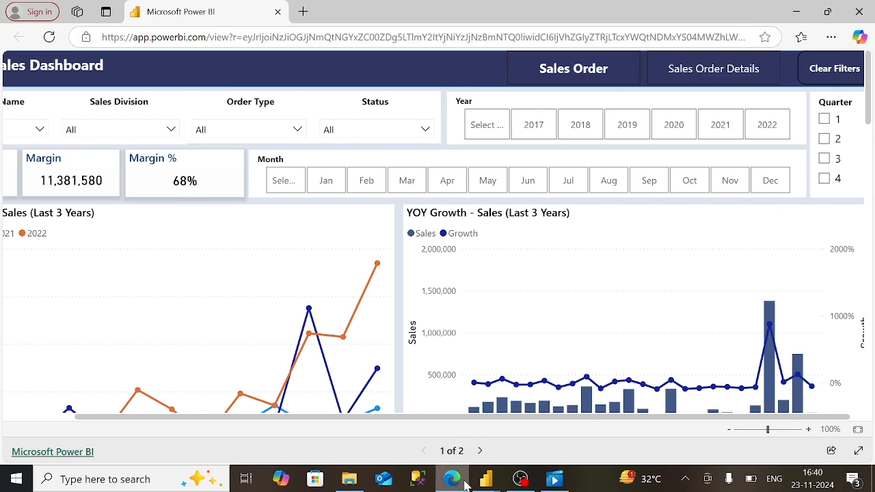
- Return to the sales dashboard demo in Power BI Desktop and make the navigator button text white
{"action": "mouse_move", "coordinate": [486, 478]}
{"action": "left_click", "coordinate": [507, 430]}
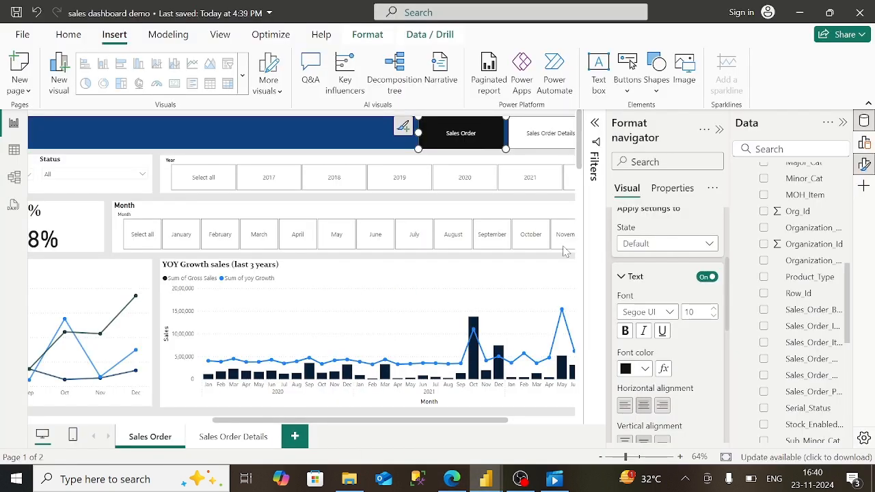
{"action": "left_click", "coordinate": [645, 369]}
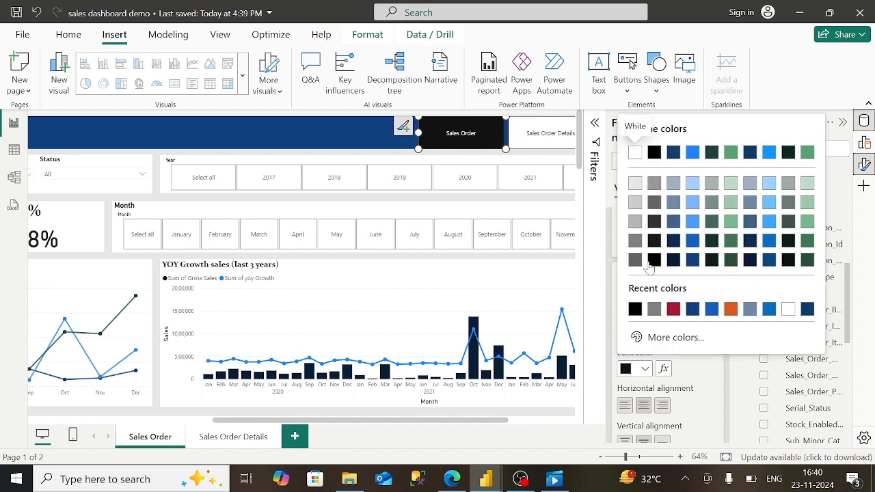
{"action": "left_click", "coordinate": [635, 152]}
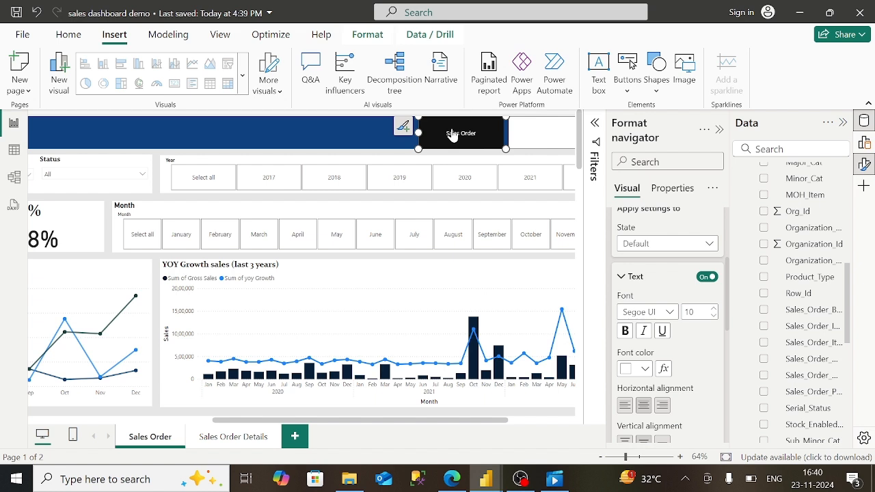
{"action": "left_click", "coordinate": [622, 276]}
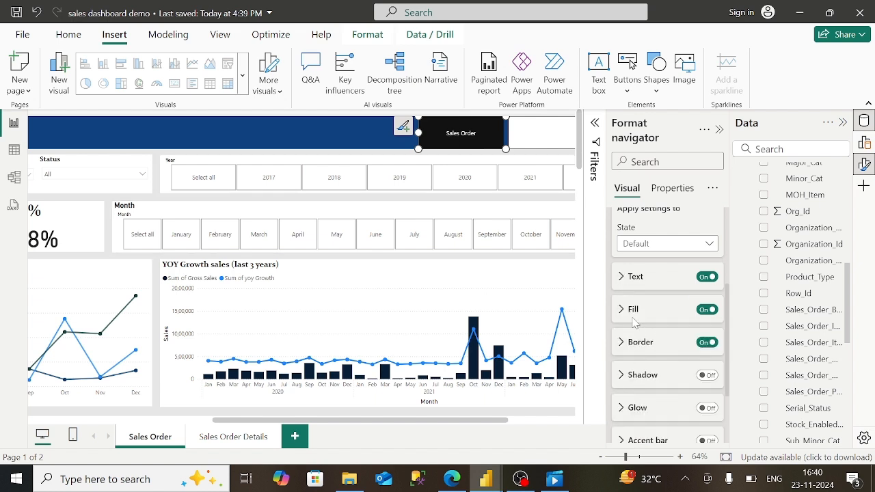
- Fill the navigator button with dark blue and make its text bold
{"action": "left_click", "coordinate": [623, 311]}
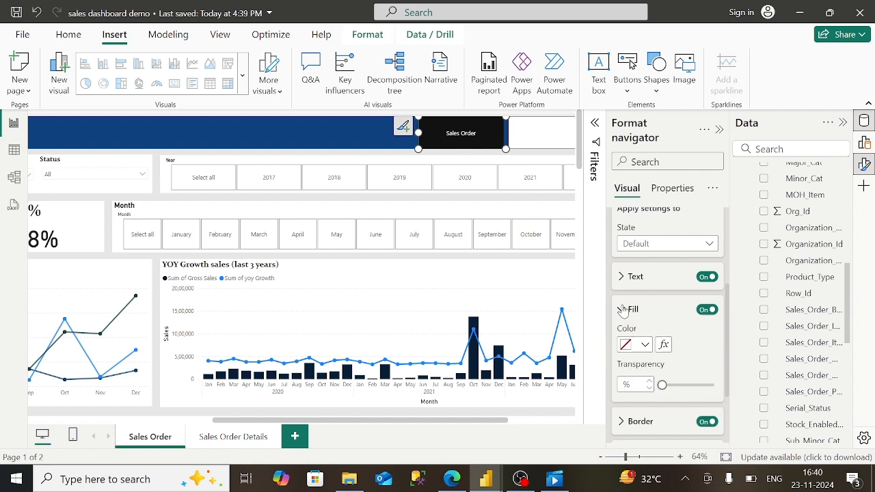
{"action": "left_click", "coordinate": [648, 344]}
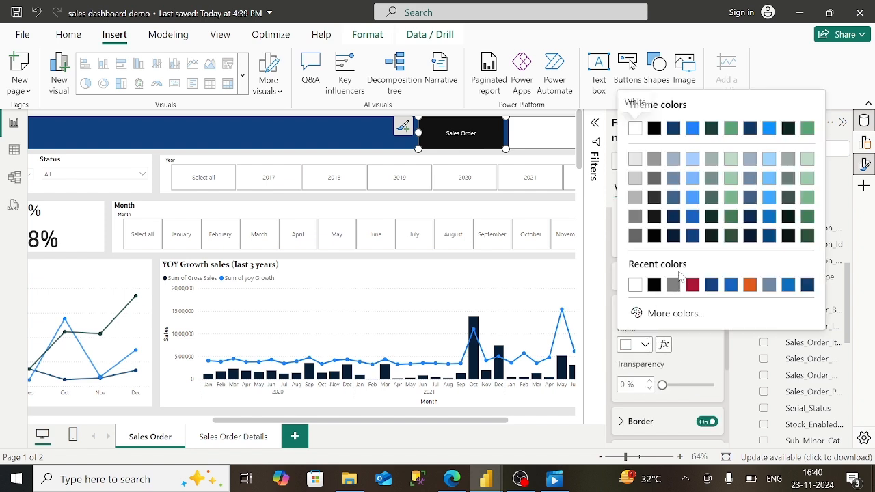
{"action": "left_click", "coordinate": [689, 237]}
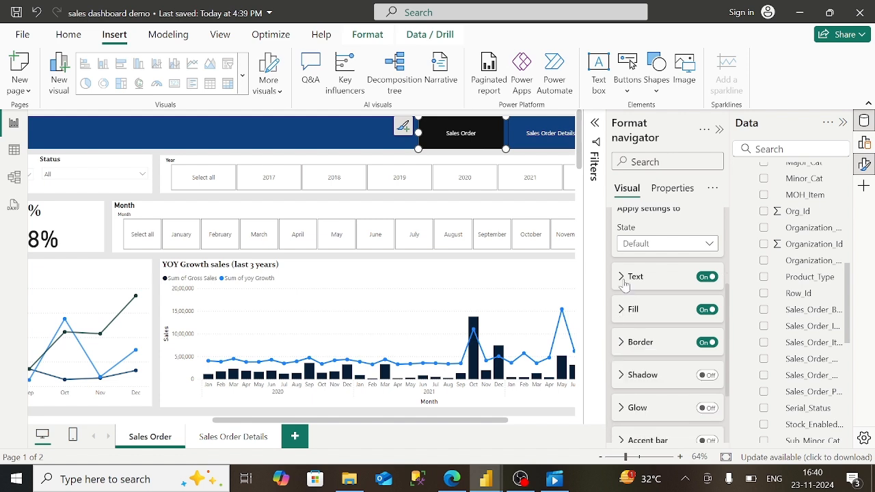
{"action": "left_click", "coordinate": [626, 277]}
{"action": "left_click", "coordinate": [626, 332]}
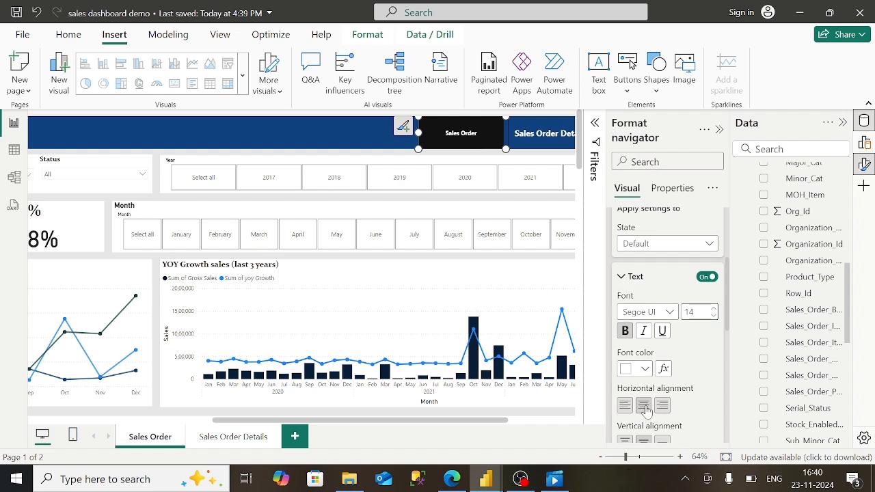
{"action": "left_click", "coordinate": [622, 277]}
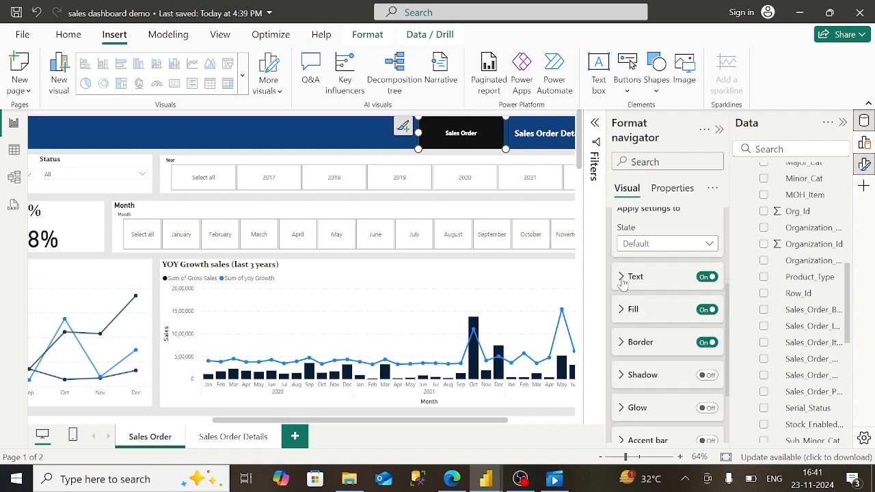
- Hide the Format pane, open the Sales Order Details page, and bring its right side into view
{"action": "left_click", "coordinate": [720, 132]}
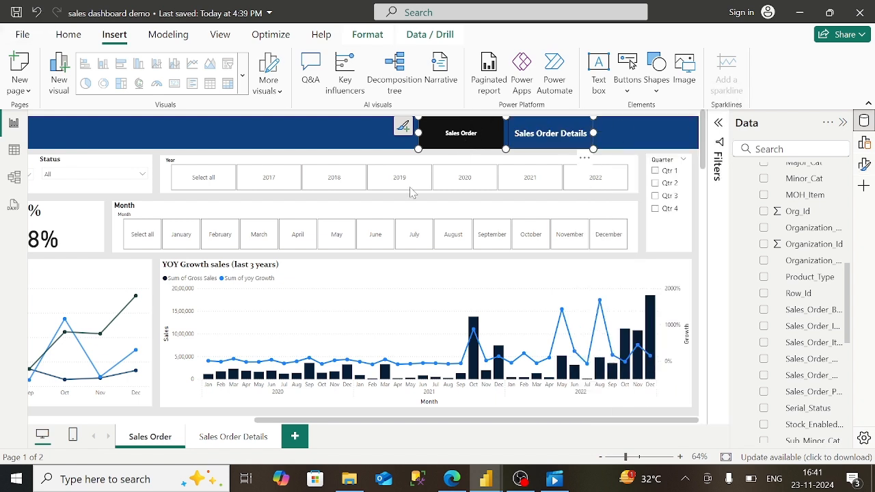
{"action": "left_click", "coordinate": [235, 437]}
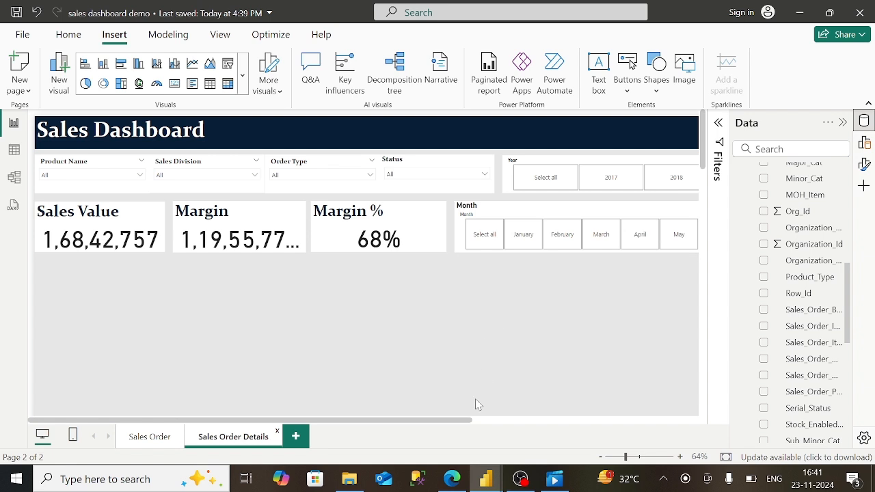
{"action": "left_click", "coordinate": [477, 420]}
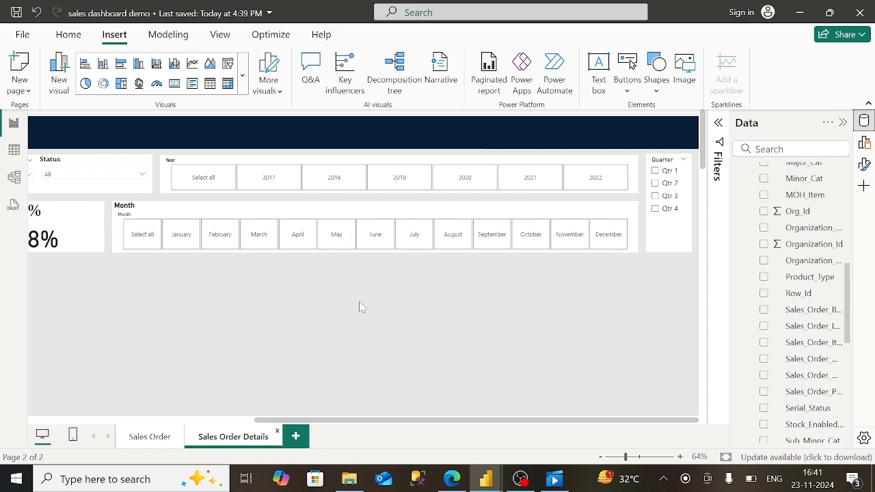
- Check the published Sales Order and Sales Order Lines tables in Edge, then return to Desktop
{"action": "left_click", "coordinate": [452, 479]}
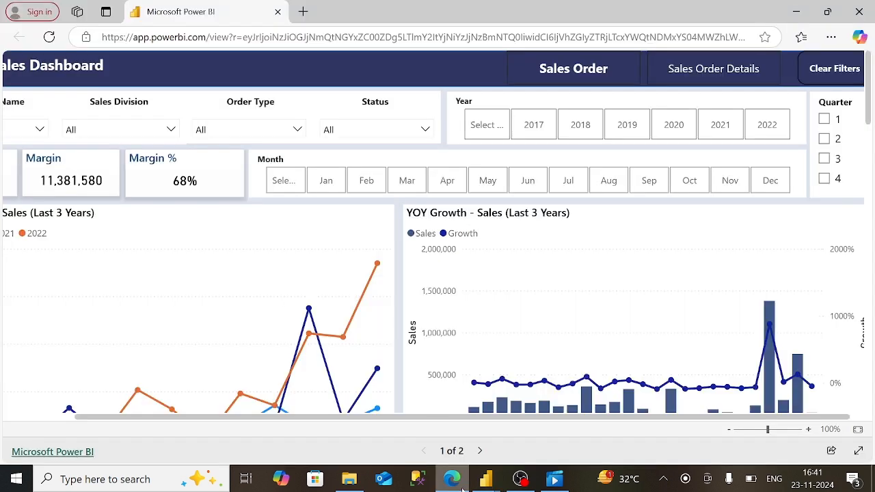
{"action": "left_click", "coordinate": [675, 75]}
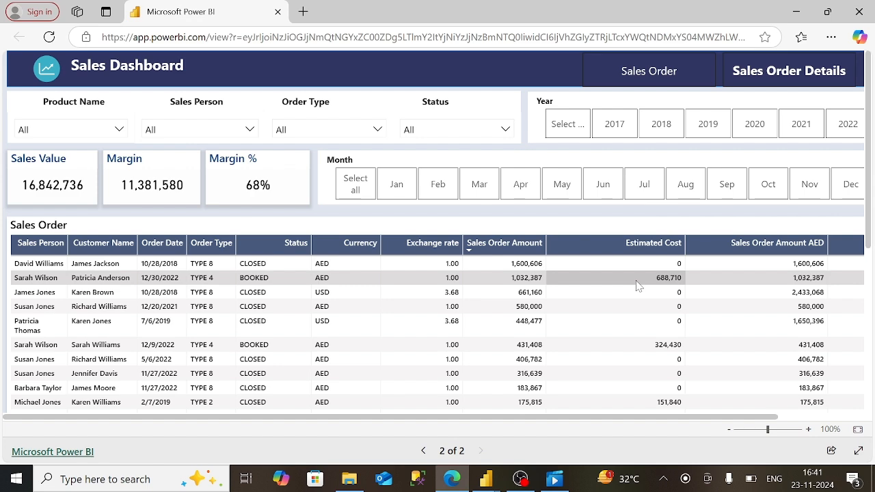
{"action": "left_click", "coordinate": [868, 304]}
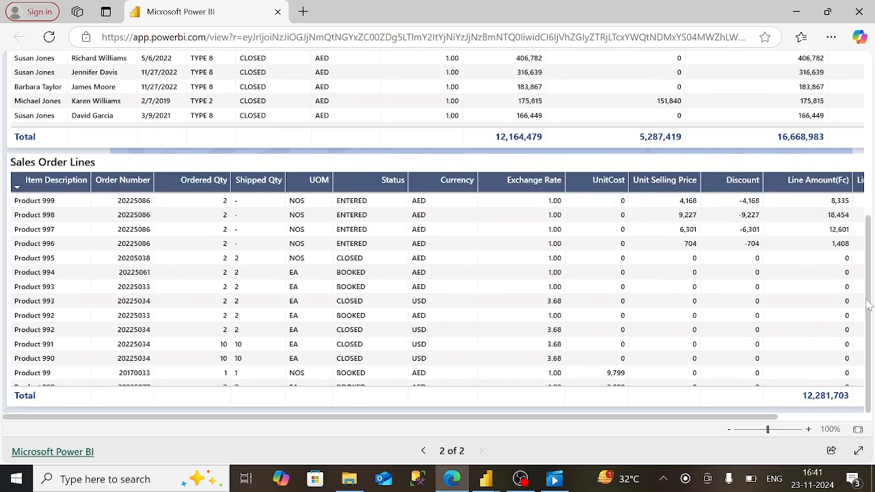
{"action": "left_click", "coordinate": [870, 190]}
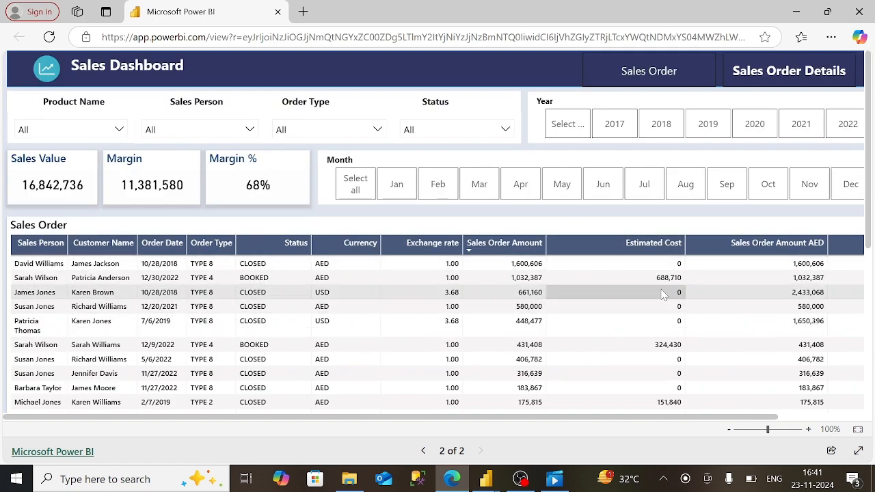
{"action": "left_click", "coordinate": [486, 479]}
{"action": "left_click", "coordinate": [557, 410]}
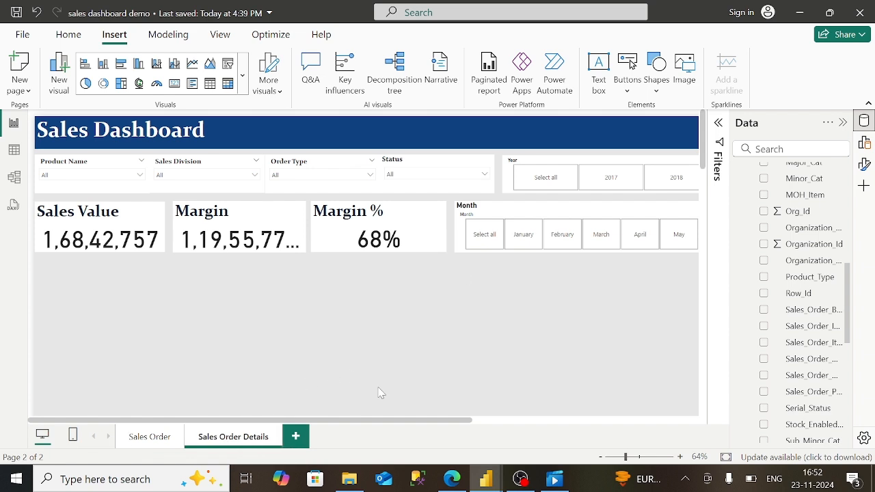
- Add an empty Table visual to the Sales Order Details page
{"action": "scroll", "coordinate": [488, 428], "scroll_direction": "right", "scroll_amount": 5}
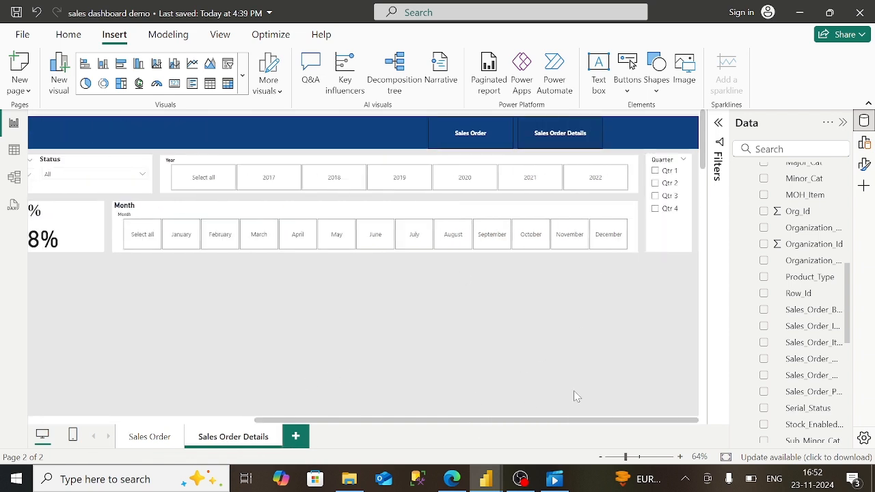
{"action": "left_click_drag", "start_coordinate": [335, 429], "coordinate": [116, 431]}
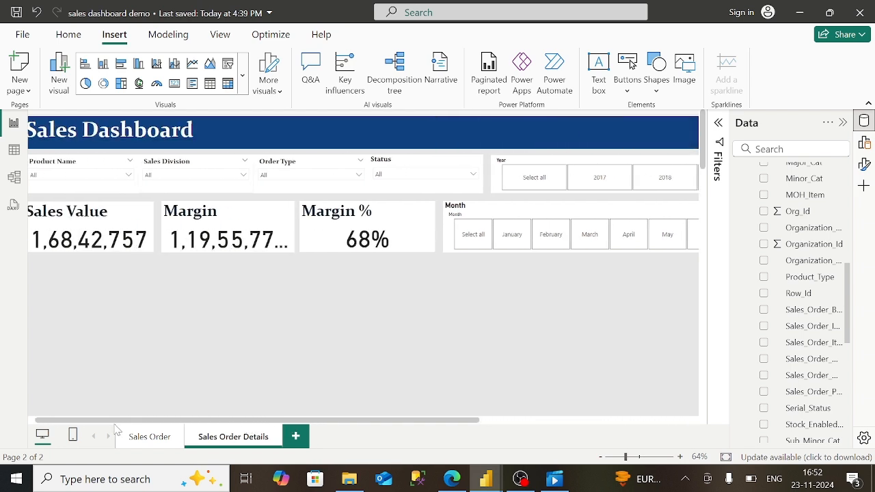
{"action": "left_click", "coordinate": [864, 142]}
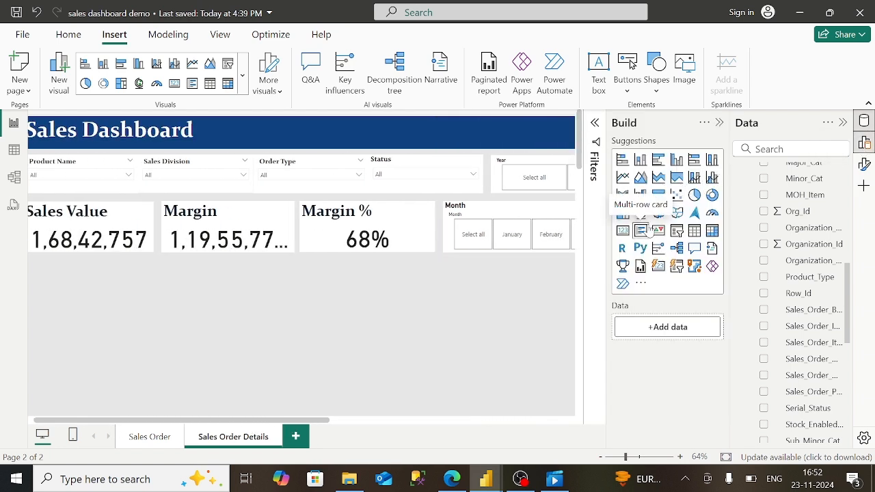
{"action": "left_click", "coordinate": [693, 232]}
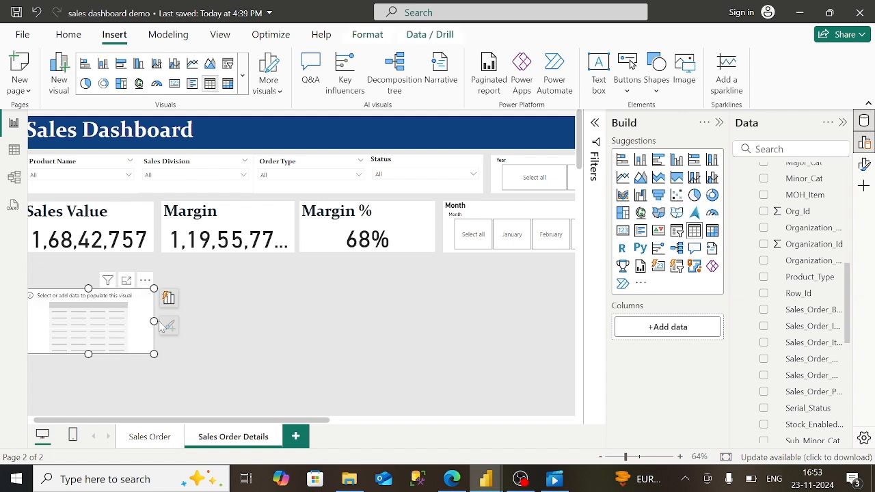
- Stretch the table to full page width, make it taller, and place it just under the KPI cards
{"action": "left_click_drag", "start_coordinate": [155, 321], "coordinate": [571, 321]}
{"action": "left_click_drag", "start_coordinate": [297, 356], "coordinate": [318, 419]}
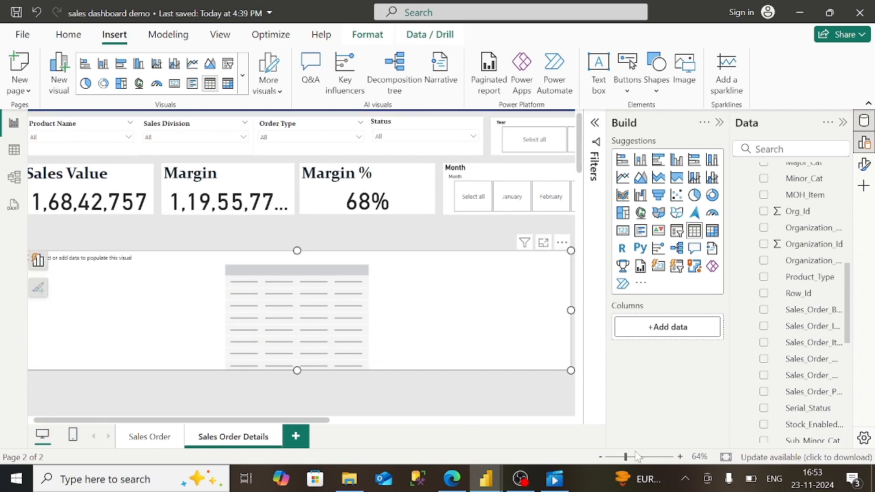
{"action": "left_click_drag", "start_coordinate": [625, 456], "coordinate": [622, 457]}
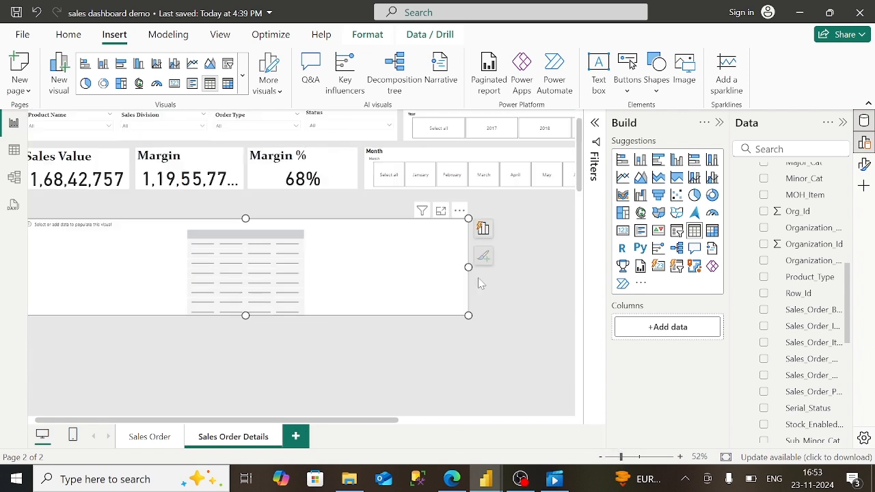
{"action": "left_click_drag", "start_coordinate": [469, 267], "coordinate": [587, 274]}
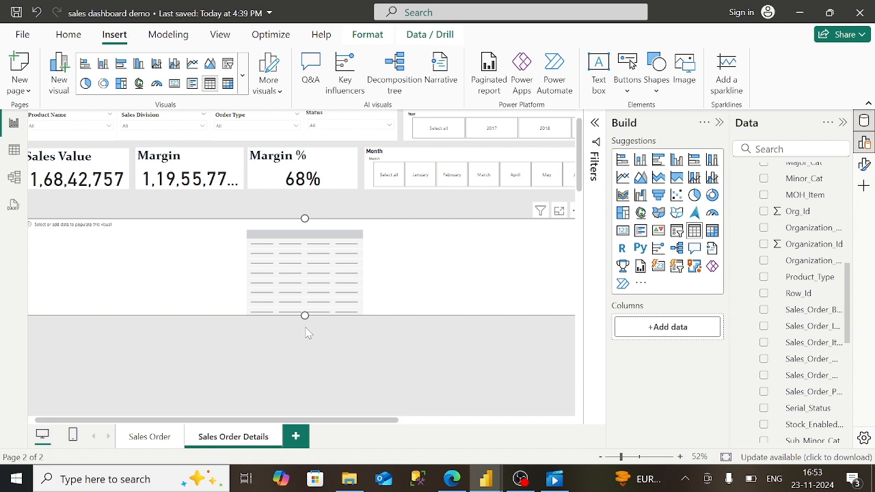
{"action": "left_click_drag", "start_coordinate": [305, 316], "coordinate": [322, 393]}
{"action": "left_click_drag", "start_coordinate": [352, 231], "coordinate": [352, 214]}
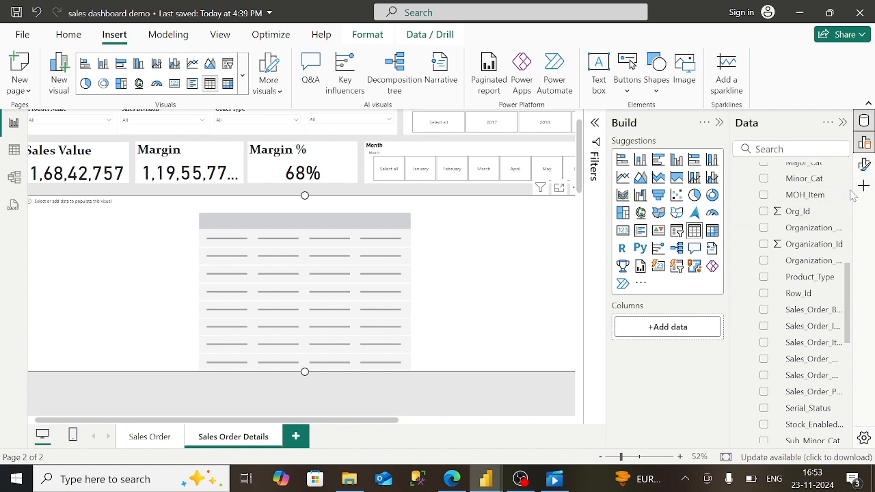
{"action": "scroll", "coordinate": [851, 197], "scroll_direction": "up", "scroll_amount": 10}
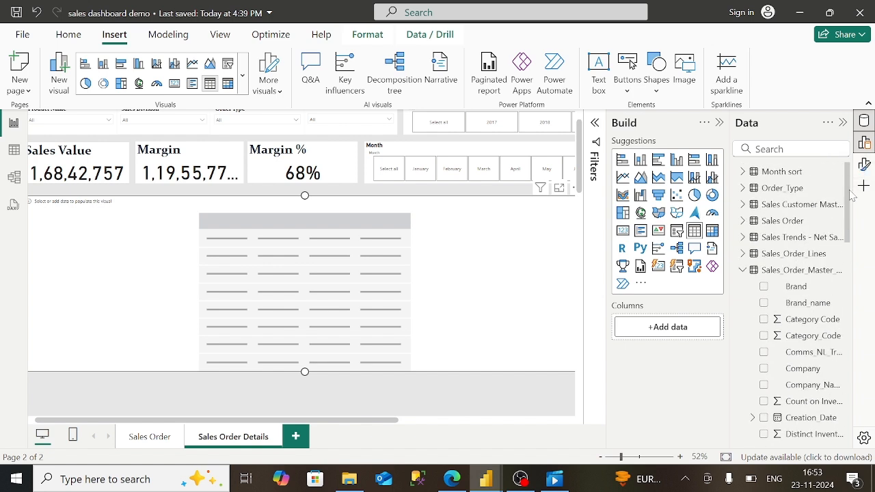
{"action": "left_click", "coordinate": [744, 275]}
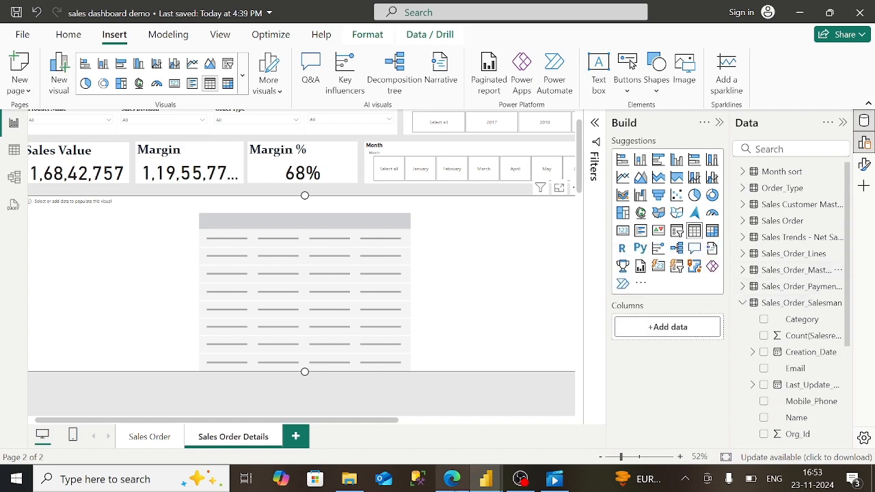
{"action": "left_click", "coordinate": [452, 478]}
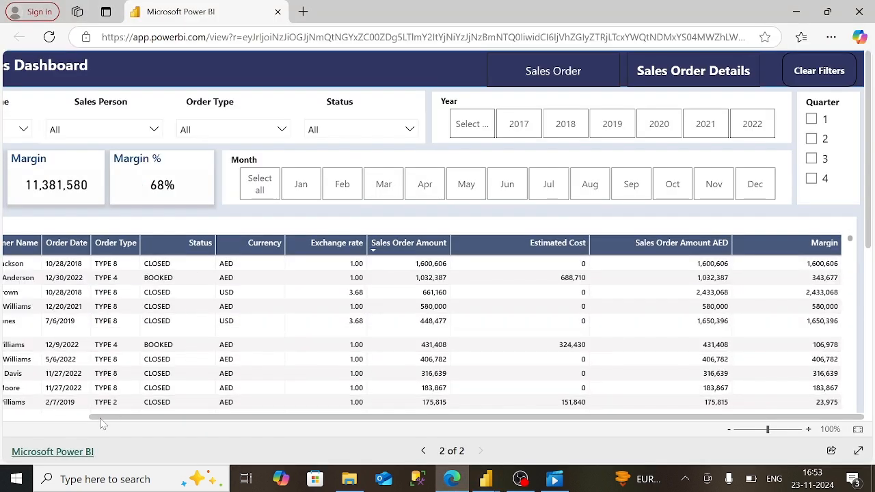
- Leave the published report and switch back to the sales dashboard demo in Power BI Desktop
{"action": "left_click", "coordinate": [34, 418]}
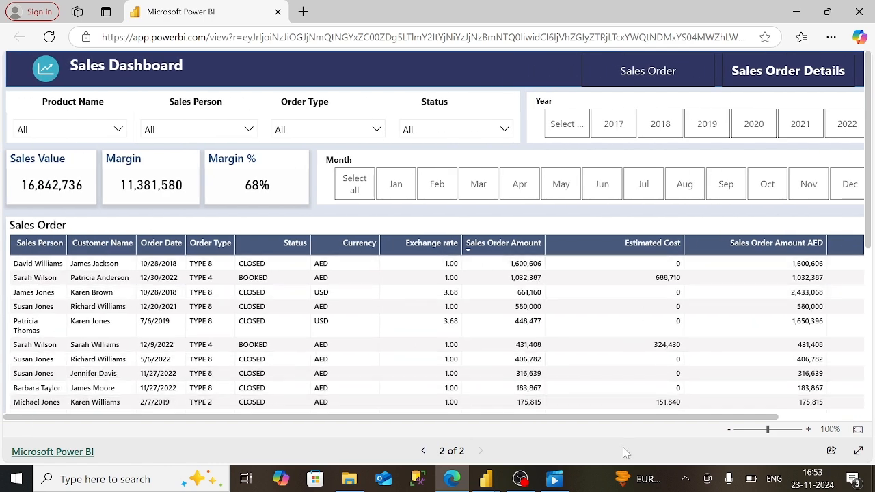
{"action": "left_click", "coordinate": [486, 479]}
- Add Sales_Order_Sales_Person and Customer_Name as the table's first two columns
{"action": "left_click", "coordinate": [512, 439]}
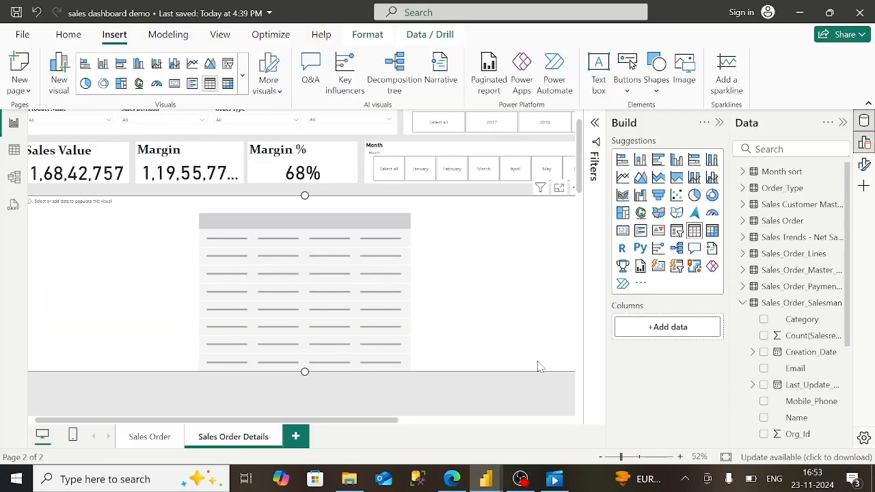
{"action": "left_click", "coordinate": [739, 306]}
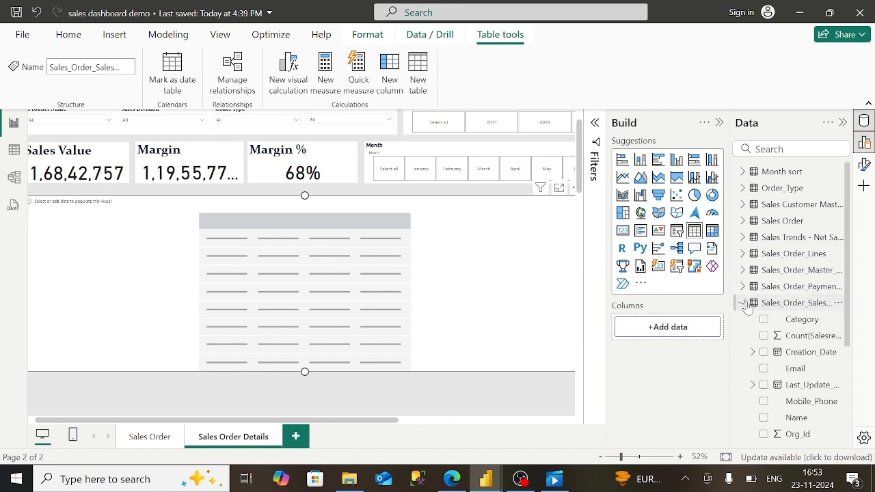
{"action": "scroll", "coordinate": [793, 307], "scroll_direction": "down", "scroll_amount": 4}
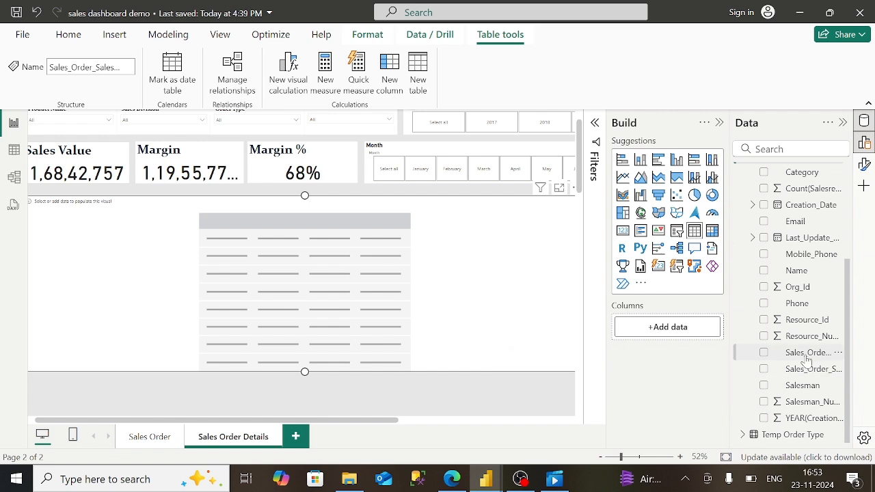
{"action": "left_click_drag", "start_coordinate": [807, 362], "coordinate": [674, 326]}
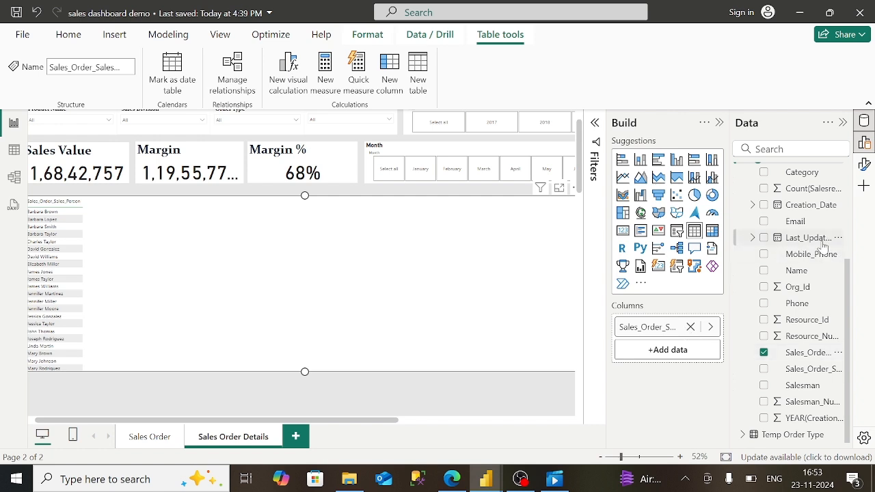
{"action": "scroll", "coordinate": [849, 247], "scroll_direction": "up", "scroll_amount": 4}
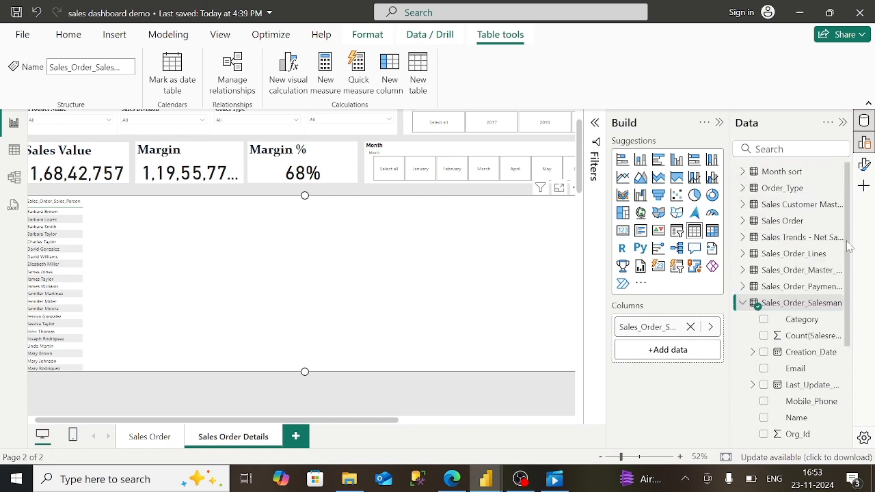
{"action": "left_click", "coordinate": [744, 205]}
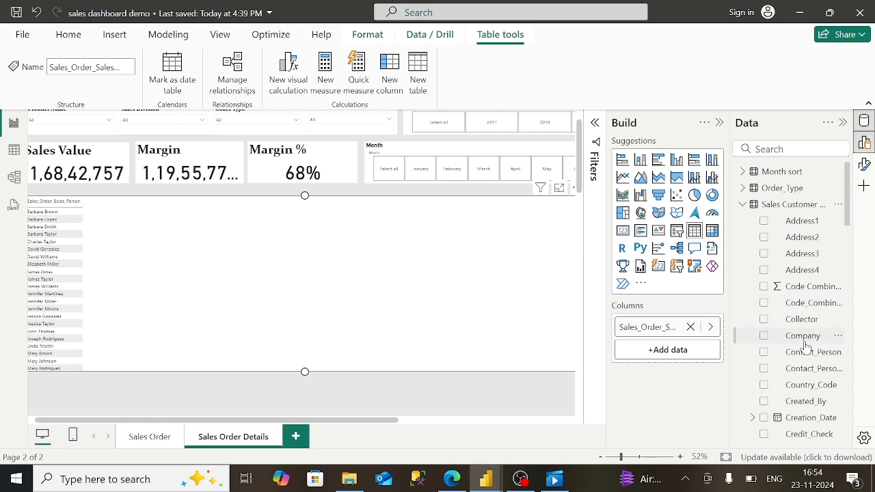
{"action": "scroll", "coordinate": [814, 409], "scroll_direction": "down", "scroll_amount": 5}
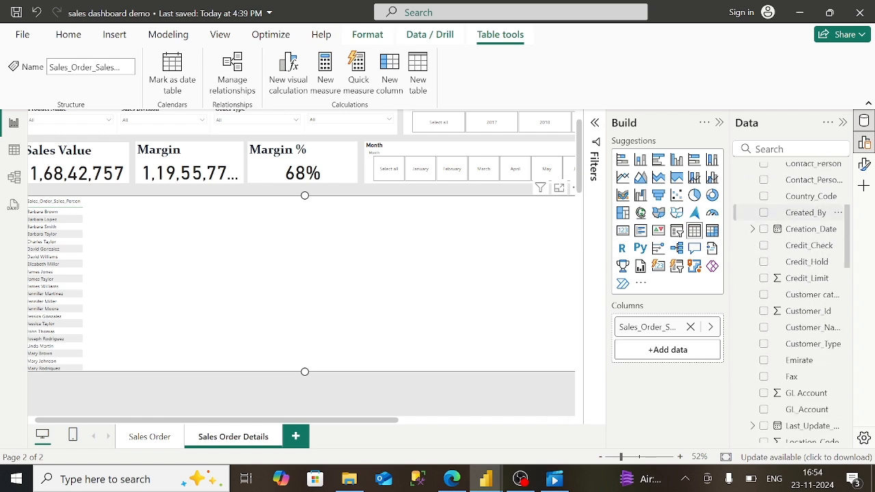
{"action": "left_click_drag", "start_coordinate": [829, 332], "coordinate": [704, 347]}
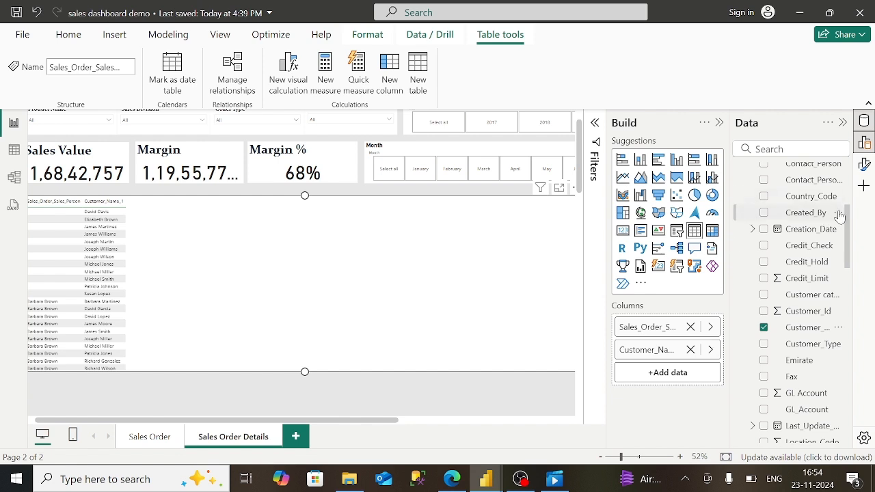
- Add Order_Type_1 as the third column and compare against the published report
{"action": "scroll", "coordinate": [849, 202], "scroll_direction": "up", "scroll_amount": 5}
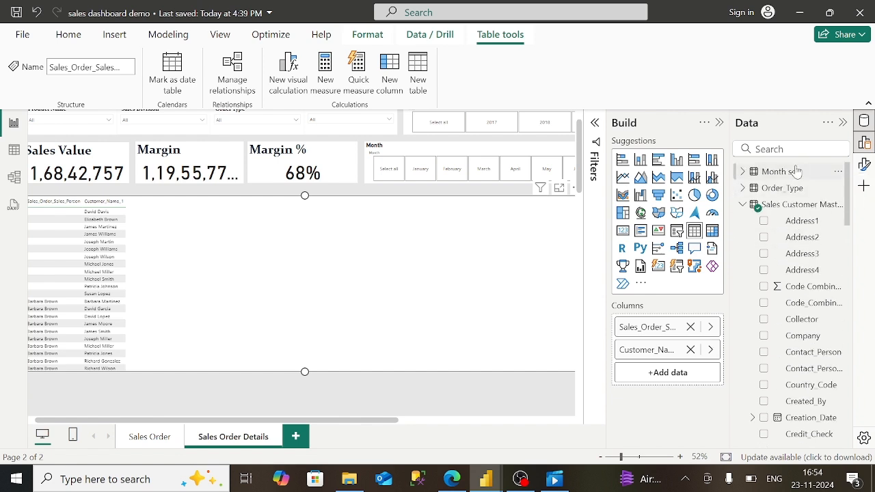
{"action": "left_click", "coordinate": [743, 189]}
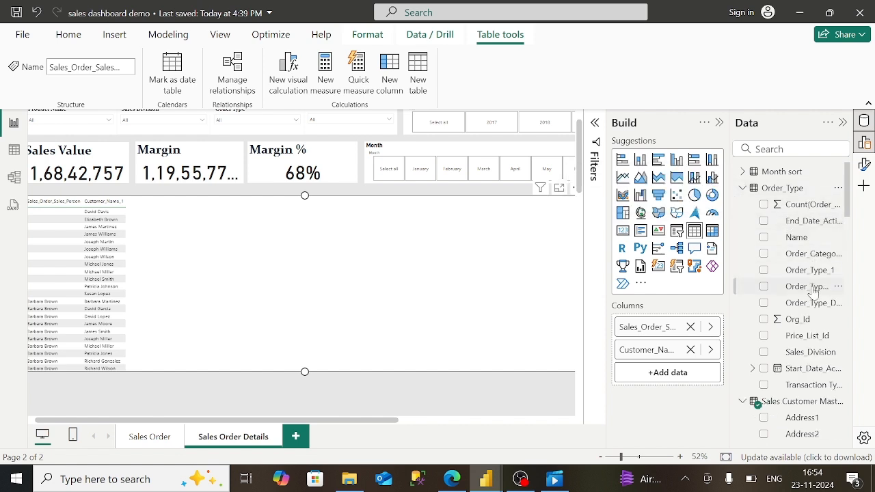
{"action": "left_click_drag", "start_coordinate": [819, 275], "coordinate": [708, 370]}
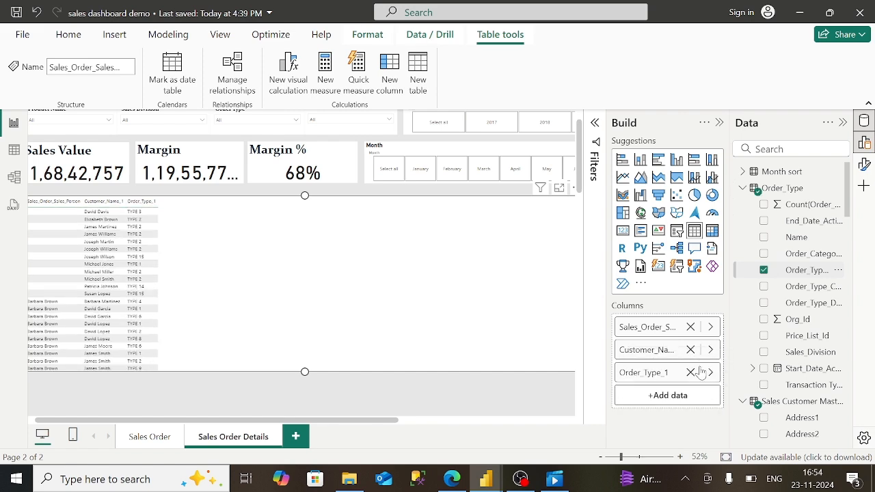
{"action": "mouse_move", "coordinate": [452, 478]}
{"action": "left_click", "coordinate": [451, 417]}
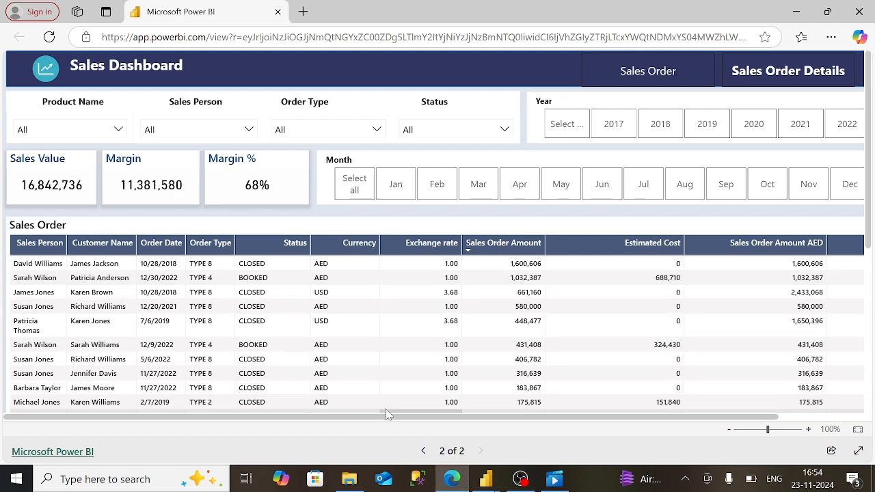
{"action": "mouse_move", "coordinate": [484, 483]}
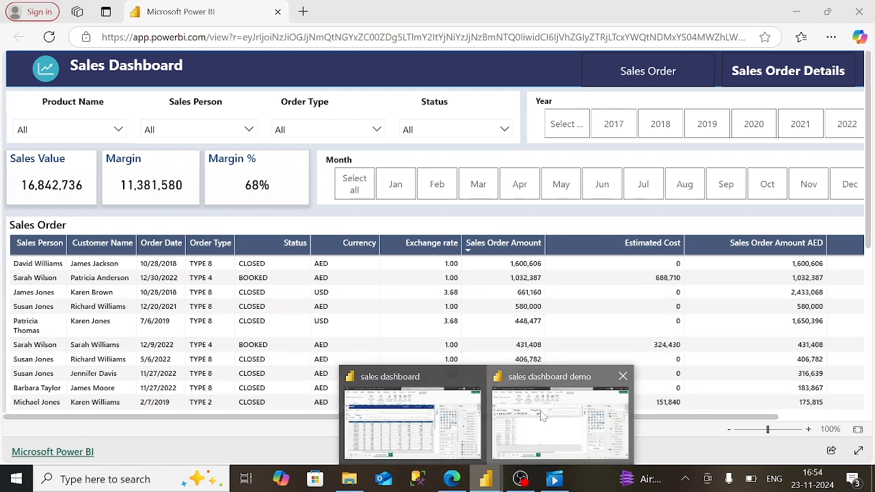
{"action": "left_click", "coordinate": [543, 417]}
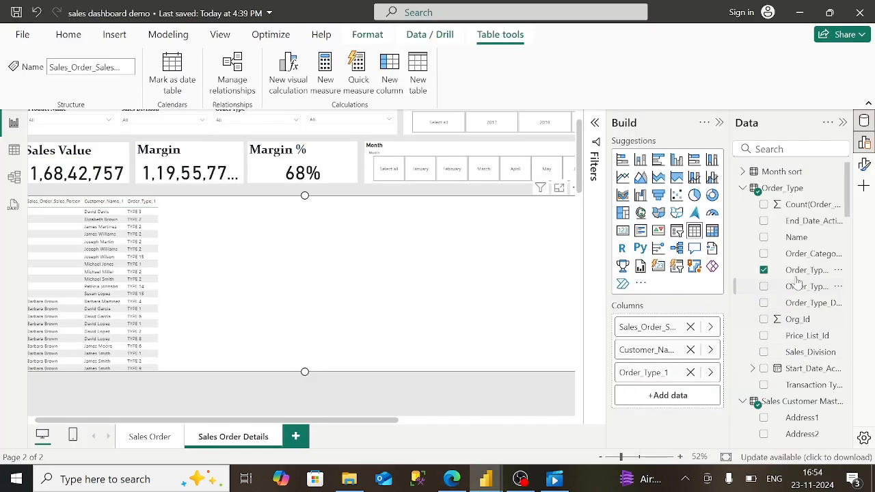
- Insert the start date between Customer_Name and Order_Type_1, keeping only Year
{"action": "left_click_drag", "start_coordinate": [800, 373], "coordinate": [687, 370]}
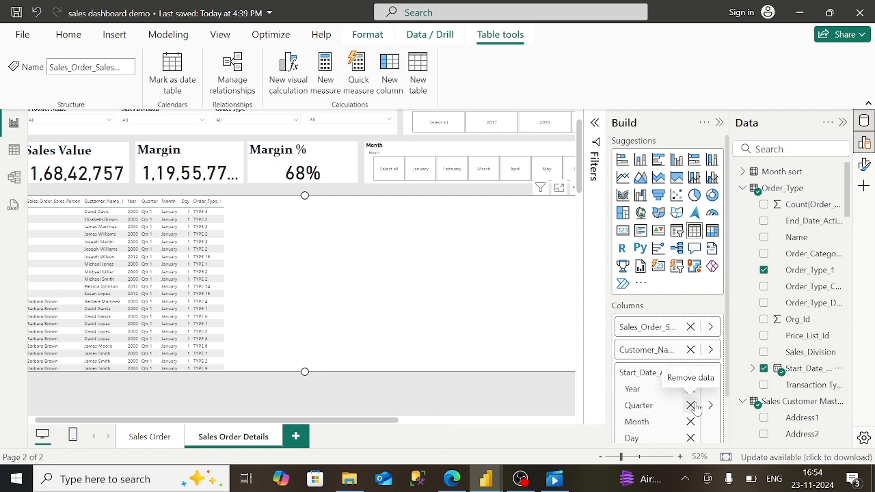
{"action": "left_click", "coordinate": [690, 405]}
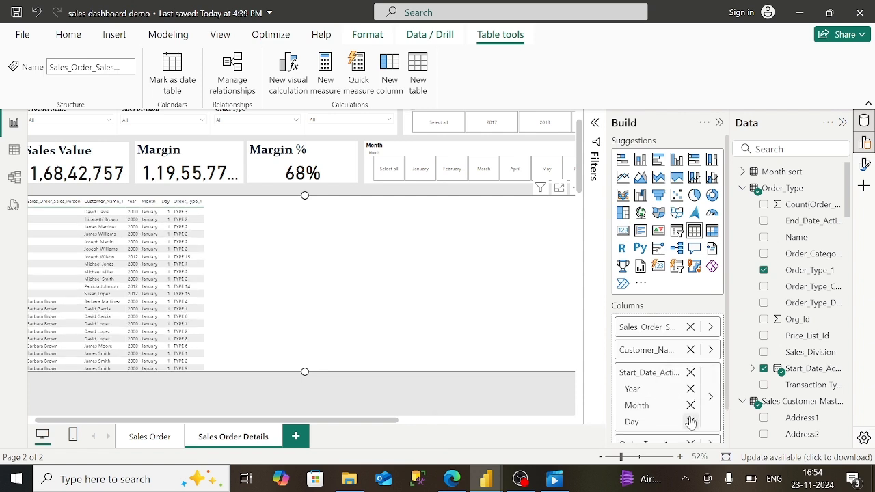
{"action": "left_click", "coordinate": [691, 406]}
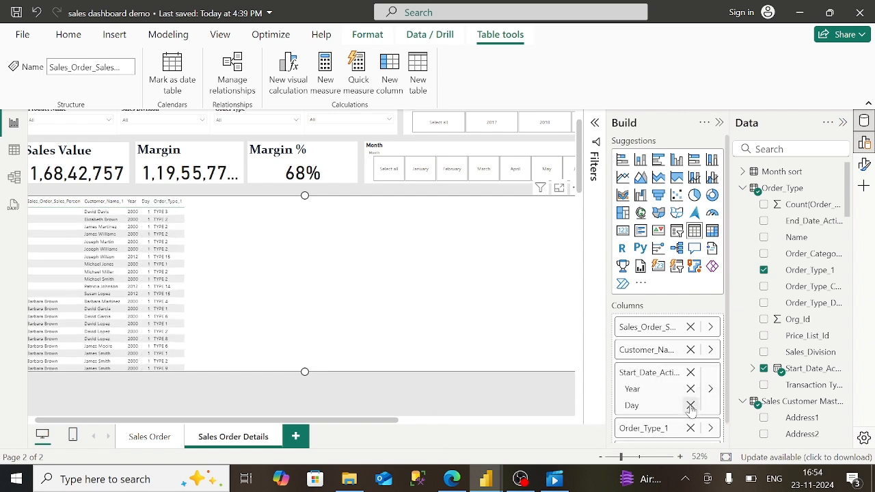
{"action": "left_click", "coordinate": [690, 406]}
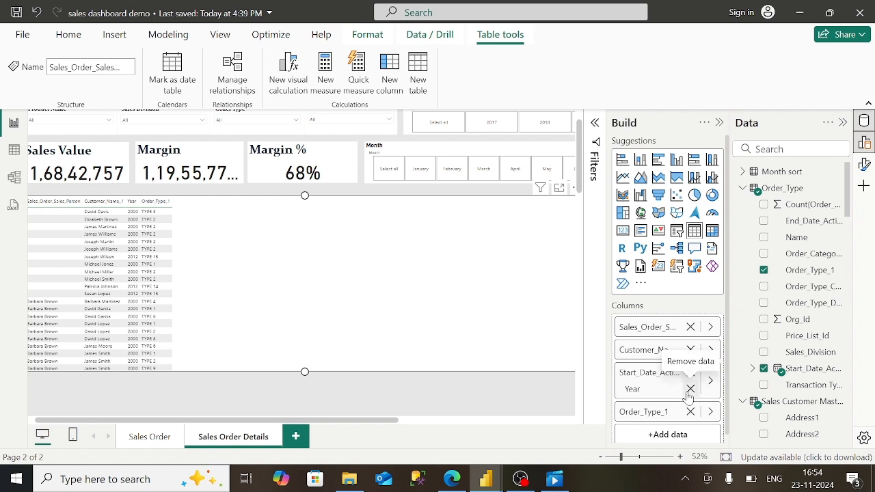
- Collapse the Order_Type and Sales Customer Master fields and expand the Sales Order table
{"action": "scroll", "coordinate": [656, 376], "scroll_direction": "down", "scroll_amount": 1}
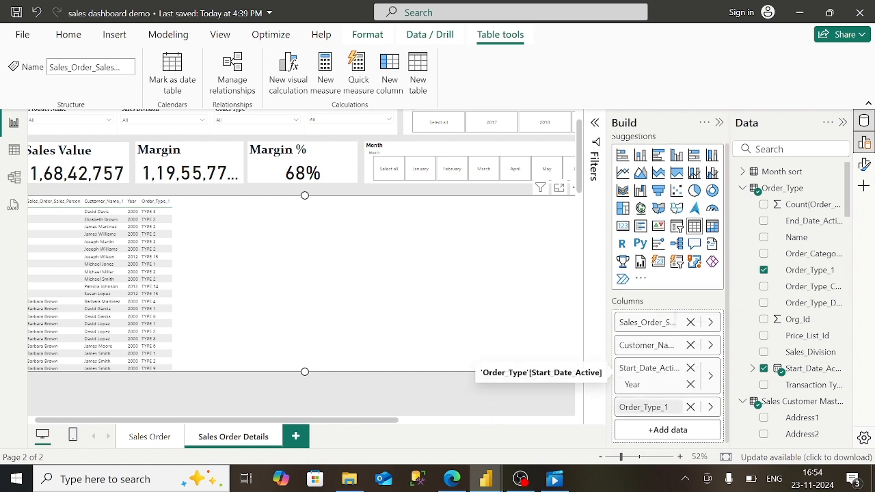
{"action": "left_click", "coordinate": [750, 196]}
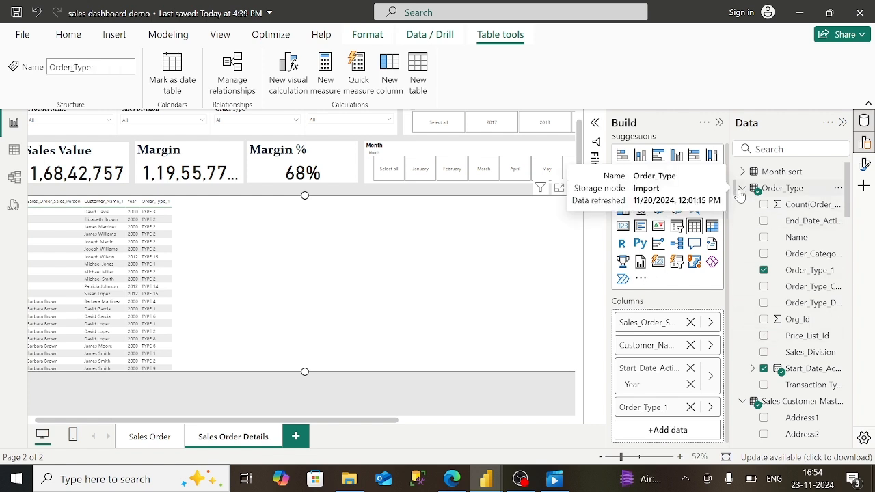
{"action": "left_click", "coordinate": [742, 189]}
{"action": "left_click", "coordinate": [743, 205]}
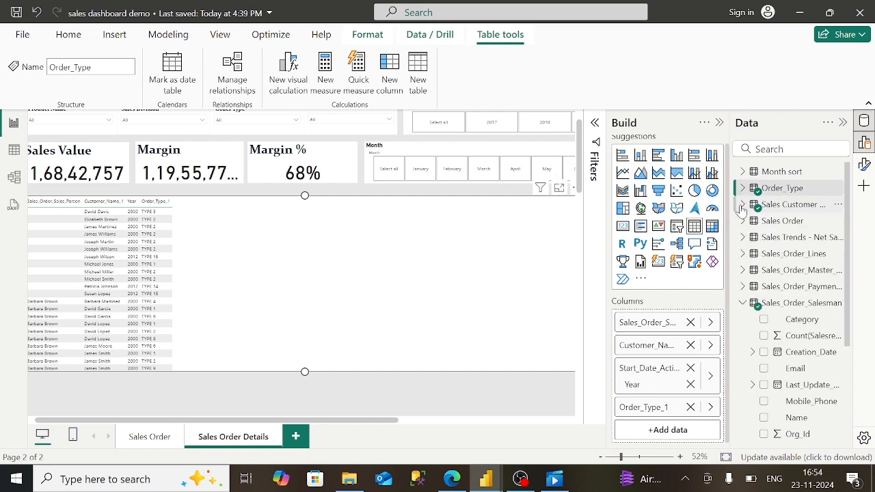
{"action": "left_click", "coordinate": [742, 221]}
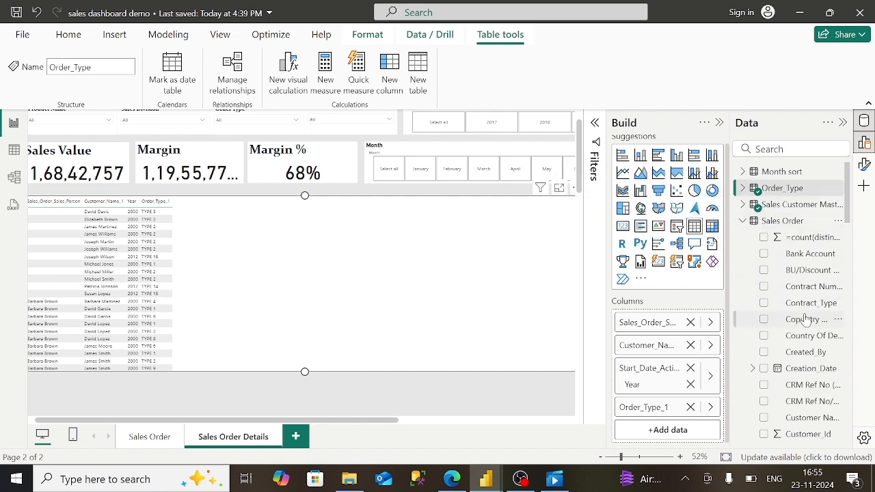
- Search 'status' and add Sales_Order_Status as a table column
{"action": "left_click", "coordinate": [769, 150]}
{"action": "type", "text": "sta"}
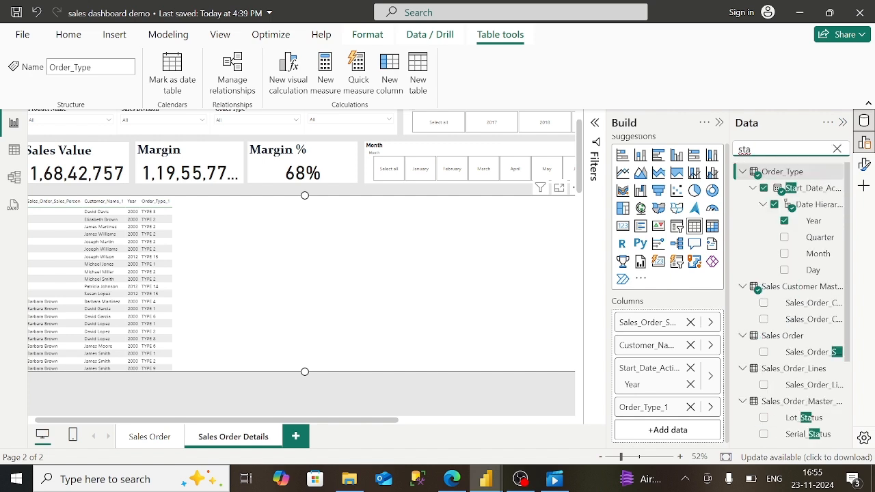
{"action": "type", "text": "tus"}
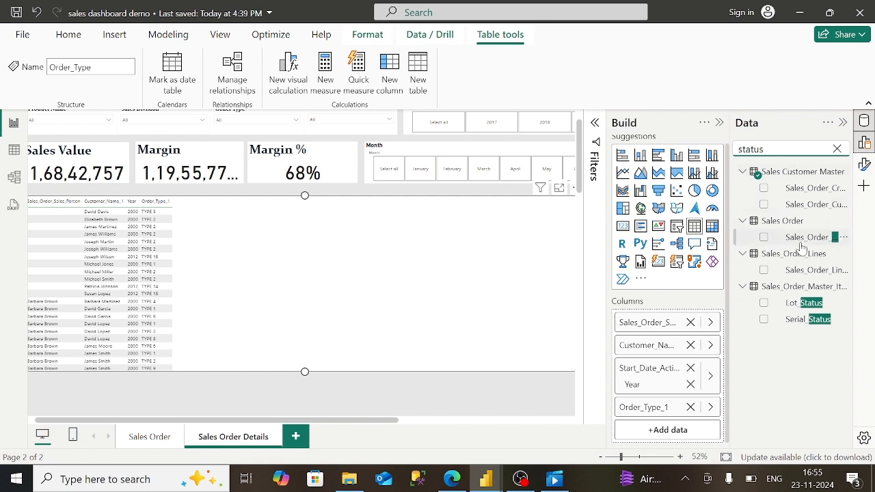
{"action": "left_click_drag", "start_coordinate": [805, 245], "coordinate": [677, 427]}
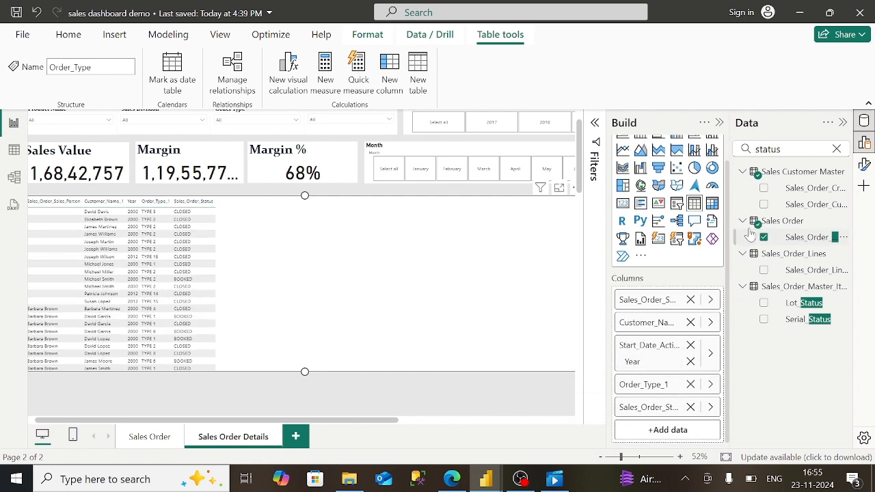
- Search 'estima', add Sum of Estimated_Cost as the last column, and clear the search
{"action": "left_click", "coordinate": [763, 149]}
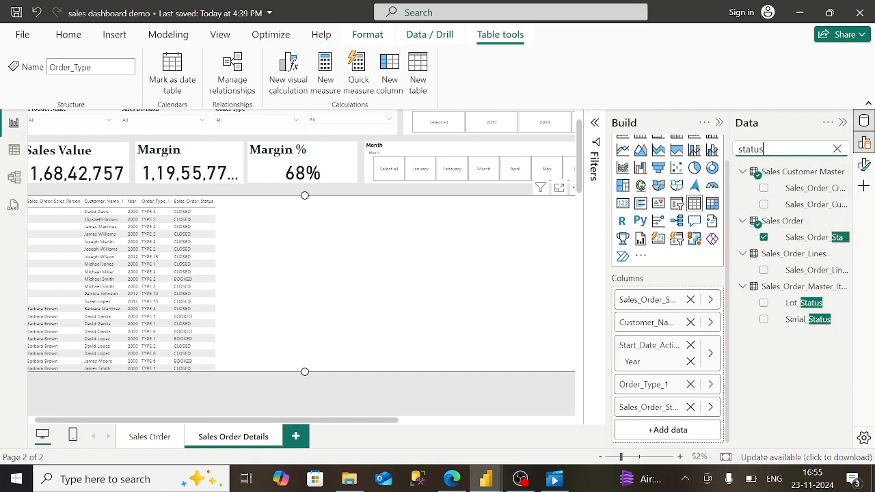
{"action": "key", "text": "BackSpace"}
{"action": "key", "text": "BackSpace"}
{"action": "key", "text": "BackSpace"}
{"action": "key", "text": "BackSpace"}
{"action": "key", "text": "BackSpace"}
{"action": "key", "text": "BackSpace"}
{"action": "type", "text": "estima"}
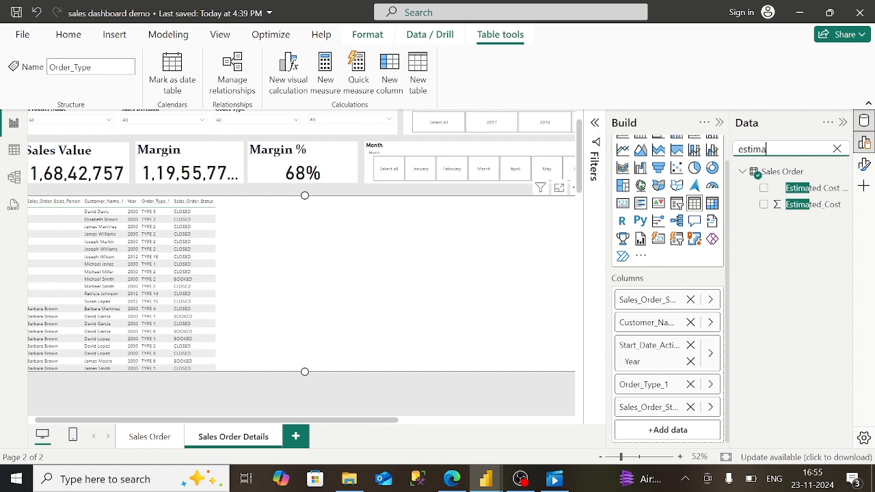
{"action": "left_click_drag", "start_coordinate": [831, 207], "coordinate": [687, 437]}
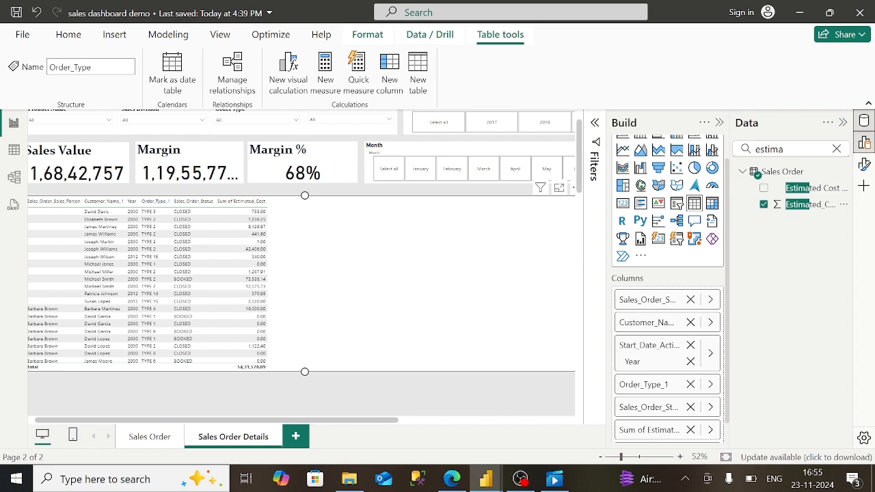
{"action": "key", "text": "BackSpace"}
{"action": "key", "text": "BackSpace"}
{"action": "key", "text": "BackSpace"}
{"action": "key", "text": "BackSpace"}
{"action": "key", "text": "BackSpace"}
{"action": "key", "text": "BackSpace"}
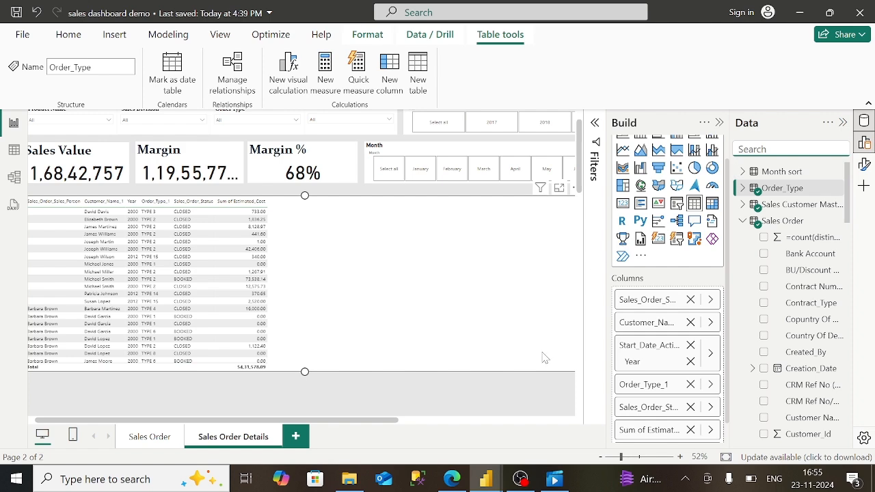
{"action": "left_click", "coordinate": [452, 479]}
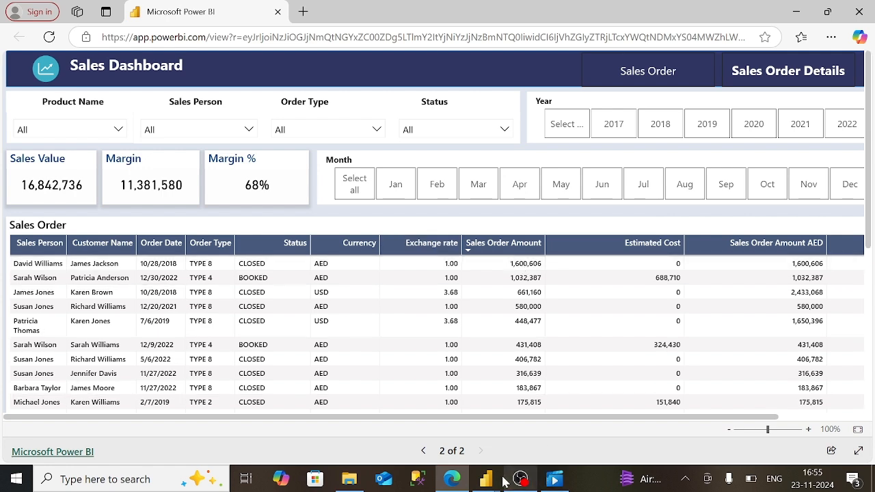
{"action": "mouse_move", "coordinate": [491, 482]}
{"action": "left_click", "coordinate": [525, 448]}
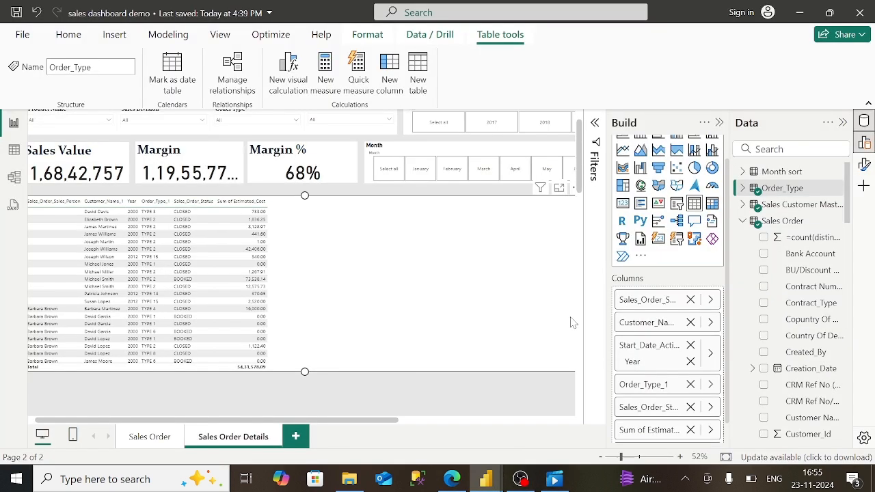
- Replace the Sum of Estimated_Cost column with Sales_Order_Currency, found by searching 'curr'
{"action": "left_click", "coordinate": [691, 431]}
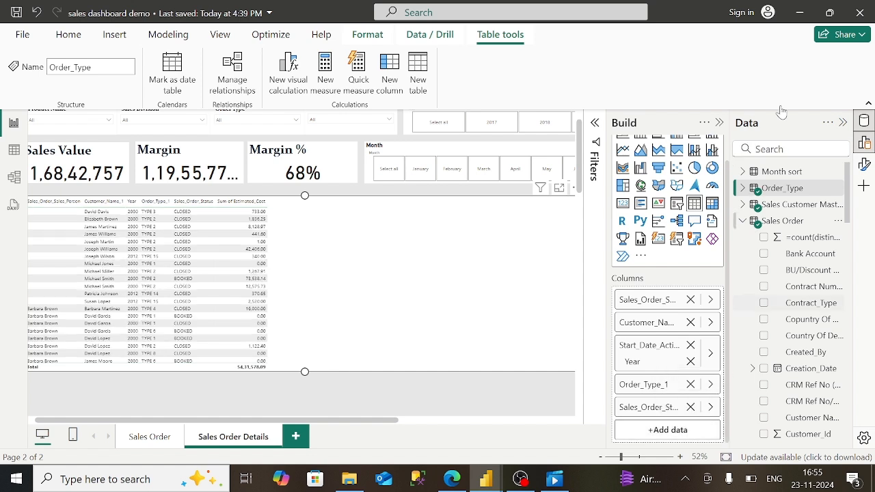
{"action": "left_click", "coordinate": [791, 149]}
{"action": "type", "text": "curr"}
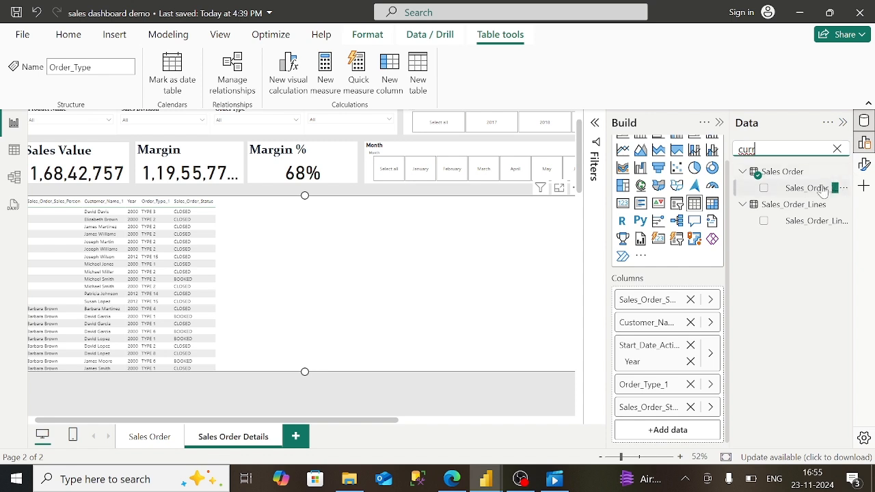
{"action": "left_click_drag", "start_coordinate": [819, 189], "coordinate": [679, 416]}
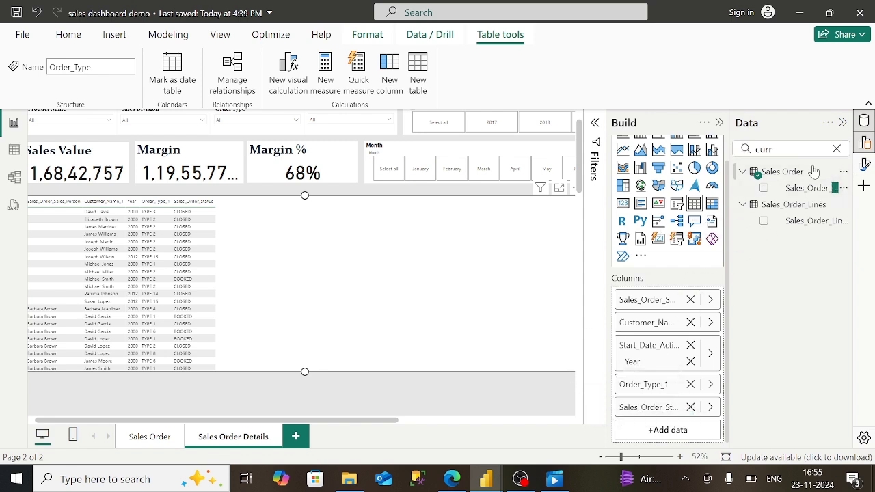
{"action": "left_click", "coordinate": [788, 149]}
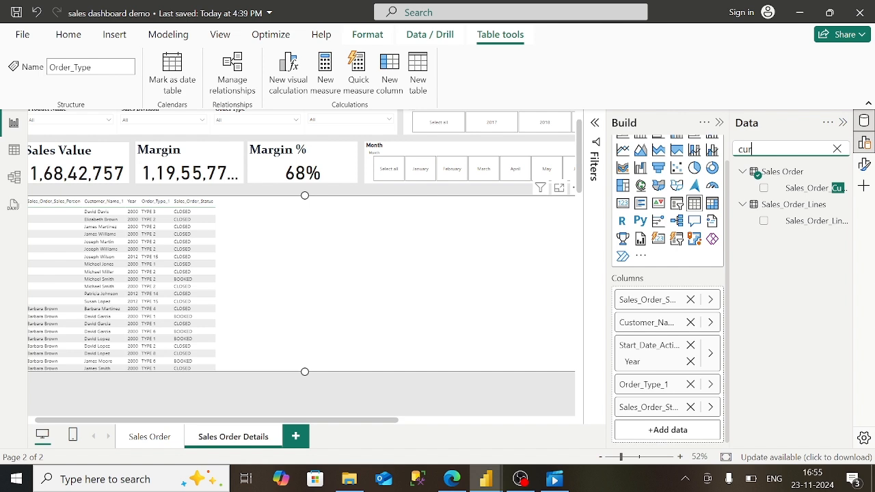
{"action": "key", "text": "BackSpace"}
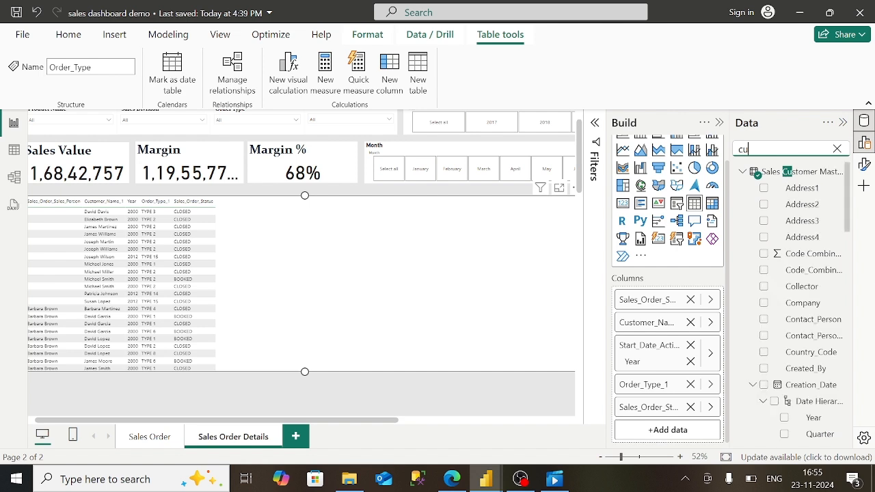
{"action": "type", "text": "rr"}
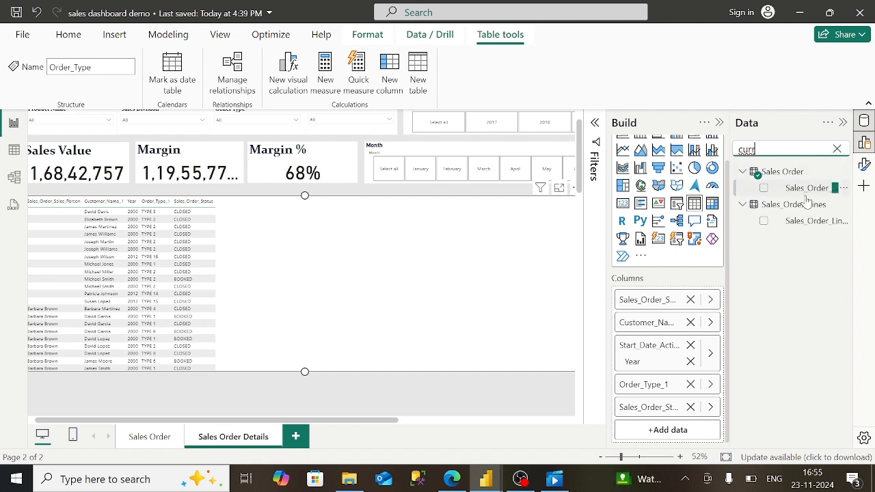
{"action": "left_click_drag", "start_coordinate": [809, 196], "coordinate": [665, 442]}
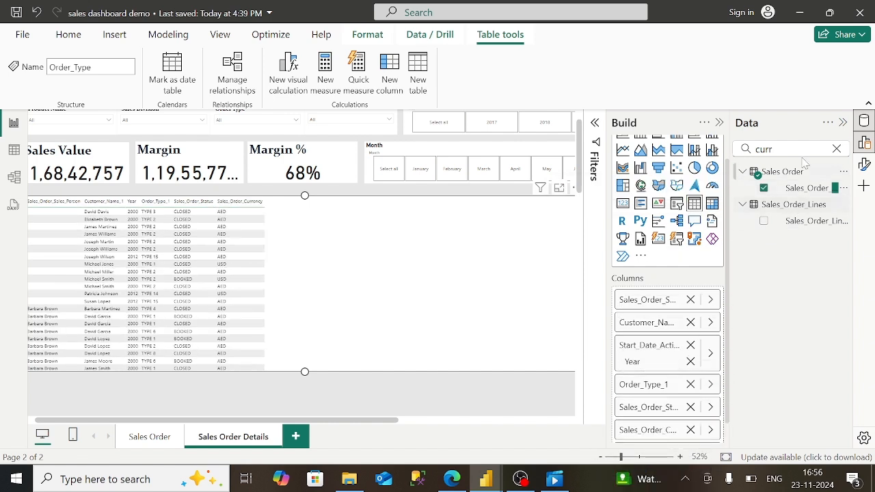
{"action": "left_click", "coordinate": [767, 149]}
{"action": "key", "text": "BackSpace"}
{"action": "key", "text": "BackSpace"}
{"action": "key", "text": "BackSpace"}
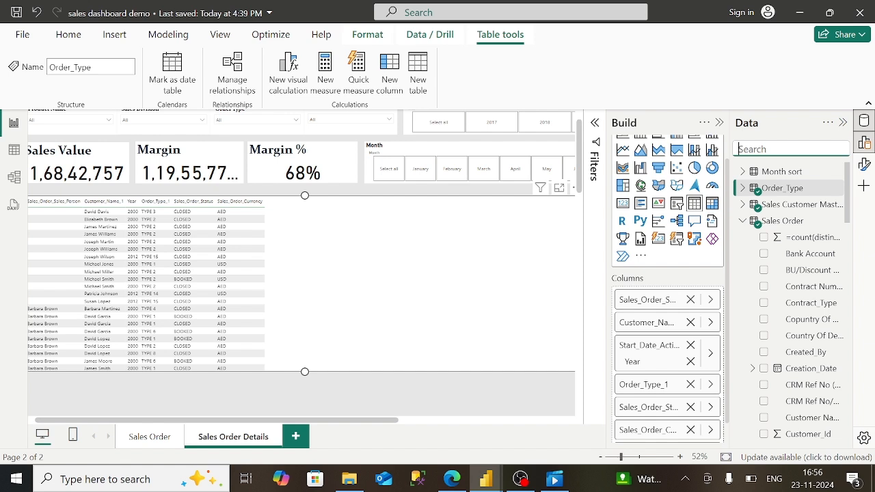
- Search 'sales' and add Sum of Sales_Order_Amount_AED and Sum of Margin columns
{"action": "type", "text": "sales"}
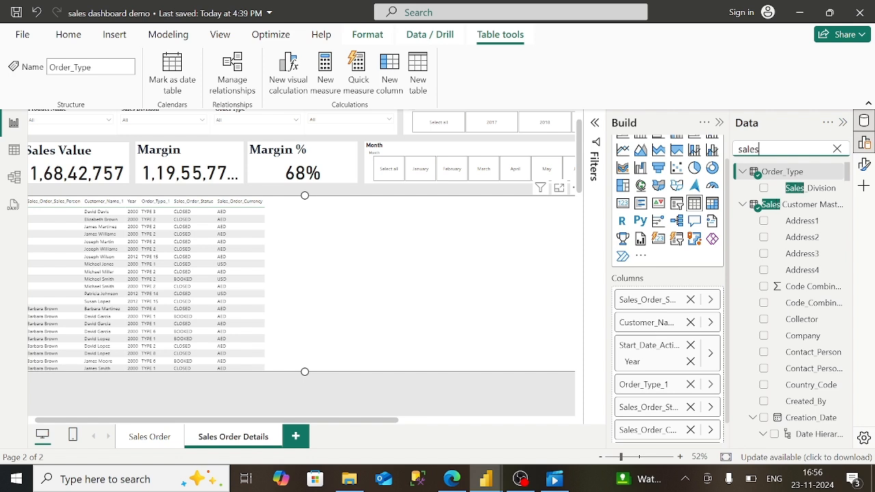
{"action": "scroll", "coordinate": [778, 292], "scroll_direction": "down", "scroll_amount": 3}
{"action": "scroll", "coordinate": [778, 293], "scroll_direction": "down", "scroll_amount": 20}
{"action": "scroll", "coordinate": [791, 301], "scroll_direction": "down", "scroll_amount": 8}
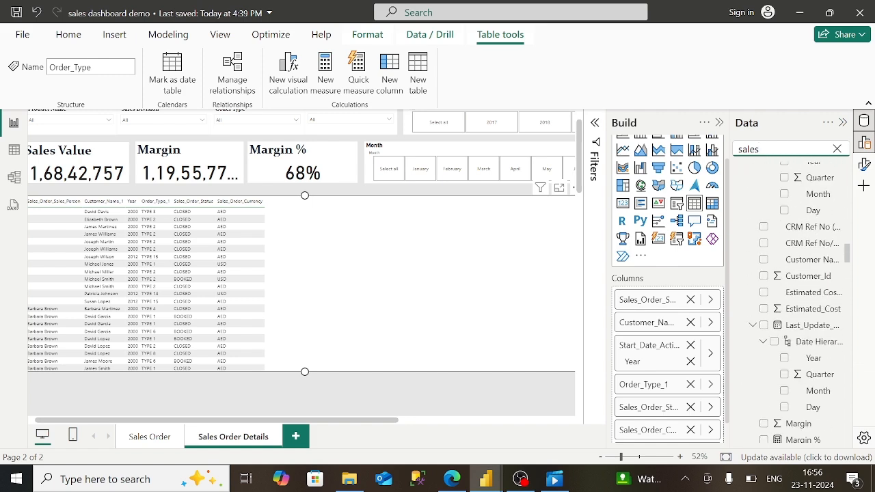
{"action": "scroll", "coordinate": [791, 301], "scroll_direction": "down", "scroll_amount": 1}
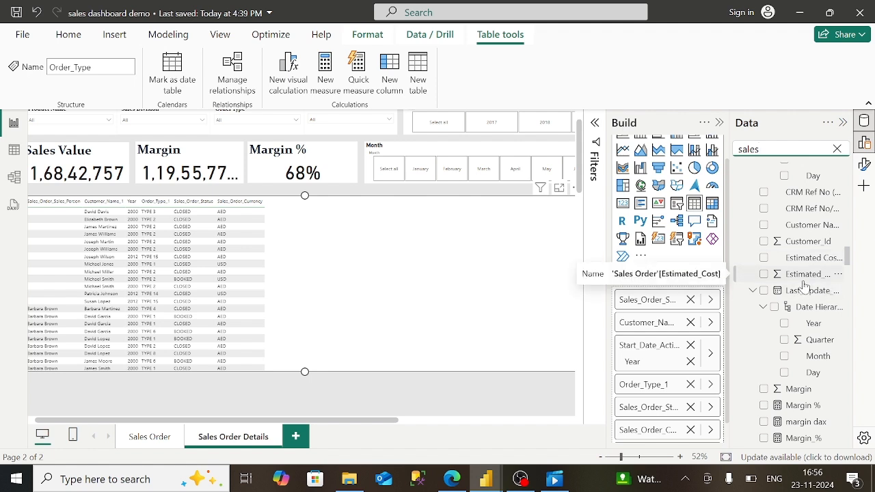
{"action": "scroll", "coordinate": [821, 413], "scroll_direction": "down", "scroll_amount": 12}
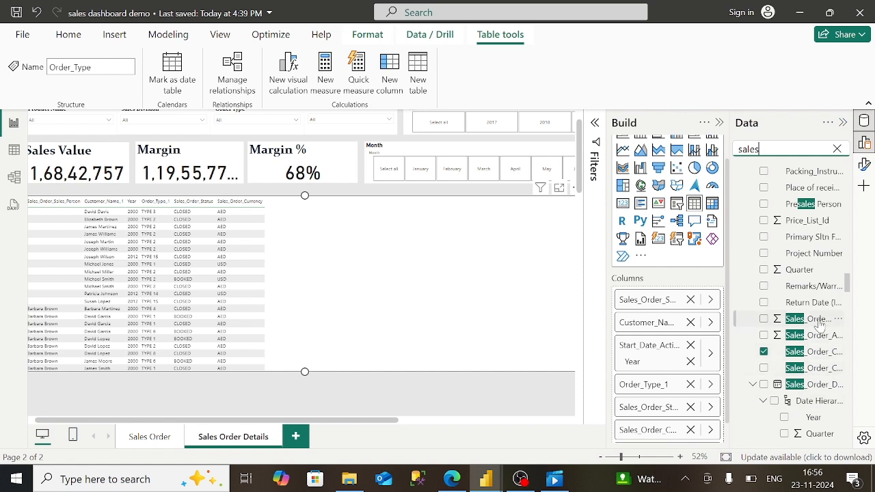
{"action": "left_click_drag", "start_coordinate": [820, 321], "coordinate": [701, 443]}
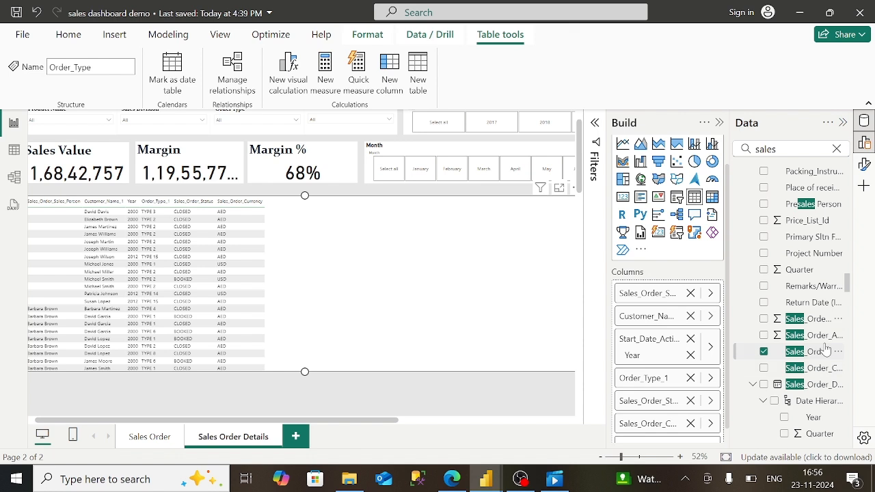
{"action": "left_click_drag", "start_coordinate": [826, 344], "coordinate": [708, 445]}
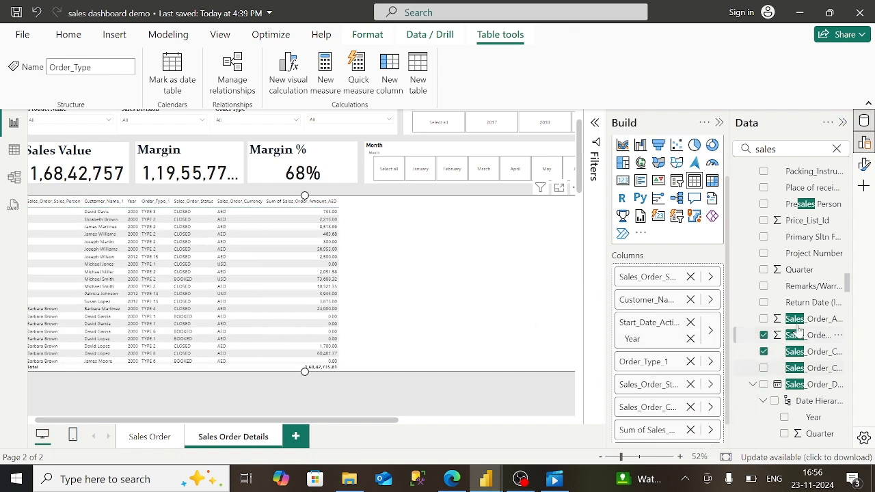
{"action": "scroll", "coordinate": [814, 335], "scroll_direction": "down", "scroll_amount": 5}
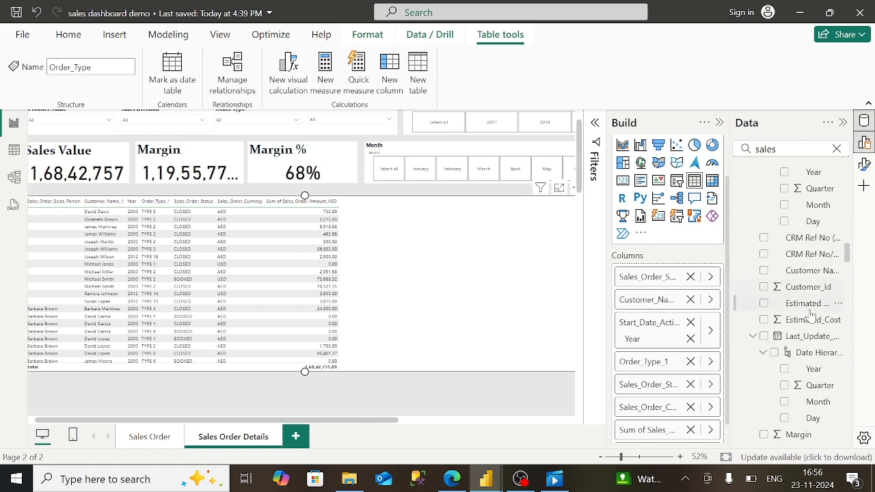
{"action": "left_click_drag", "start_coordinate": [812, 320], "coordinate": [679, 436]}
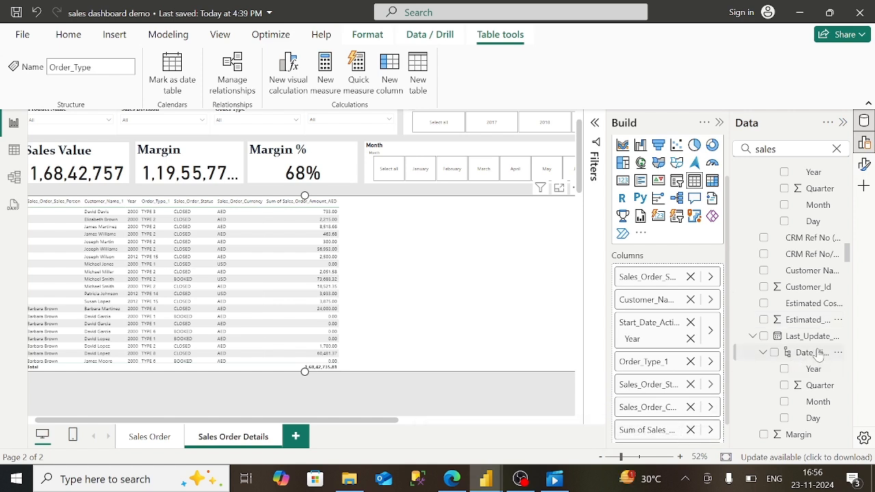
{"action": "left_click_drag", "start_coordinate": [789, 439], "coordinate": [686, 441]}
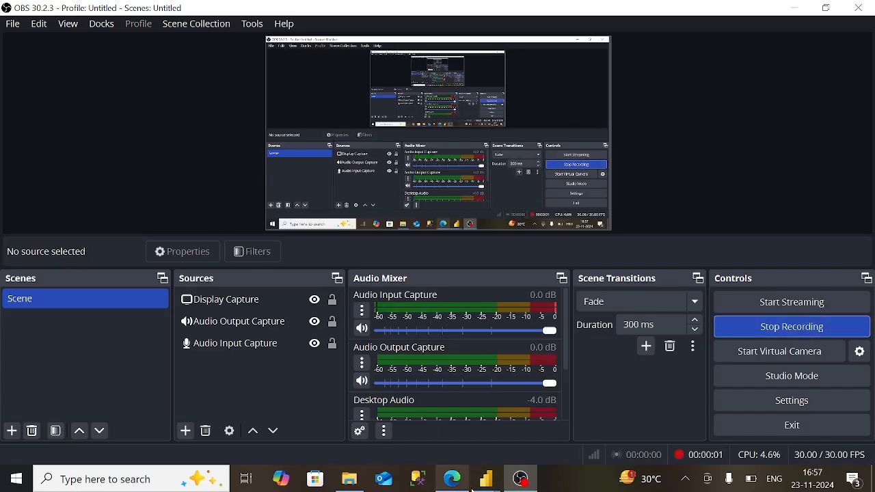
- Rename Sales_Order_Sales_Person to 'Sales Person' and Customer_Name_1 to 'Customer Name'
{"action": "mouse_move", "coordinate": [487, 478]}
{"action": "left_click", "coordinate": [518, 448]}
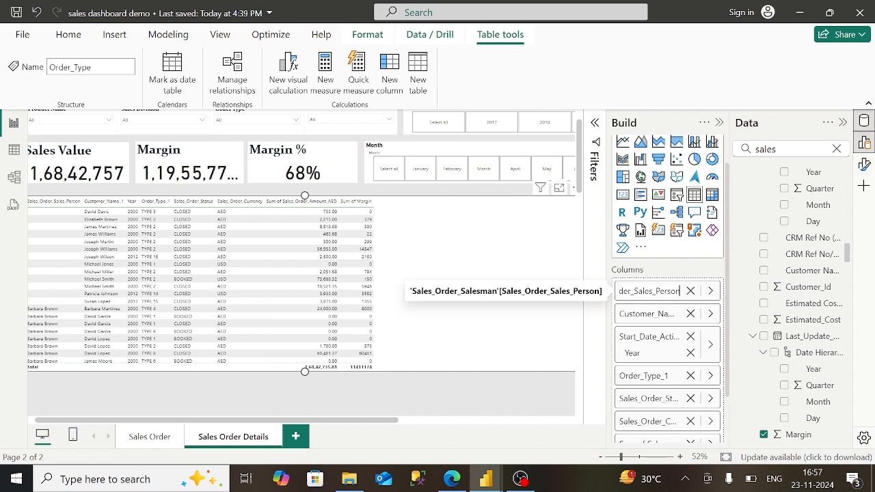
{"action": "key", "text": "BackSpace"}
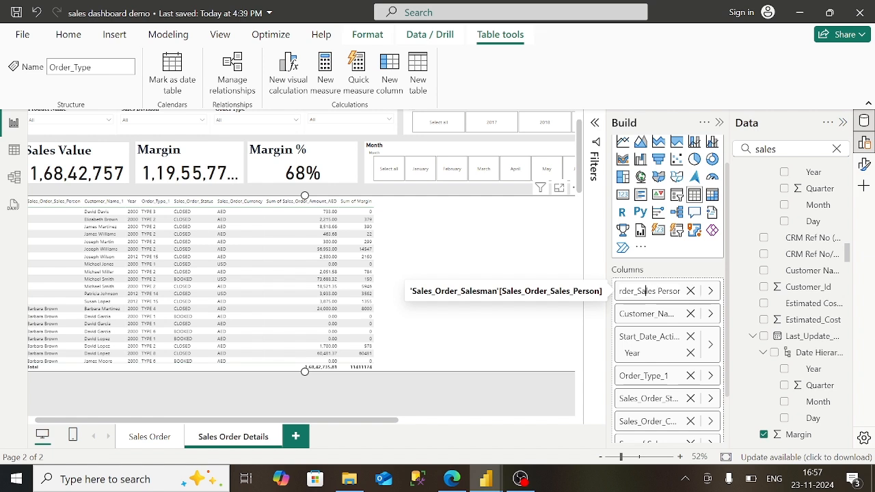
{"action": "key", "text": "BackSpace"}
{"action": "key", "text": "BackSpace"}
{"action": "key", "text": "BackSpace"}
{"action": "key", "text": "BackSpace"}
{"action": "key", "text": "BackSpace"}
{"action": "key", "text": "BackSpace"}
{"action": "key", "text": "BackSpace"}
{"action": "key", "text": "BackSpace"}
{"action": "key", "text": "BackSpace"}
{"action": "key", "text": "BackSpace"}
{"action": "key", "text": "BackSpace"}
{"action": "key", "text": "BackSpace"}
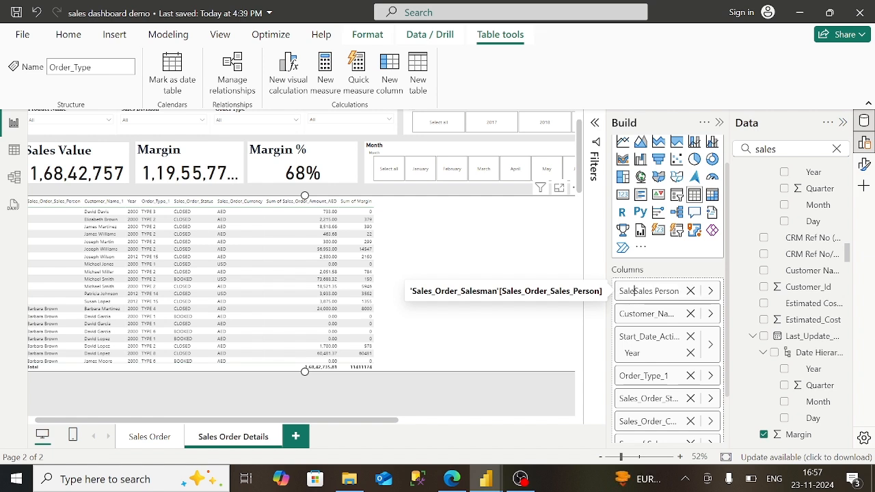
{"action": "double_click", "coordinate": [661, 318]}
{"action": "key", "text": "BackSpace"}
{"action": "key", "text": "BackSpace"}
{"action": "key", "text": "BackSpace"}
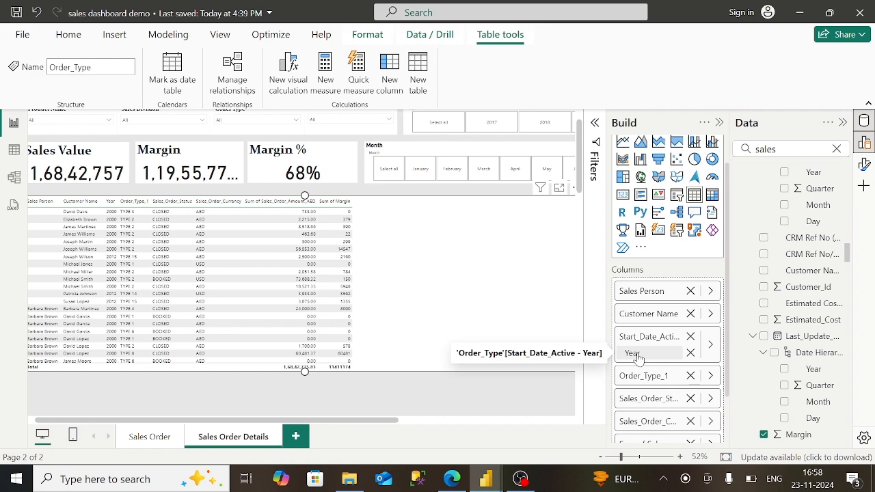
- Show Start_Date_Active as a date hierarchy and remove Day, Month and Quarter, leaving Year
{"action": "left_click", "coordinate": [637, 355]}
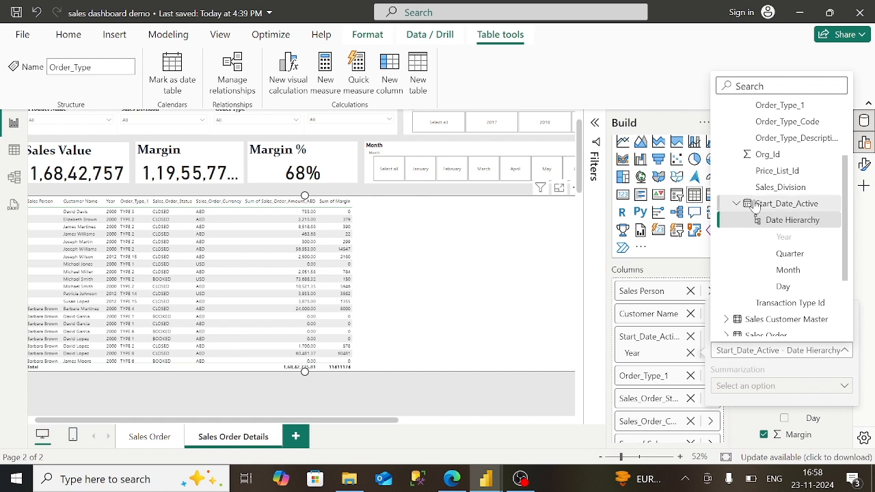
{"action": "left_click", "coordinate": [755, 205]}
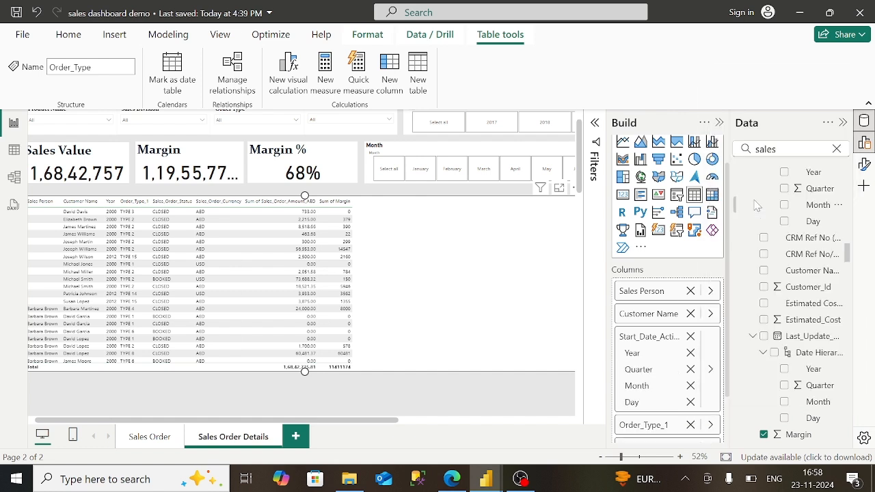
{"action": "left_click", "coordinate": [691, 403]}
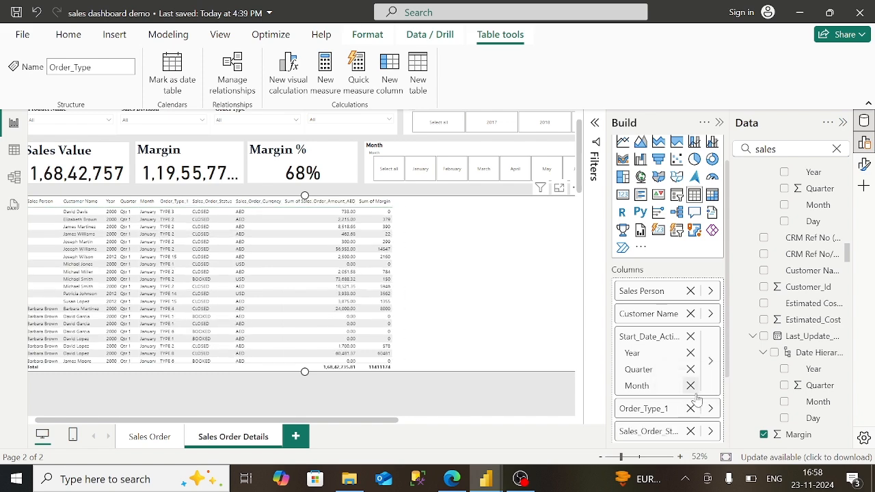
{"action": "left_click", "coordinate": [690, 386]}
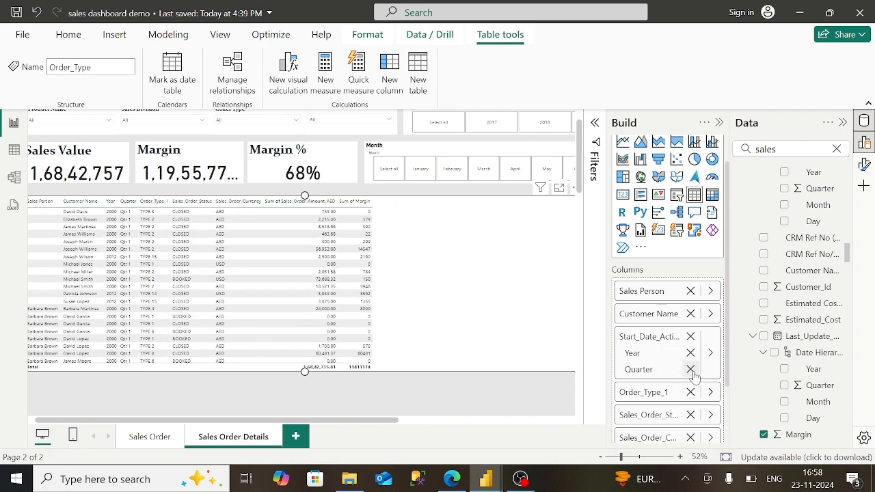
{"action": "left_click", "coordinate": [691, 370]}
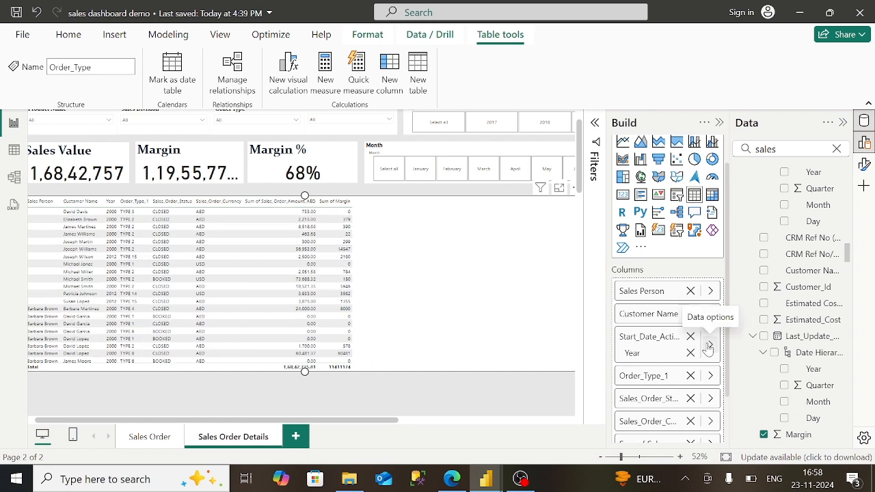
- Close the start date's data options and bring up the published report in Edge
{"action": "left_click", "coordinate": [710, 345]}
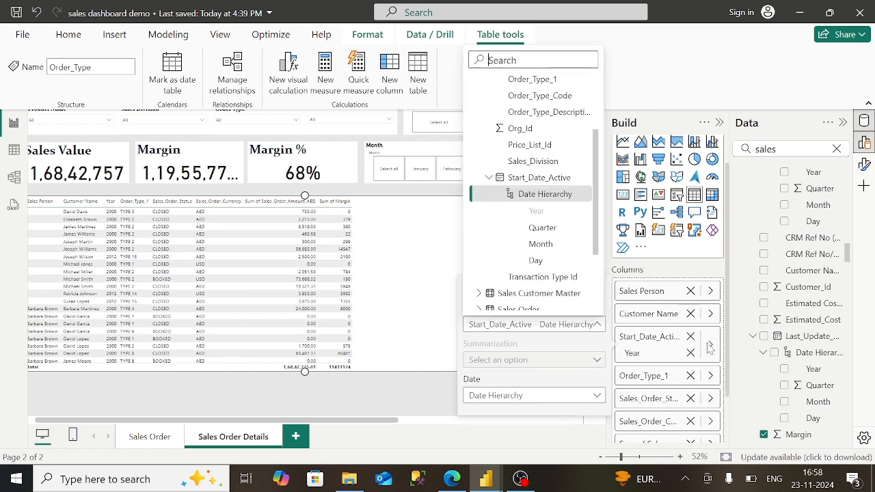
{"action": "left_click", "coordinate": [736, 278]}
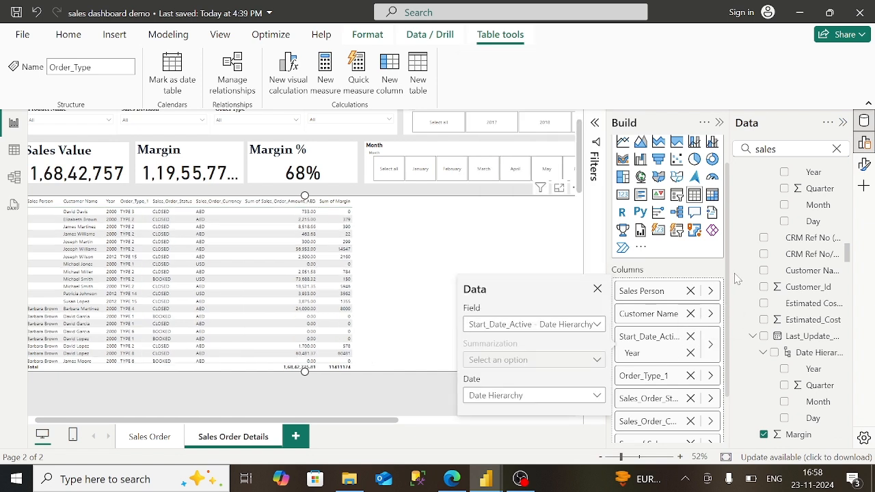
{"action": "left_click", "coordinate": [598, 288]}
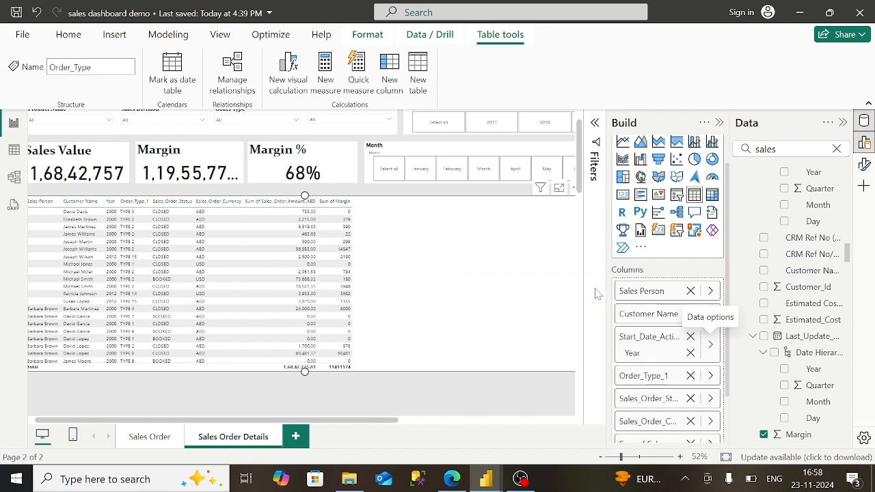
{"action": "left_click", "coordinate": [452, 479]}
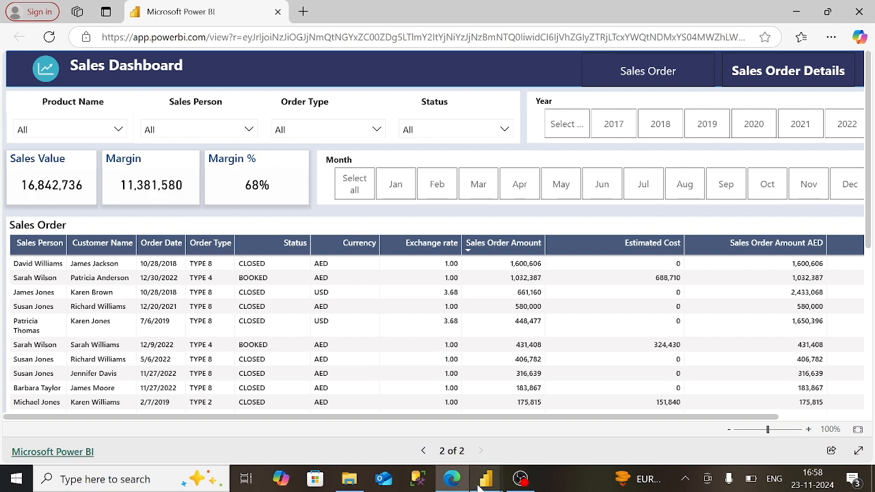
- Leave the published report in Edge and return to the sales dashboard demo in Power BI Desktop
{"action": "mouse_move", "coordinate": [481, 487]}
{"action": "left_click", "coordinate": [543, 441]}
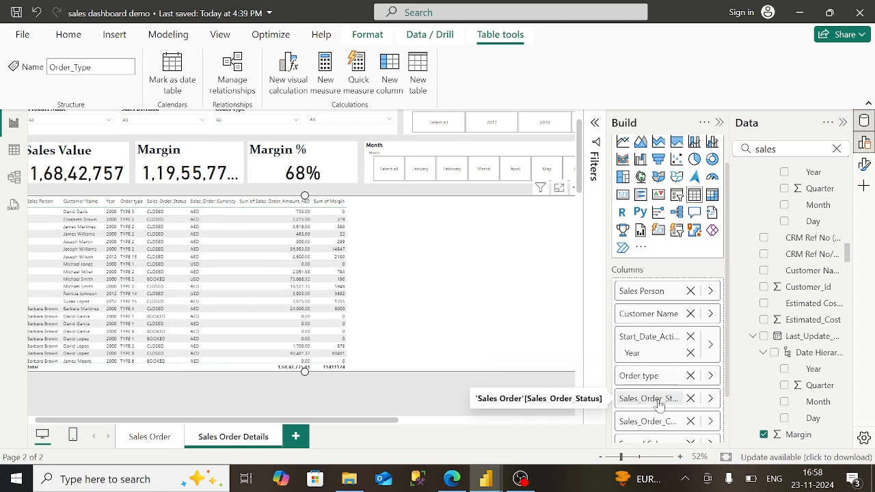
- Rename the Sales_Order_Status column to Status
{"action": "double_click", "coordinate": [659, 406]}
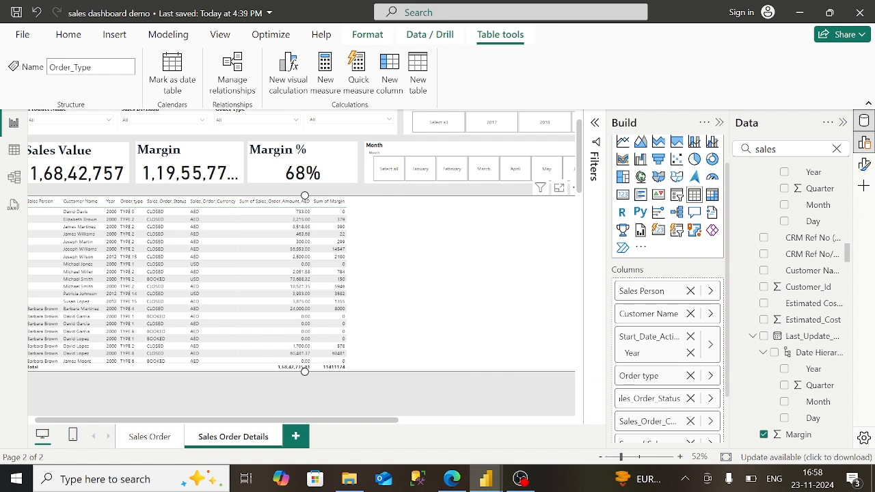
{"action": "key", "text": "BackSpace"}
{"action": "key", "text": "BackSpace"}
{"action": "key", "text": "BackSpace"}
{"action": "key", "text": "BackSpace"}
{"action": "key", "text": "BackSpace"}
{"action": "key", "text": "BackSpace"}
{"action": "key", "text": "BackSpace"}
{"action": "key", "text": "BackSpace"}
{"action": "key", "text": "BackSpace"}
{"action": "key", "text": "BackSpace"}
{"action": "key", "text": "BackSpace"}
{"action": "key", "text": "BackSpace"}
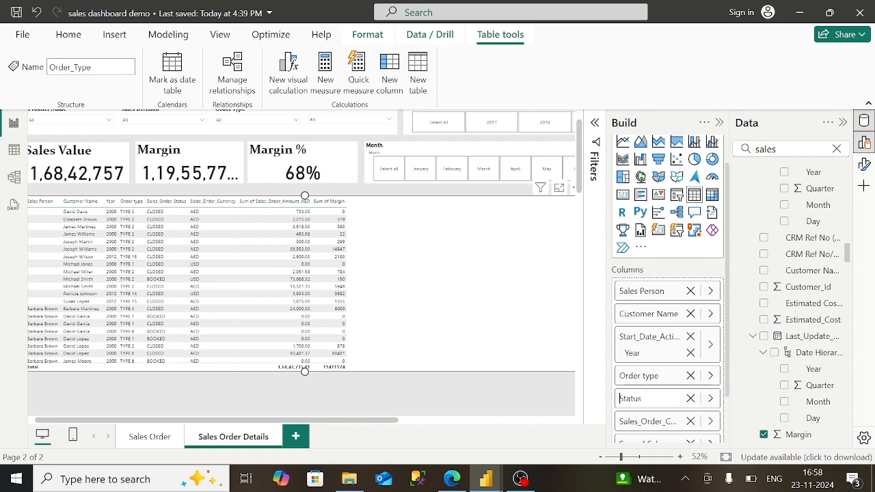
{"action": "left_click", "coordinate": [657, 424]}
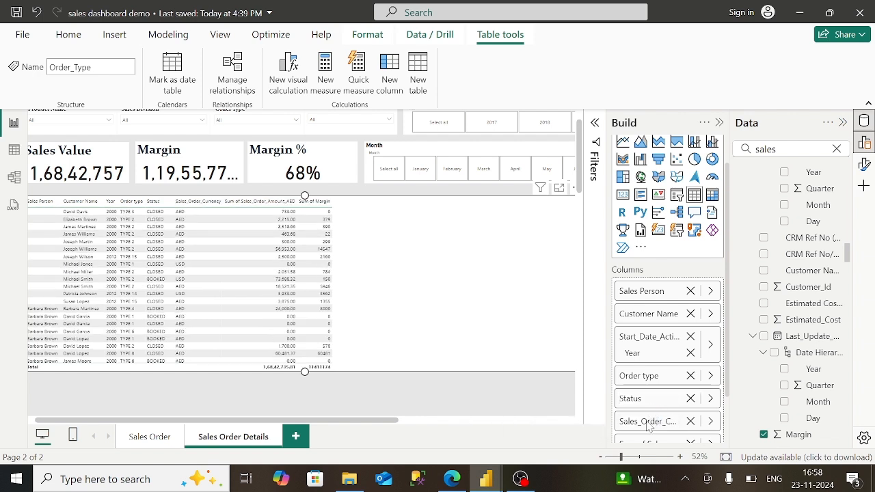
- Rename the currency column to Currency, then view the published report in the browser
{"action": "scroll", "coordinate": [648, 427], "scroll_direction": "down", "scroll_amount": 2}
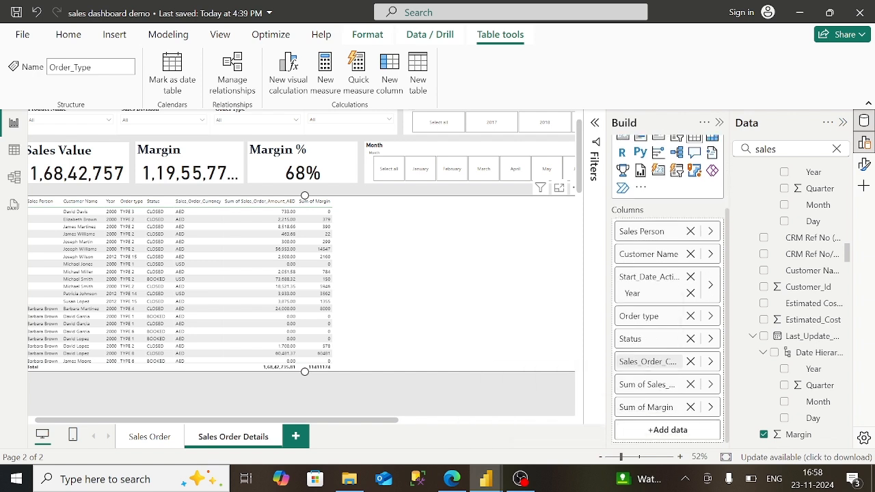
{"action": "double_click", "coordinate": [660, 367]}
{"action": "key", "text": "End"}
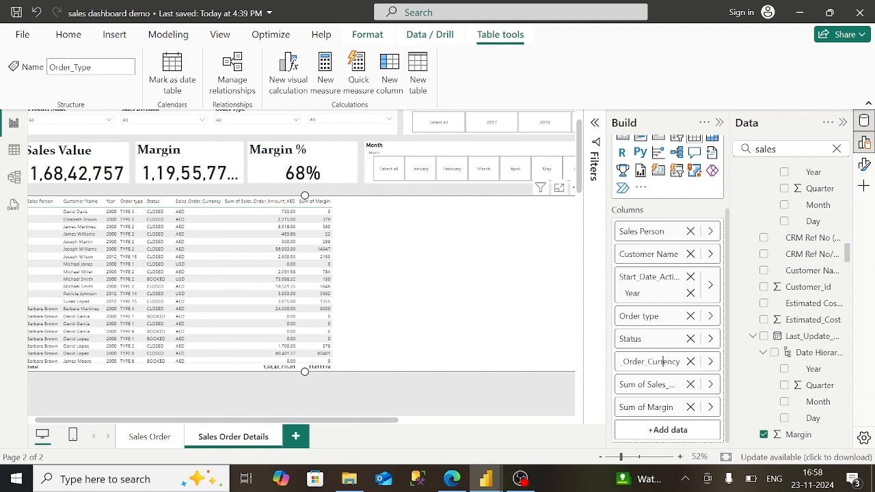
{"action": "key", "text": "BackSpace"}
{"action": "key", "text": "BackSpace"}
{"action": "key", "text": "BackSpace"}
{"action": "key", "text": "BackSpace"}
{"action": "key", "text": "BackSpace"}
{"action": "key", "text": "BackSpace"}
{"action": "key", "text": "BackSpace"}
{"action": "key", "text": "BackSpace"}
{"action": "key", "text": "BackSpace"}
{"action": "key", "text": "BackSpace"}
{"action": "key", "text": "BackSpace"}
{"action": "key", "text": "BackSpace"}
{"action": "key", "text": "Return"}
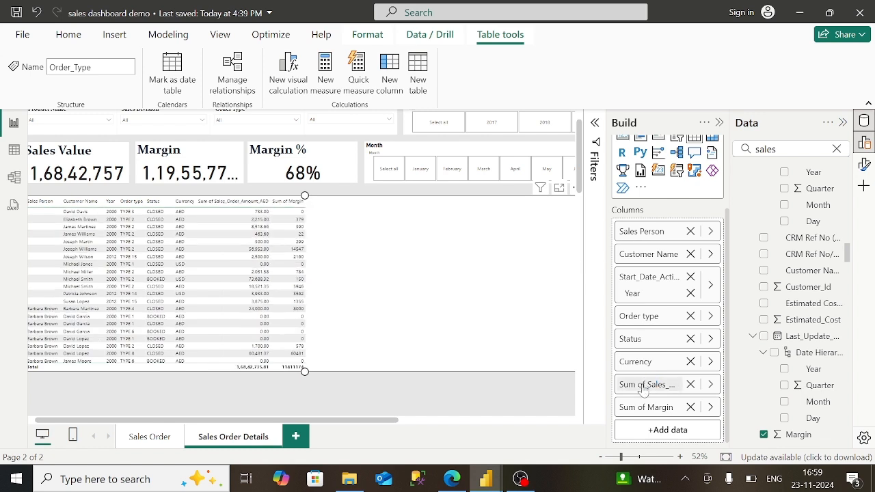
{"action": "double_click", "coordinate": [649, 385]}
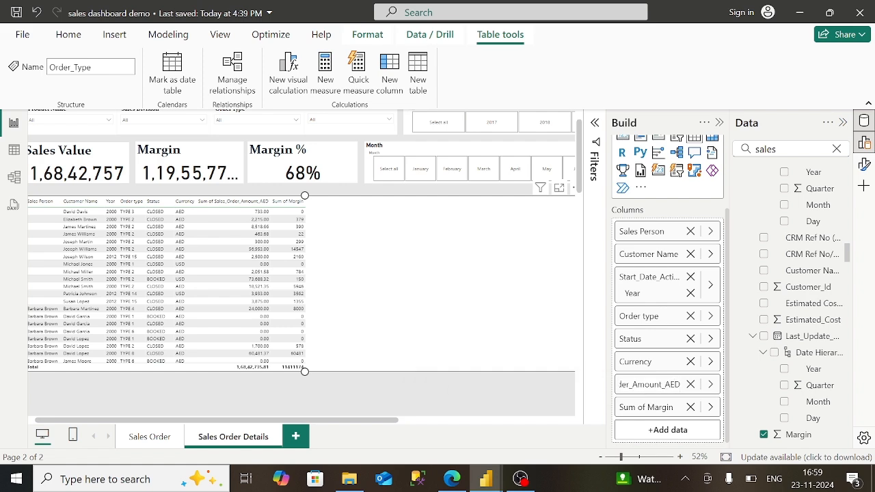
{"action": "left_click", "coordinate": [452, 479]}
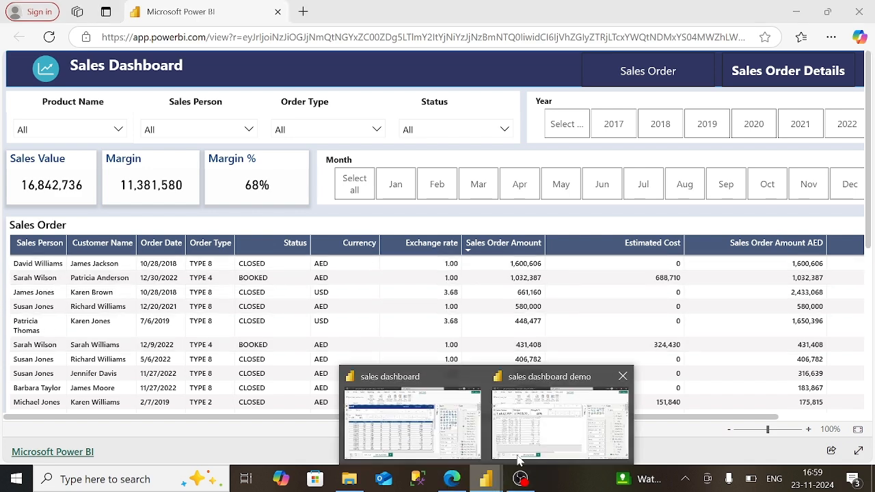
- Back in the demo file, remove the Sum of Sales and Sum of Margin columns
{"action": "left_click", "coordinate": [547, 445]}
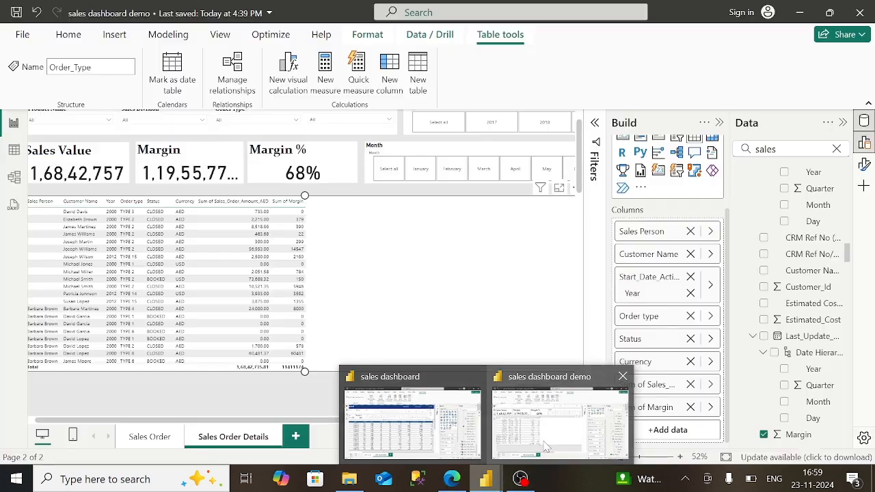
{"action": "left_click", "coordinate": [691, 384]}
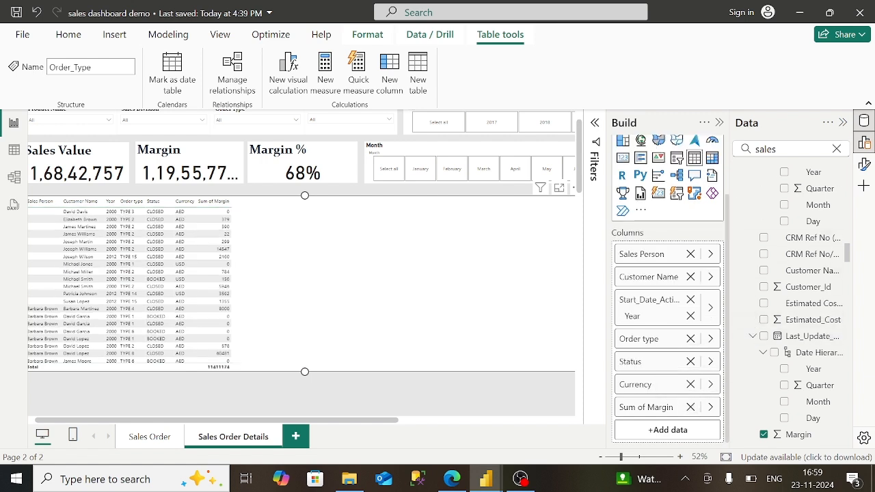
{"action": "left_click", "coordinate": [690, 407]}
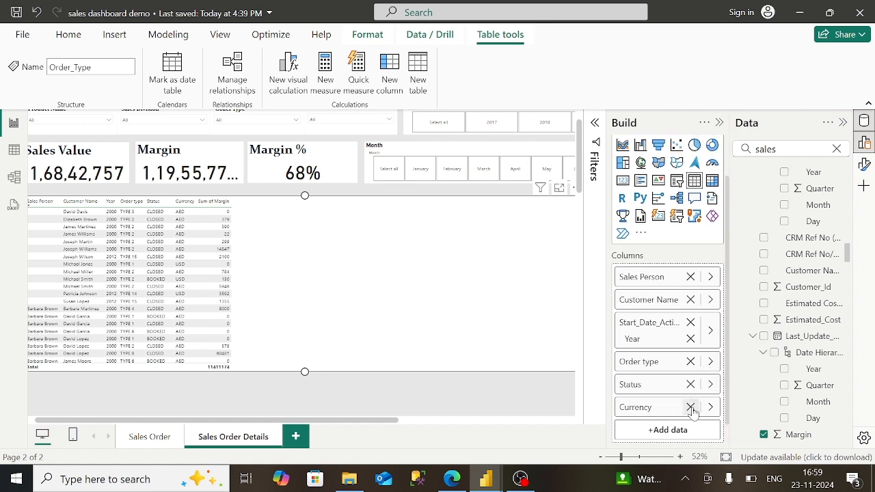
- Search 'exch', add the Sales_Order_Lines exchange rate as a column, and compare with the published report
{"action": "left_click", "coordinate": [837, 149]}
{"action": "type", "text": "exch"}
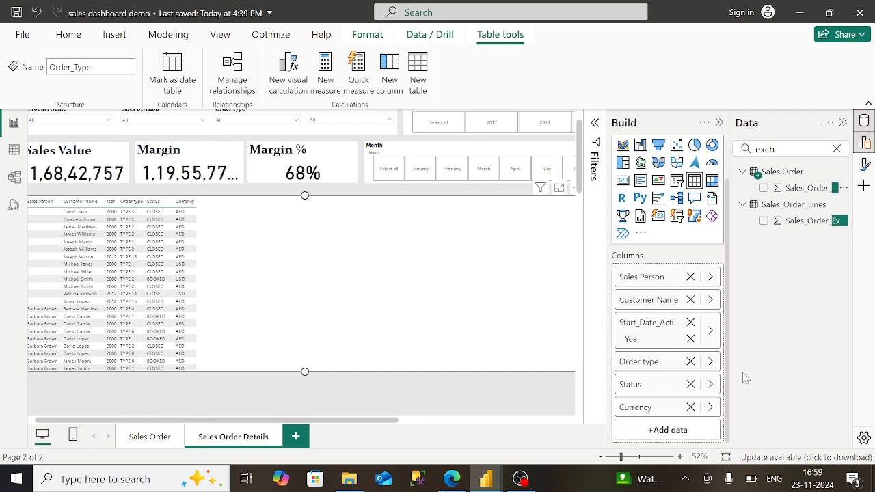
{"action": "left_click_drag", "start_coordinate": [786, 188], "coordinate": [676, 429]}
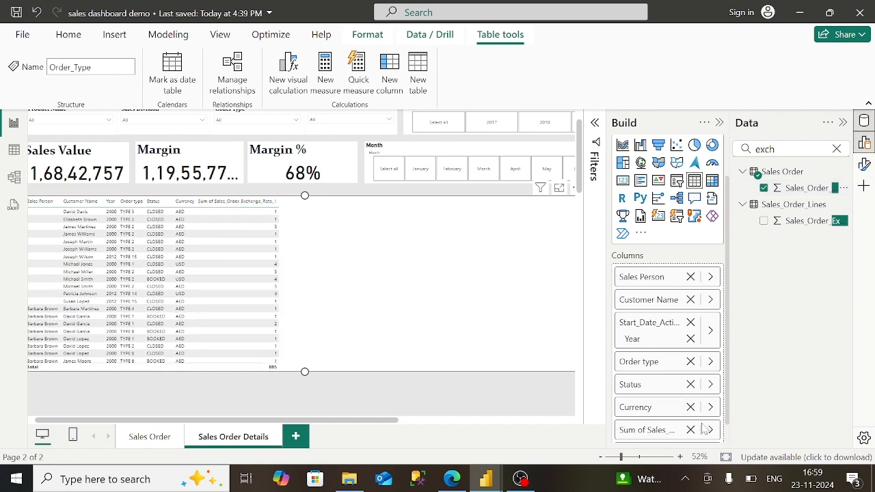
{"action": "left_click", "coordinate": [691, 430]}
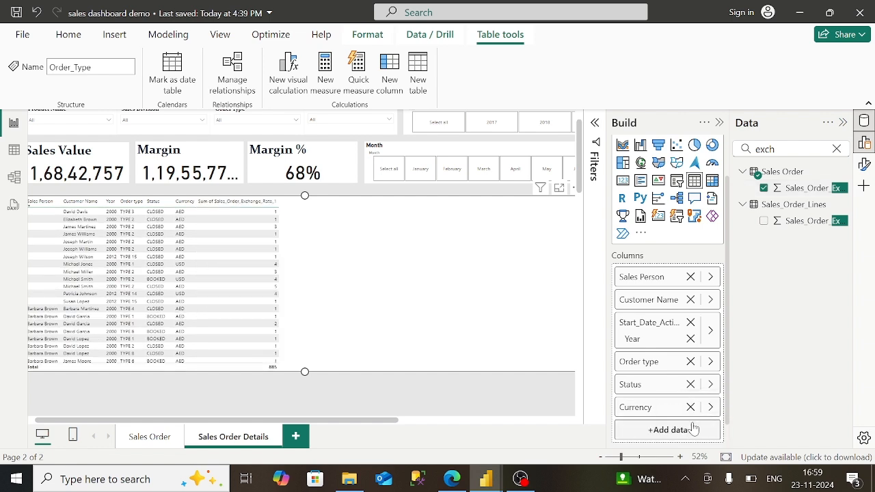
{"action": "left_click_drag", "start_coordinate": [793, 221], "coordinate": [674, 431]}
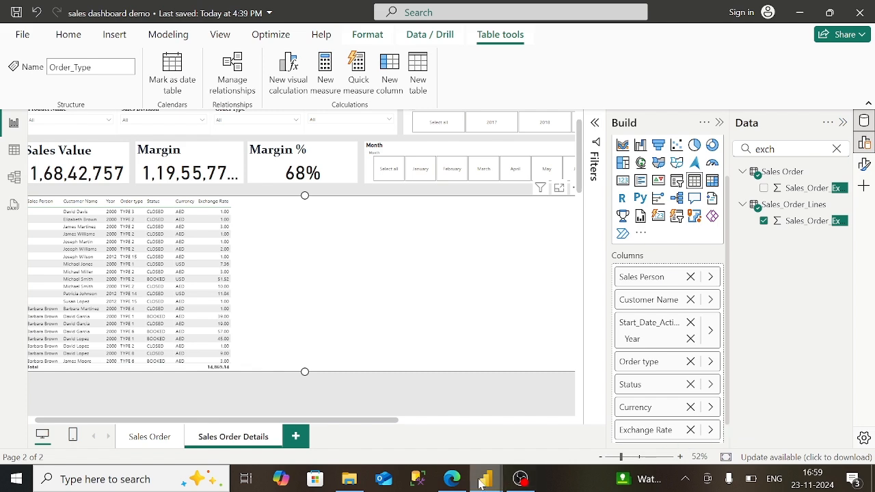
{"action": "left_click", "coordinate": [452, 478]}
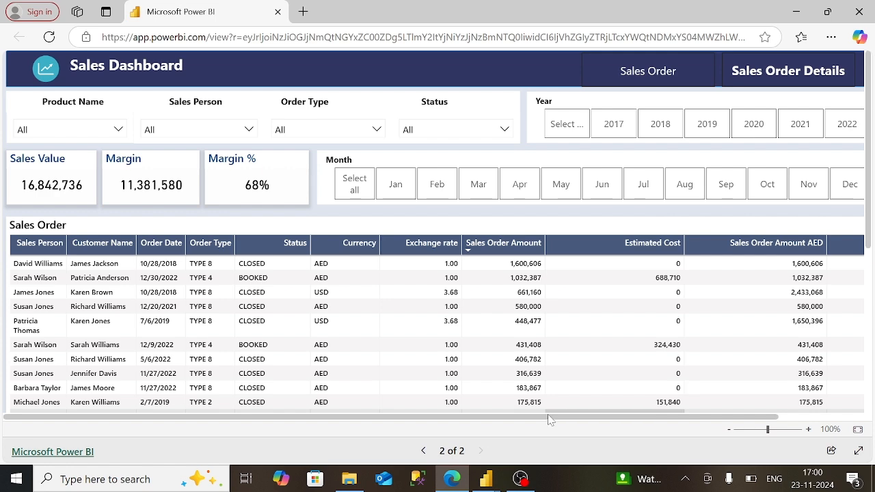
- Return from the browser to the sales dashboard demo file in Power BI Desktop
{"action": "left_click_drag", "start_coordinate": [551, 417], "coordinate": [640, 425]}
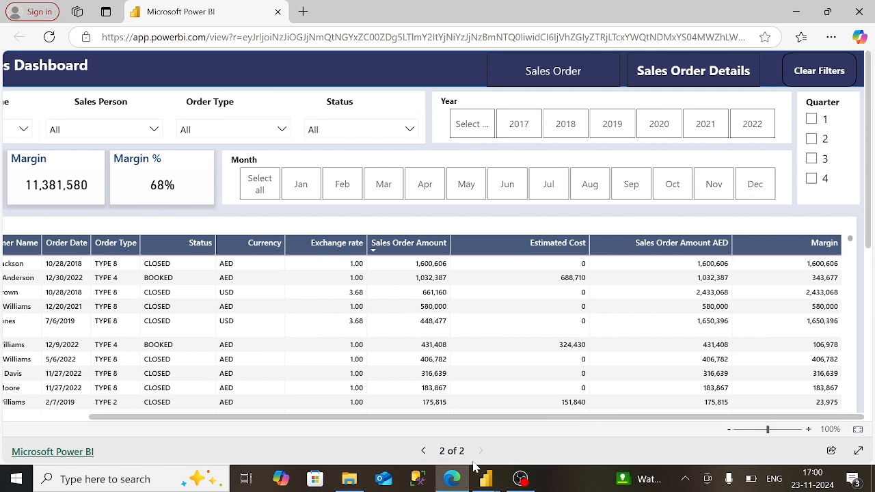
{"action": "left_click", "coordinate": [483, 486]}
{"action": "left_click", "coordinate": [557, 427]}
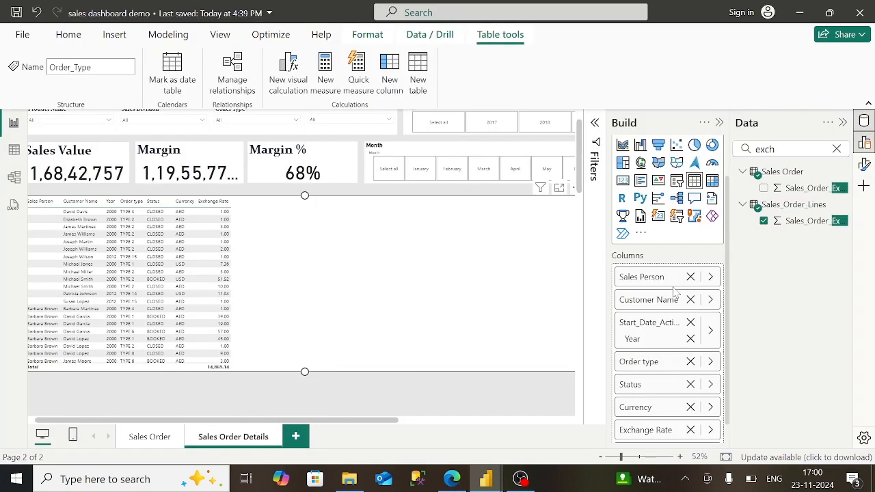
- Search 'sales_order', add Sales_Order_Amount as a column, and rename it Sales Order Amount
{"action": "left_click", "coordinate": [837, 148]}
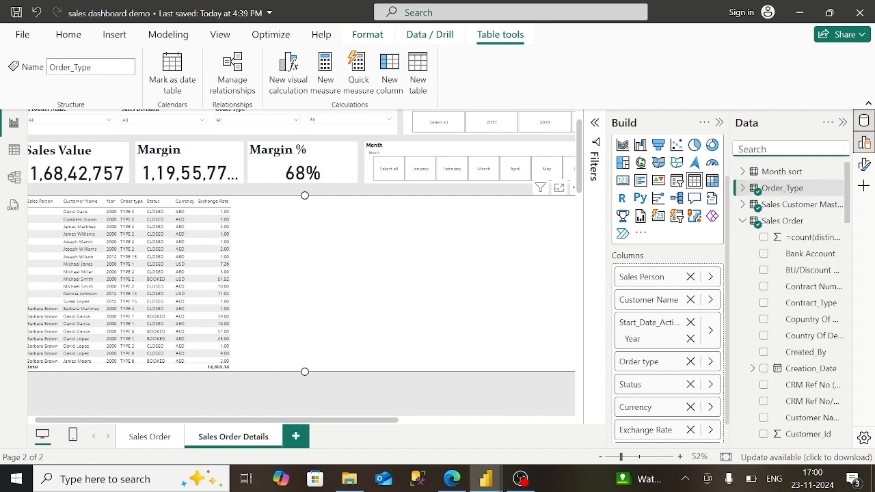
{"action": "type", "text": "sales"}
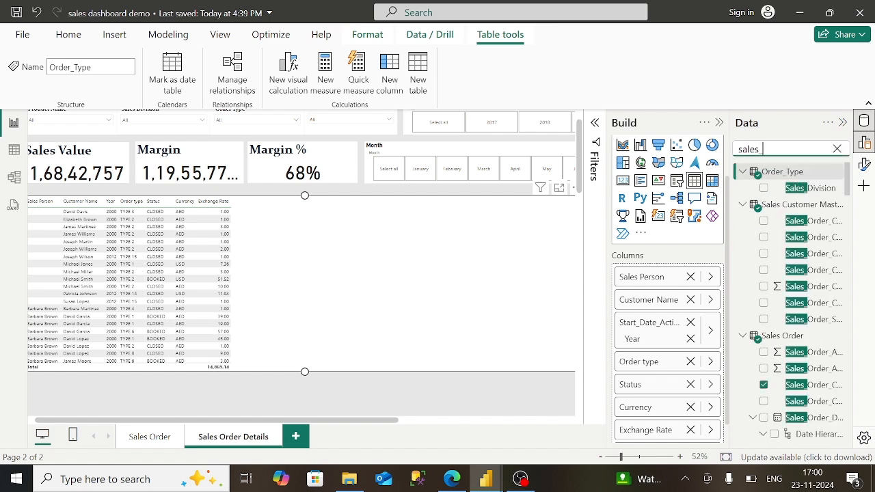
{"action": "type", "text": "_order"}
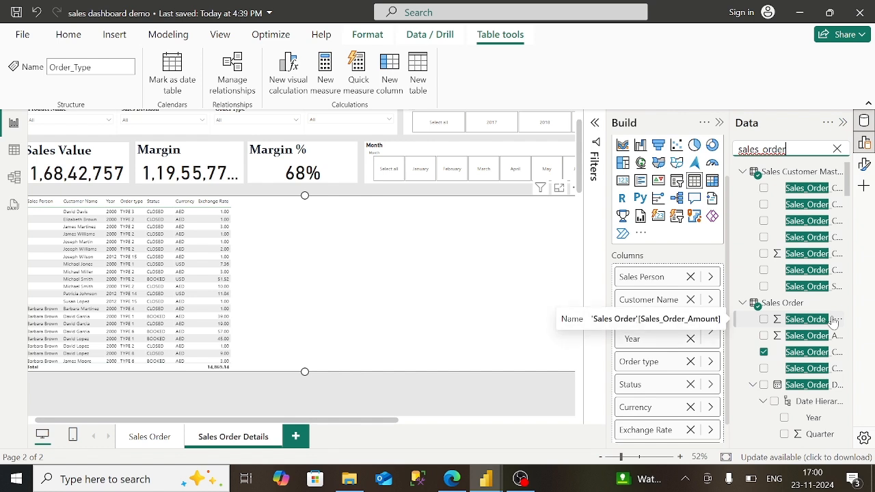
{"action": "left_click_drag", "start_coordinate": [831, 321], "coordinate": [704, 444]}
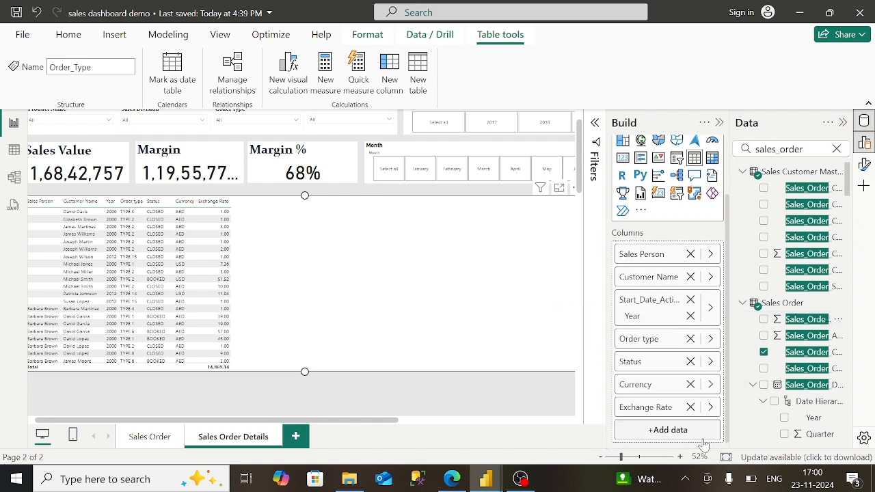
{"action": "left_click_drag", "start_coordinate": [804, 321], "coordinate": [690, 432]}
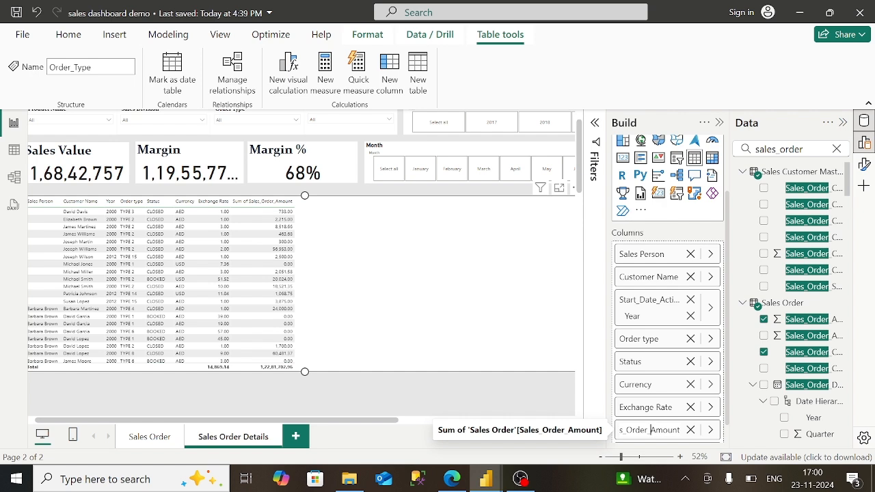
{"action": "key", "text": "BackSpace"}
{"action": "key", "text": "BackSpace"}
{"action": "key", "text": "Left"}
{"action": "key", "text": "Left"}
{"action": "key", "text": "Left"}
{"action": "key", "text": "Left"}
{"action": "key", "text": "Left"}
{"action": "key", "text": "Left"}
{"action": "key", "text": "Left"}
{"action": "key", "text": "Left"}
{"action": "key", "text": "Left"}
{"action": "key", "text": "BackSpace"}
{"action": "key", "text": "BackSpace"}
{"action": "key", "text": "BackSpace"}
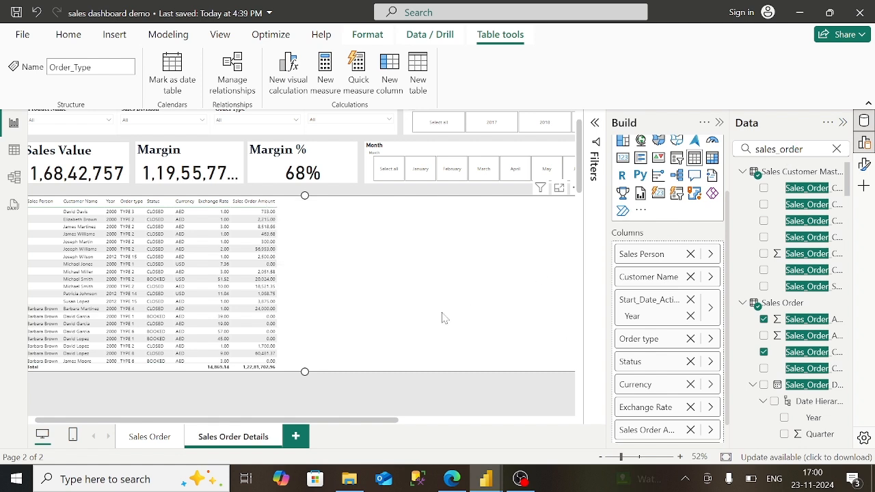
- Search 'esti', add Estimated_Cost as a column, and compare with the published report
{"action": "left_click", "coordinate": [801, 149]}
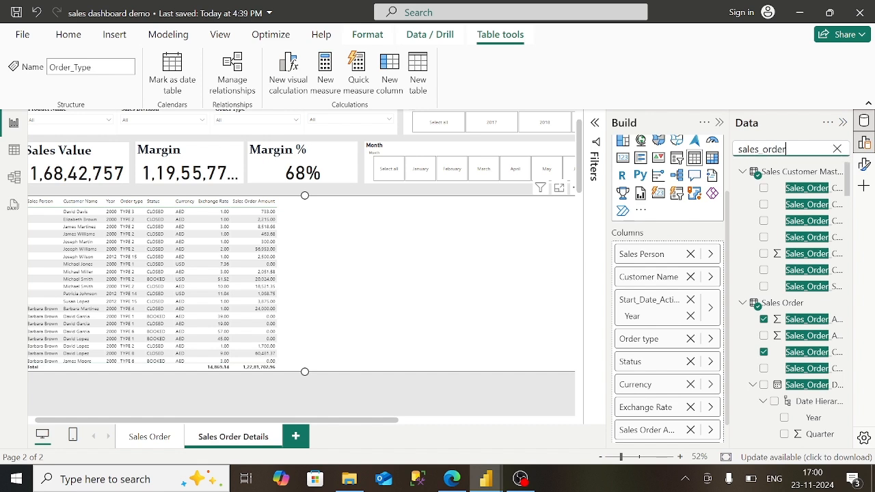
{"action": "key", "text": "BackSpace"}
{"action": "key", "text": "BackSpace"}
{"action": "key", "text": "BackSpace"}
{"action": "key", "text": "BackSpace"}
{"action": "key", "text": "BackSpace"}
{"action": "key", "text": "BackSpace"}
{"action": "key", "text": "BackSpace"}
{"action": "key", "text": "BackSpace"}
{"action": "key", "text": "BackSpace"}
{"action": "key", "text": "BackSpace"}
{"action": "key", "text": "BackSpace"}
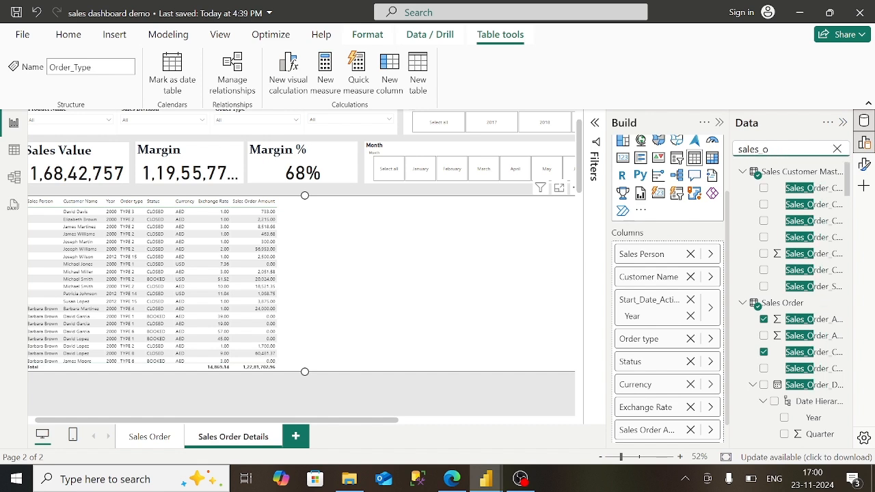
{"action": "type", "text": "esti"}
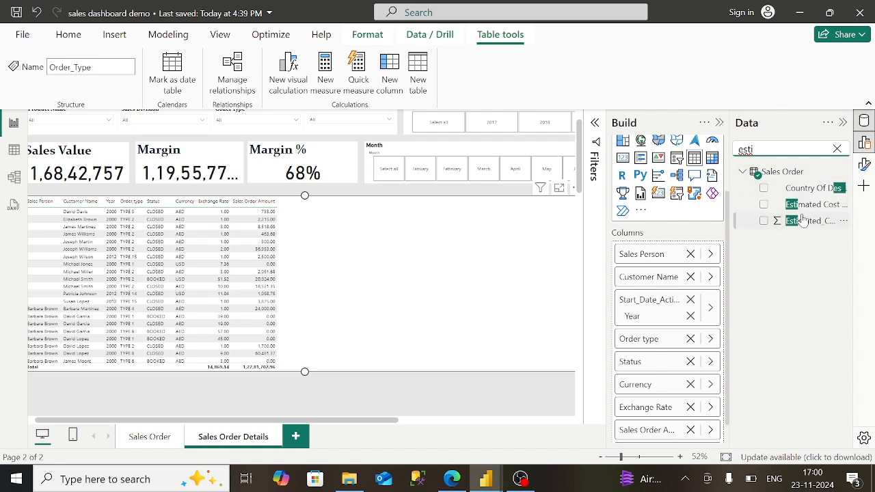
{"action": "left_click_drag", "start_coordinate": [796, 221], "coordinate": [667, 443]}
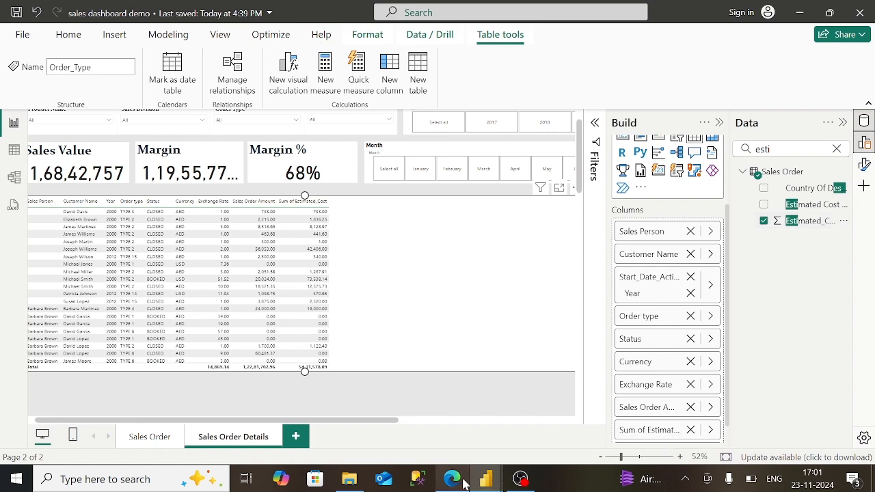
{"action": "left_click", "coordinate": [462, 484]}
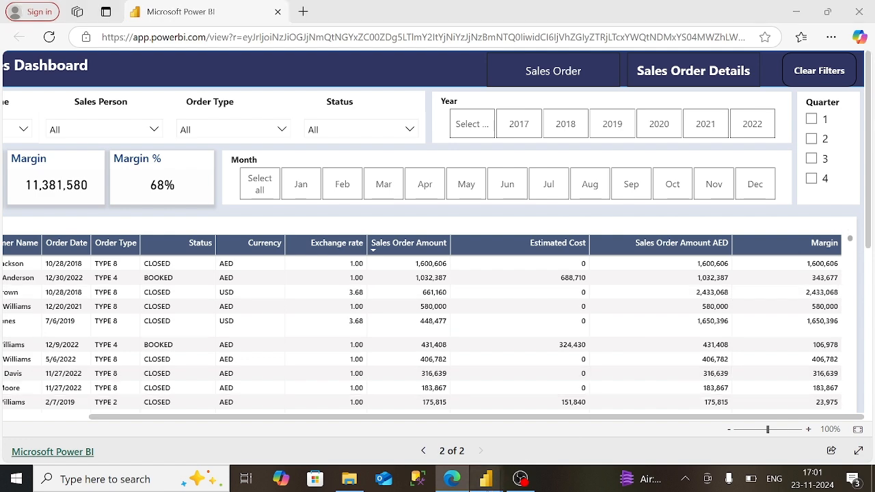
{"action": "mouse_move", "coordinate": [486, 479]}
{"action": "left_click", "coordinate": [556, 445]}
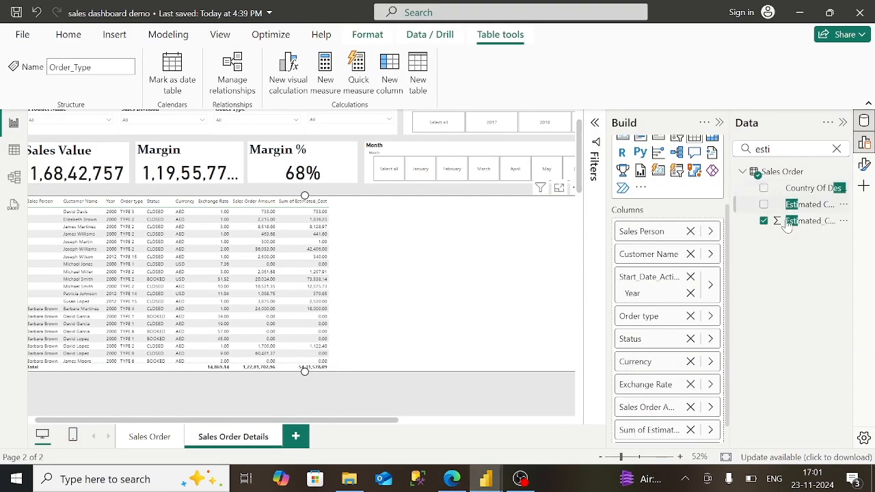
- Swap the summed estimated cost for the unsummarised Estimated Cost column, then search 'sales_order'
{"action": "left_click", "coordinate": [764, 221]}
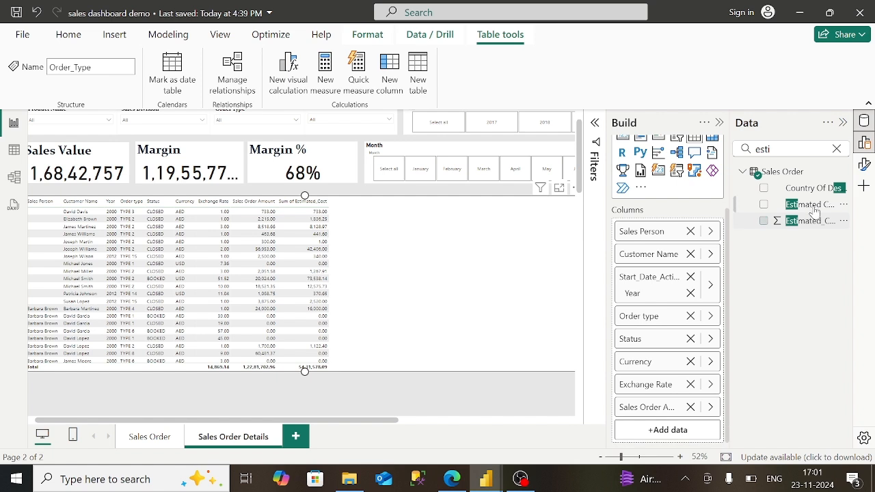
{"action": "left_click_drag", "start_coordinate": [816, 211], "coordinate": [693, 435]}
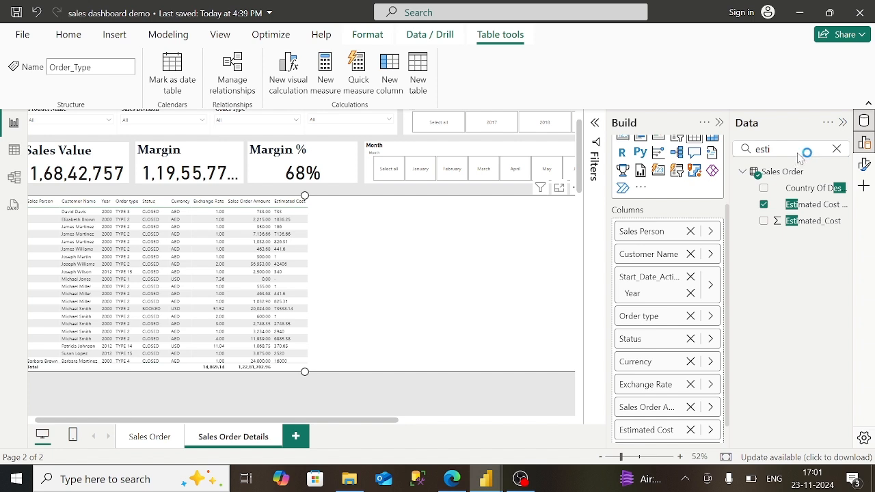
{"action": "left_click", "coordinate": [838, 149]}
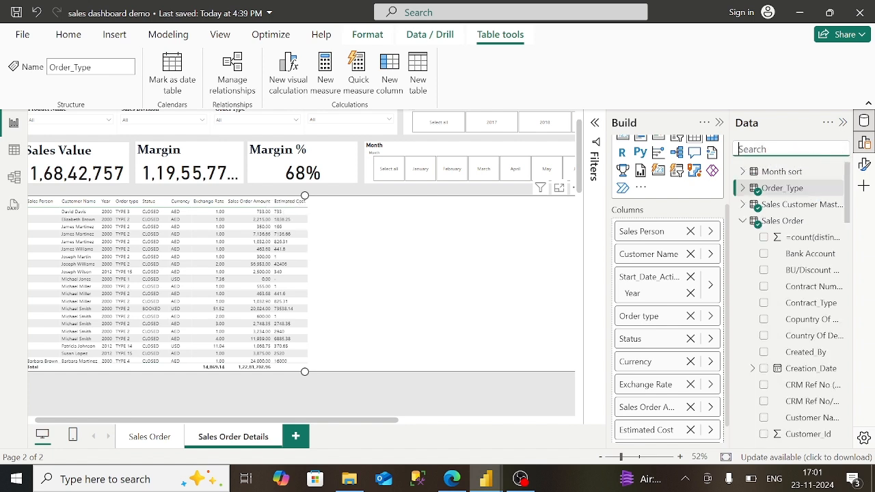
{"action": "type", "text": "sales"}
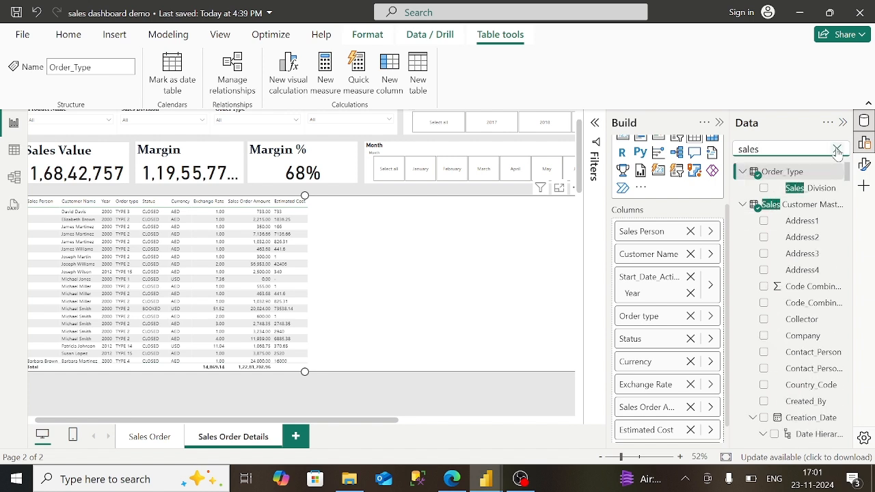
{"action": "type", "text": "_order"}
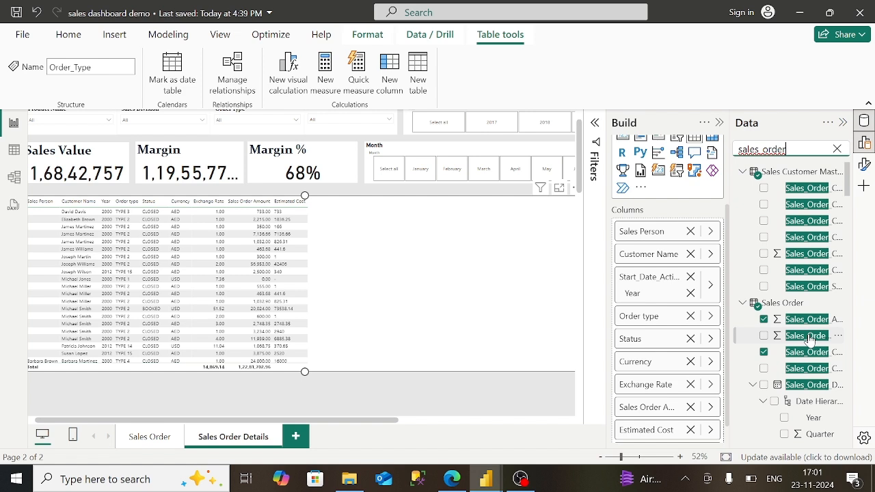
- Add Sales_Order_Amount_AED as a column named Sales Order Amount AED
{"action": "left_click_drag", "start_coordinate": [810, 340], "coordinate": [690, 448]}
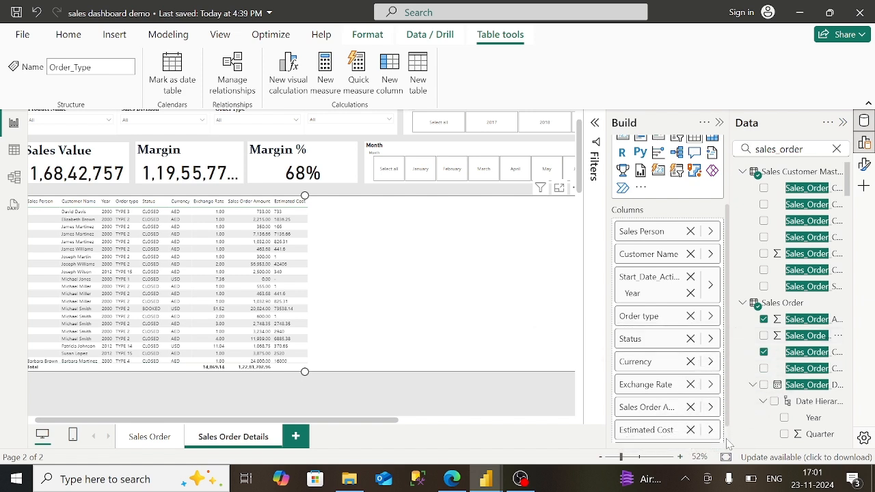
{"action": "scroll", "coordinate": [729, 443], "scroll_direction": "down", "scroll_amount": 1}
{"action": "left_click_drag", "start_coordinate": [806, 336], "coordinate": [651, 435]}
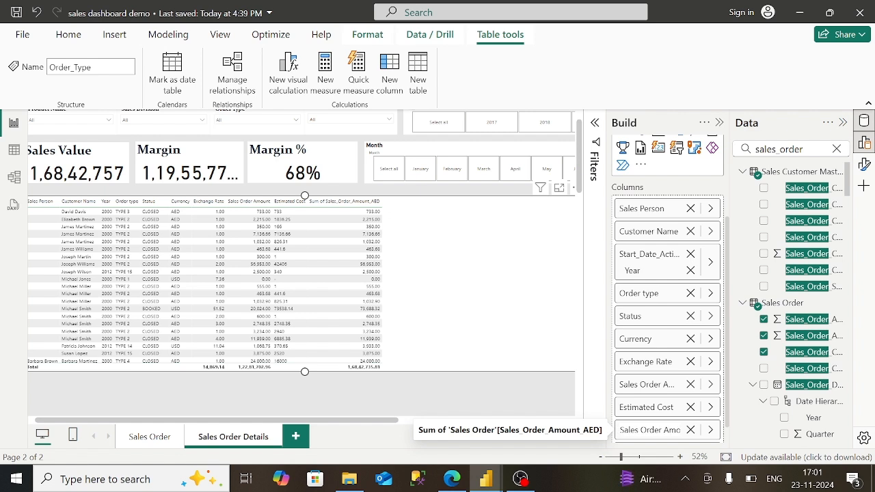
{"action": "key", "text": "Return"}
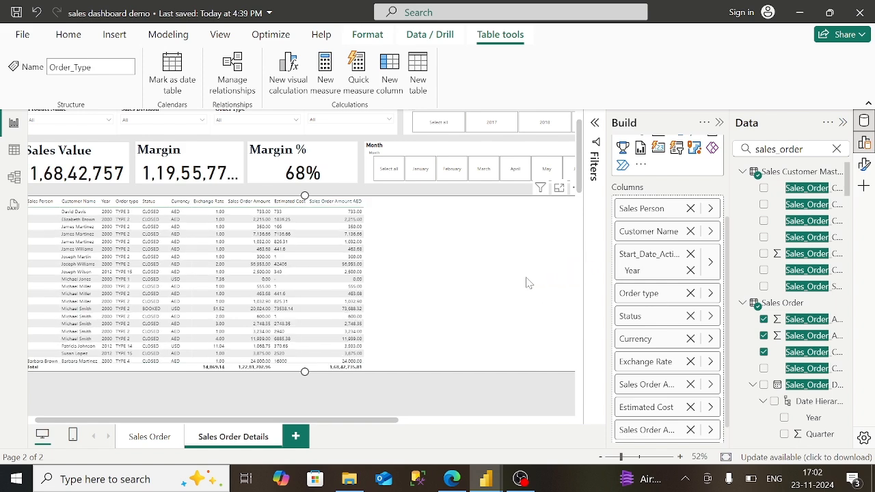
- Compare with the published report in Edge, then return to the demo file
{"action": "left_click", "coordinate": [452, 478]}
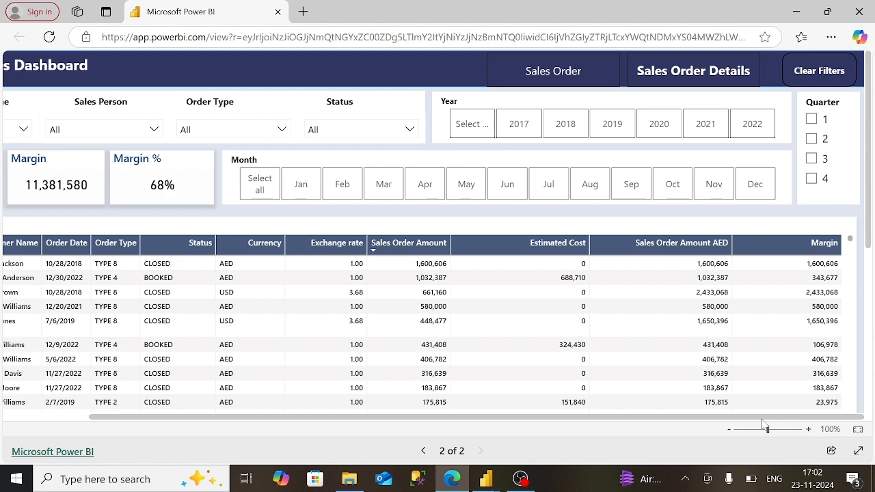
{"action": "mouse_move", "coordinate": [486, 478]}
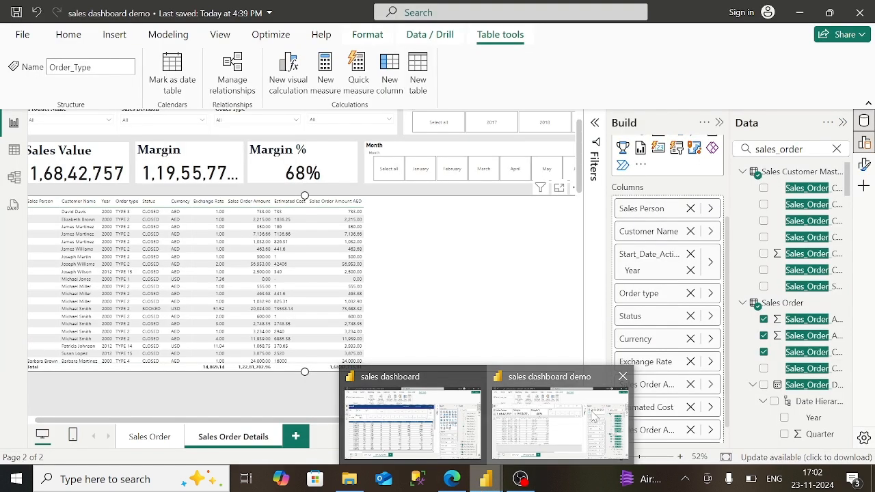
{"action": "left_click", "coordinate": [618, 407]}
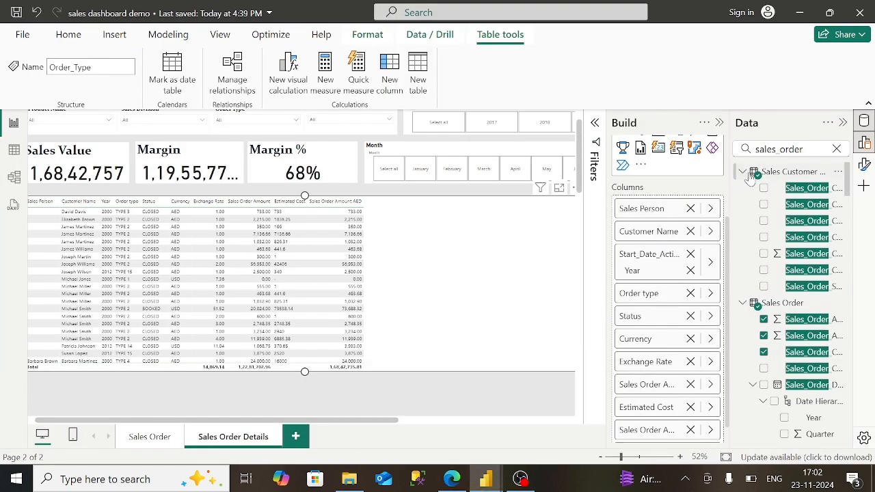
- Search 'margi', add the Margin field as a column, and strip 'Sum of' from its name
{"action": "left_click", "coordinate": [836, 152]}
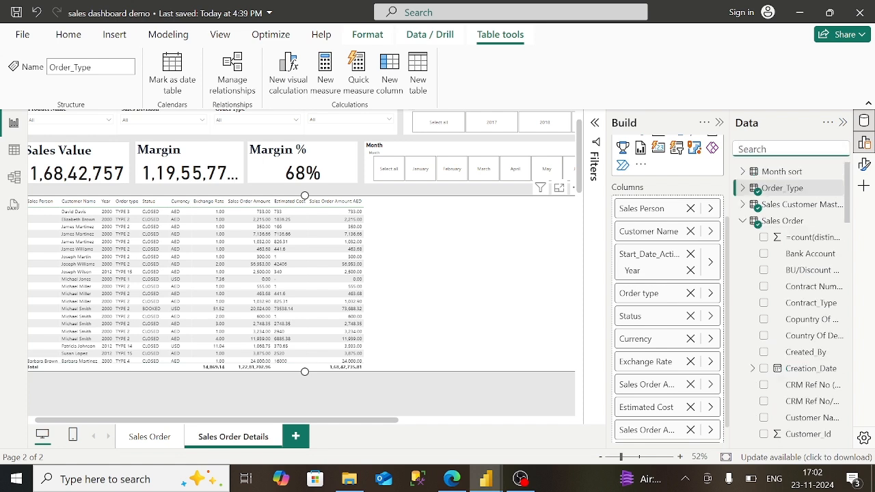
{"action": "type", "text": "margi"}
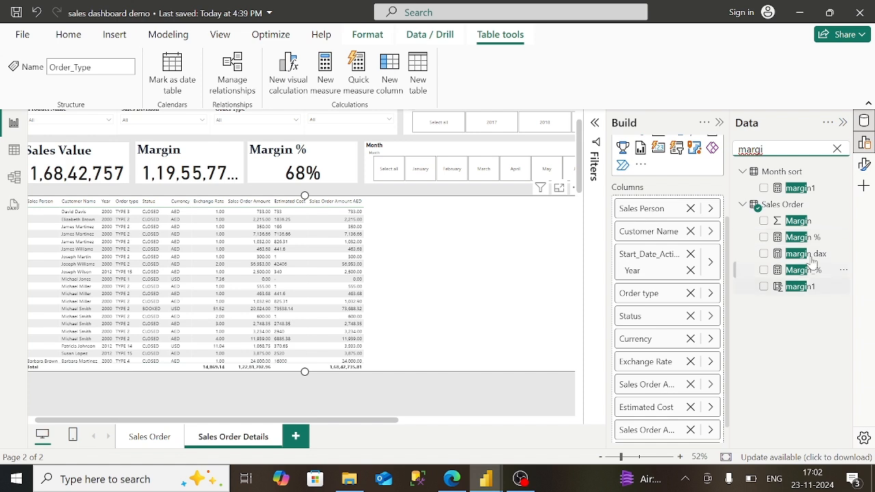
{"action": "left_click_drag", "start_coordinate": [823, 227], "coordinate": [696, 450]}
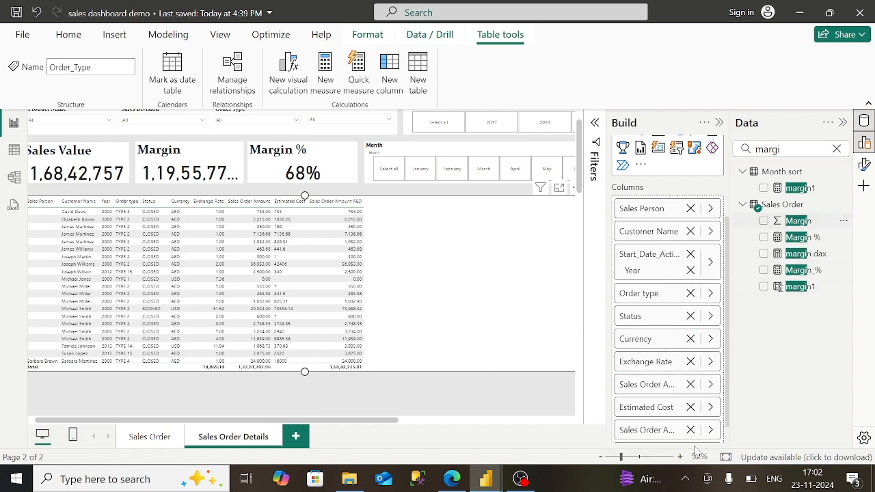
{"action": "scroll", "coordinate": [728, 444], "scroll_direction": "down", "scroll_amount": 1}
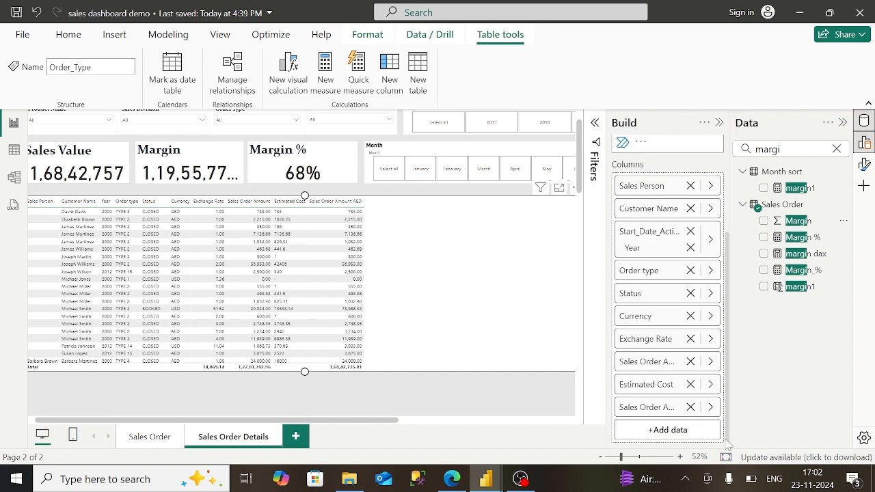
{"action": "left_click_drag", "start_coordinate": [792, 221], "coordinate": [669, 432]}
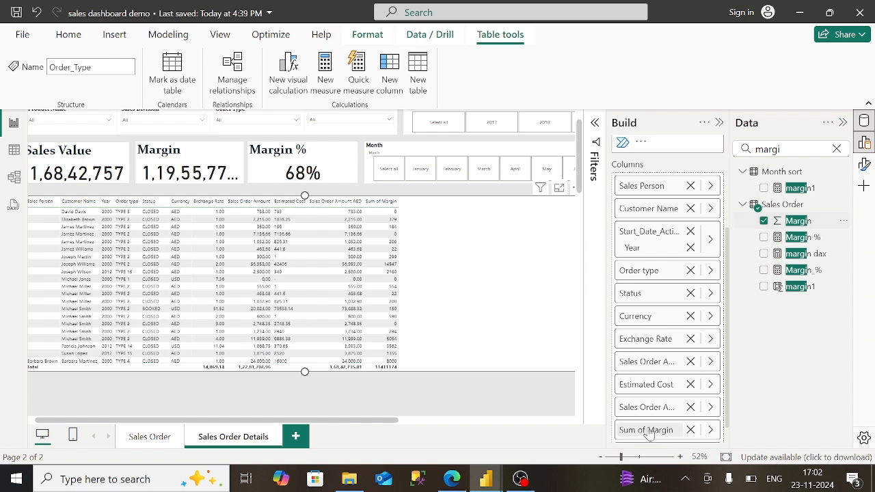
{"action": "double_click", "coordinate": [658, 435]}
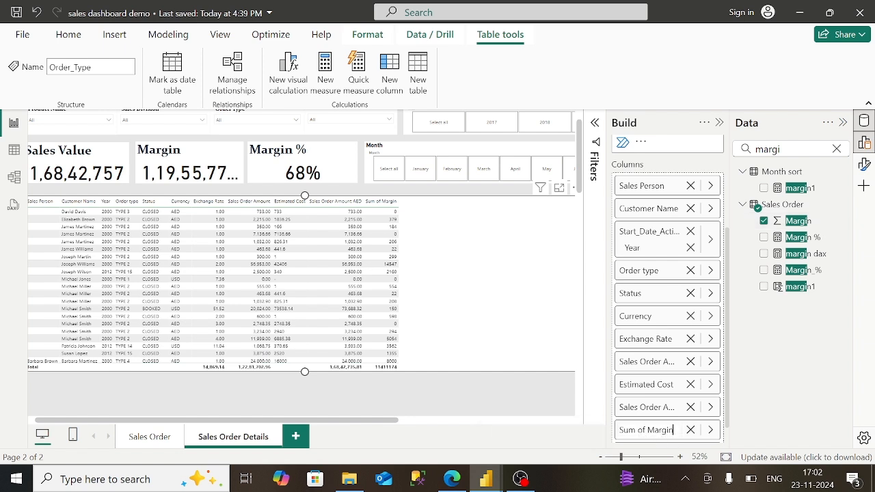
{"action": "key", "text": "BackSpace"}
{"action": "key", "text": "BackSpace"}
{"action": "key", "text": "BackSpace"}
{"action": "key", "text": "BackSpace"}
{"action": "key", "text": "BackSpace"}
{"action": "key", "text": "BackSpace"}
{"action": "key", "text": "BackSpace"}
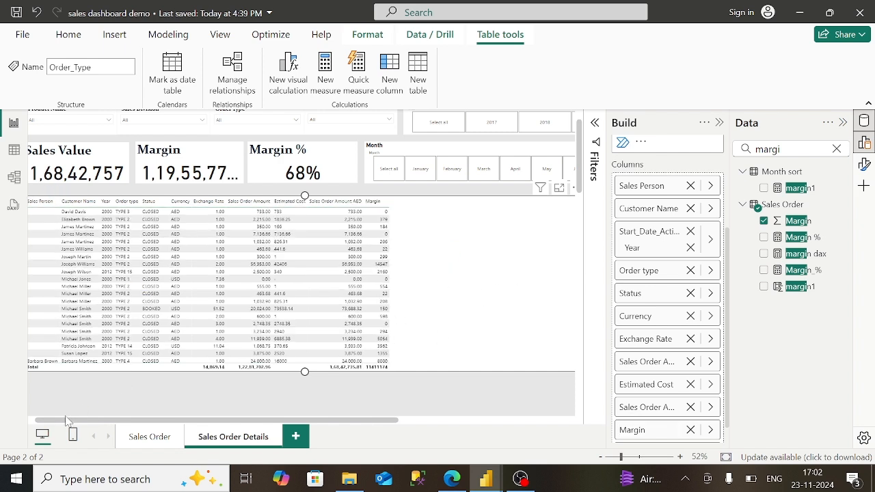
- Widen the Sales Person, Customer Name, Year and Status columns so headers and years fit
{"action": "left_click_drag", "start_coordinate": [38, 424], "coordinate": [23, 422]}
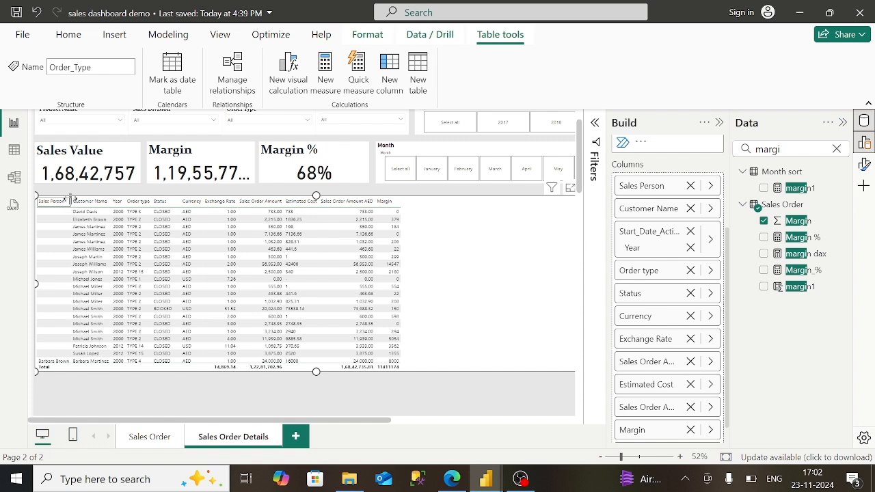
{"action": "left_click_drag", "start_coordinate": [71, 202], "coordinate": [101, 201]}
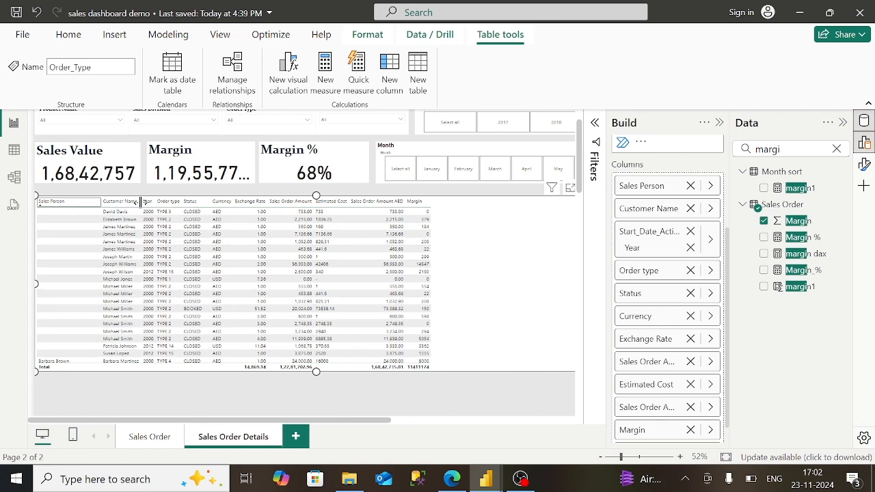
{"action": "left_click_drag", "start_coordinate": [141, 201], "coordinate": [177, 201]}
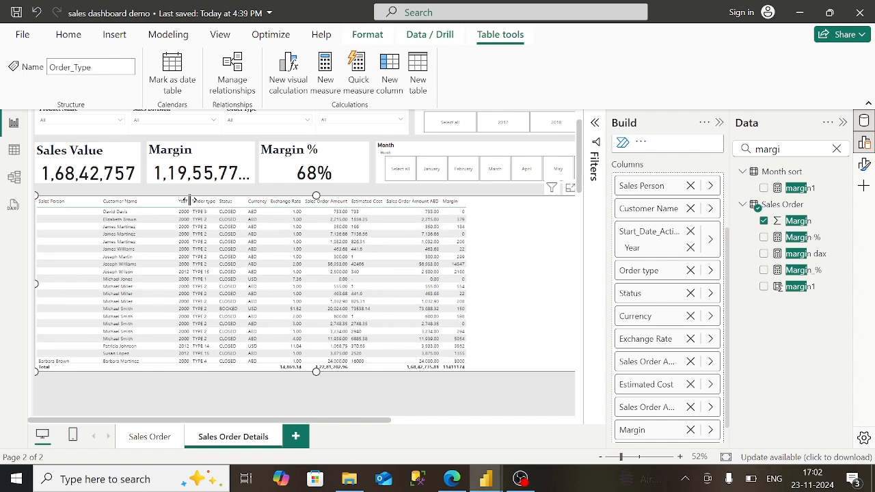
{"action": "left_click_drag", "start_coordinate": [213, 205], "coordinate": [190, 210]}
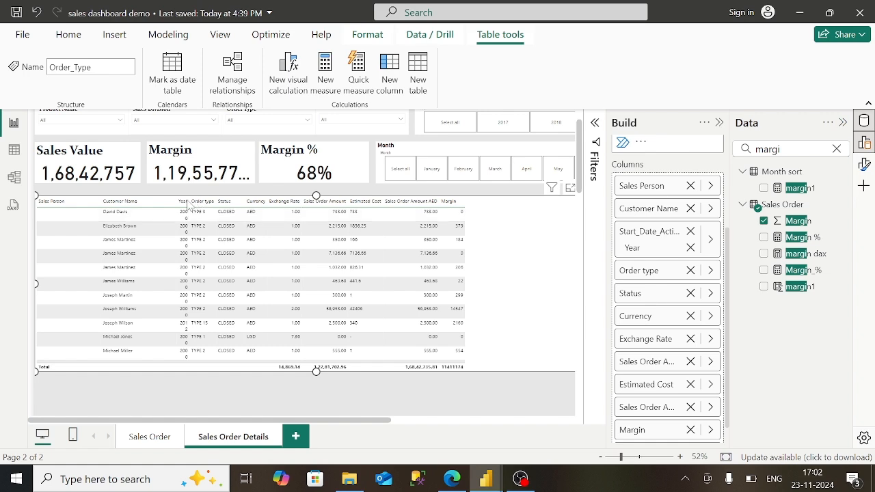
{"action": "left_click_drag", "start_coordinate": [189, 201], "coordinate": [271, 201]}
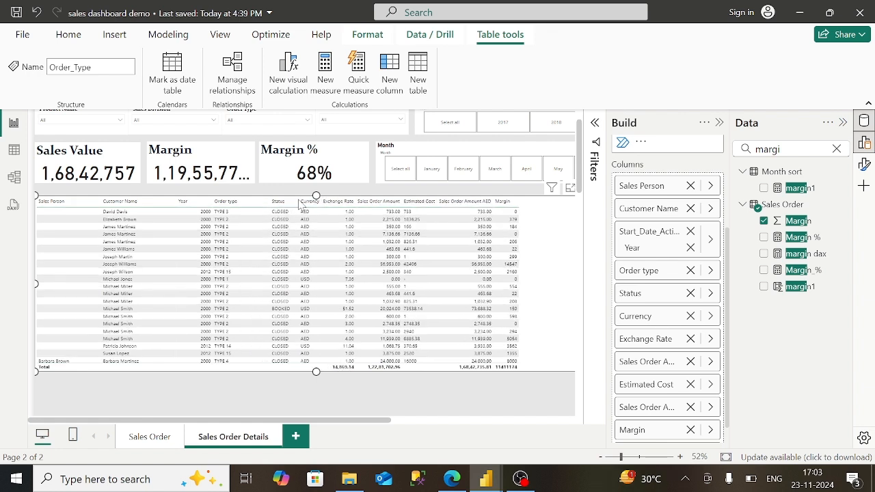
{"action": "left_click_drag", "start_coordinate": [332, 205], "coordinate": [398, 201]}
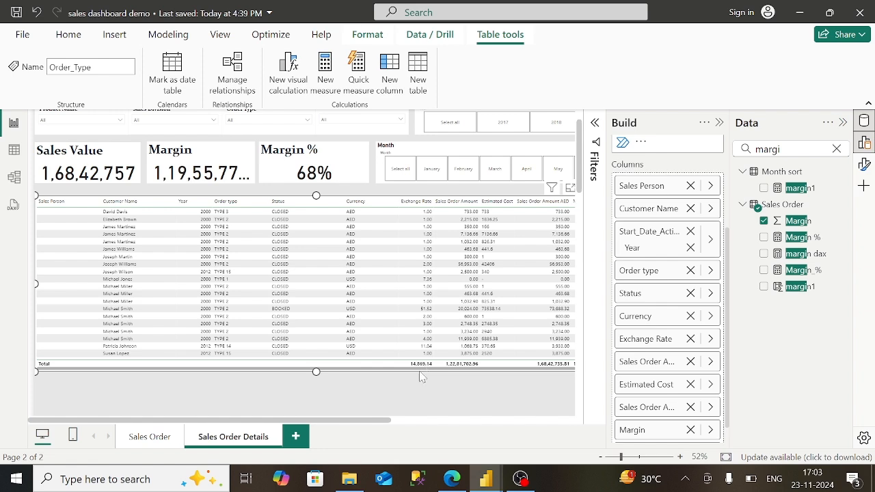
- Stretch the table, widen the Exchange Rate, amount and Margin columns, and sort by Margin descending
{"action": "left_click", "coordinate": [405, 419]}
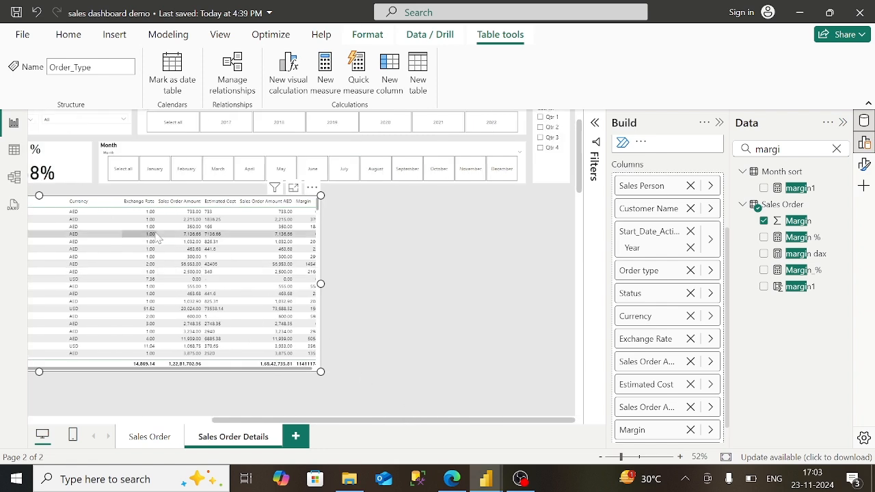
{"action": "left_click_drag", "start_coordinate": [171, 205], "coordinate": [261, 203]}
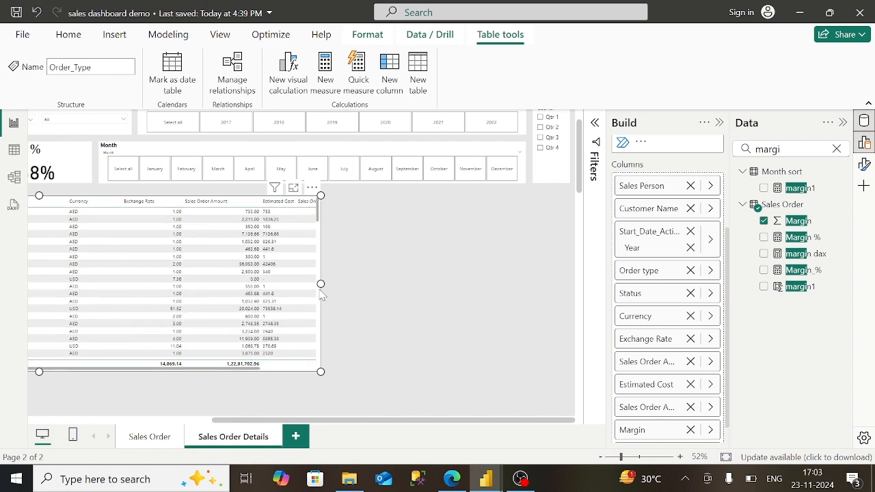
{"action": "left_click_drag", "start_coordinate": [320, 283], "coordinate": [547, 286]}
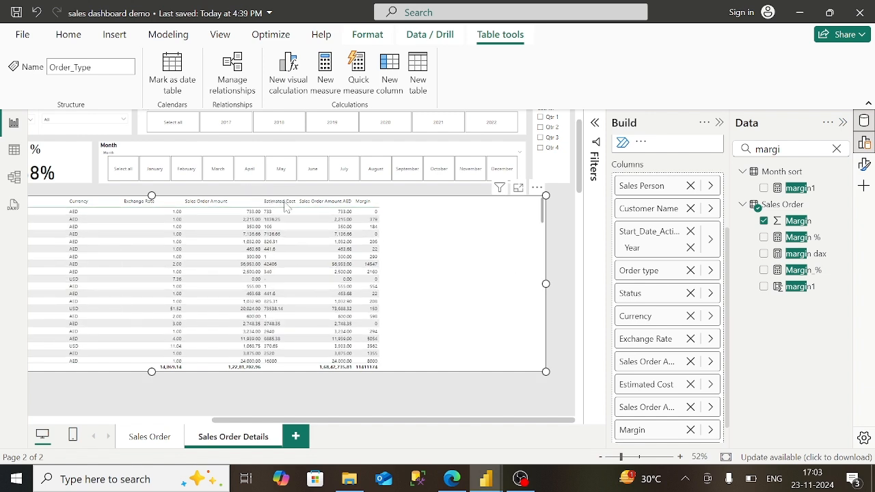
{"action": "left_click_drag", "start_coordinate": [282, 206], "coordinate": [283, 200]}
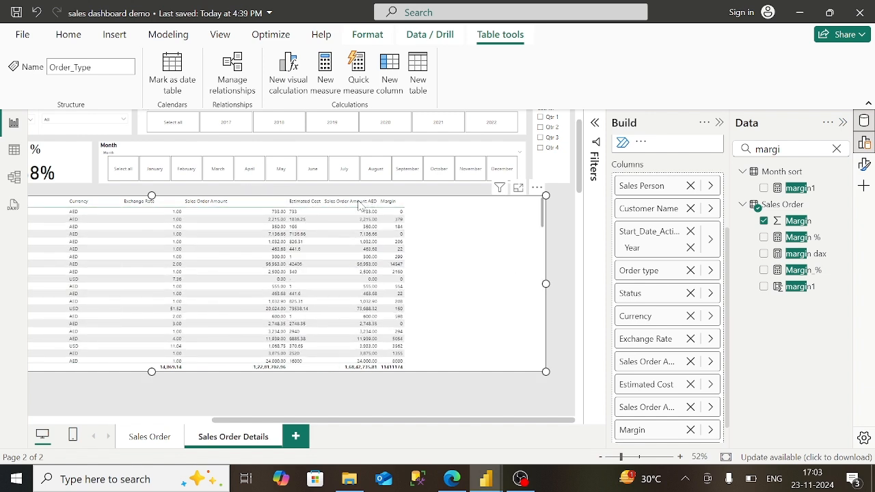
{"action": "left_click_drag", "start_coordinate": [378, 201], "coordinate": [413, 202]}
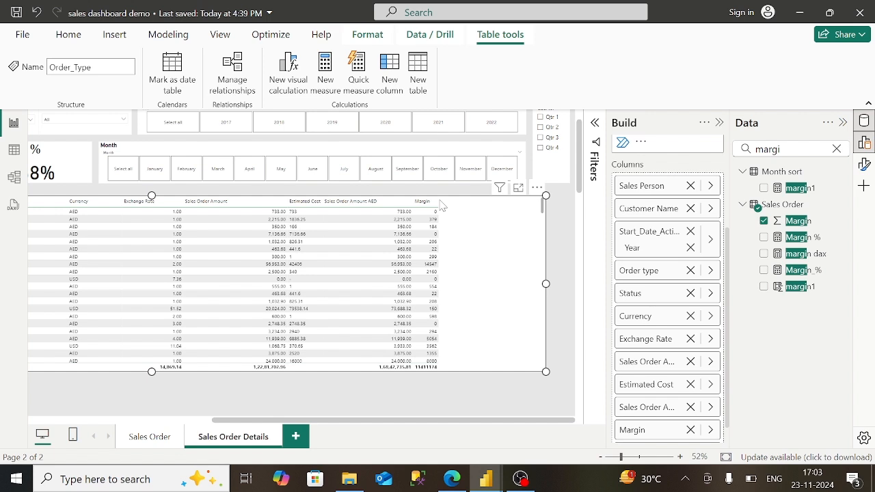
{"action": "left_click_drag", "start_coordinate": [437, 201], "coordinate": [538, 205]}
{"action": "left_click", "coordinate": [519, 201]}
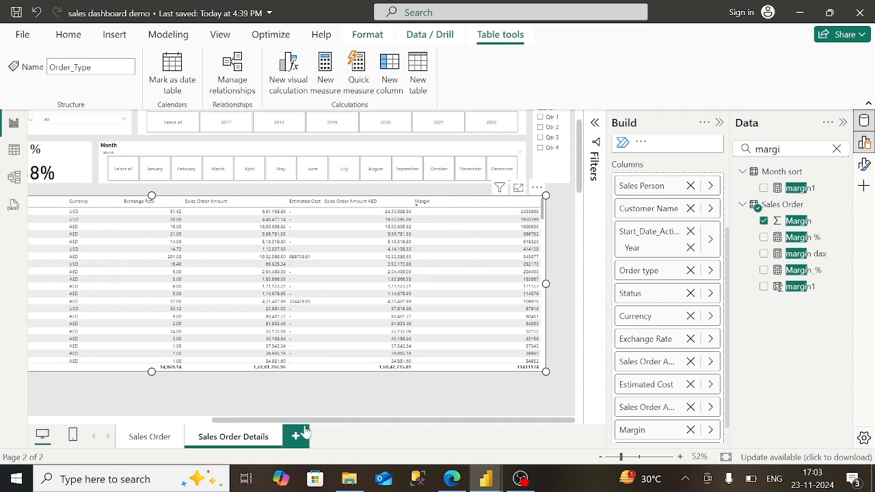
{"action": "left_click_drag", "start_coordinate": [308, 420], "coordinate": [122, 418]}
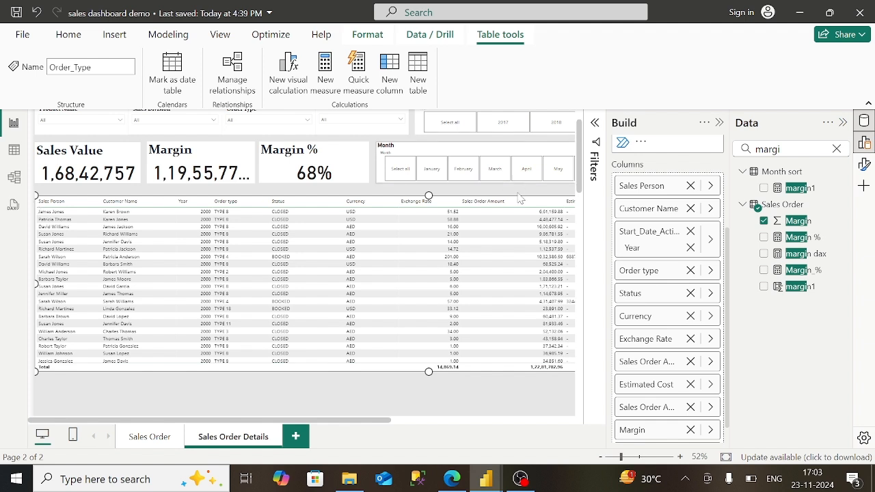
- Open the table's format options, review the published Sales Order Details table in Edge, then return
{"action": "left_click", "coordinate": [865, 164]}
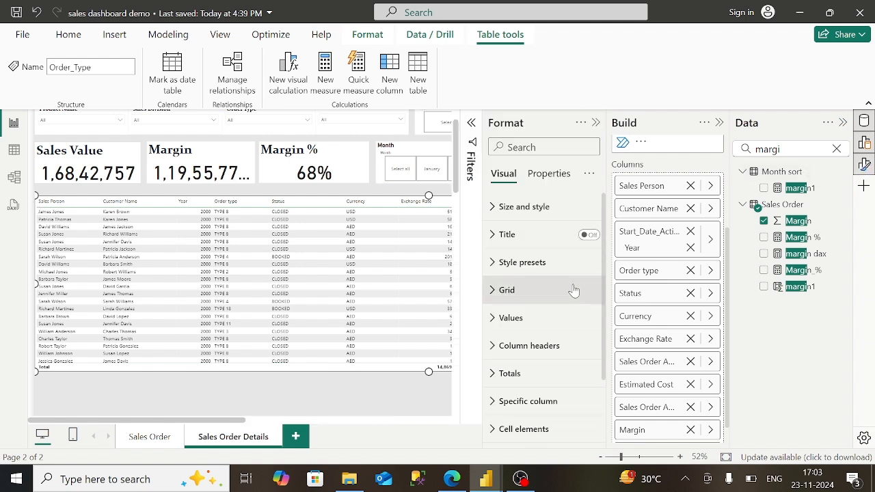
{"action": "left_click", "coordinate": [451, 479]}
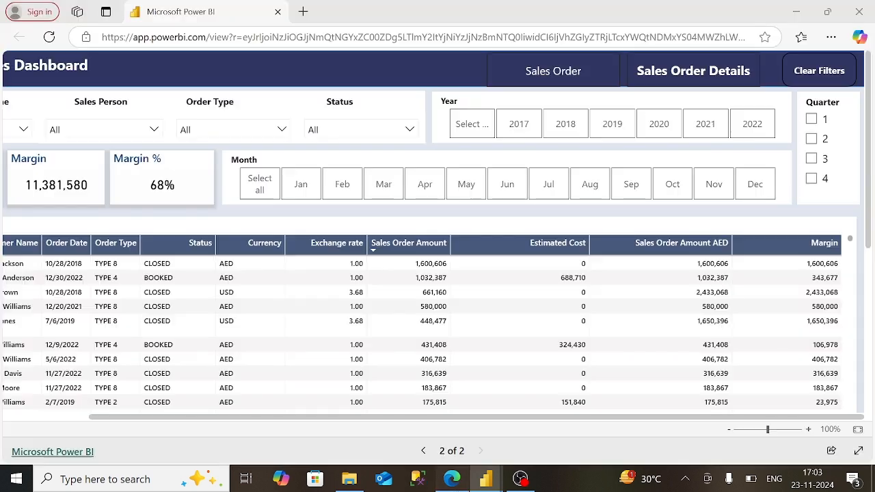
{"action": "left_click", "coordinate": [76, 421]}
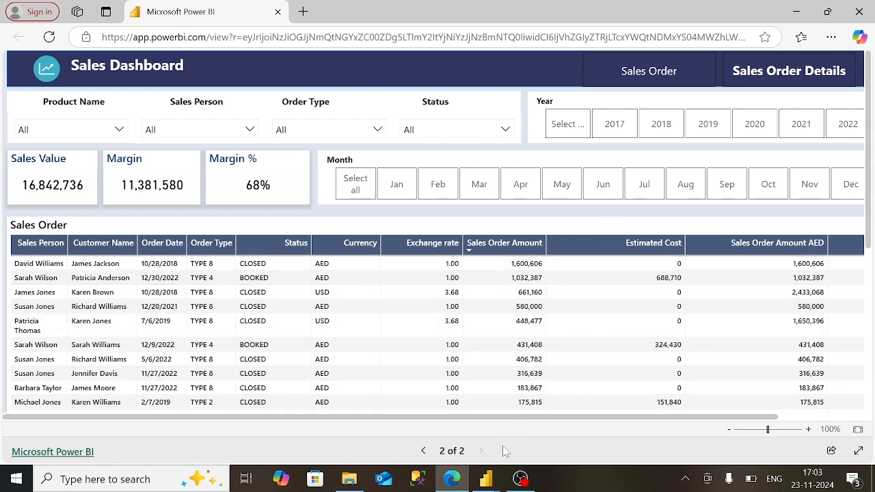
{"action": "mouse_move", "coordinate": [491, 483]}
{"action": "left_click", "coordinate": [547, 420]}
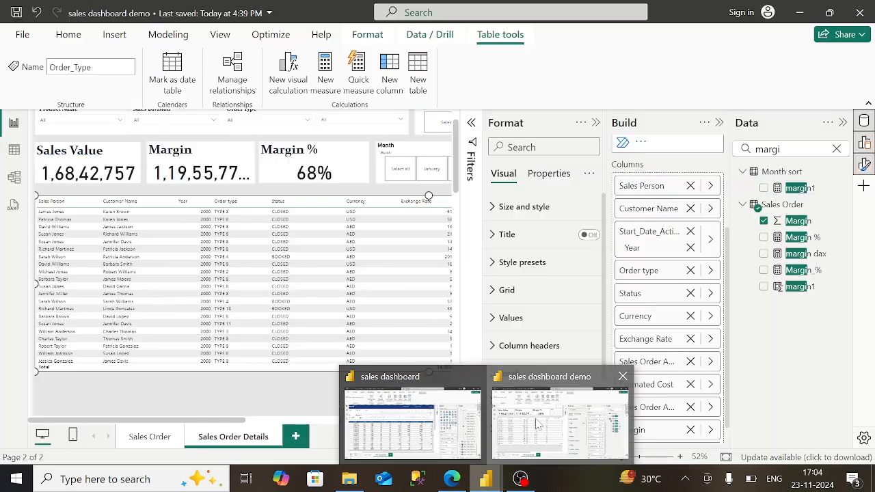
- Turn on a bold 'Sales Order' table title in Constantia, font size raised to 18
{"action": "left_click", "coordinate": [580, 235]}
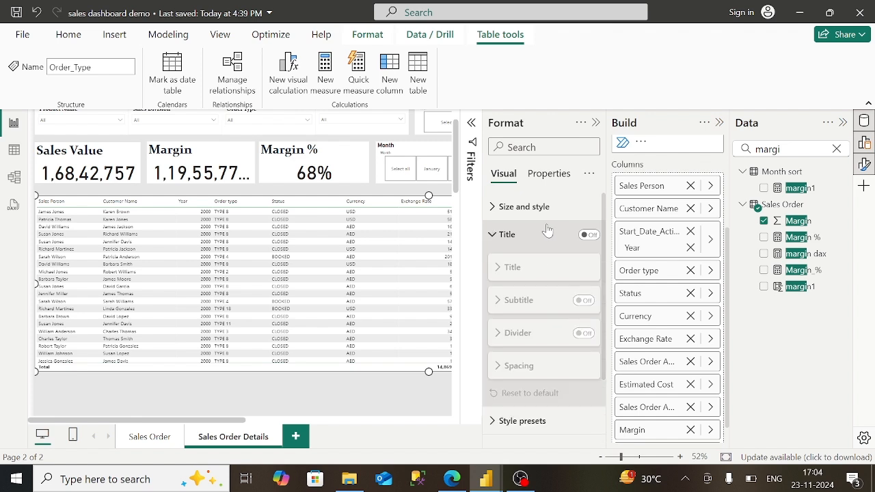
{"action": "left_click", "coordinate": [588, 234]}
{"action": "left_click", "coordinate": [513, 268]}
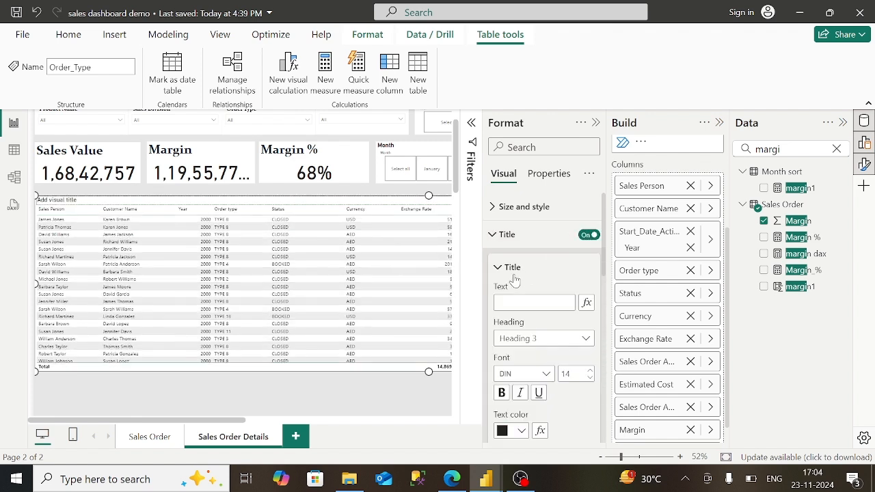
{"action": "left_click", "coordinate": [532, 302]}
{"action": "left_click", "coordinate": [502, 393]}
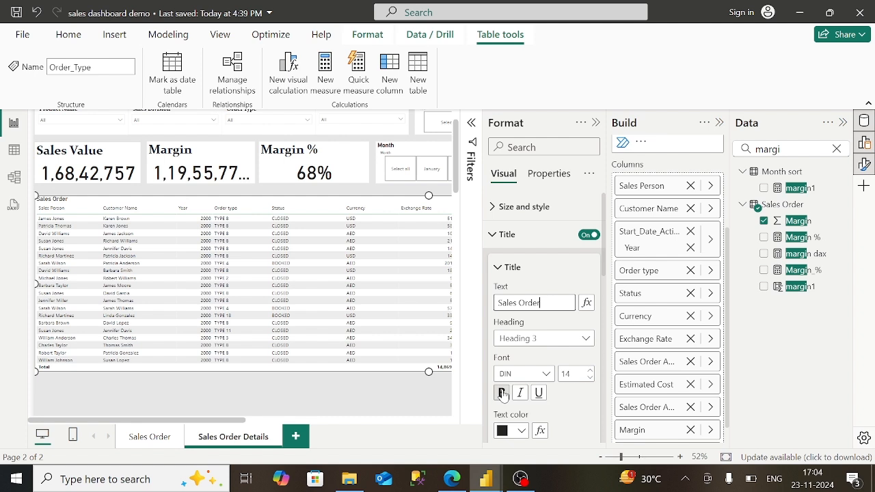
{"action": "left_click", "coordinate": [544, 375]}
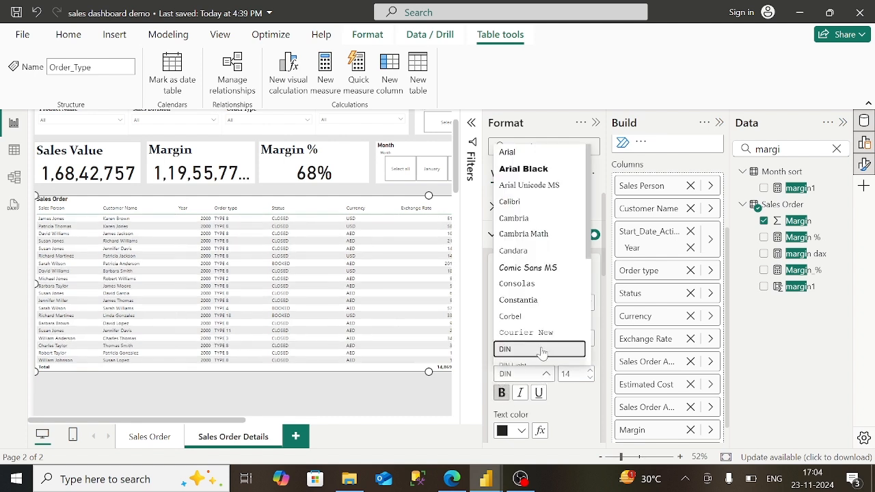
{"action": "left_click", "coordinate": [529, 304]}
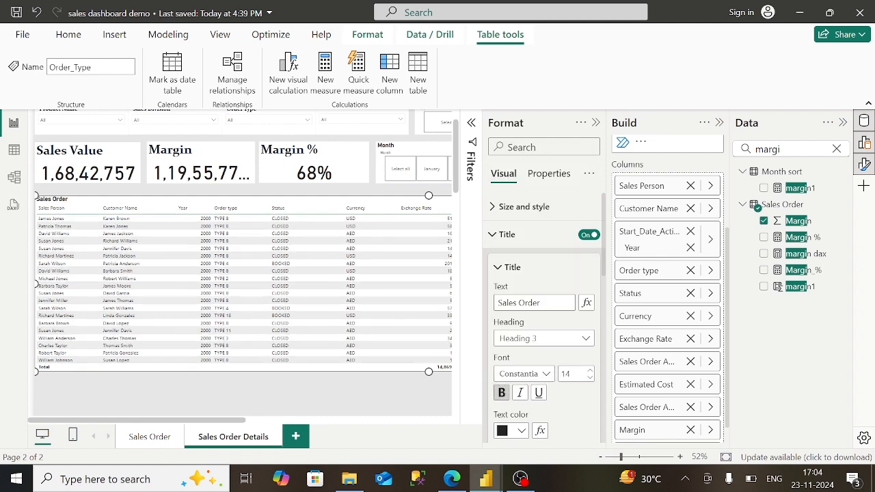
{"action": "left_click", "coordinate": [591, 370]}
{"action": "left_click", "coordinate": [592, 370]}
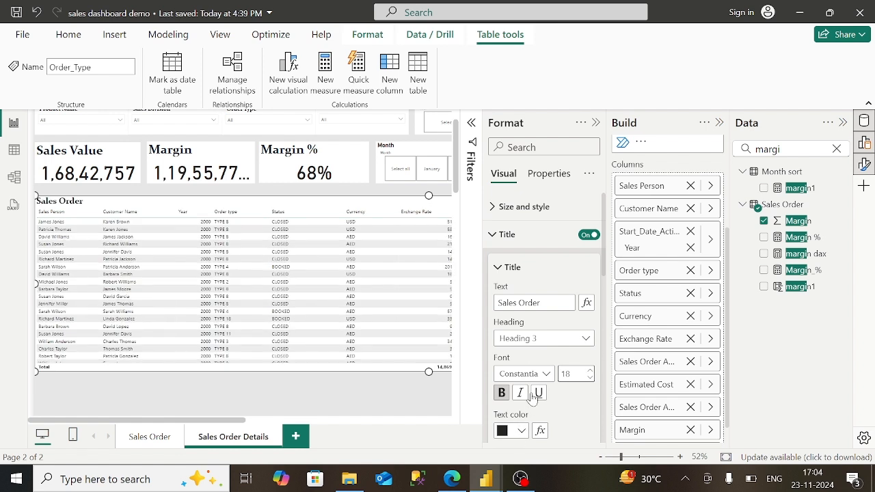
- Give the Sales Order column headers white text on a dark blue #104280 background
{"action": "left_click", "coordinate": [493, 235]}
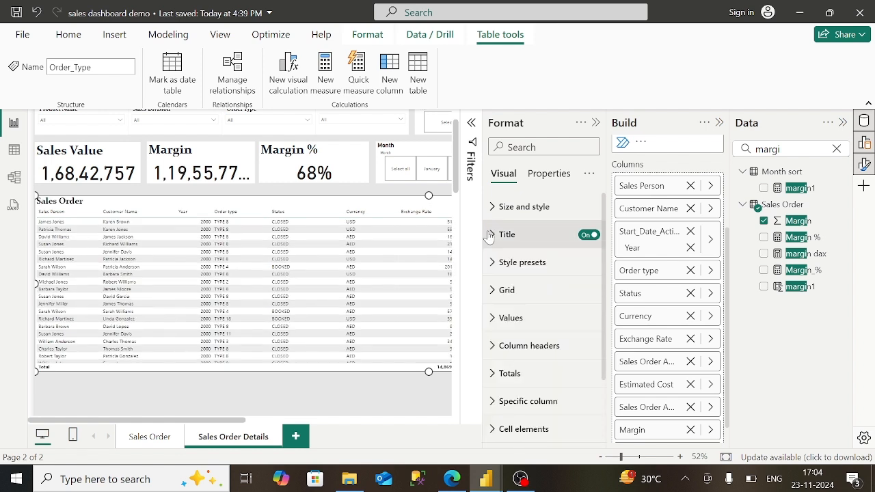
{"action": "left_click", "coordinate": [495, 346]}
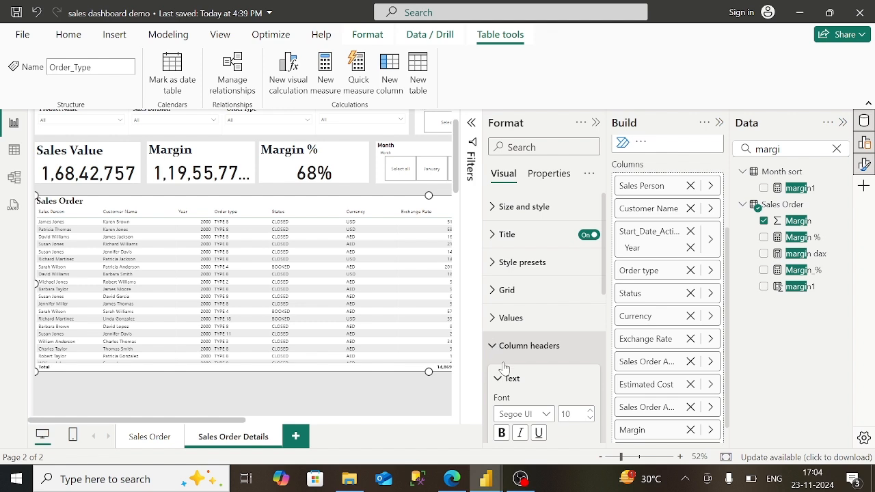
{"action": "scroll", "coordinate": [548, 429], "scroll_direction": "down", "scroll_amount": 2}
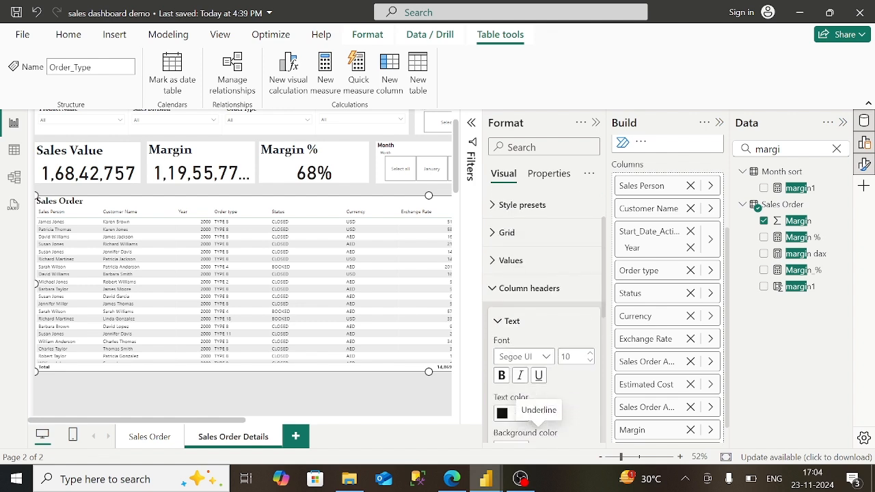
{"action": "left_click", "coordinate": [521, 413]}
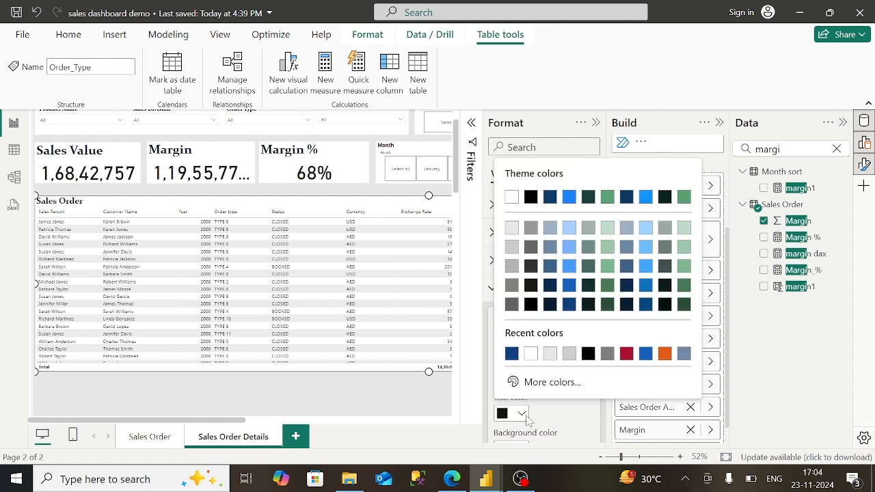
{"action": "left_click", "coordinate": [568, 305]}
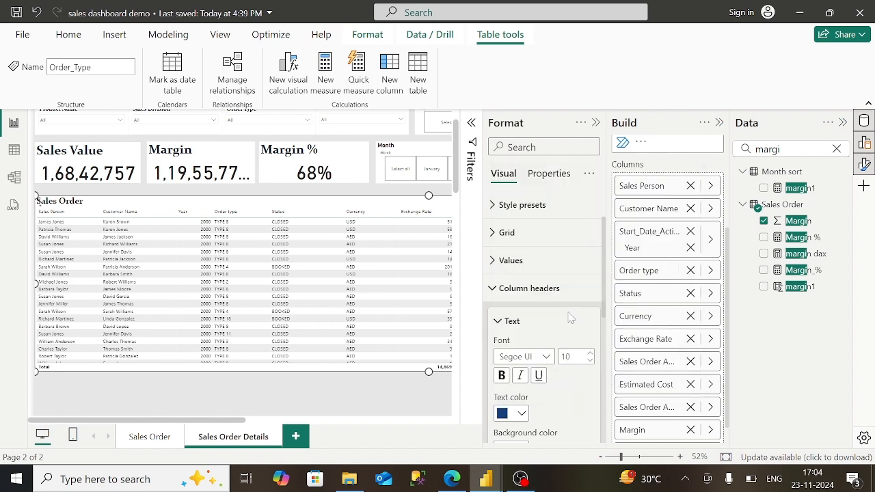
{"action": "scroll", "coordinate": [529, 294], "scroll_direction": "down", "scroll_amount": 6}
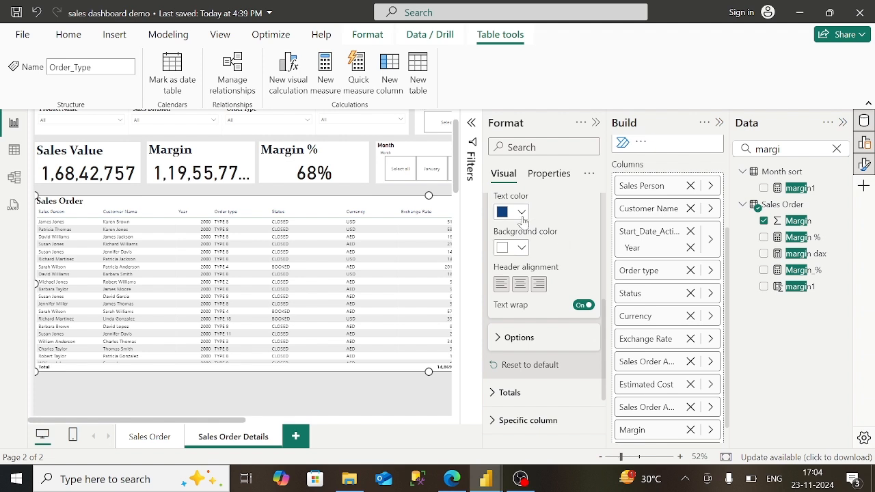
{"action": "left_click", "coordinate": [522, 214]}
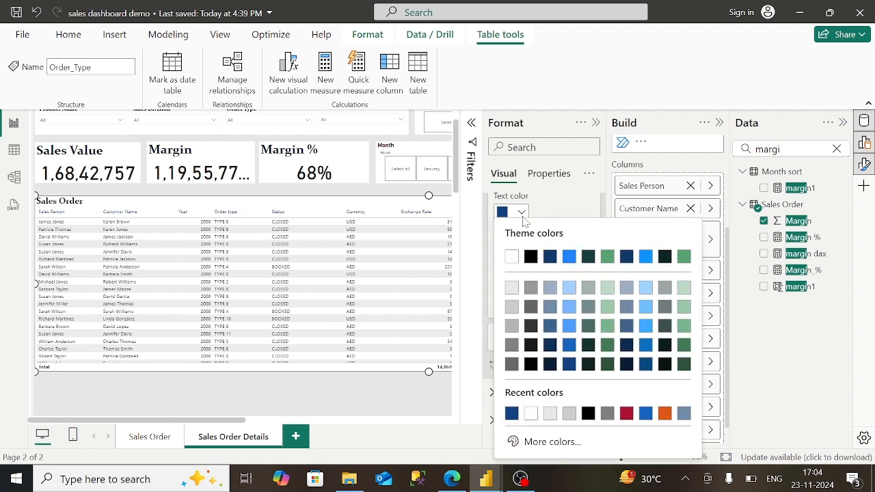
{"action": "left_click", "coordinate": [512, 256]}
{"action": "left_click", "coordinate": [521, 248]}
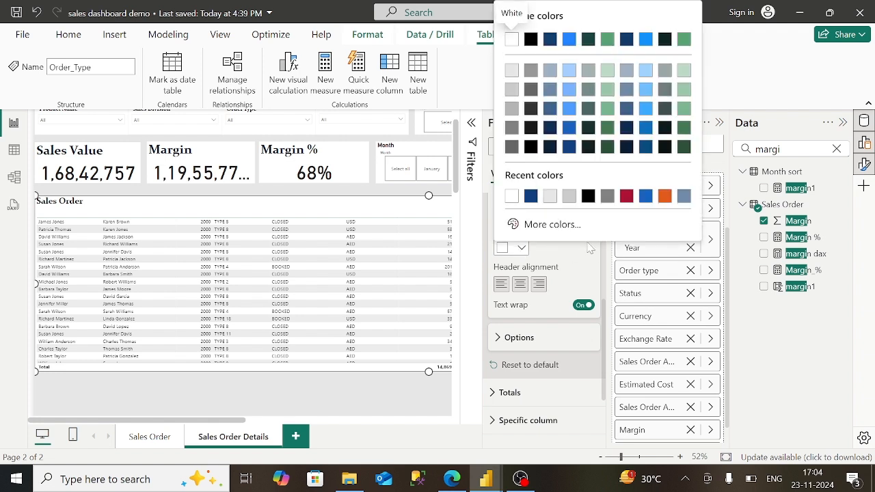
{"action": "left_click", "coordinate": [531, 197]}
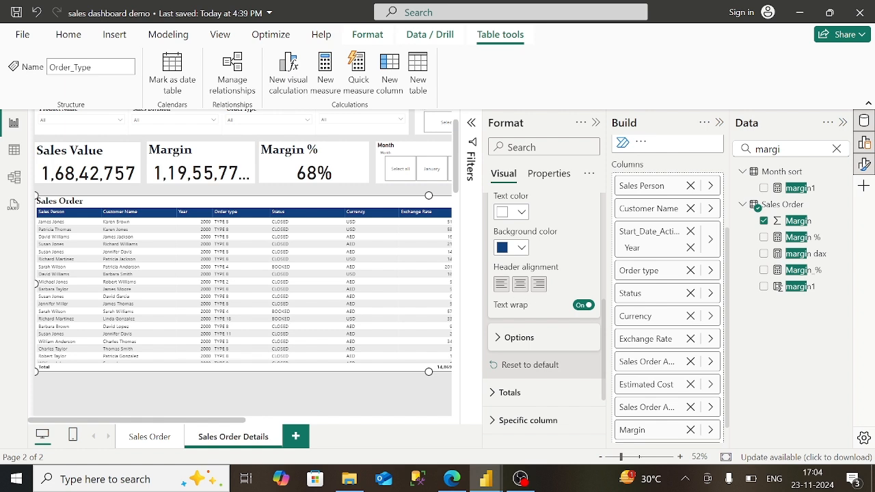
- Make the column header text bold, then collapse the header settings and Format pane
{"action": "scroll", "coordinate": [544, 308], "scroll_direction": "up", "scroll_amount": 2}
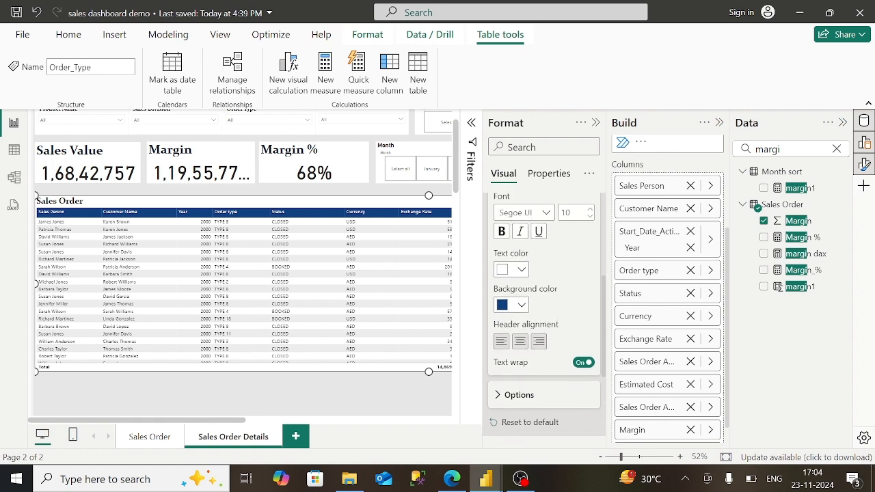
{"action": "left_click", "coordinate": [500, 231]}
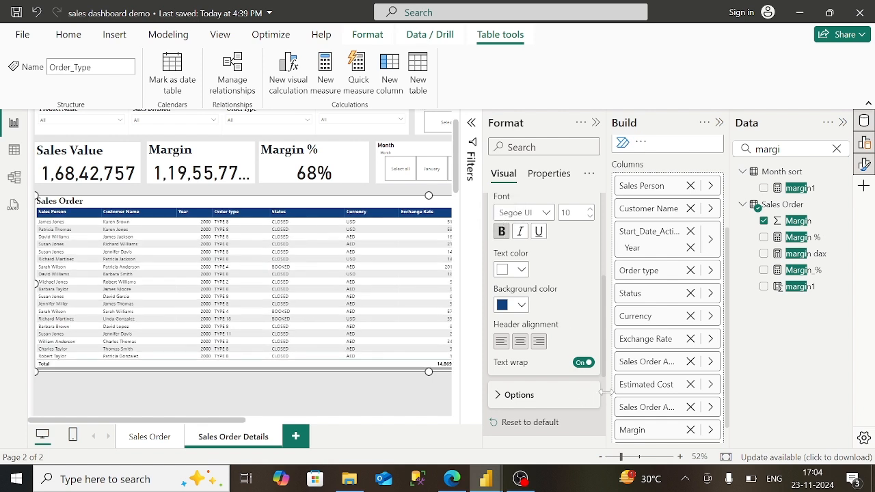
{"action": "scroll", "coordinate": [606, 400], "scroll_direction": "down", "scroll_amount": 5}
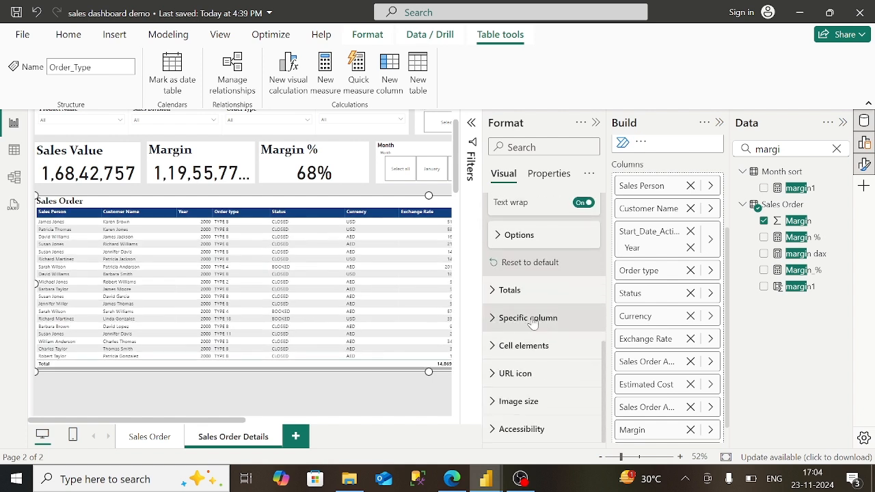
{"action": "left_click", "coordinate": [491, 298]}
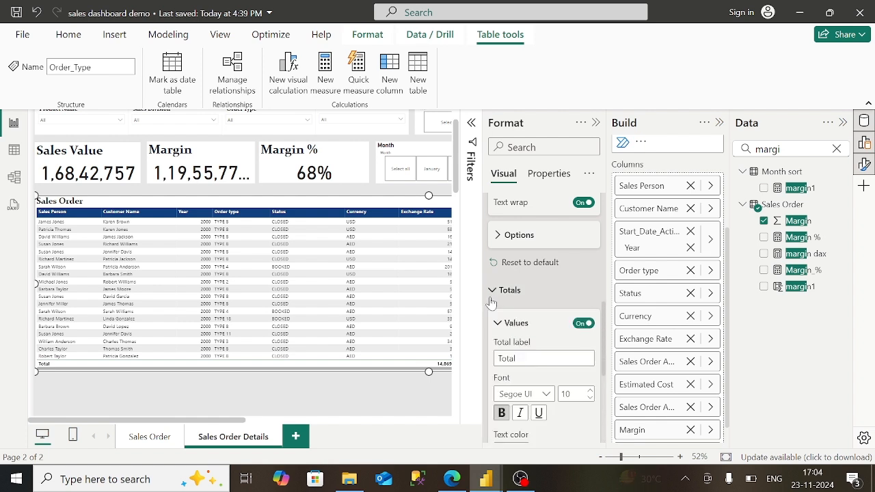
{"action": "left_click", "coordinate": [491, 300]}
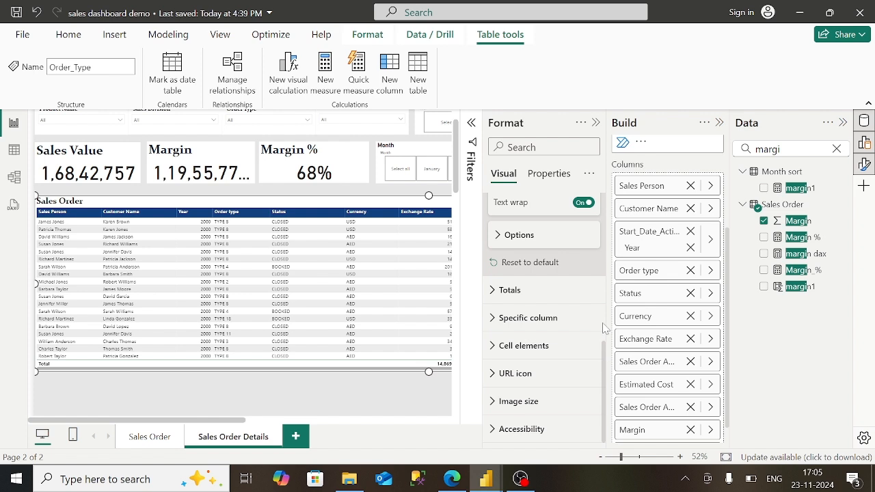
{"action": "scroll", "coordinate": [603, 325], "scroll_direction": "up", "scroll_amount": 3}
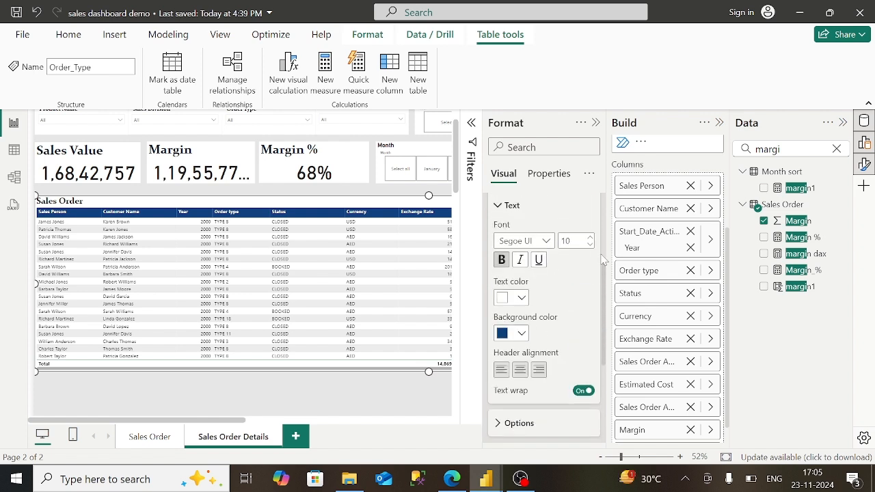
{"action": "scroll", "coordinate": [605, 236], "scroll_direction": "up", "scroll_amount": 3}
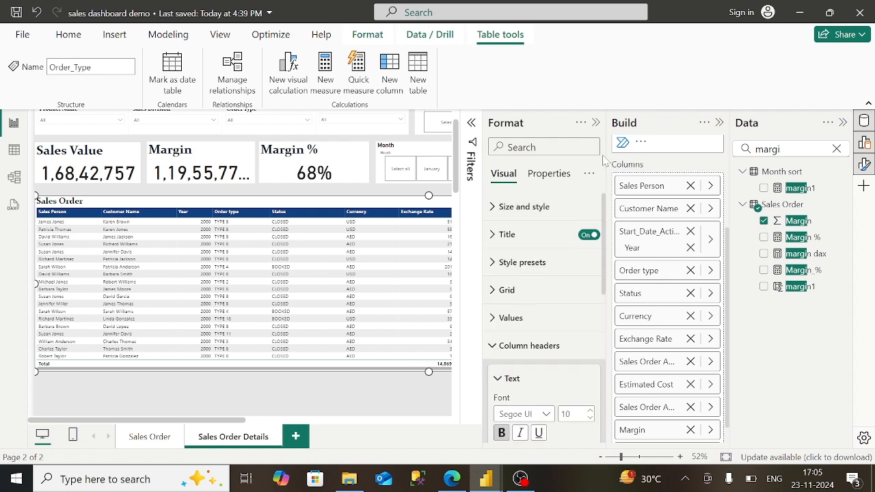
{"action": "left_click", "coordinate": [495, 350]}
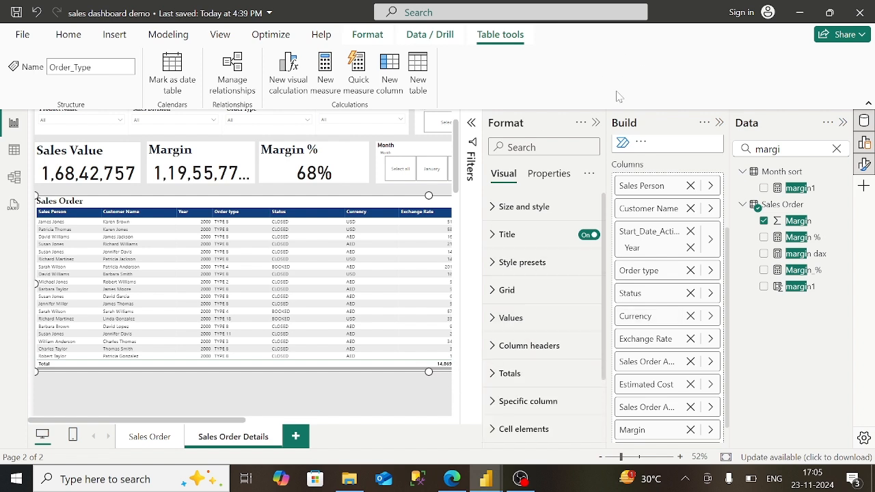
{"action": "left_click", "coordinate": [596, 122]}
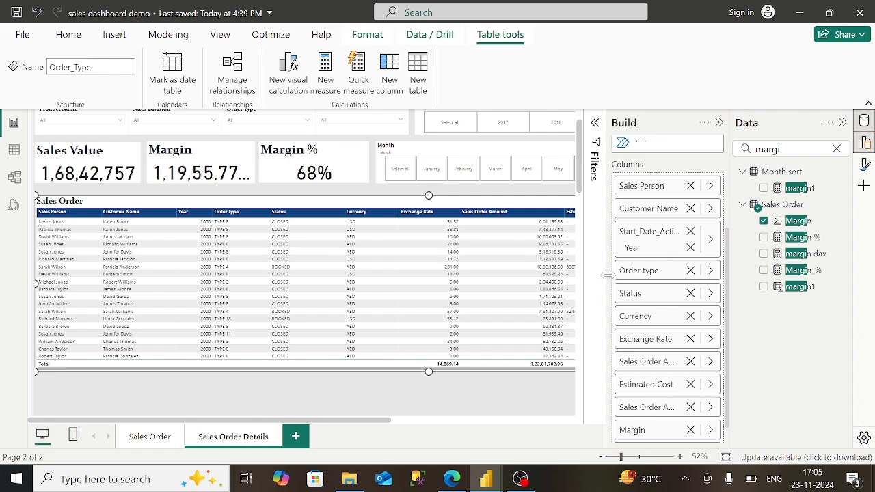
{"action": "left_click", "coordinate": [520, 393]}
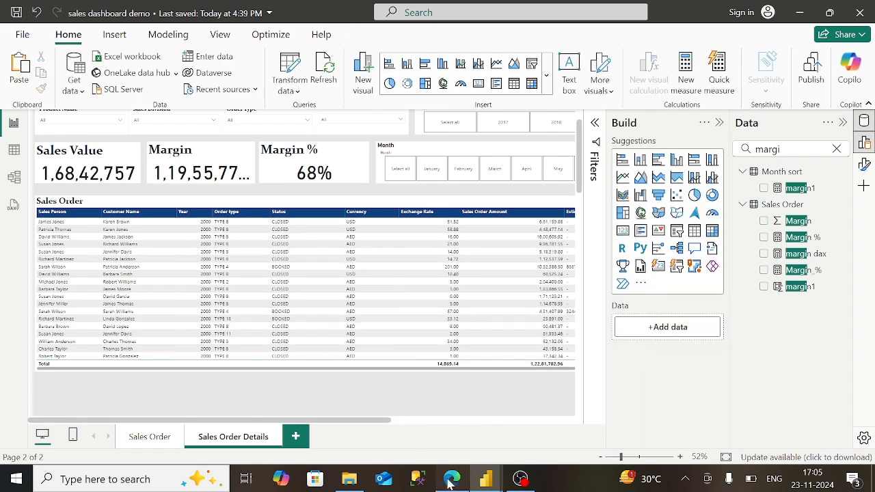
{"action": "left_click", "coordinate": [451, 479]}
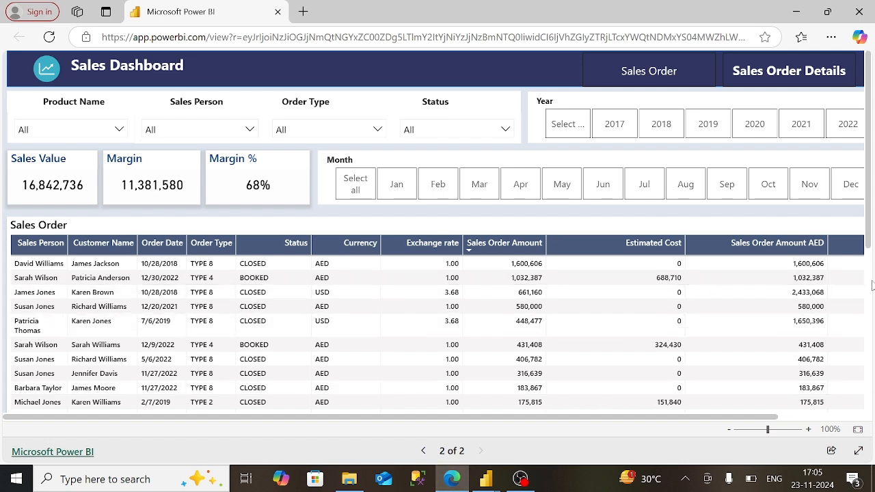
{"action": "scroll", "coordinate": [871, 286], "scroll_direction": "down", "scroll_amount": 5}
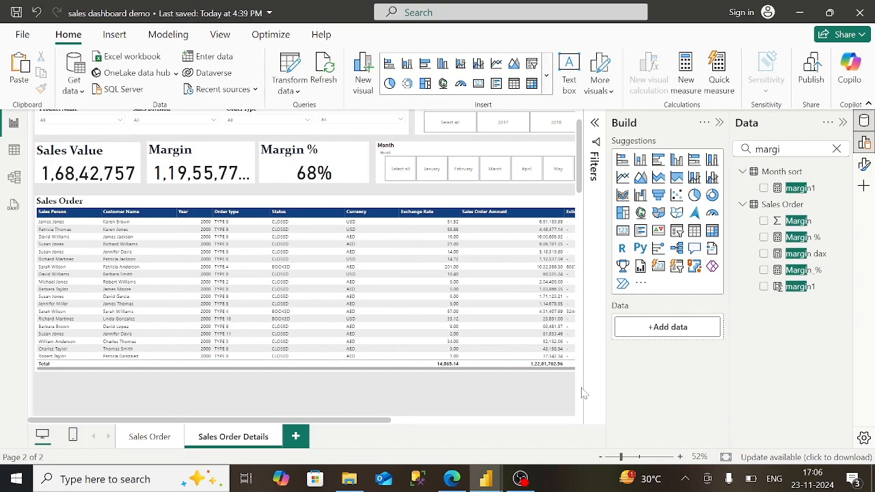
{"action": "left_click", "coordinate": [580, 389]}
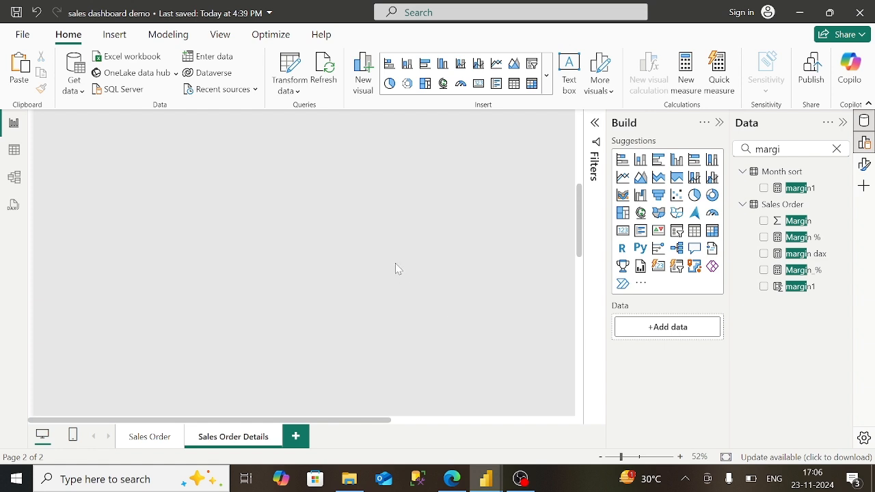
- Drag the Sales Order table's bottom edge down so one more row shows above Total
{"action": "scroll", "coordinate": [580, 184], "scroll_direction": "up", "scroll_amount": 5}
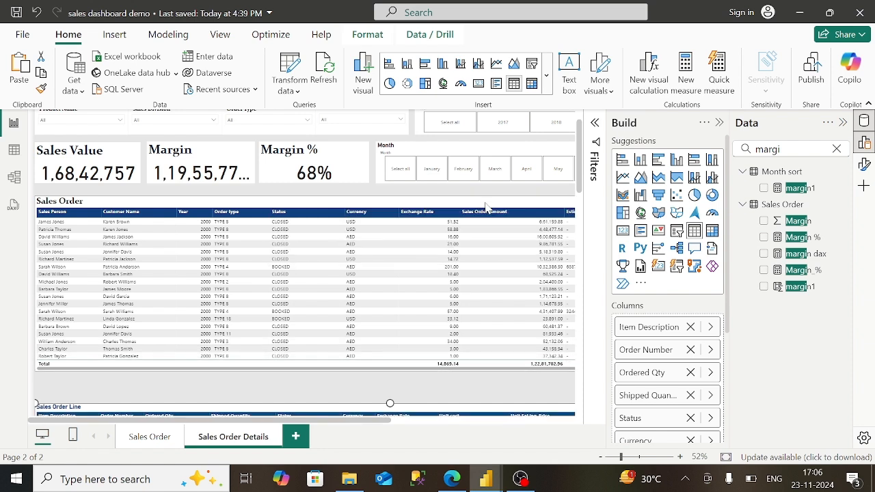
{"action": "left_click", "coordinate": [418, 202]}
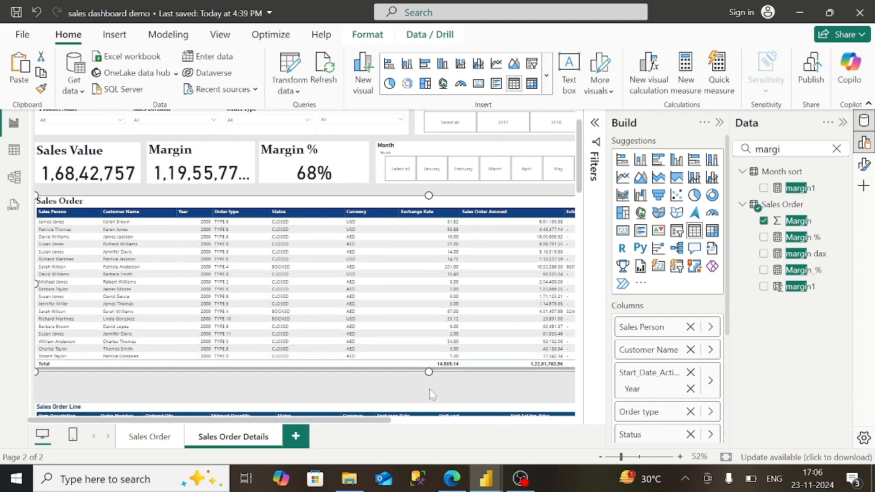
{"action": "scroll", "coordinate": [431, 393], "scroll_direction": "down", "scroll_amount": 2}
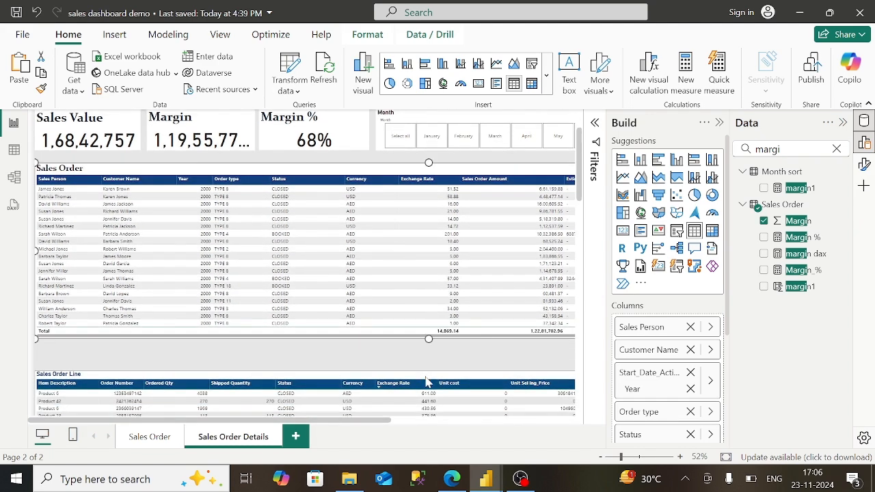
{"action": "left_click_drag", "start_coordinate": [431, 355], "coordinate": [431, 356]}
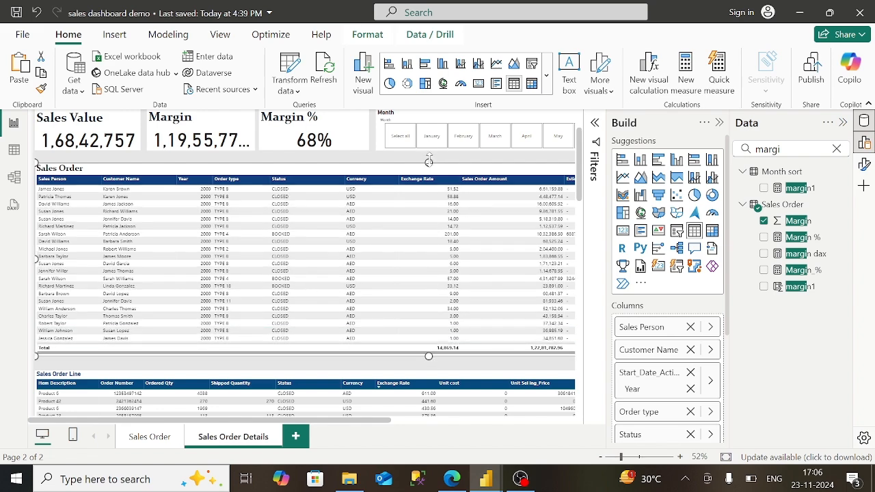
{"action": "scroll", "coordinate": [429, 160], "scroll_direction": "up", "scroll_amount": 1}
{"action": "left_click_drag", "start_coordinate": [432, 169], "coordinate": [426, 173]}
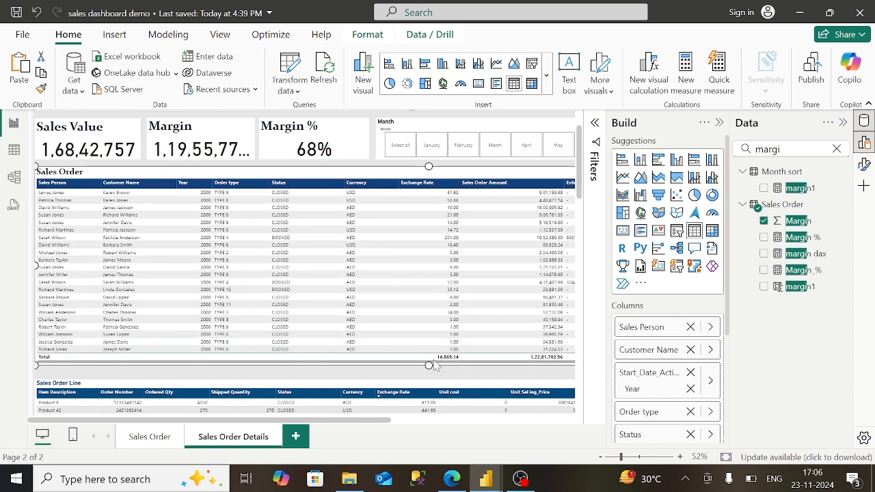
{"action": "left_click_drag", "start_coordinate": [429, 367], "coordinate": [430, 374]}
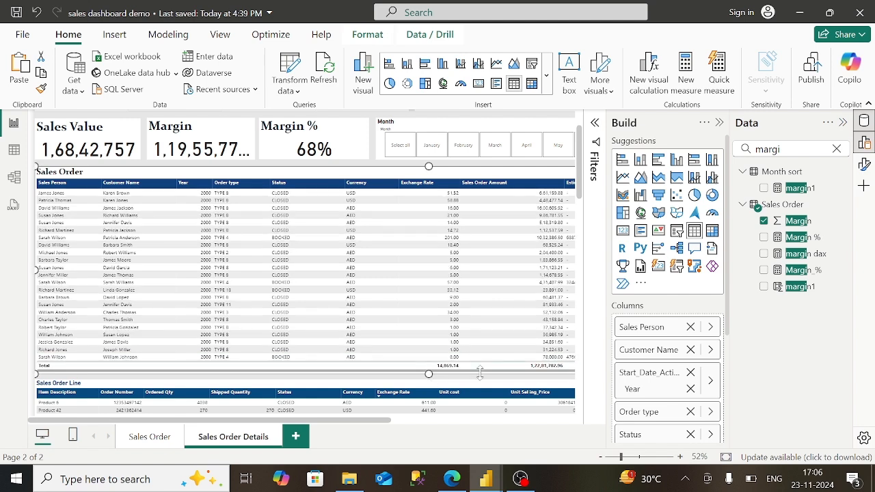
{"action": "scroll", "coordinate": [580, 380], "scroll_direction": "down", "scroll_amount": 5}
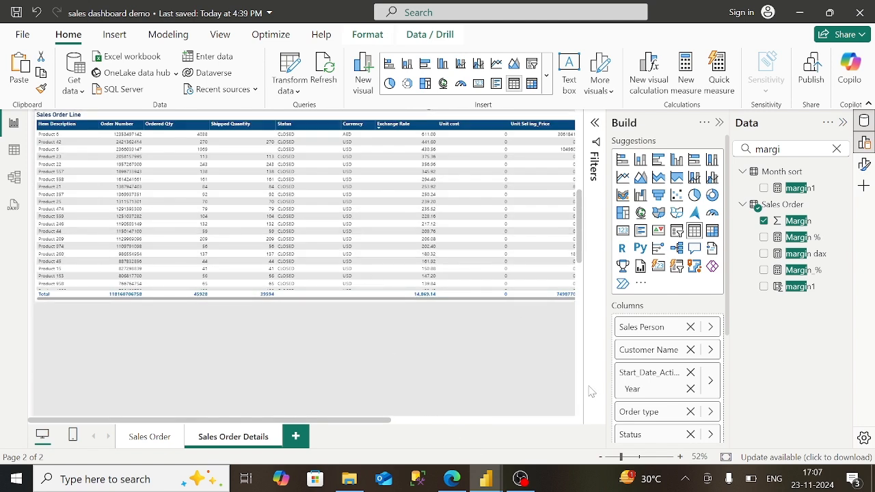
{"action": "scroll", "coordinate": [578, 395], "scroll_direction": "down", "scroll_amount": 3}
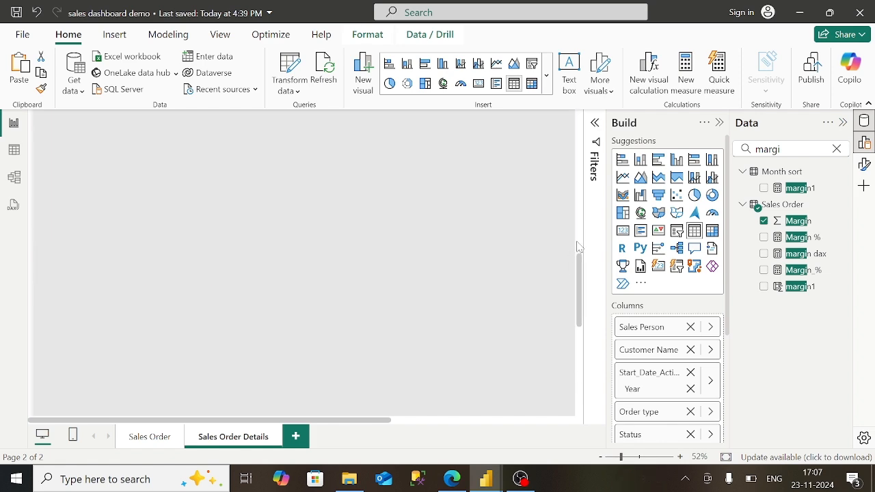
{"action": "scroll", "coordinate": [578, 156], "scroll_direction": "up", "scroll_amount": 5}
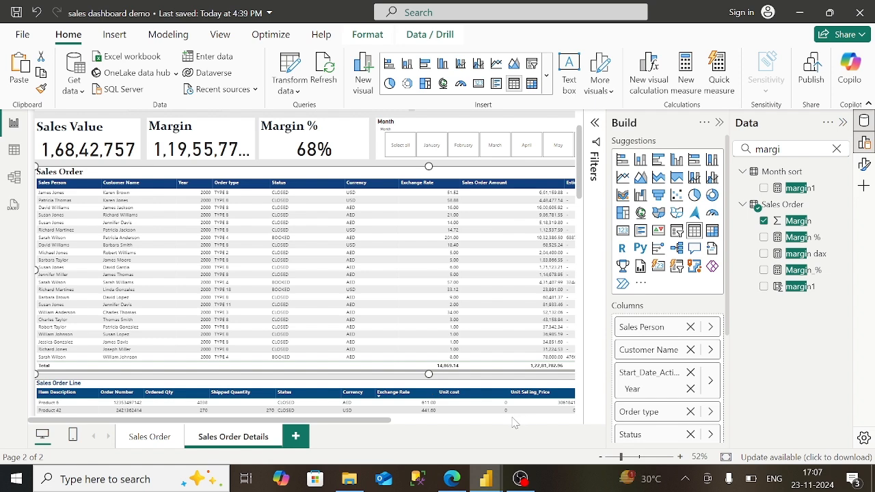
- Widen the Sales Order Line table to reveal the Line Amount AED column
{"action": "left_click", "coordinate": [431, 390]}
{"action": "scroll", "coordinate": [520, 400], "scroll_direction": "right", "scroll_amount": 4}
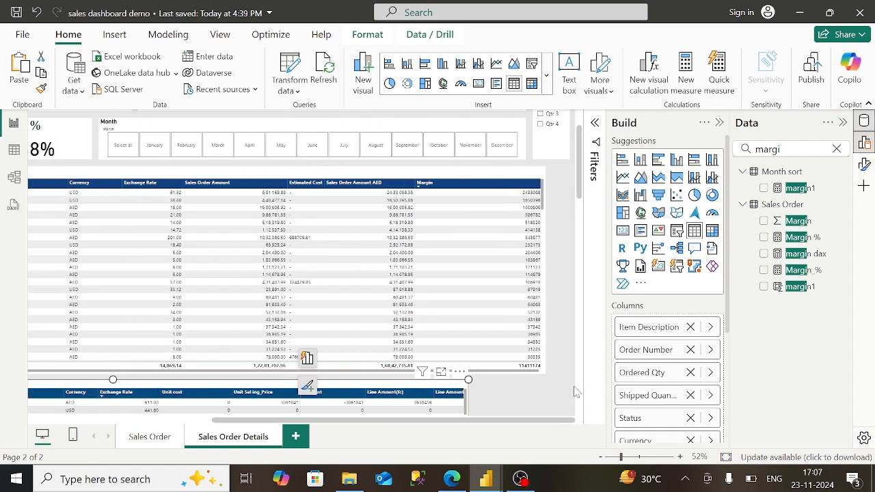
{"action": "scroll", "coordinate": [583, 387], "scroll_direction": "down", "scroll_amount": 5}
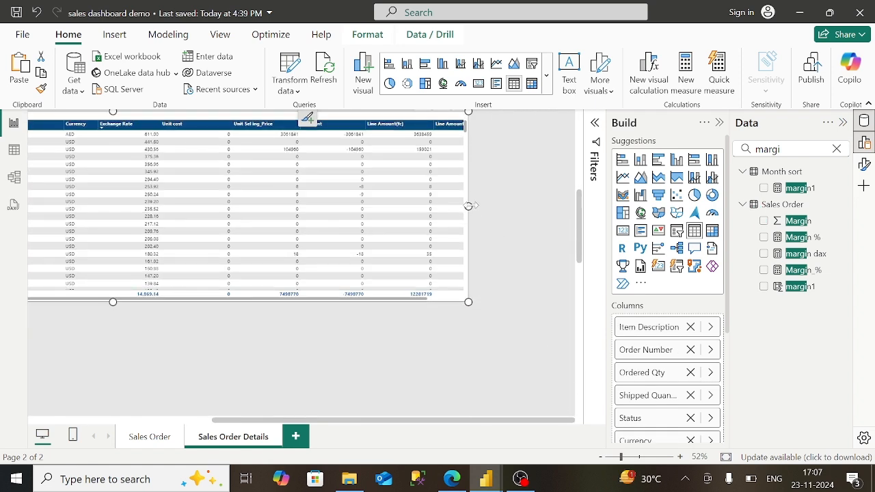
{"action": "left_click_drag", "start_coordinate": [469, 207], "coordinate": [562, 218]}
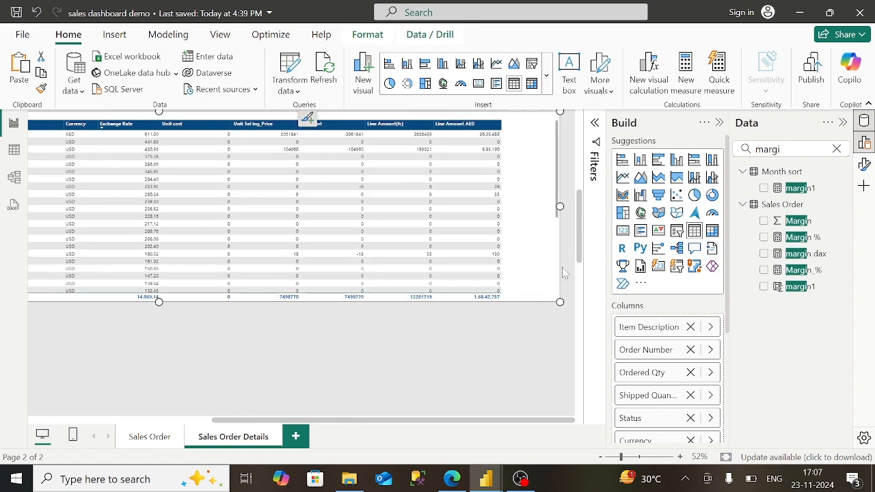
{"action": "scroll", "coordinate": [581, 186], "scroll_direction": "up", "scroll_amount": 5}
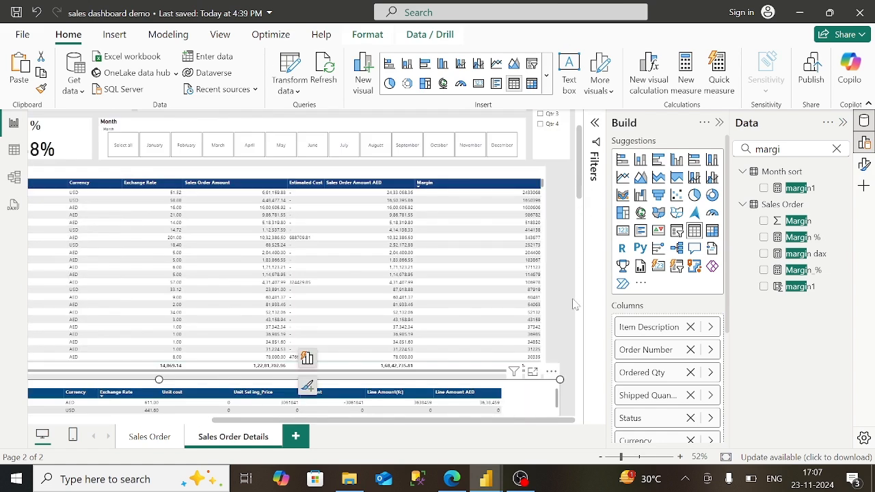
{"action": "left_click", "coordinate": [563, 340]}
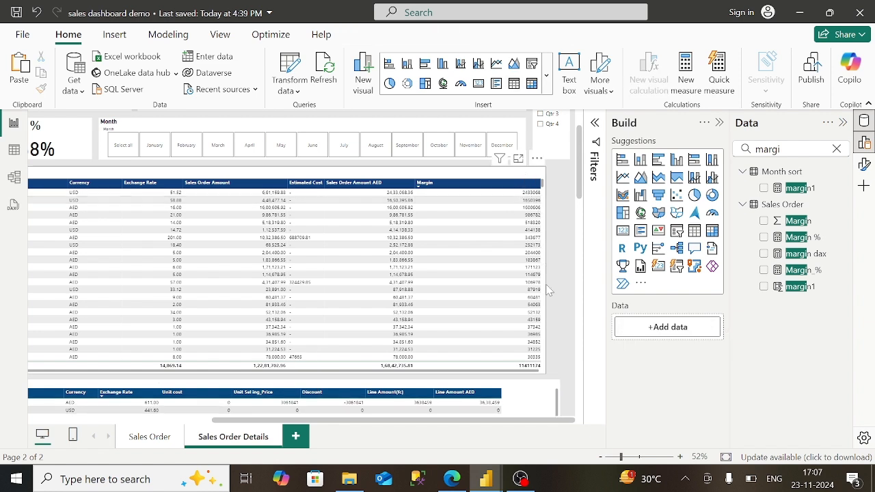
- Stretch both tables to the page's right edge and bring up the page format settings
{"action": "left_click", "coordinate": [522, 192]}
{"action": "left_click_drag", "start_coordinate": [546, 270], "coordinate": [573, 273]}
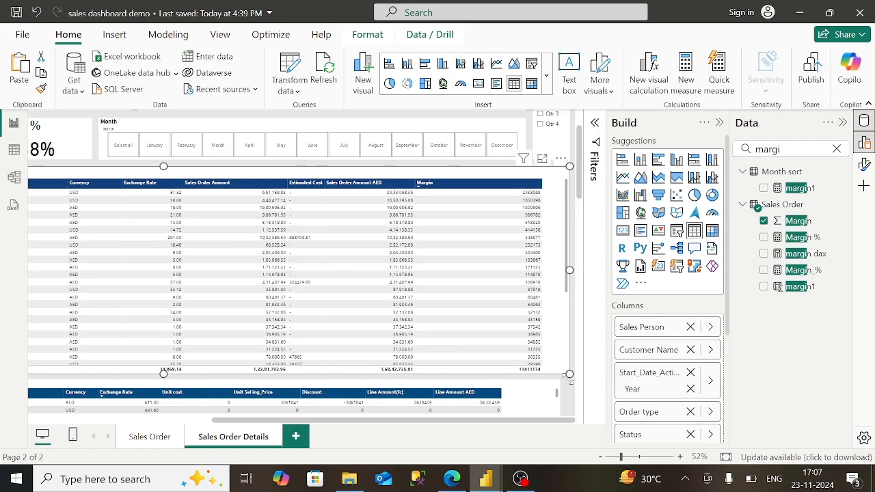
{"action": "left_click", "coordinate": [580, 399]}
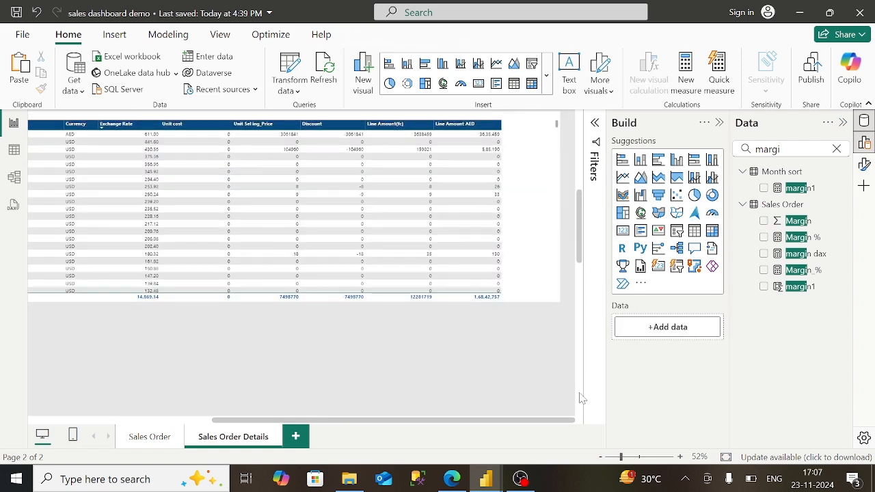
{"action": "left_click", "coordinate": [552, 210]}
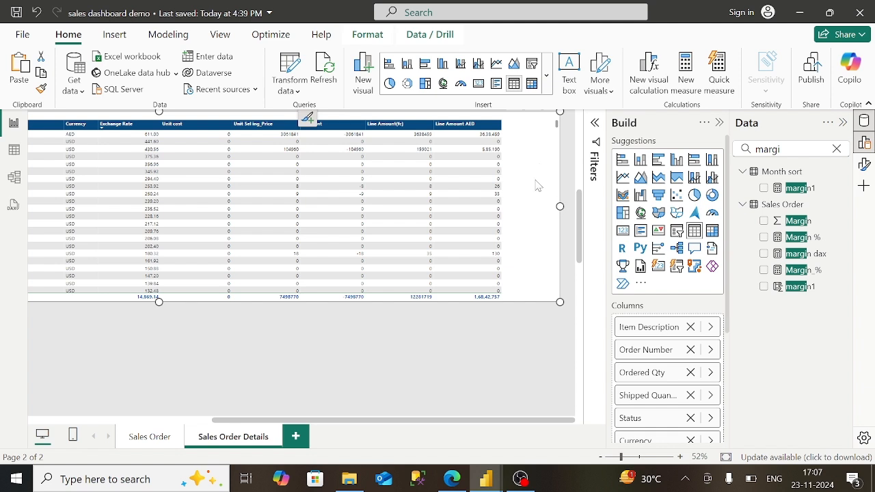
{"action": "left_click_drag", "start_coordinate": [560, 207], "coordinate": [572, 211]}
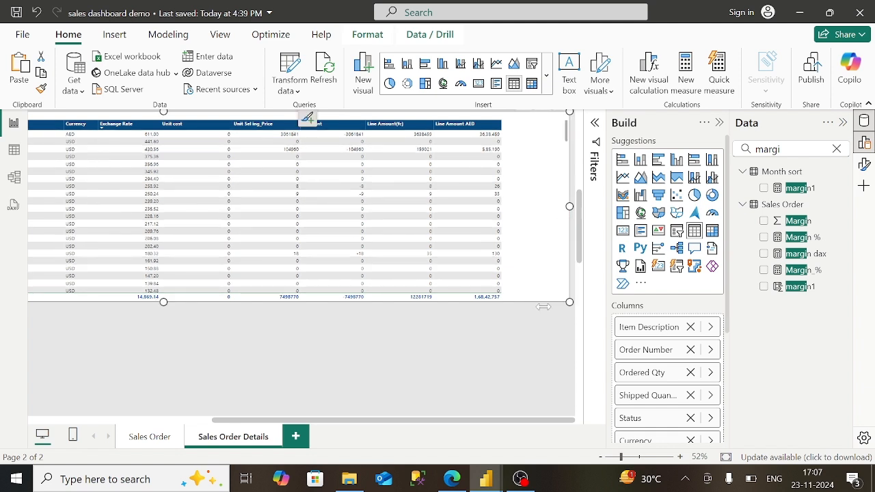
{"action": "left_click", "coordinate": [538, 358]}
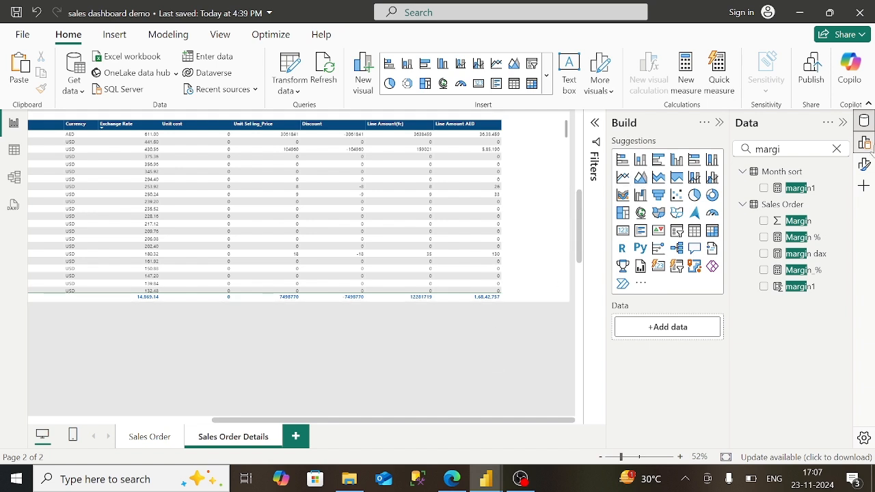
{"action": "left_click", "coordinate": [866, 165]}
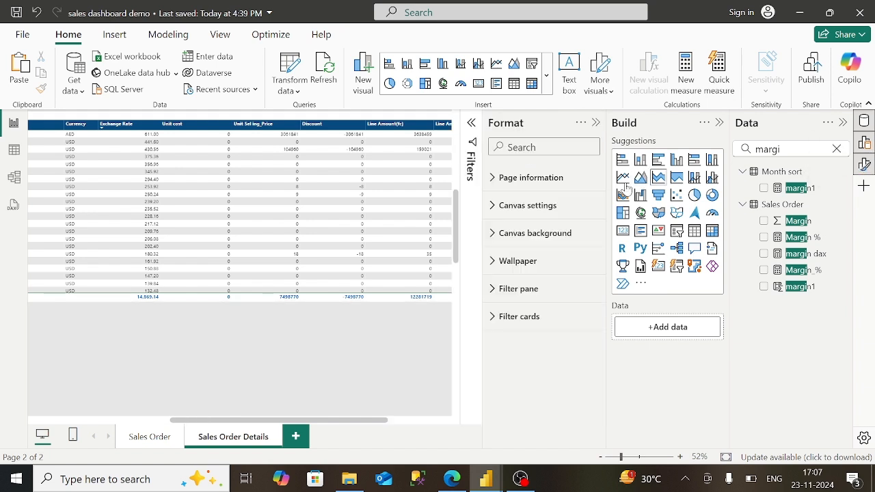
- Expand the Canvas settings and set the custom page width to 2300 px
{"action": "left_click", "coordinate": [555, 183]}
{"action": "left_click", "coordinate": [553, 183]}
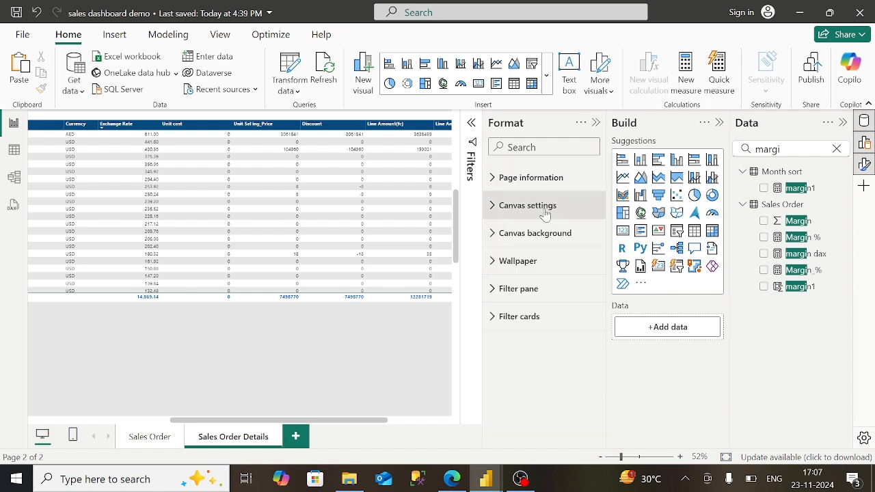
{"action": "left_click", "coordinate": [540, 205]}
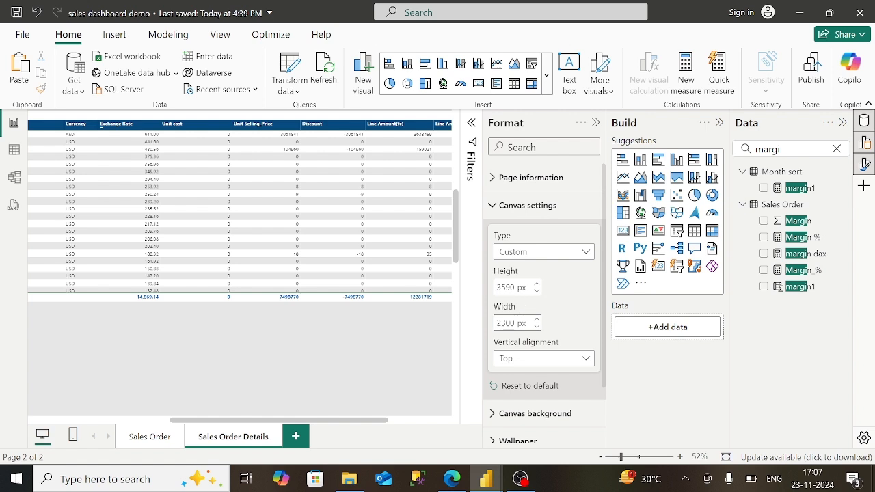
{"action": "double_click", "coordinate": [506, 323]}
{"action": "key", "text": "BackSpace"}
{"action": "type", "text": "1300"}
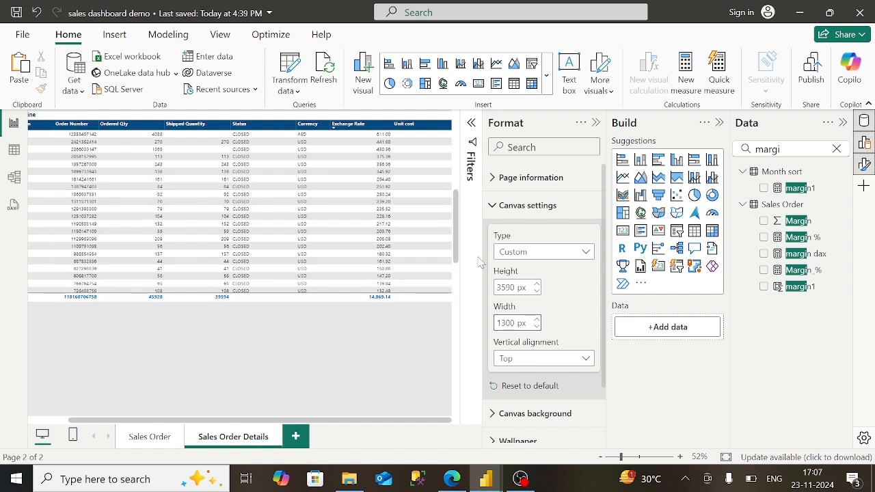
{"action": "key", "text": "BackSpace"}
{"action": "type", "text": "2"}
- Set the page height to 1500 px
{"action": "key", "text": "shift+Tab"}
{"action": "key", "text": "BackSpace"}
{"action": "type", "text": "2"}
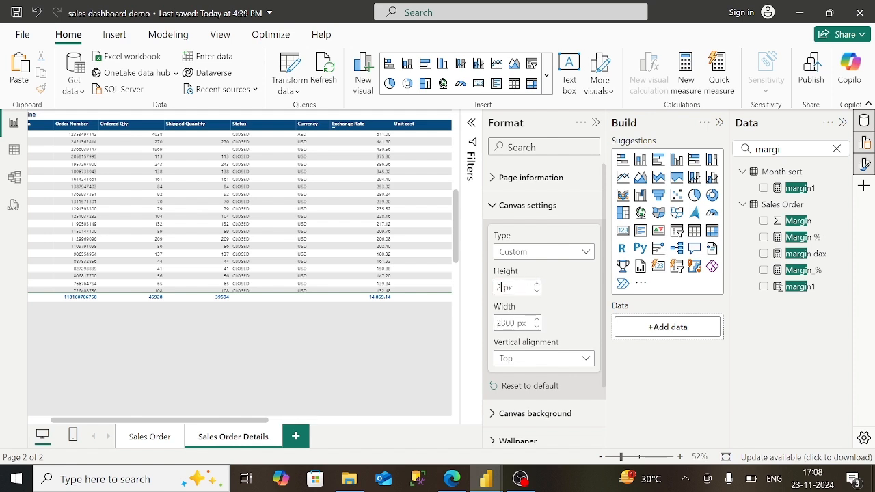
{"action": "type", "text": "500"}
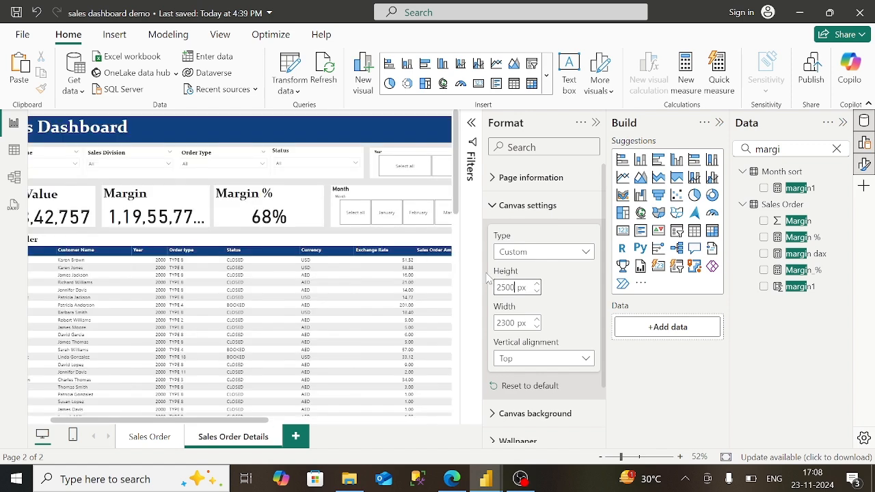
{"action": "scroll", "coordinate": [461, 269], "scroll_direction": "down", "scroll_amount": 5}
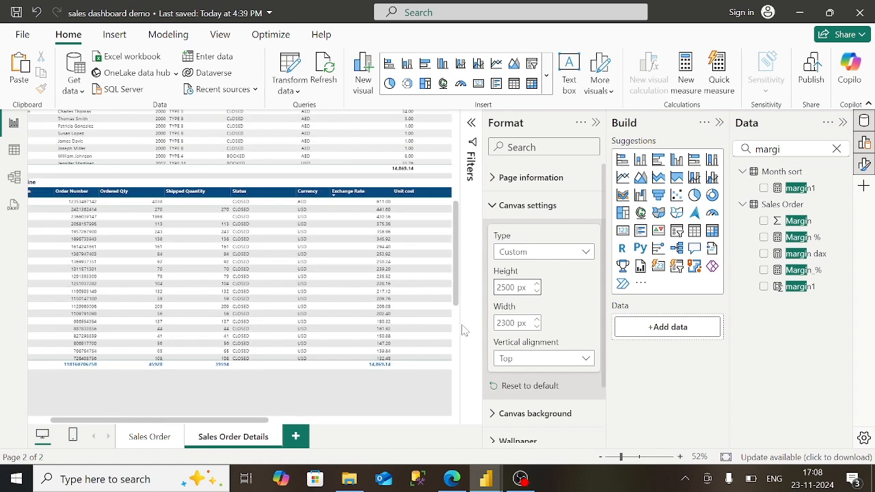
{"action": "scroll", "coordinate": [459, 331], "scroll_direction": "down", "scroll_amount": 5}
{"action": "left_click", "coordinate": [511, 254]}
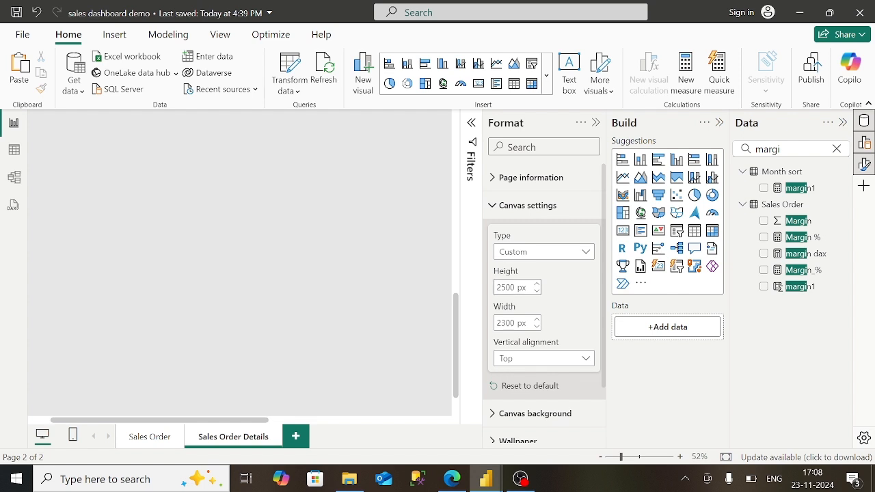
{"action": "left_click", "coordinate": [500, 287]}
{"action": "key", "text": "BackSpace"}
{"action": "type", "text": "1"}
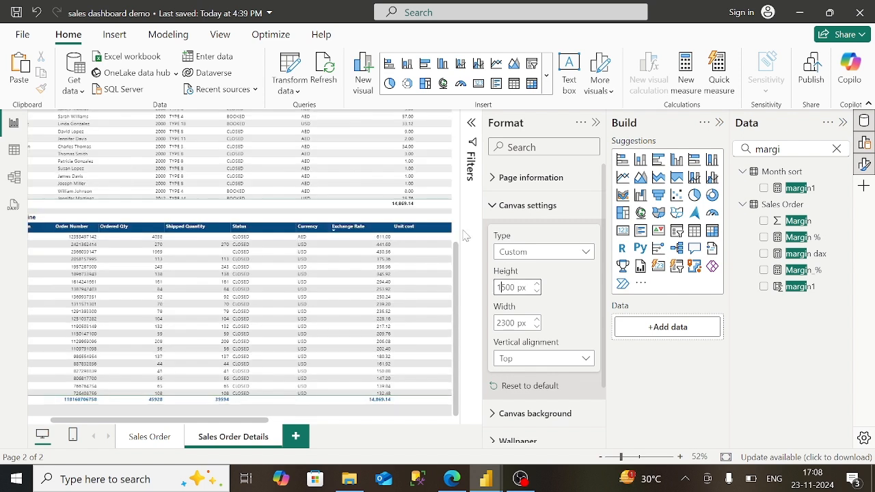
{"action": "scroll", "coordinate": [457, 218], "scroll_direction": "up", "scroll_amount": 5}
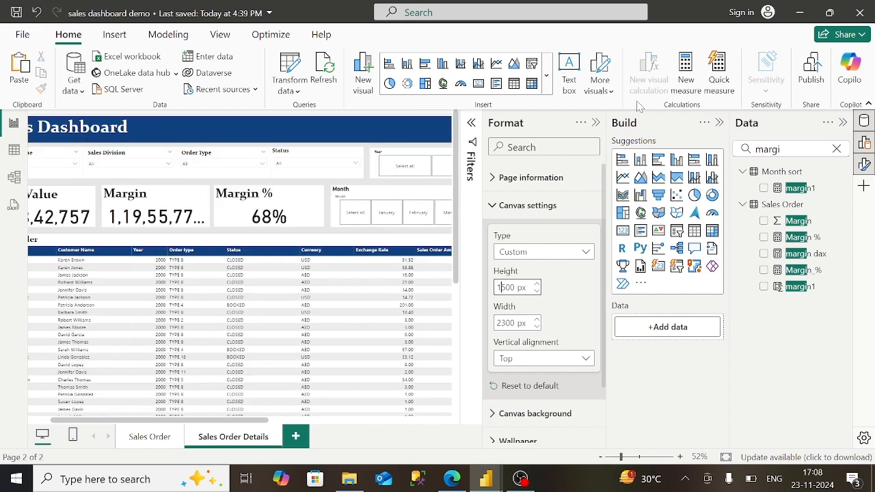
- Collapse the Format and Build panes and switch to the Sales Order page
{"action": "left_click", "coordinate": [596, 123]}
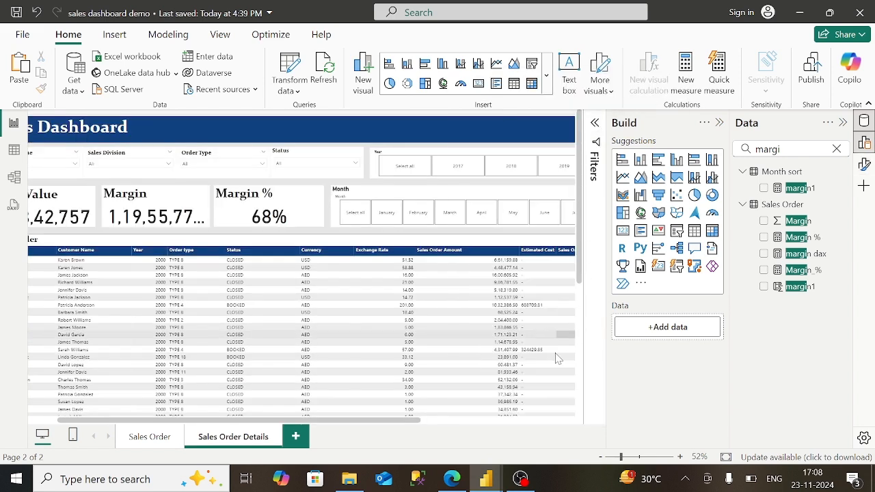
{"action": "left_click", "coordinate": [718, 124]}
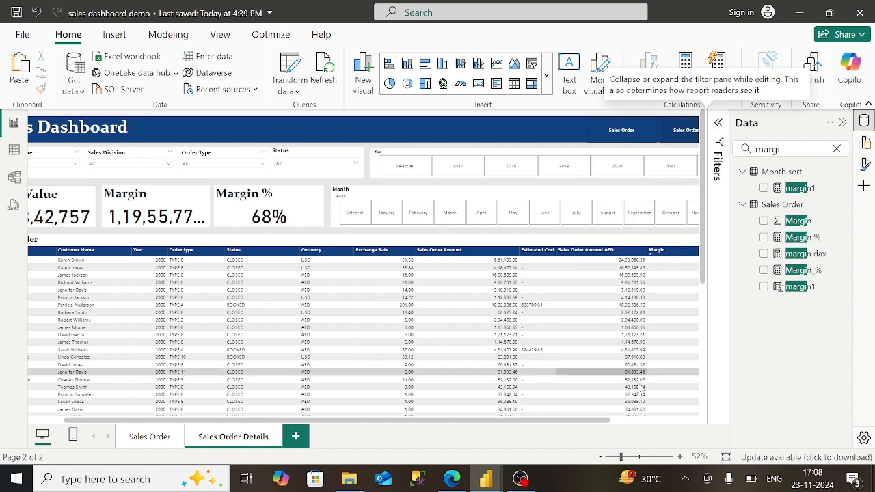
{"action": "left_click", "coordinate": [631, 422]}
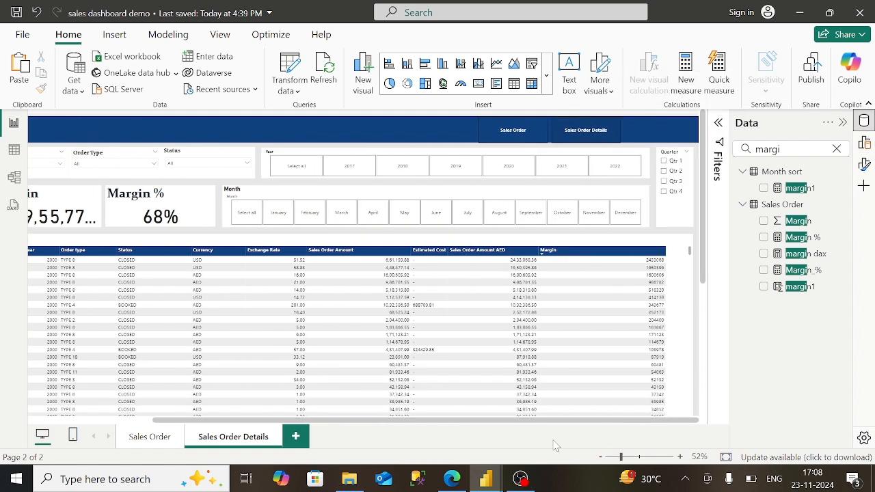
{"action": "left_click", "coordinate": [135, 423]}
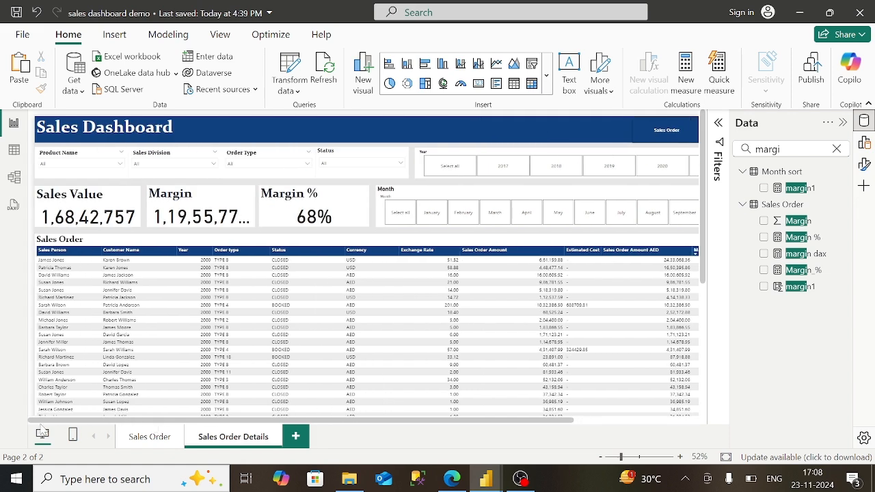
{"action": "left_click", "coordinate": [151, 438]}
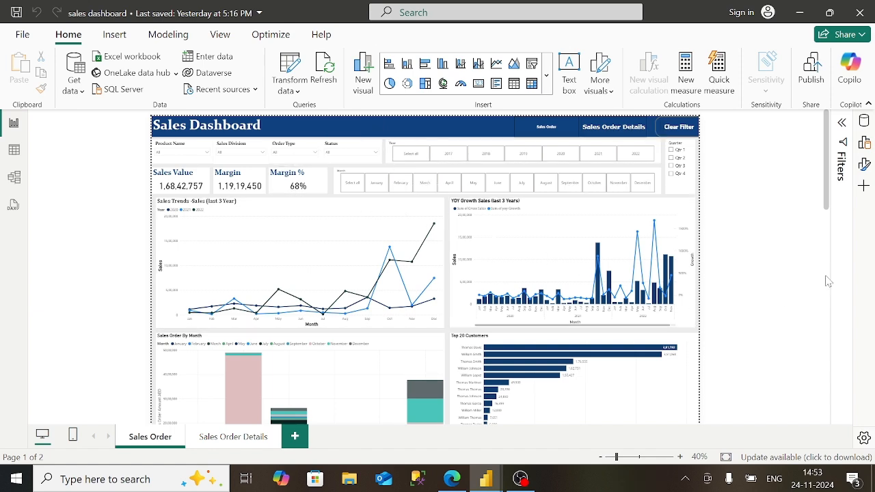
{"action": "scroll", "coordinate": [828, 281], "scroll_direction": "down", "scroll_amount": 5}
{"action": "scroll", "coordinate": [829, 308], "scroll_direction": "down", "scroll_amount": 5}
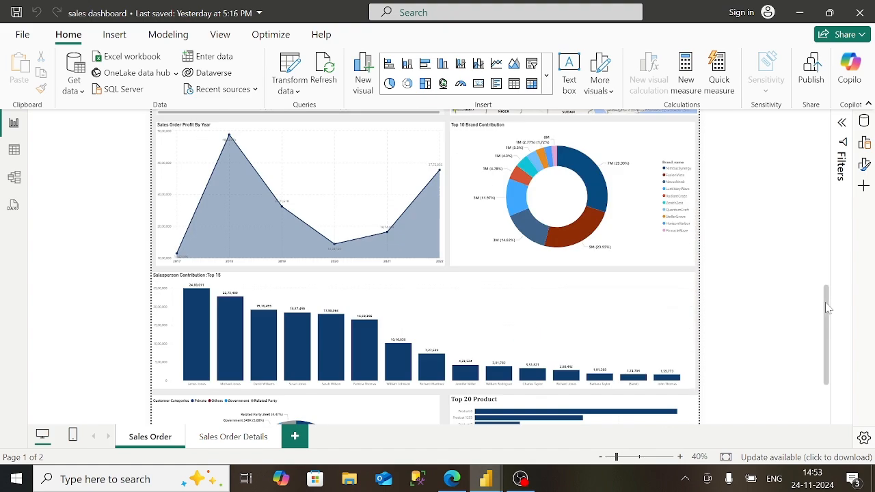